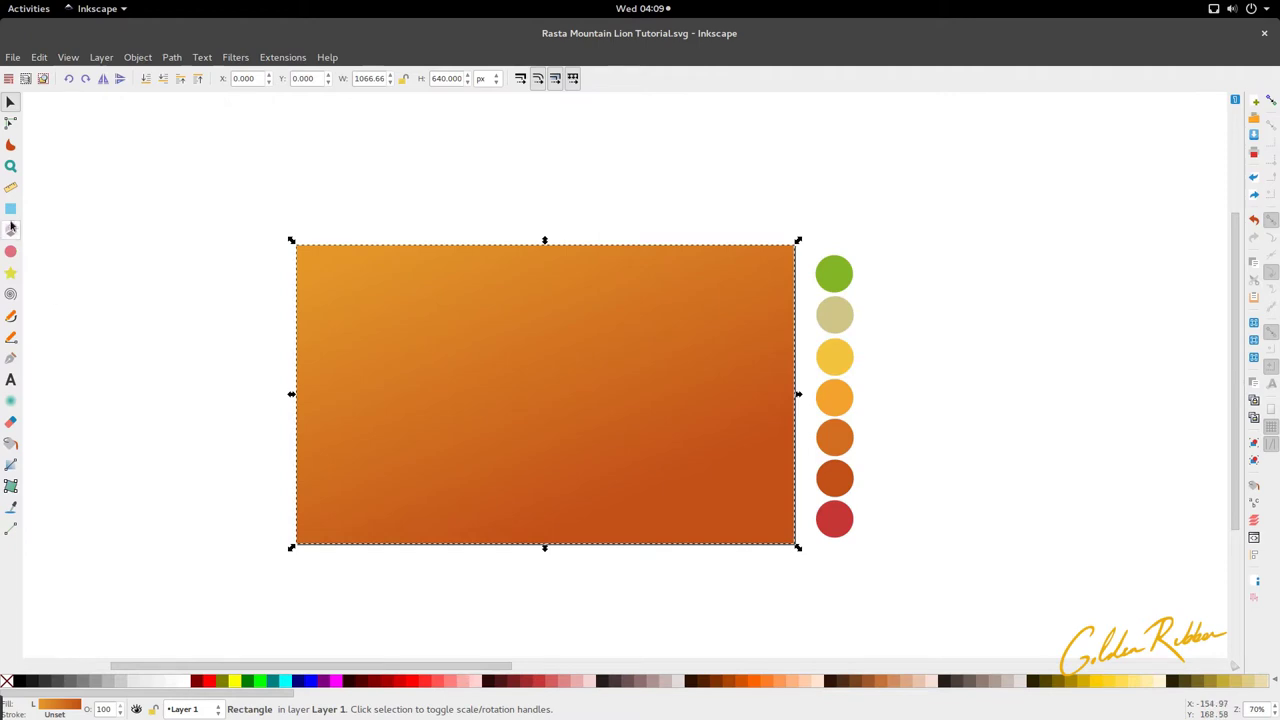
Draw a square about 294 px wide near the centre of the gradient background
{"action": "left_click", "coordinate": [11, 209]}
{"action": "left_click", "coordinate": [179, 397]}
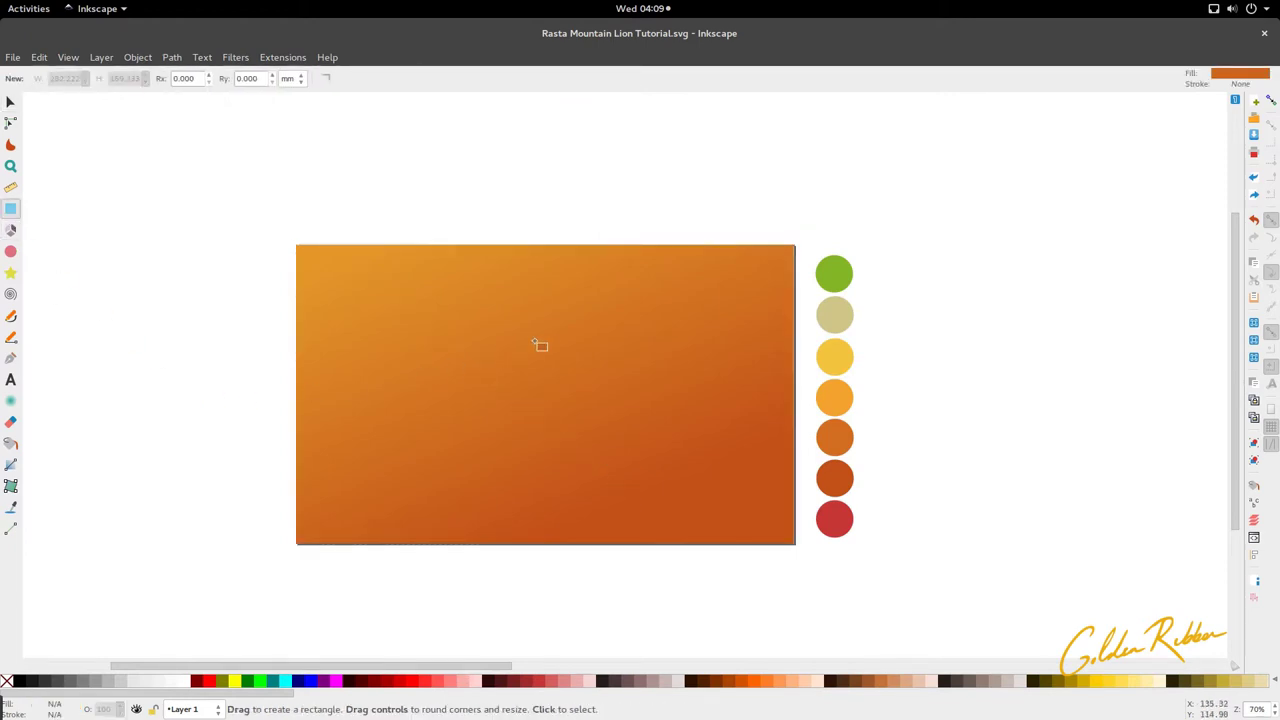
{"action": "left_click_drag", "start_coordinate": [505, 340], "coordinate": [605, 434]}
{"action": "key", "text": "space"}
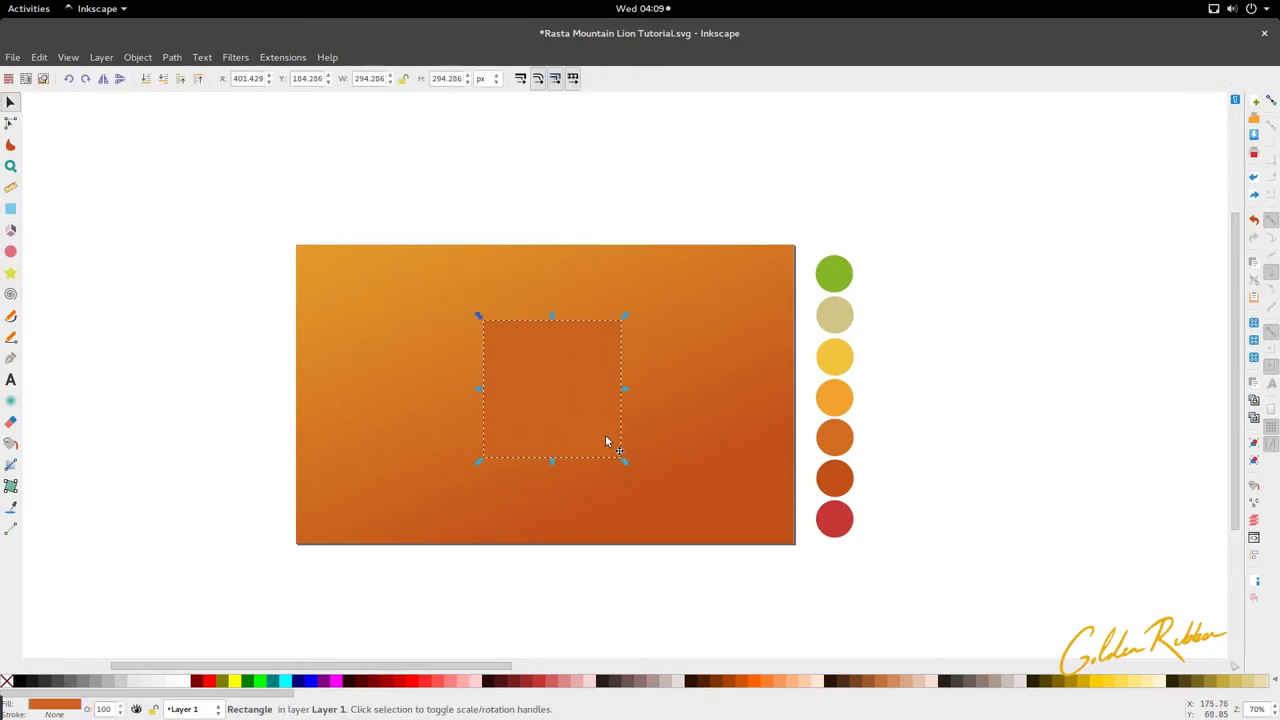
Slightly round all corners of the new square
{"action": "scroll", "coordinate": [605, 333], "scroll_direction": "up", "scroll_amount": 2}
{"action": "key", "text": "r"}
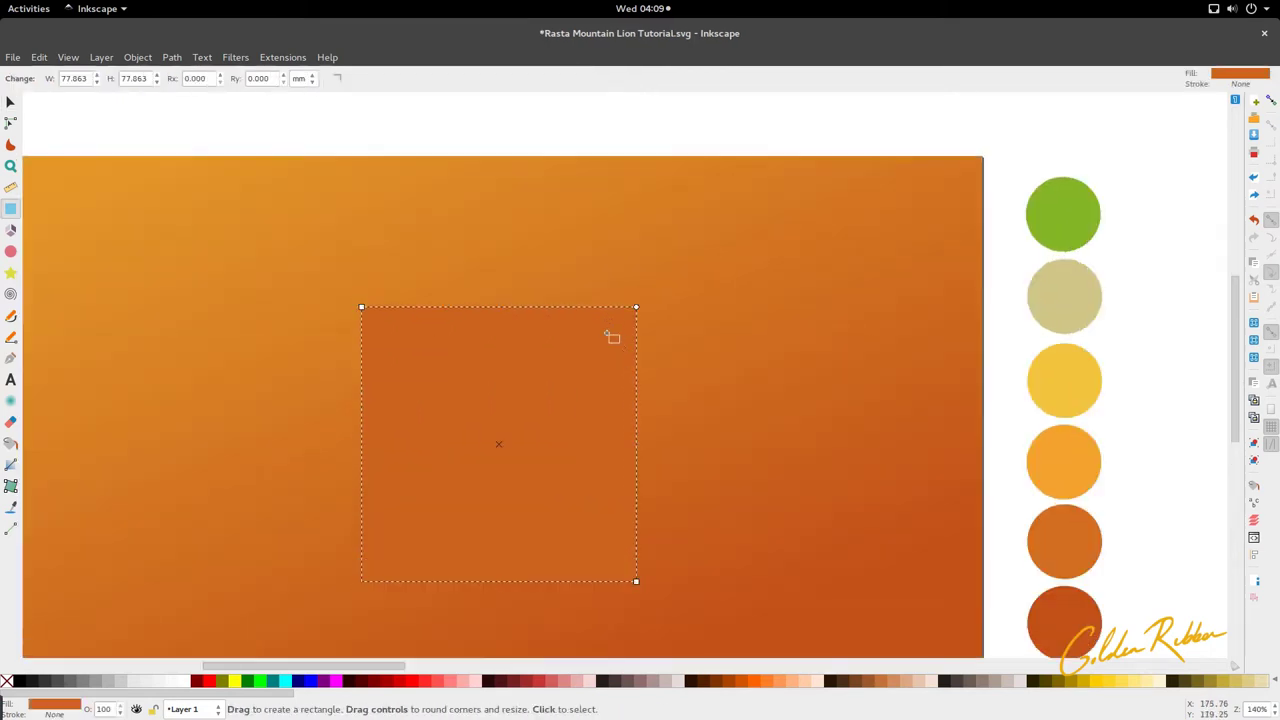
{"action": "left_click_drag", "start_coordinate": [636, 307], "coordinate": [637, 335]}
{"action": "key", "text": "s"}
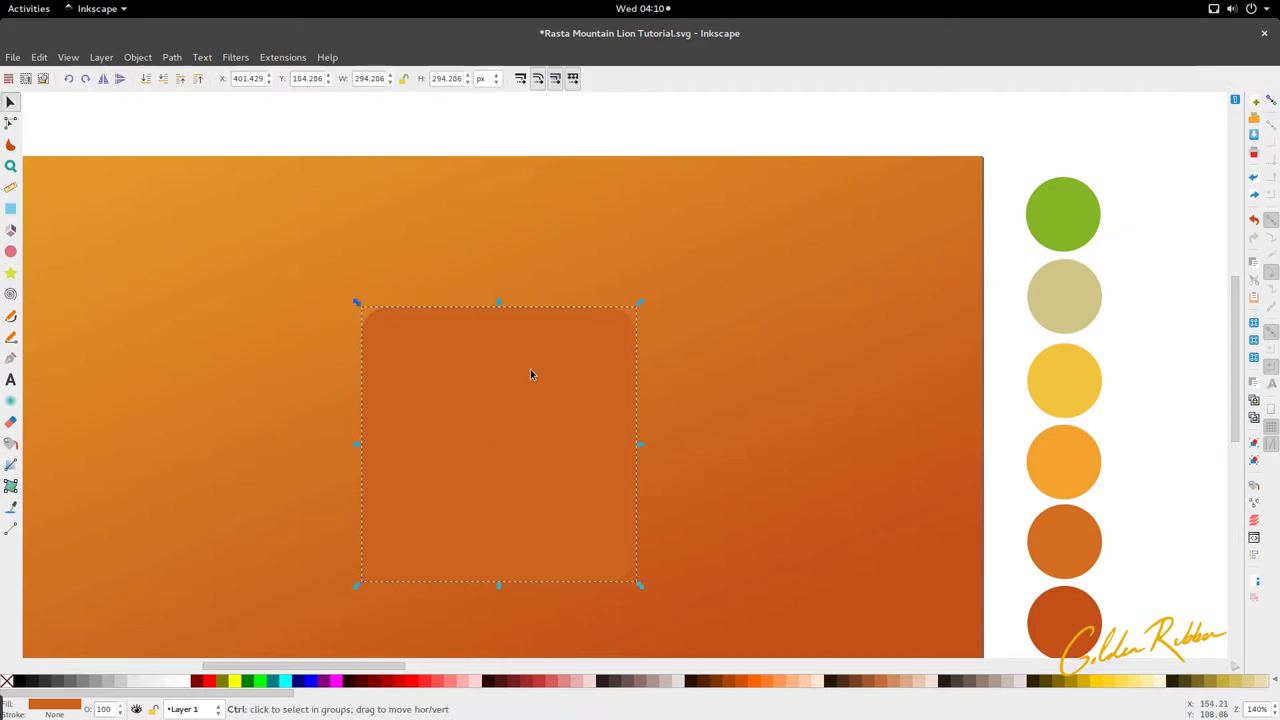
Fill the rounded square with the light orange (#f5a42f) sampled from the fourth palette circle
{"action": "scroll", "coordinate": [531, 371], "scroll_direction": "down", "scroll_amount": 3}
{"action": "key", "text": "d"}
{"action": "key", "text": "s"}
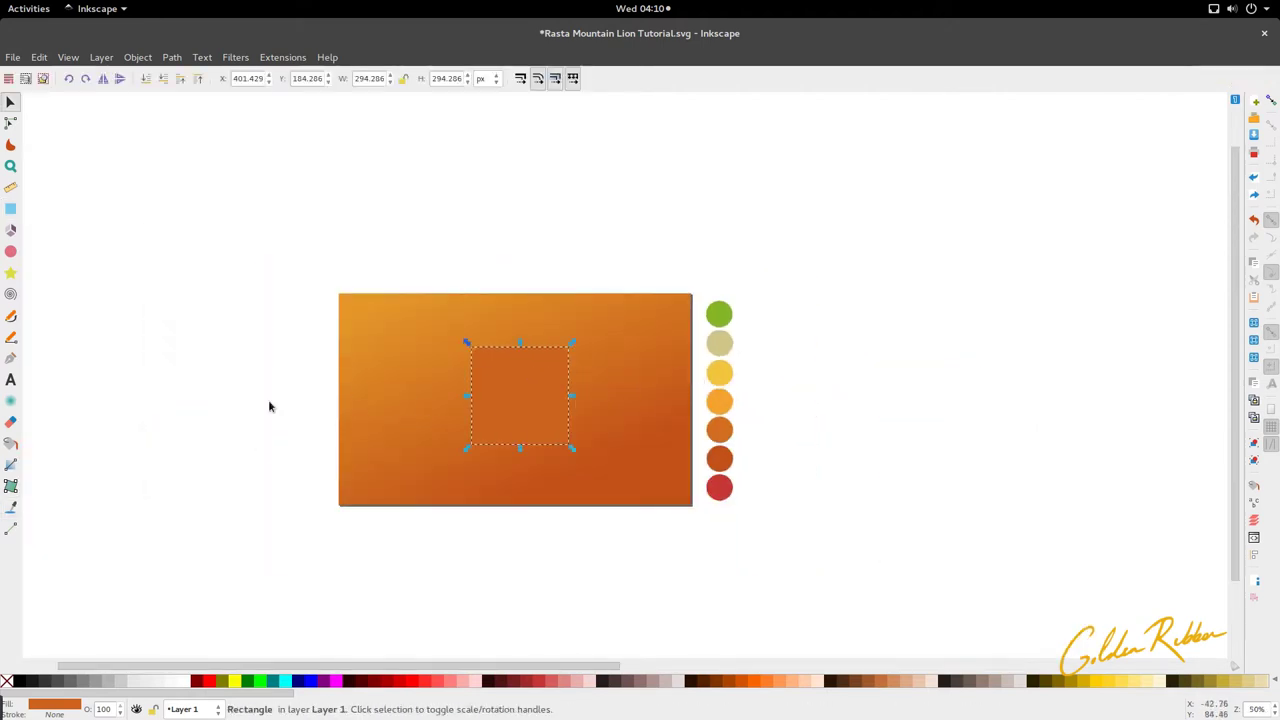
{"action": "key", "text": "d"}
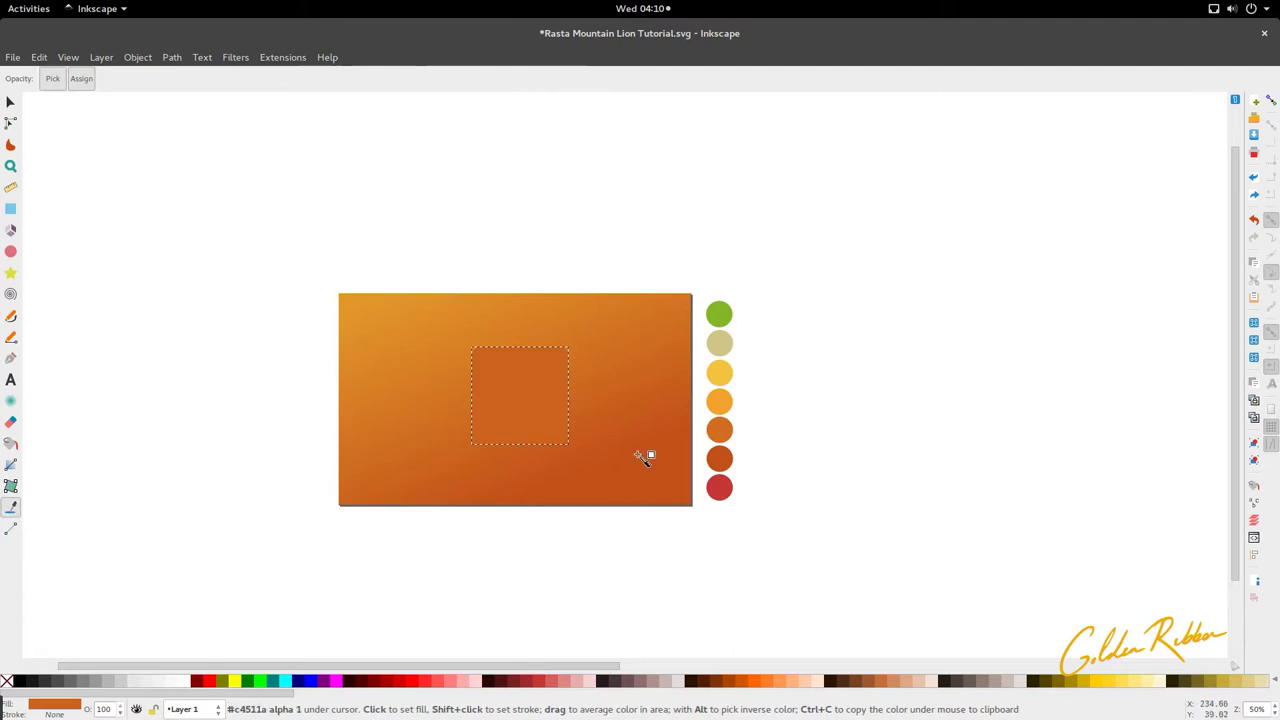
{"action": "scroll", "coordinate": [738, 410], "scroll_direction": "up", "scroll_amount": 1}
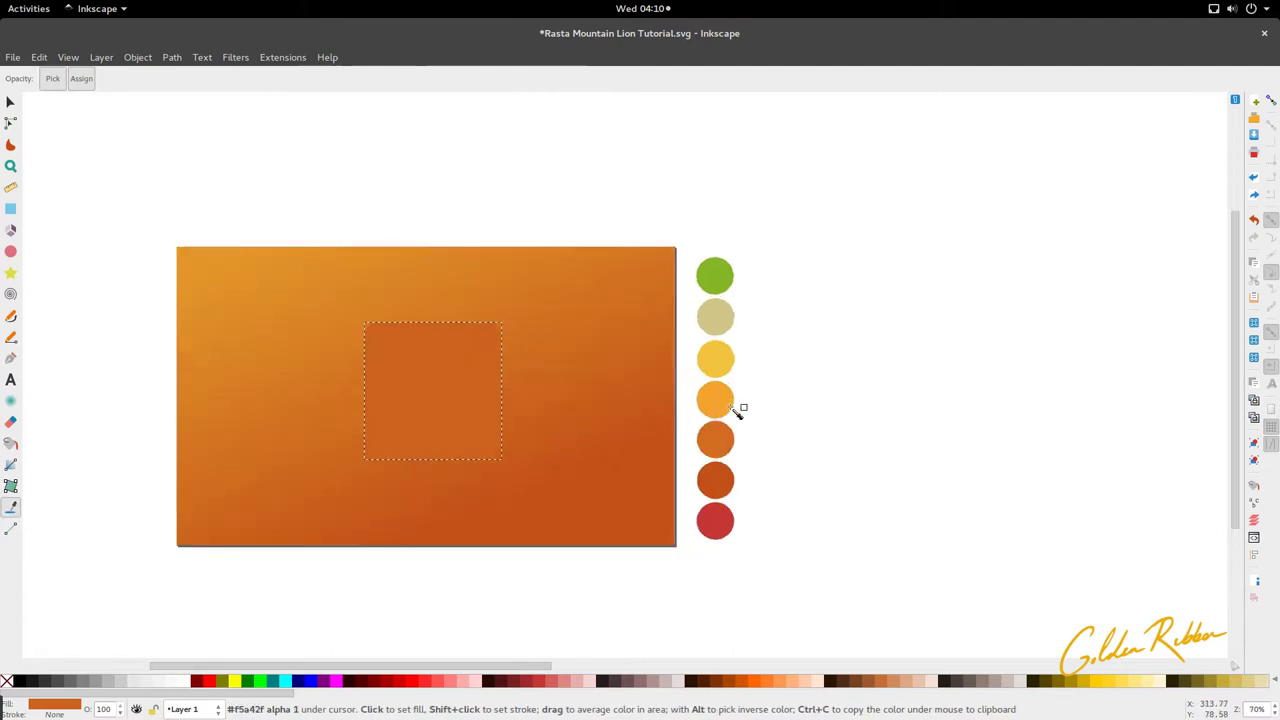
{"action": "left_click", "coordinate": [728, 405]}
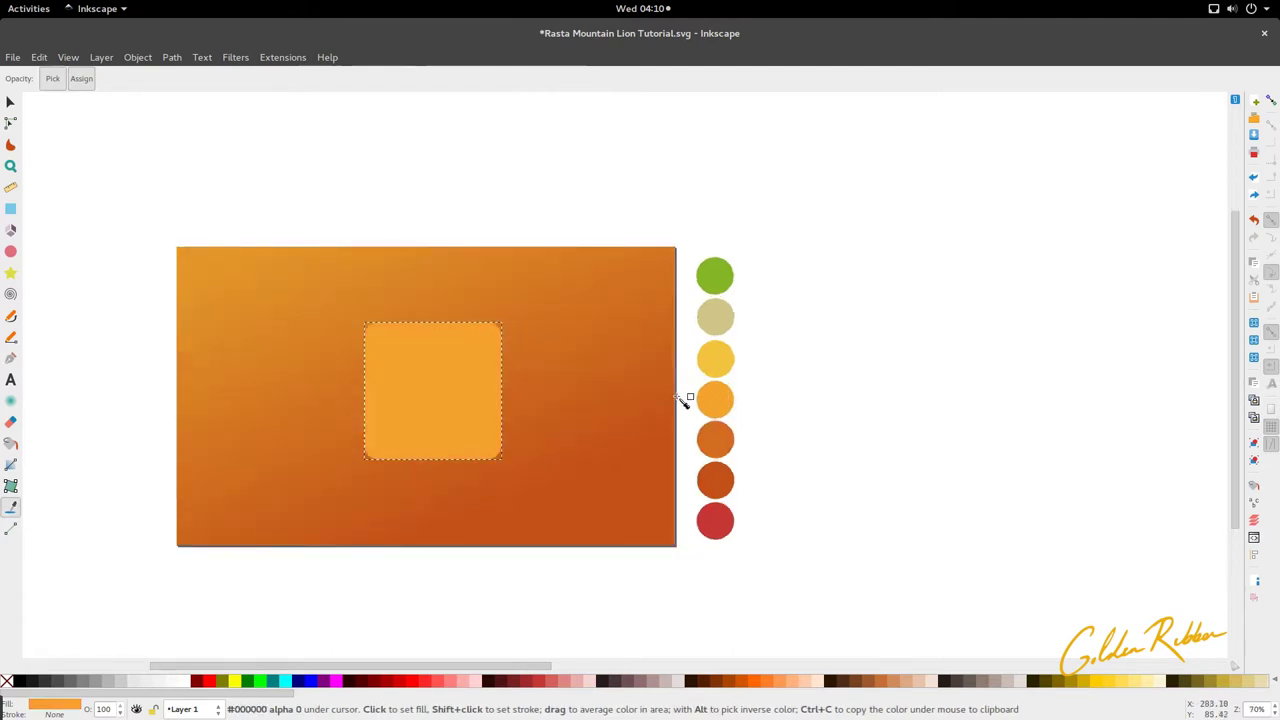
{"action": "left_click", "coordinate": [717, 433]}
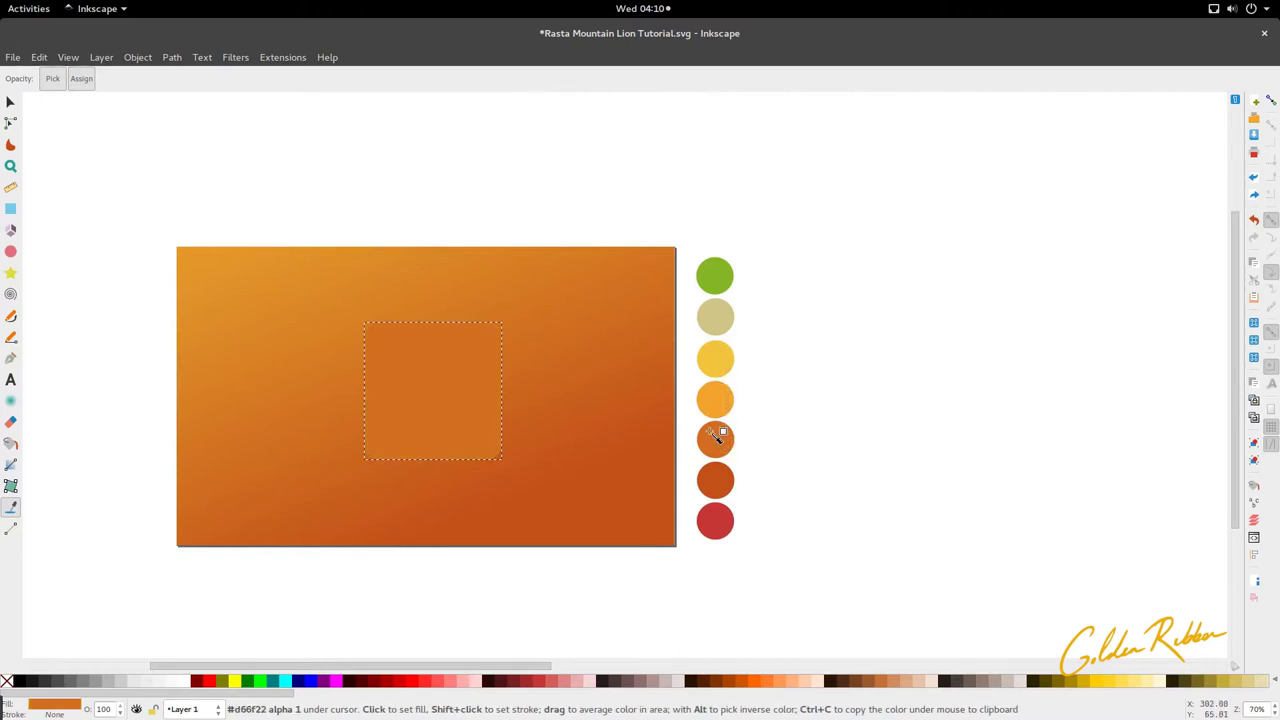
{"action": "left_click", "coordinate": [730, 398]}
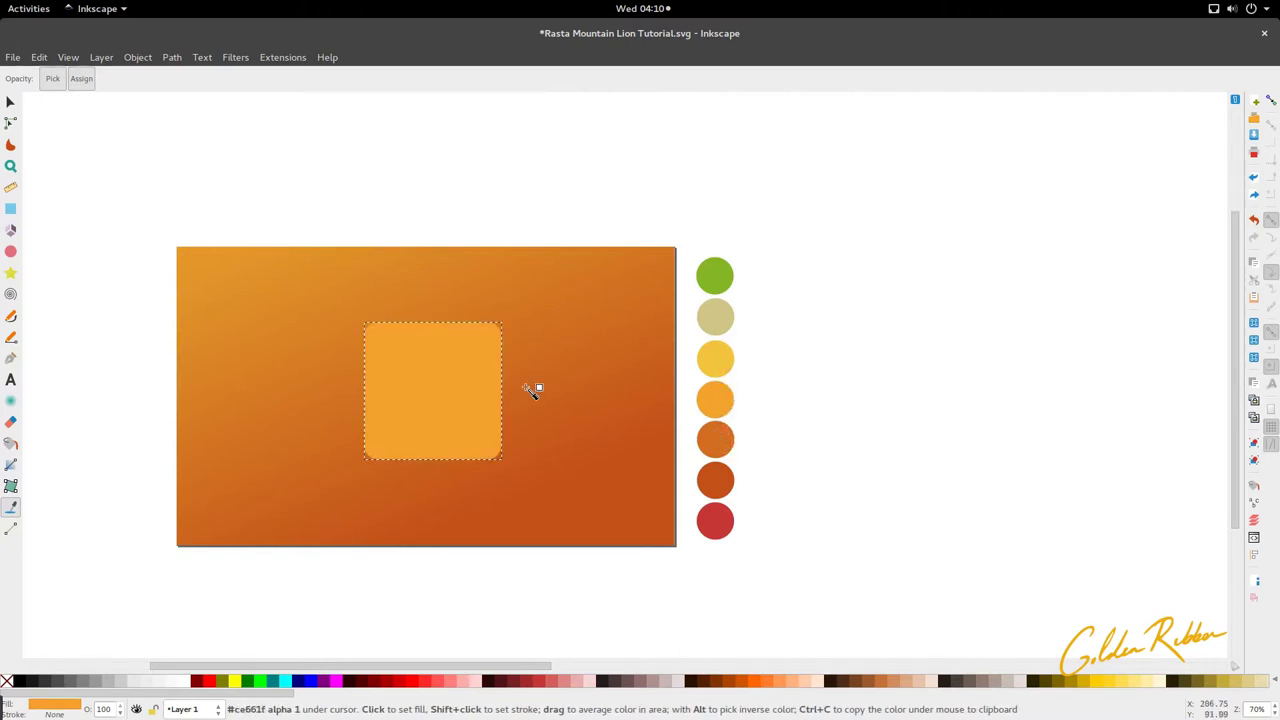
{"action": "key", "text": "s"}
Duplicate the light orange rounded square in place and rotate the copy 45 degrees into an eight-pointed star
{"action": "scroll", "coordinate": [509, 388], "scroll_direction": "down", "scroll_amount": 1, "text": "ctrl"}
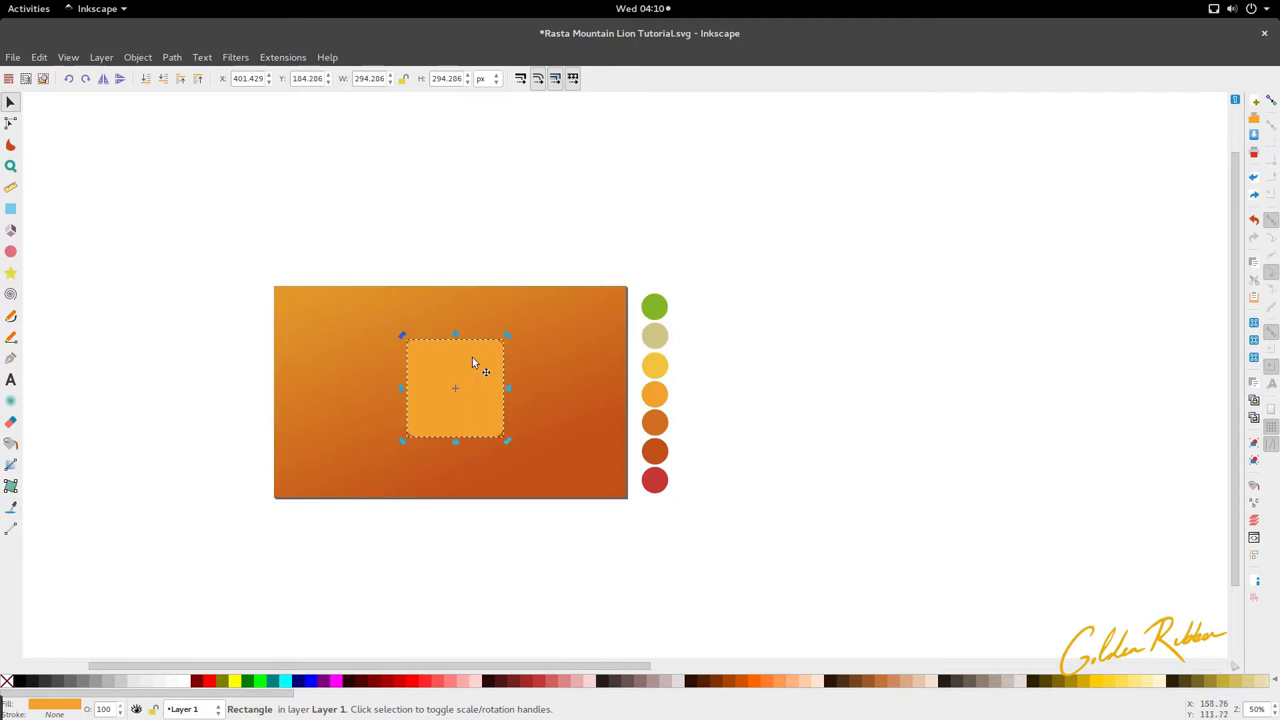
{"action": "key", "text": "ctrl+d"}
{"action": "left_click_drag", "start_coordinate": [488, 368], "coordinate": [363, 362]}
{"action": "key", "text": "ctrl+z"}
{"action": "left_click", "coordinate": [44, 58]}
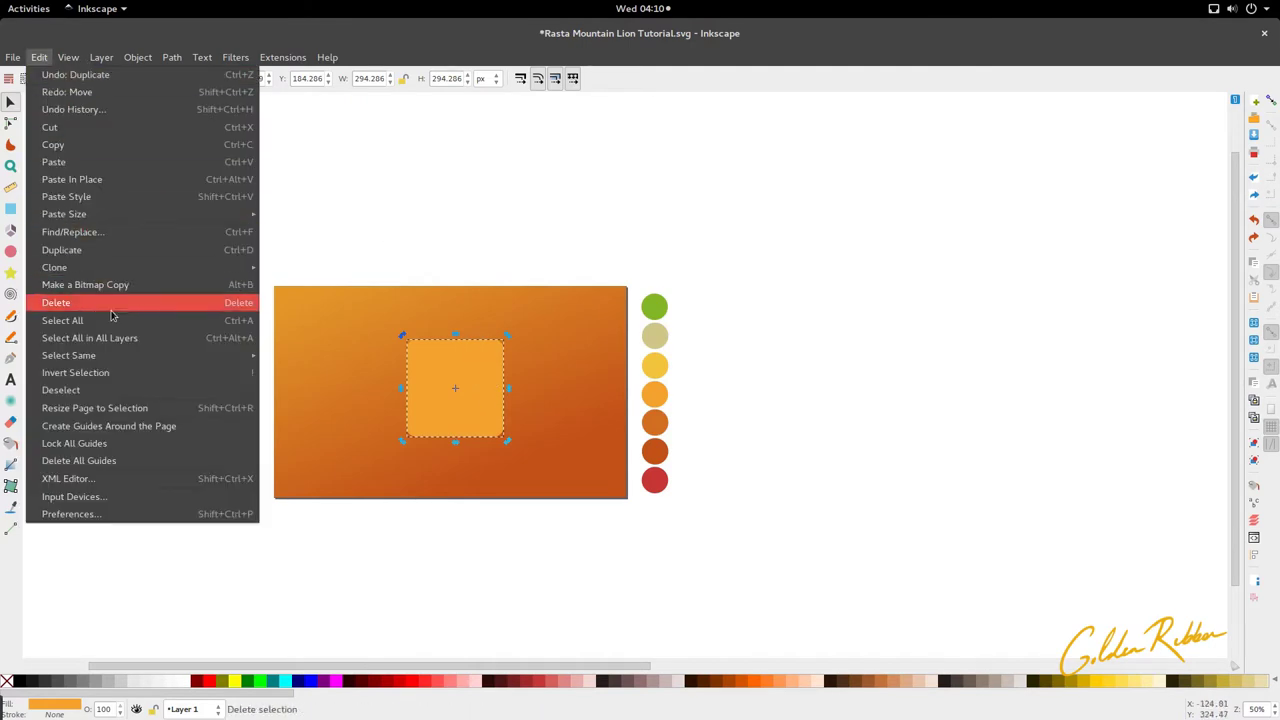
{"action": "left_click", "coordinate": [365, 211]}
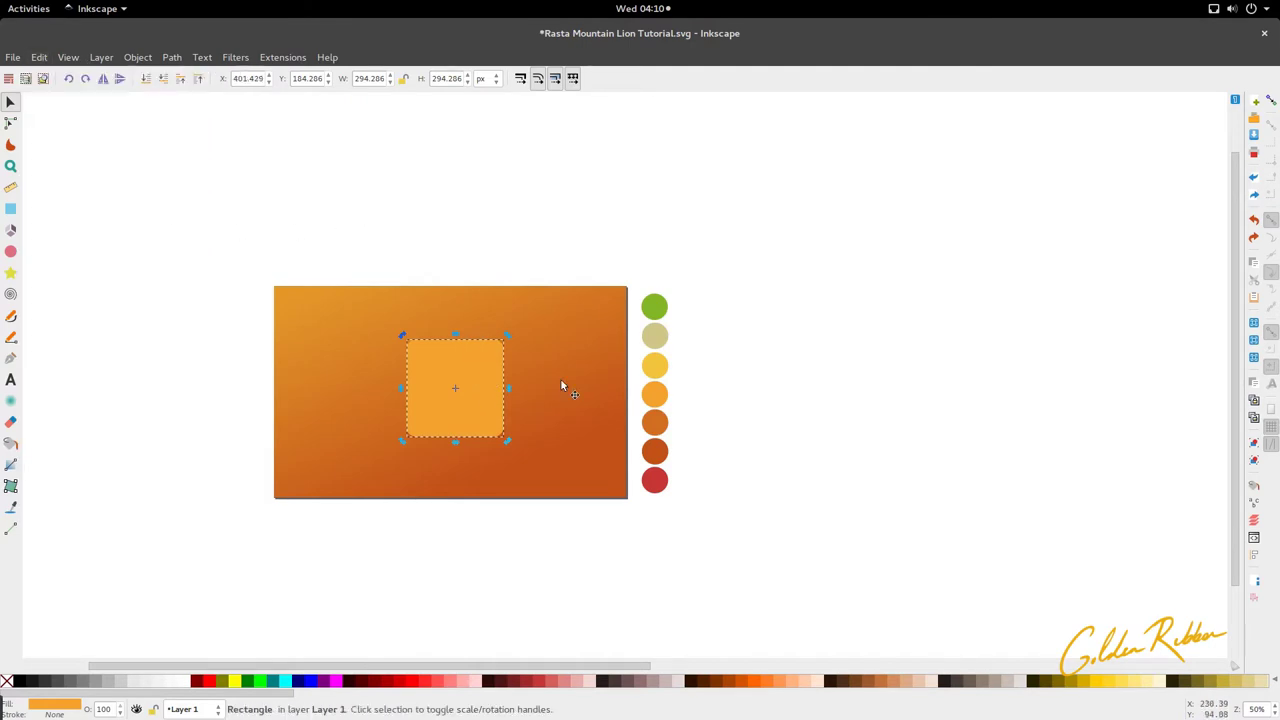
{"action": "scroll", "coordinate": [497, 357], "scroll_direction": "up", "scroll_amount": 2}
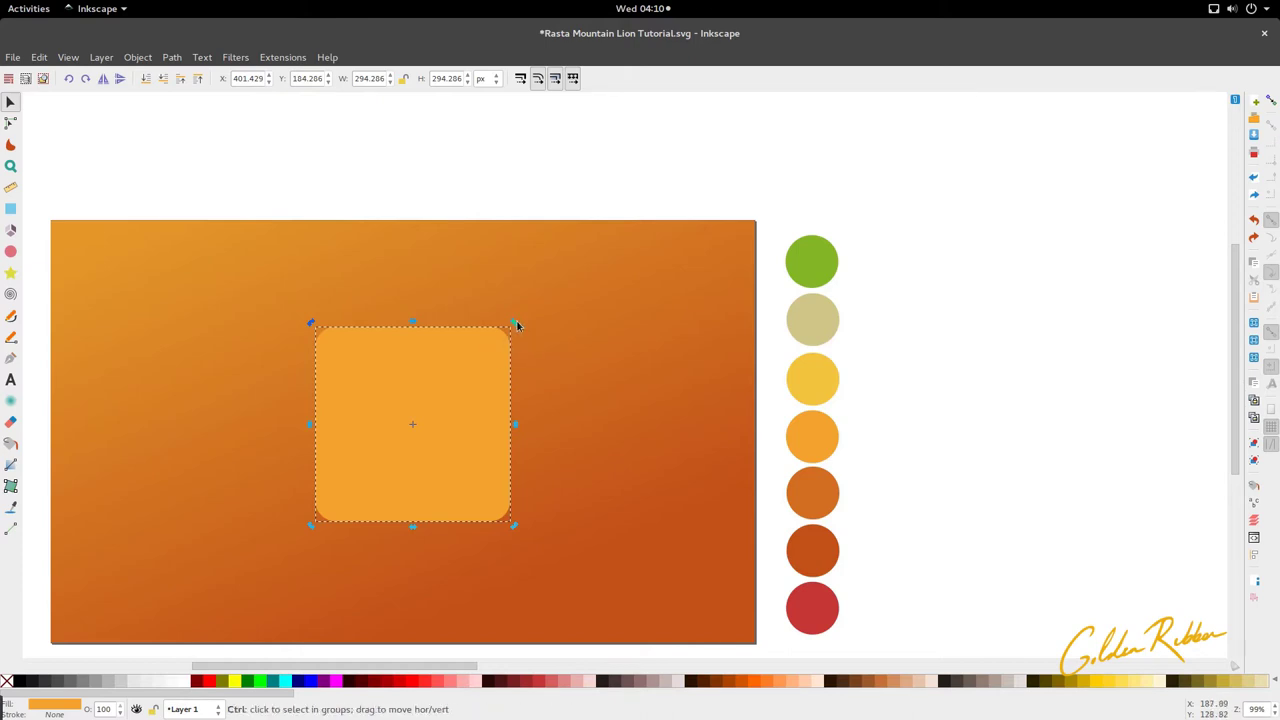
{"action": "left_click_drag", "start_coordinate": [515, 324], "coordinate": [559, 432]}
Select both overlapping rounded squares and merge them into one star-shaped path with Union
{"action": "scroll", "coordinate": [491, 403], "scroll_direction": "down", "scroll_amount": 1, "text": "ctrl"}
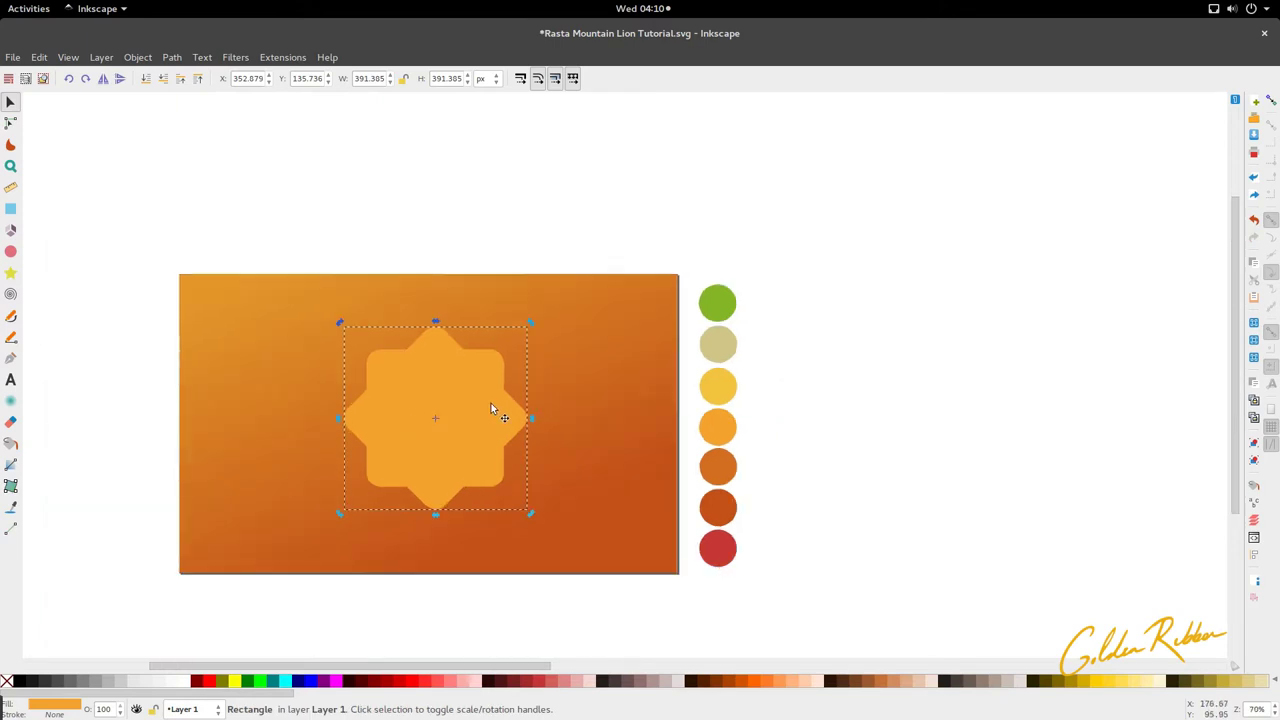
{"action": "left_click", "coordinate": [498, 485]}
{"action": "left_click", "coordinate": [434, 502], "text": "shift"}
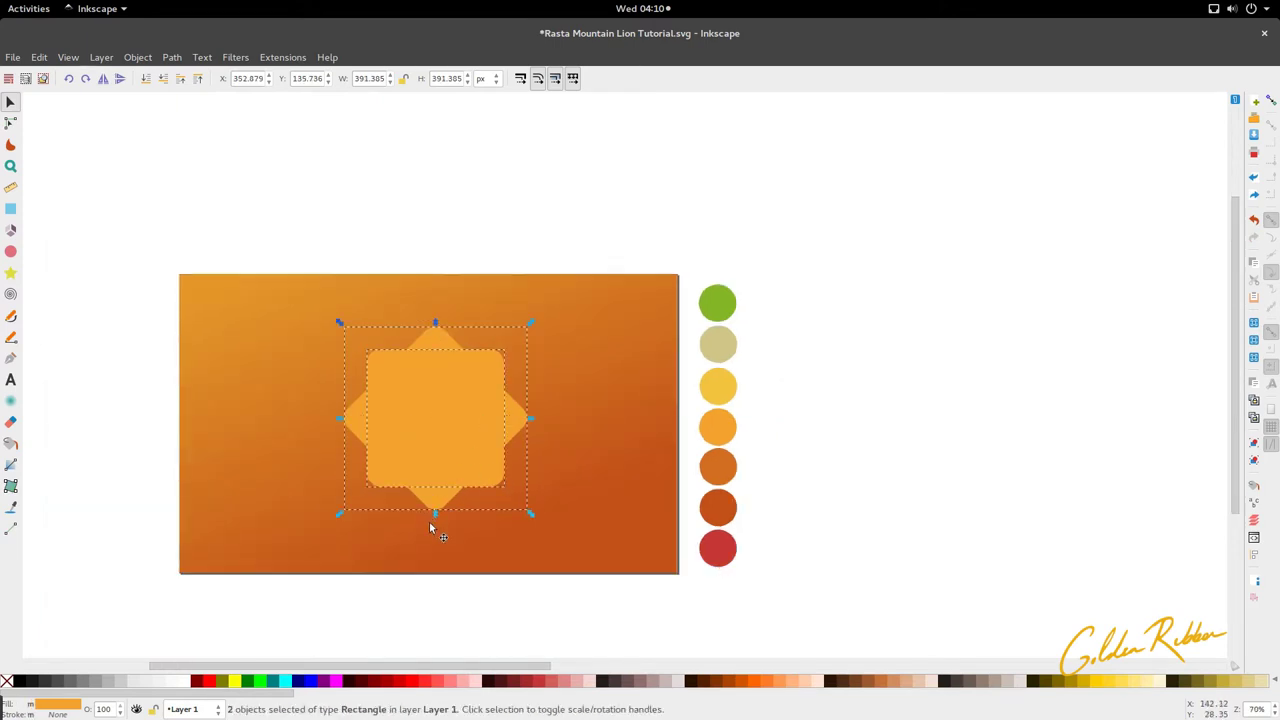
{"action": "left_click", "coordinate": [429, 521]}
{"action": "left_click", "coordinate": [439, 500]}
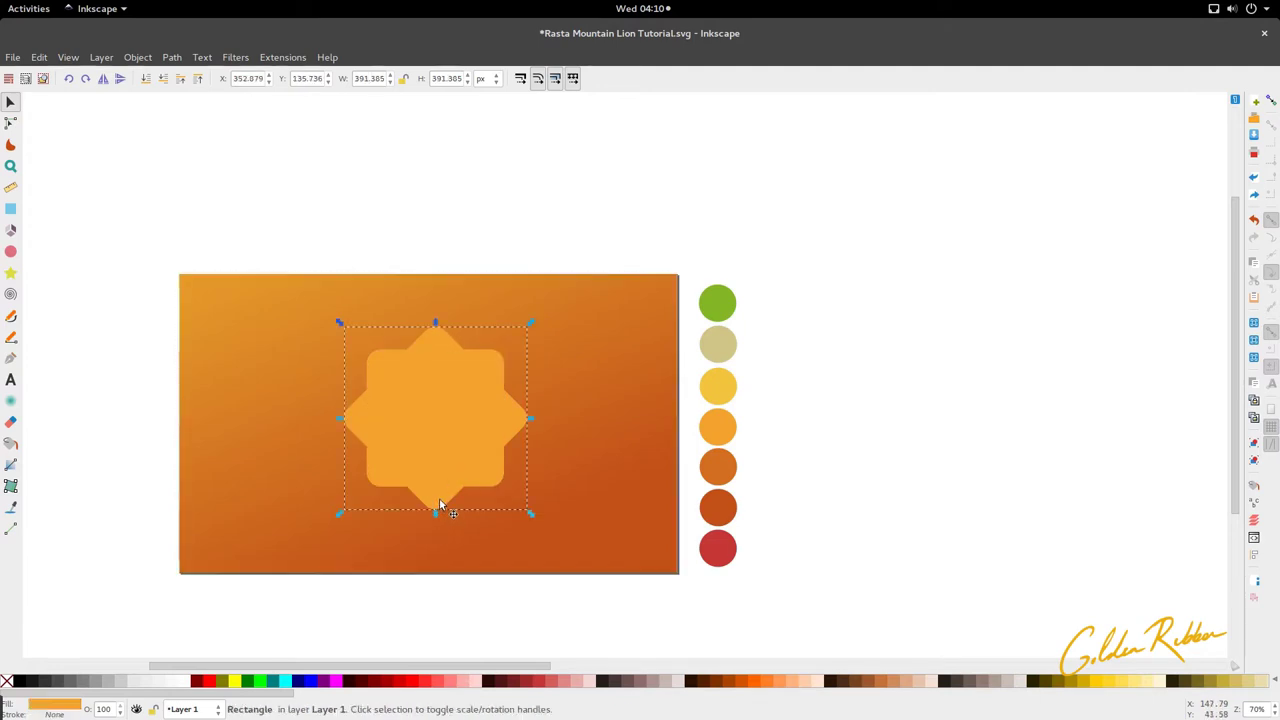
{"action": "scroll", "coordinate": [439, 504], "scroll_direction": "up", "scroll_amount": 1, "text": "ctrl"}
{"action": "left_click", "coordinate": [460, 350], "text": "shift"}
{"action": "left_click", "coordinate": [431, 280]}
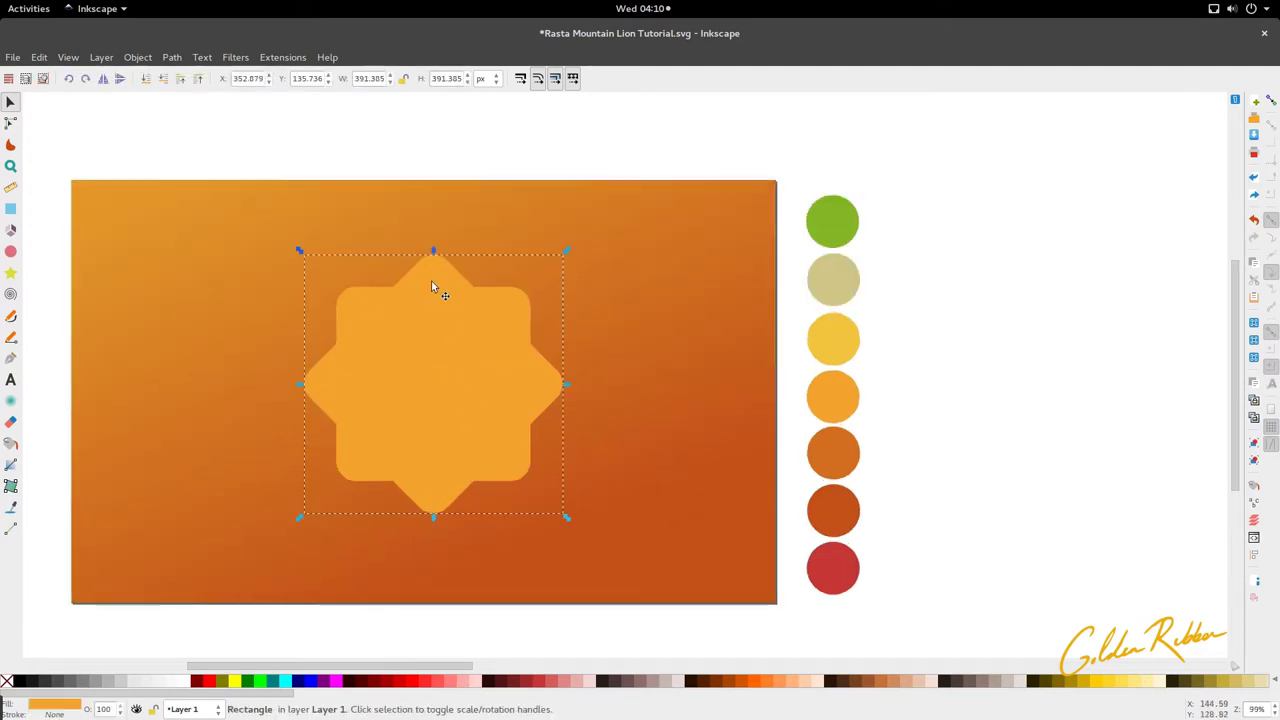
{"action": "left_click", "coordinate": [528, 318], "text": "shift"}
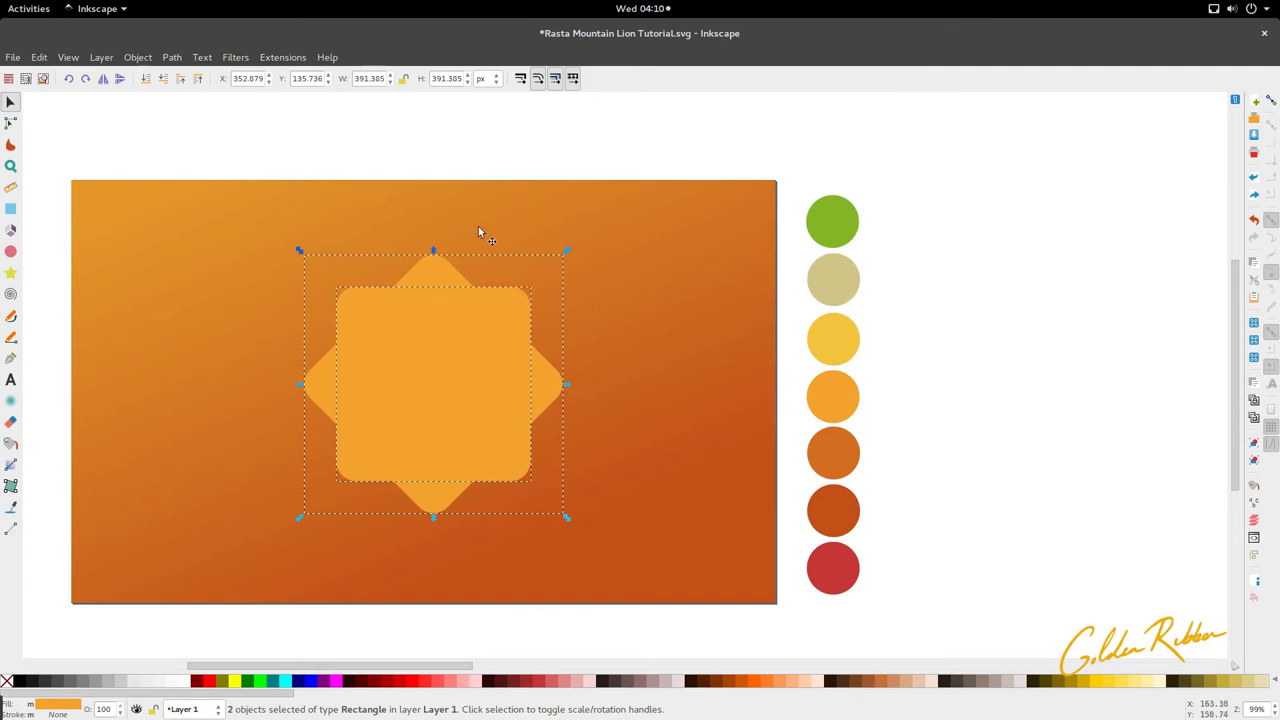
{"action": "scroll", "coordinate": [440, 215], "scroll_direction": "down", "scroll_amount": 1, "text": "ctrl"}
{"action": "left_click", "coordinate": [172, 57]}
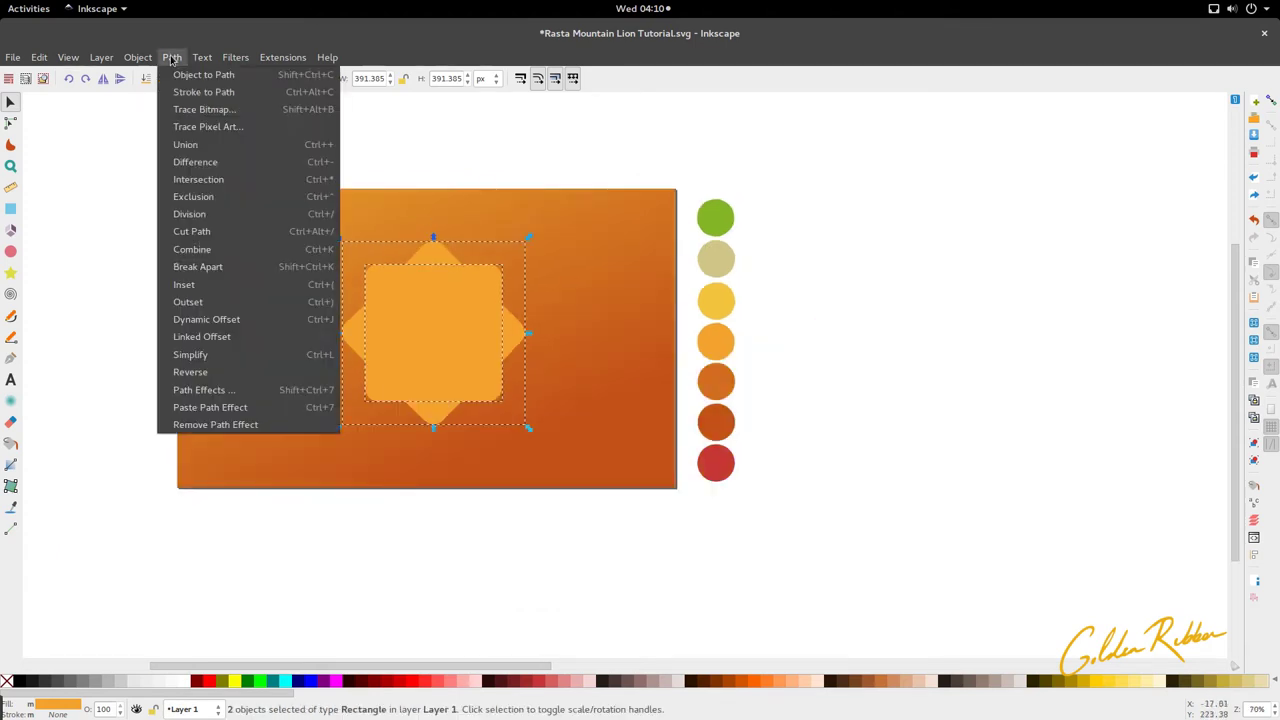
{"action": "left_click", "coordinate": [205, 153]}
{"action": "left_click", "coordinate": [382, 160]}
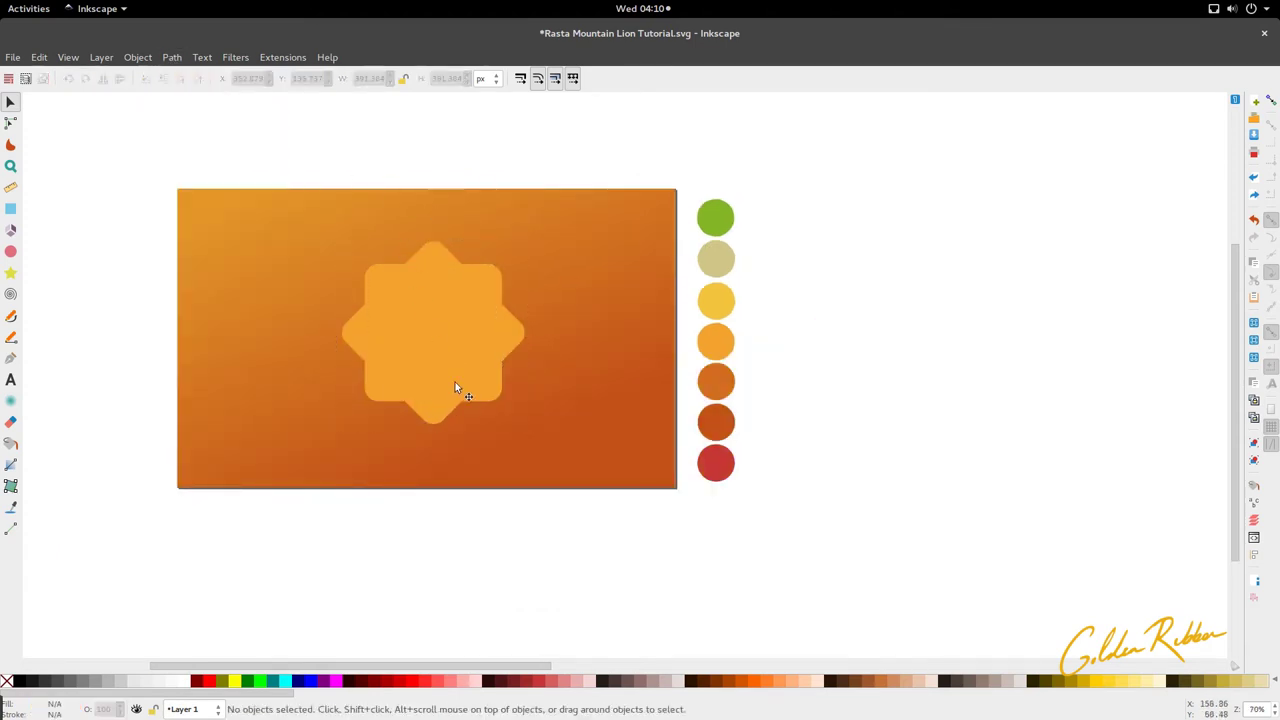
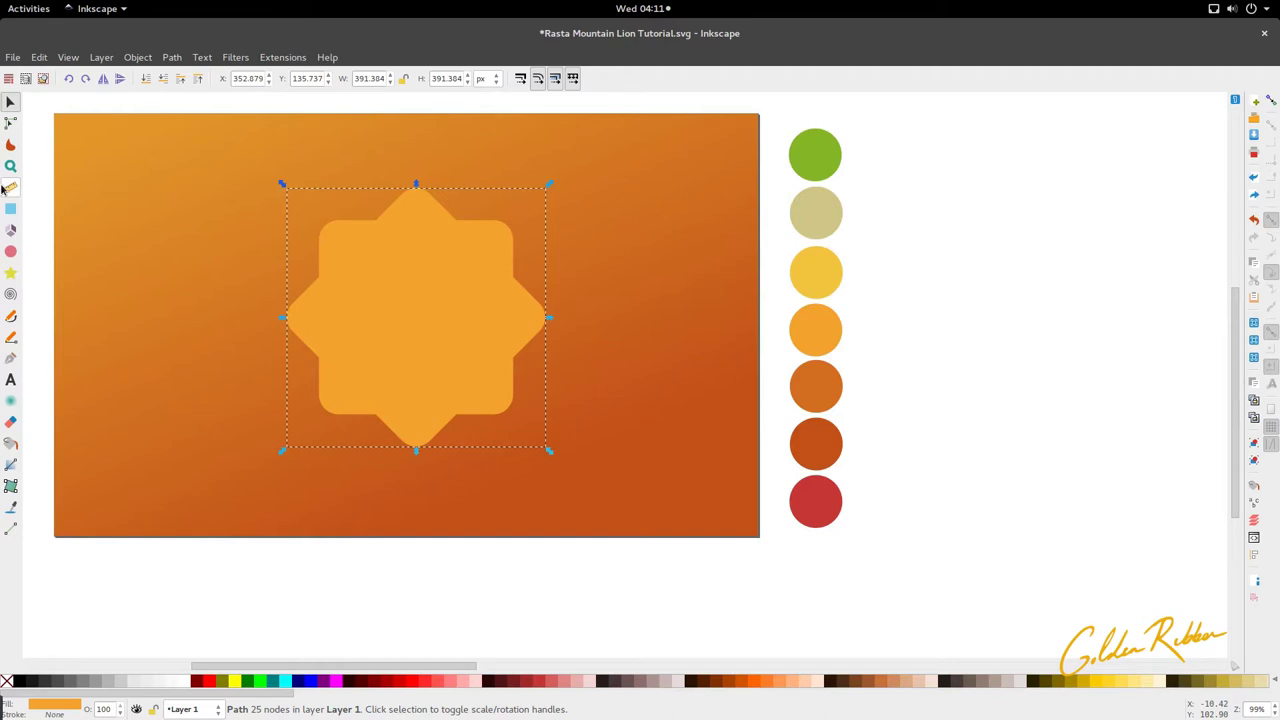
Draw a regular polygon with 7 corners, about 261 px wide, over the orange star shape
{"action": "left_click", "coordinate": [10, 273]}
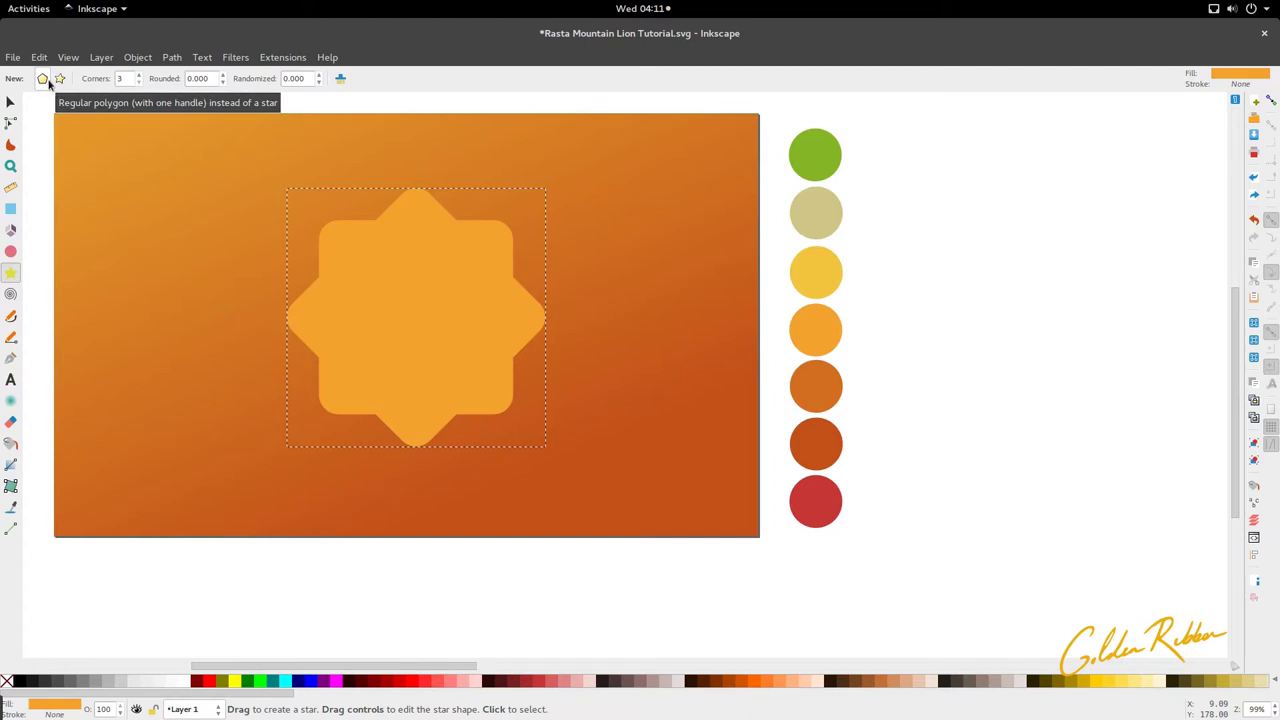
{"action": "left_click", "coordinate": [44, 80]}
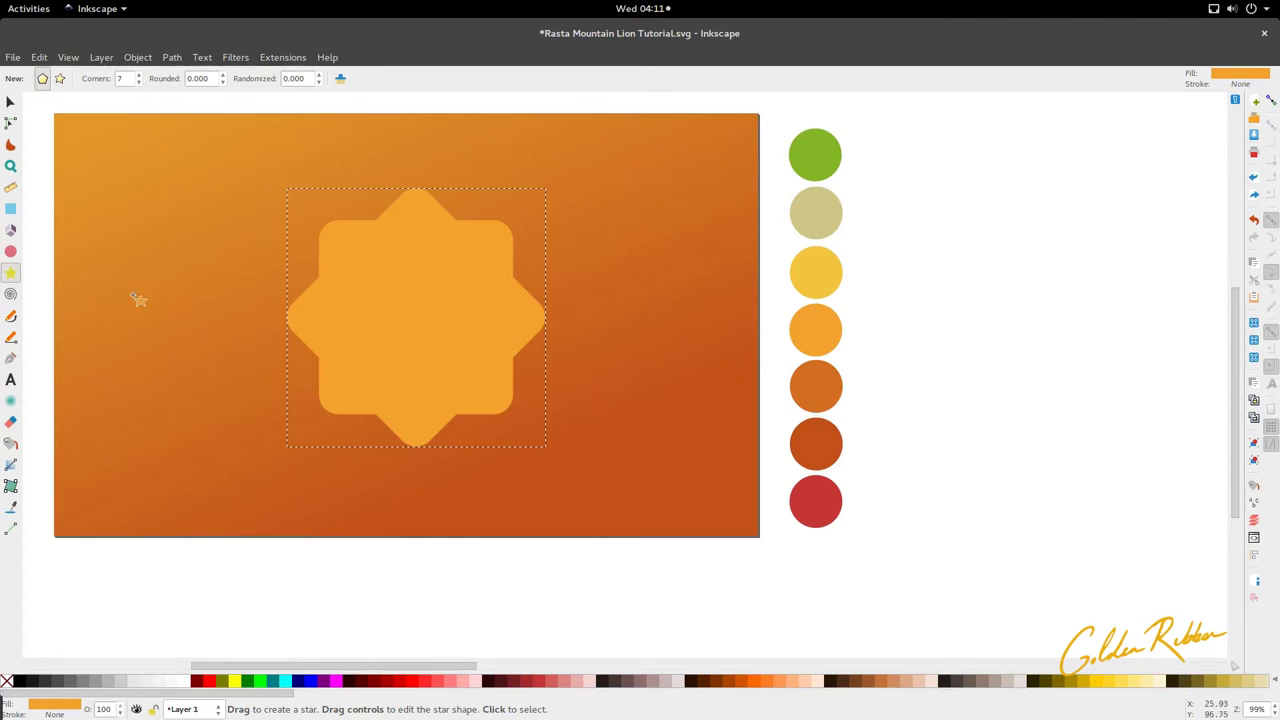
{"action": "left_click_drag", "start_coordinate": [386, 303], "coordinate": [443, 369]}
Fill the seven-sided polygon with a near-black dark grey
{"action": "key", "text": "d"}
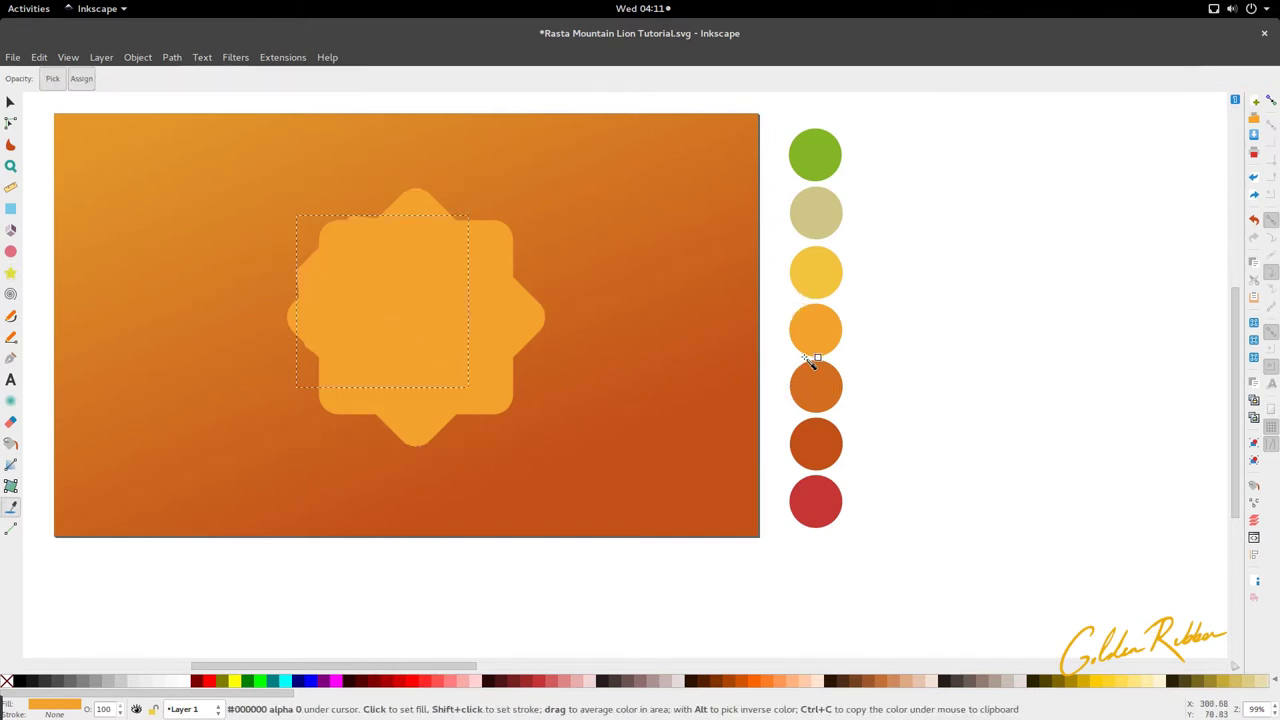
{"action": "scroll", "coordinate": [617, 334], "scroll_direction": "down", "scroll_amount": 1}
{"action": "key", "text": "s"}
{"action": "left_click", "coordinate": [44, 680]}
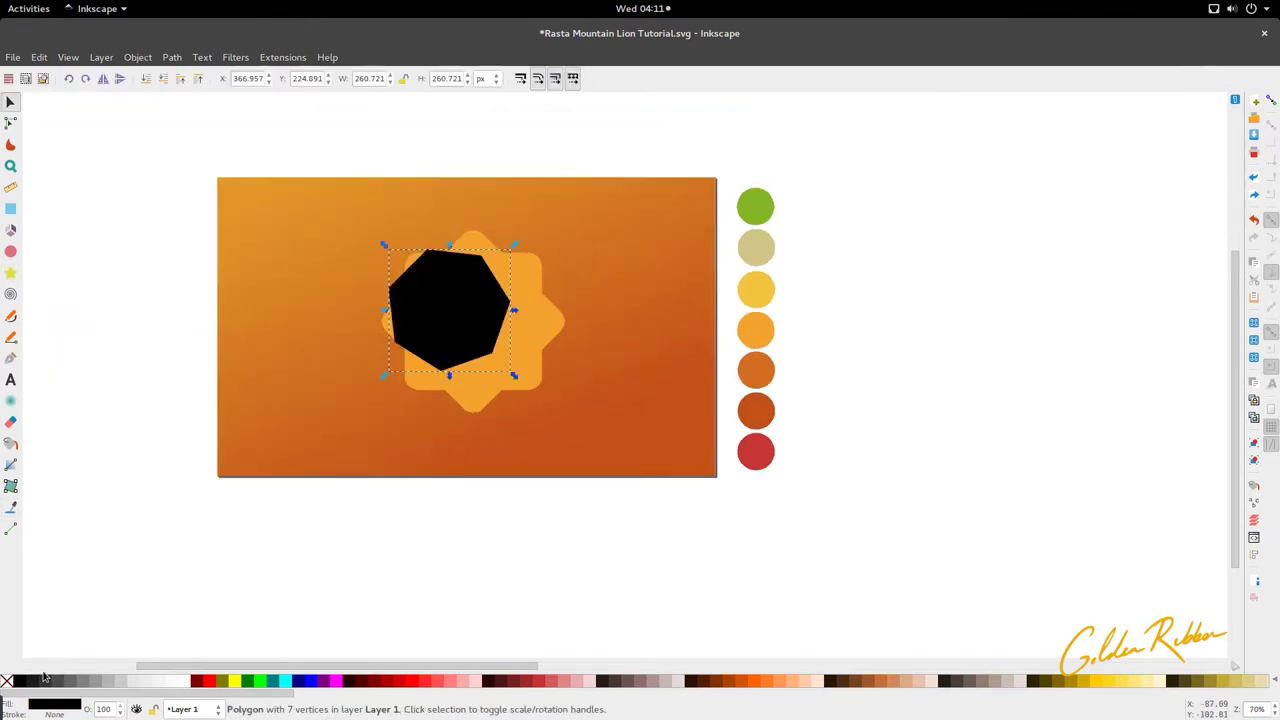
{"action": "left_click", "coordinate": [33, 681]}
{"action": "left_click", "coordinate": [57, 681]}
{"action": "left_click", "coordinate": [31, 683]}
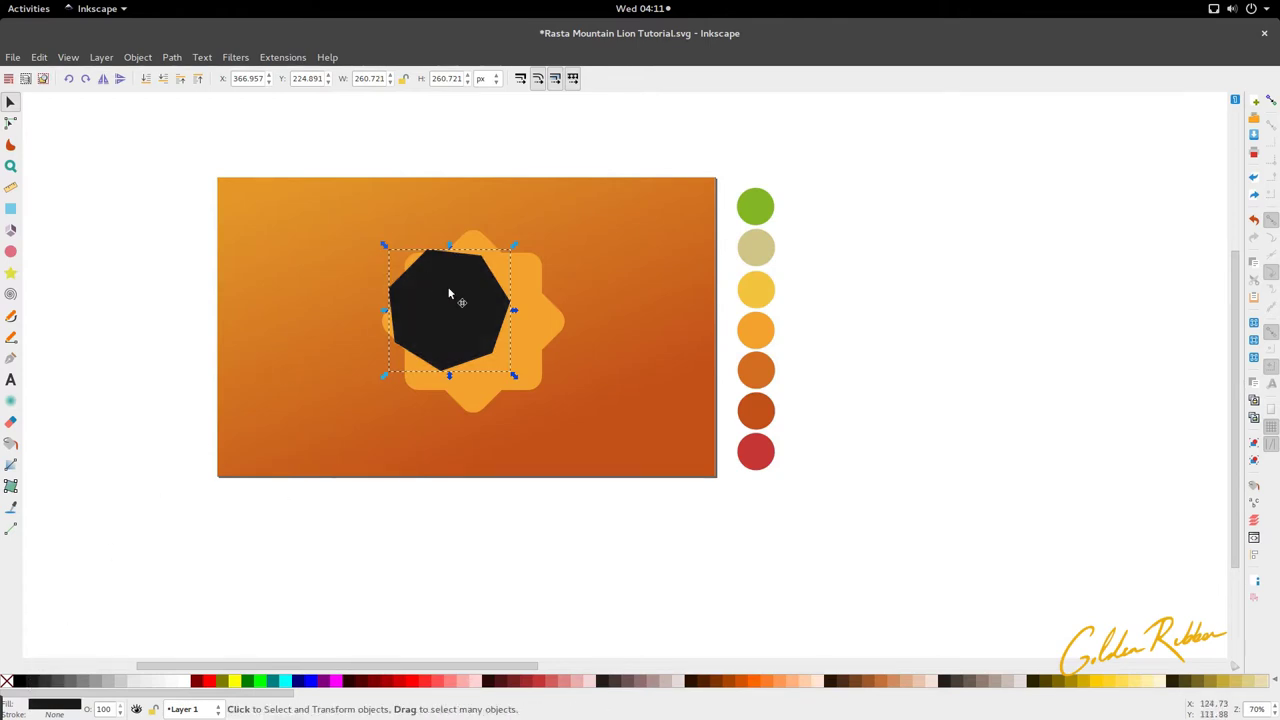
Centre the dark polygon on the orange star and rotate it so one corner points straight up
{"action": "left_click_drag", "start_coordinate": [470, 319], "coordinate": [495, 331]}
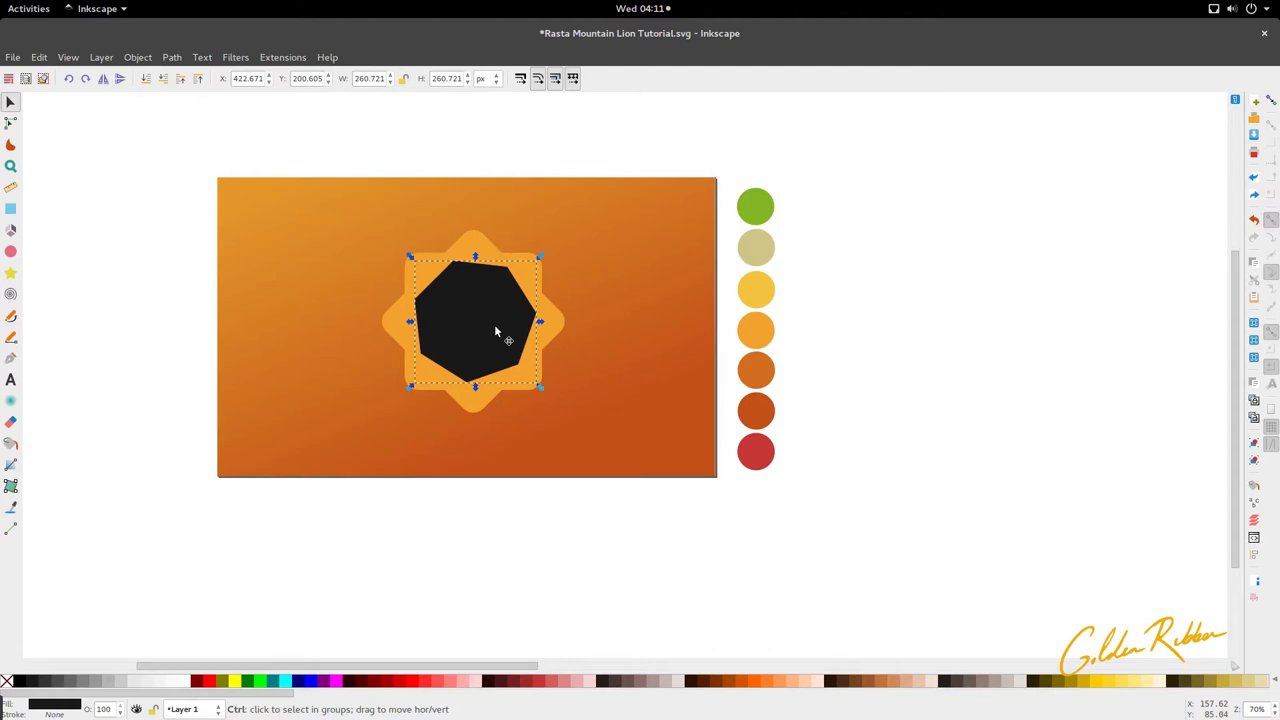
{"action": "scroll", "coordinate": [494, 324], "scroll_direction": "up", "scroll_amount": 1}
{"action": "left_click_drag", "start_coordinate": [558, 230], "coordinate": [533, 358]}
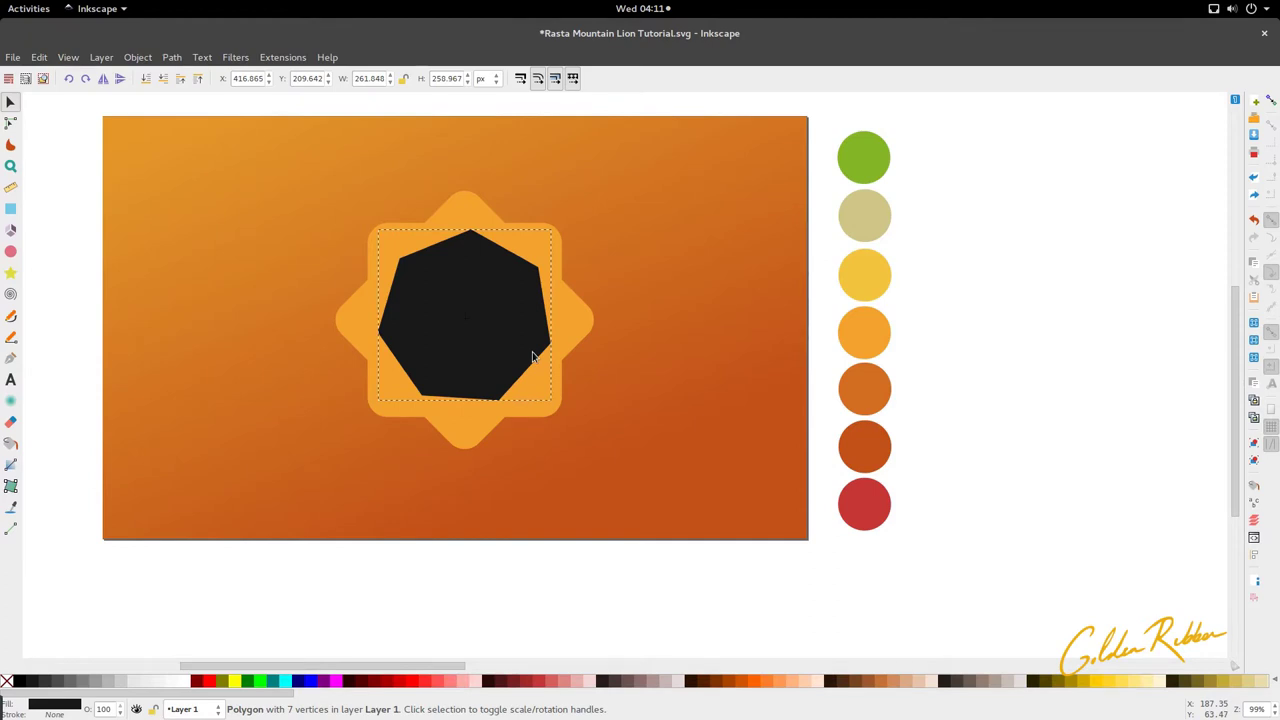
{"action": "left_click_drag", "start_coordinate": [533, 352], "coordinate": [534, 348]}
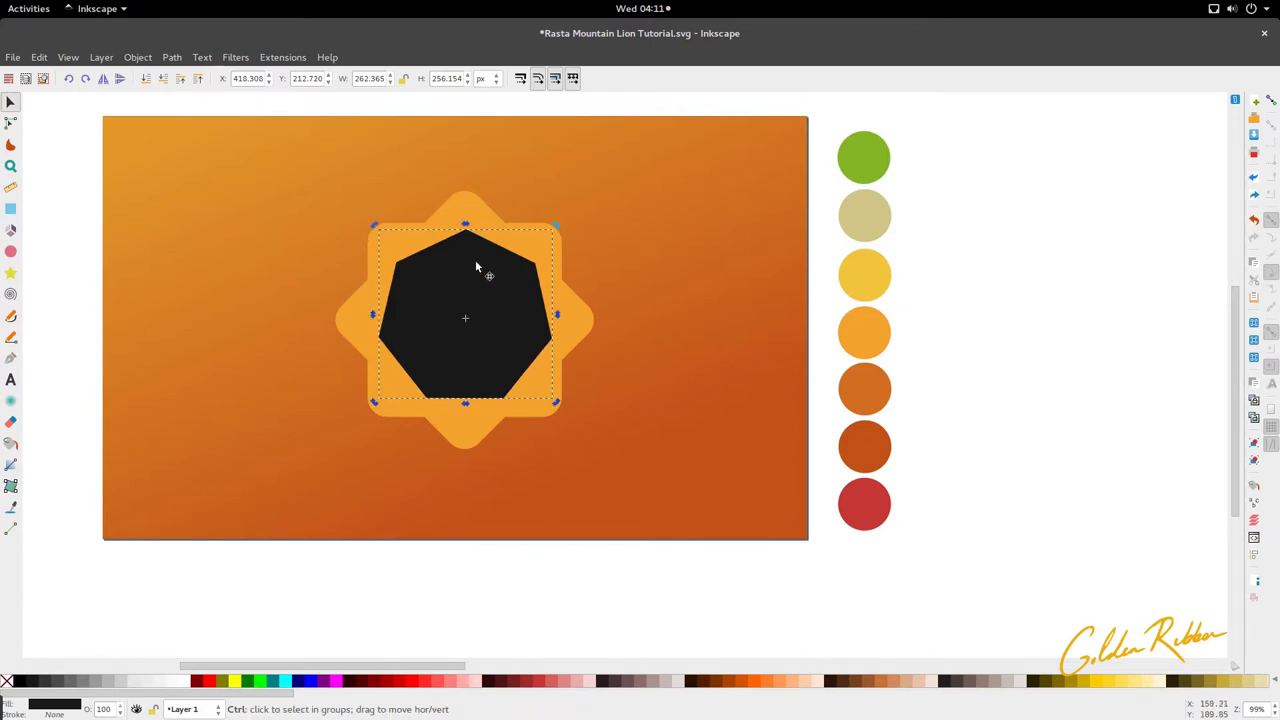
Fine-tune the dark polygon's rotation until its lower edge is exactly horizontal
{"action": "scroll", "coordinate": [471, 251], "scroll_direction": "up", "scroll_amount": 5}
{"action": "scroll", "coordinate": [519, 505], "scroll_direction": "up", "scroll_amount": 4}
{"action": "scroll", "coordinate": [519, 460], "scroll_direction": "down", "scroll_amount": 3}
{"action": "scroll", "coordinate": [663, 432], "scroll_direction": "down", "scroll_amount": 3}
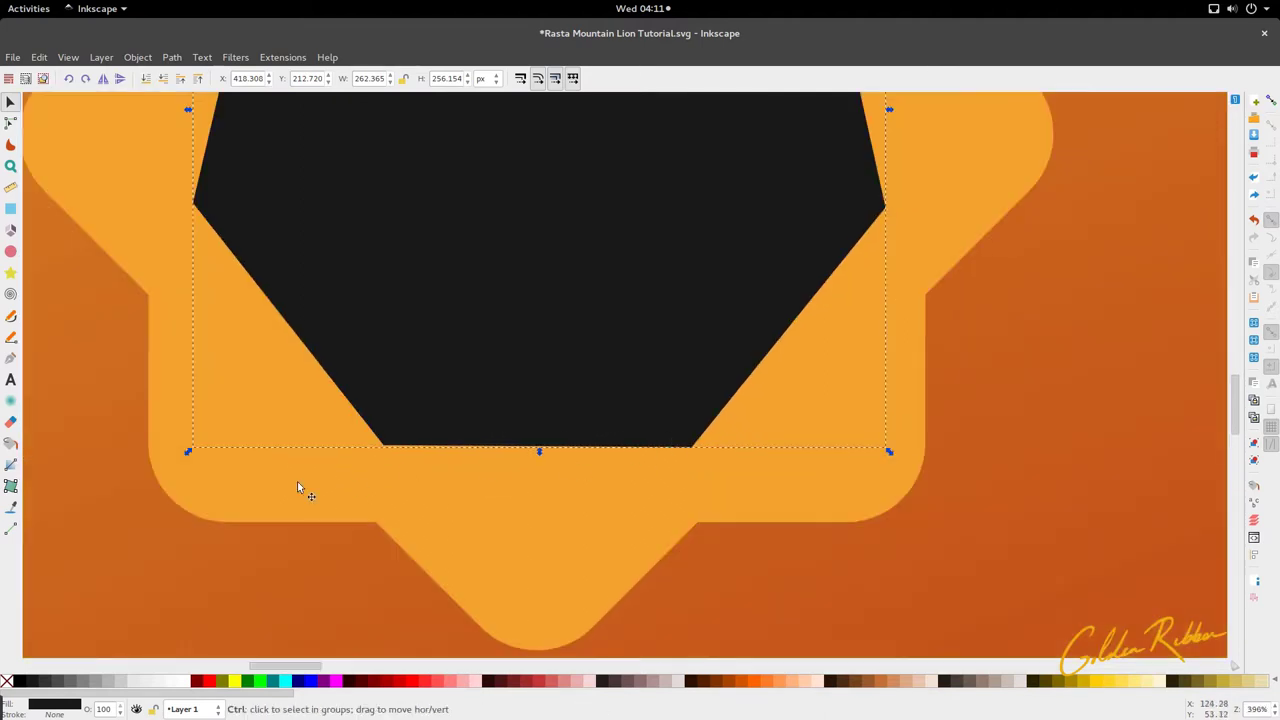
{"action": "scroll", "coordinate": [190, 455], "scroll_direction": "up", "scroll_amount": 4}
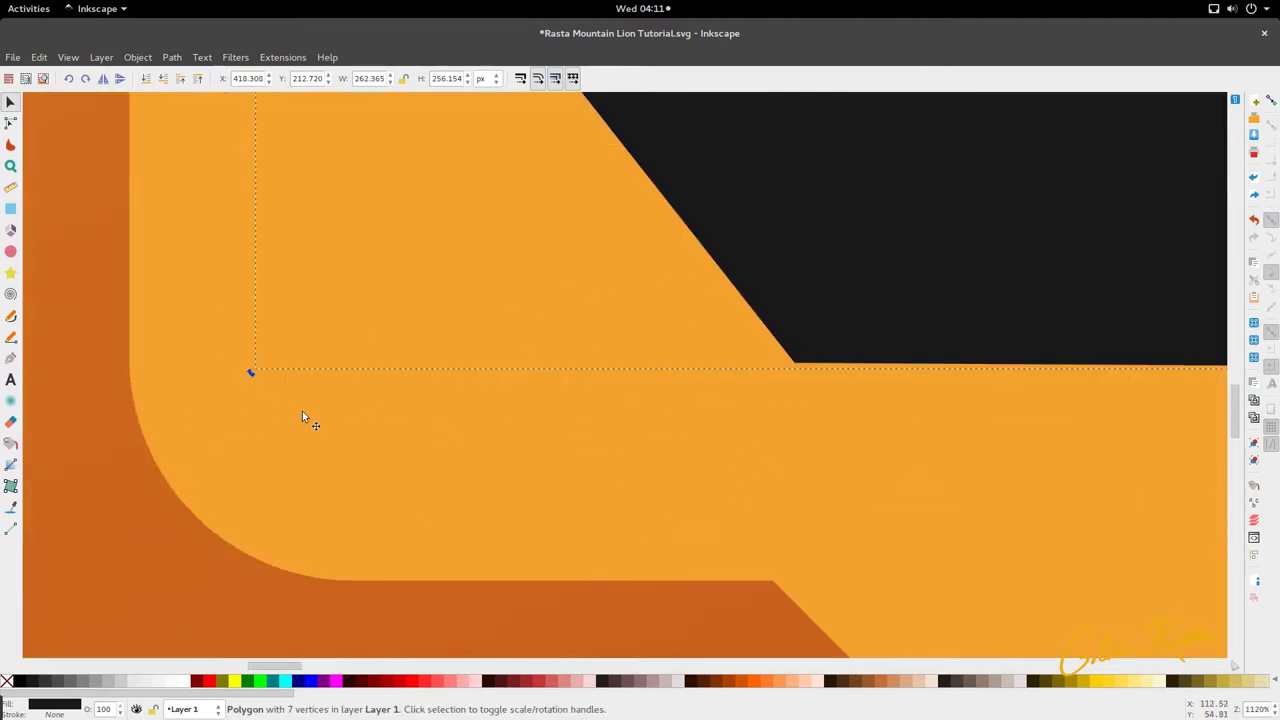
{"action": "left_click_drag", "start_coordinate": [252, 375], "coordinate": [241, 369]}
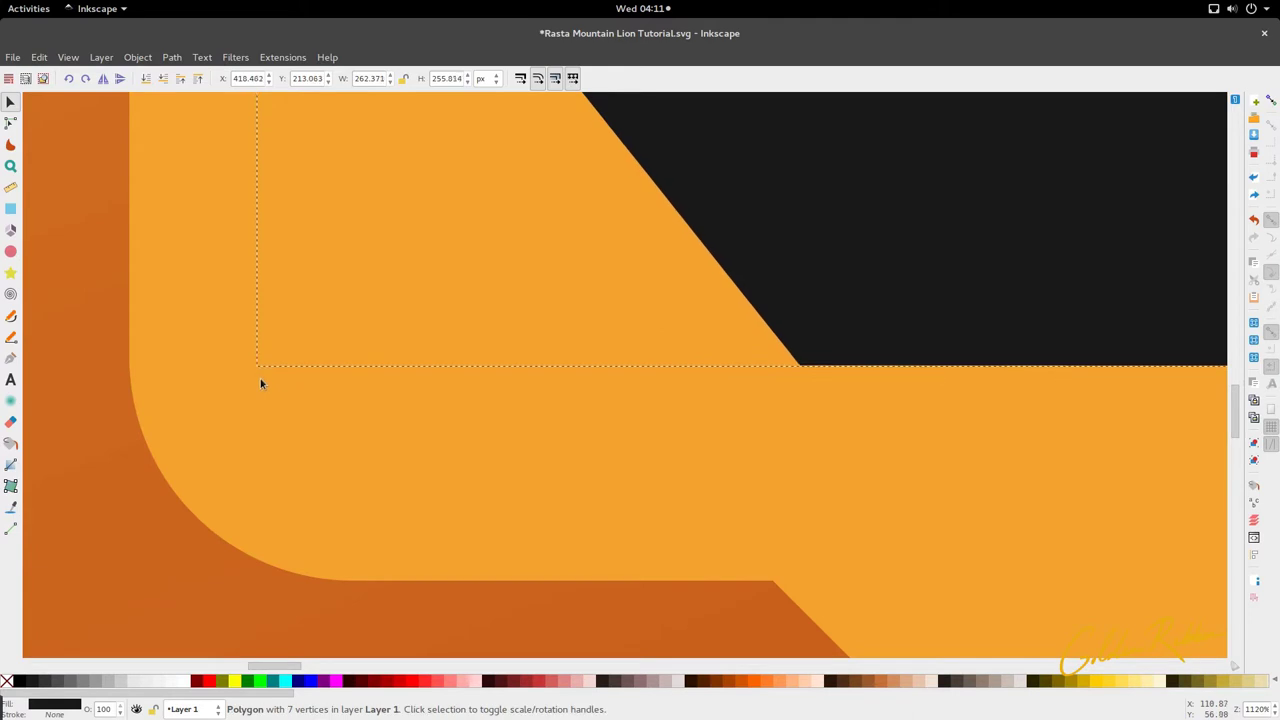
{"action": "scroll", "coordinate": [260, 378], "scroll_direction": "down", "scroll_amount": 5}
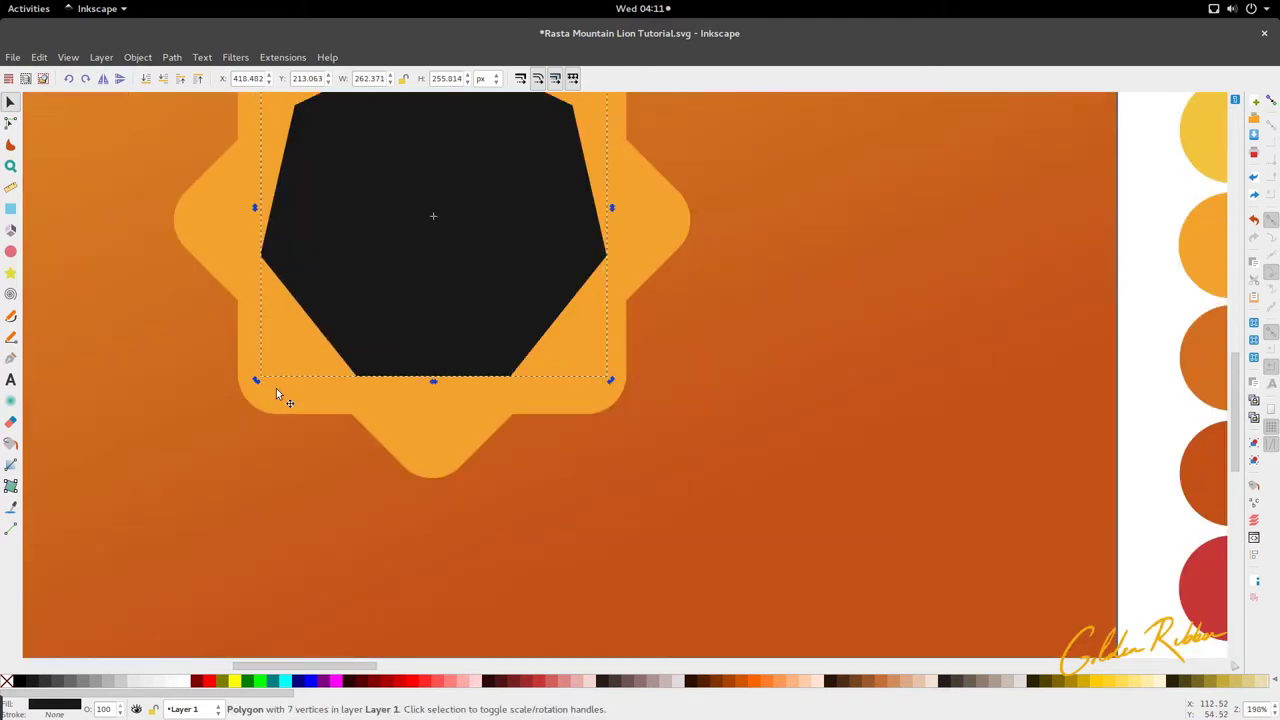
{"action": "scroll", "coordinate": [478, 372], "scroll_direction": "down", "scroll_amount": 3}
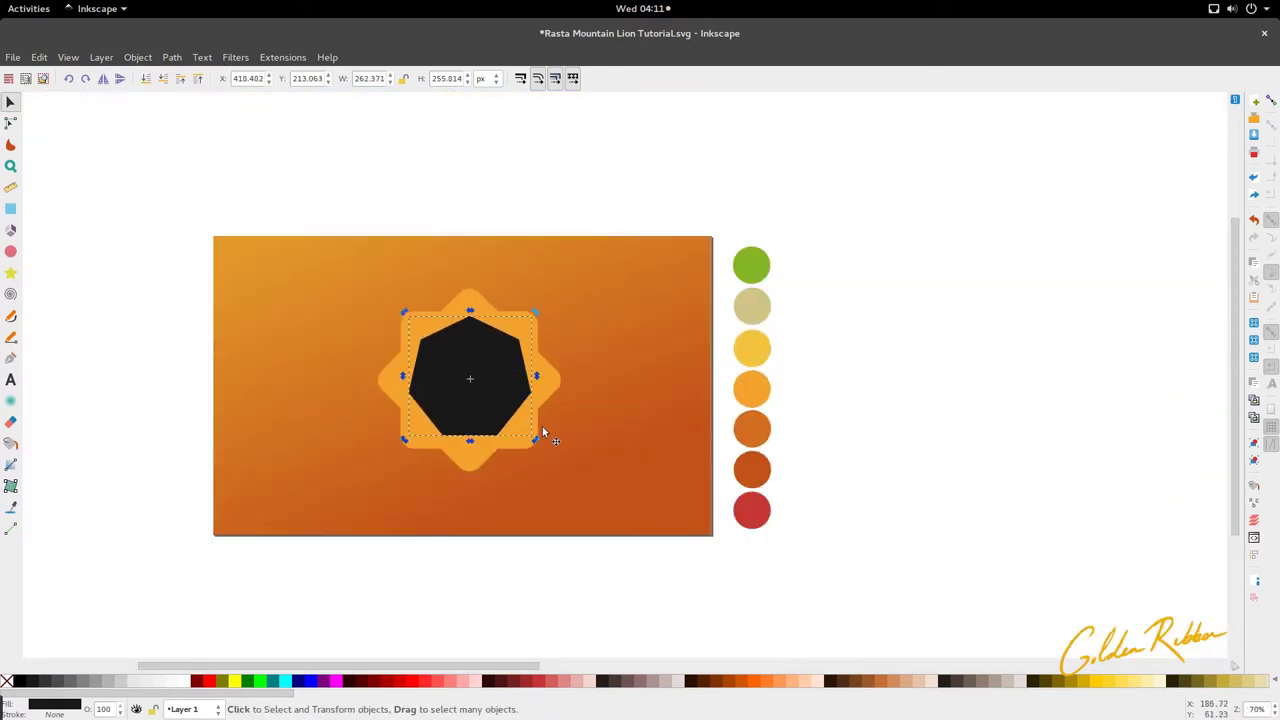
Scale the dark seven-sided polygon to about 220 px wide and reposition it at the centre of the orange star
{"action": "left_click_drag", "start_coordinate": [534, 442], "coordinate": [523, 440]}
{"action": "left_click_drag", "start_coordinate": [494, 388], "coordinate": [497, 386]}
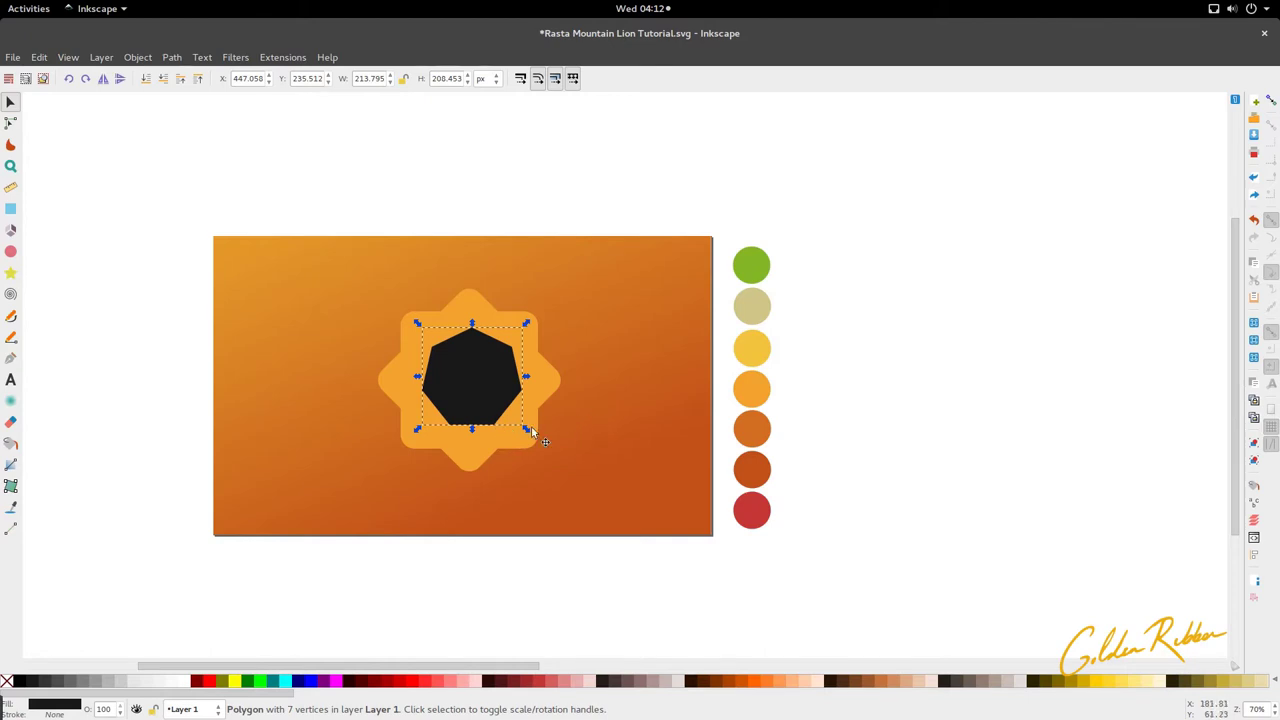
{"action": "scroll", "coordinate": [497, 440], "scroll_direction": "up", "scroll_amount": 1, "text": "ctrl"}
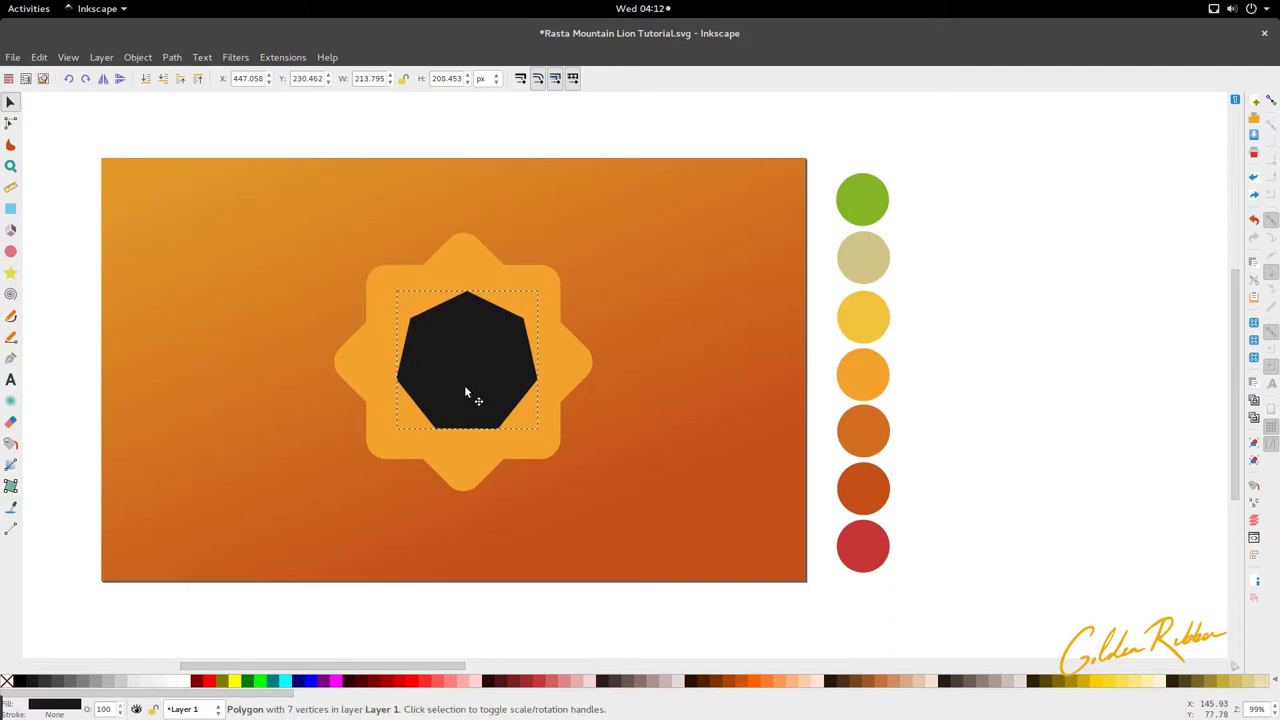
{"action": "left_click_drag", "start_coordinate": [542, 431], "coordinate": [547, 441]}
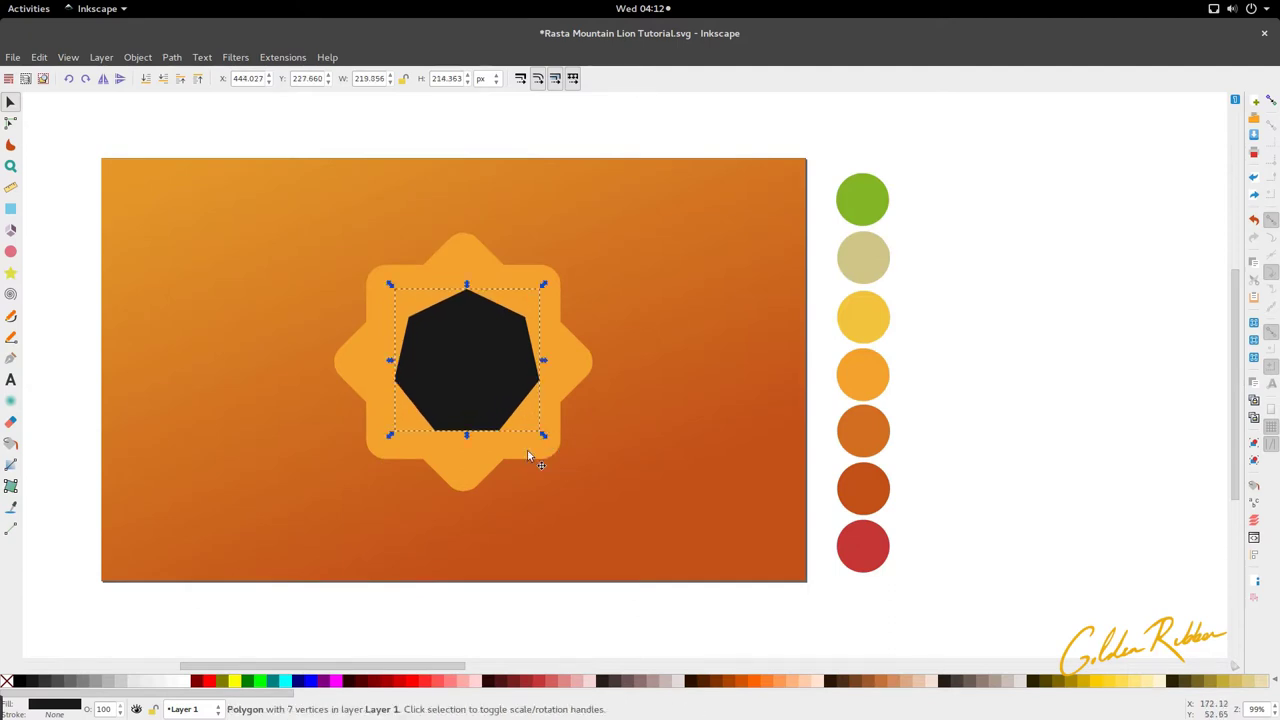
{"action": "left_click", "coordinate": [526, 450]}
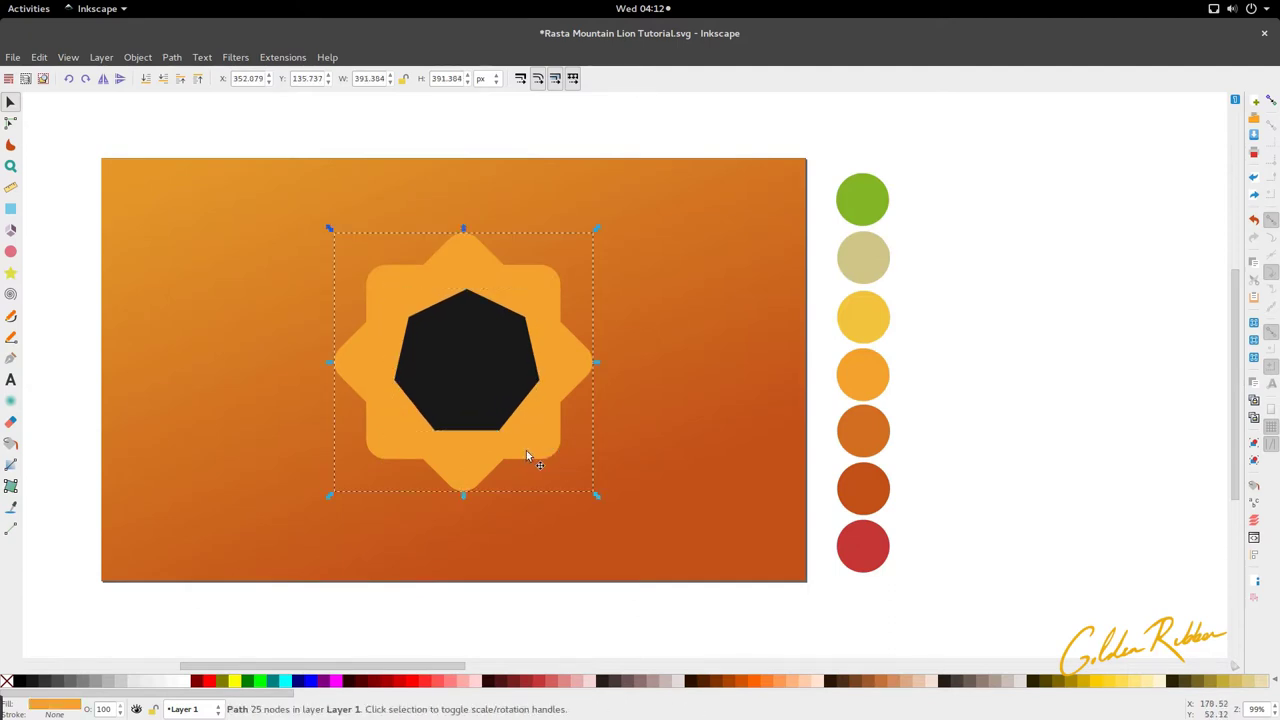
{"action": "left_click", "coordinate": [469, 396]}
{"action": "left_click", "coordinate": [10, 251]}
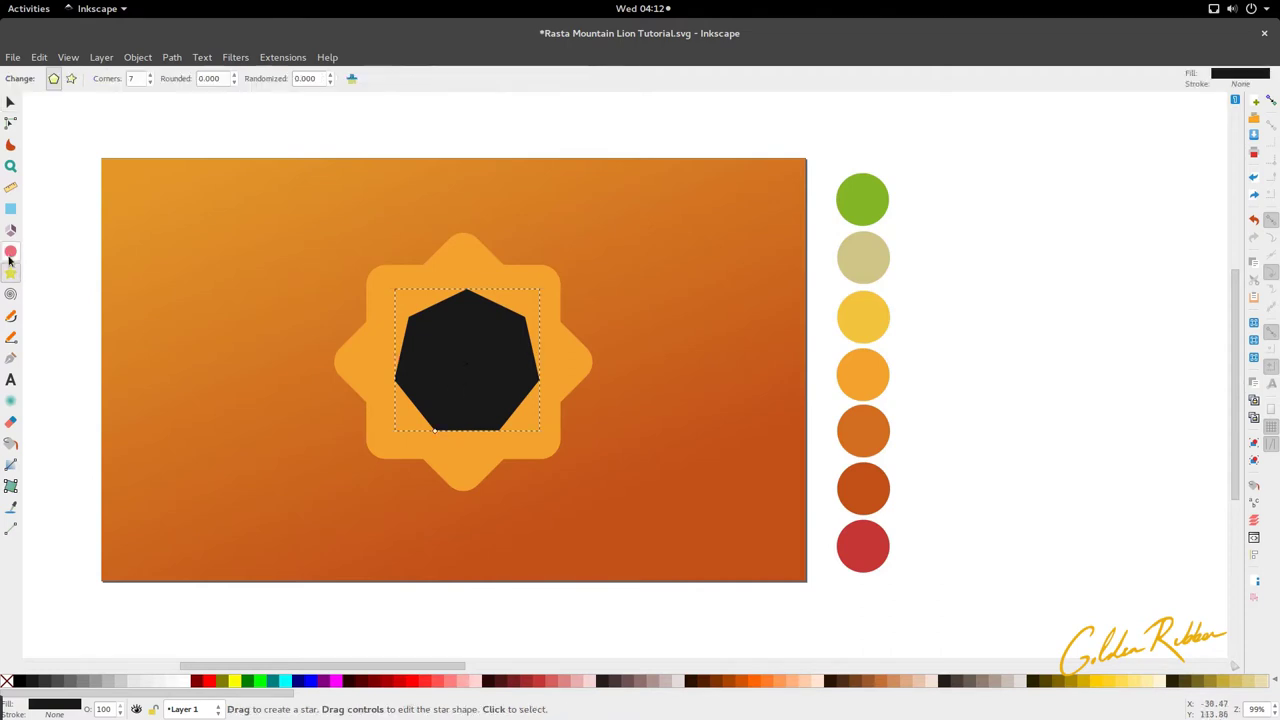
{"action": "left_click_drag", "start_coordinate": [457, 352], "coordinate": [457, 352]}
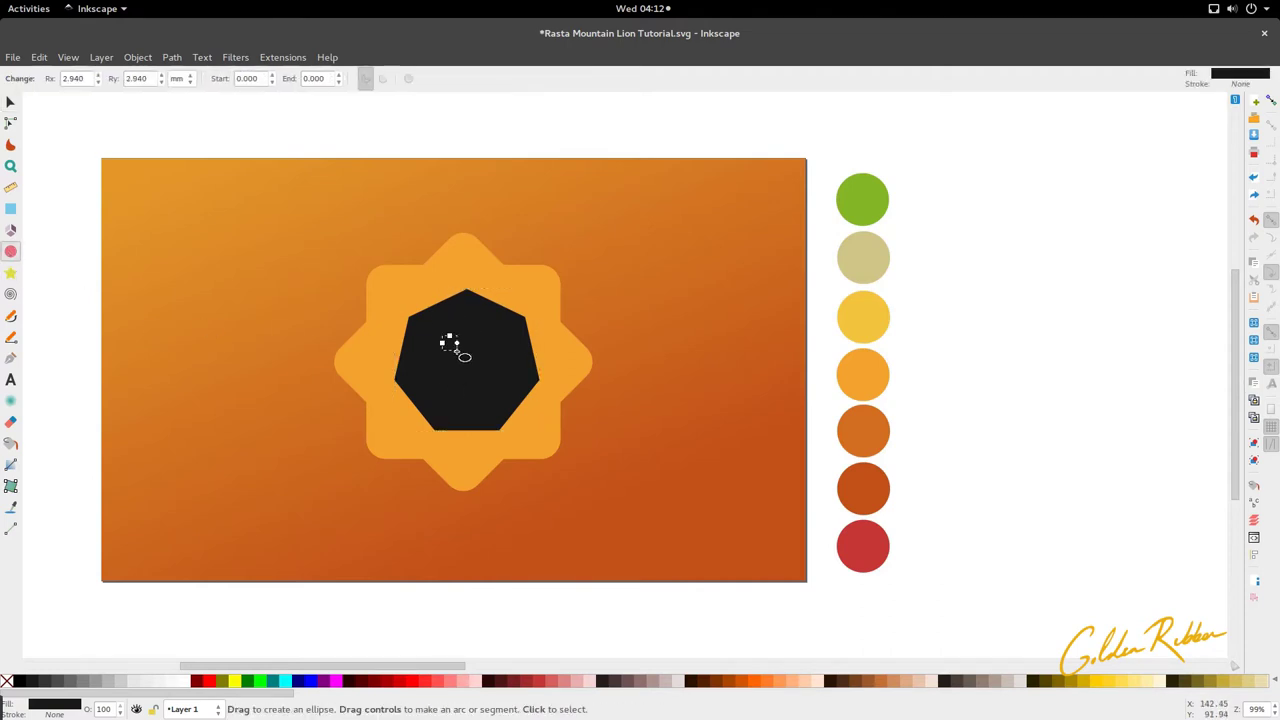
{"action": "key", "text": "s"}
{"action": "key", "text": "Delete"}
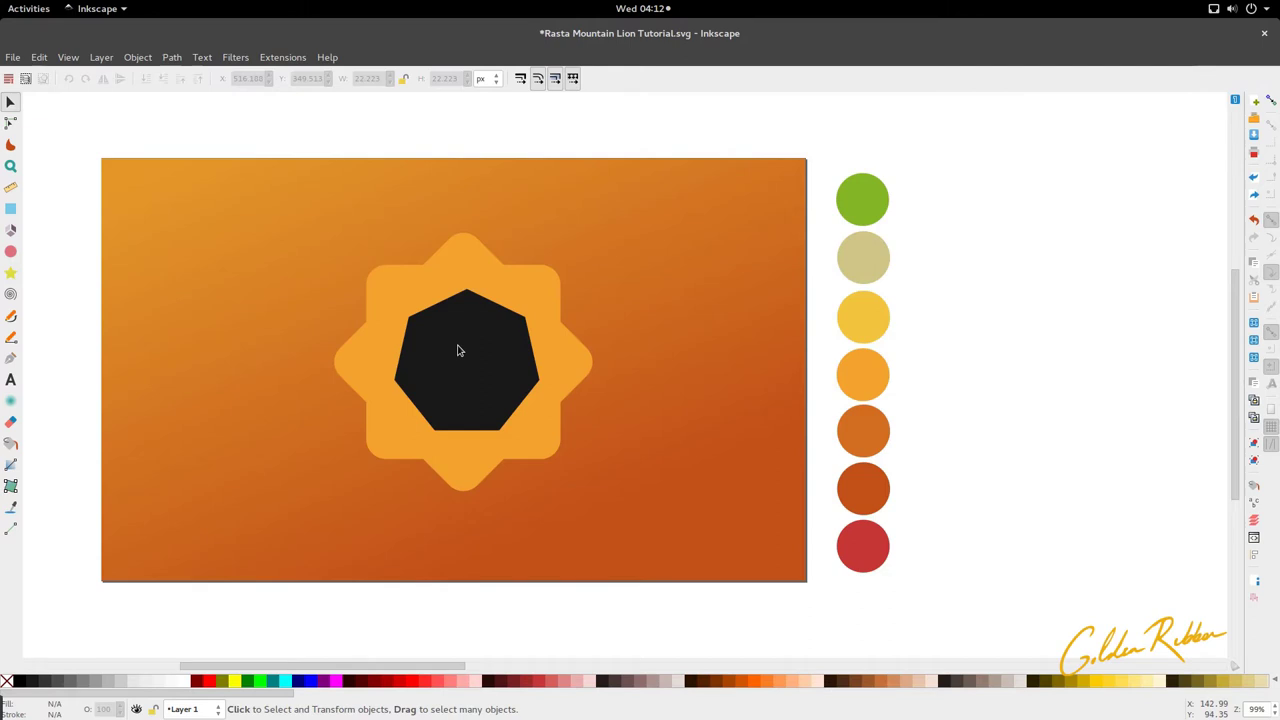
Draw a circle about 61 px wide on the dark polygon and fill it with the tan palette swatch's colour
{"action": "left_click", "coordinate": [12, 253]}
{"action": "left_click_drag", "start_coordinate": [456, 349], "coordinate": [455, 356]}
{"action": "scroll", "coordinate": [455, 356], "scroll_direction": "down", "scroll_amount": 2}
{"action": "key", "text": "d"}
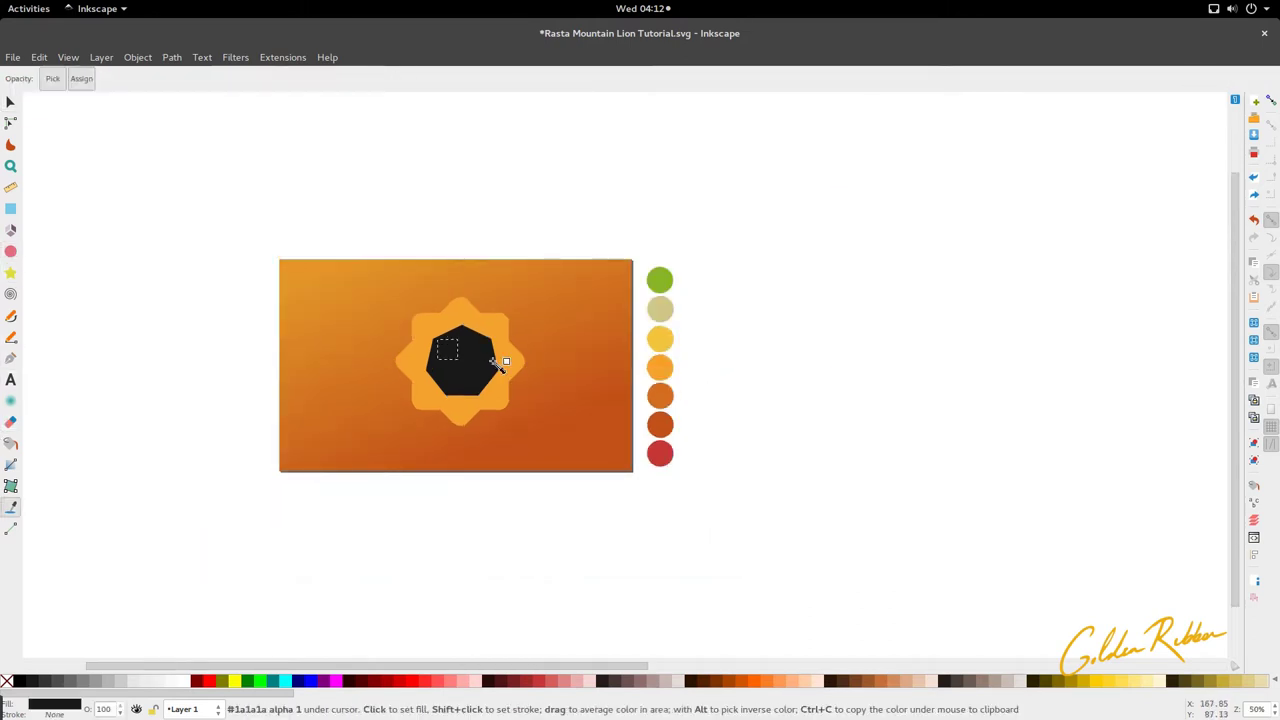
{"action": "left_click", "coordinate": [660, 309]}
{"action": "key", "text": "s"}
Duplicate the tan circle, place the two side by side so they touch, and centre the pair on the upper face
{"action": "scroll", "coordinate": [455, 350], "scroll_direction": "up", "scroll_amount": 4}
{"action": "left_click_drag", "start_coordinate": [432, 365], "coordinate": [531, 374]}
{"action": "left_click", "coordinate": [458, 361]}
{"action": "key", "text": "ctrl+d"}
{"action": "left_click", "coordinate": [451, 385], "text": "shift"}
{"action": "left_click_drag", "start_coordinate": [450, 384], "coordinate": [434, 384]}
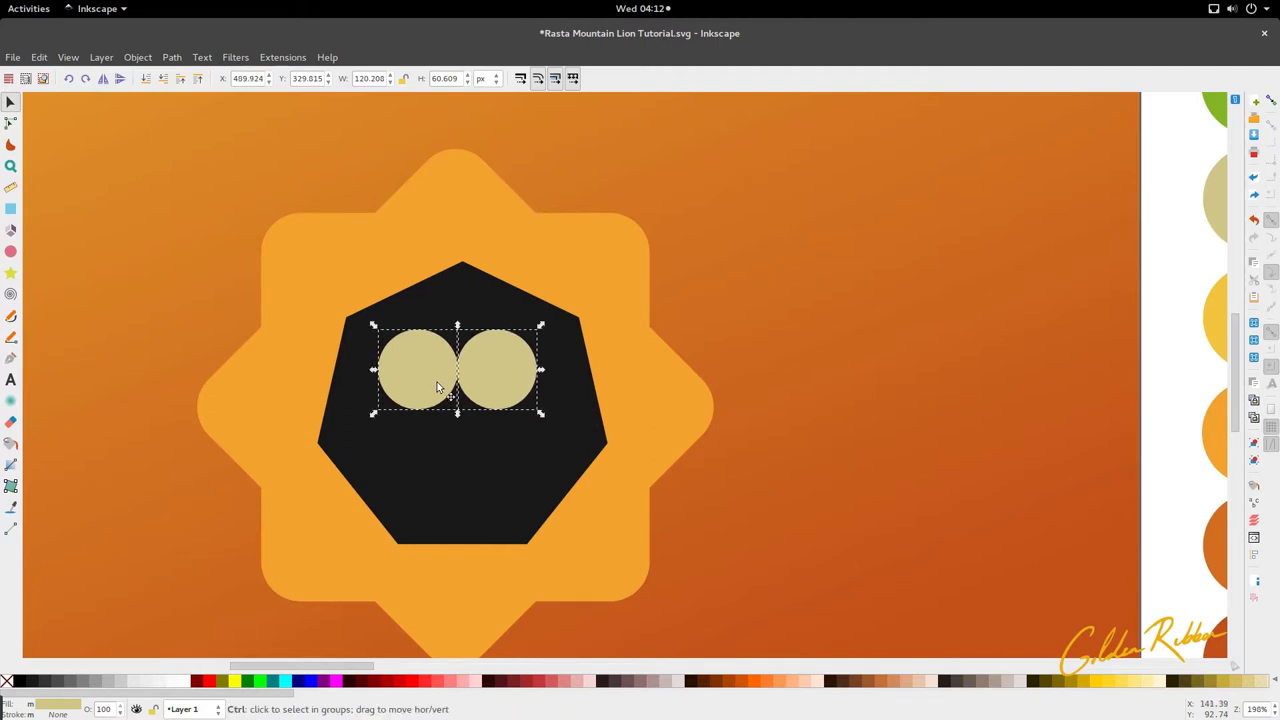
{"action": "left_click_drag", "start_coordinate": [434, 381], "coordinate": [439, 381]}
{"action": "left_click", "coordinate": [440, 418]}
Duplicate the pair of tan circles, scale the copies to about 37 px wide each, and centre them below the originals
{"action": "left_click", "coordinate": [430, 381]}
{"action": "left_click", "coordinate": [547, 382], "text": "shift"}
{"action": "left_click", "coordinate": [532, 391], "text": "shift"}
{"action": "left_click", "coordinate": [546, 416], "text": "shift"}
{"action": "key", "text": "ctrl+d"}
{"action": "left_click_drag", "start_coordinate": [515, 386], "coordinate": [484, 467]}
{"action": "left_click", "coordinate": [456, 453], "text": "alt"}
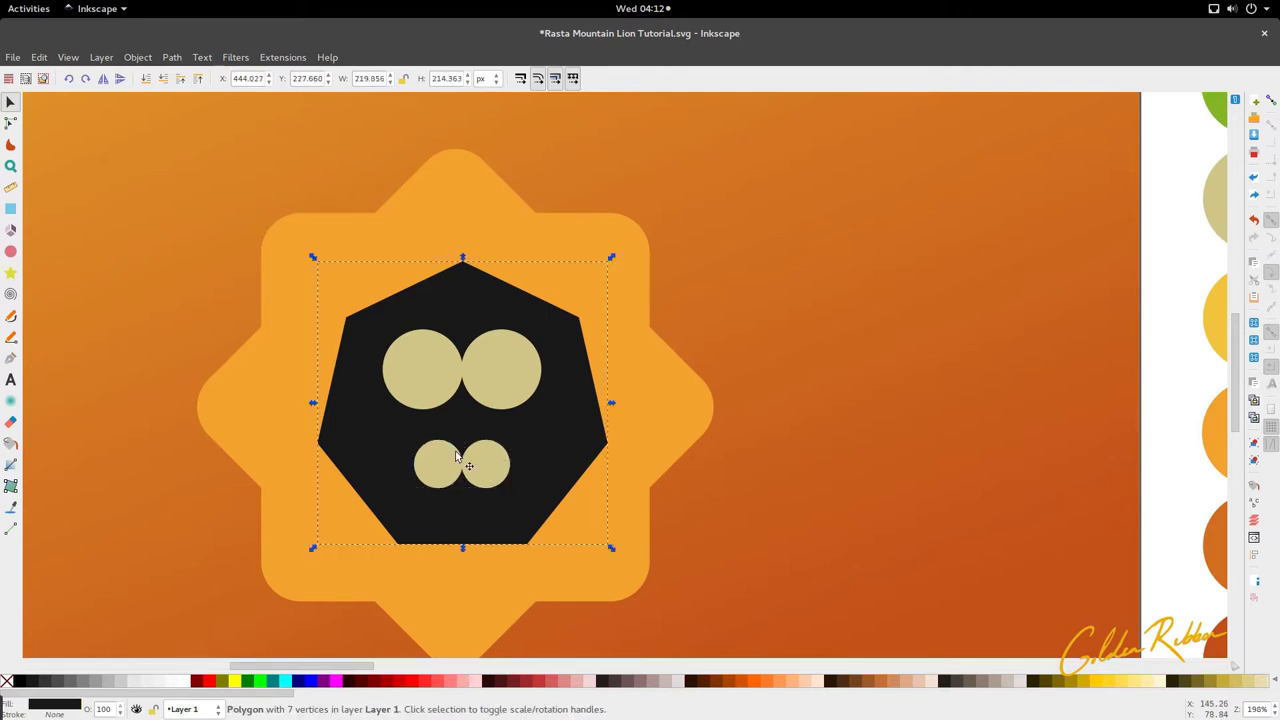
{"action": "left_click", "coordinate": [426, 405]}
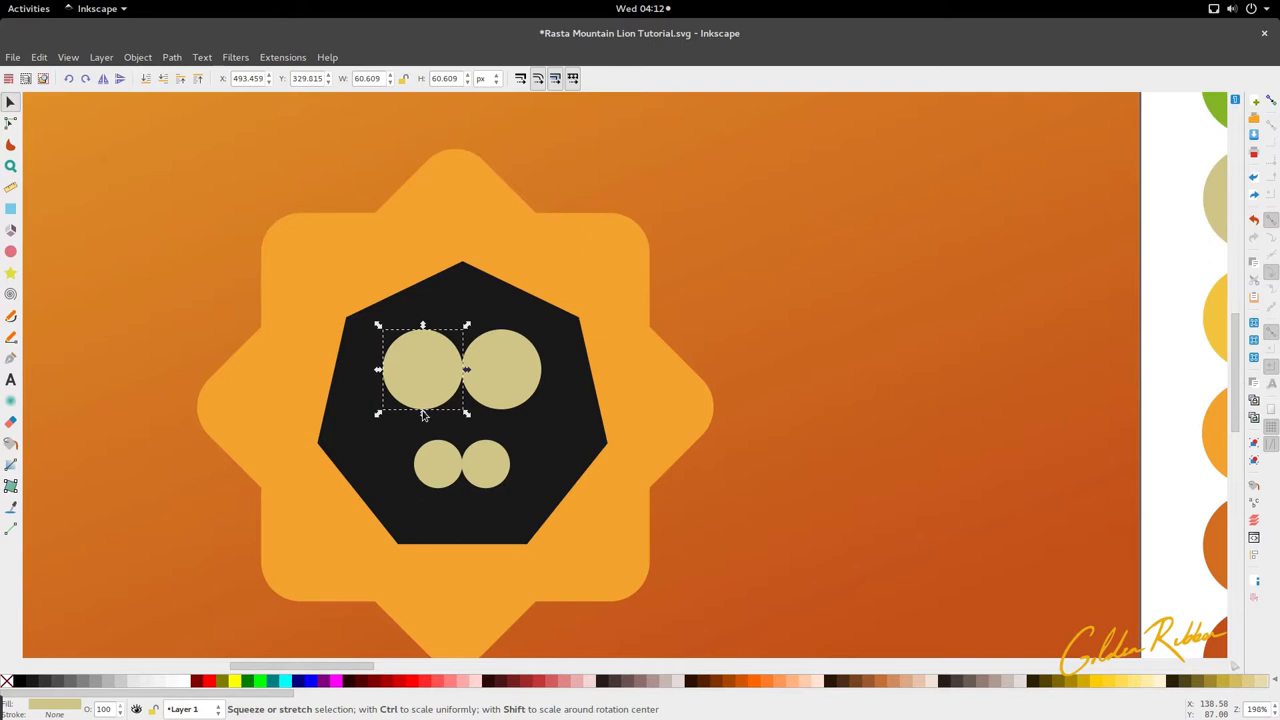
Draw a closed five-node path joining the outer edges of the large circles to those of the small circles, peaking between the large ones
{"action": "key", "text": "p"}
{"action": "scroll", "coordinate": [421, 479], "scroll_direction": "up", "scroll_amount": 3}
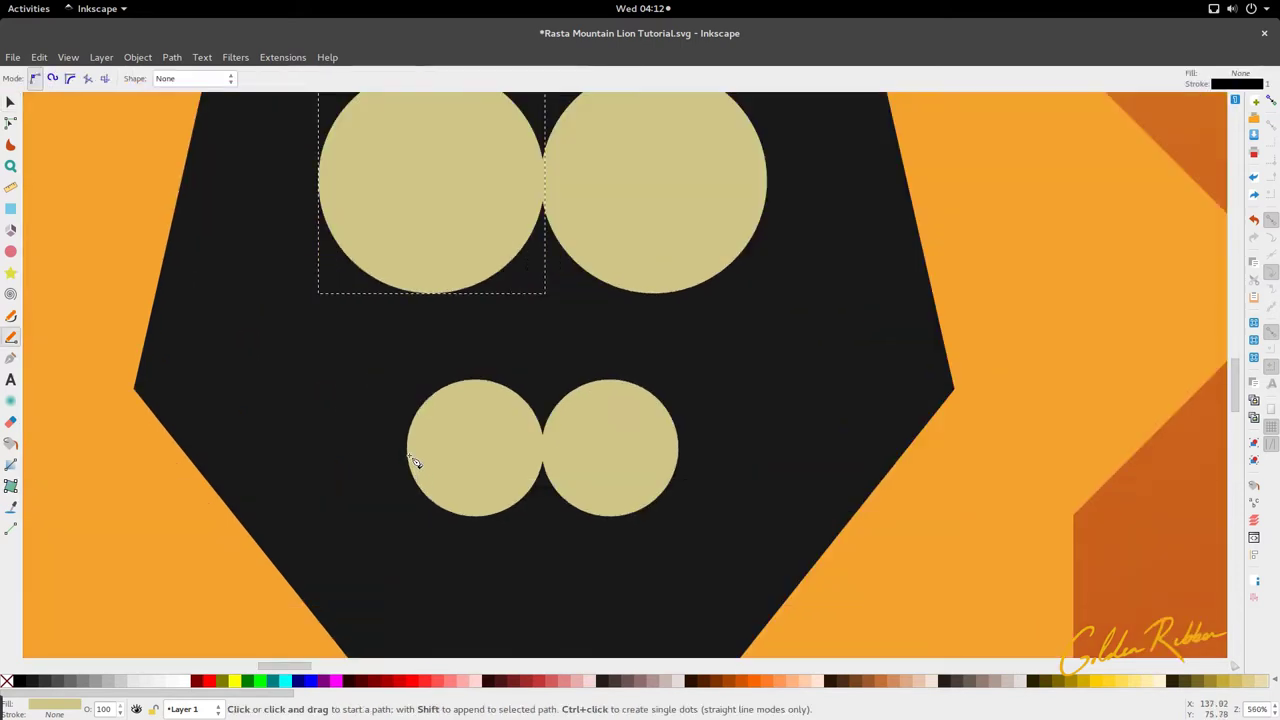
{"action": "left_click", "coordinate": [408, 456]}
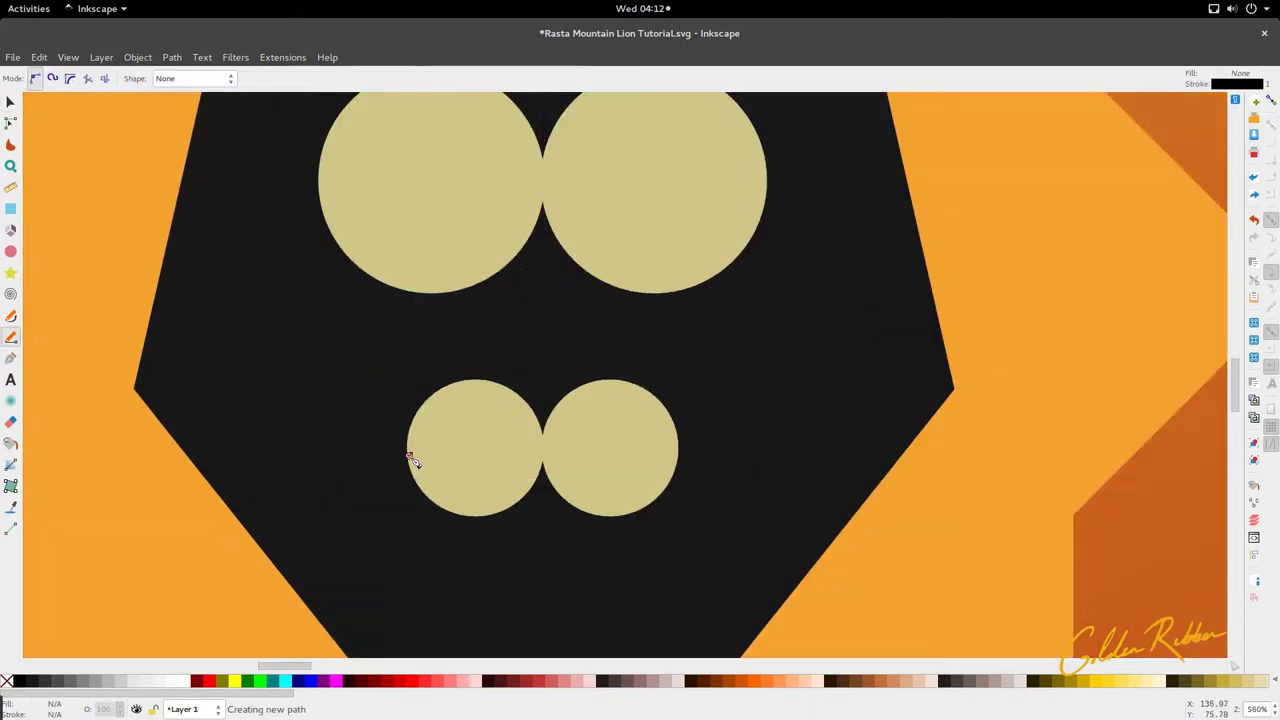
{"action": "left_click", "coordinate": [322, 213]}
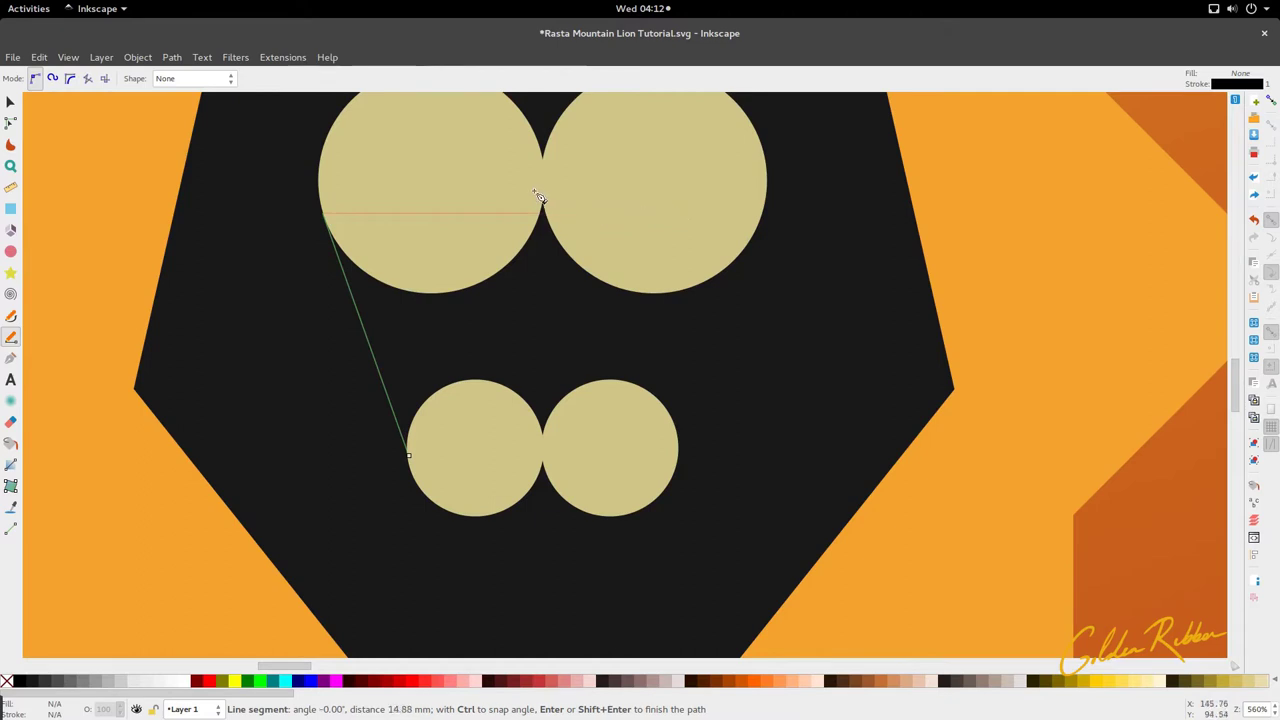
{"action": "left_click", "coordinate": [543, 184]}
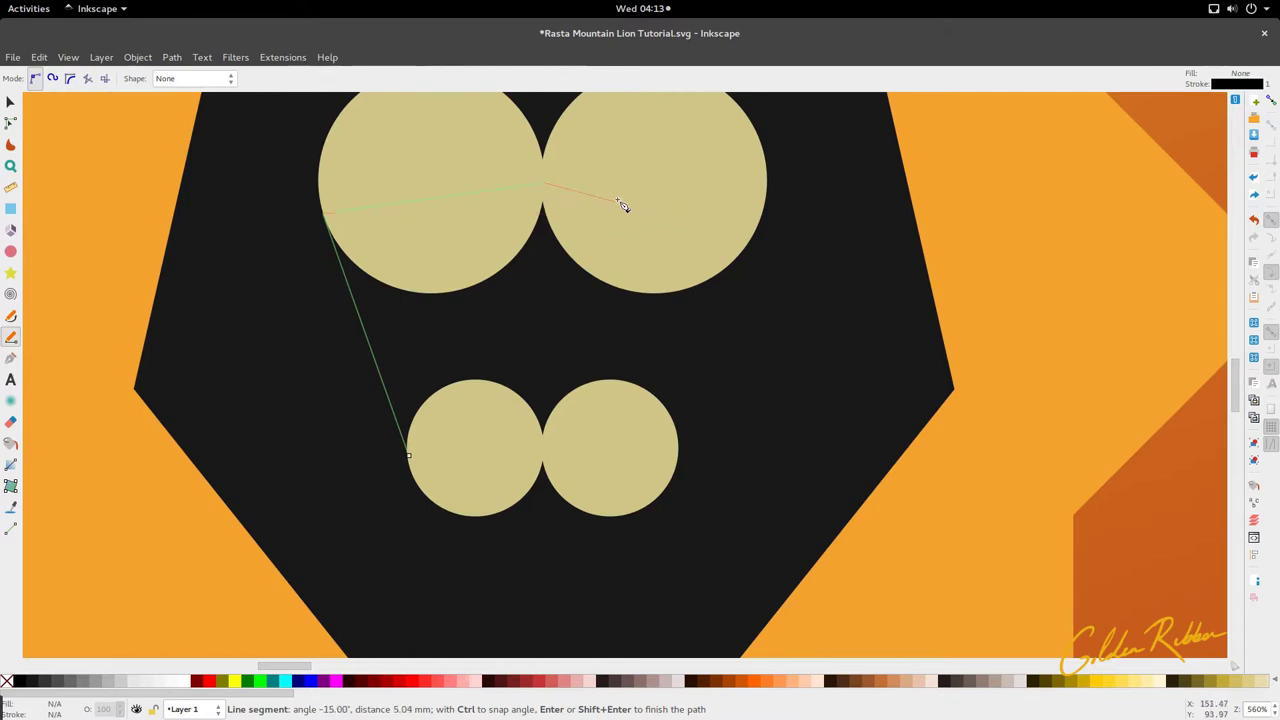
{"action": "left_click", "coordinate": [757, 227]}
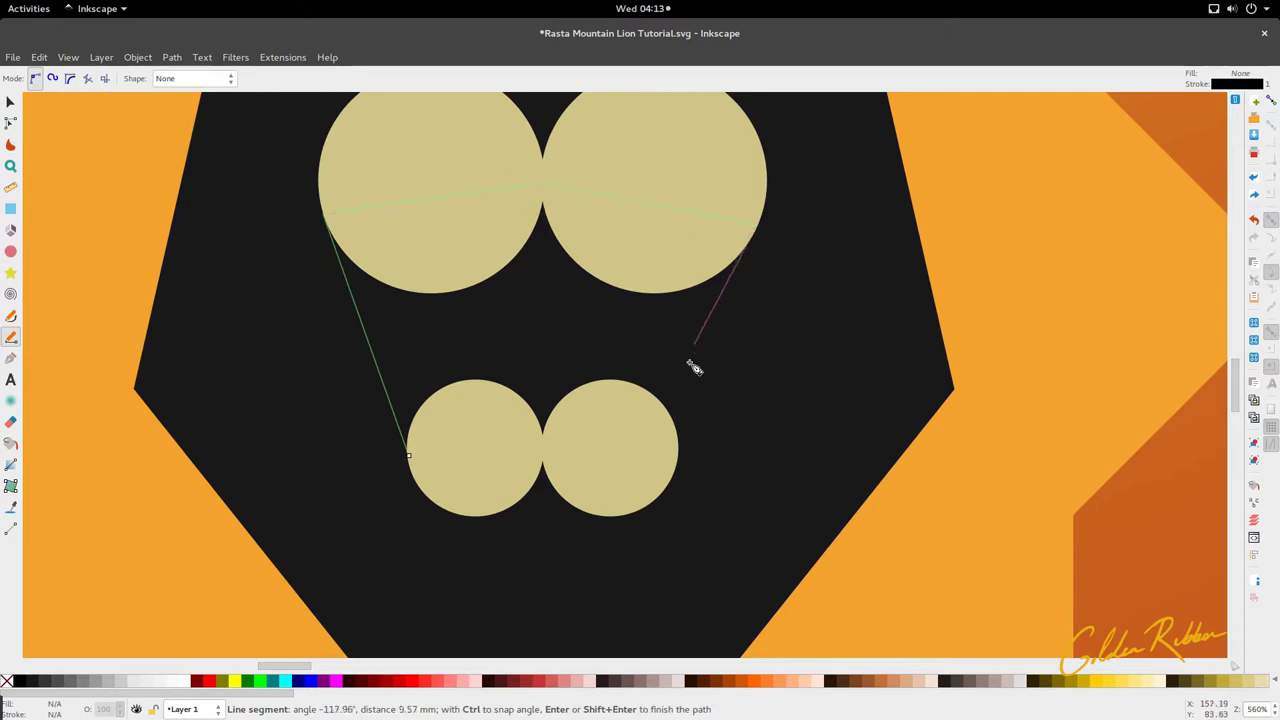
{"action": "left_click", "coordinate": [680, 456]}
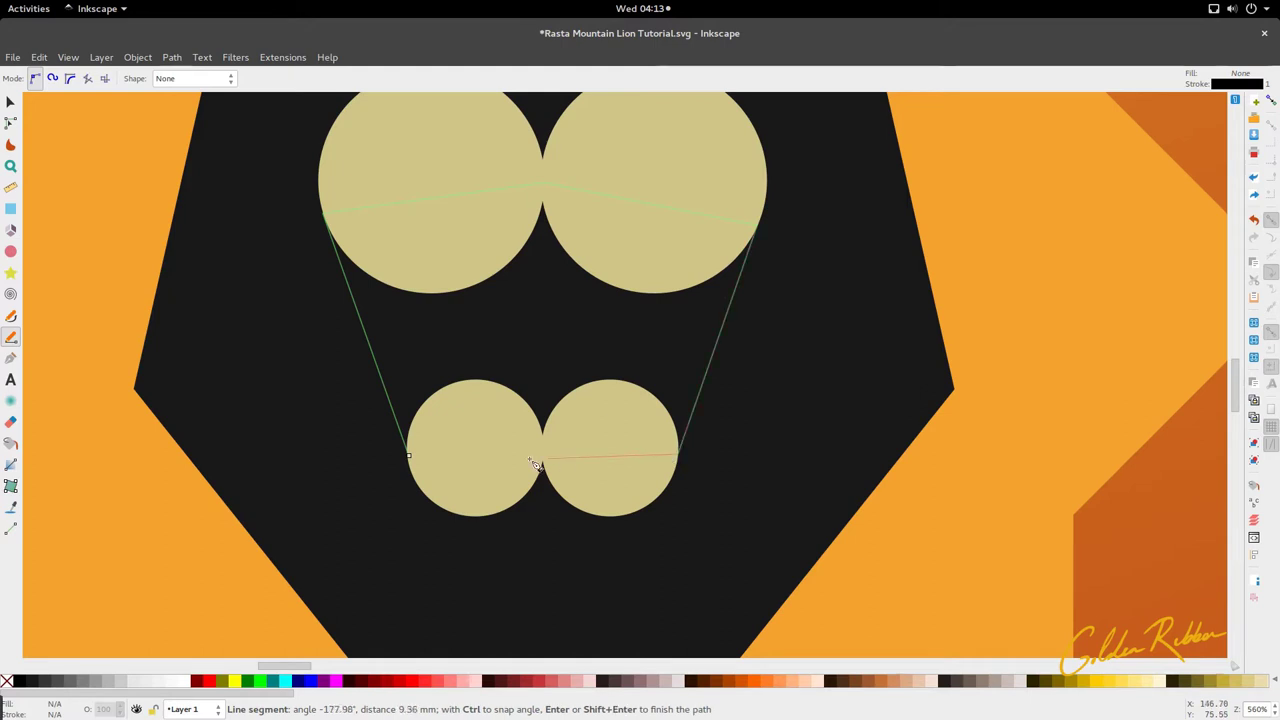
{"action": "left_click", "coordinate": [411, 457]}
{"action": "scroll", "coordinate": [440, 445], "scroll_direction": "down", "scroll_amount": 3}
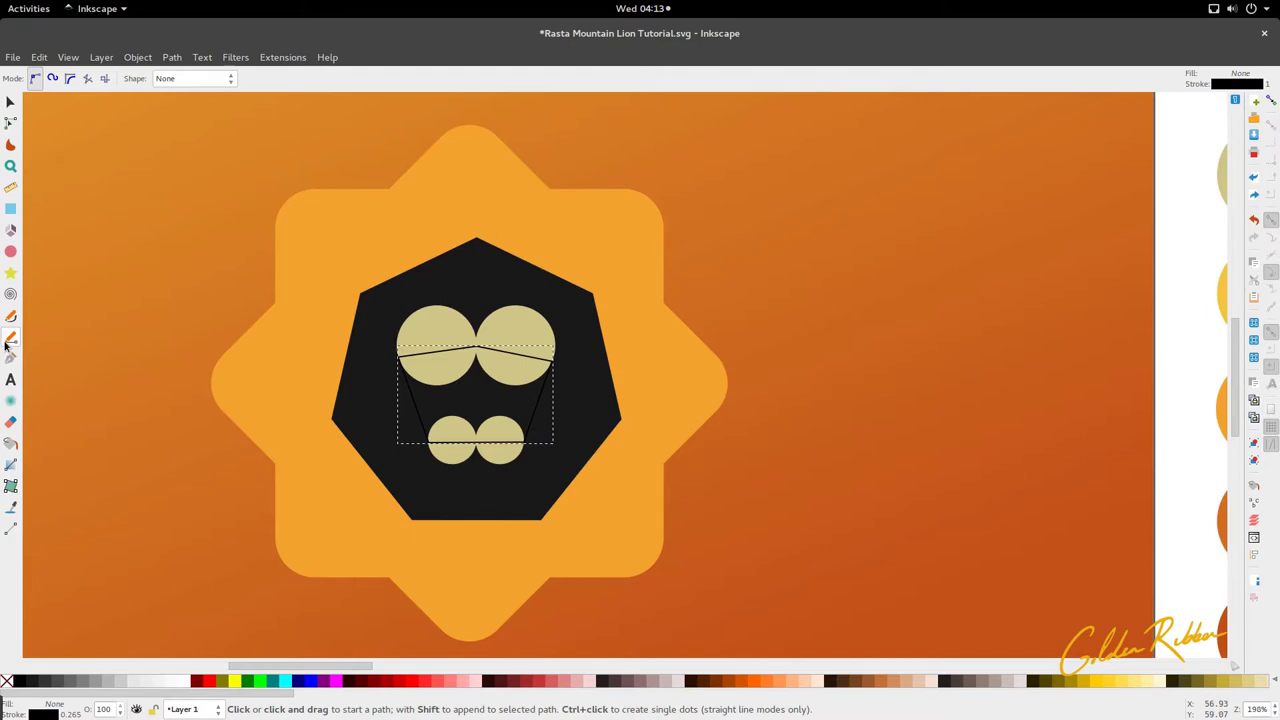
Fill the five-node path with the circles' tan colour and remove its black stroke
{"action": "key", "text": "d"}
{"action": "left_click", "coordinate": [508, 360]}
{"action": "key", "text": "s"}
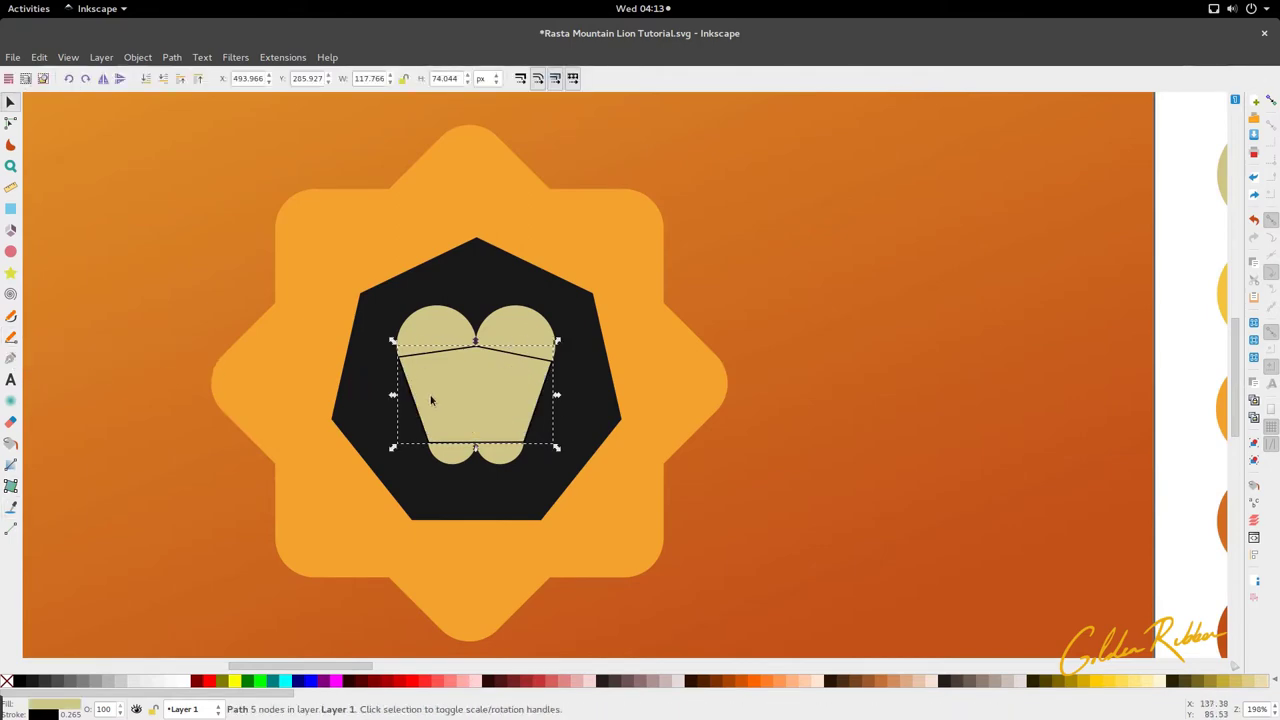
{"action": "scroll", "coordinate": [434, 412], "scroll_direction": "down", "scroll_amount": 2}
{"action": "right_click", "coordinate": [43, 714]}
{"action": "left_click", "coordinate": [80, 711]}
{"action": "left_click", "coordinate": [186, 572]}
{"action": "scroll", "coordinate": [440, 406], "scroll_direction": "up", "scroll_amount": 5}
{"action": "scroll", "coordinate": [429, 500], "scroll_direction": "down", "scroll_amount": 5}
{"action": "scroll", "coordinate": [463, 443], "scroll_direction": "up", "scroll_amount": 2}
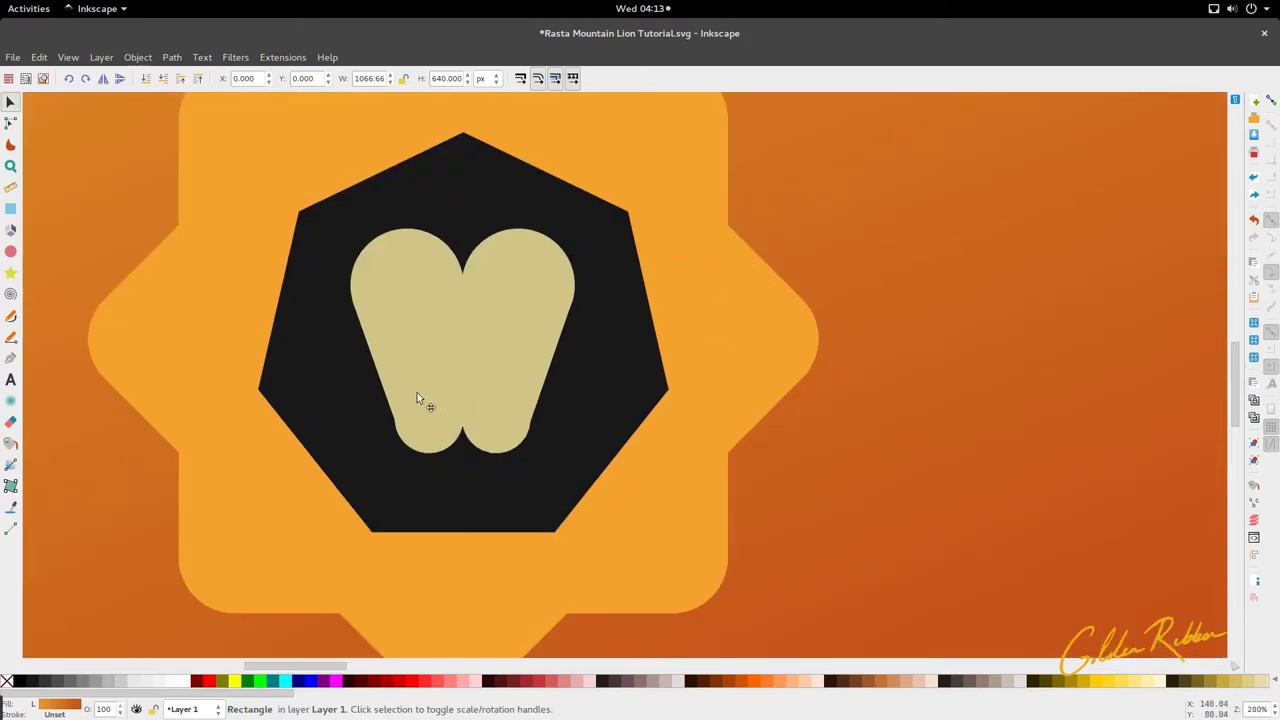
Move the lower corner nodes of the tan path so its slanted sides sit flush with the small circles
{"action": "key", "text": "n"}
{"action": "left_click", "coordinate": [417, 398]}
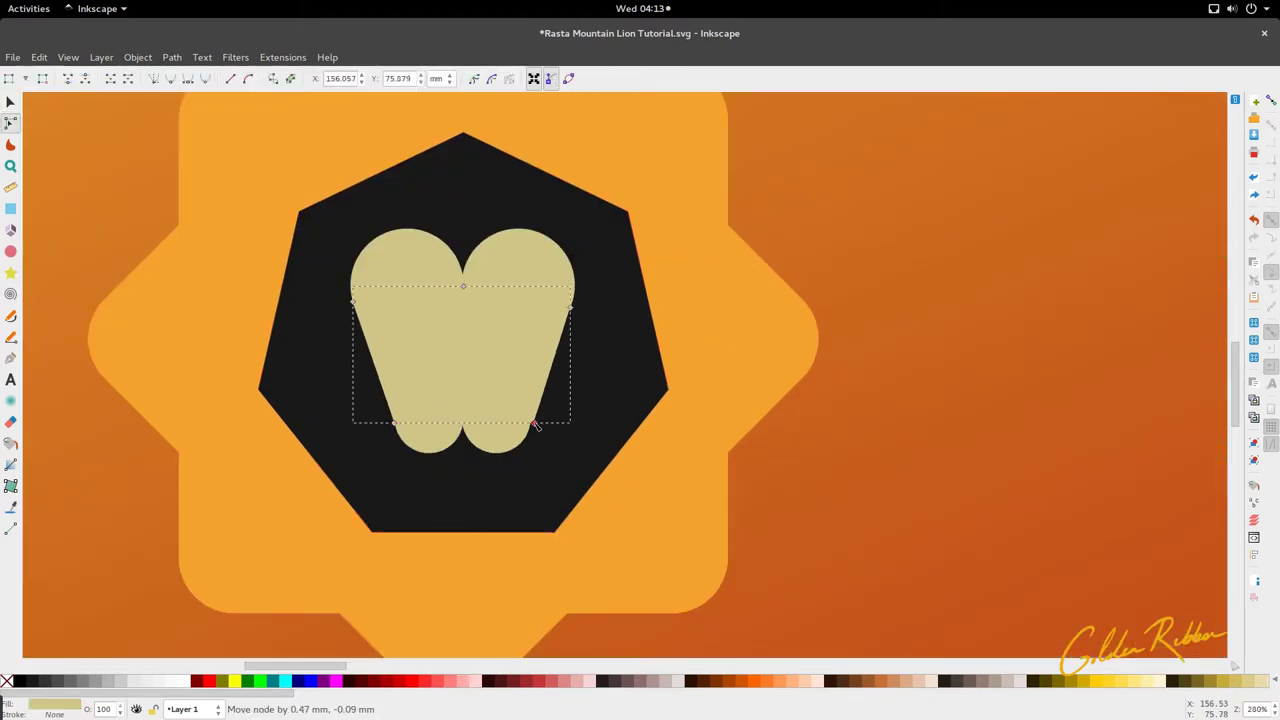
{"action": "key", "text": "s"}
{"action": "left_click", "coordinate": [494, 455]}
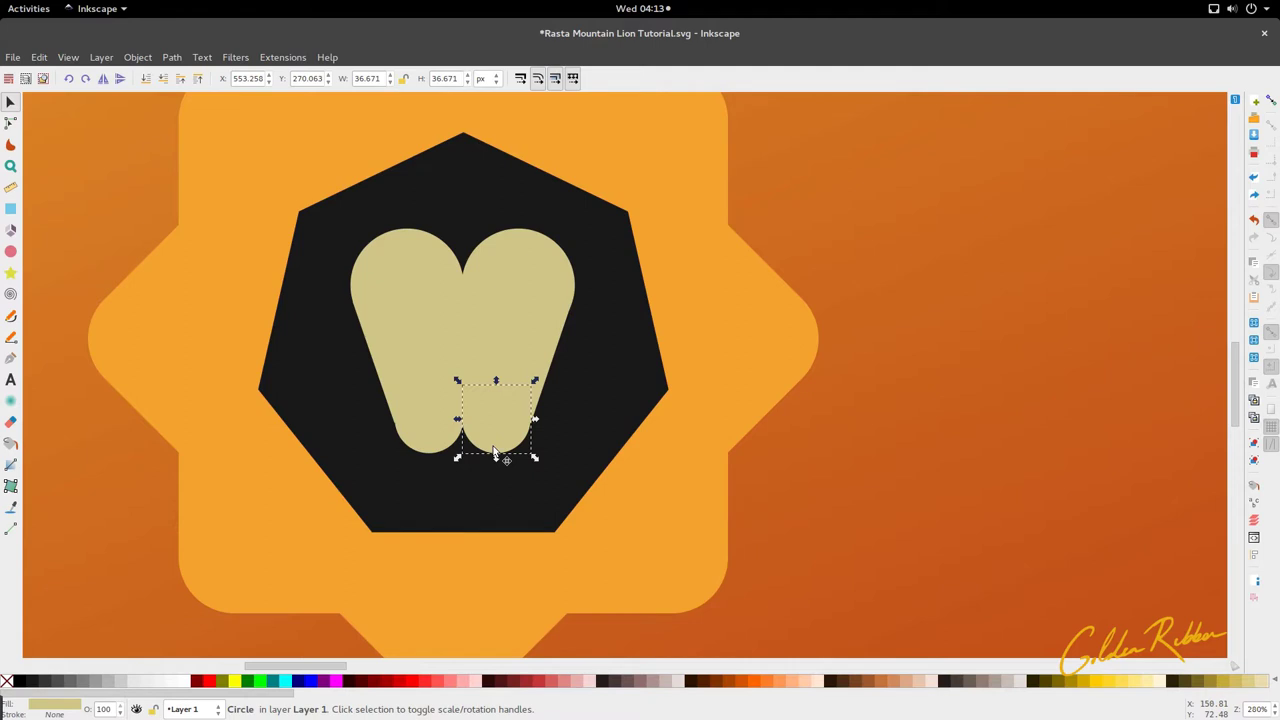
{"action": "scroll", "coordinate": [416, 431], "scroll_direction": "up", "scroll_amount": 5}
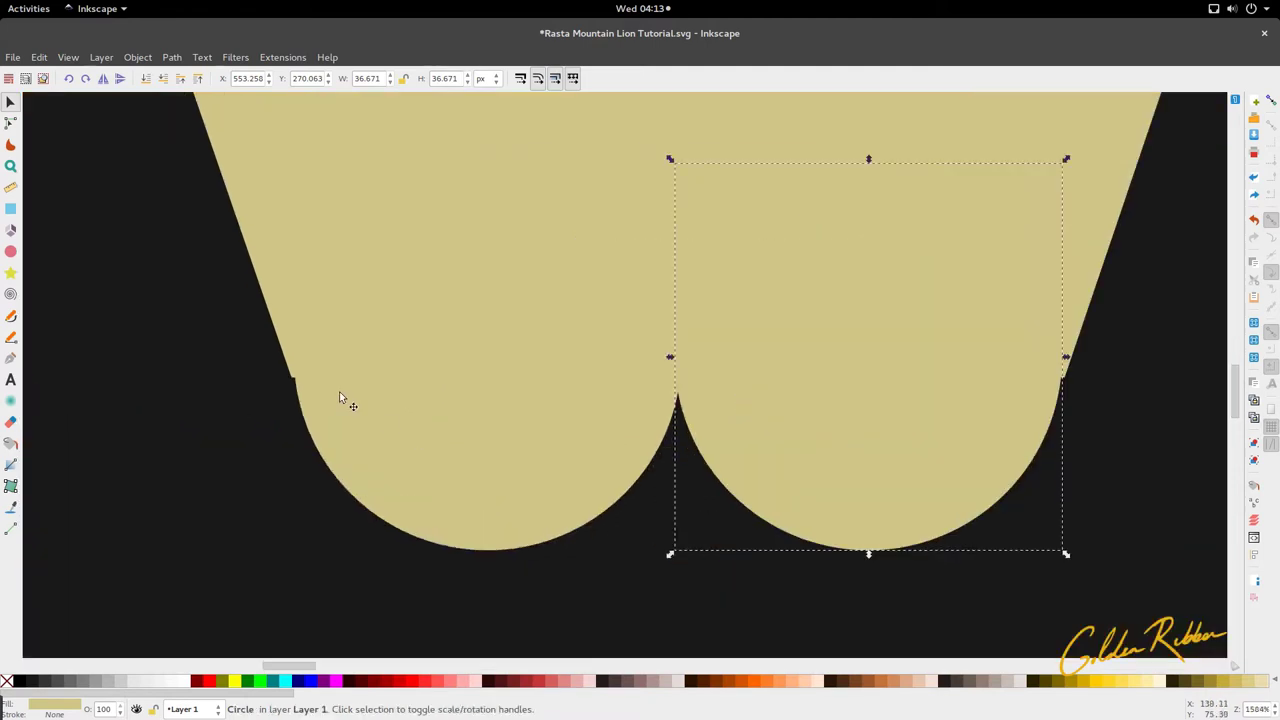
{"action": "key", "text": "n"}
{"action": "left_click_drag", "start_coordinate": [291, 375], "coordinate": [297, 389]}
{"action": "scroll", "coordinate": [352, 449], "scroll_direction": "down", "scroll_amount": 4}
{"action": "scroll", "coordinate": [539, 426], "scroll_direction": "up", "scroll_amount": 4}
{"action": "left_click_drag", "start_coordinate": [512, 453], "coordinate": [508, 464]}
{"action": "key", "text": "s"}
{"action": "scroll", "coordinate": [541, 444], "scroll_direction": "down", "scroll_amount": 4}
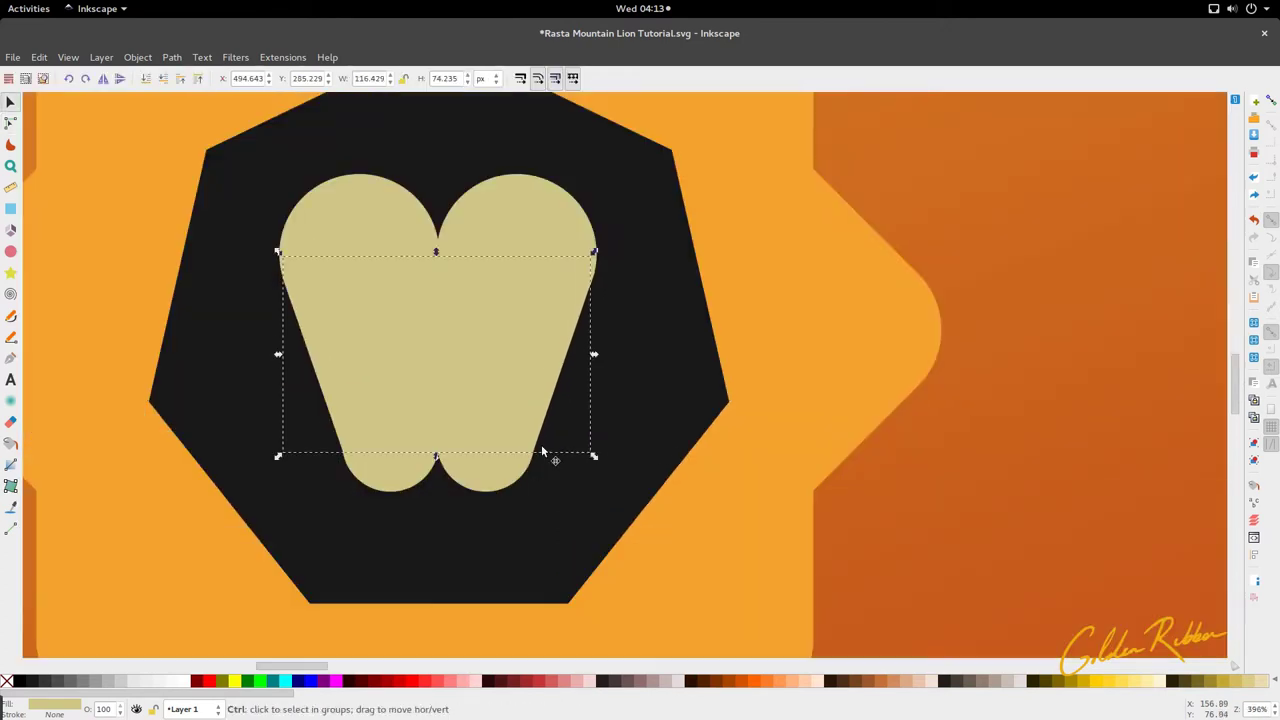
Select all four tan circles and the connecting path, and unite them into one shape with Union
{"action": "scroll", "coordinate": [499, 371], "scroll_direction": "up", "scroll_amount": 3}
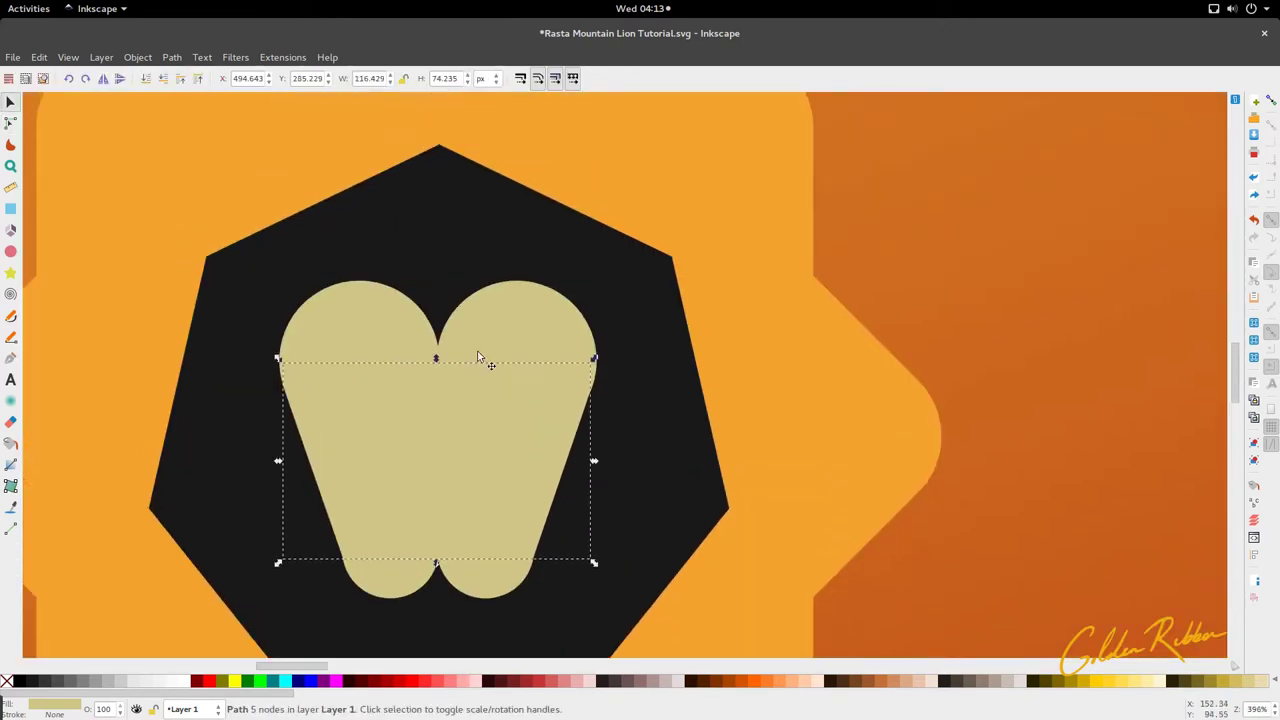
{"action": "left_click", "coordinate": [458, 321]}
{"action": "double_click", "coordinate": [432, 333]}
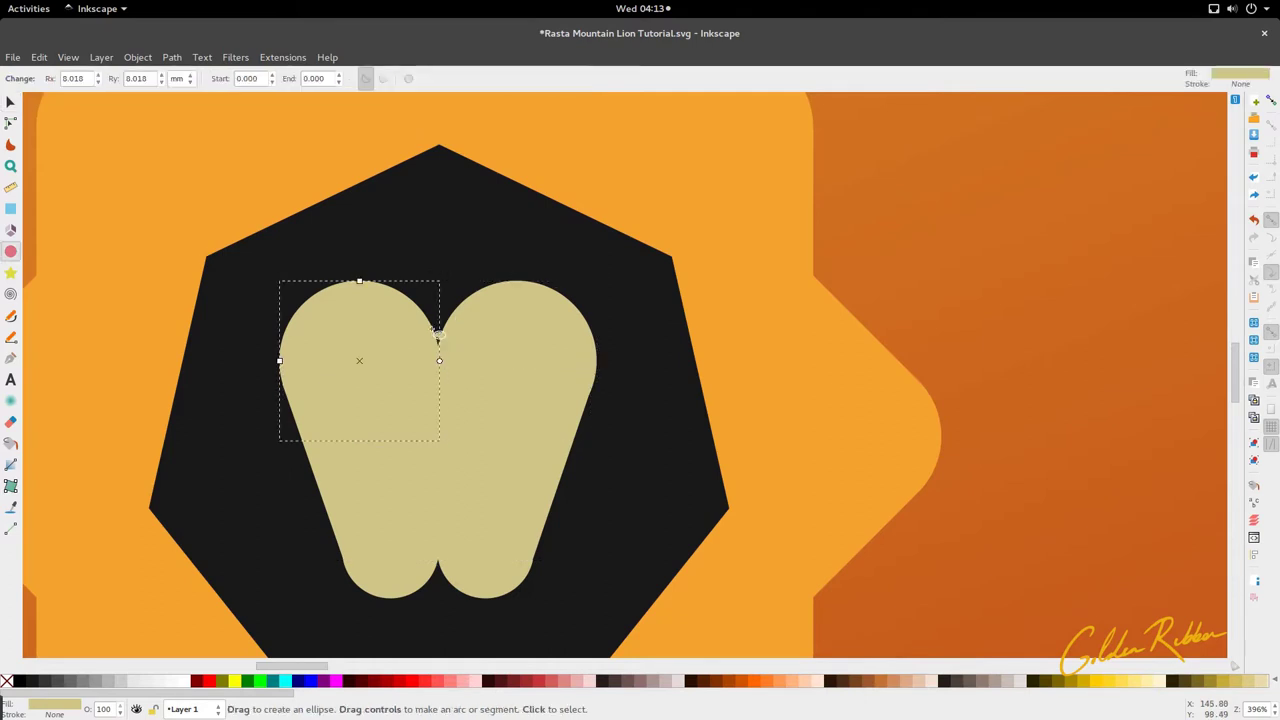
{"action": "scroll", "coordinate": [440, 330], "scroll_direction": "down", "scroll_amount": 3}
{"action": "key", "text": "s"}
{"action": "left_click", "coordinate": [457, 337], "text": "shift"}
{"action": "left_click", "coordinate": [466, 366], "text": "shift"}
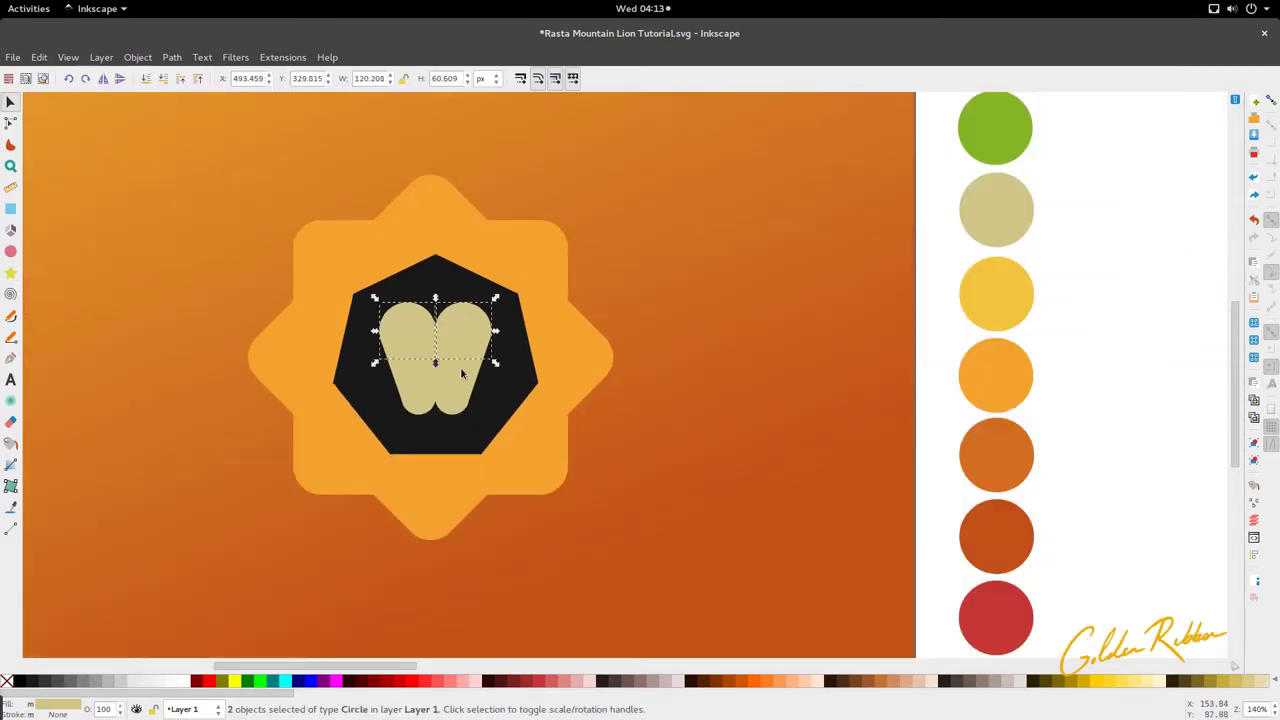
{"action": "left_click", "coordinate": [413, 412], "text": "shift"}
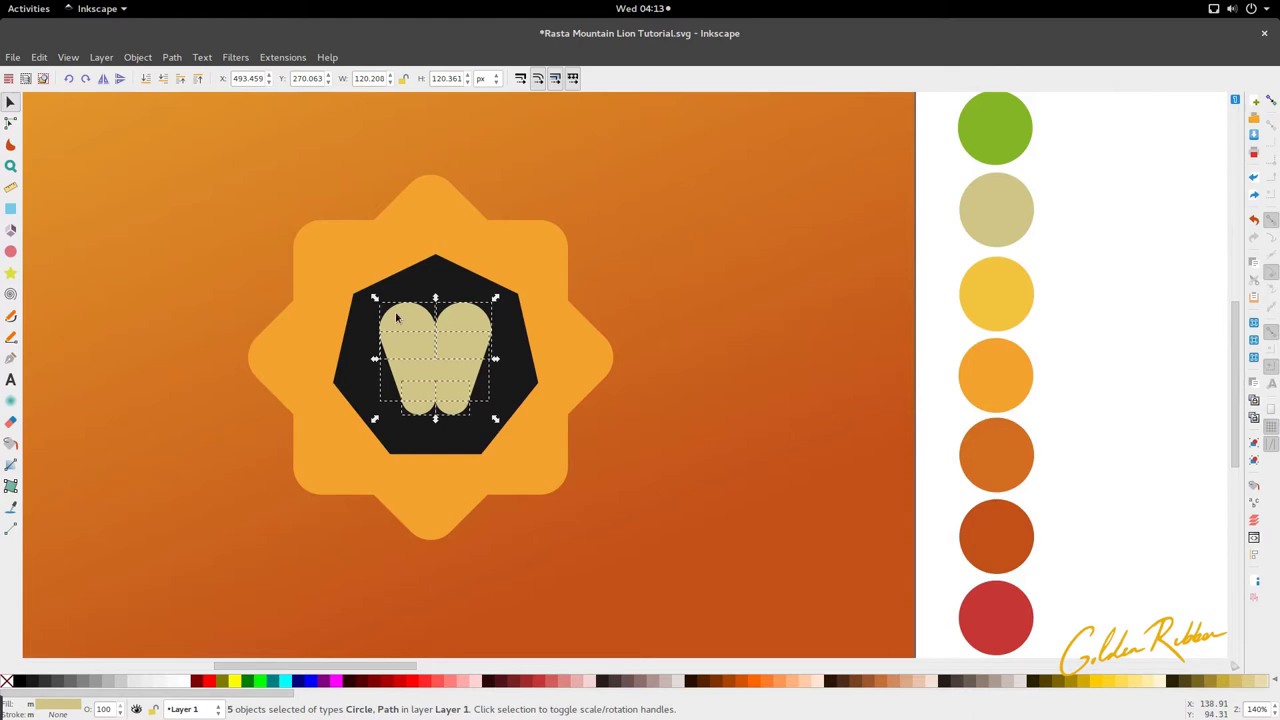
{"action": "left_click", "coordinate": [172, 57]}
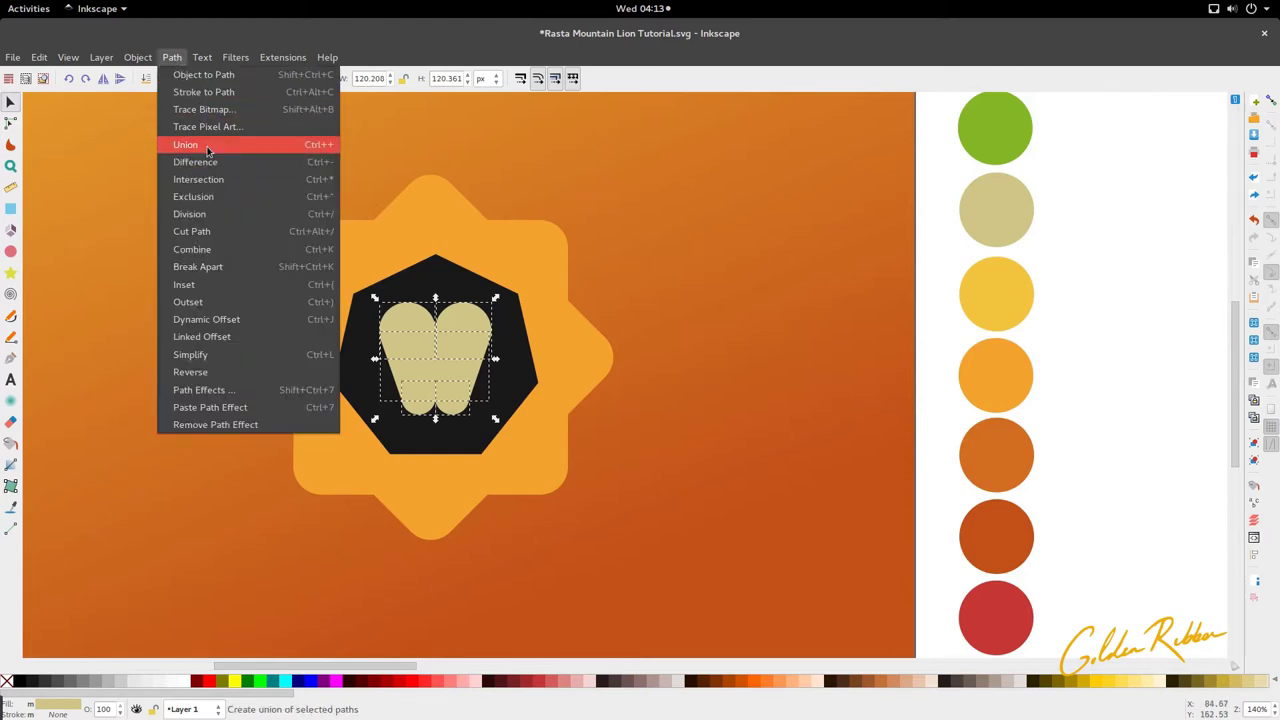
{"action": "left_click", "coordinate": [205, 141]}
Adjust the curve handle at the lower-left node of the tan shape to smooth the slanted side into the rounded lobe
{"action": "scroll", "coordinate": [414, 390], "scroll_direction": "up", "scroll_amount": 5, "text": "ctrl"}
{"action": "key", "text": "n"}
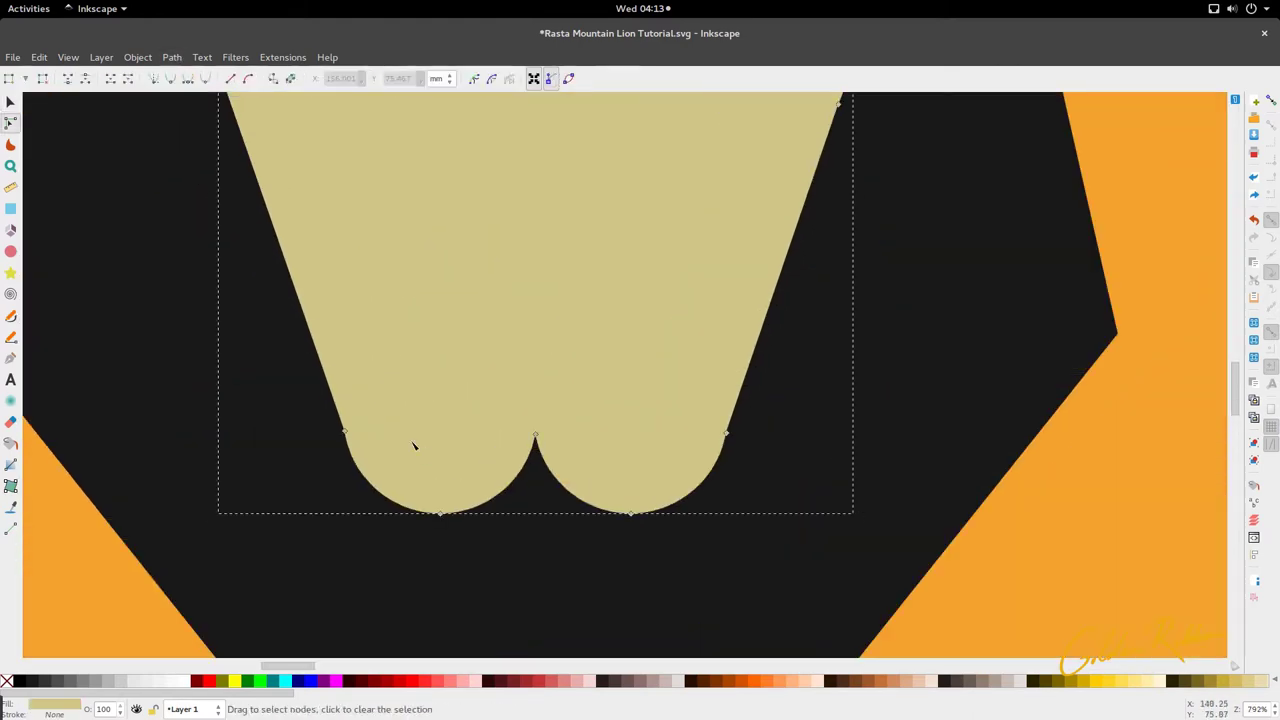
{"action": "scroll", "coordinate": [345, 433], "scroll_direction": "up", "scroll_amount": 4, "text": "ctrl"}
{"action": "left_click", "coordinate": [348, 378]}
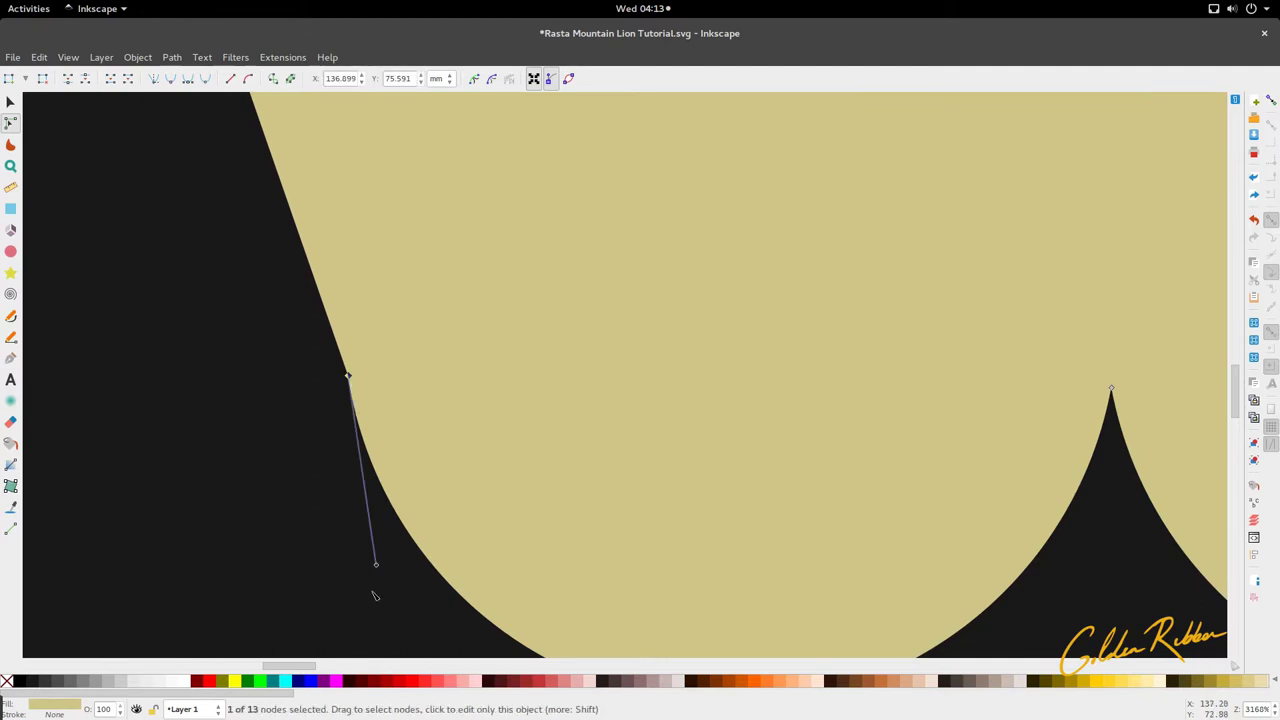
{"action": "left_click_drag", "start_coordinate": [377, 570], "coordinate": [402, 563]}
{"action": "scroll", "coordinate": [402, 563], "scroll_direction": "down", "scroll_amount": 4, "text": "ctrl"}
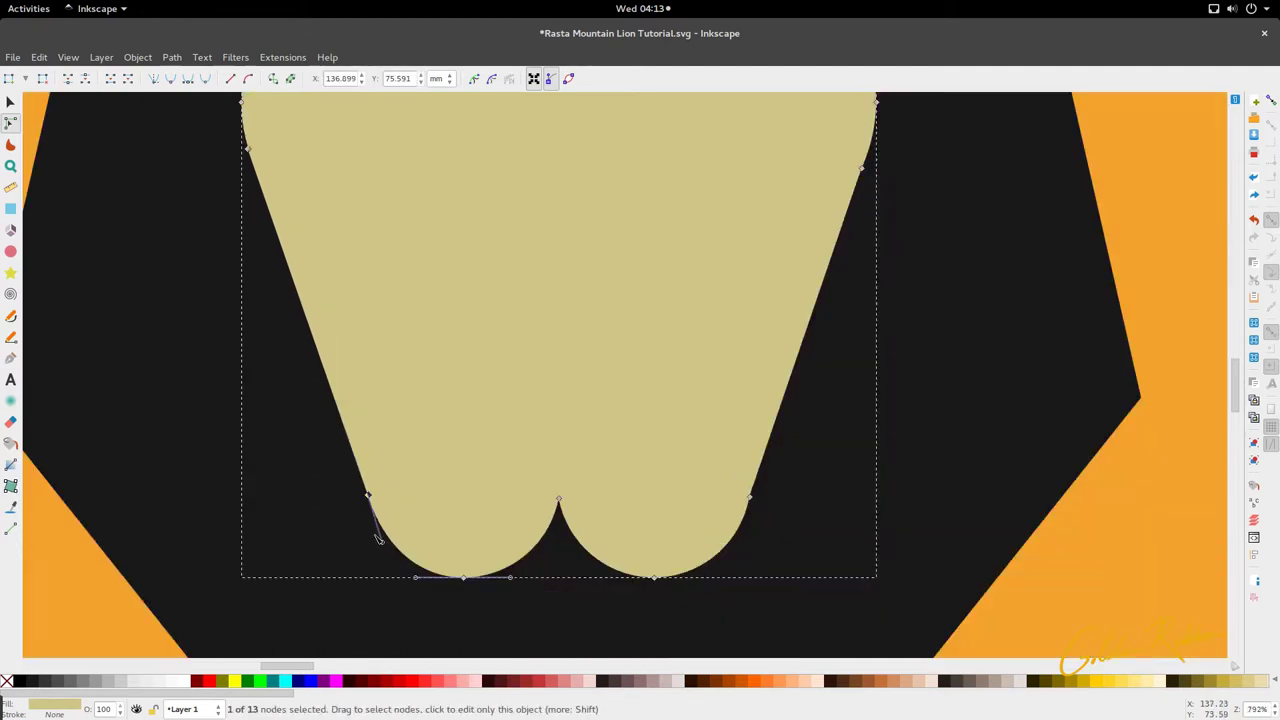
Adjust the curve handle at the lower-right node of the tan shape to smooth its slanted side into the lobe
{"action": "scroll", "coordinate": [745, 532], "scroll_direction": "up", "scroll_amount": 3, "text": "ctrl"}
{"action": "left_click", "coordinate": [722, 451]}
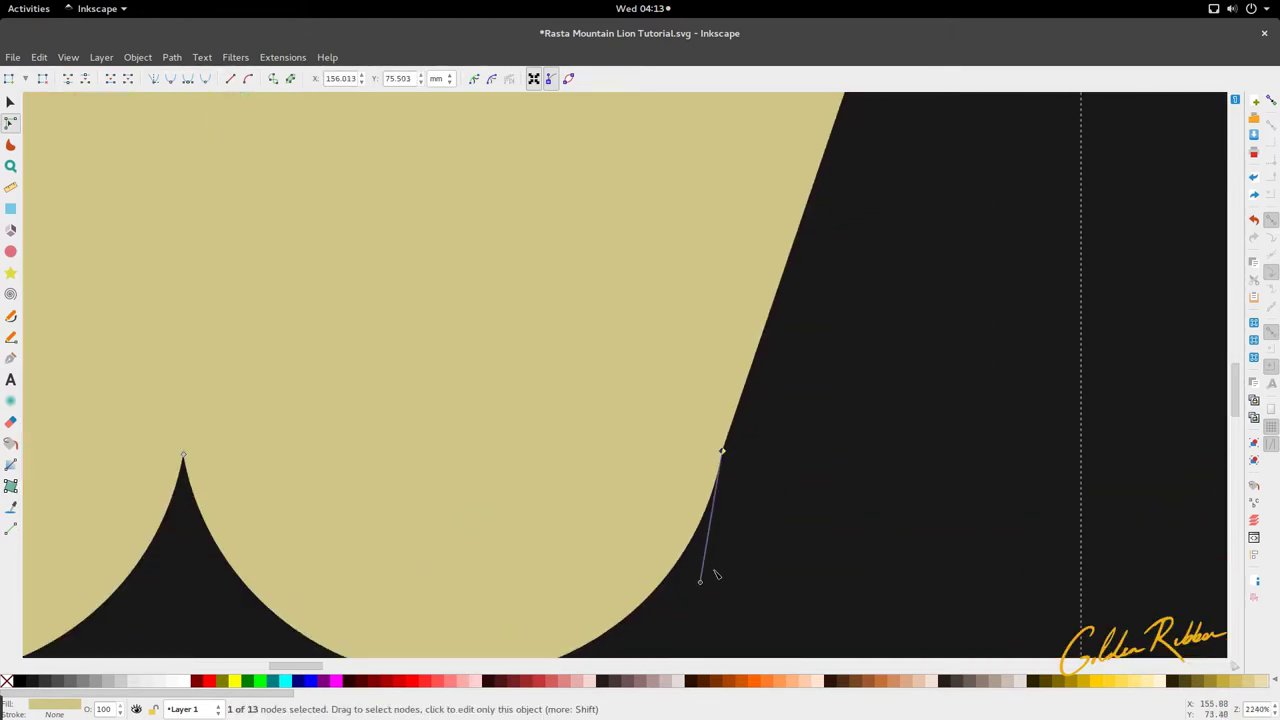
{"action": "left_click_drag", "start_coordinate": [700, 582], "coordinate": [686, 580]}
{"action": "scroll", "coordinate": [620, 428], "scroll_direction": "down", "scroll_amount": 5, "text": "ctrl"}
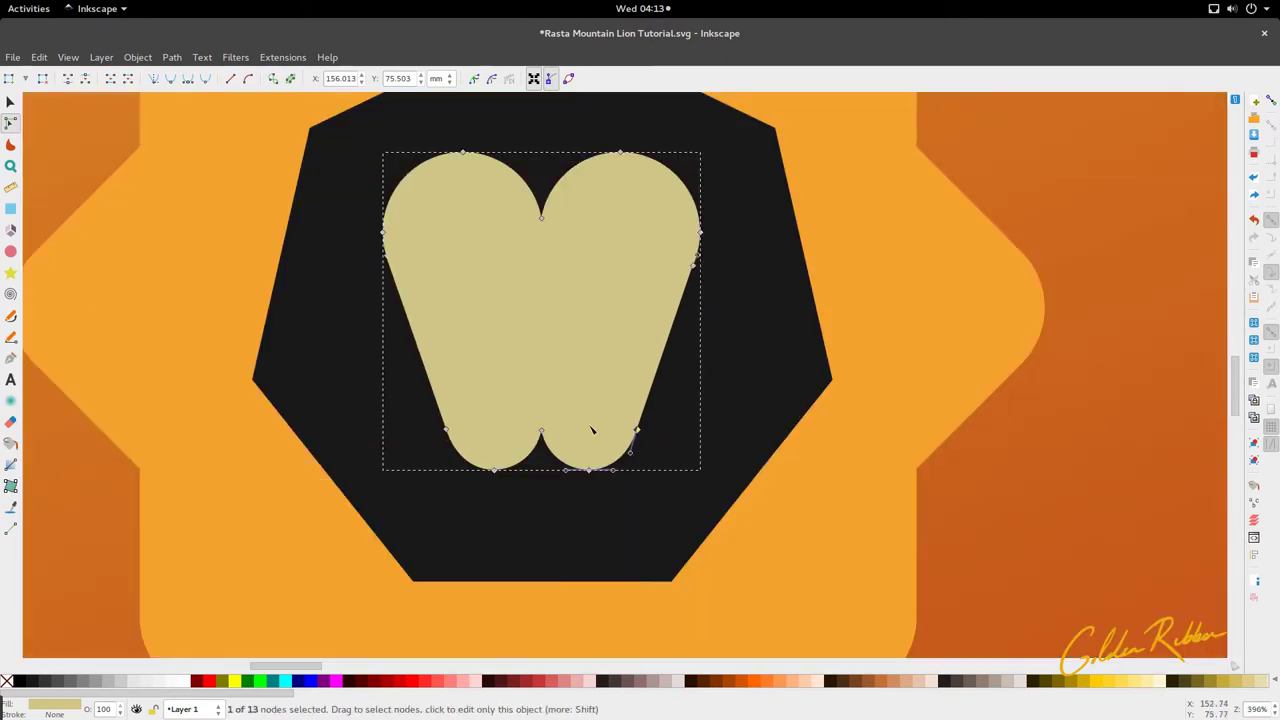
Delete the stray node where the tan shape's upper-left curve meets its slanted side
{"action": "key", "text": "s"}
{"action": "scroll", "coordinate": [501, 378], "scroll_direction": "up", "scroll_amount": 2, "text": "ctrl"}
{"action": "scroll", "coordinate": [501, 378], "scroll_direction": "up", "scroll_amount": 3}
{"action": "scroll", "coordinate": [218, 385], "scroll_direction": "up", "scroll_amount": 4, "text": "ctrl"}
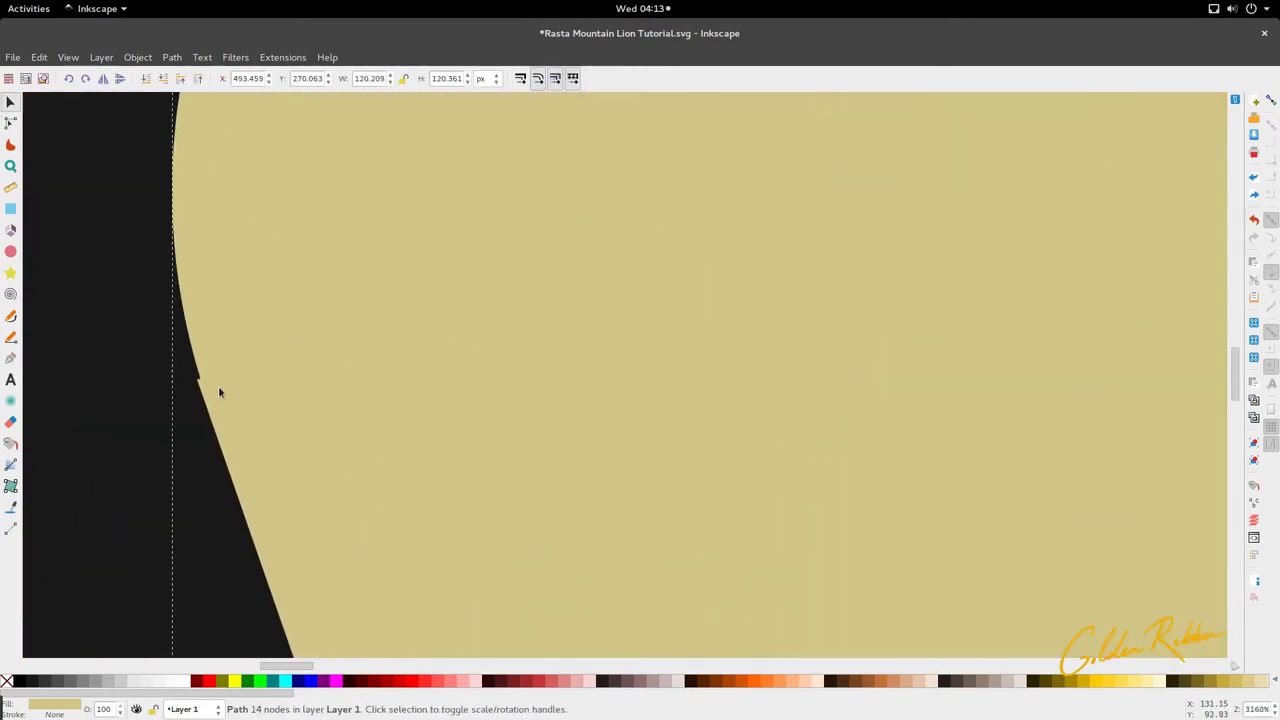
{"action": "key", "text": "n"}
{"action": "left_click", "coordinate": [200, 381]}
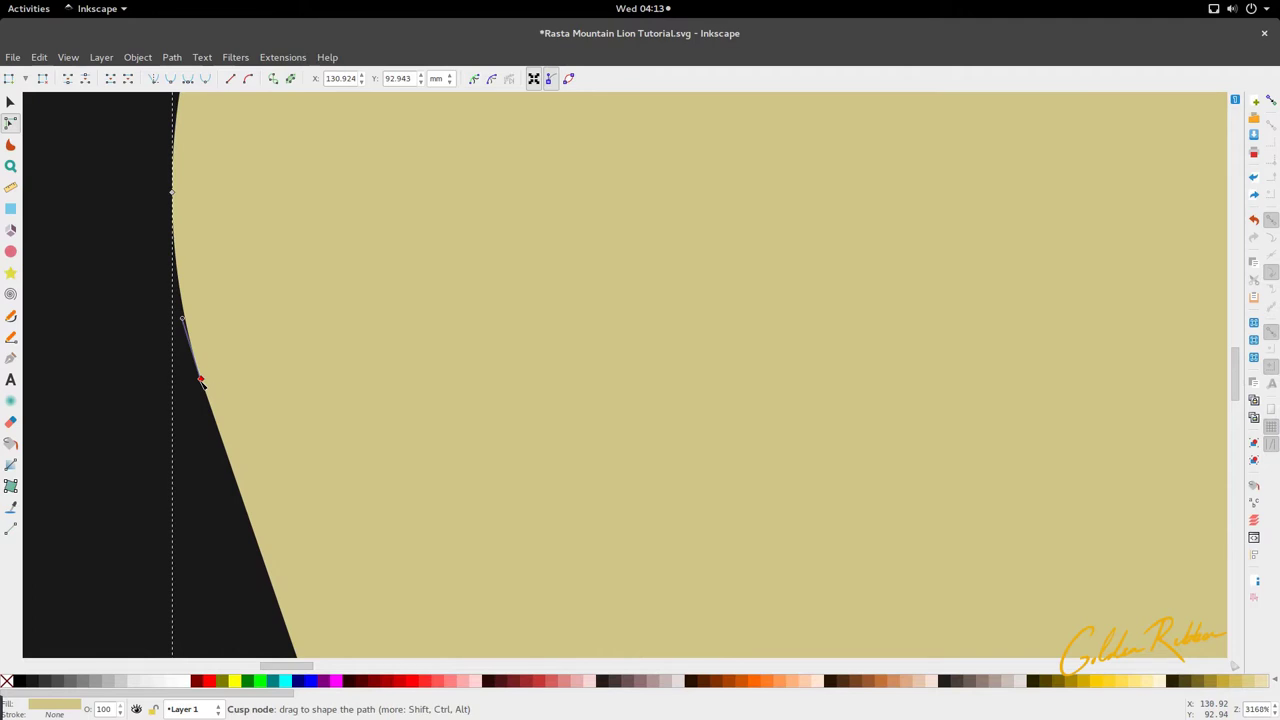
{"action": "key", "text": "Delete"}
{"action": "scroll", "coordinate": [222, 385], "scroll_direction": "down", "scroll_amount": 5, "text": "ctrl"}
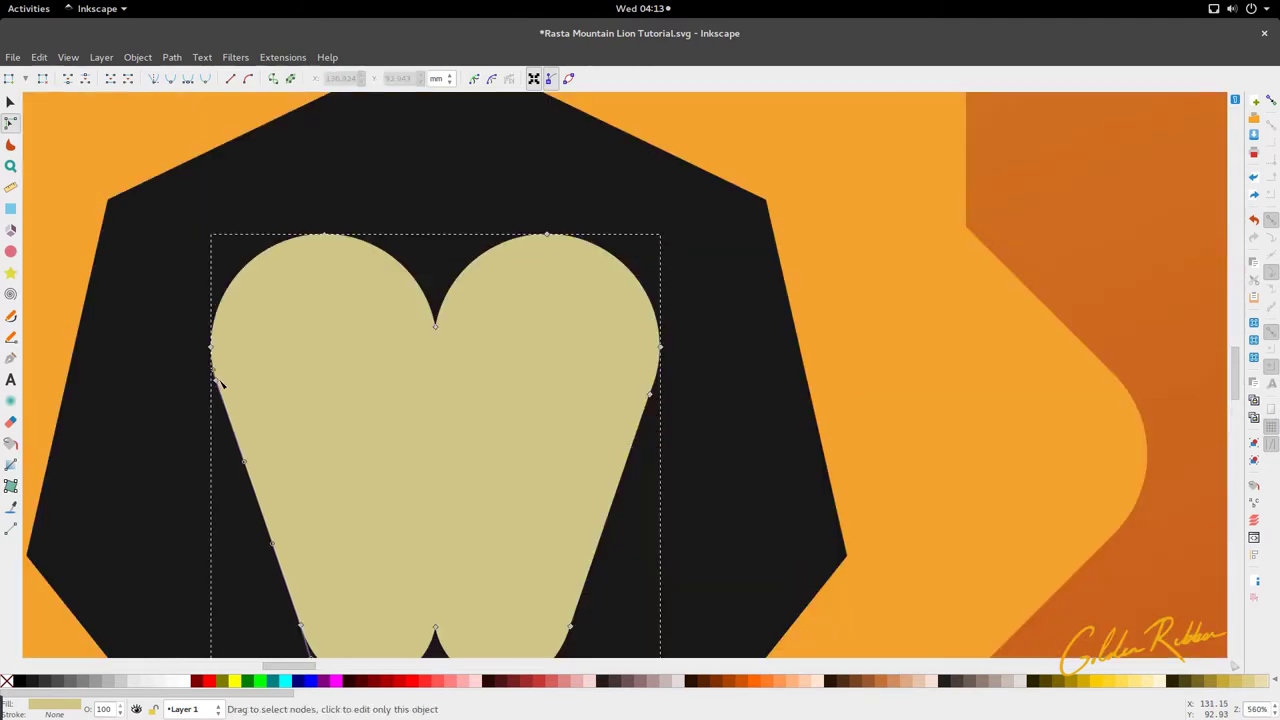
{"action": "scroll", "coordinate": [656, 378], "scroll_direction": "up", "scroll_amount": 3, "text": "ctrl"}
{"action": "scroll", "coordinate": [655, 378], "scroll_direction": "down", "scroll_amount": 7, "text": "ctrl"}
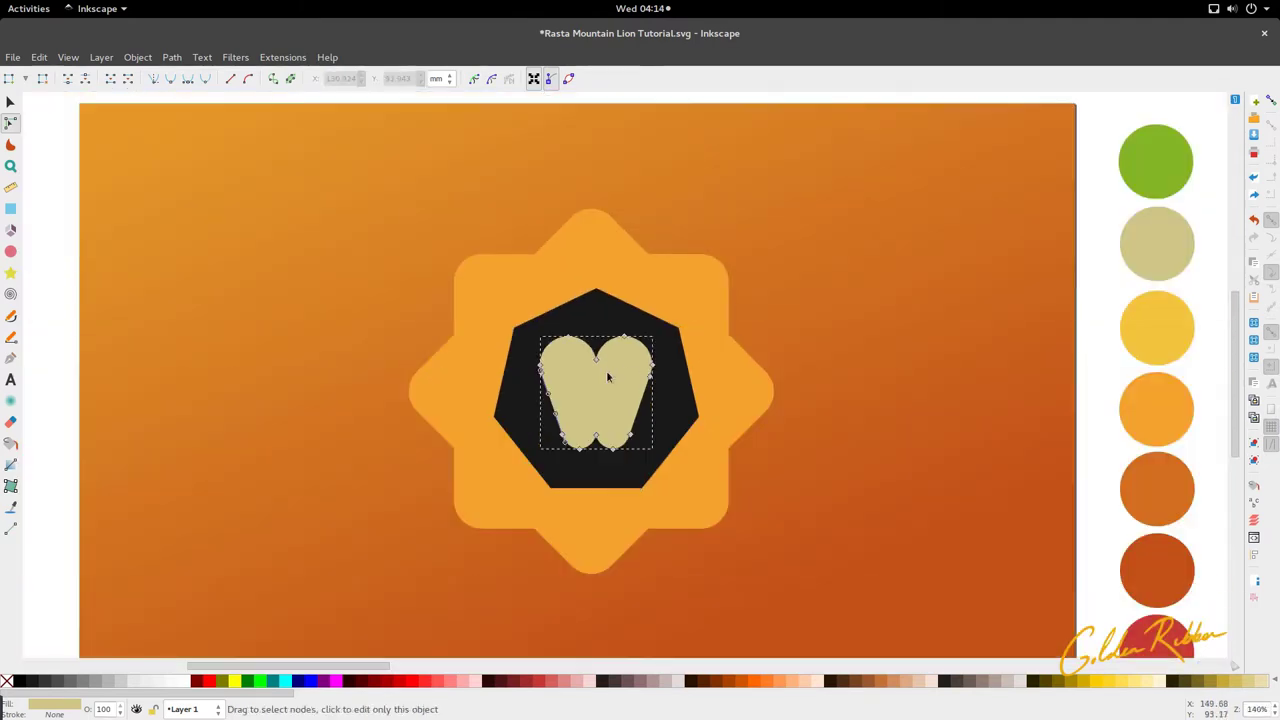
{"action": "key", "text": "s"}
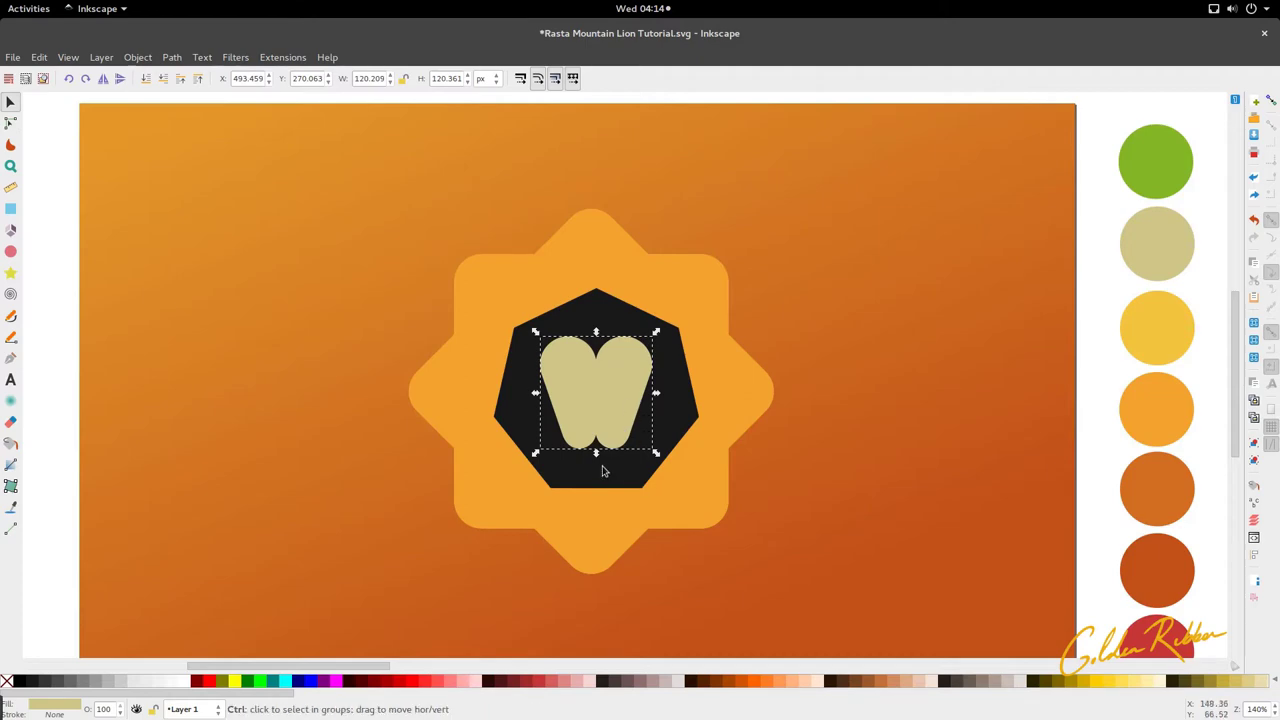
Draw a circle about 45 px across, centered over the notch between the two lower lobes of the tan muzzle
{"action": "scroll", "coordinate": [601, 467], "scroll_direction": "up", "scroll_amount": 4, "text": "ctrl"}
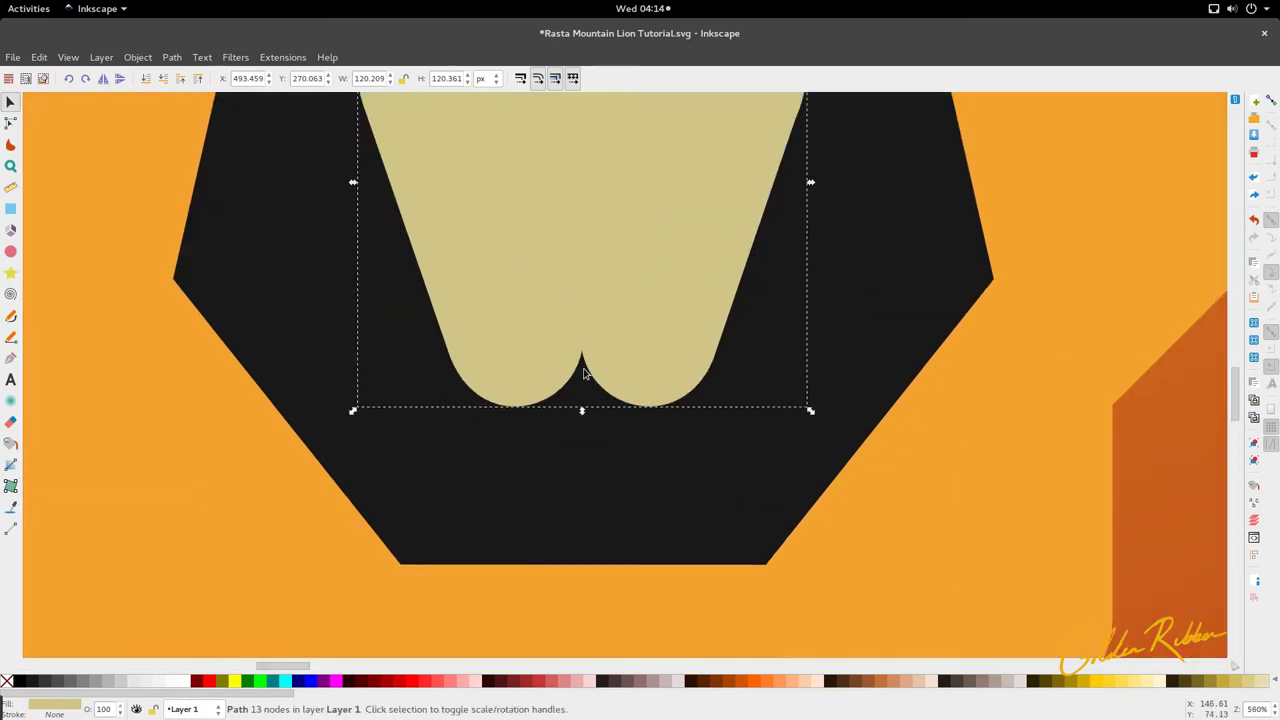
{"action": "scroll", "coordinate": [585, 375], "scroll_direction": "up", "scroll_amount": 1, "text": "ctrl"}
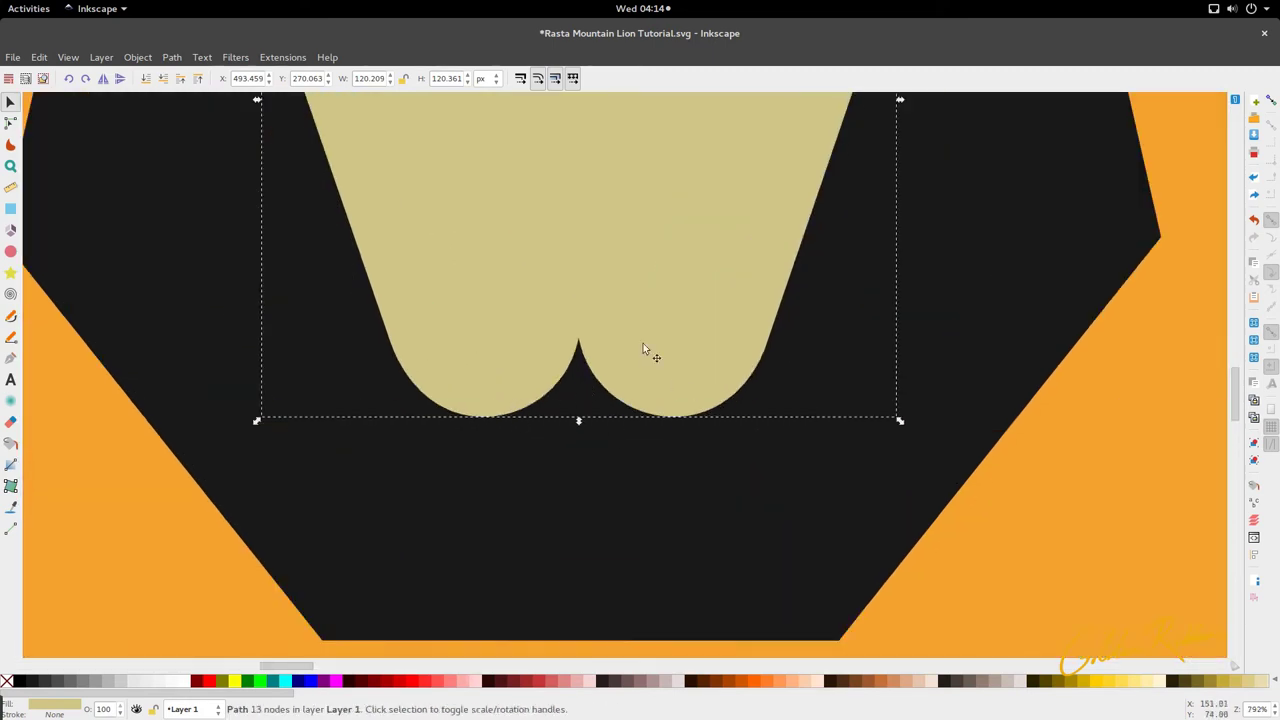
{"action": "left_click", "coordinate": [10, 251]}
{"action": "left_click_drag", "start_coordinate": [534, 340], "coordinate": [653, 465]}
{"action": "scroll", "coordinate": [576, 398], "scroll_direction": "down", "scroll_amount": 4, "text": "ctrl"}
{"action": "key", "text": "s"}
{"action": "left_click_drag", "start_coordinate": [554, 404], "coordinate": [565, 418]}
{"action": "scroll", "coordinate": [566, 421], "scroll_direction": "up", "scroll_amount": 4, "text": "ctrl"}
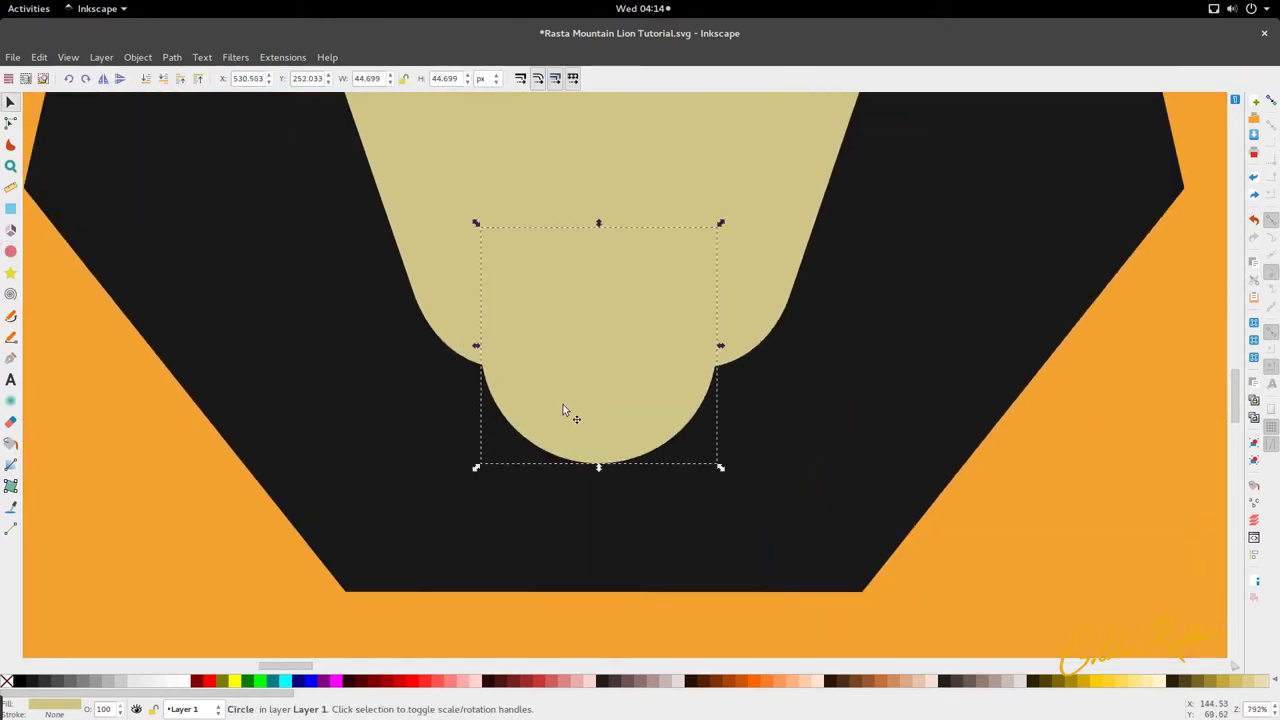
Fill the small circle with the mane's orange using the Dropper and lower it behind the tan muzzle
{"action": "scroll", "coordinate": [563, 404], "scroll_direction": "down", "scroll_amount": 4}
{"action": "left_click", "coordinate": [593, 294]}
{"action": "left_click", "coordinate": [580, 418]}
{"action": "key", "text": "d"}
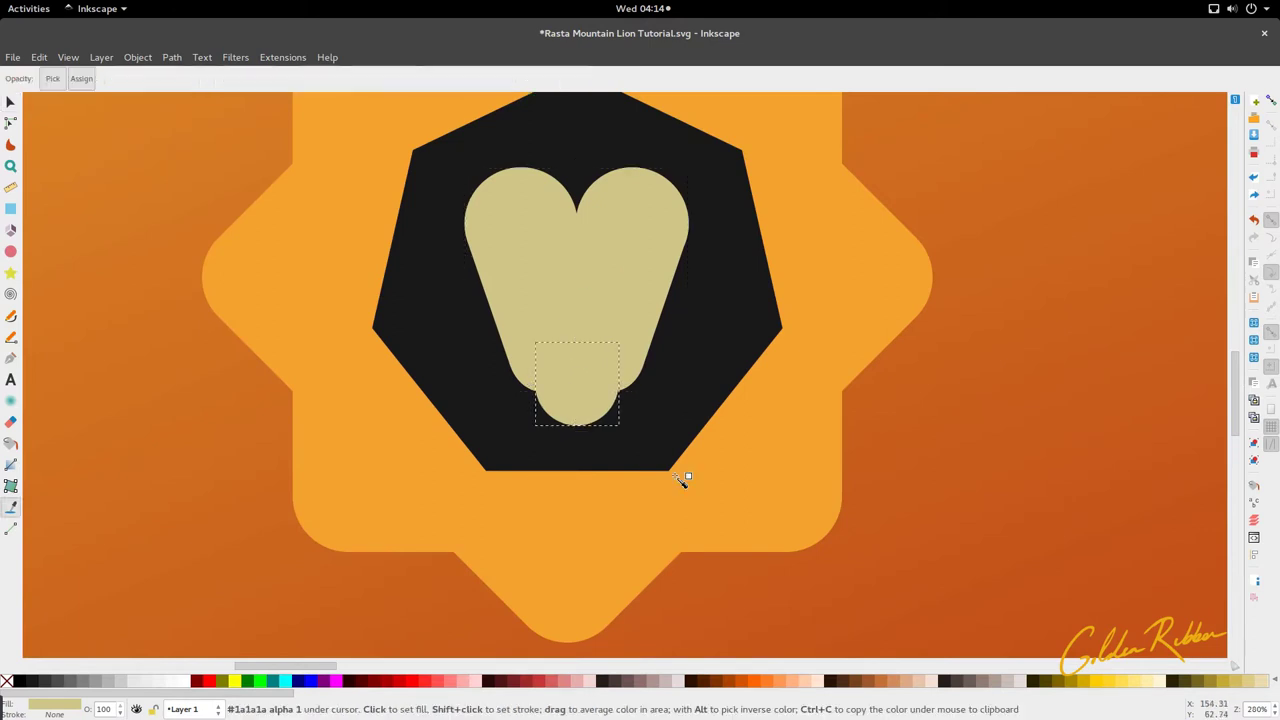
{"action": "left_click", "coordinate": [757, 466]}
{"action": "key", "text": "s"}
{"action": "left_click", "coordinate": [163, 78]}
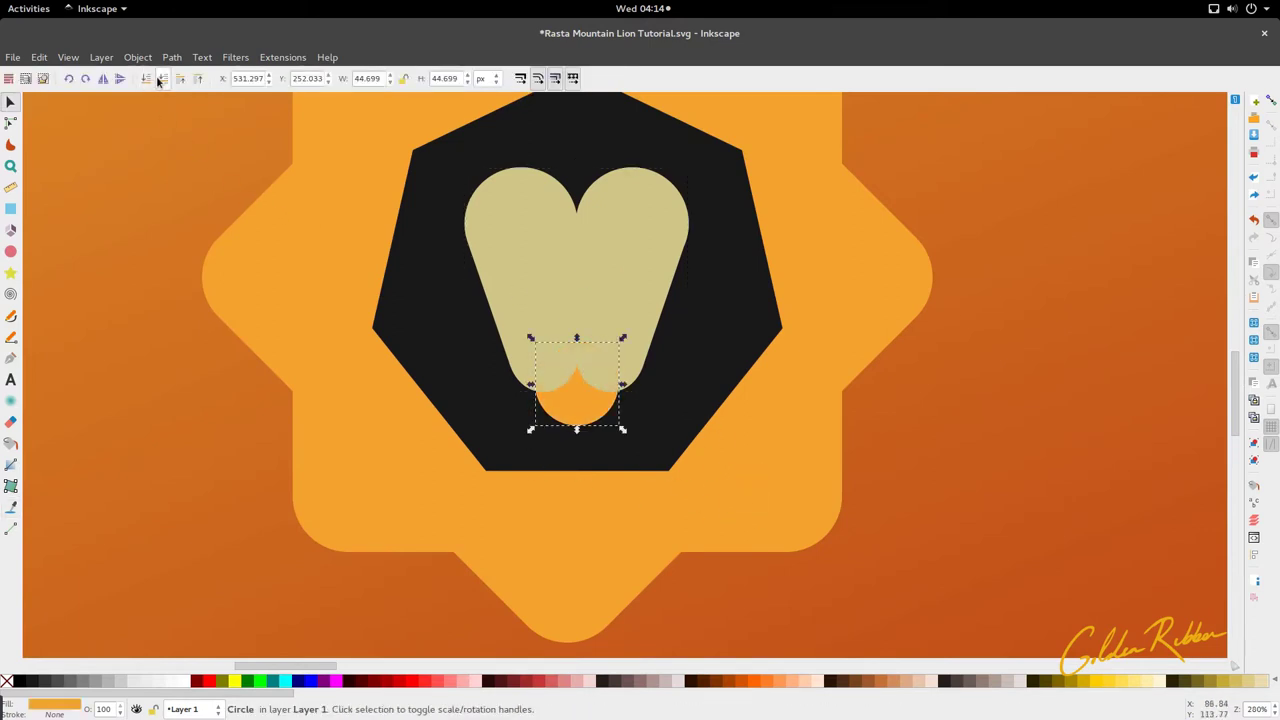
Duplicate the tan muzzle and subtract the copy from the orange circle with Difference
{"action": "scroll", "coordinate": [585, 375], "scroll_direction": "up", "scroll_amount": 2}
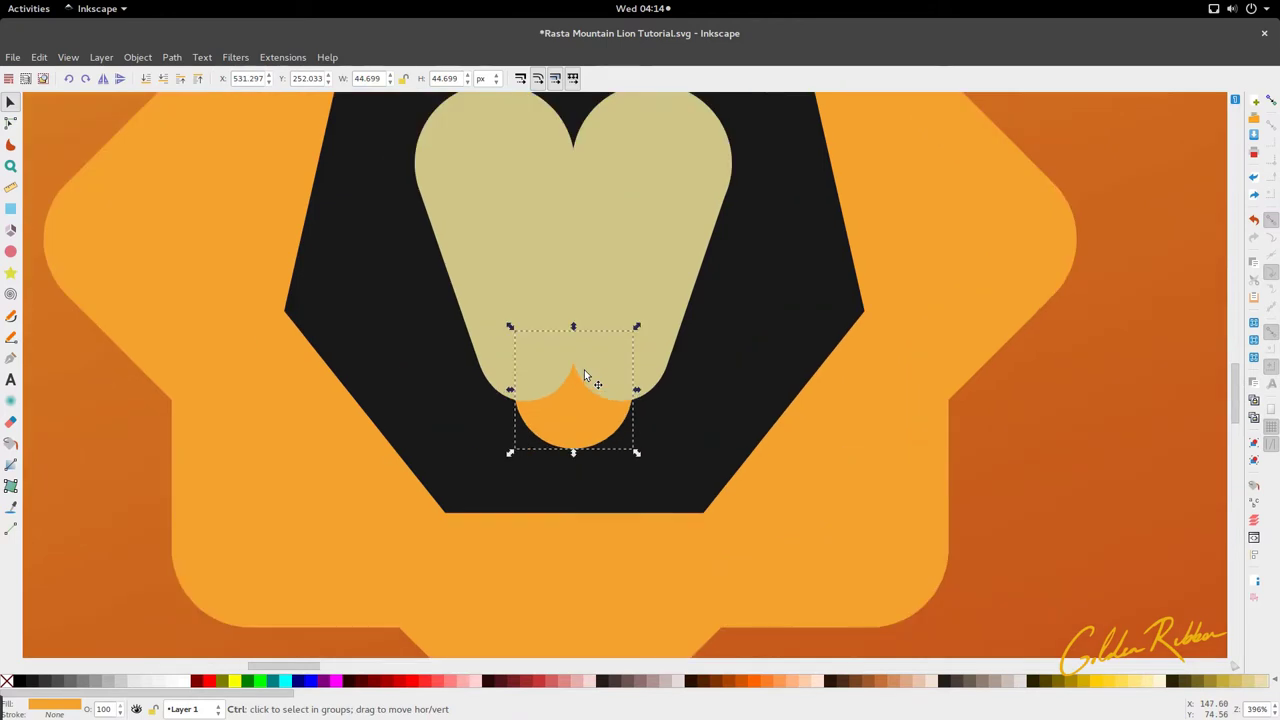
{"action": "scroll", "coordinate": [587, 377], "scroll_direction": "up", "scroll_amount": 2}
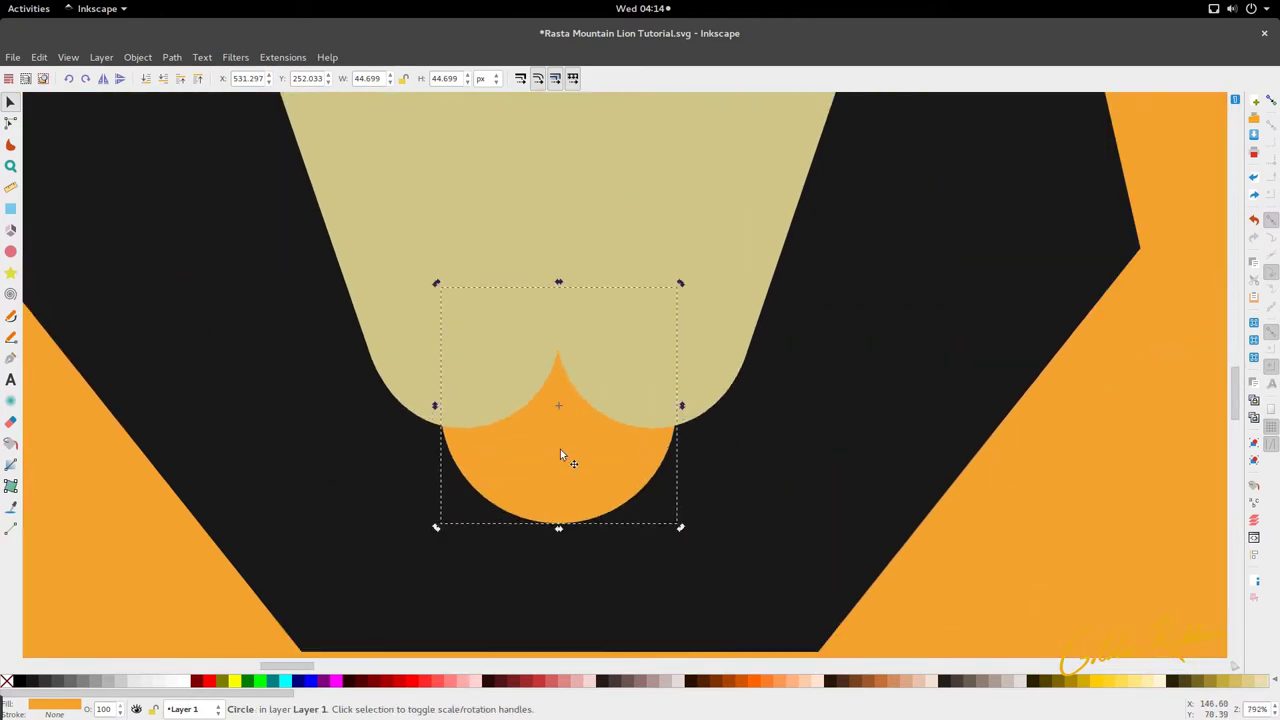
{"action": "left_click", "coordinate": [565, 318]}
{"action": "left_click_drag", "start_coordinate": [608, 357], "coordinate": [594, 391]}
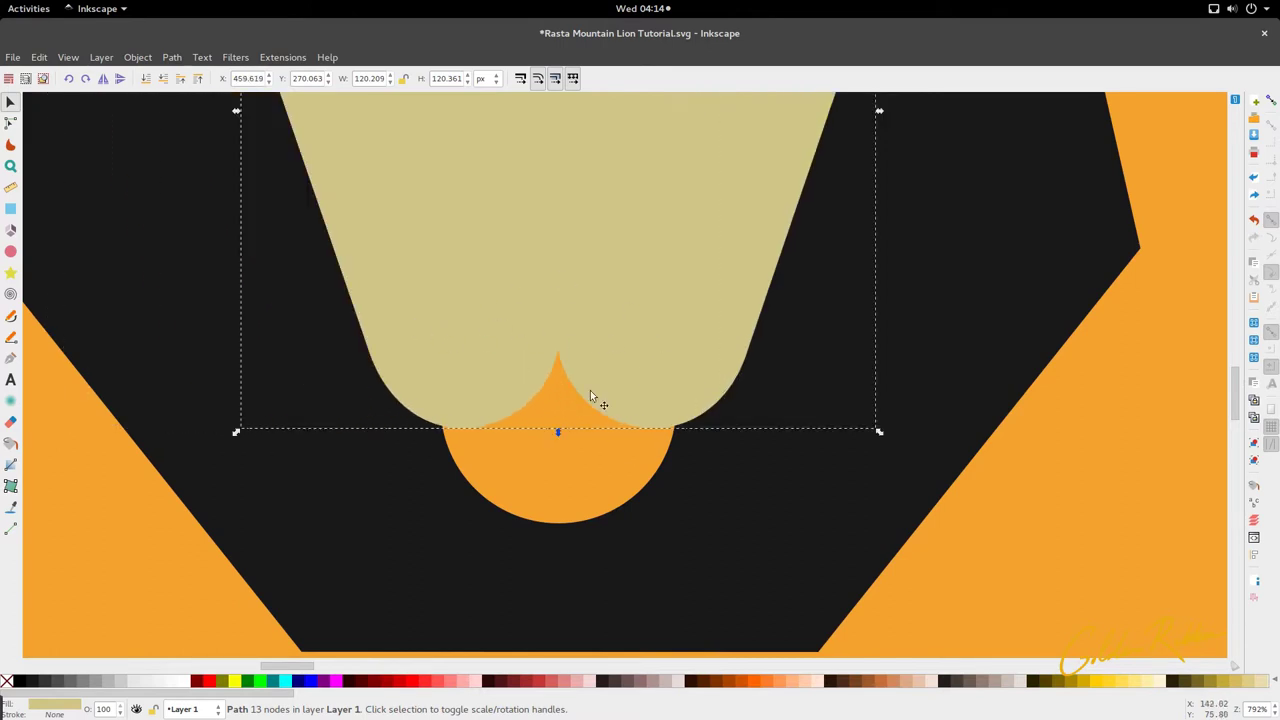
{"action": "left_click", "coordinate": [604, 462], "text": "shift"}
{"action": "left_click", "coordinate": [172, 57]}
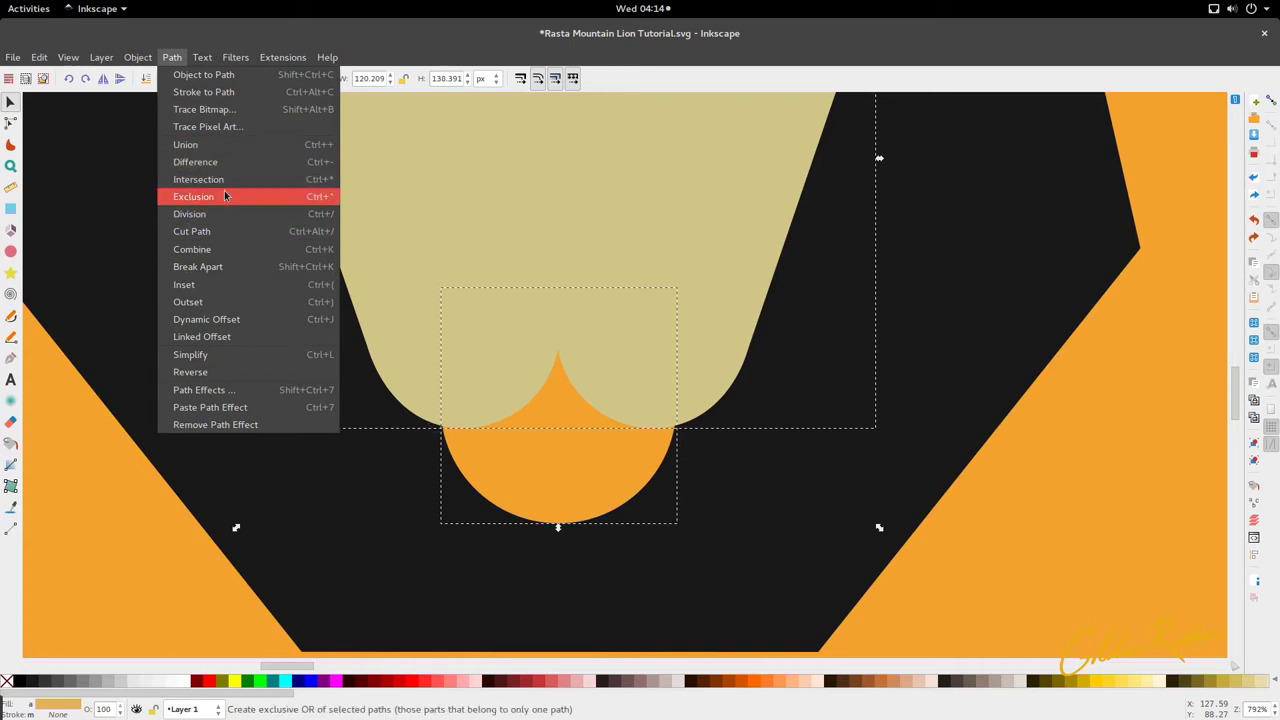
{"action": "left_click", "coordinate": [208, 163]}
Shrink the cut orange chin piece to about 30 by 23 px and place it slightly below the muzzle notch
{"action": "left_click_drag", "start_coordinate": [533, 456], "coordinate": [582, 502]}
{"action": "scroll", "coordinate": [549, 494], "scroll_direction": "down", "scroll_amount": 3}
{"action": "left_click", "coordinate": [571, 532]}
{"action": "scroll", "coordinate": [540, 480], "scroll_direction": "down", "scroll_amount": 2}
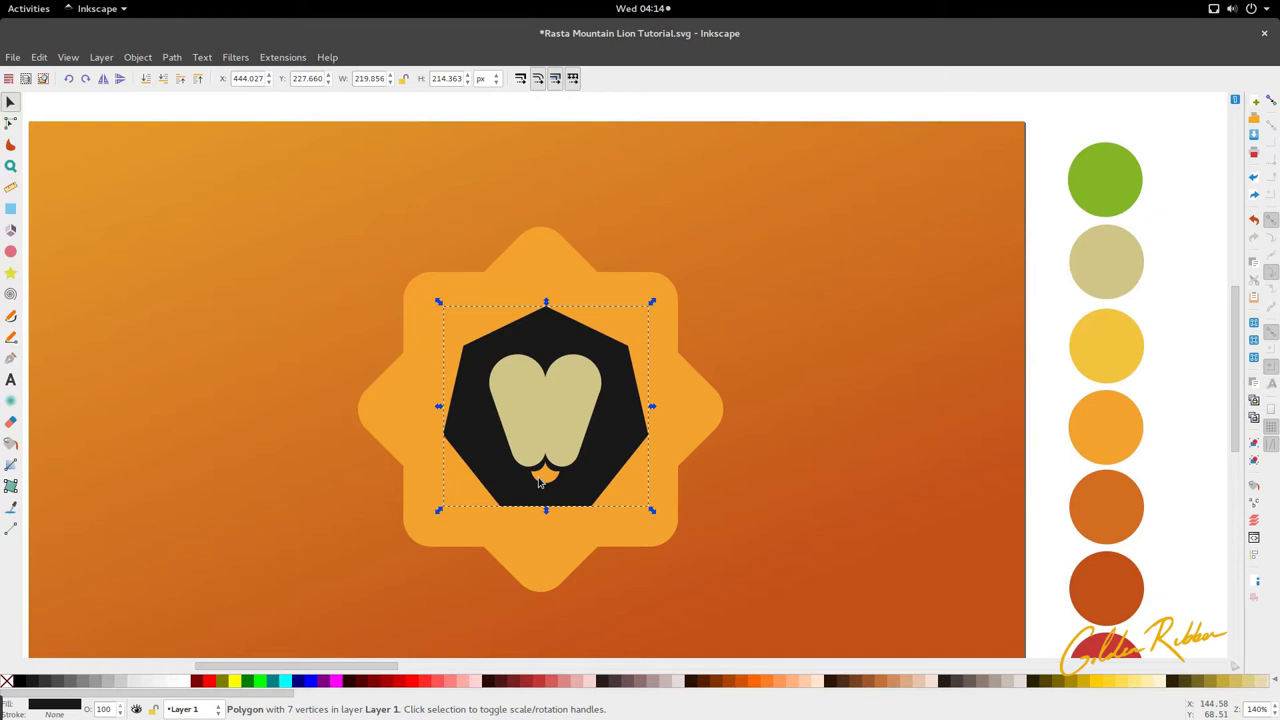
Recolor the chin piece with the muzzle's tan using the Dropper
{"action": "scroll", "coordinate": [561, 466], "scroll_direction": "up", "scroll_amount": 5}
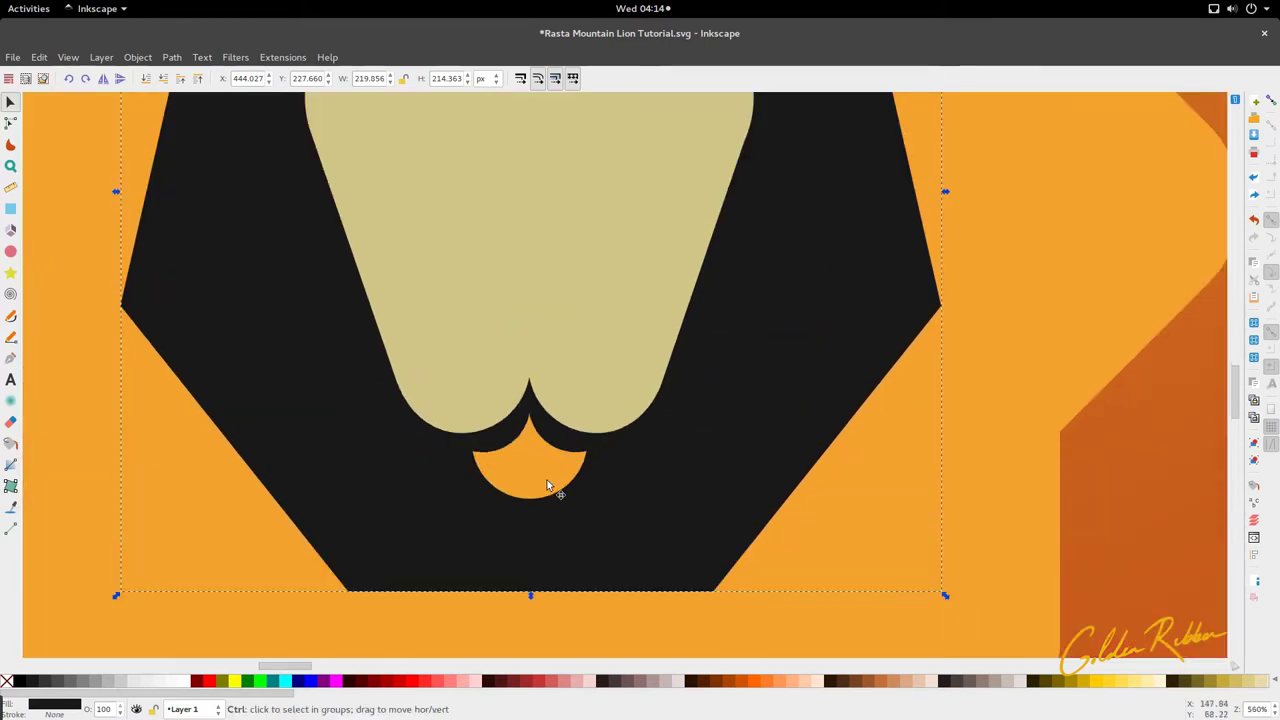
{"action": "scroll", "coordinate": [520, 480], "scroll_direction": "up", "scroll_amount": 1}
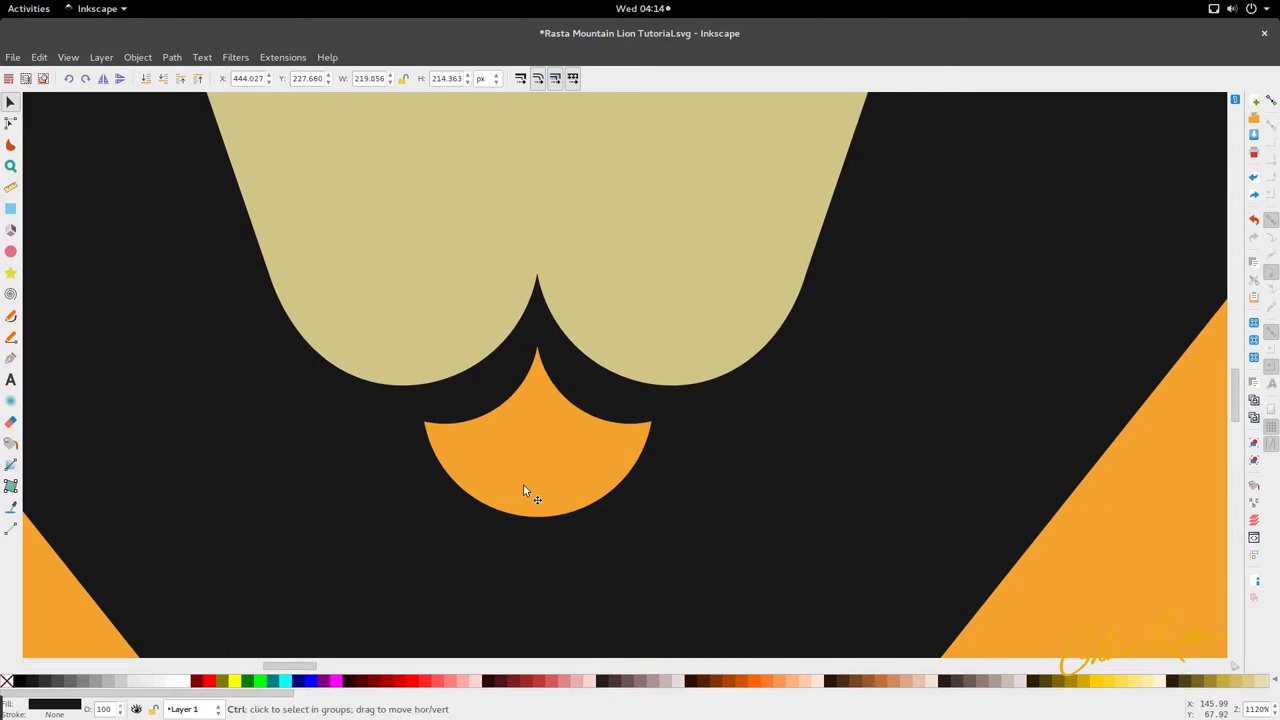
{"action": "left_click", "coordinate": [537, 486]}
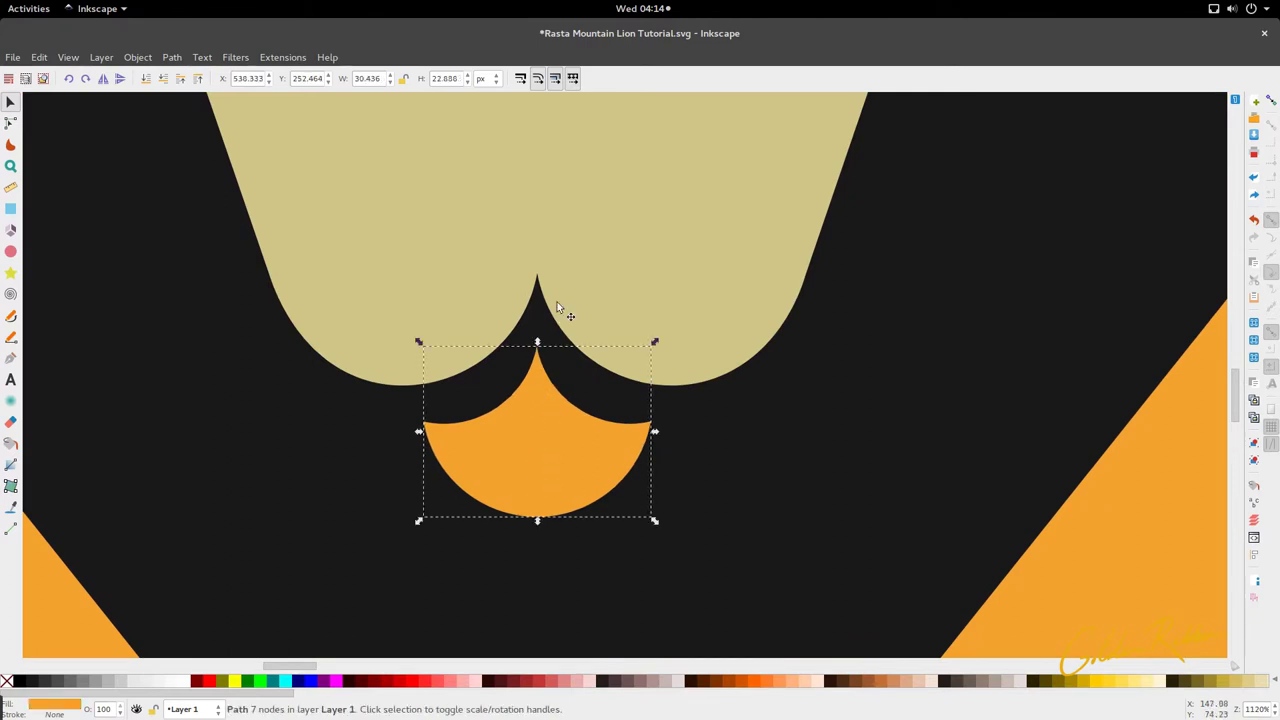
{"action": "key", "text": "d"}
{"action": "left_click", "coordinate": [611, 286]}
{"action": "scroll", "coordinate": [505, 360], "scroll_direction": "down", "scroll_amount": 2}
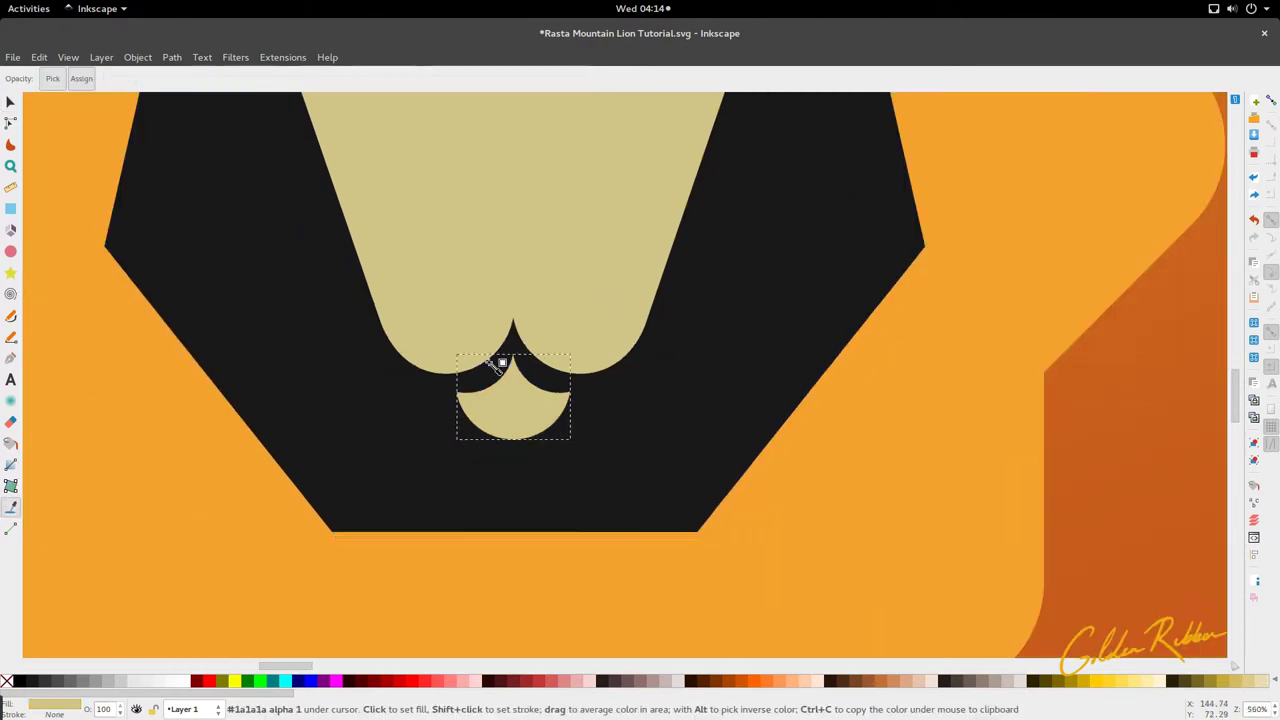
{"action": "key", "text": "s"}
{"action": "scroll", "coordinate": [514, 405], "scroll_direction": "down", "scroll_amount": 3}
{"action": "left_click", "coordinate": [520, 425]}
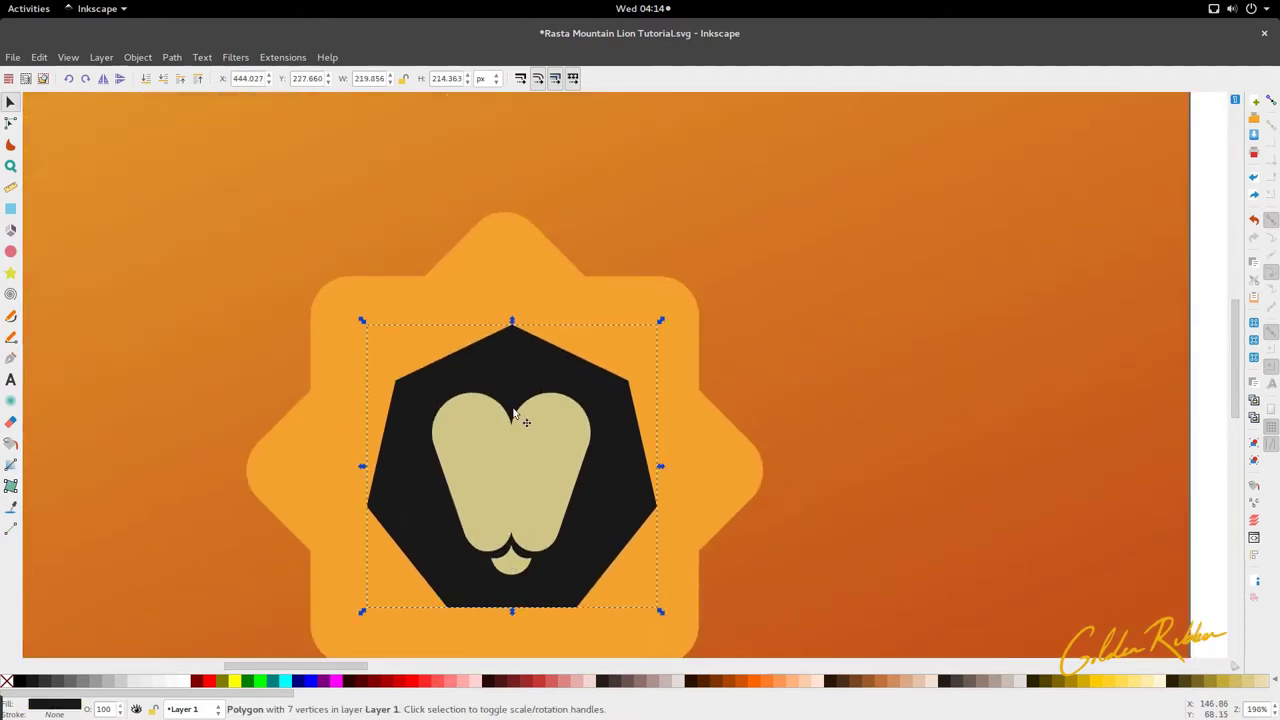
Examine the chin piece's nodes and outline and its fit below the muzzle notch
{"action": "scroll", "coordinate": [493, 320], "scroll_direction": "down", "scroll_amount": 2}
{"action": "scroll", "coordinate": [505, 362], "scroll_direction": "up", "scroll_amount": 8}
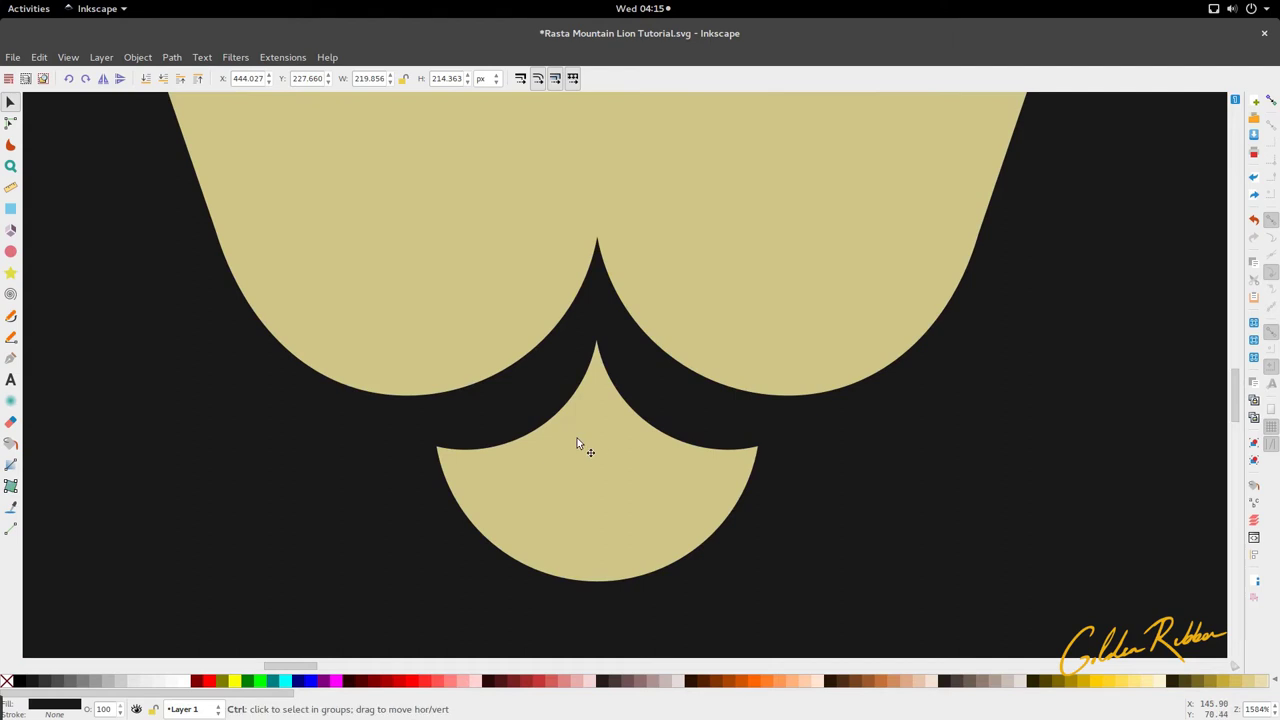
{"action": "scroll", "coordinate": [563, 437], "scroll_direction": "up", "scroll_amount": 2}
{"action": "key", "text": "n"}
{"action": "scroll", "coordinate": [543, 420], "scroll_direction": "down", "scroll_amount": 3}
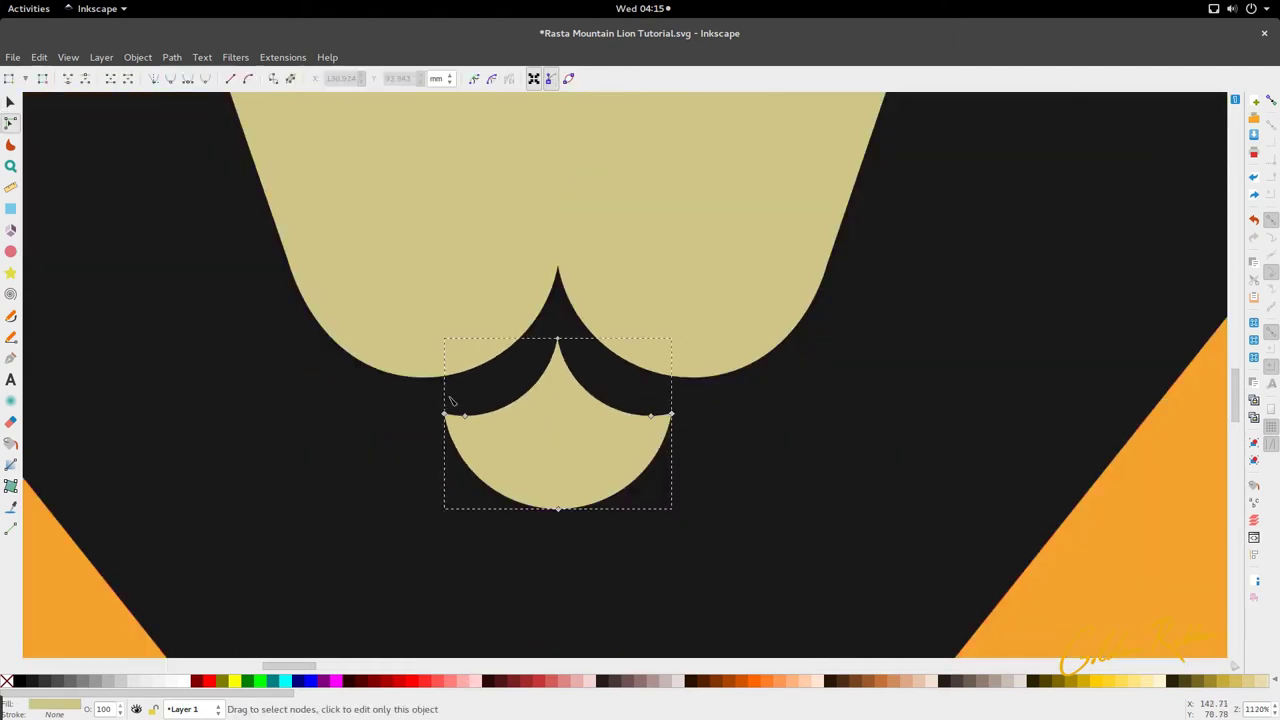
{"action": "scroll", "coordinate": [531, 403], "scroll_direction": "up", "scroll_amount": 2}
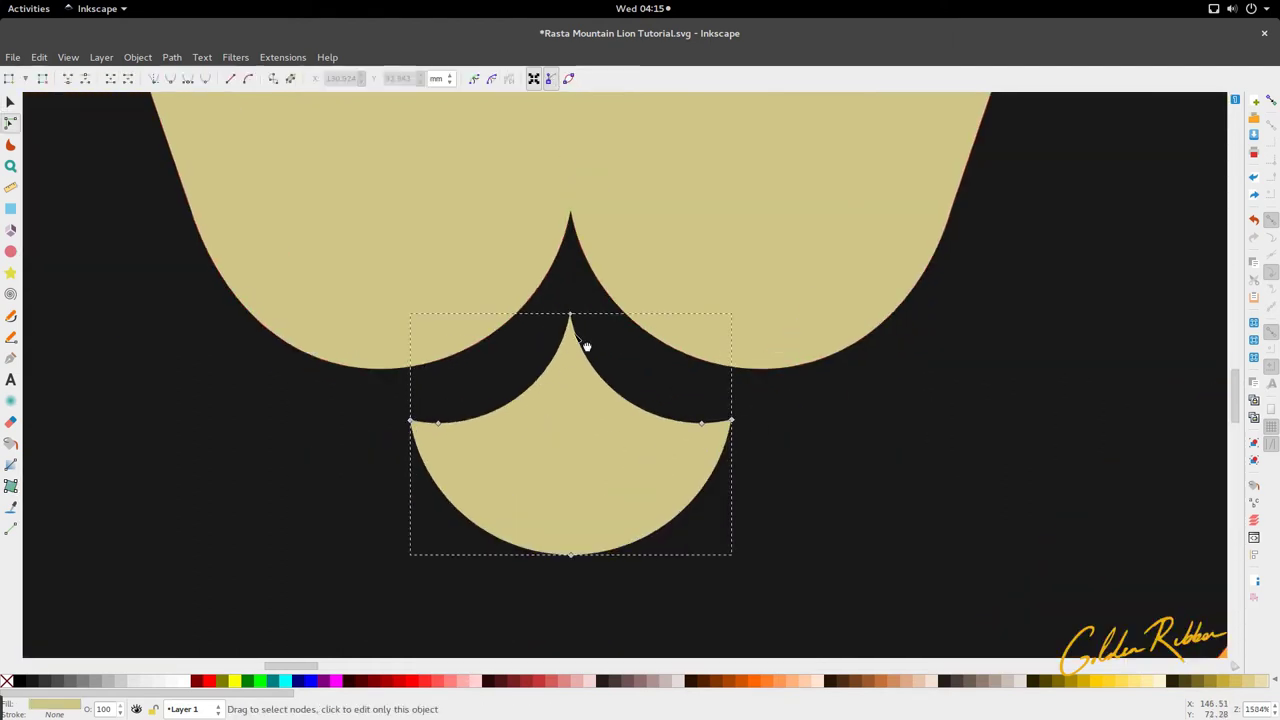
{"action": "scroll", "coordinate": [540, 450], "scroll_direction": "down", "scroll_amount": 11}
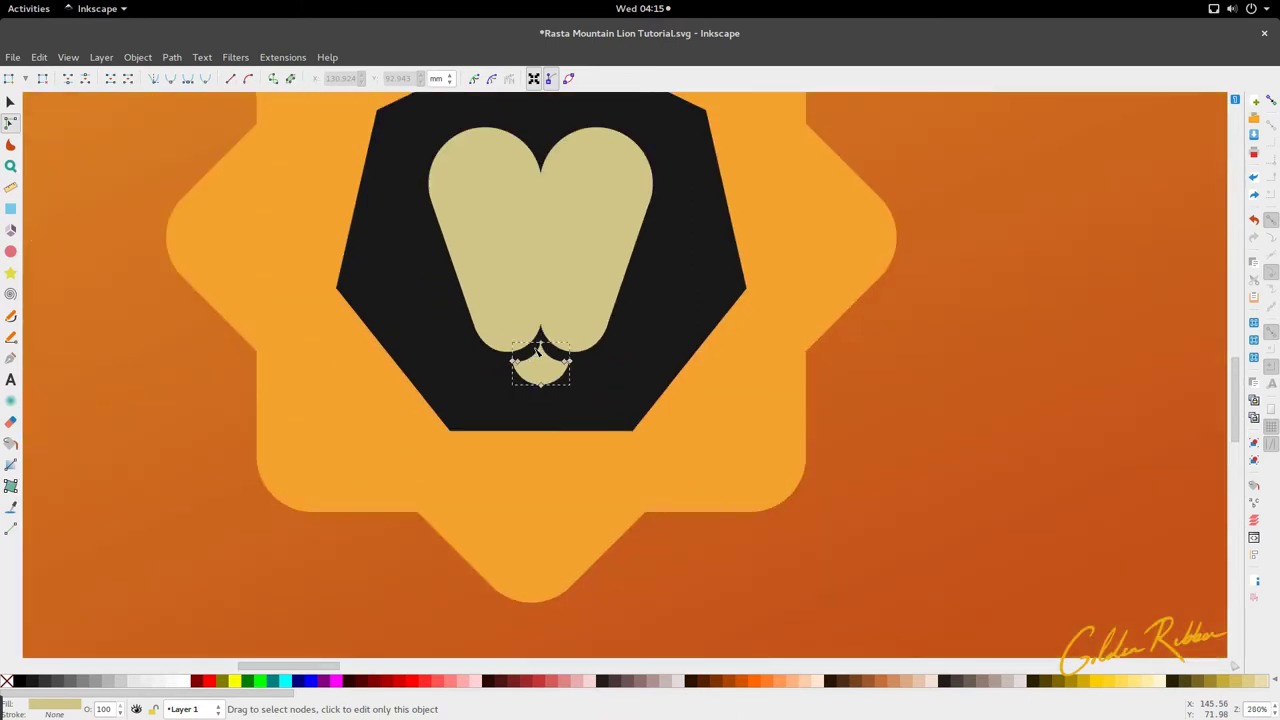
{"action": "key", "text": "s"}
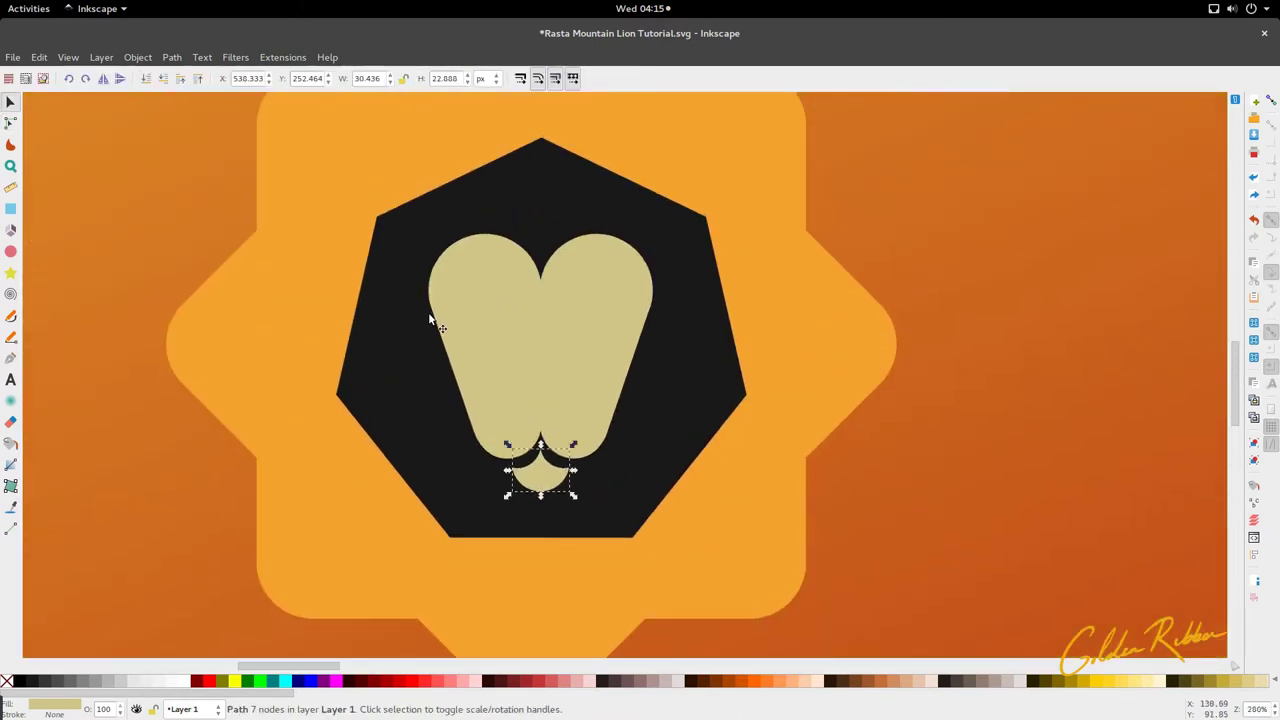
Draw a seven-sided polygon about 60 by 61 px on the muzzle and fill it with the mane's orange
{"action": "double_click", "coordinate": [545, 378]}
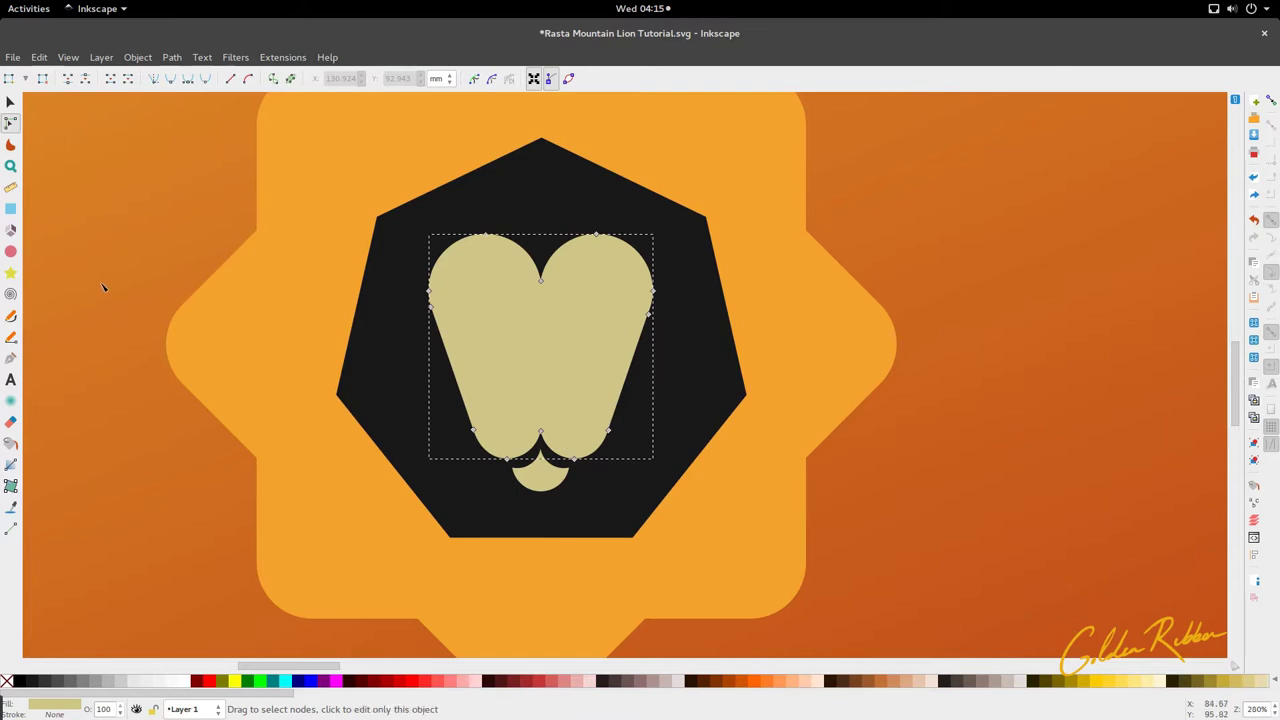
{"action": "left_click", "coordinate": [11, 273]}
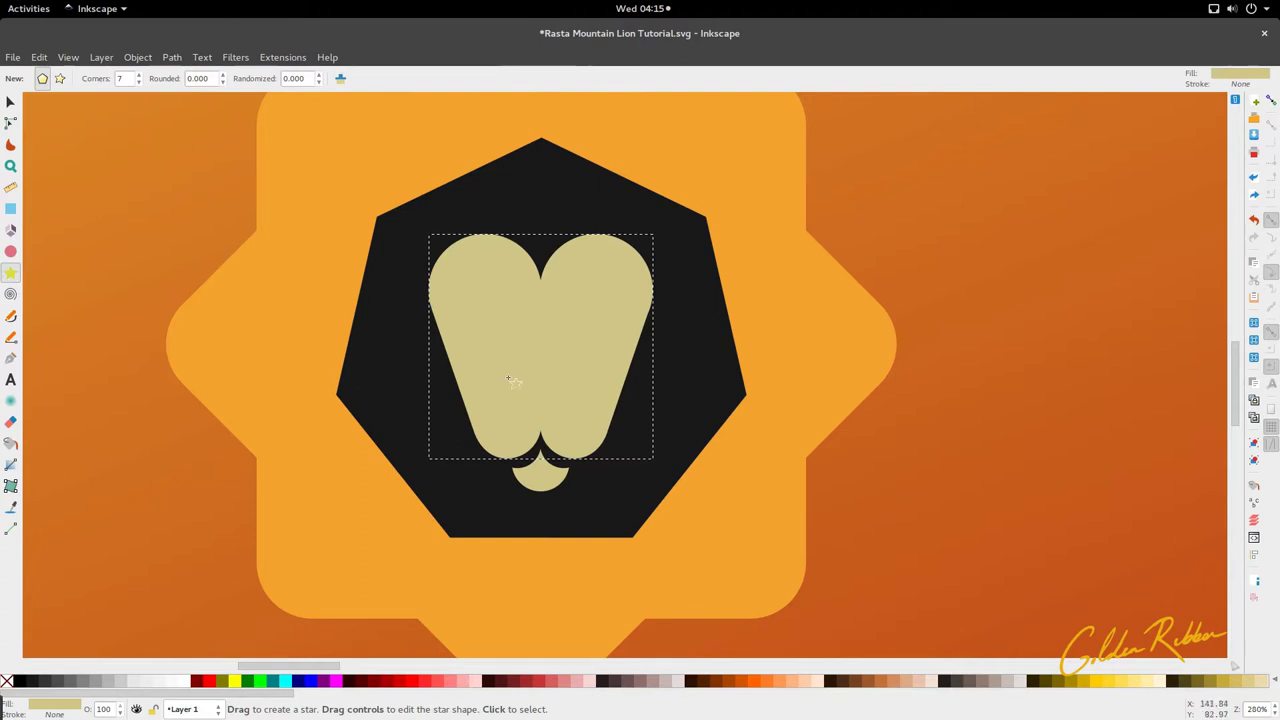
{"action": "mouse_move", "coordinate": [537, 360]}
{"action": "left_mouse_down"}
{"action": "mouse_move", "coordinate": [574, 405]}
{"action": "mouse_move", "coordinate": [549, 399]}
{"action": "left_mouse_up"}
{"action": "key", "text": "d"}
{"action": "left_click", "coordinate": [706, 543]}
{"action": "key", "text": "s"}
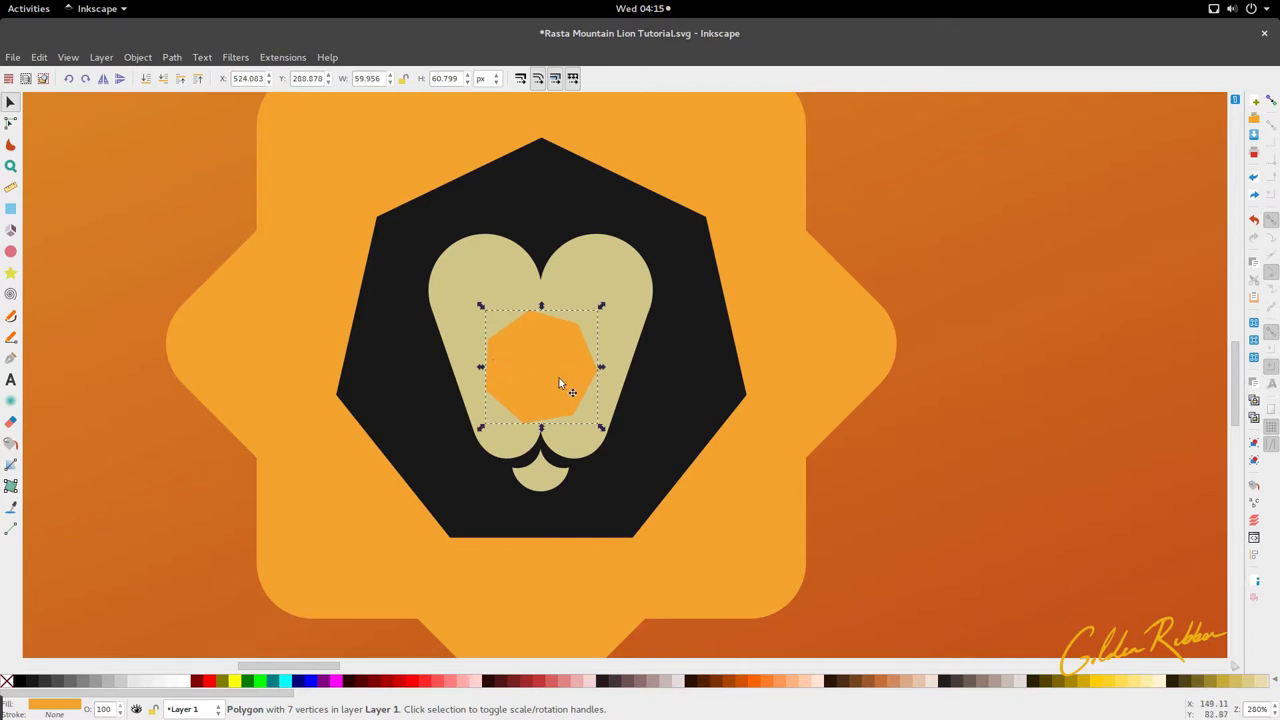
Reduce the orange polygon to 3 corners to make it a triangle
{"action": "double_click", "coordinate": [559, 378]}
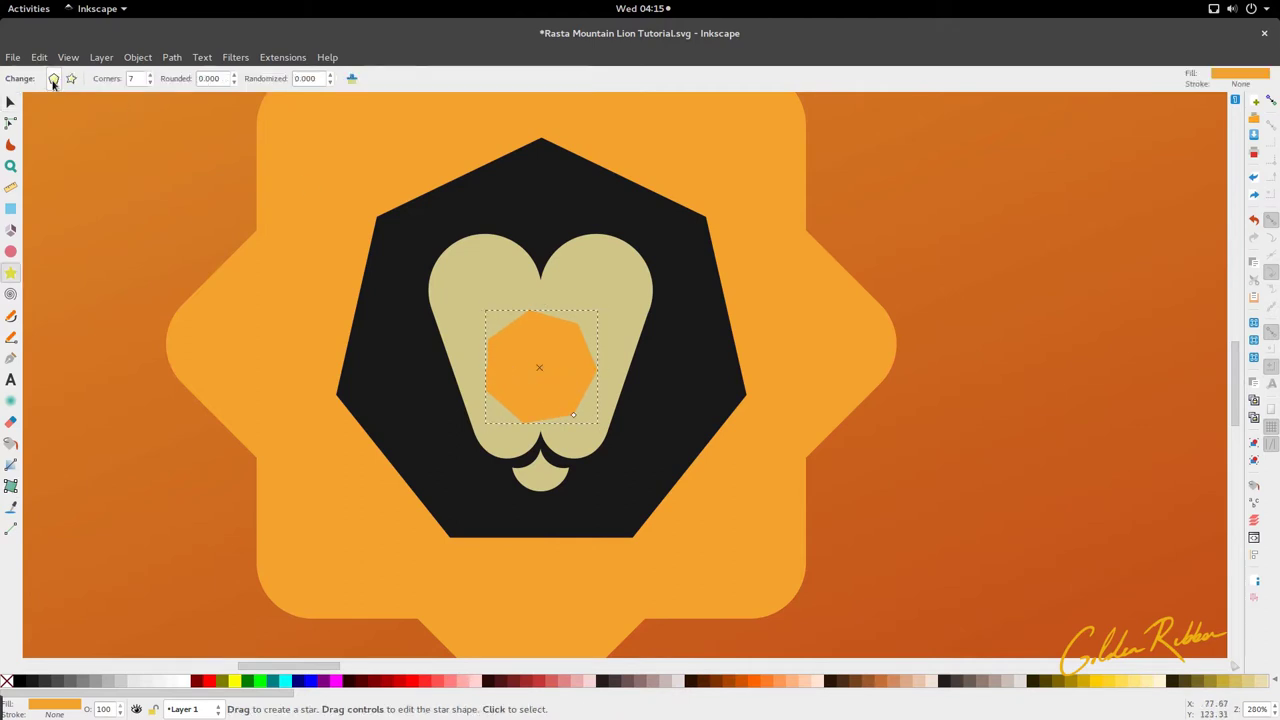
{"action": "left_click", "coordinate": [150, 83]}
{"action": "left_click", "coordinate": [150, 83]}
{"action": "left_click", "coordinate": [150, 83]}
{"action": "left_click", "coordinate": [150, 83]}
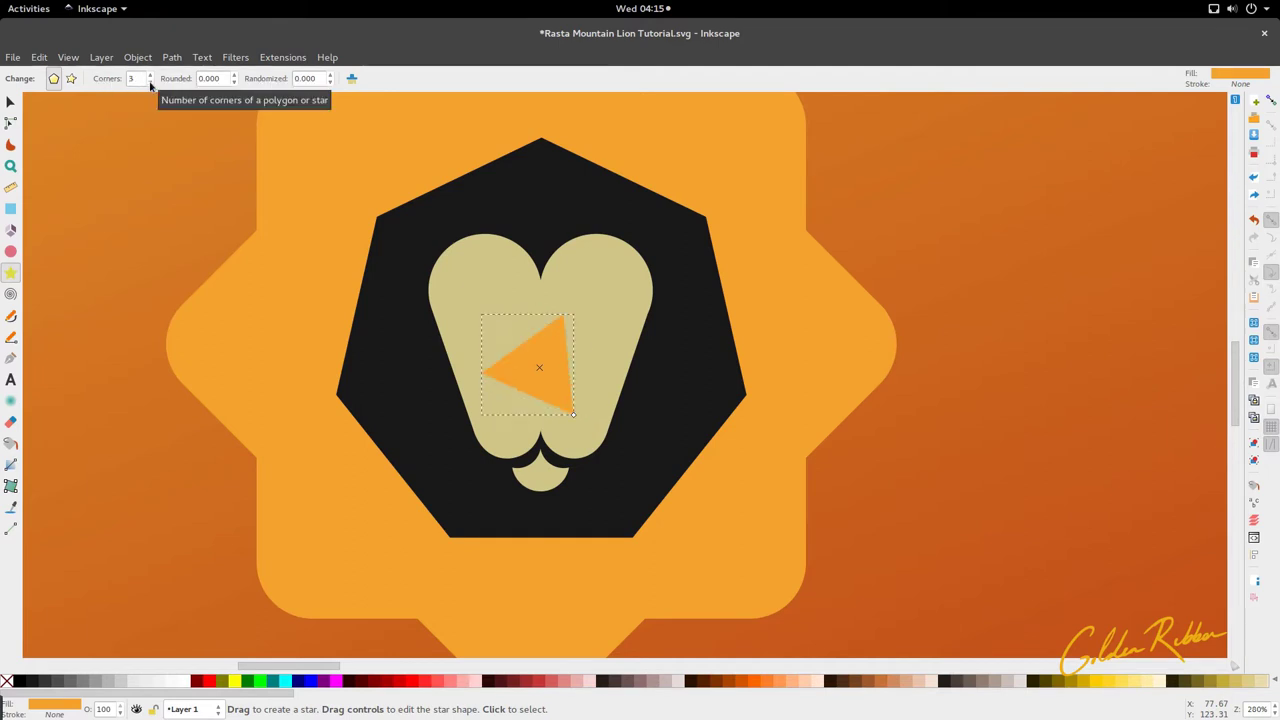
Rotate the orange triangle so it points straight down with a level upper edge, centered on the lower muzzle
{"action": "key", "text": "s"}
{"action": "double_click", "coordinate": [556, 335]}
{"action": "key", "text": "s"}
{"action": "left_click", "coordinate": [555, 331]}
{"action": "key", "text": "F9"}
{"action": "left_click_drag", "start_coordinate": [573, 316], "coordinate": [537, 306]}
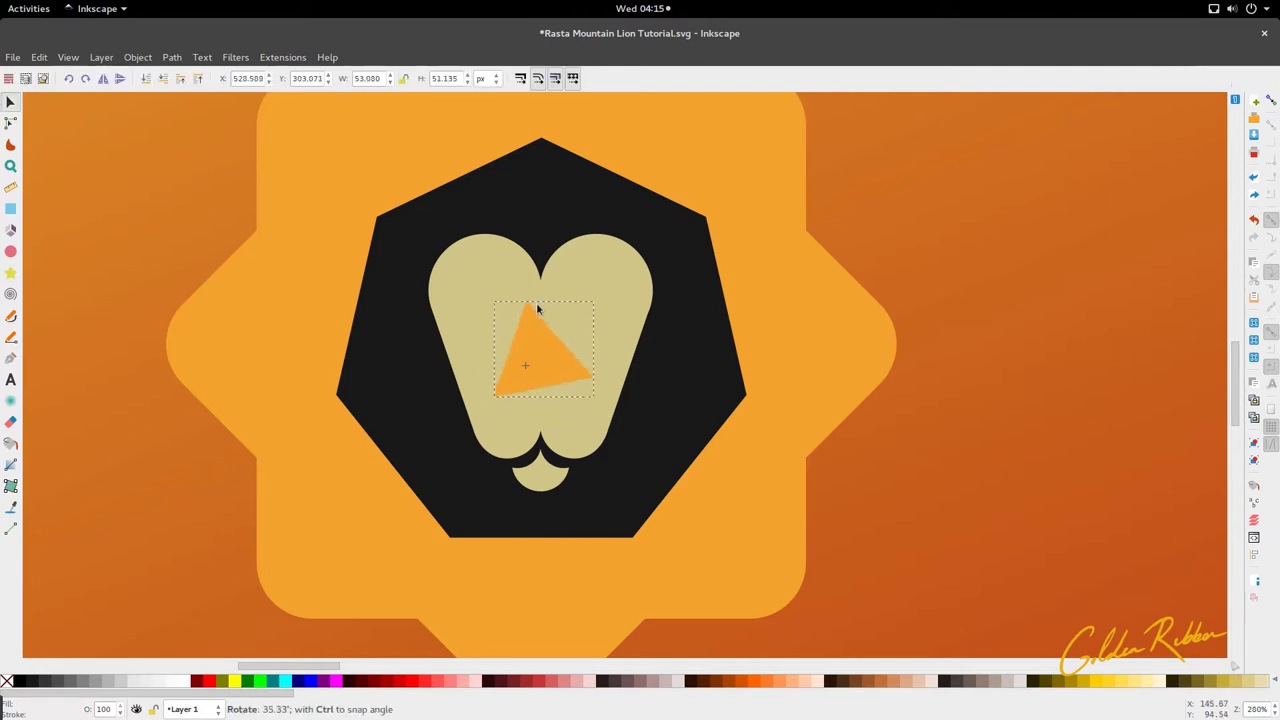
{"action": "key", "text": "s"}
{"action": "key", "text": "F9"}
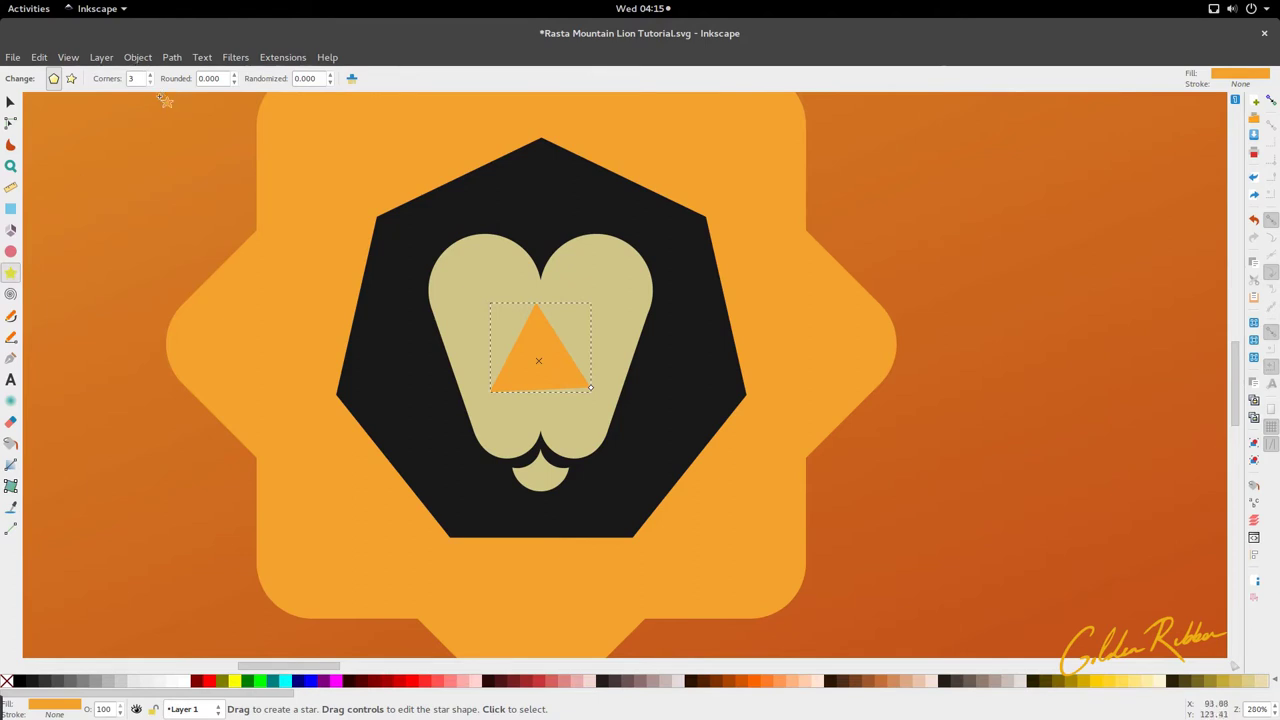
{"action": "key", "text": "F1"}
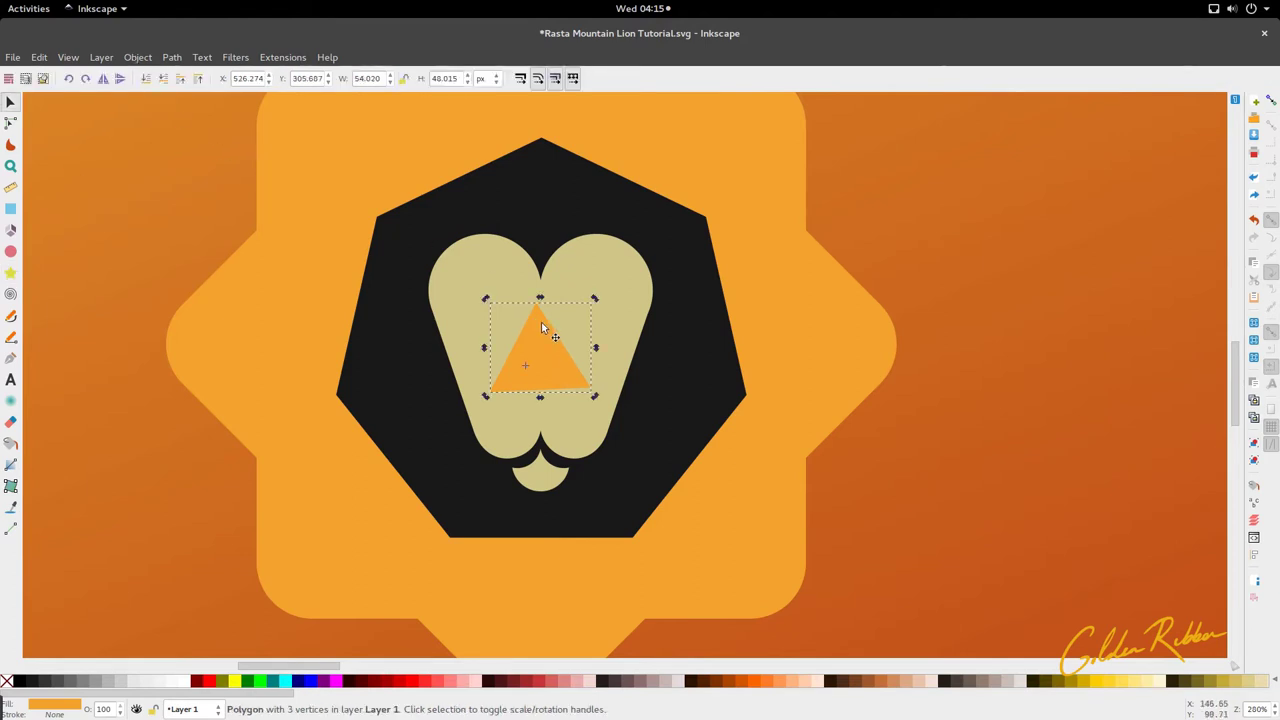
{"action": "left_click", "coordinate": [541, 322]}
{"action": "left_click_drag", "start_coordinate": [594, 298], "coordinate": [557, 375]}
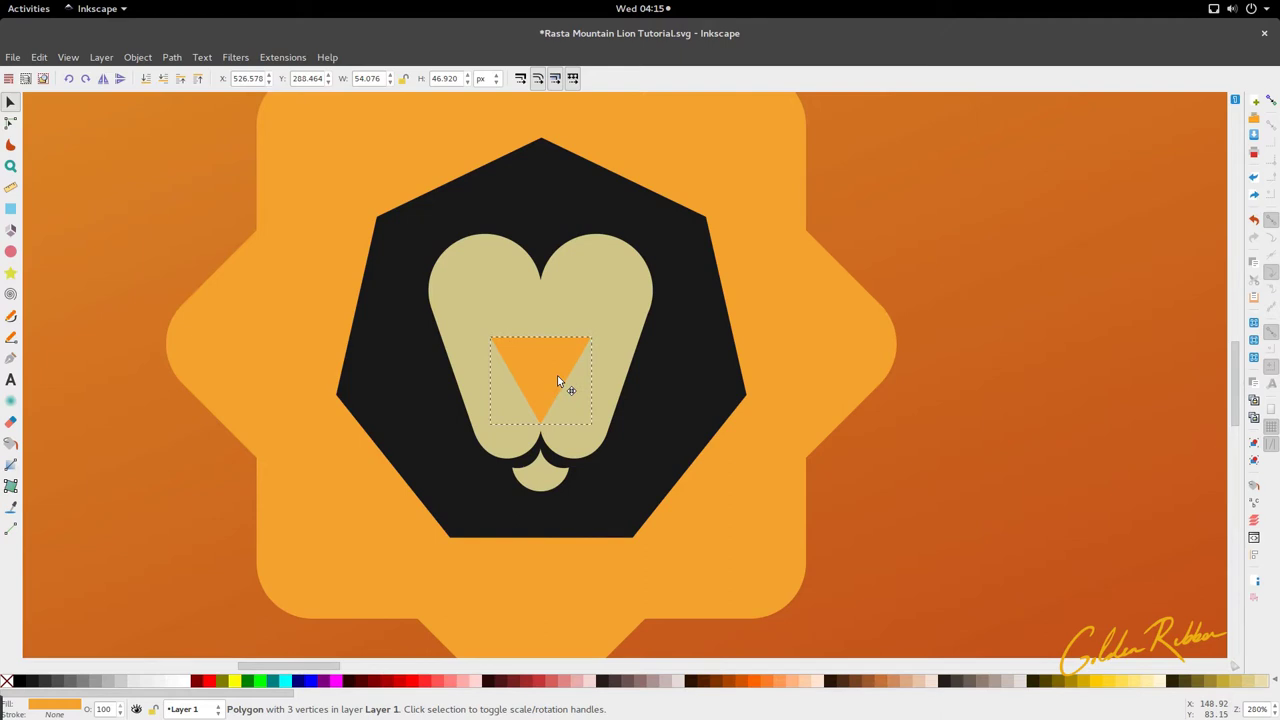
Scale the inverted orange triangle down to about 30 by 26 px, keeping it centered above the muzzle notch
{"action": "left_click", "coordinate": [559, 392]}
{"action": "left_click", "coordinate": [561, 393]}
{"action": "left_click", "coordinate": [562, 376]}
{"action": "left_click_drag", "start_coordinate": [595, 428], "coordinate": [546, 400]}
{"action": "scroll", "coordinate": [545, 400], "scroll_direction": "up", "scroll_amount": 4}
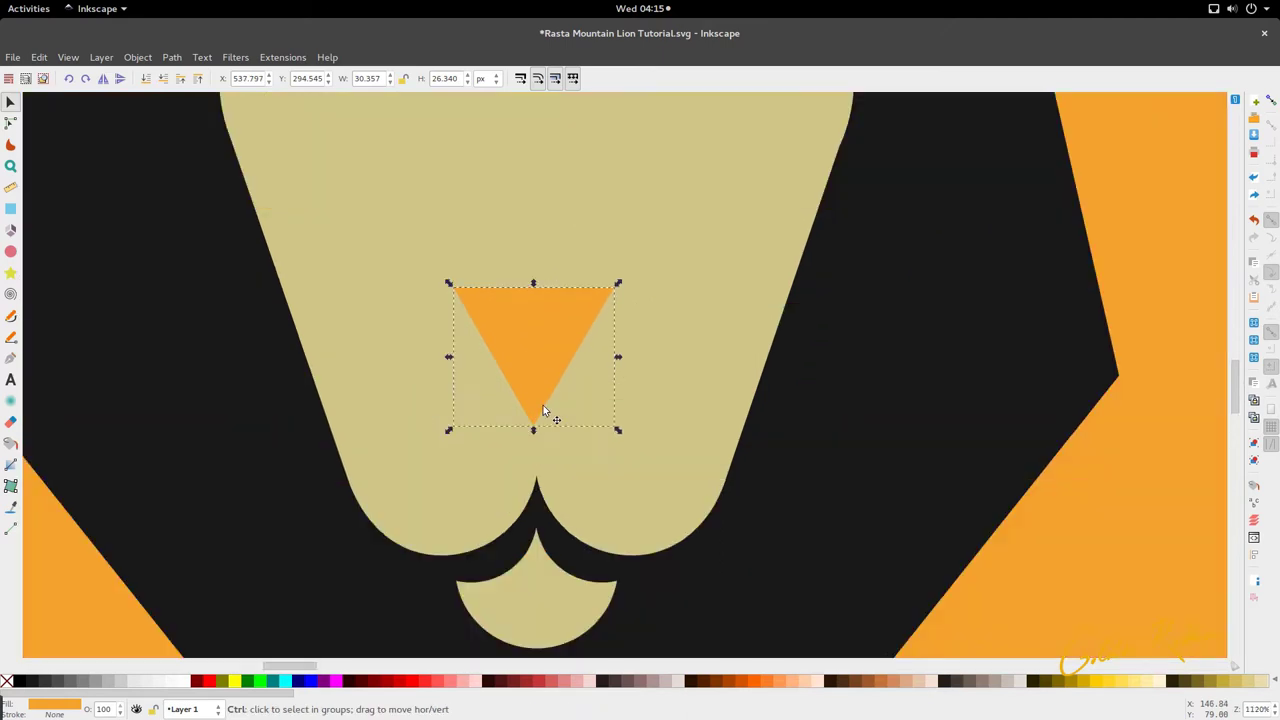
Scale the inverted orange triangle down to about 28 by 25 px and move it slightly lower, centered above the muzzle notch
{"action": "scroll", "coordinate": [547, 393], "scroll_direction": "down", "scroll_amount": 3}
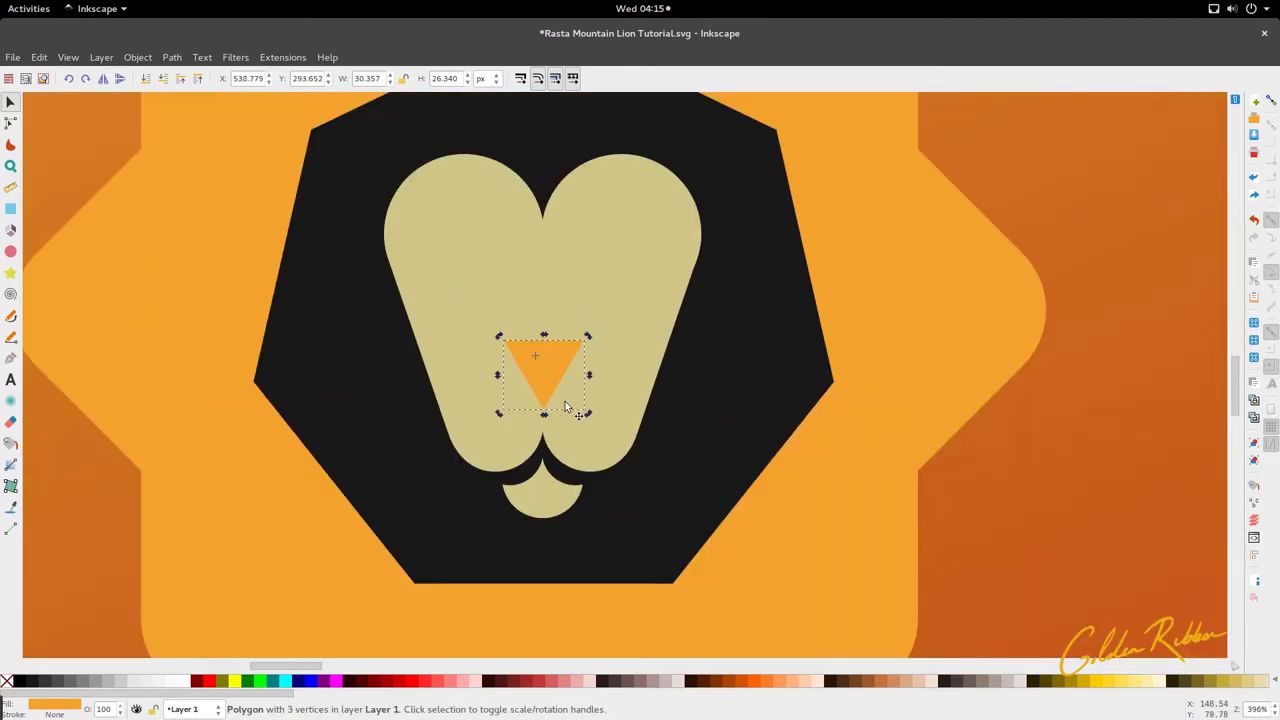
{"action": "key", "text": "less"}
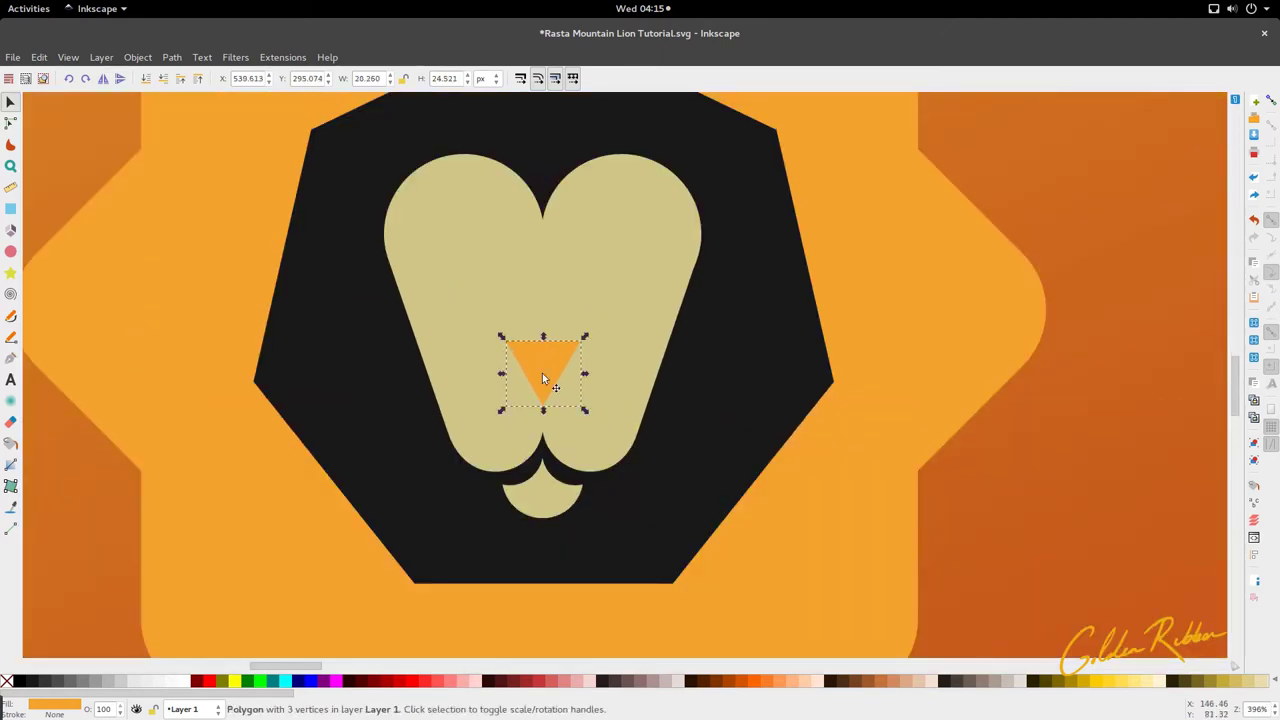
{"action": "left_click_drag", "start_coordinate": [546, 376], "coordinate": [541, 390]}
{"action": "scroll", "coordinate": [546, 383], "scroll_direction": "up", "scroll_amount": 3}
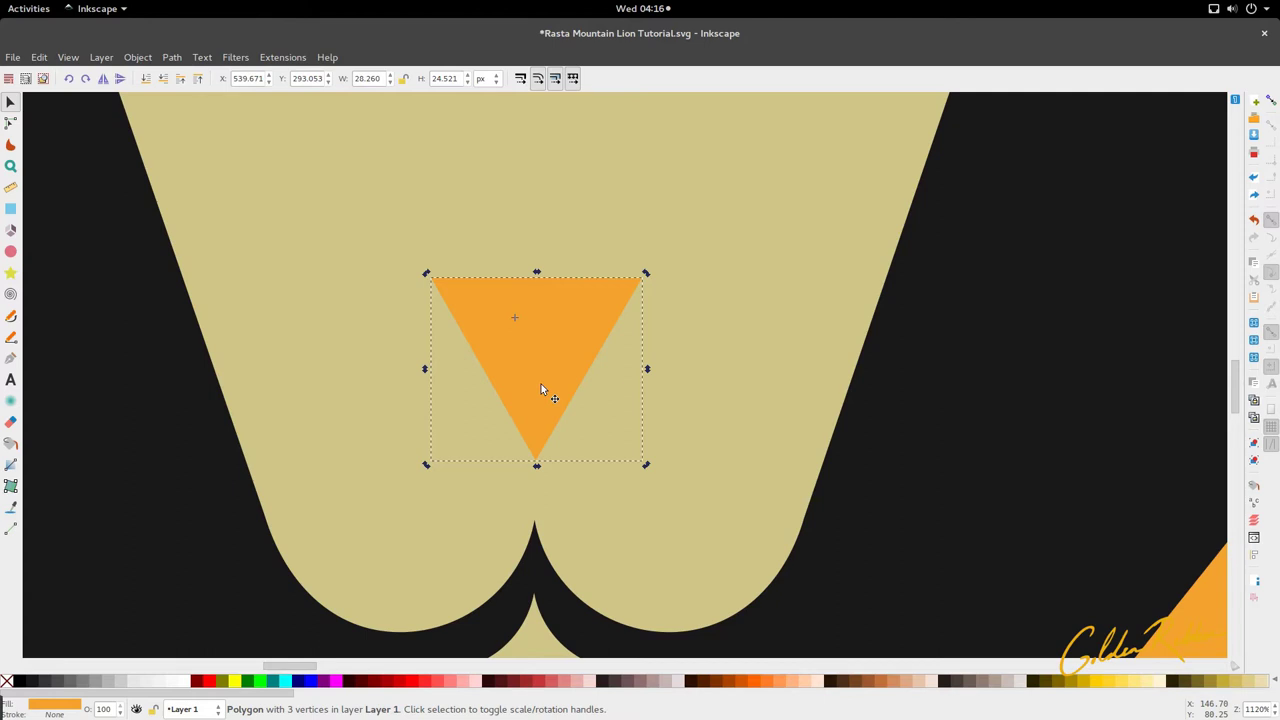
Fill the nose triangle with the dark #1a1a1a color of the seven-sided face
{"action": "scroll", "coordinate": [543, 391], "scroll_direction": "down", "scroll_amount": 4}
{"action": "key", "text": "d"}
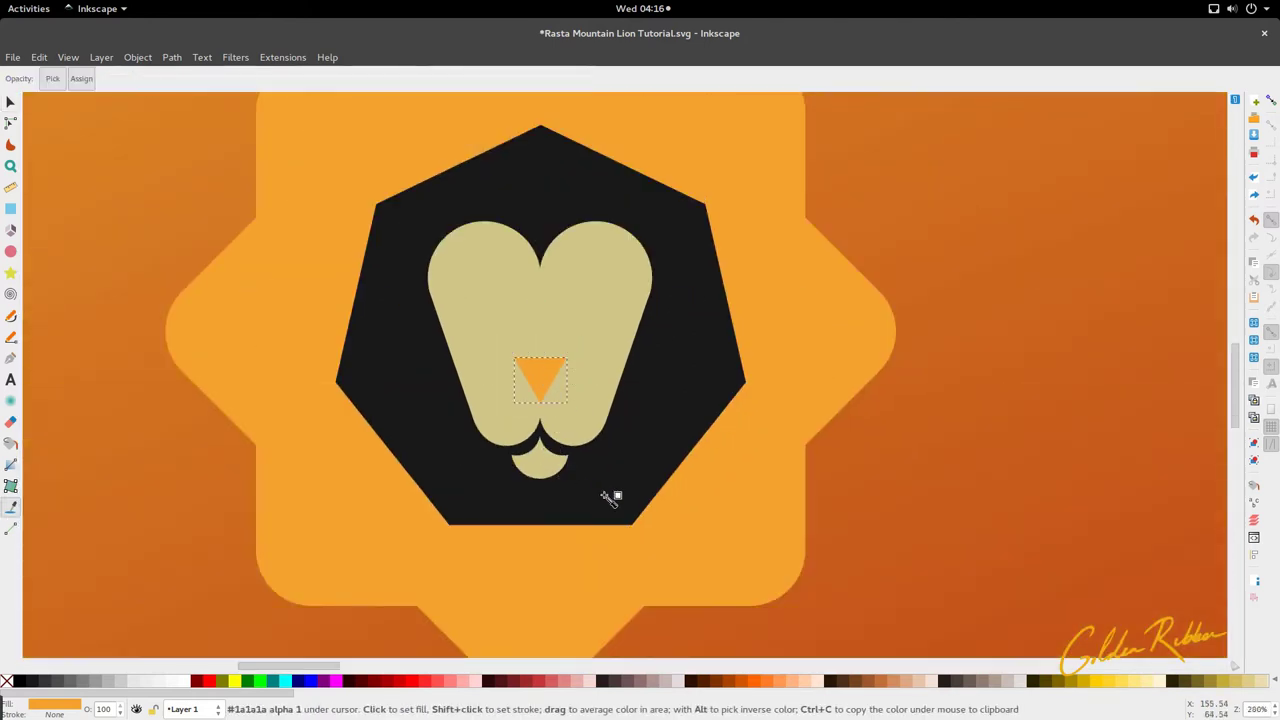
{"action": "left_click", "coordinate": [433, 345]}
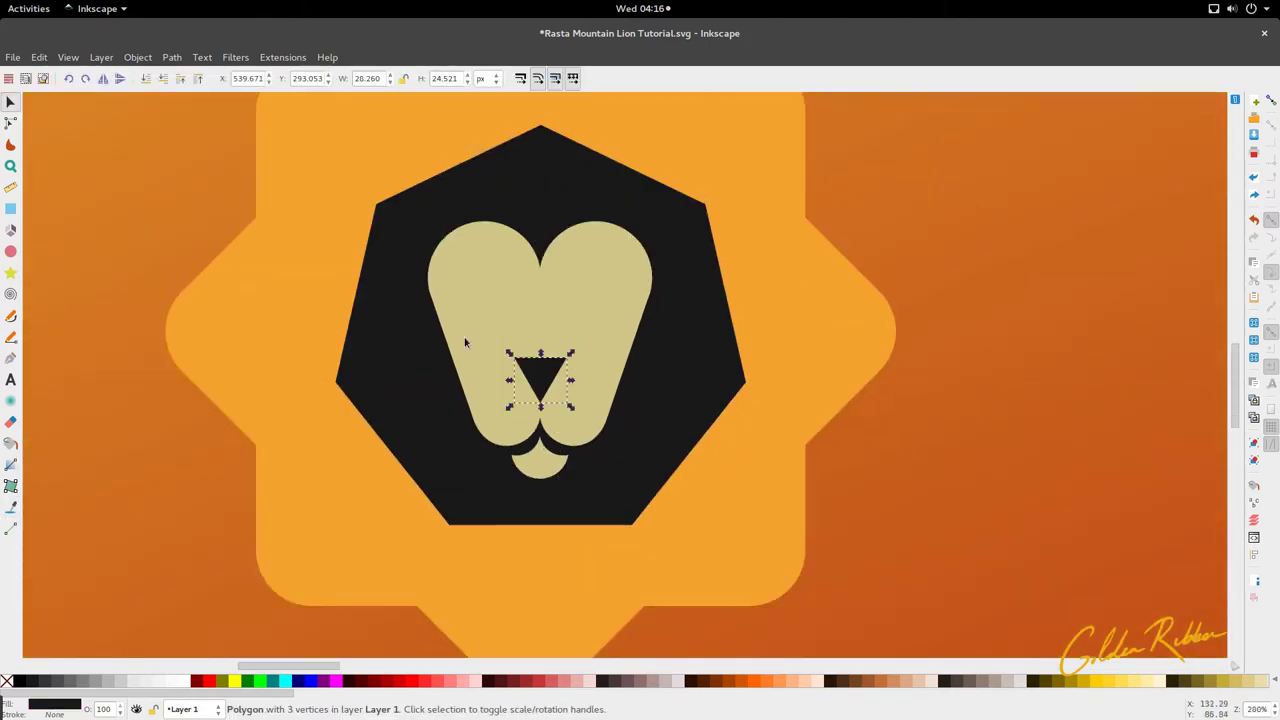
Move the dark nose triangle down until its tip sits just above the muzzle notch, and rotate it slightly to level its upper edge
{"action": "scroll", "coordinate": [557, 363], "scroll_direction": "up", "scroll_amount": 2}
{"action": "left_click_drag", "start_coordinate": [522, 389], "coordinate": [531, 403]}
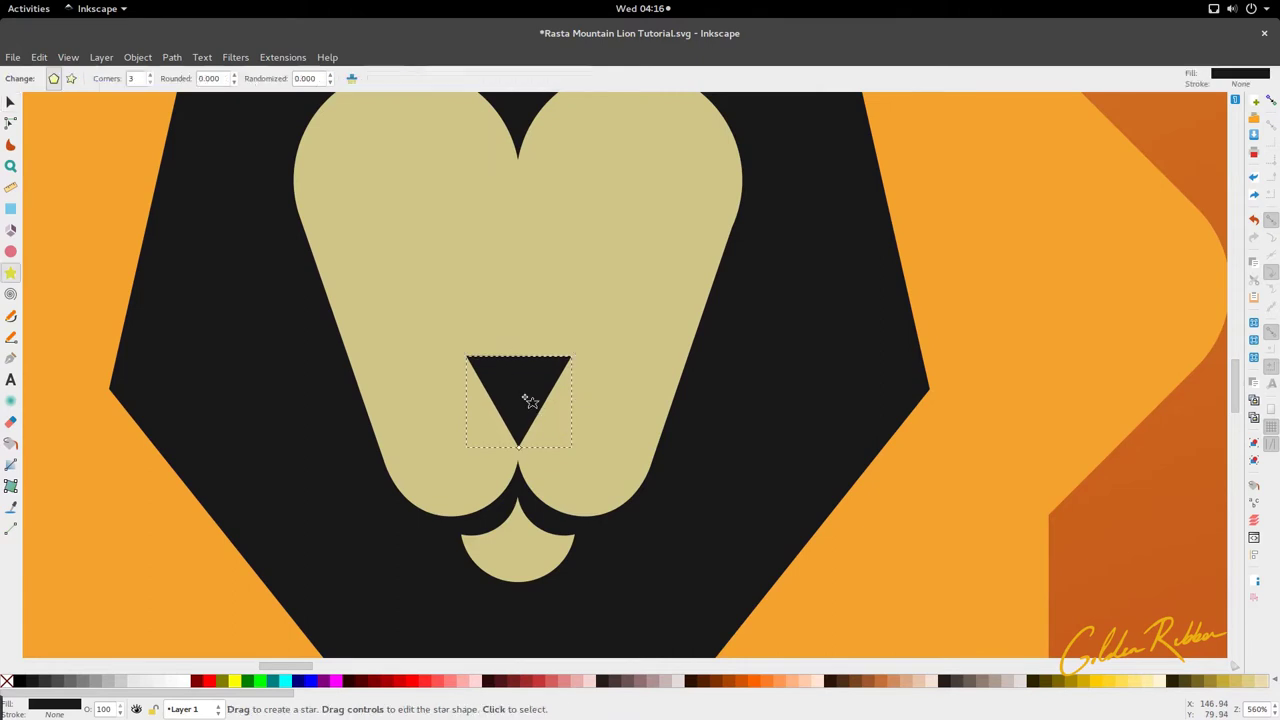
{"action": "scroll", "coordinate": [531, 366], "scroll_direction": "up", "scroll_amount": 3}
{"action": "scroll", "coordinate": [641, 352], "scroll_direction": "up", "scroll_amount": 4}
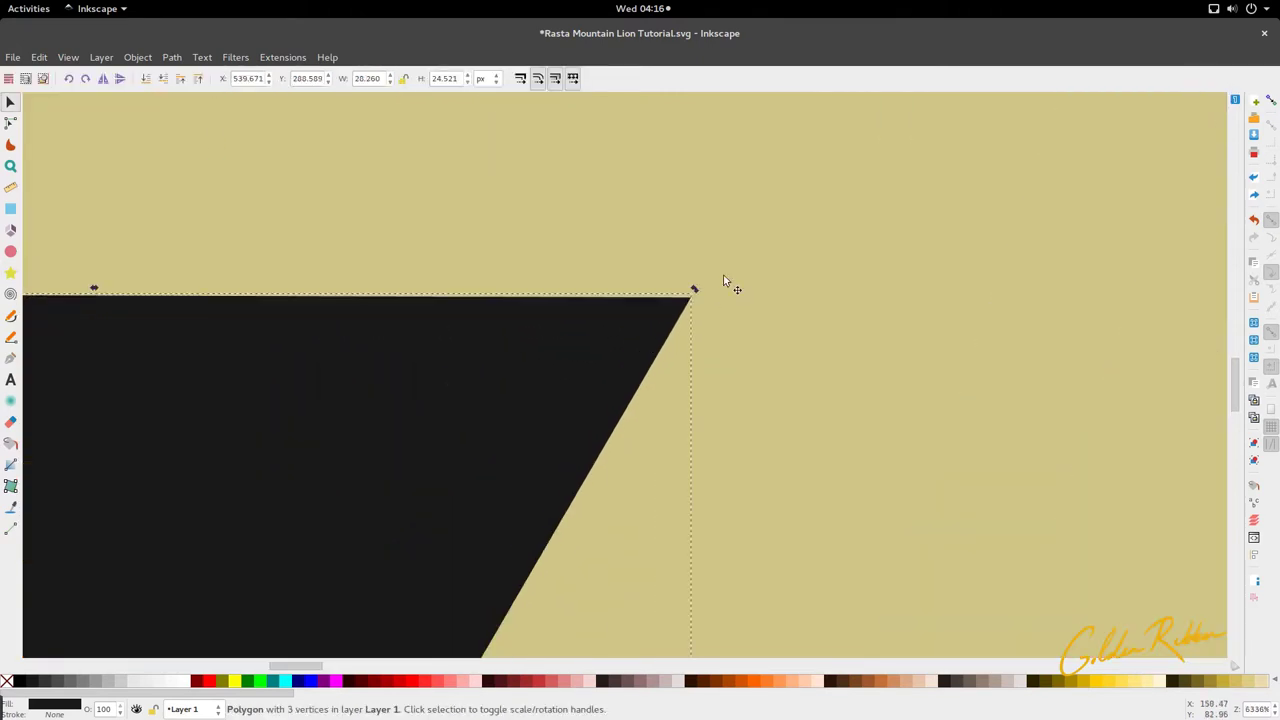
{"action": "left_click_drag", "start_coordinate": [700, 286], "coordinate": [694, 283]}
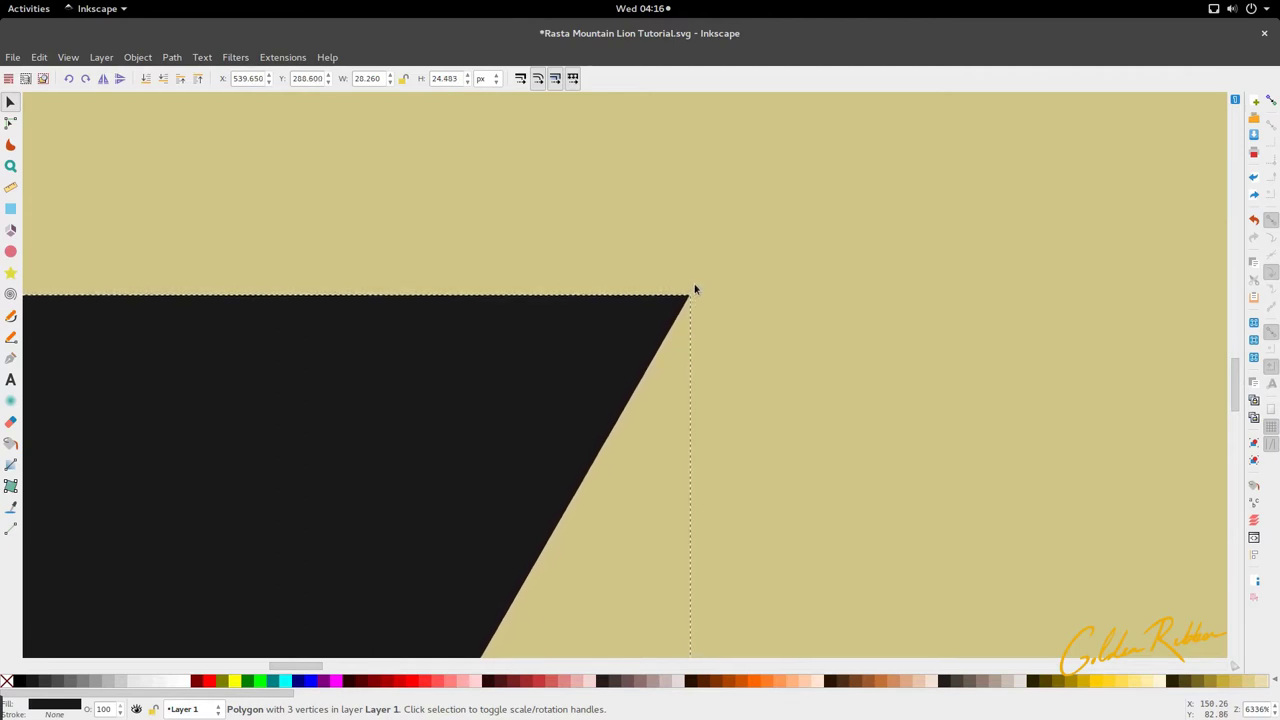
{"action": "scroll", "coordinate": [717, 289], "scroll_direction": "down", "scroll_amount": 7}
{"action": "left_click", "coordinate": [695, 421]}
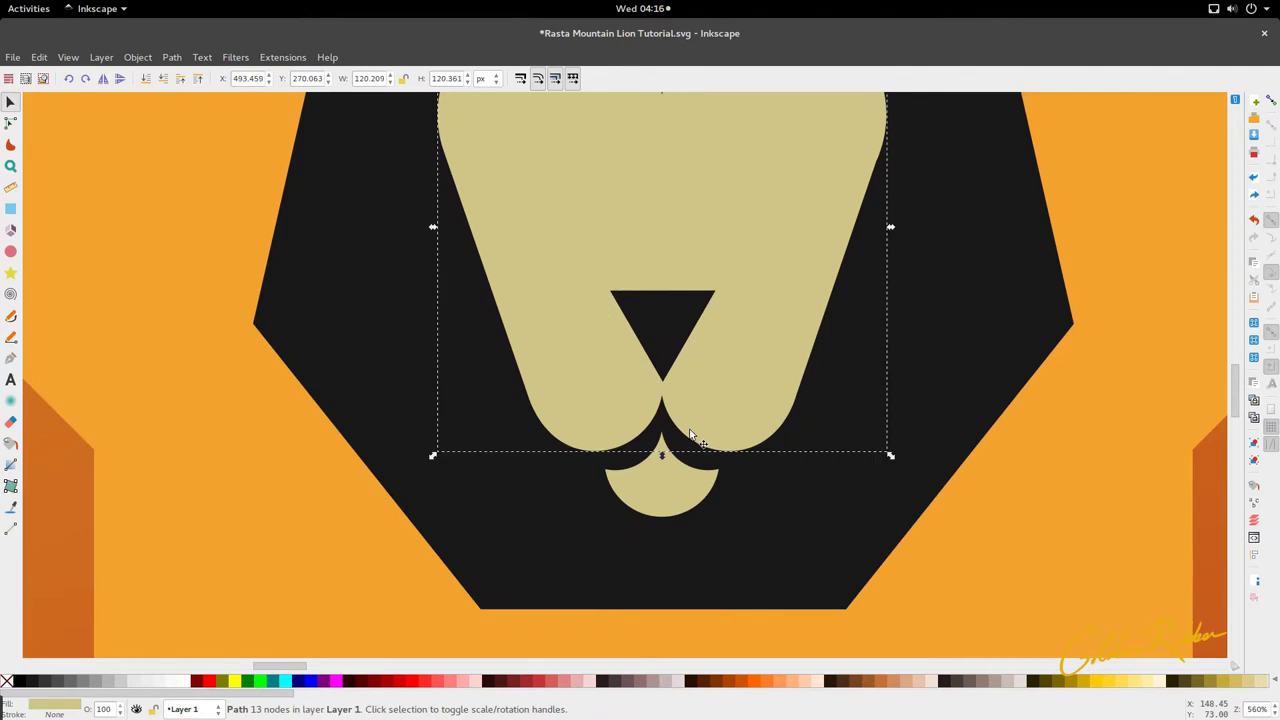
{"action": "scroll", "coordinate": [695, 421], "scroll_direction": "down", "scroll_amount": 3}
{"action": "scroll", "coordinate": [613, 312], "scroll_direction": "up", "scroll_amount": 2}
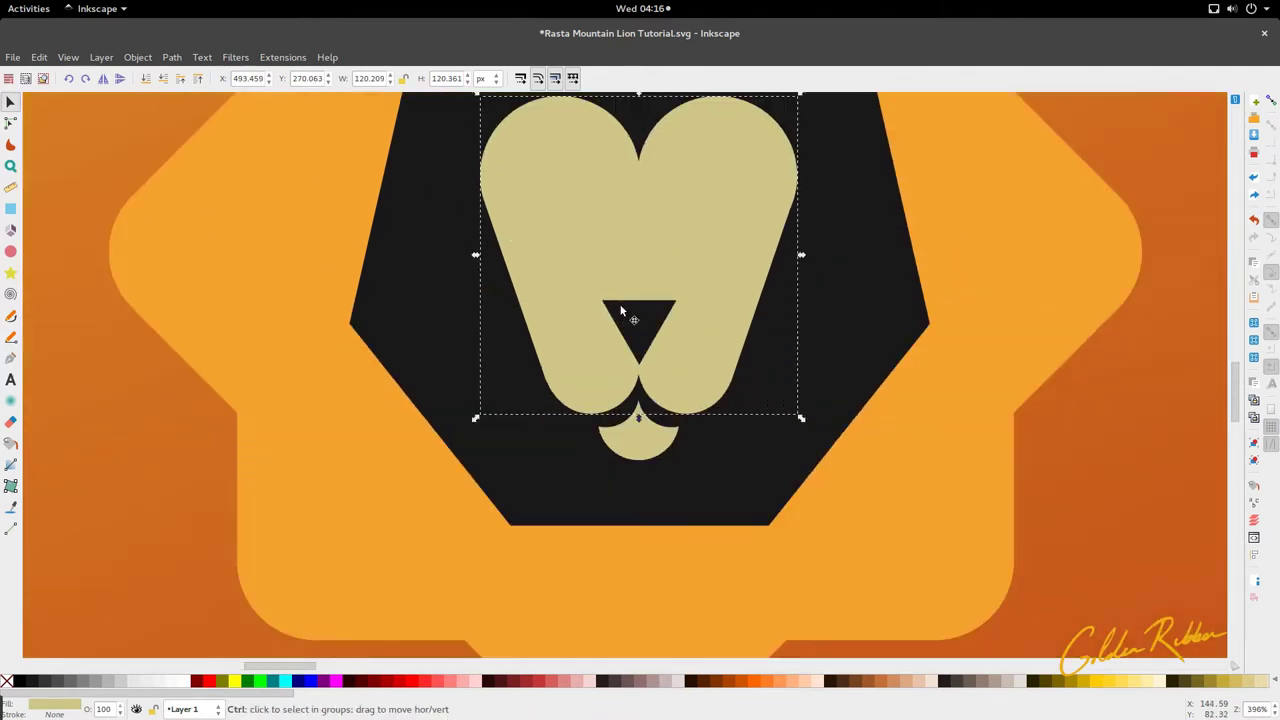
{"action": "left_click", "coordinate": [623, 314]}
{"action": "scroll", "coordinate": [621, 330], "scroll_direction": "up", "scroll_amount": 2}
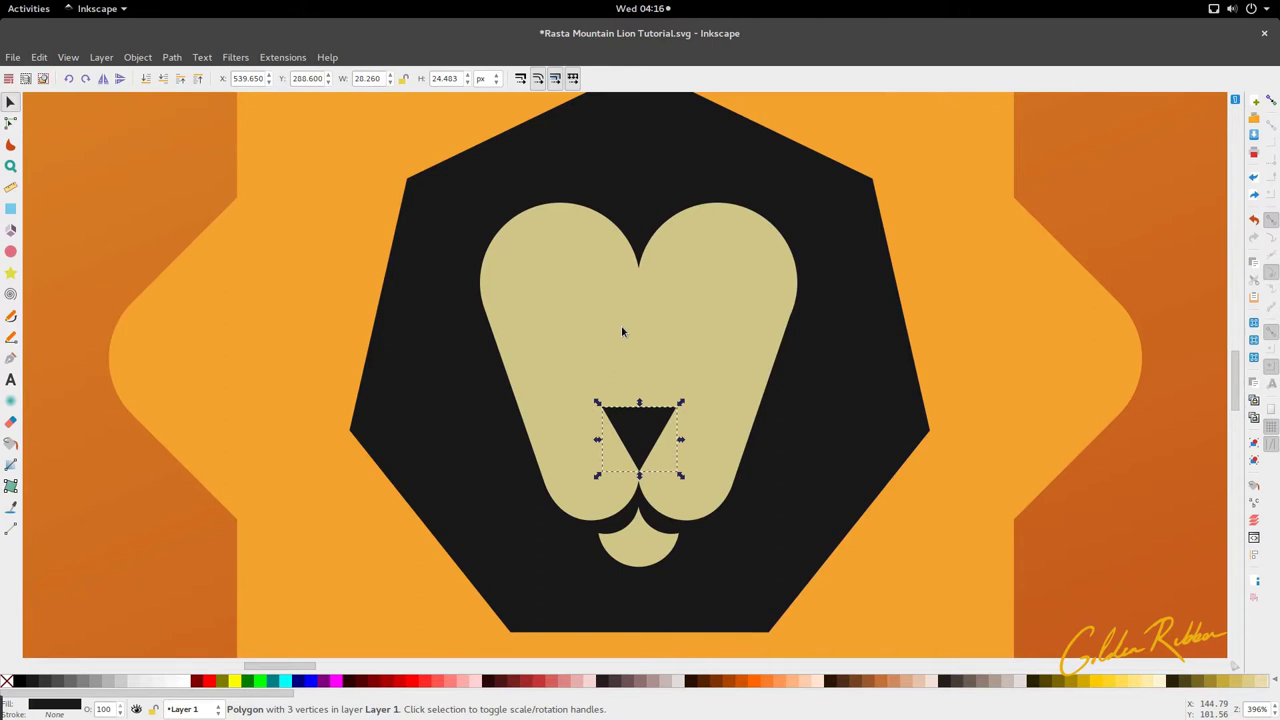
Draw a dark circle about 32 px in diameter for the eye on the left half of the muzzle, above the nose
{"action": "scroll", "coordinate": [274, 300], "scroll_direction": "right", "scroll_amount": 3}
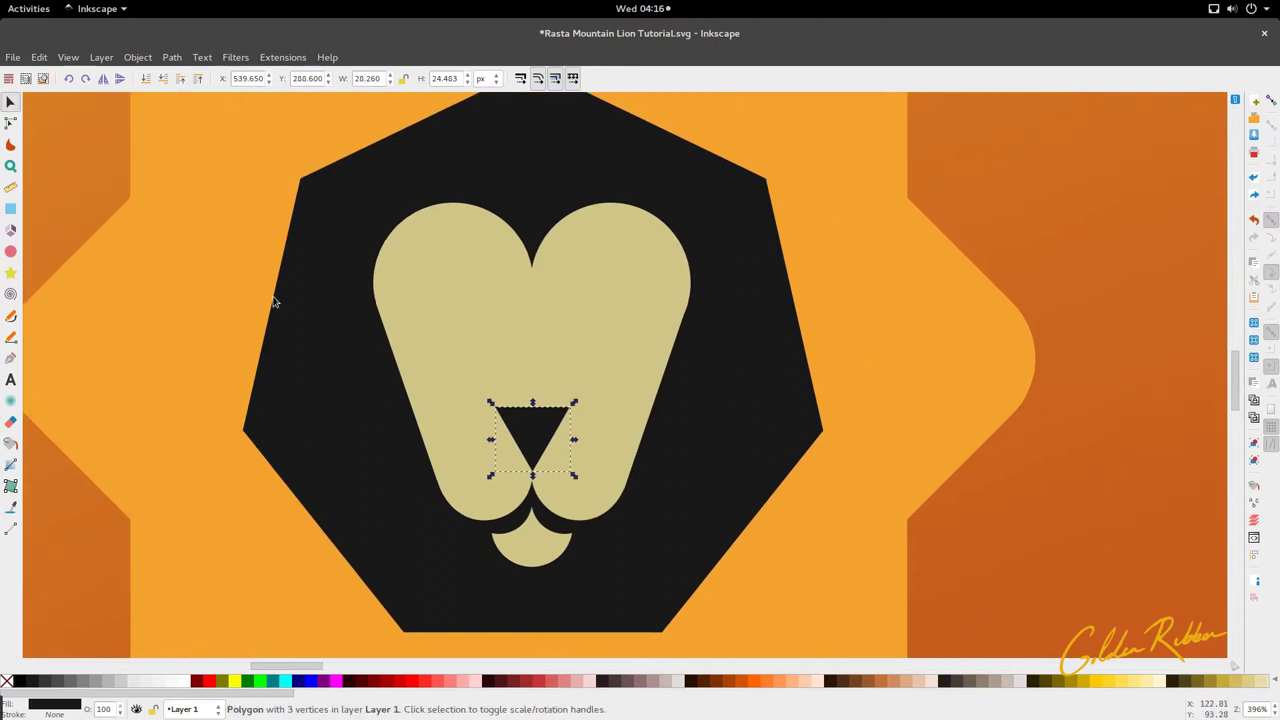
{"action": "left_click", "coordinate": [11, 252]}
{"action": "left_click_drag", "start_coordinate": [461, 318], "coordinate": [604, 349]}
Try placing a duplicate of the dark eye circle on the right half of the muzzle
{"action": "key", "text": "s"}
{"action": "key", "text": "ctrl+d"}
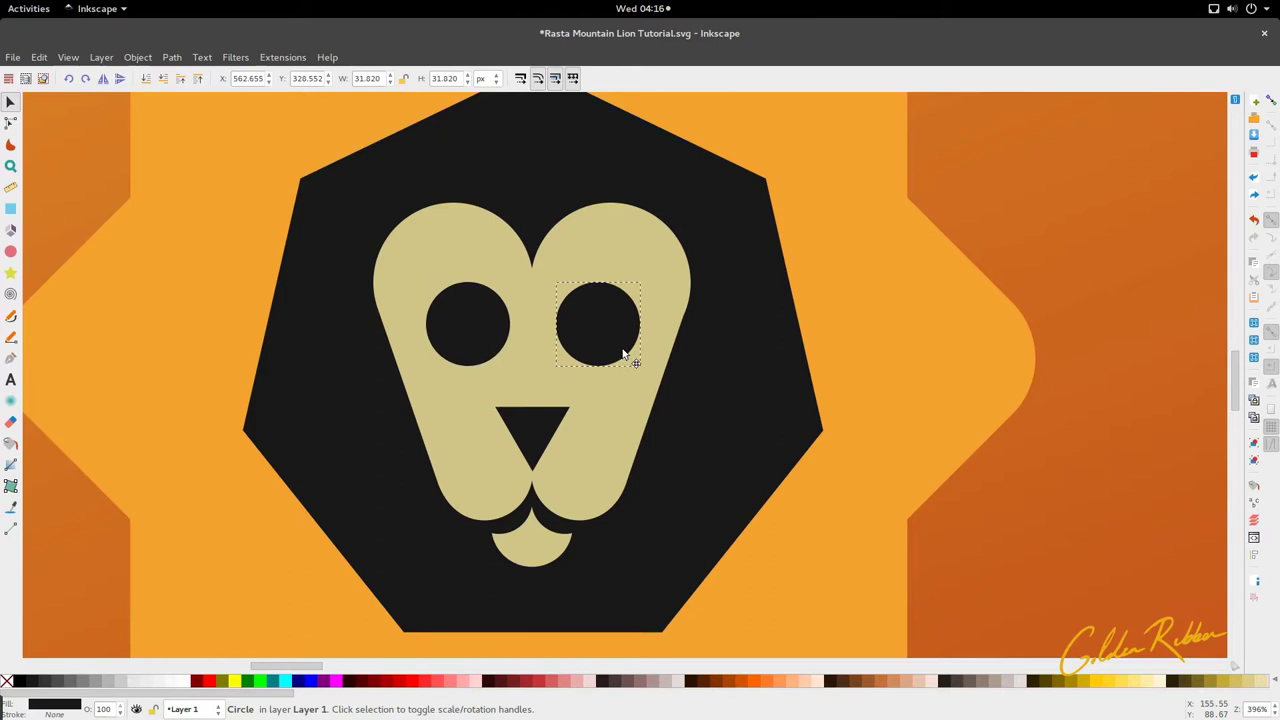
{"action": "key", "text": "ctrl+z"}
{"action": "key", "text": "ctrl+z"}
Draw a closed four-point path about 32 by 11 px over the eye circle's lower part, with its upper edge sloping down toward the nose
{"action": "scroll", "coordinate": [502, 359], "scroll_direction": "up", "scroll_amount": 3}
{"action": "scroll", "coordinate": [440, 357], "scroll_direction": "up", "scroll_amount": 1}
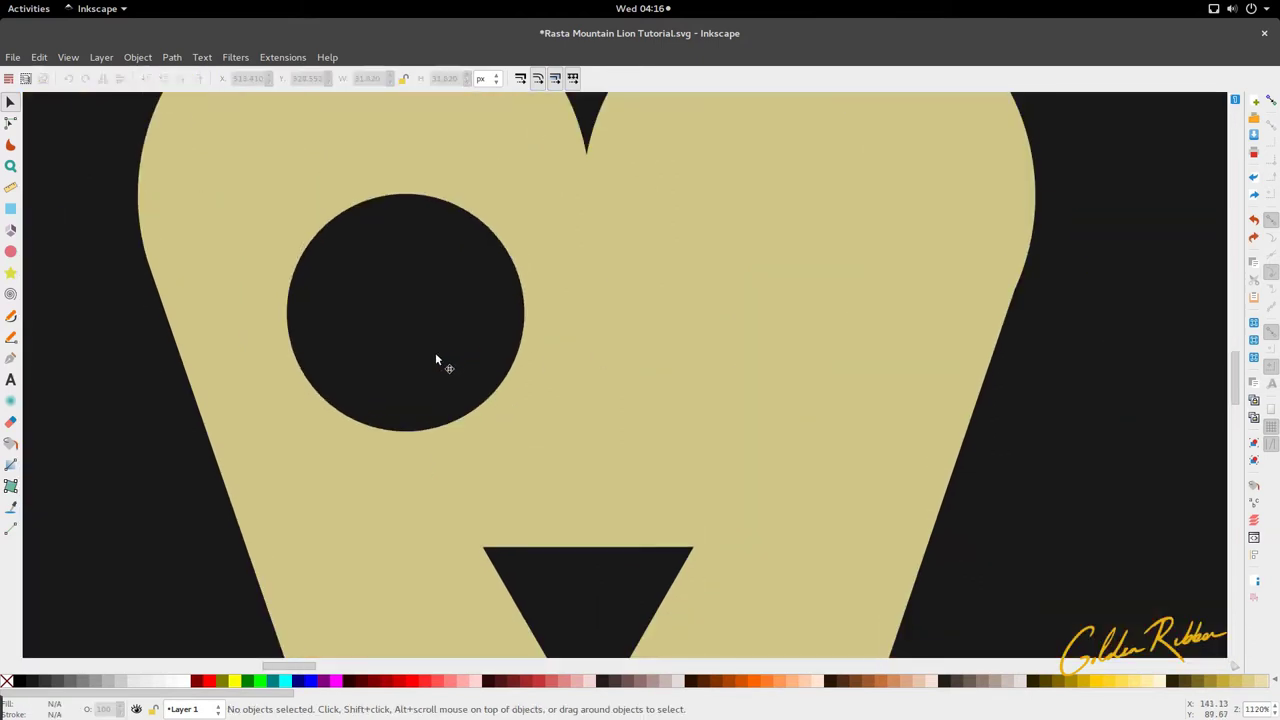
{"action": "left_click", "coordinate": [437, 357]}
{"action": "scroll", "coordinate": [437, 357], "scroll_direction": "down", "scroll_amount": 2}
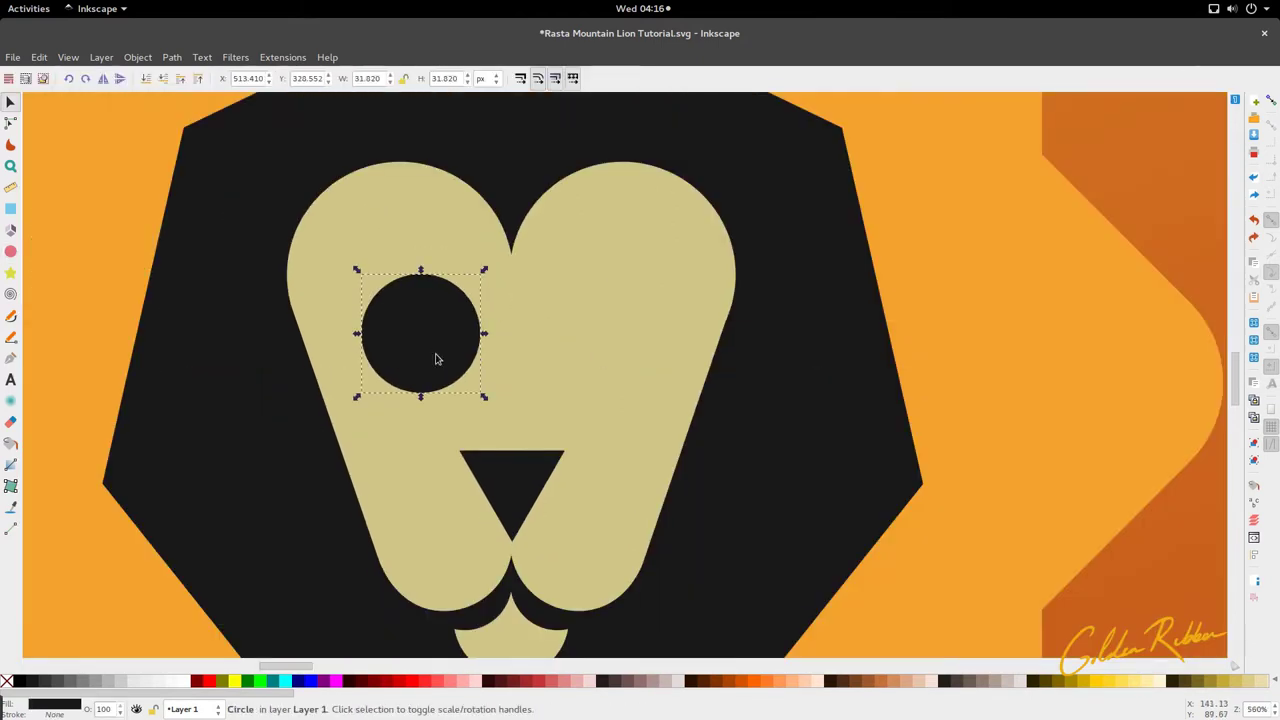
{"action": "left_click", "coordinate": [11, 337]}
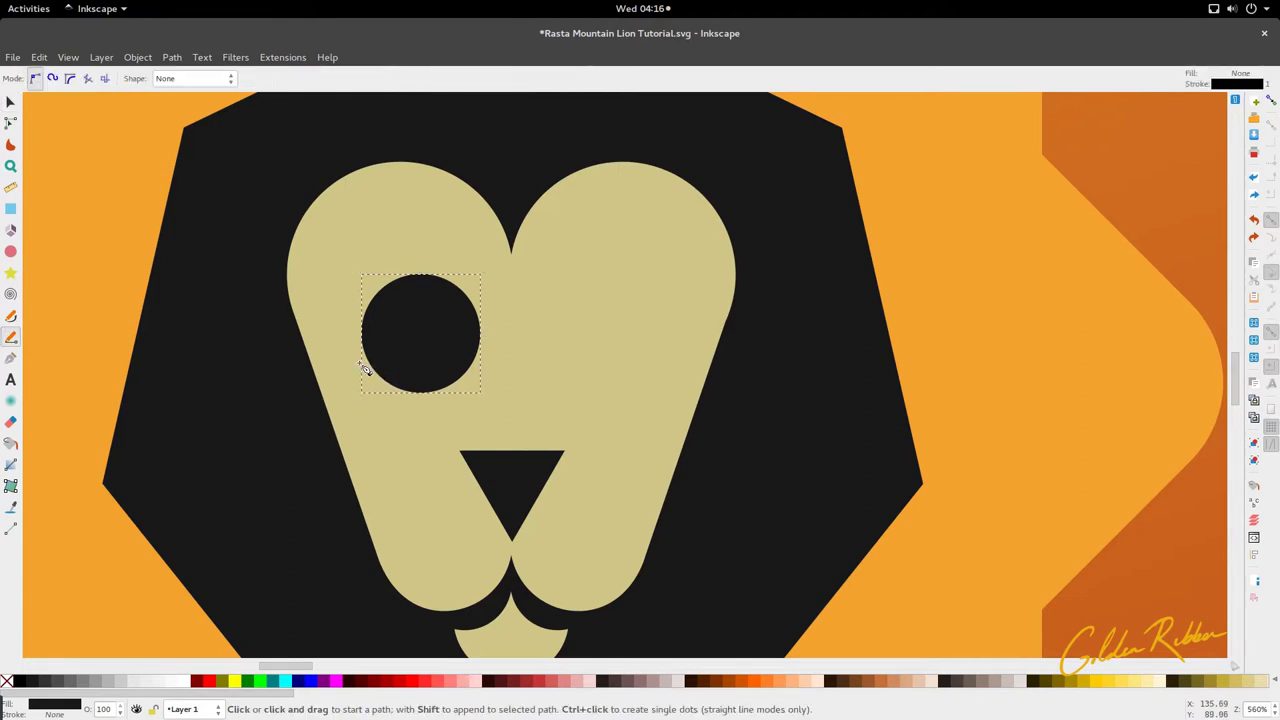
{"action": "left_click", "coordinate": [359, 358]}
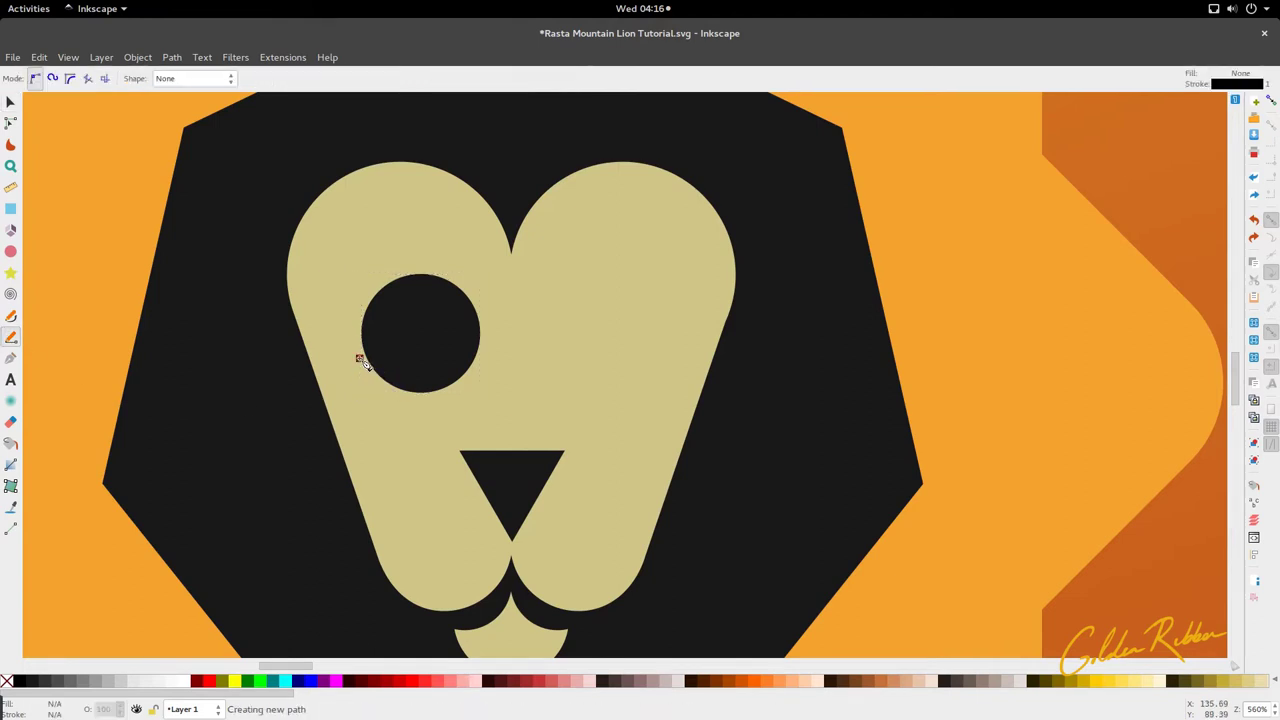
{"action": "left_click", "coordinate": [473, 370]}
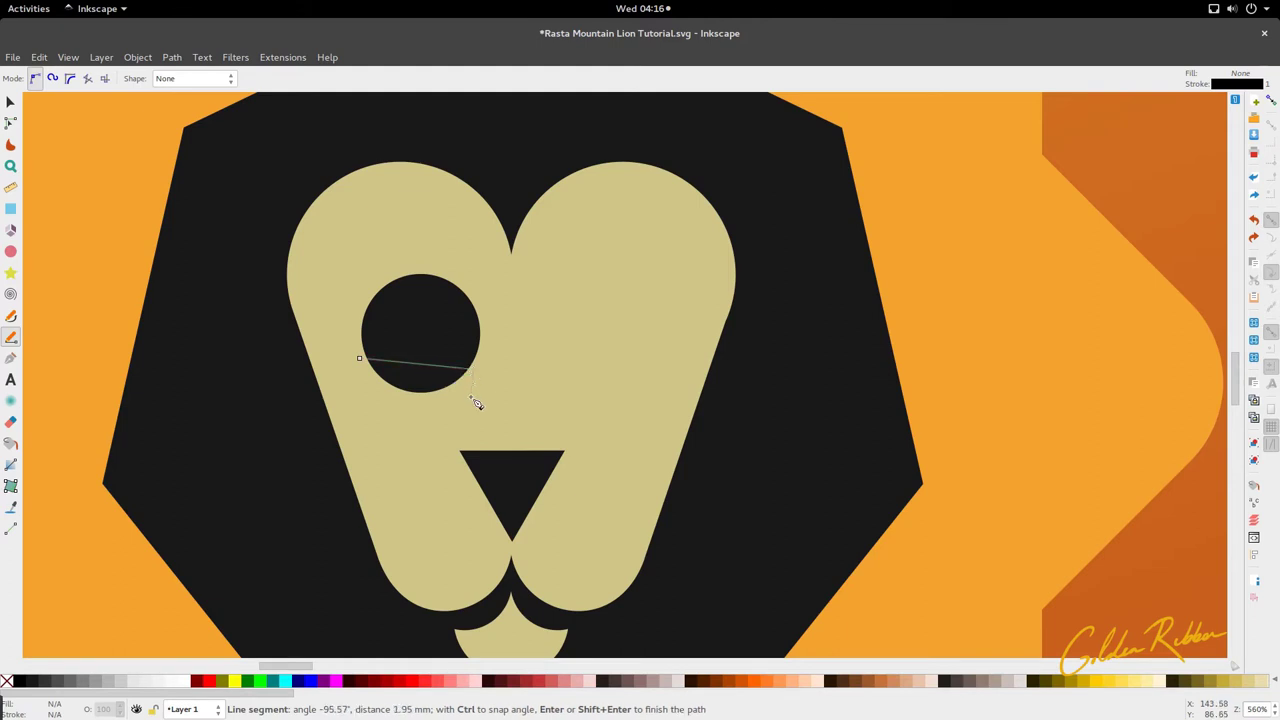
{"action": "left_click", "coordinate": [365, 360]}
{"action": "key", "text": "a"}
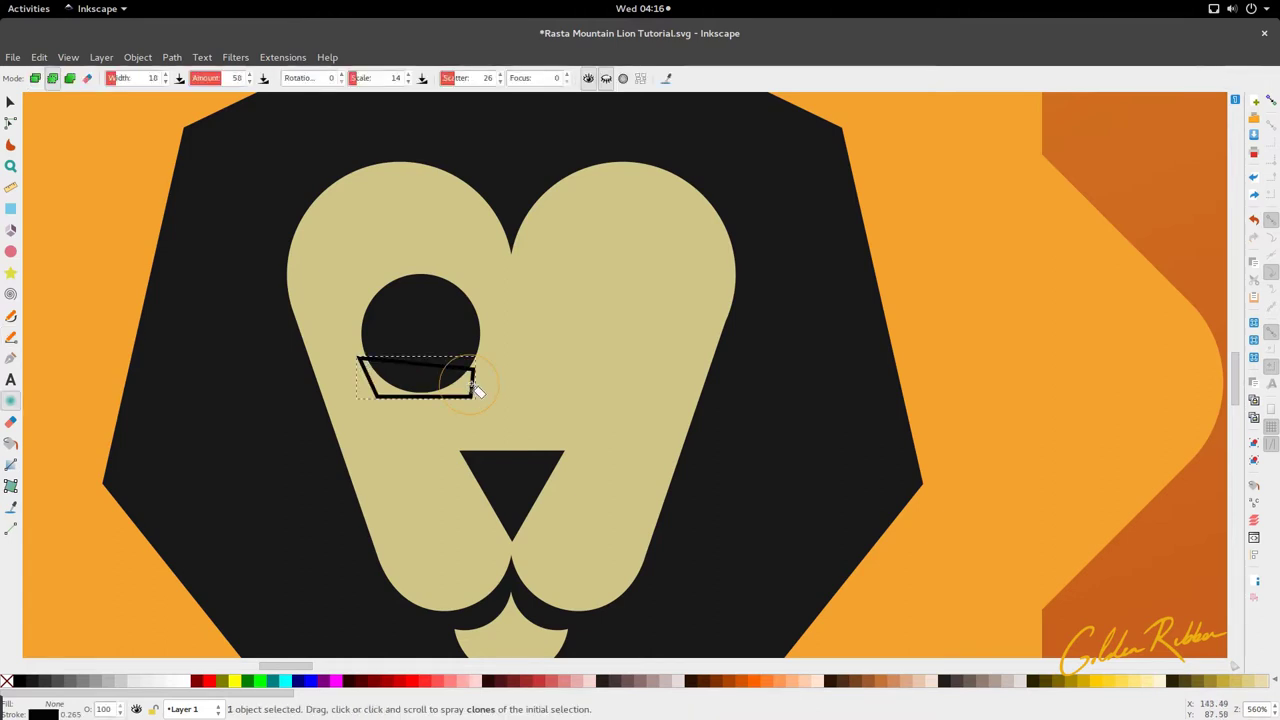
{"action": "key", "text": "s"}
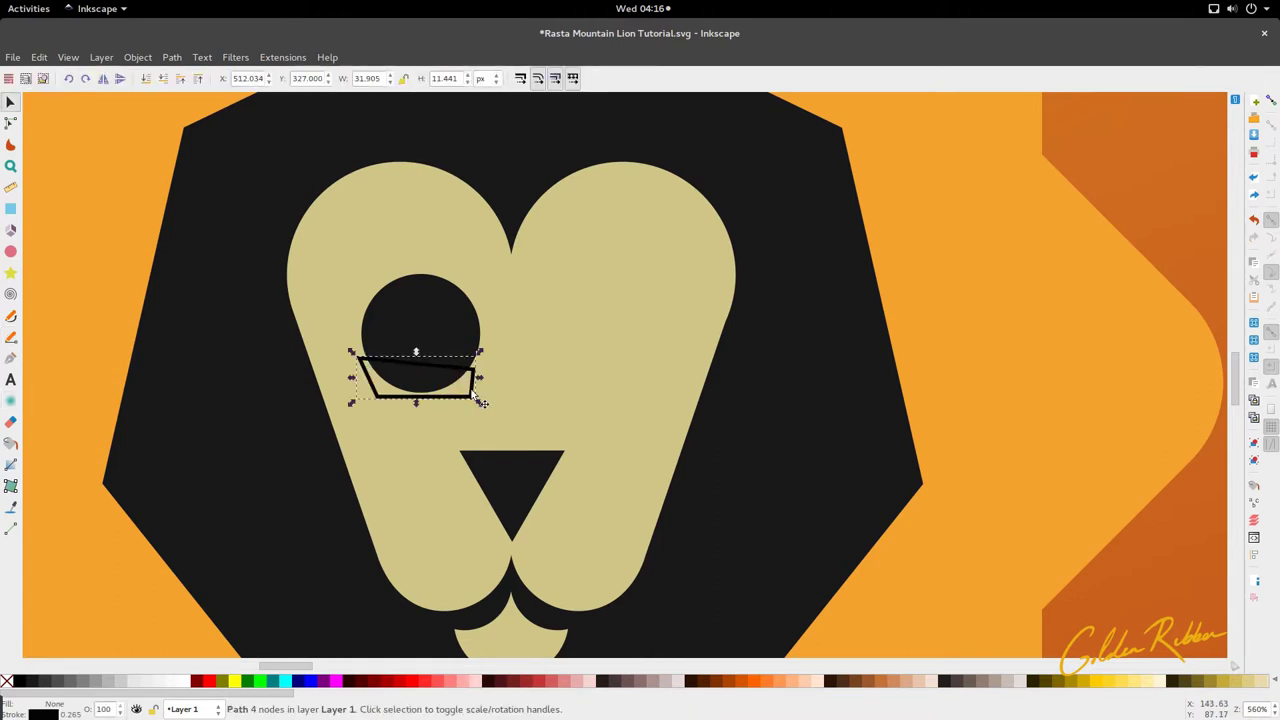
Intersect the four-point path with the eye circle to leave only a half-closed eye shape
{"action": "left_click", "coordinate": [446, 329], "text": "shift"}
{"action": "left_click", "coordinate": [176, 58]}
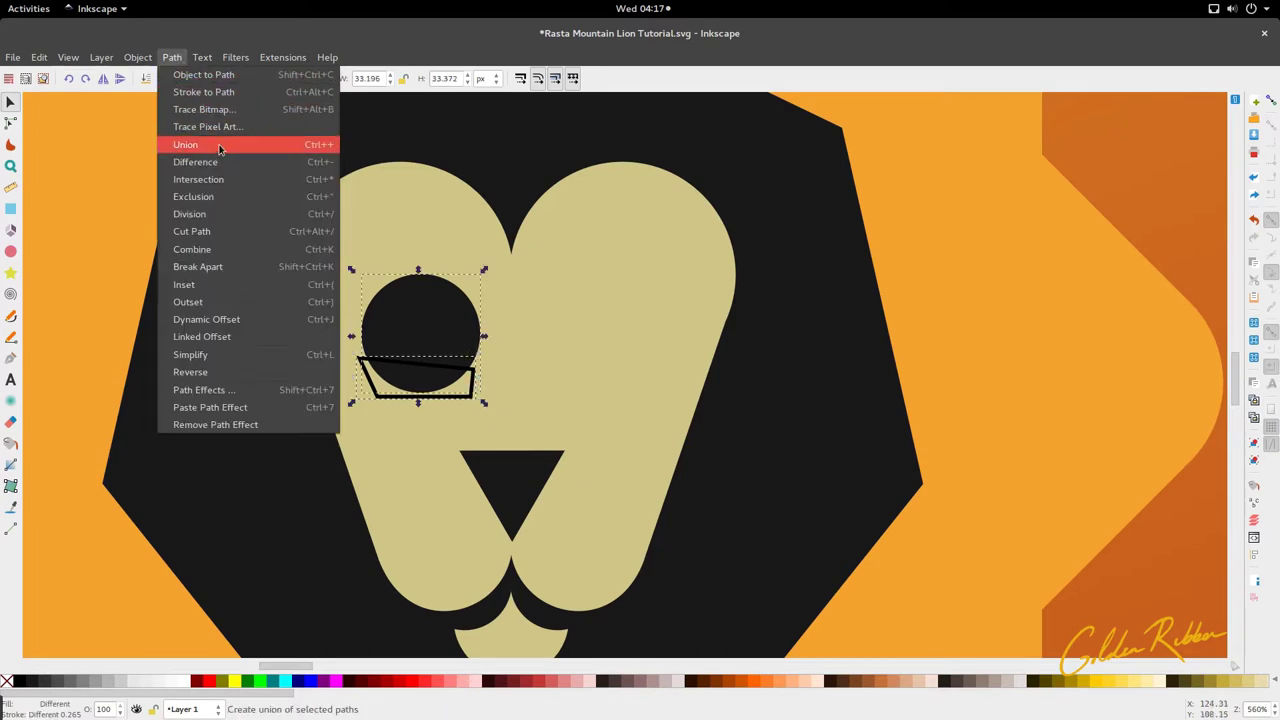
{"action": "left_click", "coordinate": [220, 182]}
{"action": "left_click", "coordinate": [297, 390]}
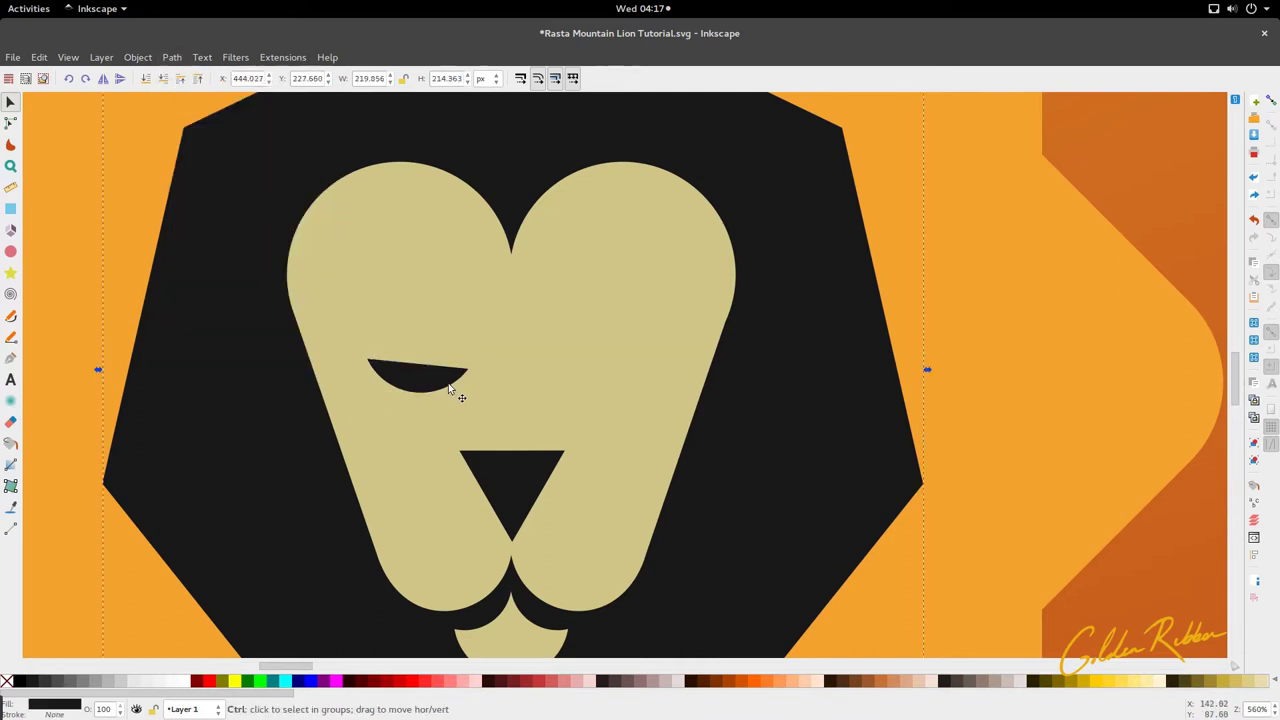
Move the half-closed eye up and slightly inward on the muzzle
{"action": "scroll", "coordinate": [449, 388], "scroll_direction": "down", "scroll_amount": 2}
{"action": "scroll", "coordinate": [449, 388], "scroll_direction": "up", "scroll_amount": 2}
{"action": "left_click_drag", "start_coordinate": [456, 390], "coordinate": [459, 345]}
{"action": "key", "text": "n"}
{"action": "scroll", "coordinate": [462, 352], "scroll_direction": "up", "scroll_amount": 3}
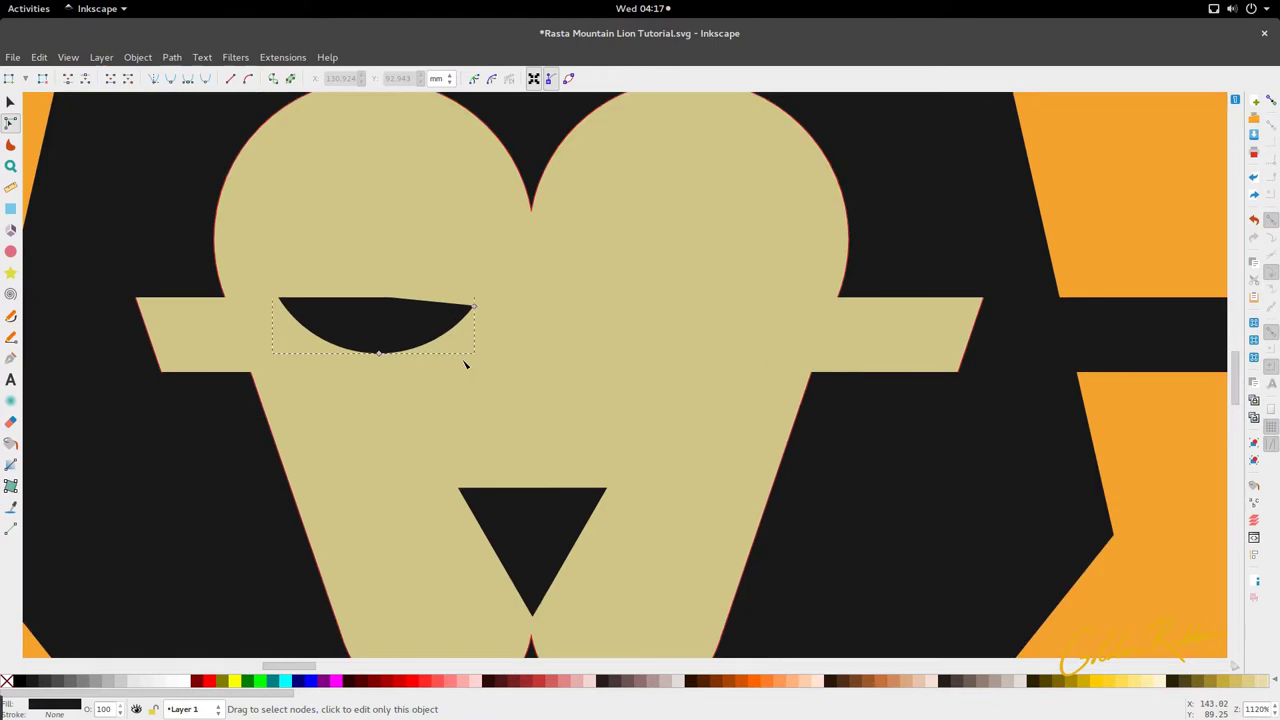
Draw a closed angular path from the eye's inner corner, with a narrow vertical strip hanging down and its upper part overlapping the eye
{"action": "key", "text": "b"}
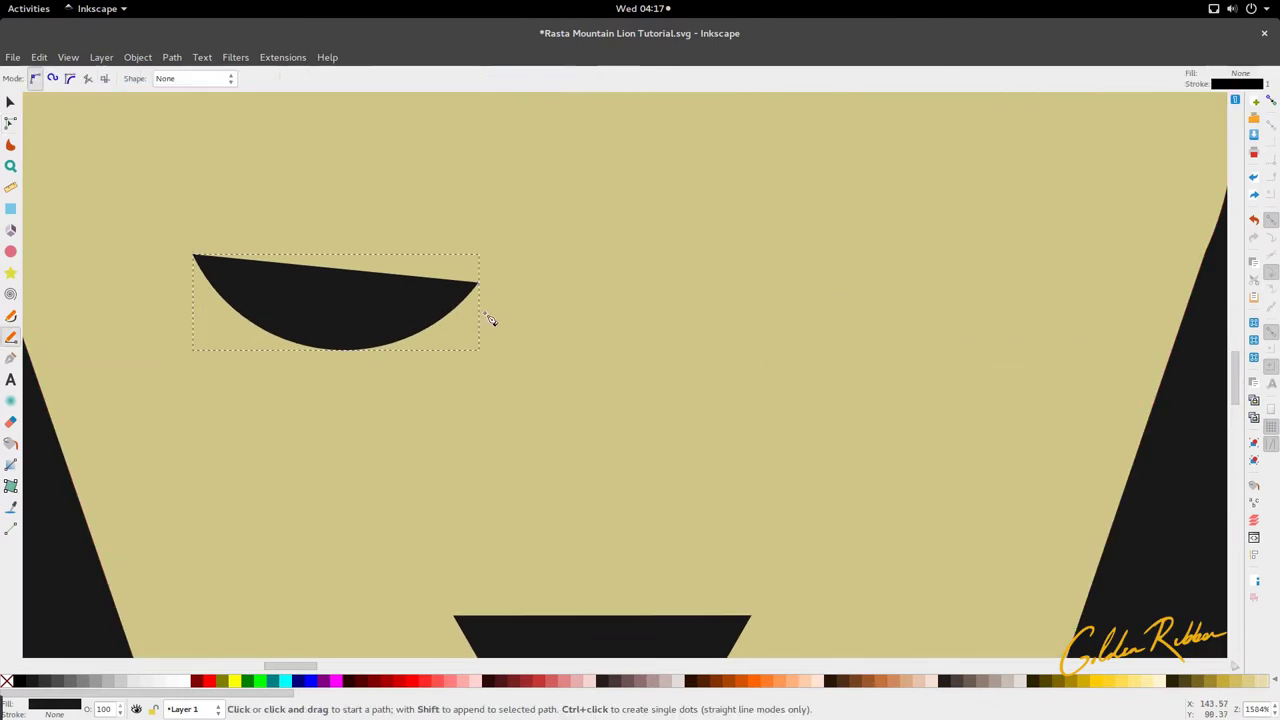
{"action": "scroll", "coordinate": [481, 293], "scroll_direction": "up", "scroll_amount": 4}
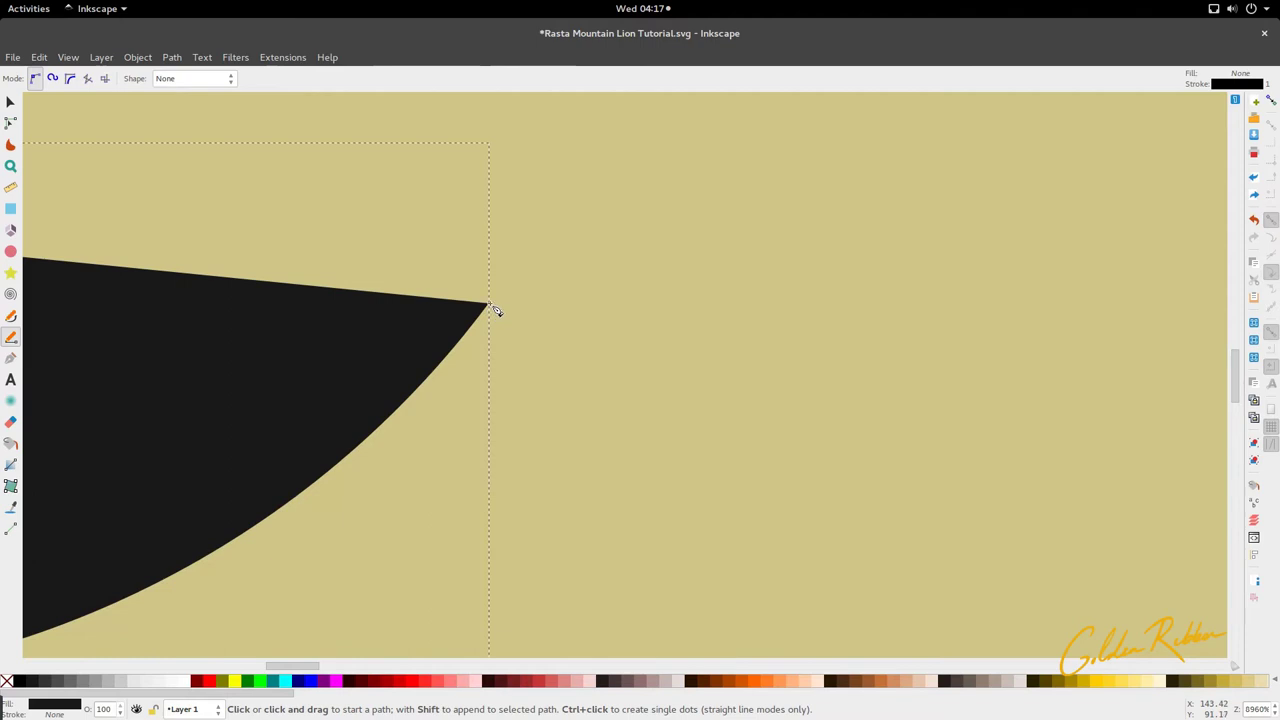
{"action": "left_click", "coordinate": [489, 304]}
{"action": "scroll", "coordinate": [493, 332], "scroll_direction": "down", "scroll_amount": 4}
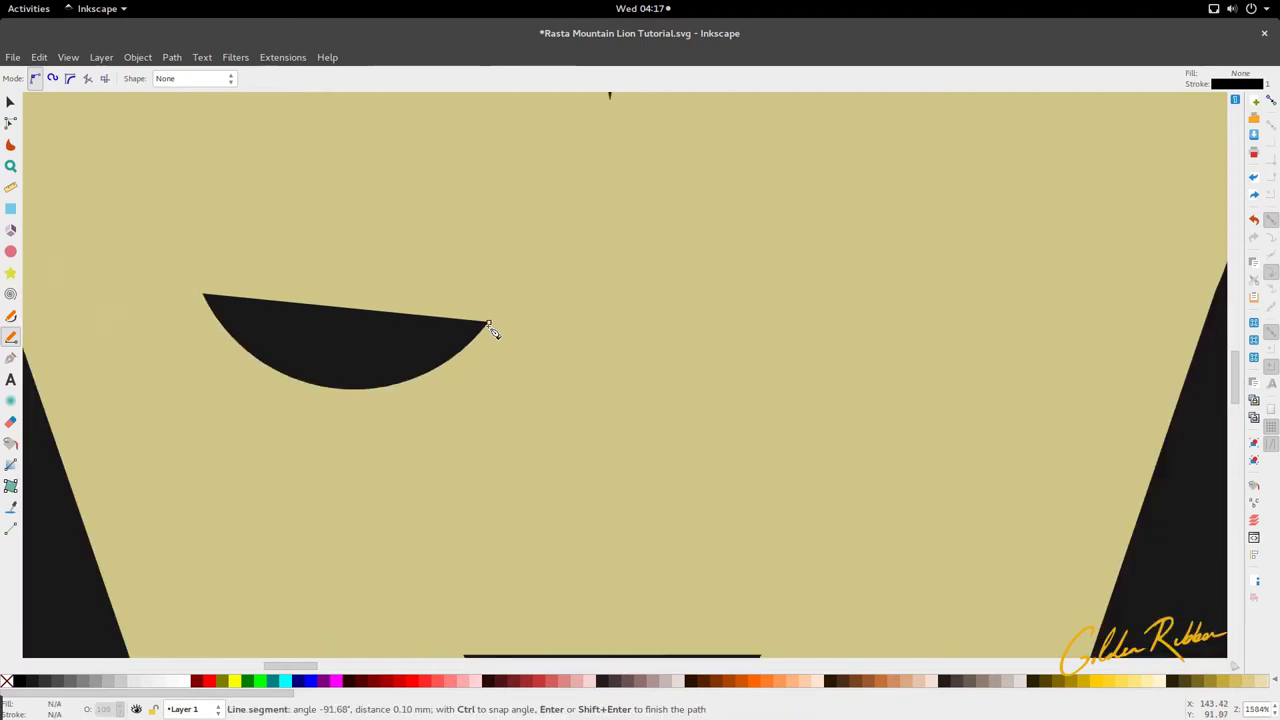
{"action": "left_click", "coordinate": [489, 461]}
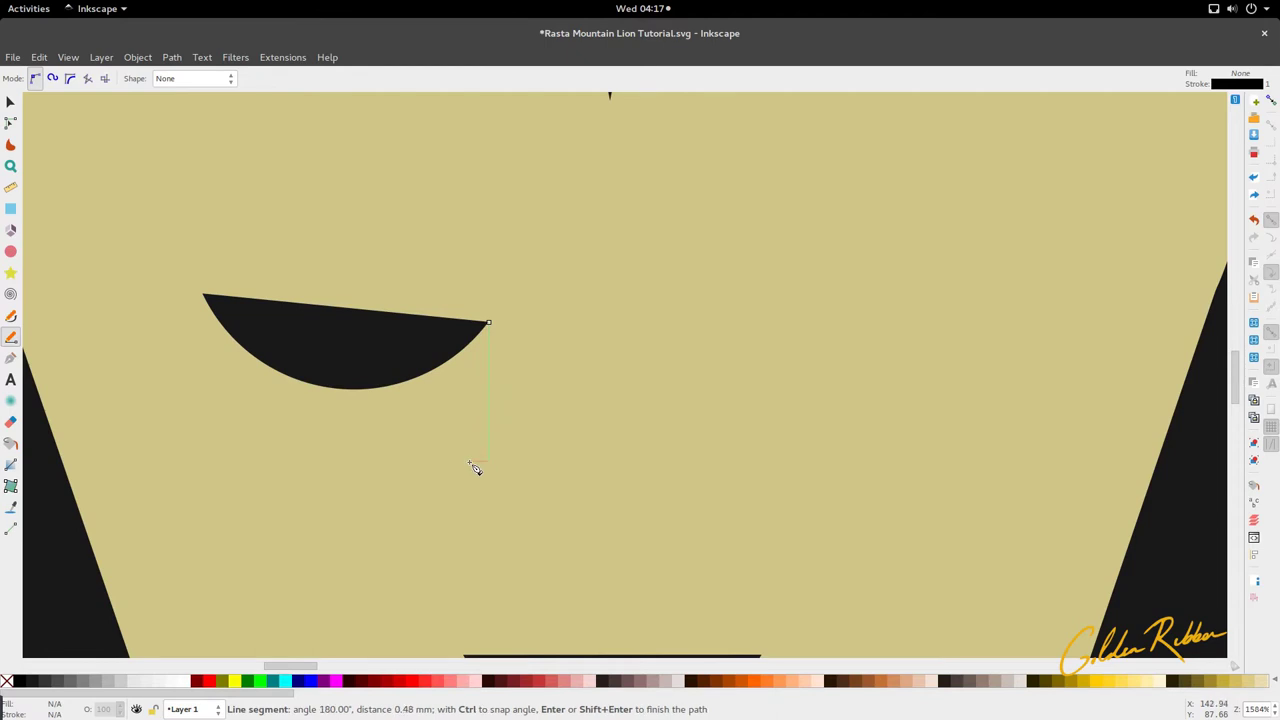
{"action": "left_click", "coordinate": [470, 462]}
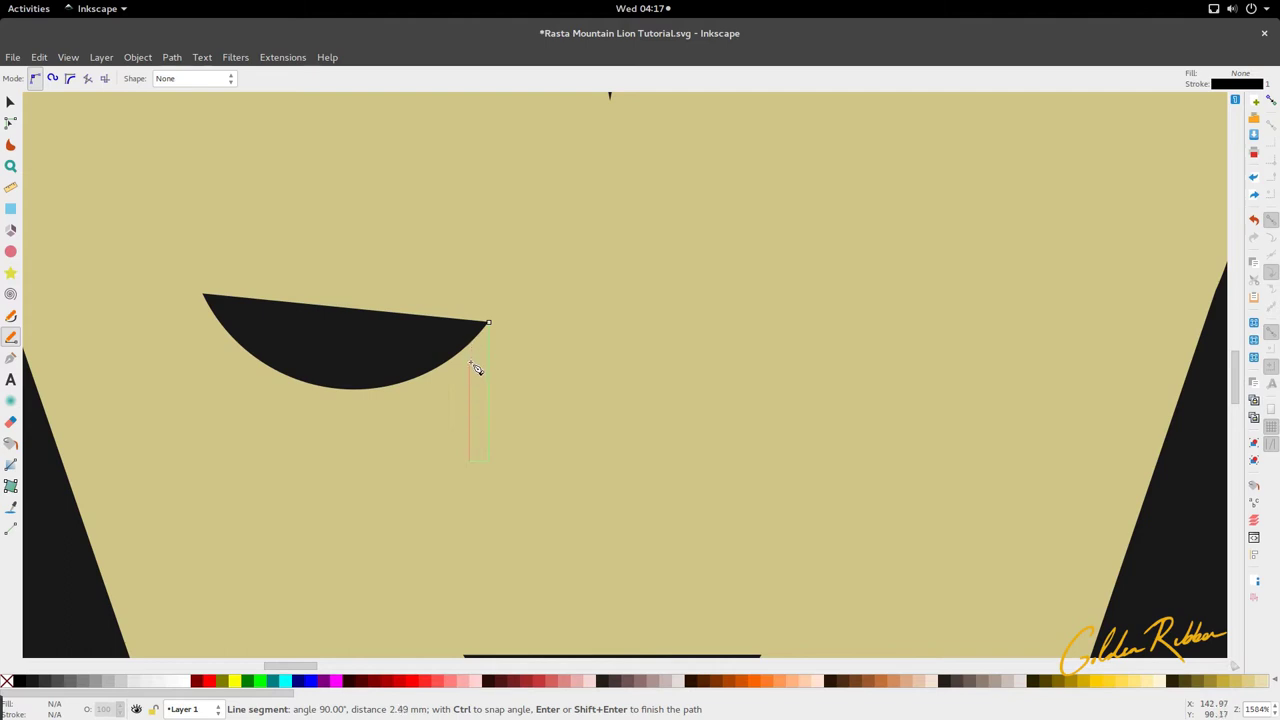
{"action": "left_click", "coordinate": [470, 380]}
{"action": "left_click", "coordinate": [411, 378]}
{"action": "left_click", "coordinate": [489, 322]}
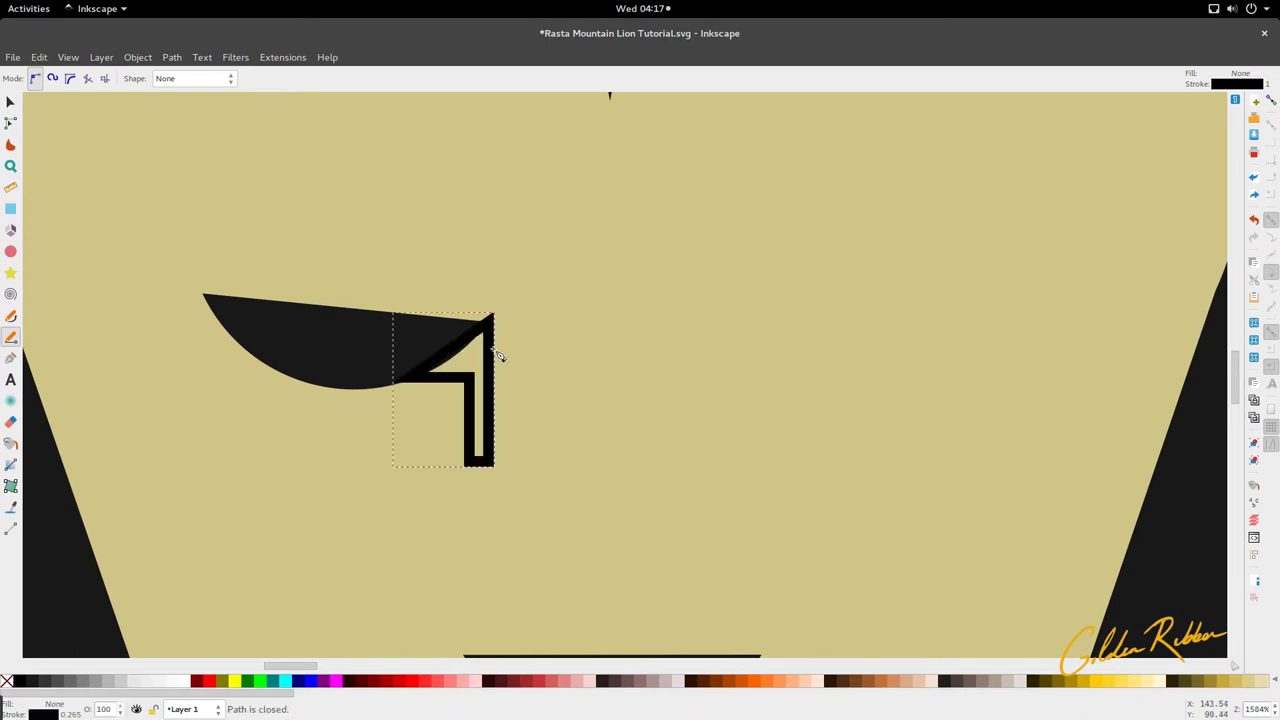
Give the angular inner-corner path the eye's dark fill with no stroke
{"action": "key", "text": "d"}
{"action": "left_click", "coordinate": [408, 334]}
{"action": "key", "text": "s"}
{"action": "scroll", "coordinate": [452, 306], "scroll_direction": "down", "scroll_amount": 3}
{"action": "key", "text": "End"}
{"action": "left_click", "coordinate": [294, 438]}
Unite the half-closed eye and the angular inner-corner shape into one path
{"action": "scroll", "coordinate": [479, 291], "scroll_direction": "up", "scroll_amount": 2}
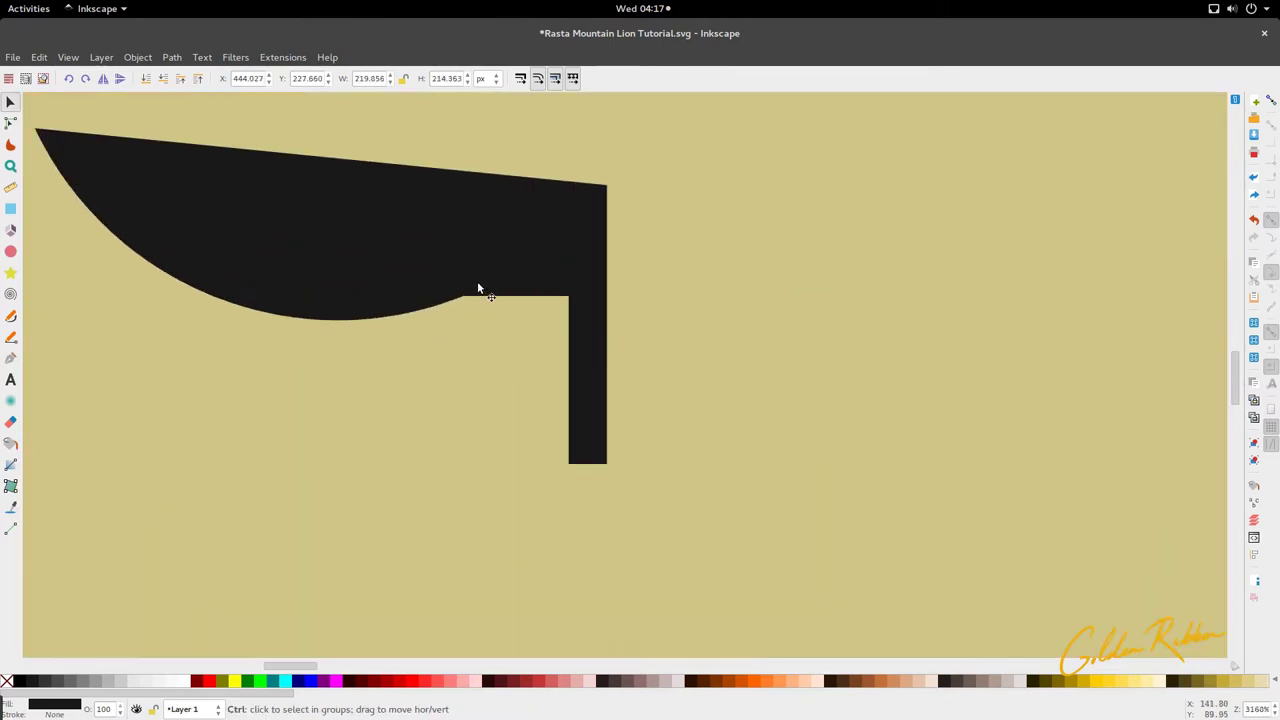
{"action": "key", "text": "n"}
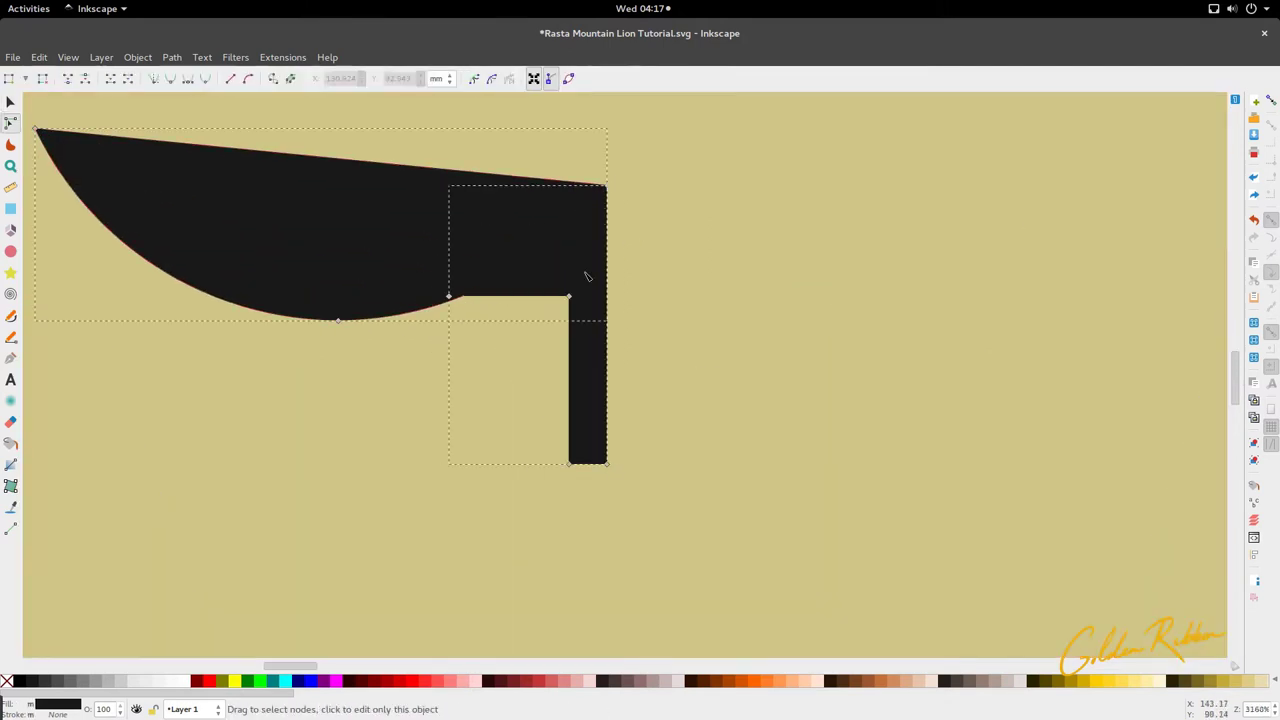
{"action": "scroll", "coordinate": [580, 338], "scroll_direction": "down", "scroll_amount": 6}
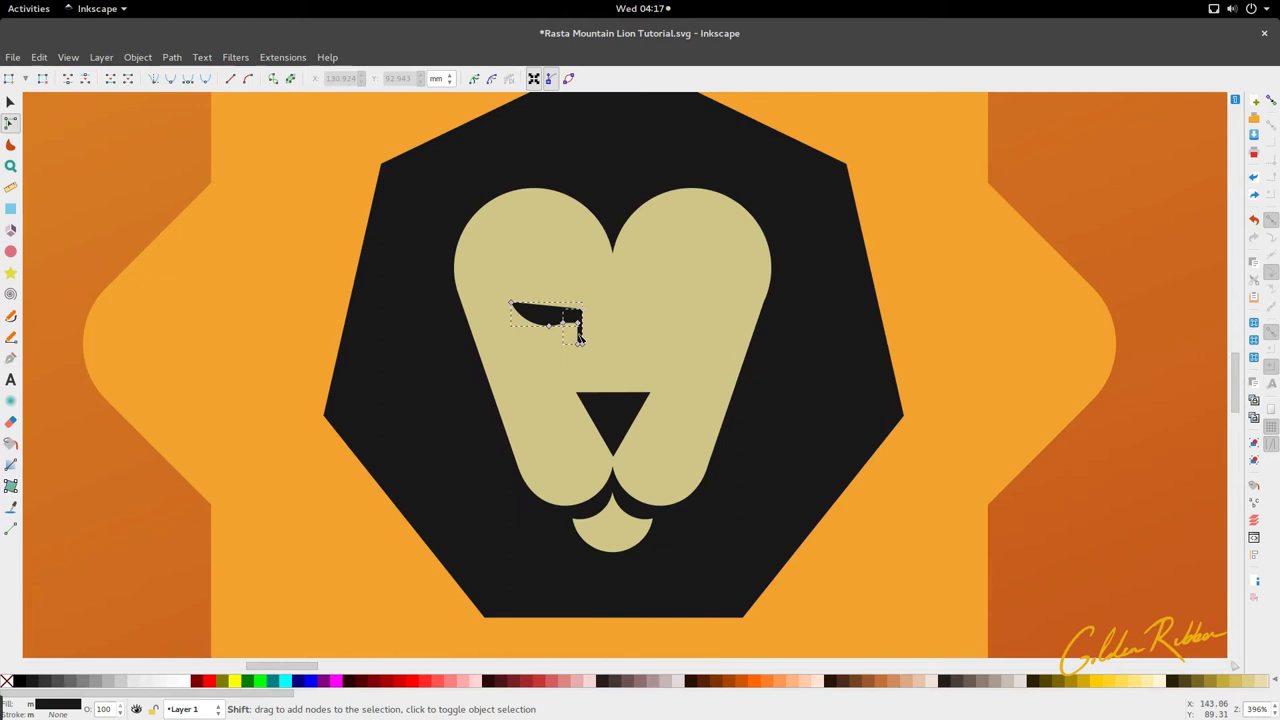
{"action": "key", "text": "s"}
{"action": "scroll", "coordinate": [580, 335], "scroll_direction": "down", "scroll_amount": 3}
{"action": "key", "text": "n"}
{"action": "scroll", "coordinate": [588, 370], "scroll_direction": "up", "scroll_amount": 5}
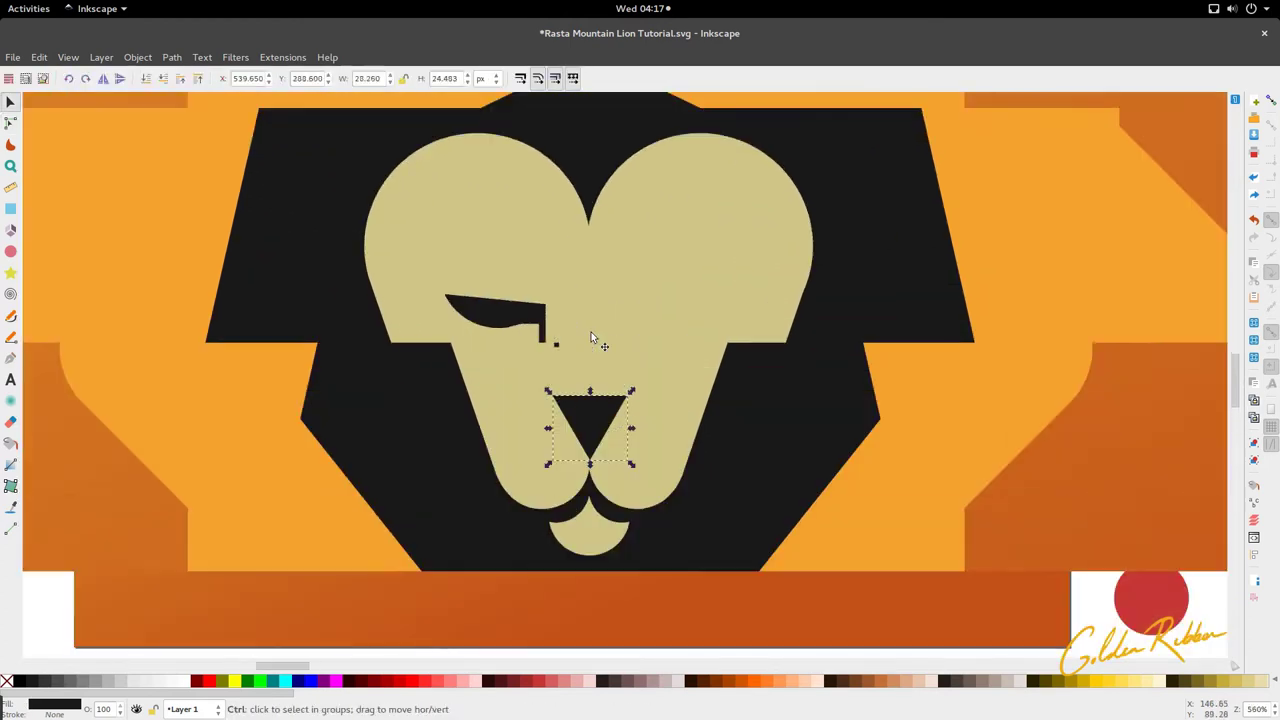
Taper the narrow strip below the eye's inner corner by moving its lower outer node slightly inward
{"action": "scroll", "coordinate": [552, 340], "scroll_direction": "up", "scroll_amount": 3}
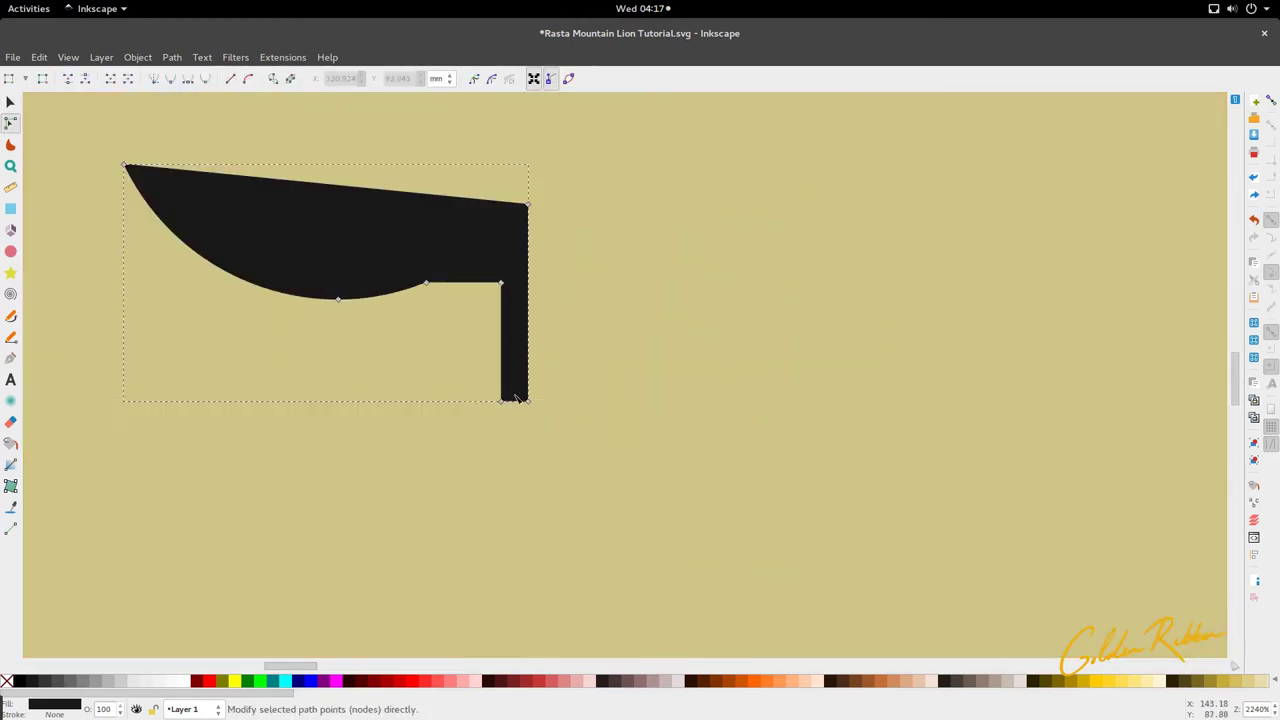
{"action": "left_click_drag", "start_coordinate": [502, 402], "coordinate": [507, 404]}
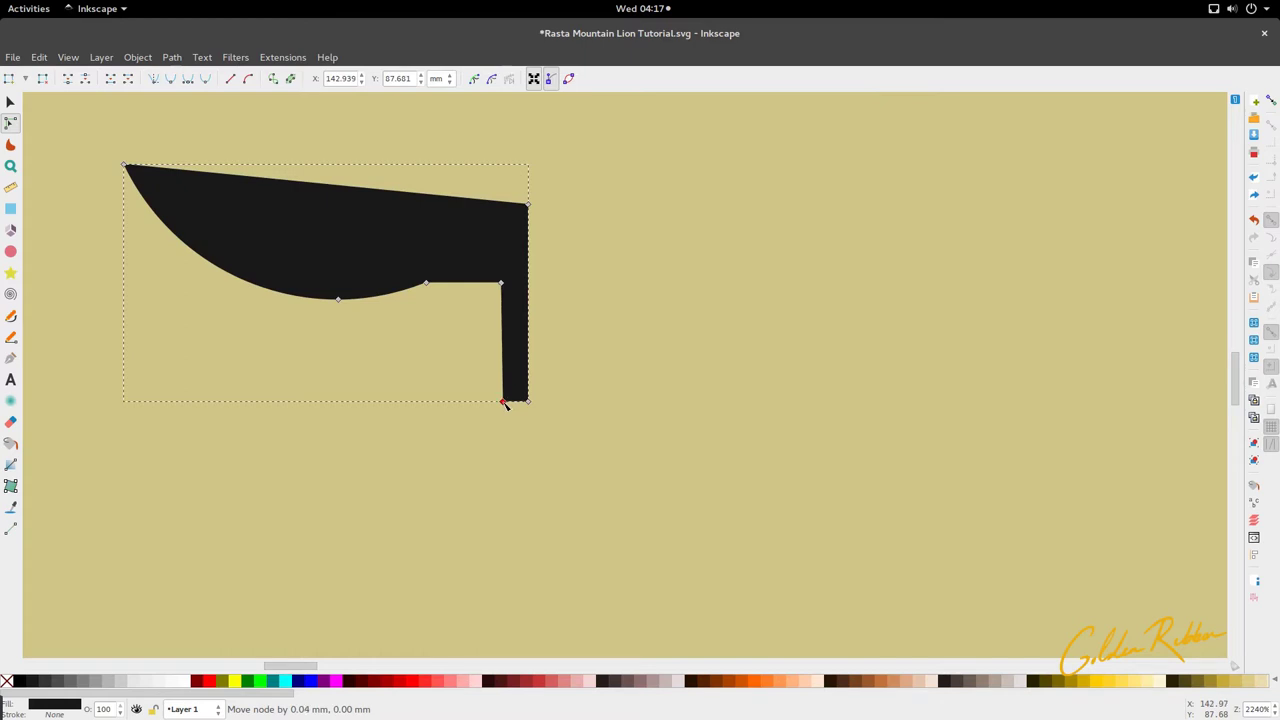
{"action": "key", "text": "s"}
Duplicate the finished eye, flip the copy horizontally and place it symmetrically on the other side of the face
{"action": "scroll", "coordinate": [478, 319], "scroll_direction": "down", "scroll_amount": 7}
{"action": "key", "text": "ctrl+d"}
{"action": "left_click_drag", "start_coordinate": [472, 303], "coordinate": [530, 312]}
{"action": "left_click", "coordinate": [103, 79]}
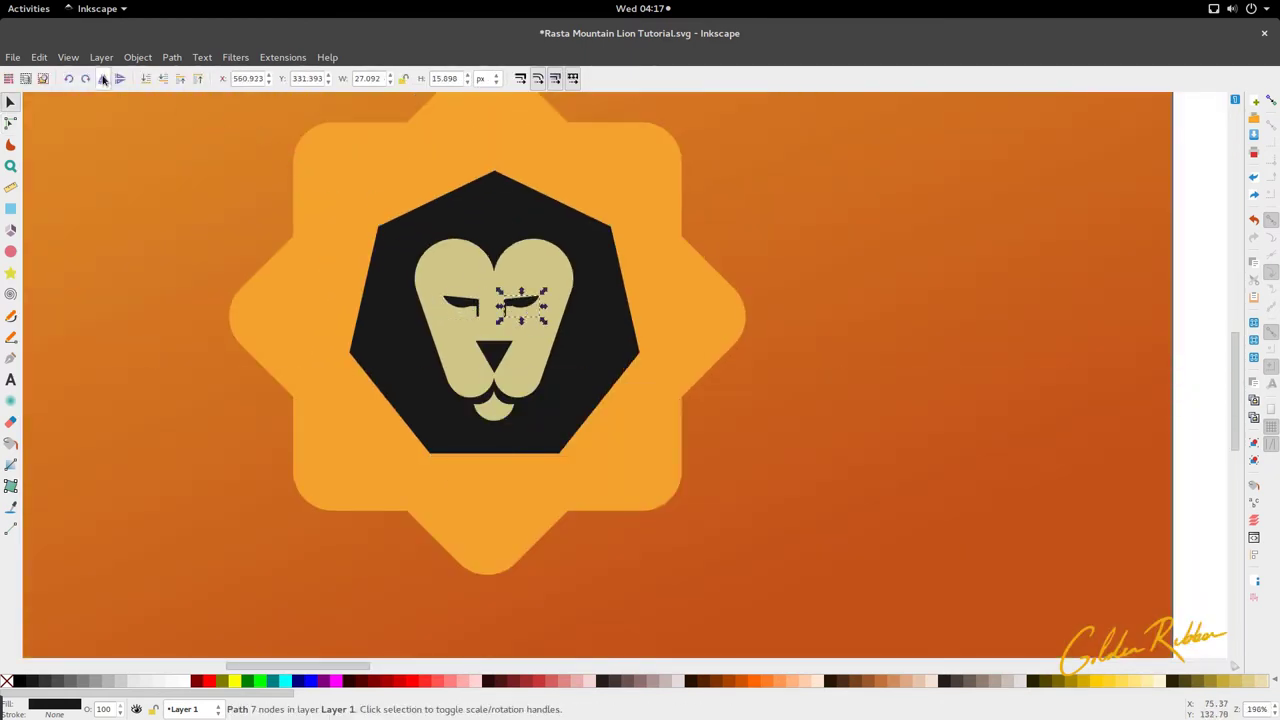
{"action": "key", "text": "ctrl+z"}
{"action": "left_click", "coordinate": [507, 297]}
{"action": "left_click", "coordinate": [104, 79]}
{"action": "scroll", "coordinate": [520, 316], "scroll_direction": "up", "scroll_amount": 3}
{"action": "left_click_drag", "start_coordinate": [520, 304], "coordinate": [540, 288]}
{"action": "scroll", "coordinate": [443, 314], "scroll_direction": "down", "scroll_amount": 4}
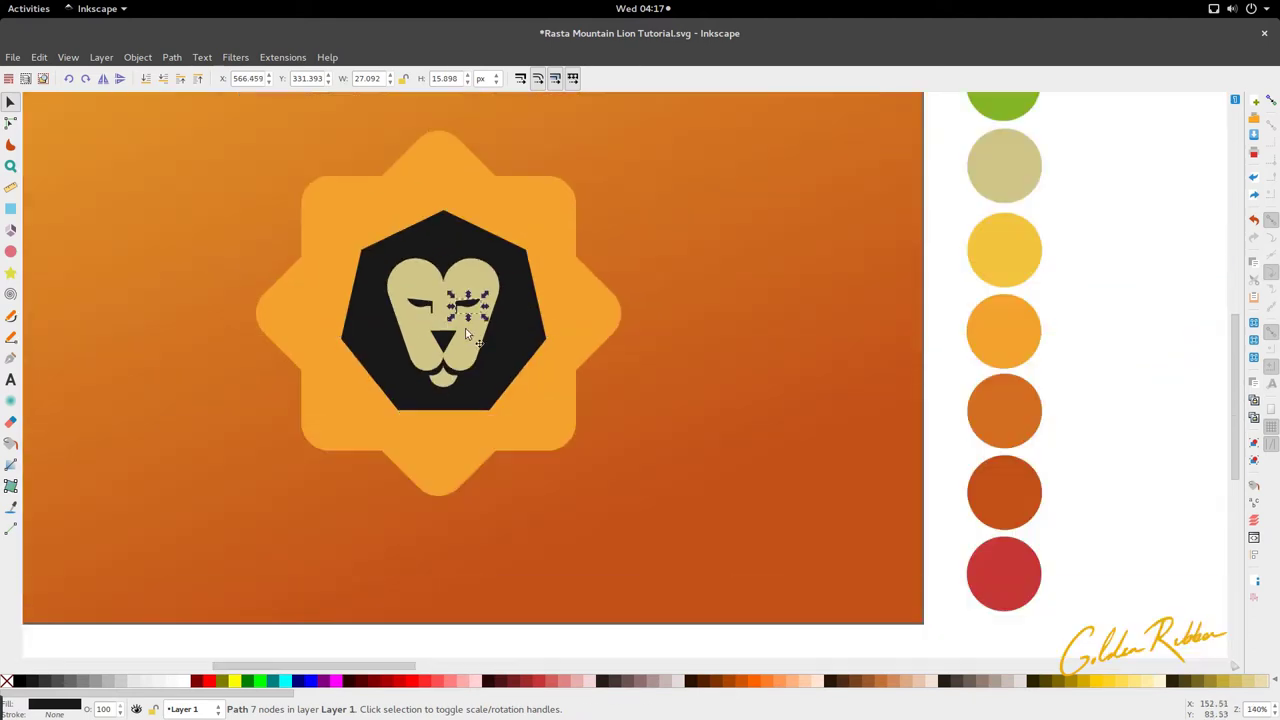
{"action": "scroll", "coordinate": [466, 331], "scroll_direction": "down", "scroll_amount": 1}
{"action": "left_click", "coordinate": [432, 364]}
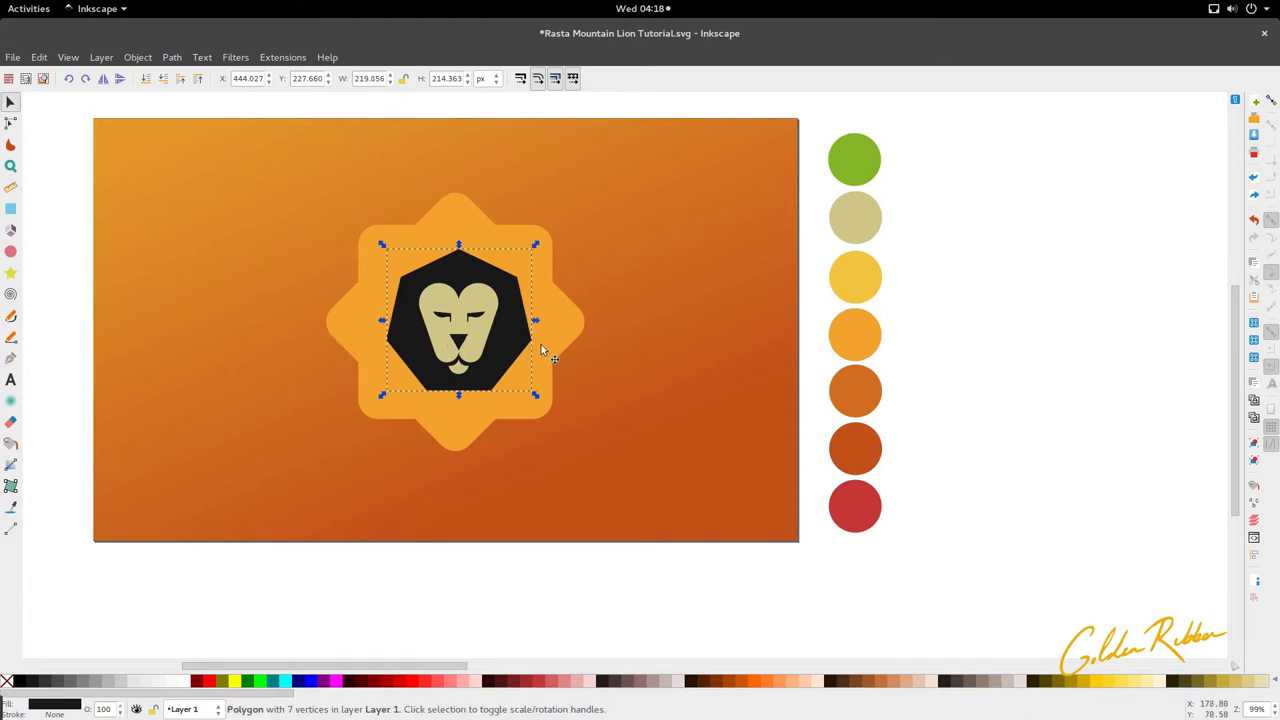
Delete the node at the bottom of the notch between the two rounded lobes of the tan forehead
{"action": "scroll", "coordinate": [440, 355], "scroll_direction": "up", "scroll_amount": 2}
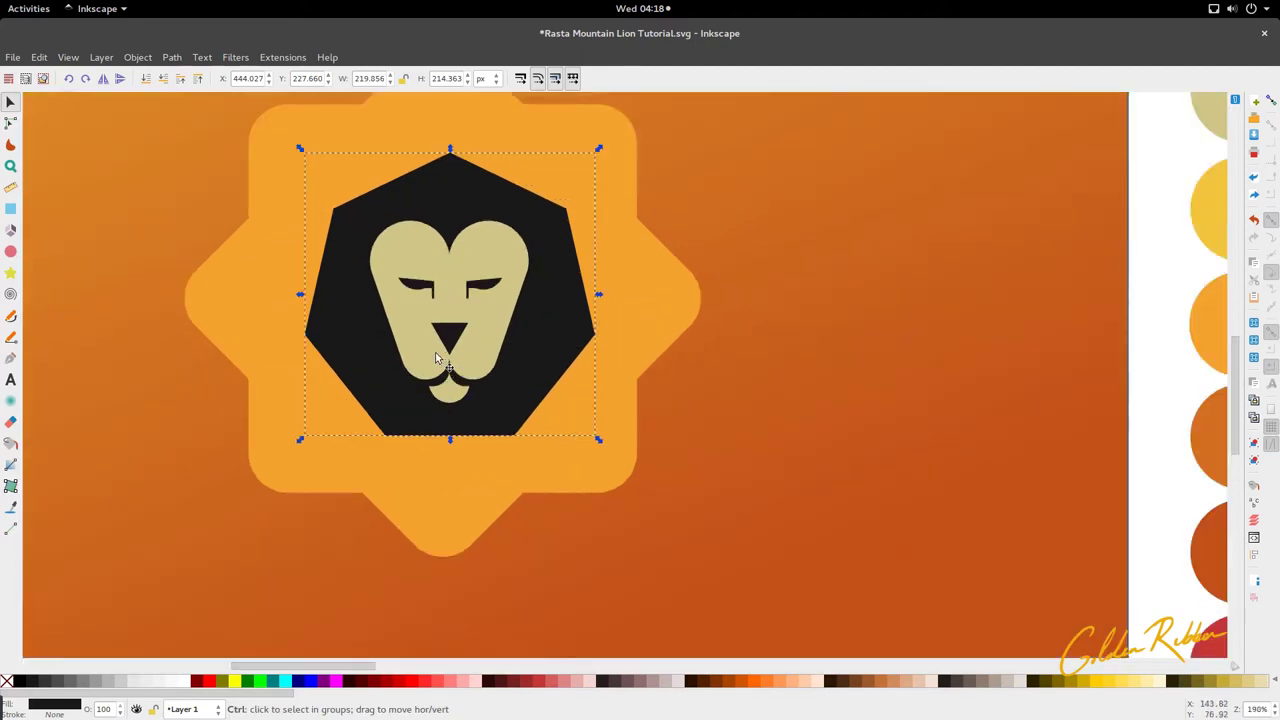
{"action": "scroll", "coordinate": [435, 352], "scroll_direction": "up", "scroll_amount": 3}
{"action": "scroll", "coordinate": [435, 351], "scroll_direction": "down", "scroll_amount": 1}
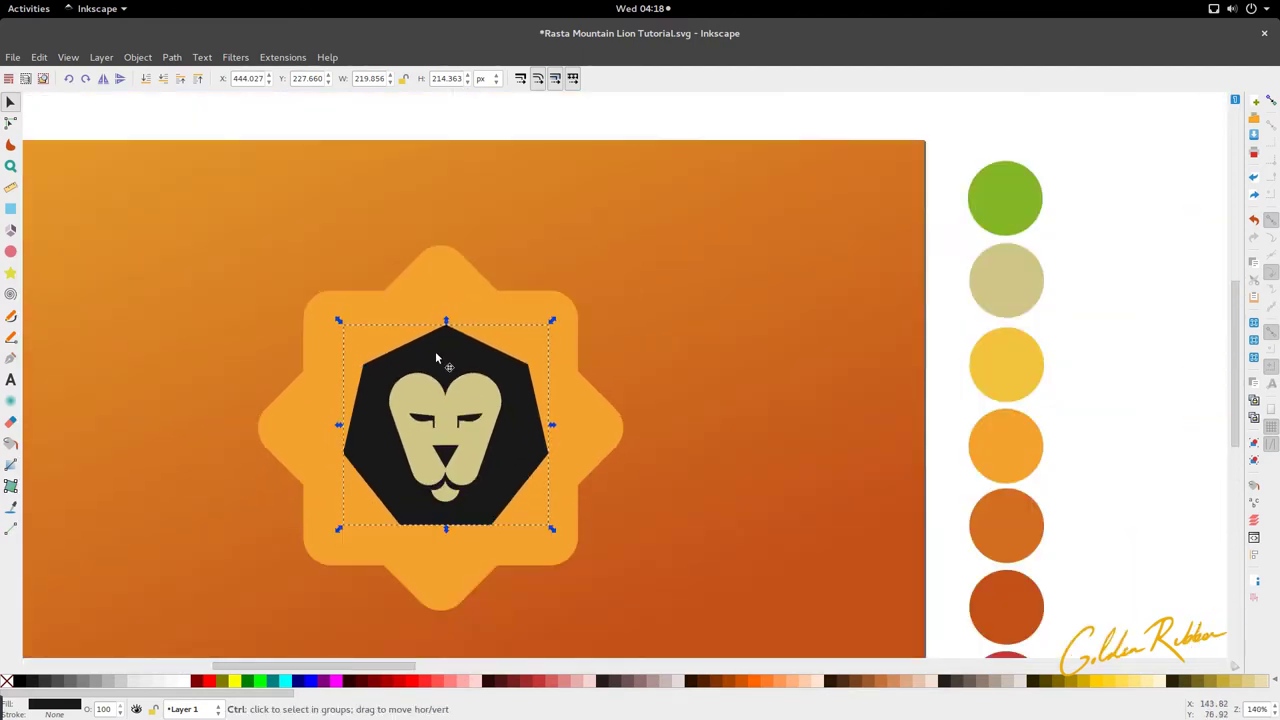
{"action": "scroll", "coordinate": [435, 351], "scroll_direction": "down", "scroll_amount": 1}
{"action": "scroll", "coordinate": [461, 340], "scroll_direction": "up", "scroll_amount": 2}
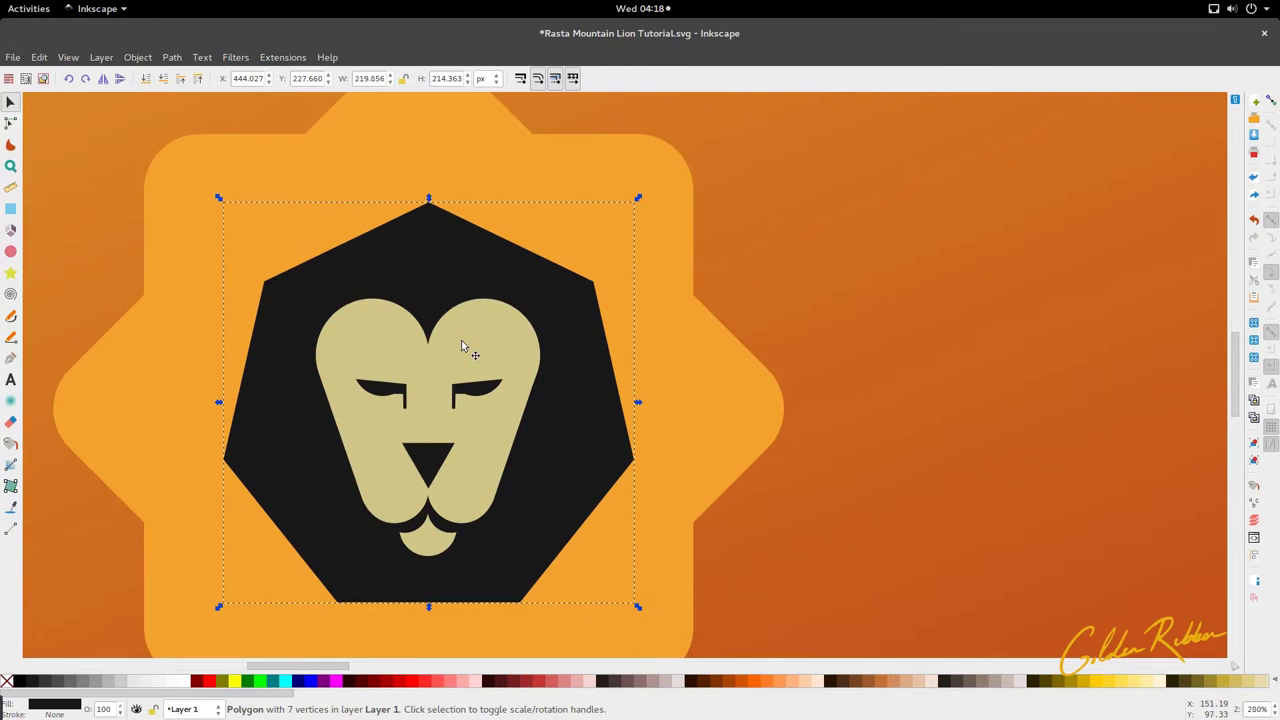
{"action": "left_click", "coordinate": [469, 342]}
{"action": "double_click", "coordinate": [466, 344]}
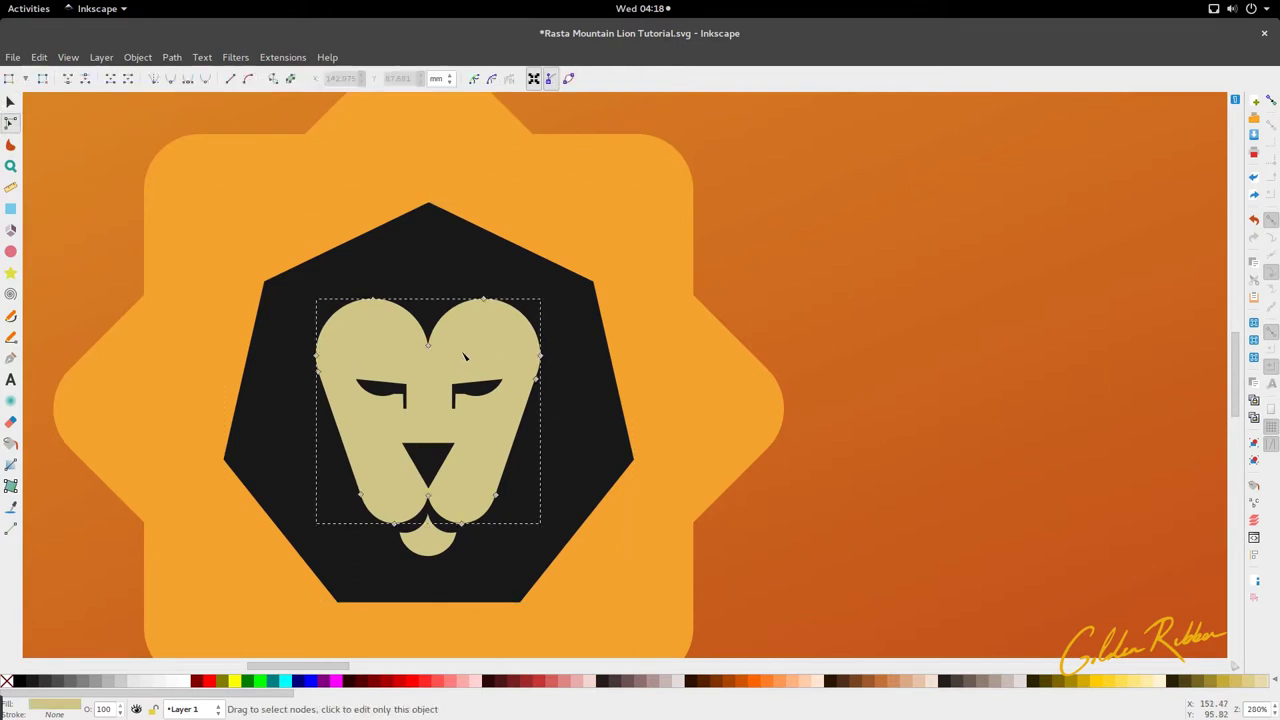
{"action": "scroll", "coordinate": [450, 350], "scroll_direction": "up", "scroll_amount": 4}
{"action": "left_click_drag", "start_coordinate": [458, 376], "coordinate": [312, 323]}
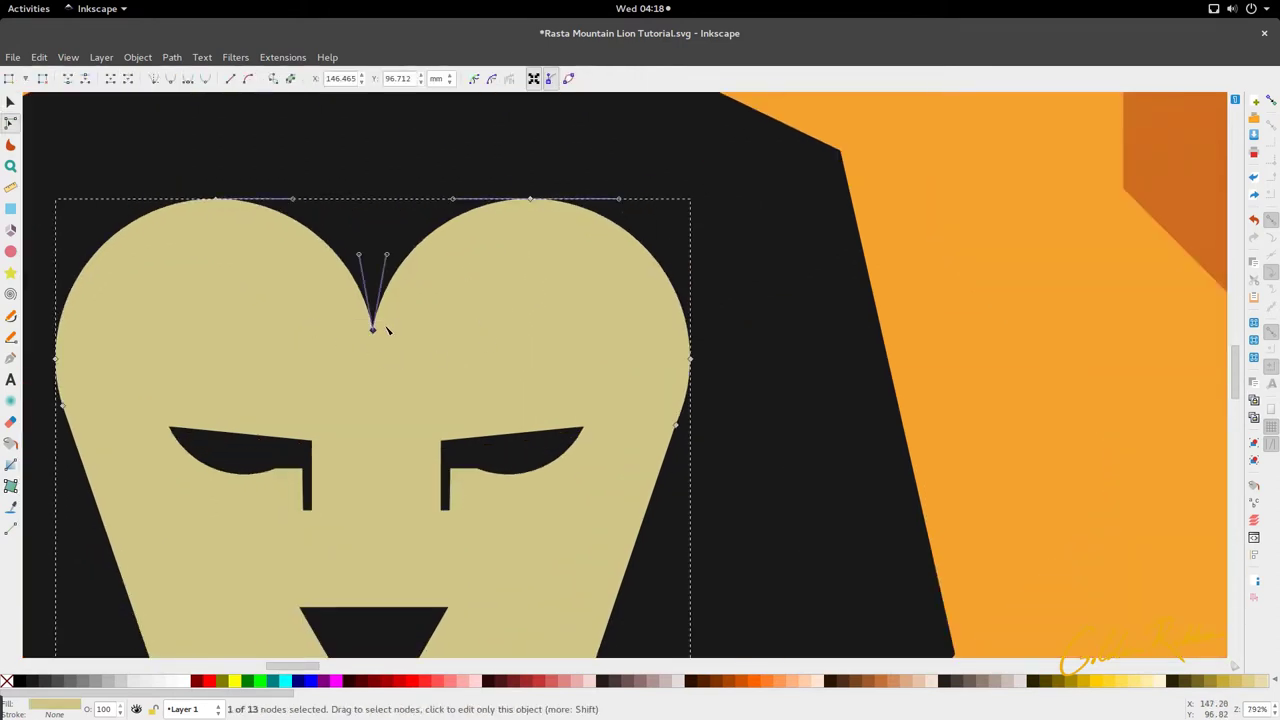
{"action": "key", "text": "Delete"}
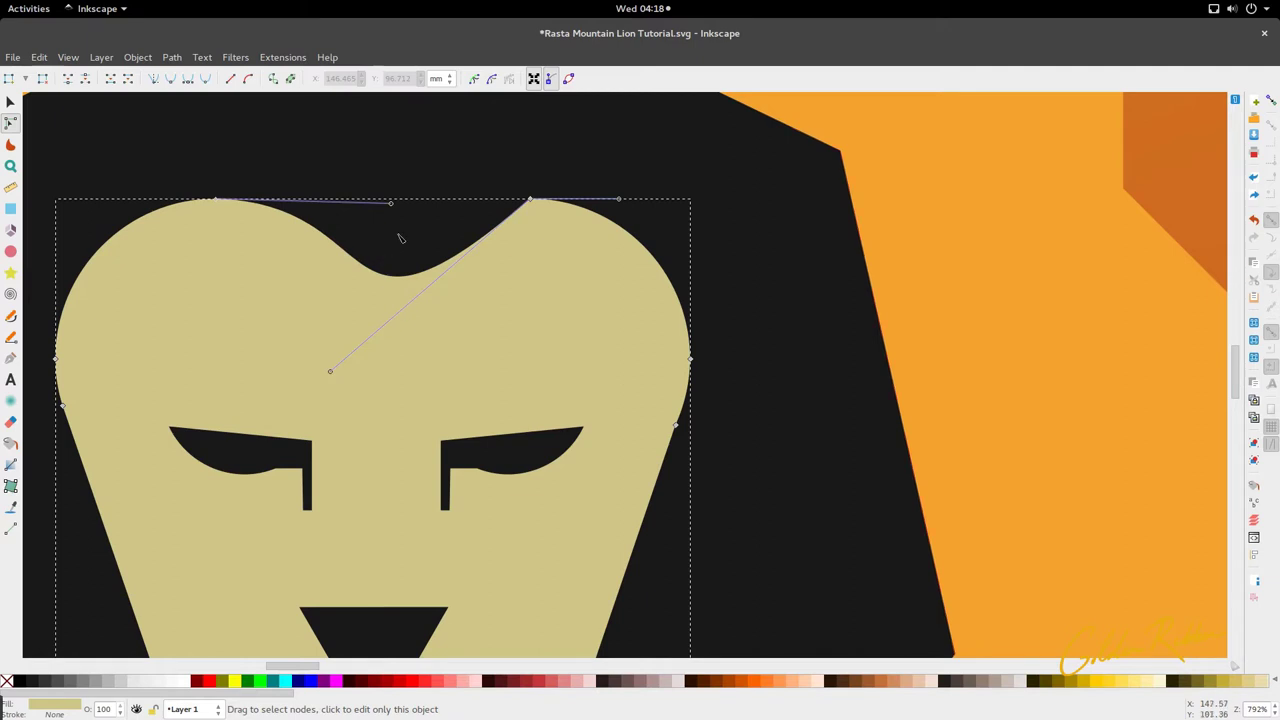
Adjust the two curve handles along the forehead's top edge to form a shallow, symmetrical dip
{"action": "left_click_drag", "start_coordinate": [390, 205], "coordinate": [358, 199]}
{"action": "left_click_drag", "start_coordinate": [333, 373], "coordinate": [419, 249]}
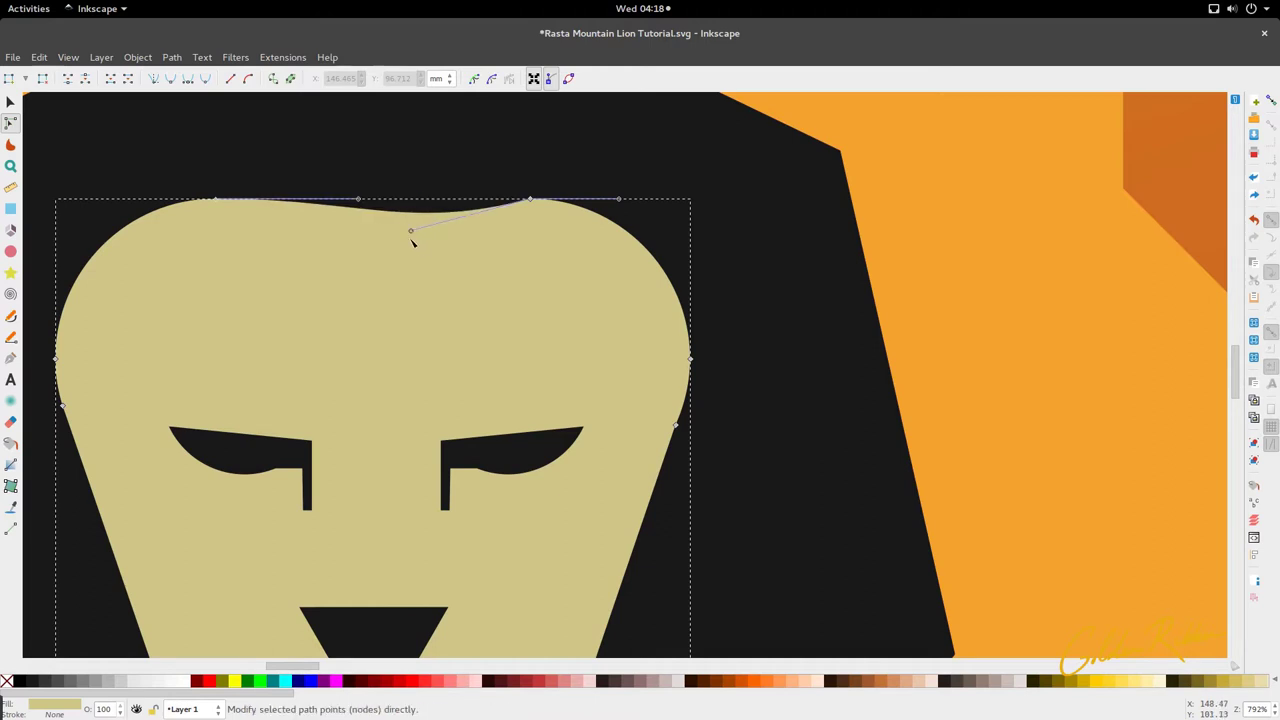
{"action": "left_click_drag", "start_coordinate": [358, 199], "coordinate": [353, 232]}
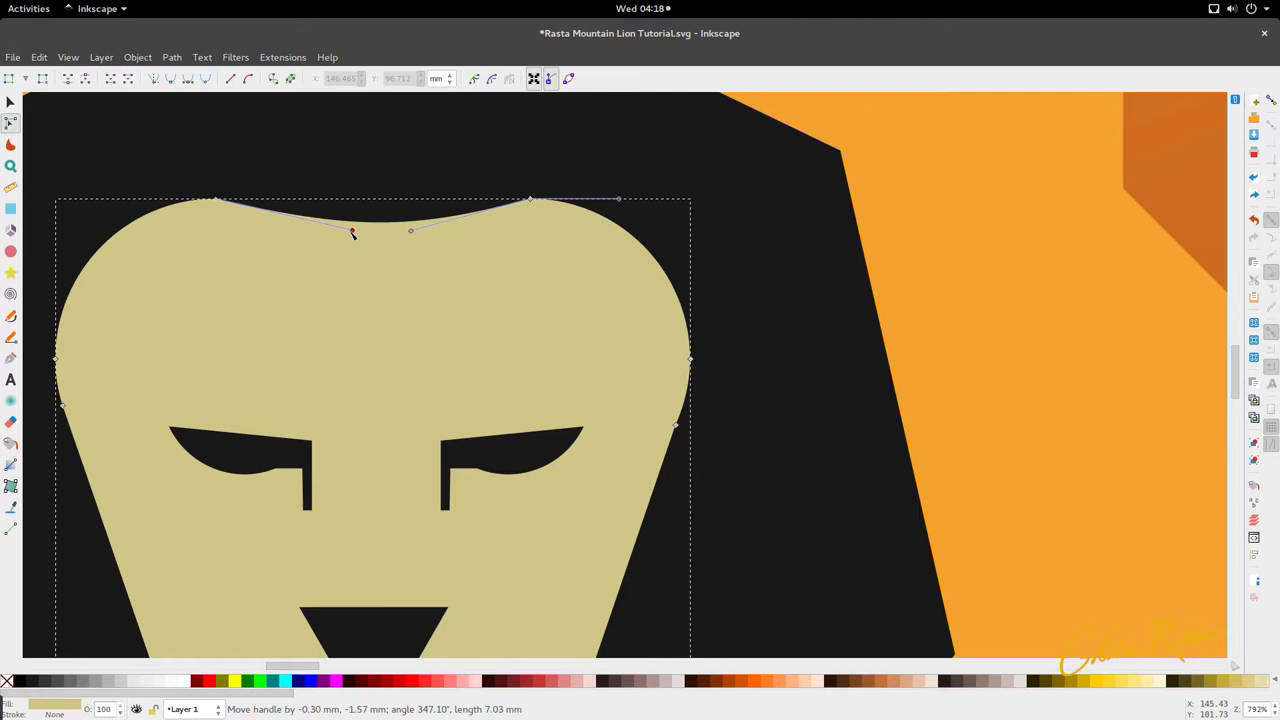
{"action": "key", "text": "s"}
{"action": "scroll", "coordinate": [395, 254], "scroll_direction": "down", "scroll_amount": 3}
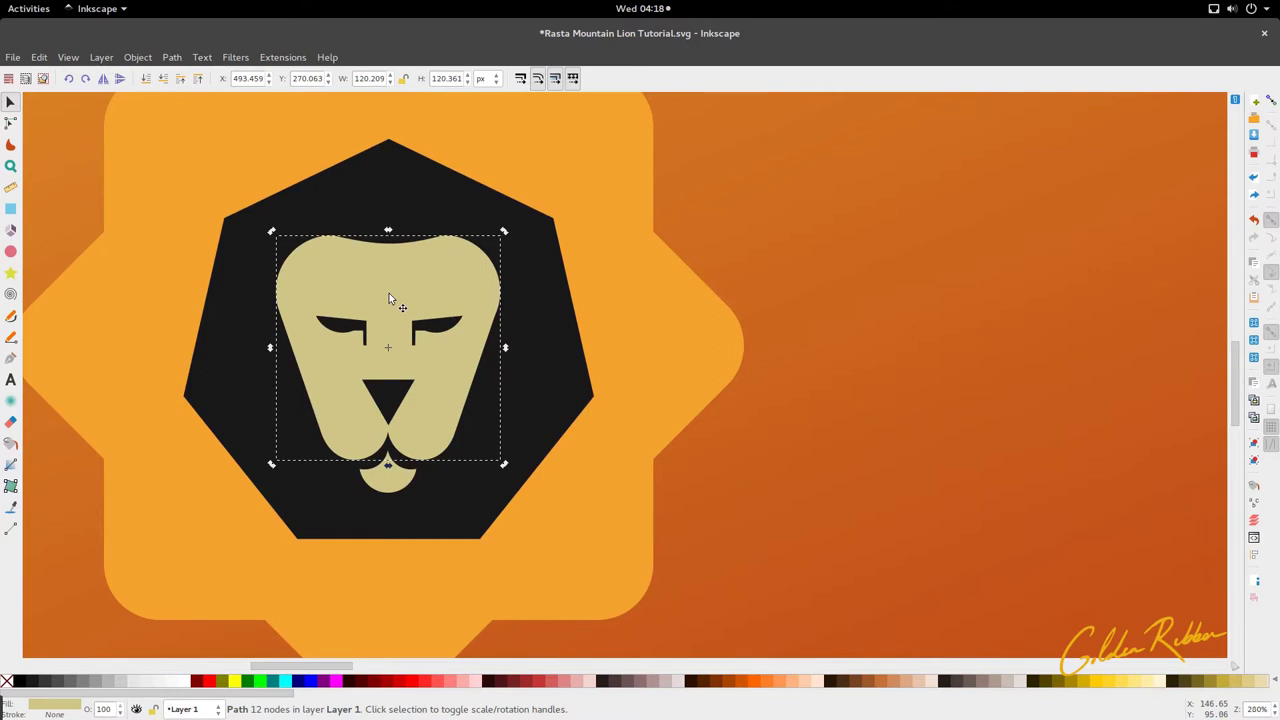
Pull the middle of the forehead's top edge down slightly to deepen its dip
{"action": "scroll", "coordinate": [389, 292], "scroll_direction": "up", "scroll_amount": 3}
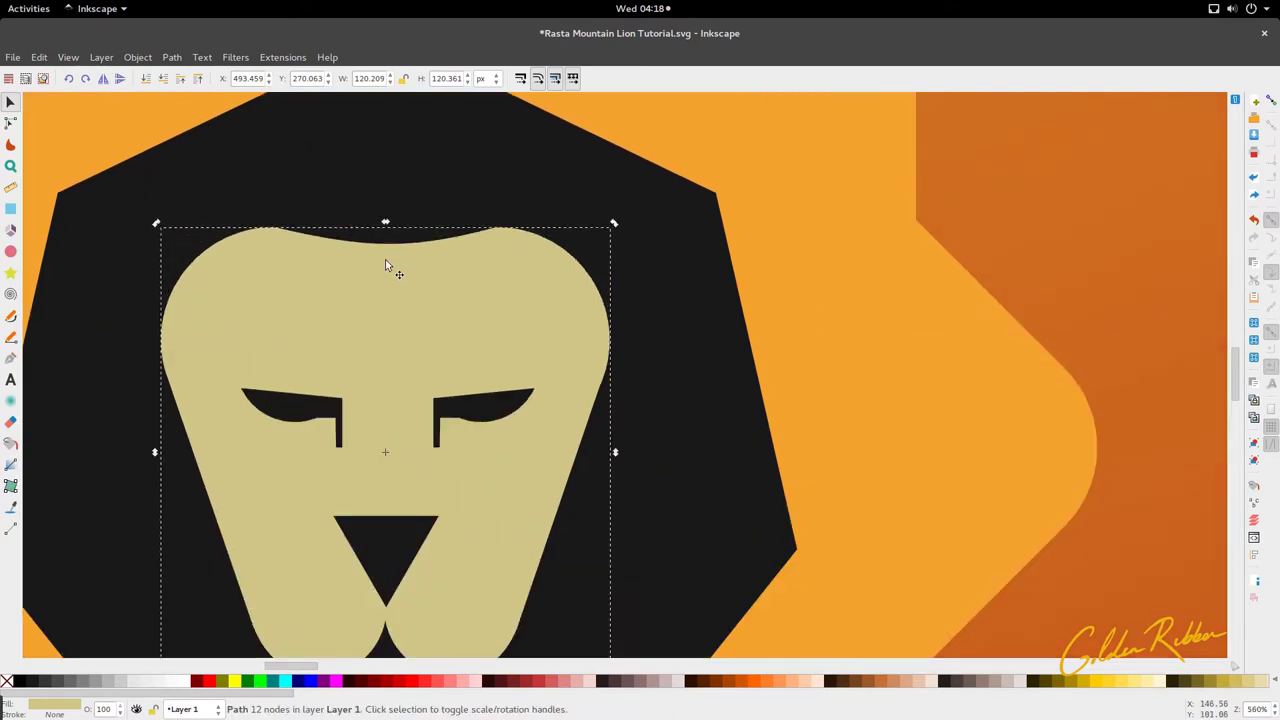
{"action": "key", "text": "n"}
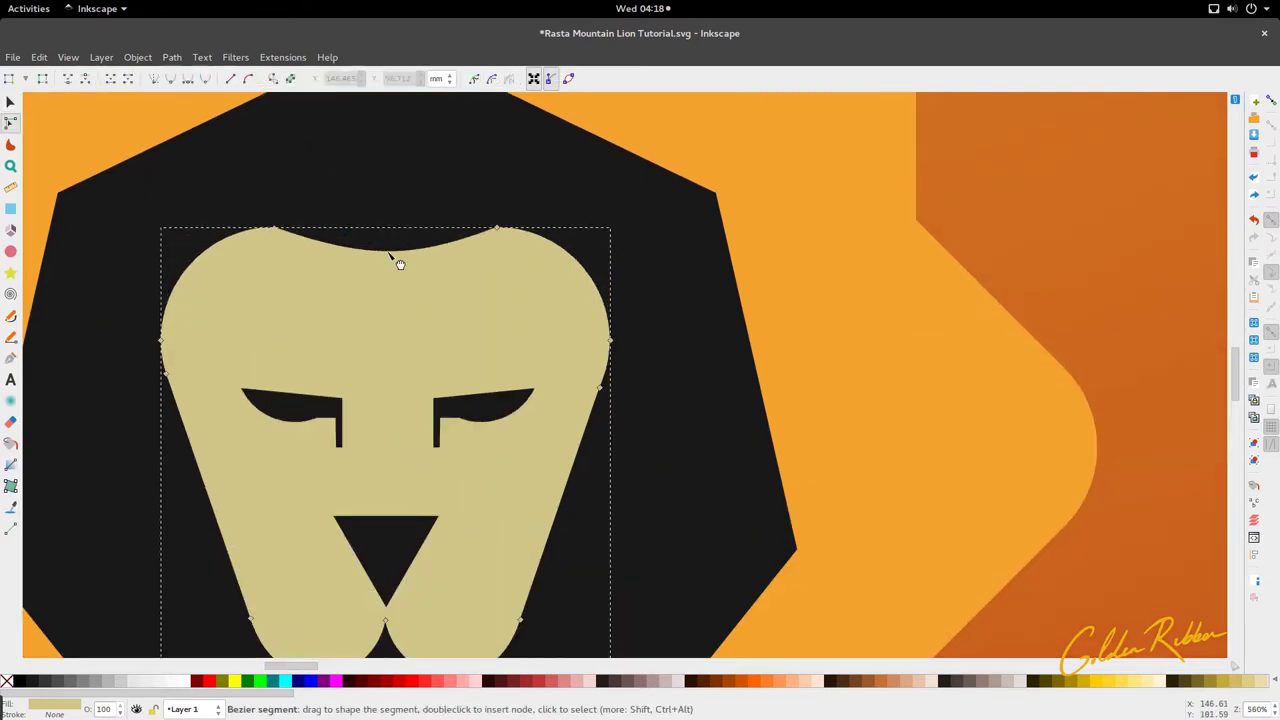
{"action": "key", "text": "s"}
{"action": "scroll", "coordinate": [390, 313], "scroll_direction": "down", "scroll_amount": 3}
Select the two nodes bounding the face's left side edge and bend that straight edge inward into a concave cheek
{"action": "scroll", "coordinate": [334, 329], "scroll_direction": "up", "scroll_amount": 4}
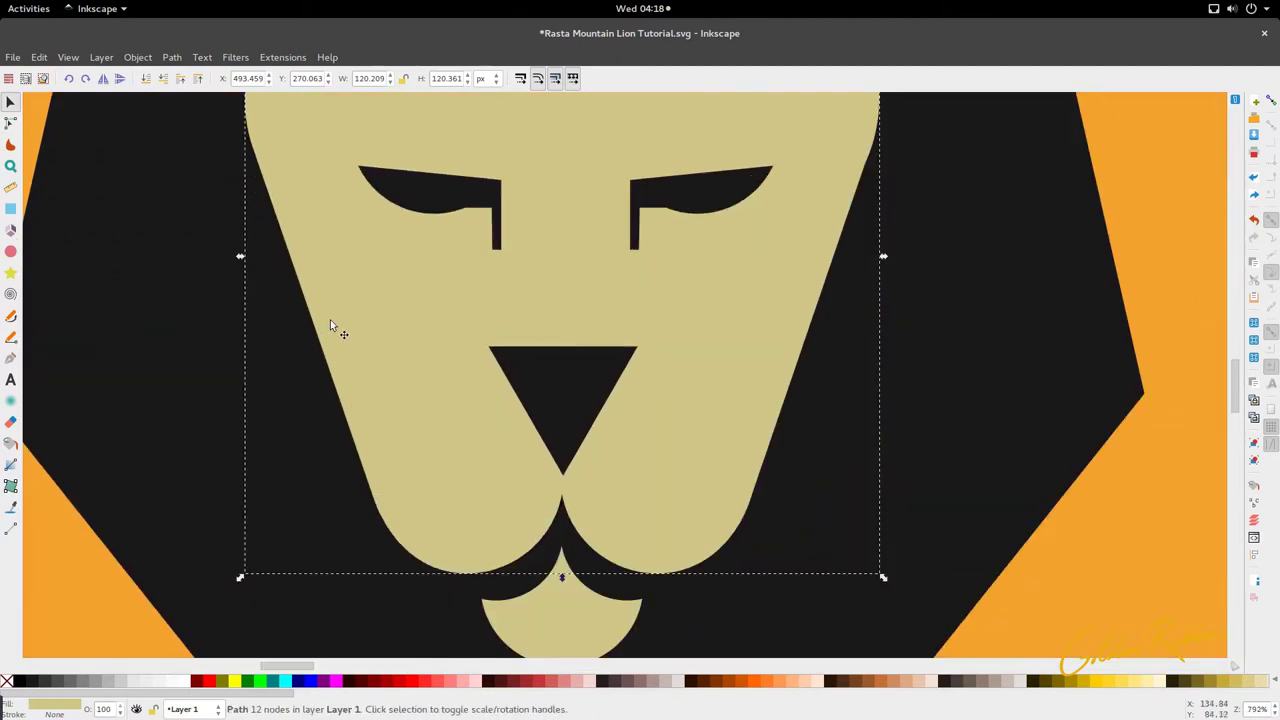
{"action": "key", "text": "n"}
{"action": "left_click", "coordinate": [251, 145]}
{"action": "left_click_drag", "start_coordinate": [258, 355], "coordinate": [409, 503]}
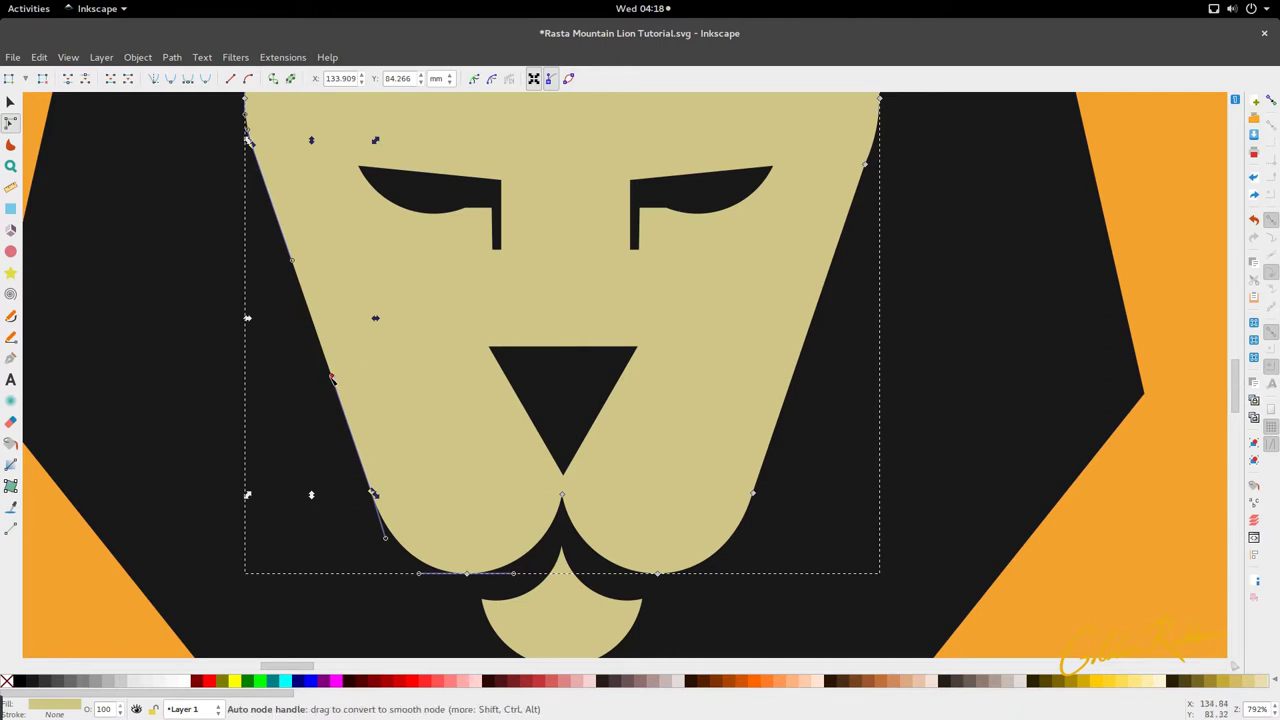
{"action": "mouse_move", "coordinate": [324, 332]}
{"action": "left_mouse_down"}
{"action": "mouse_move", "coordinate": [342, 331]}
{"action": "mouse_move", "coordinate": [333, 319]}
{"action": "left_mouse_up"}
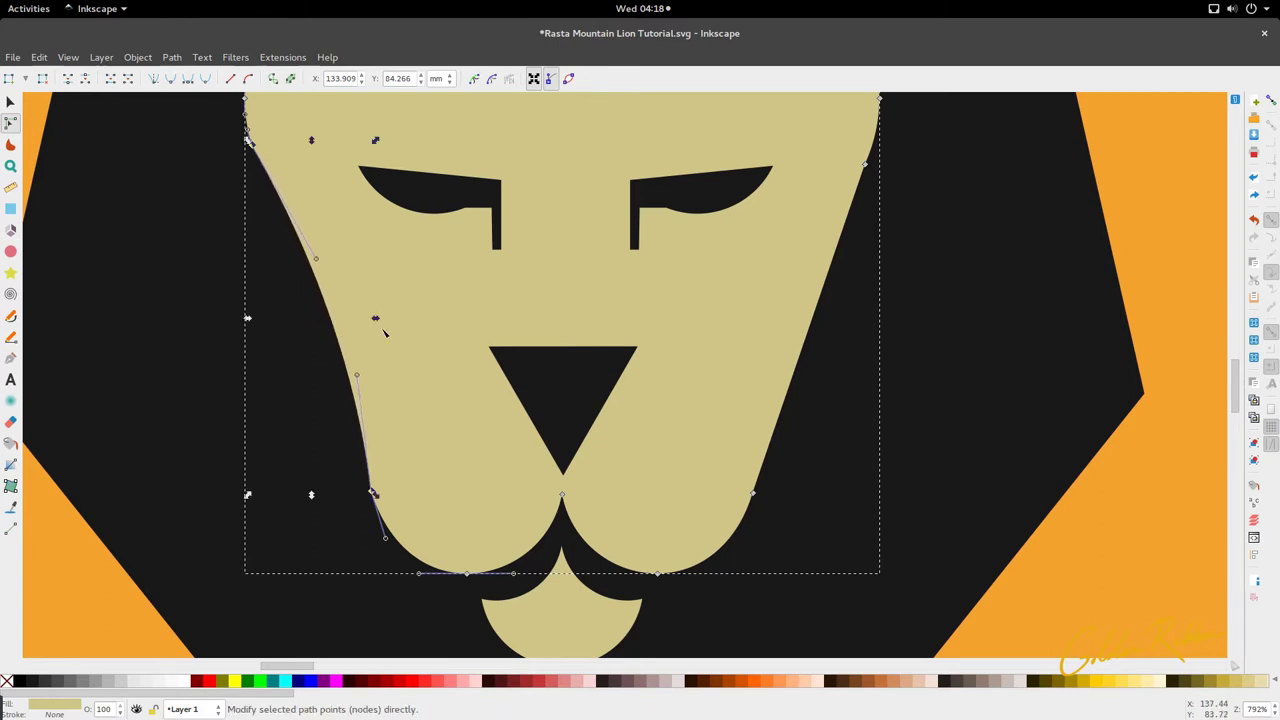
Bend the face's right side edge inward to match the concave left cheek, and leave node editing
{"action": "scroll", "coordinate": [376, 323], "scroll_direction": "down", "scroll_amount": 5}
{"action": "scroll", "coordinate": [388, 322], "scroll_direction": "up", "scroll_amount": 5}
{"action": "scroll", "coordinate": [388, 322], "scroll_direction": "down", "scroll_amount": 3, "text": "ctrl"}
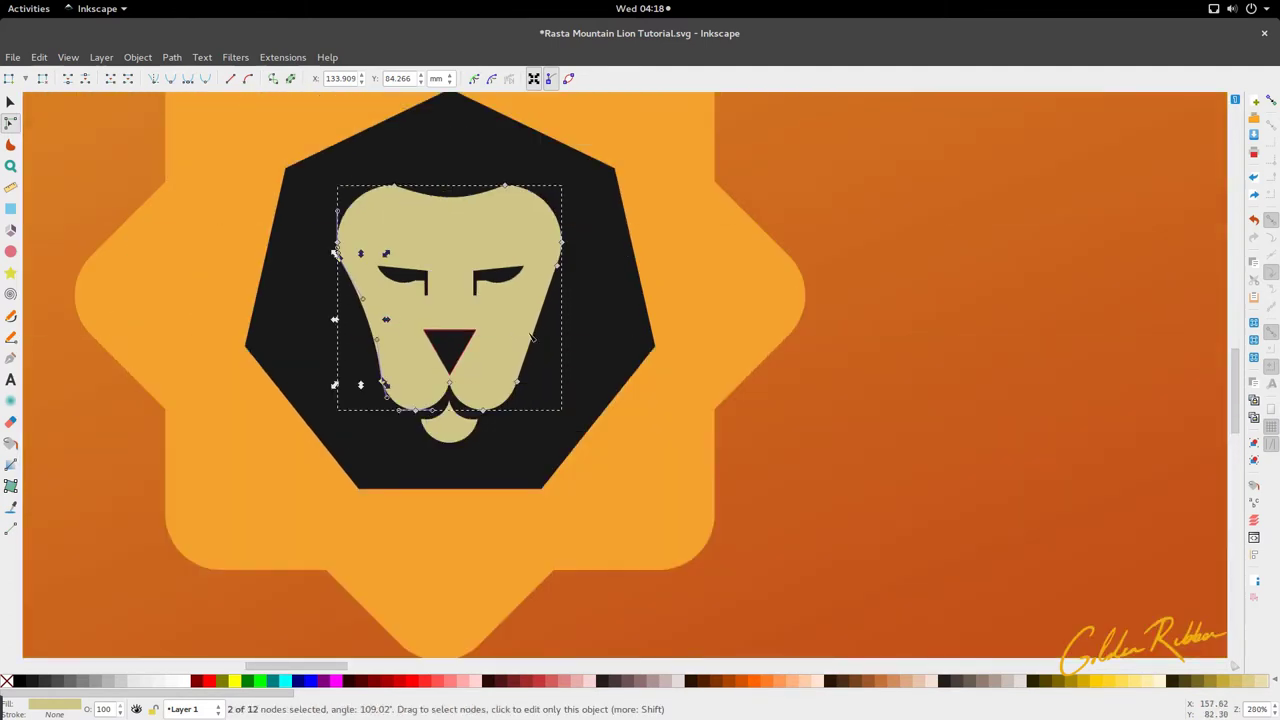
{"action": "left_click_drag", "start_coordinate": [537, 325], "coordinate": [529, 325]}
{"action": "key", "text": "s"}
{"action": "left_click", "coordinate": [500, 479]}
{"action": "scroll", "coordinate": [461, 340], "scroll_direction": "down", "scroll_amount": 3, "text": "ctrl"}
{"action": "scroll", "coordinate": [461, 352], "scroll_direction": "up", "scroll_amount": 2, "text": "ctrl"}
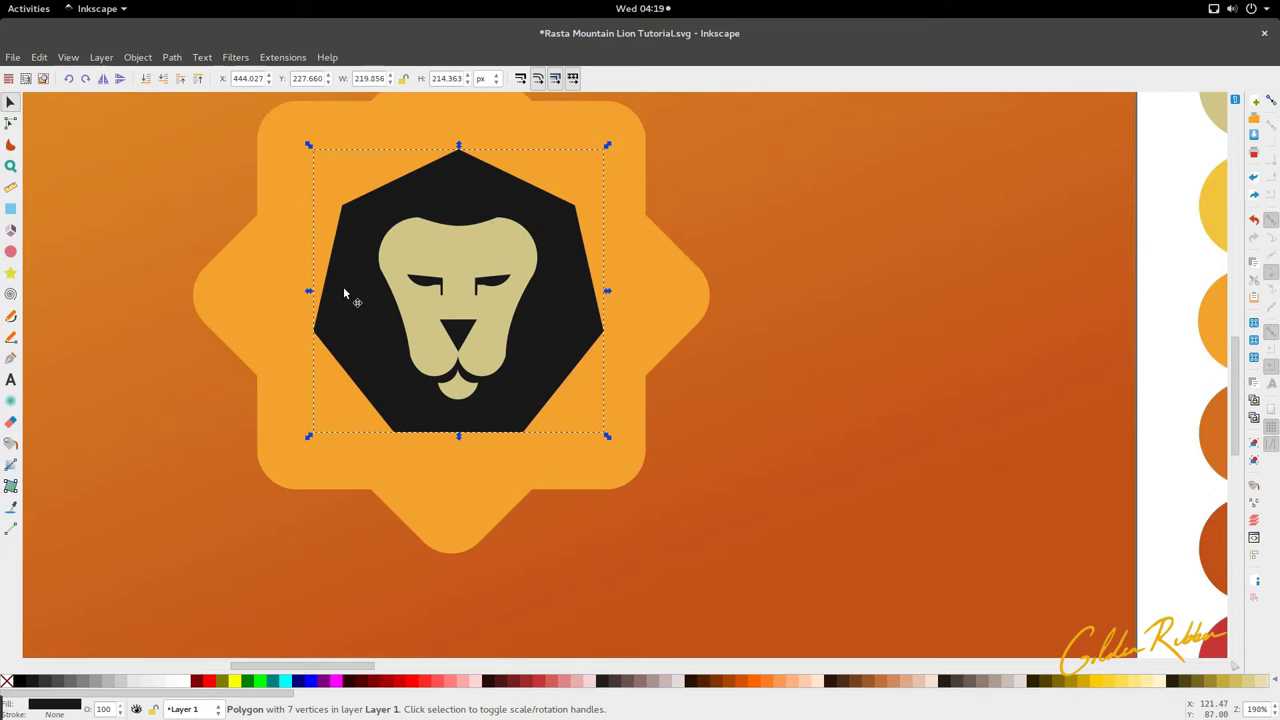
Select the two lower side nodes of the face and spread them symmetrically outward to widen the muzzle
{"action": "scroll", "coordinate": [395, 284], "scroll_direction": "up", "scroll_amount": 3}
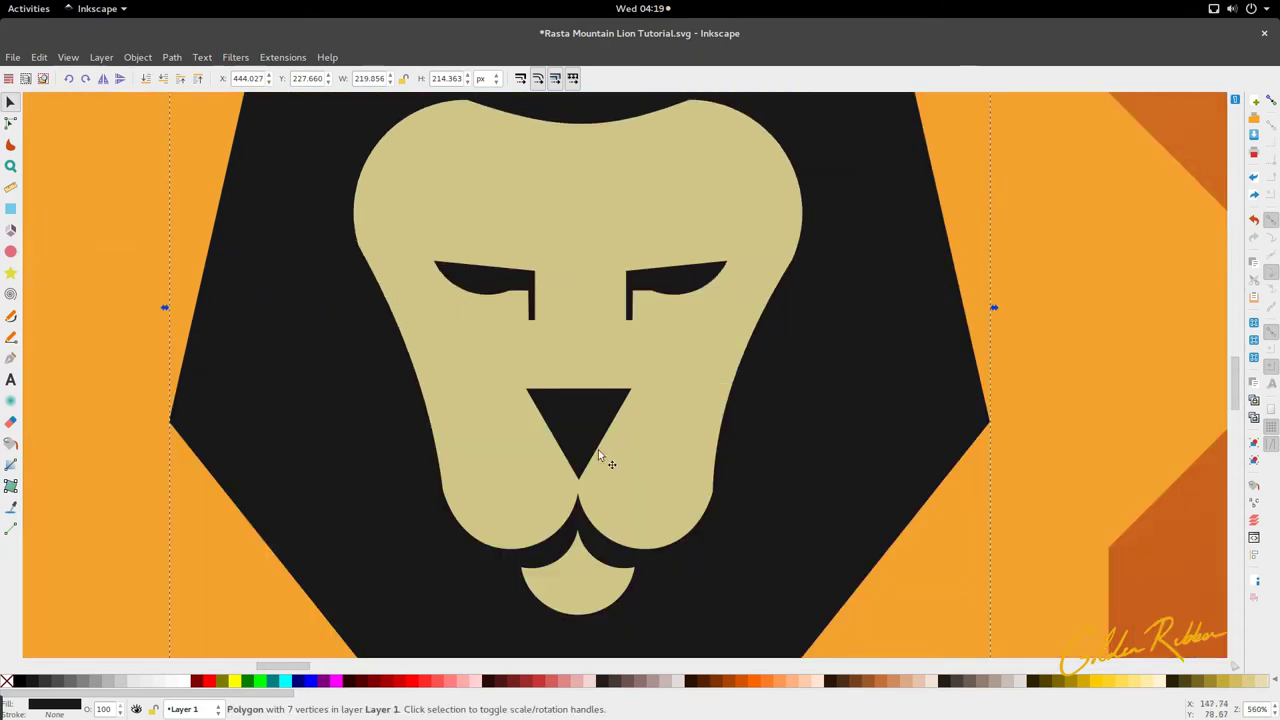
{"action": "scroll", "coordinate": [598, 456], "scroll_direction": "down", "scroll_amount": 3}
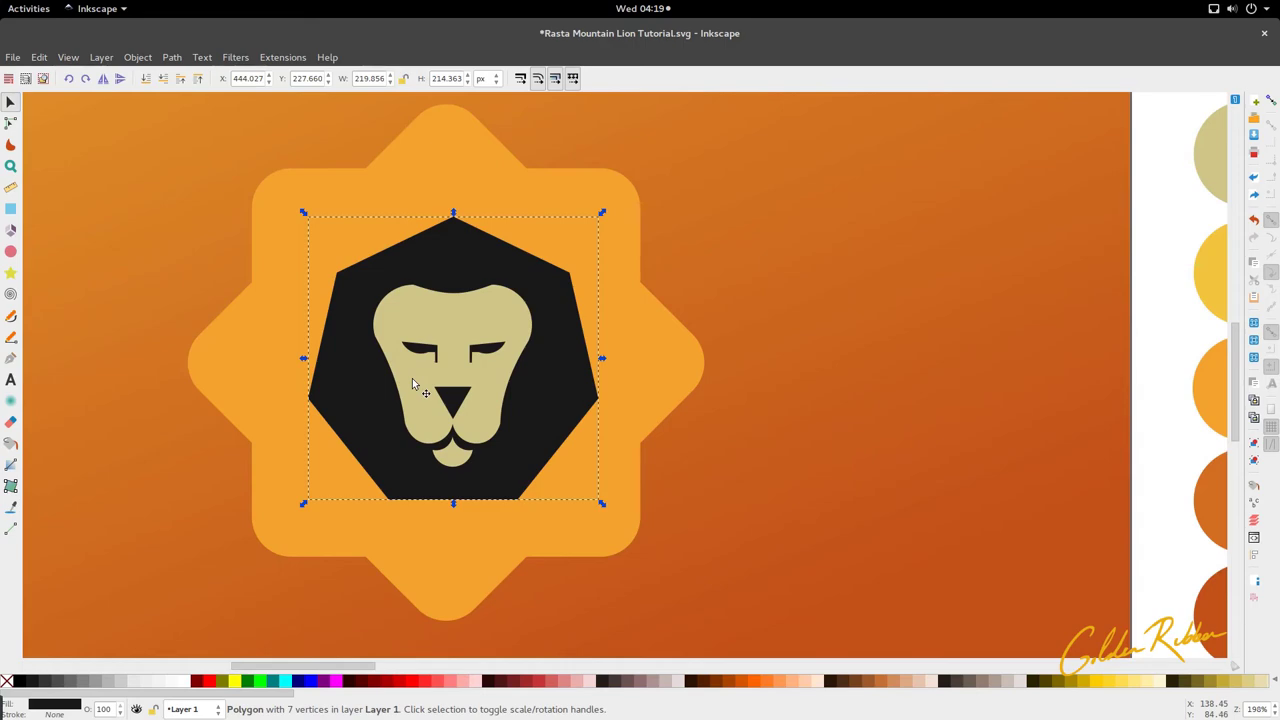
{"action": "scroll", "coordinate": [410, 375], "scroll_direction": "up", "scroll_amount": 4}
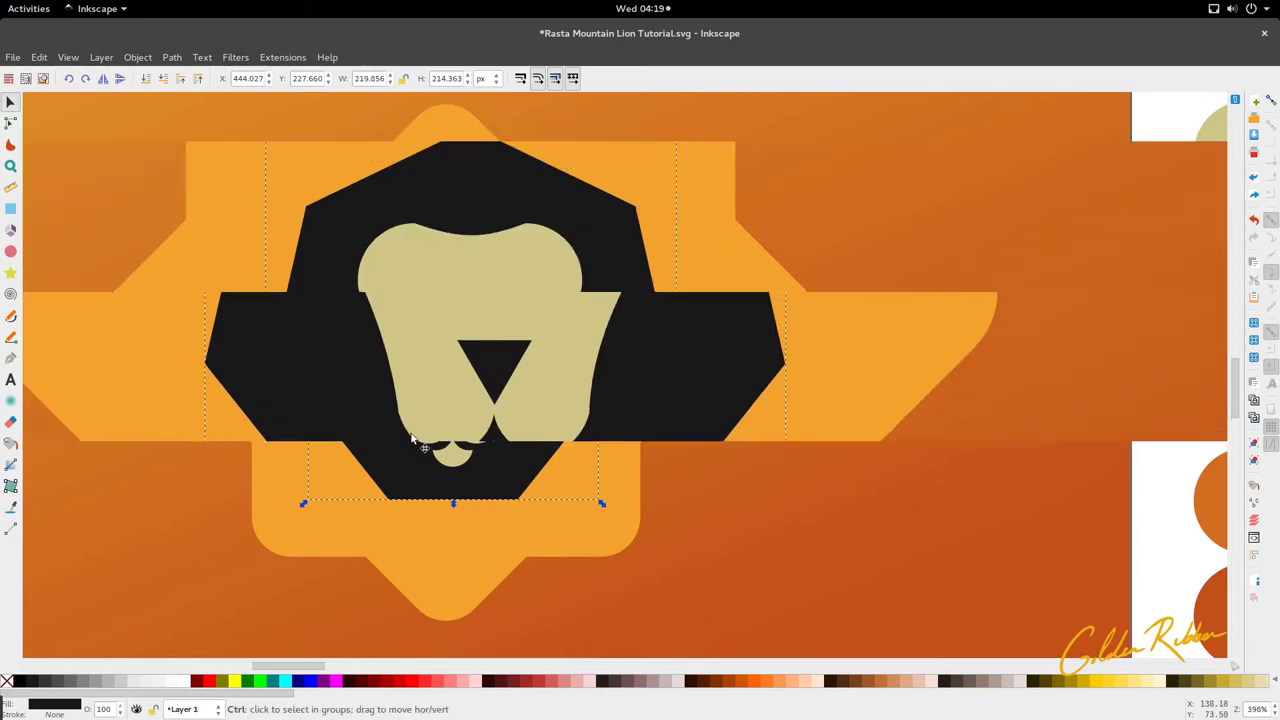
{"action": "double_click", "coordinate": [390, 360]}
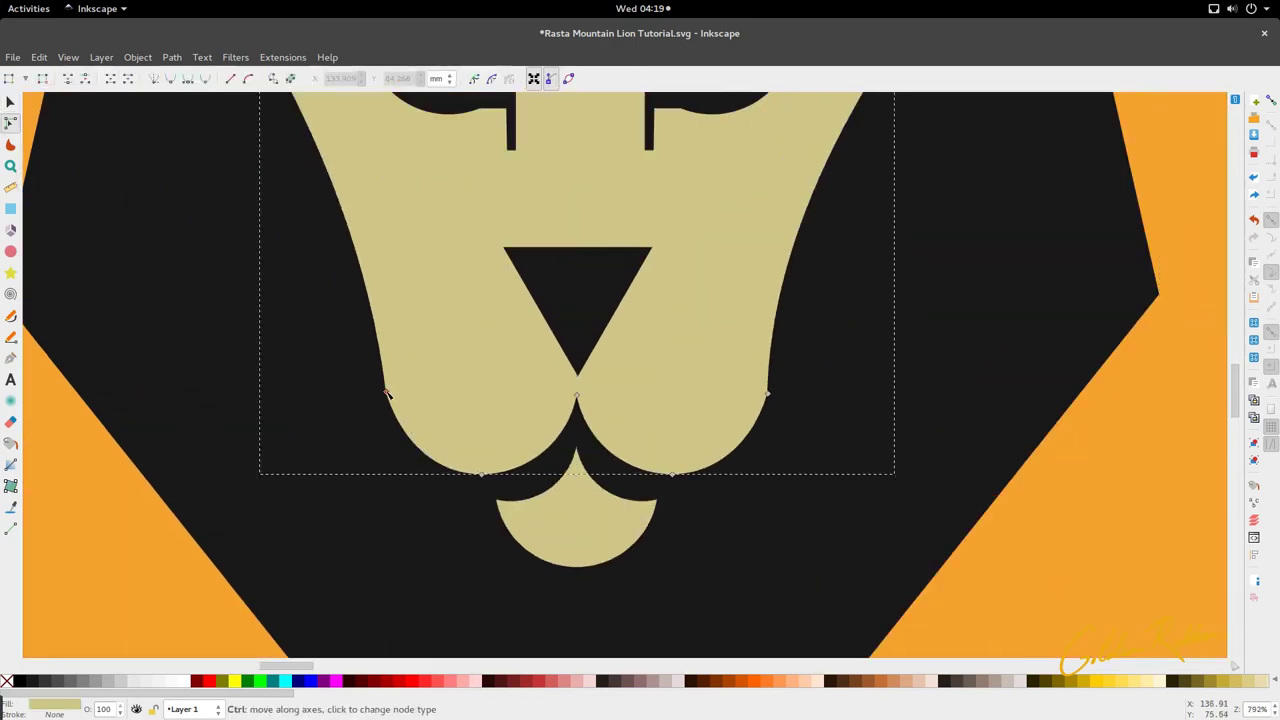
{"action": "left_click", "coordinate": [770, 392]}
{"action": "left_click", "coordinate": [384, 392], "text": "shift"}
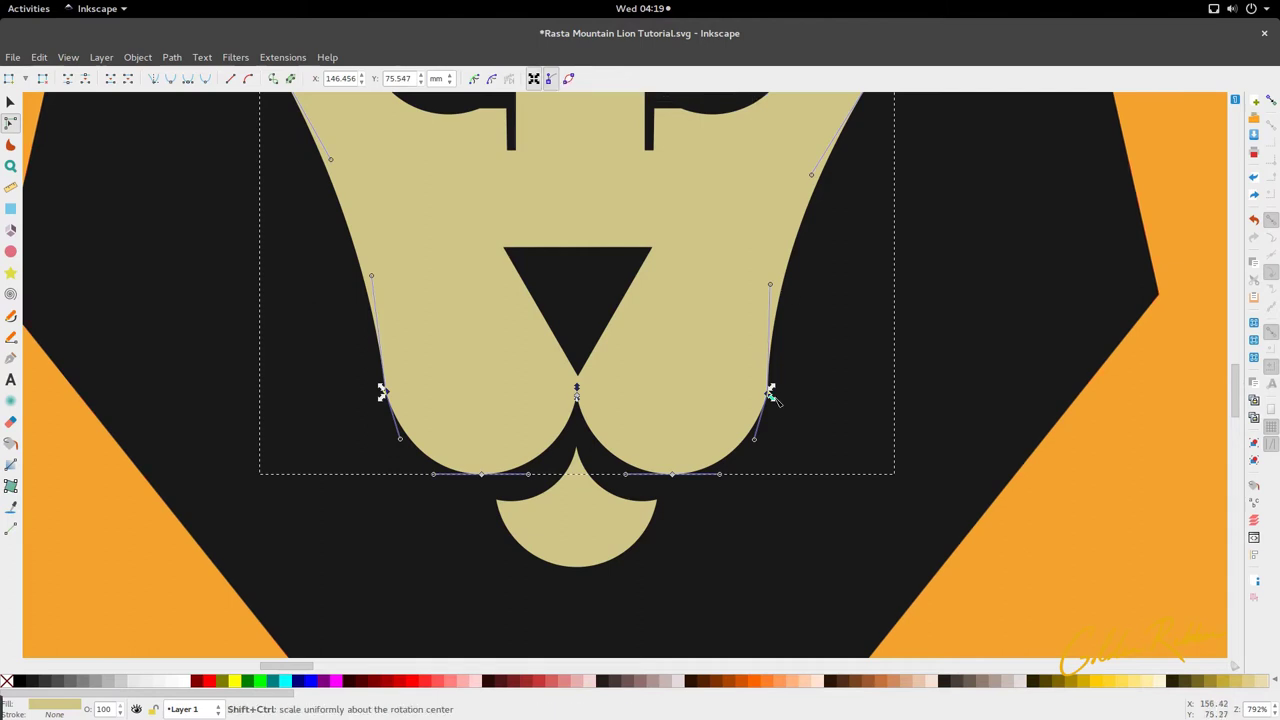
{"action": "left_click_drag", "start_coordinate": [772, 396], "coordinate": [797, 410]}
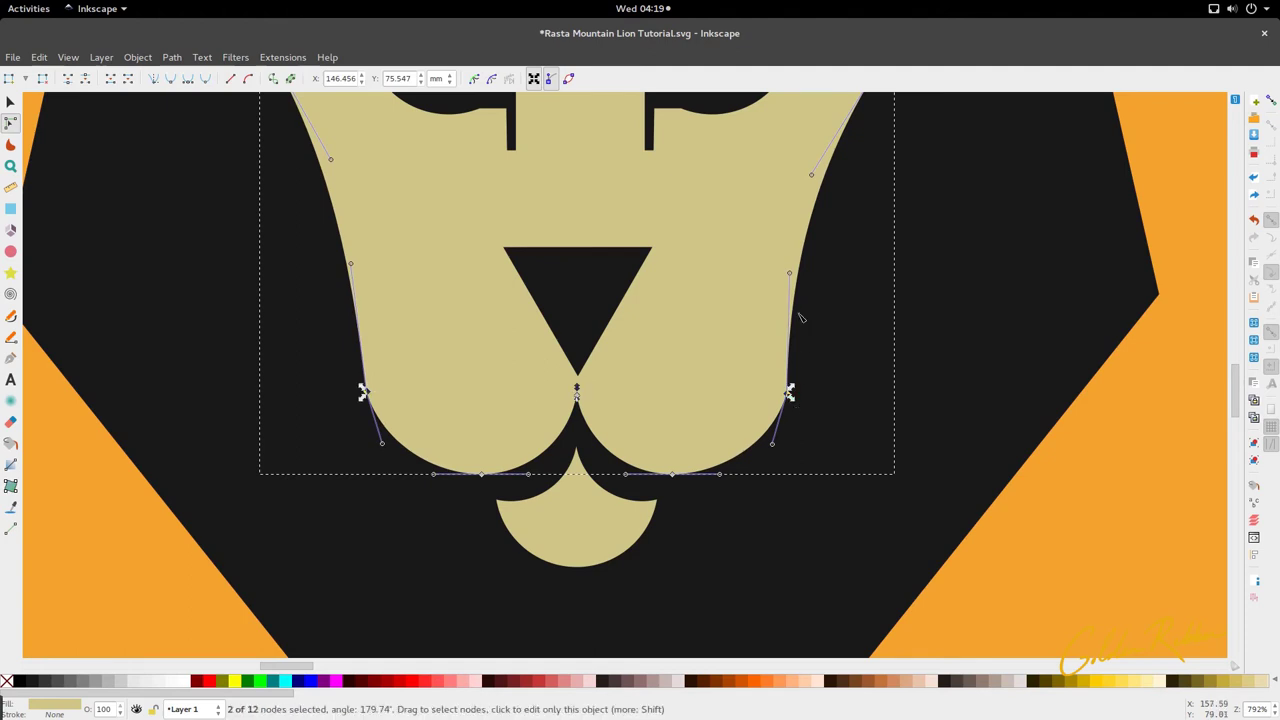
Shorten and angle outward the upper handles of both lower side nodes so the cheeks flow smoothly into the muzzle
{"action": "left_click_drag", "start_coordinate": [790, 273], "coordinate": [801, 366]}
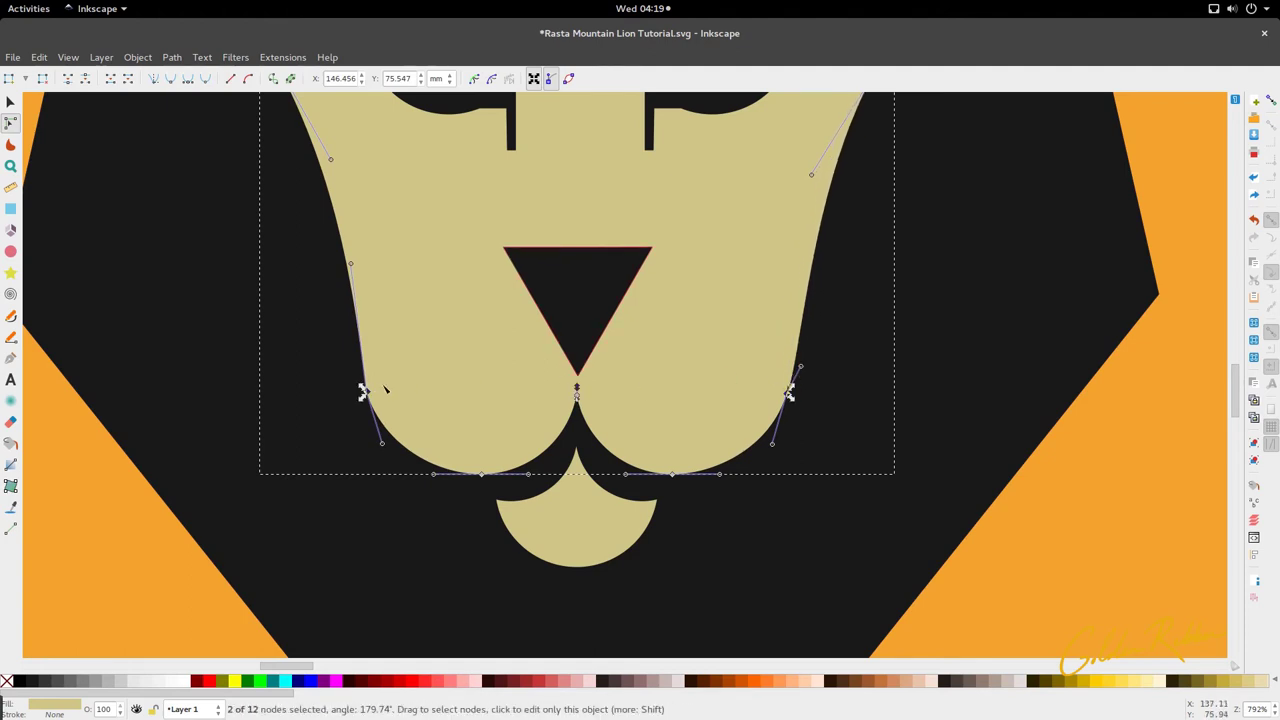
{"action": "left_click_drag", "start_coordinate": [358, 265], "coordinate": [321, 349]}
{"action": "key", "text": "s"}
{"action": "left_click", "coordinate": [321, 349]}
{"action": "scroll", "coordinate": [370, 330], "scroll_direction": "down", "scroll_amount": 5}
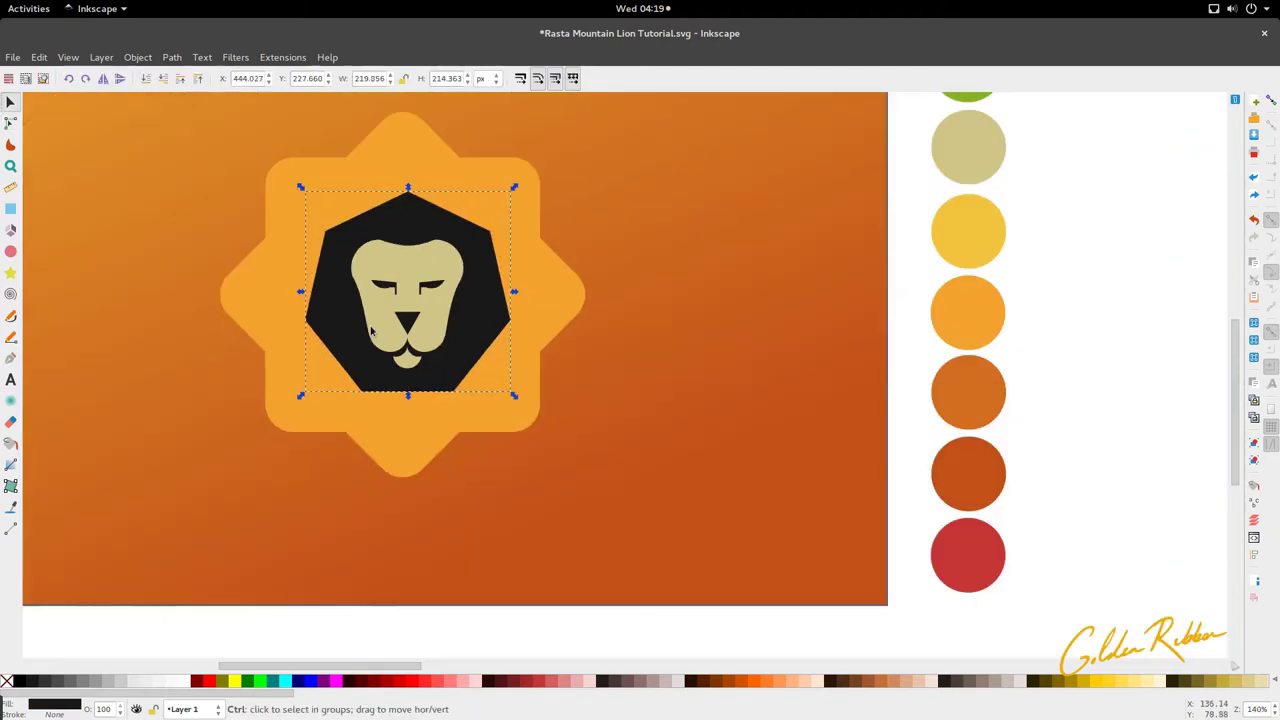
Select the face's lower nodes and scale them down slightly about their center to make the muzzle smaller
{"action": "scroll", "coordinate": [393, 329], "scroll_direction": "up", "scroll_amount": 2}
{"action": "left_click", "coordinate": [369, 347]}
{"action": "key", "text": "n"}
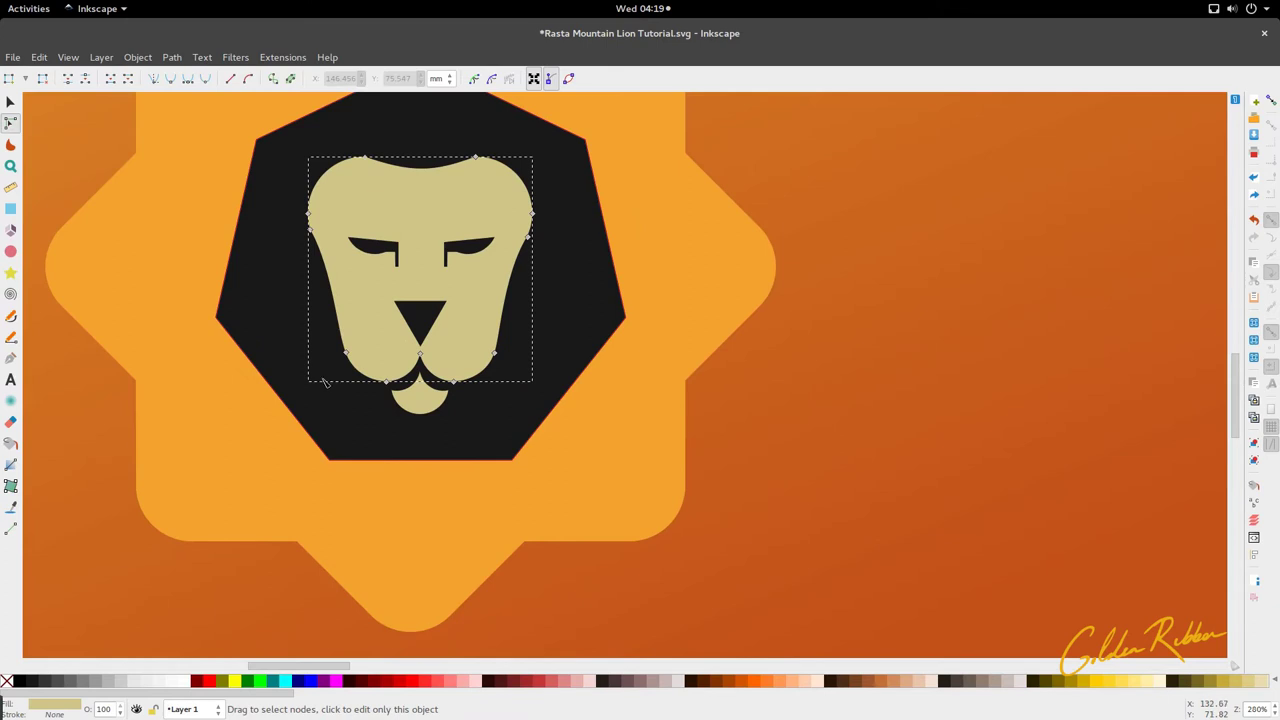
{"action": "scroll", "coordinate": [320, 372], "scroll_direction": "up", "scroll_amount": 2}
{"action": "left_click_drag", "start_coordinate": [251, 420], "coordinate": [650, 330]}
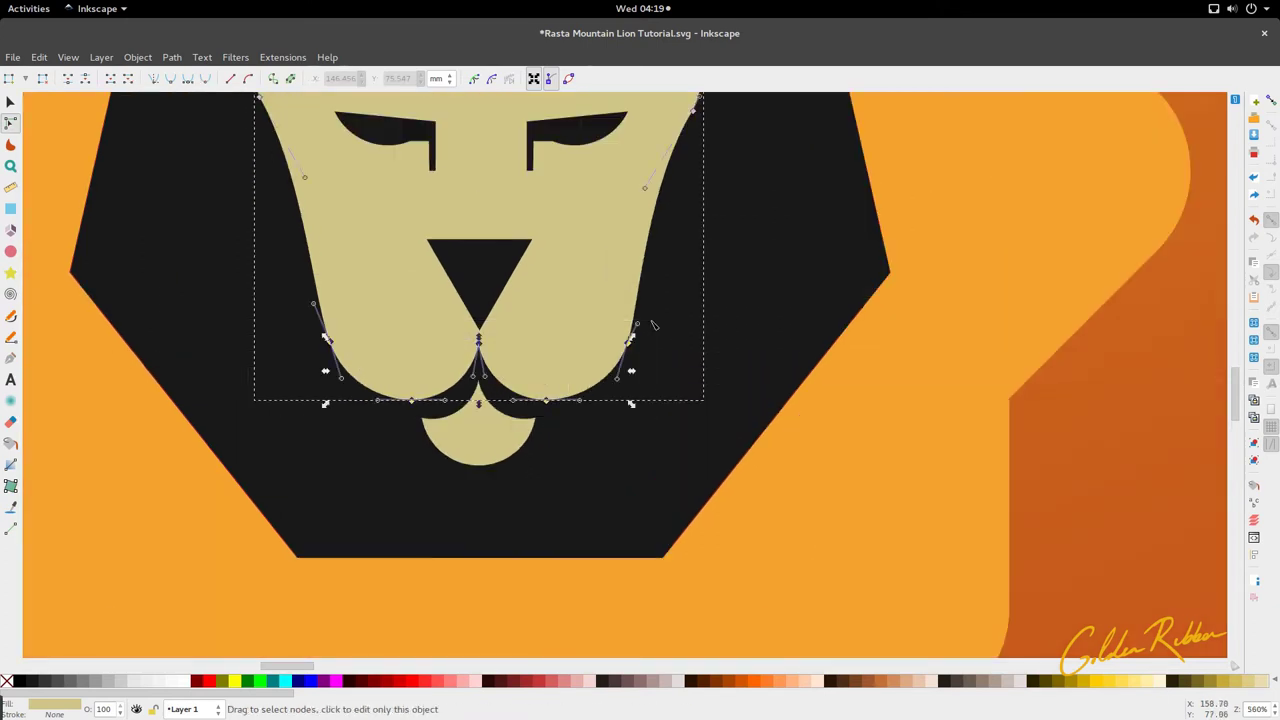
{"action": "left_click_drag", "start_coordinate": [636, 410], "coordinate": [612, 404]}
{"action": "key", "text": "s"}
{"action": "left_click", "coordinate": [479, 299]}
{"action": "scroll", "coordinate": [479, 298], "scroll_direction": "down", "scroll_amount": 3}
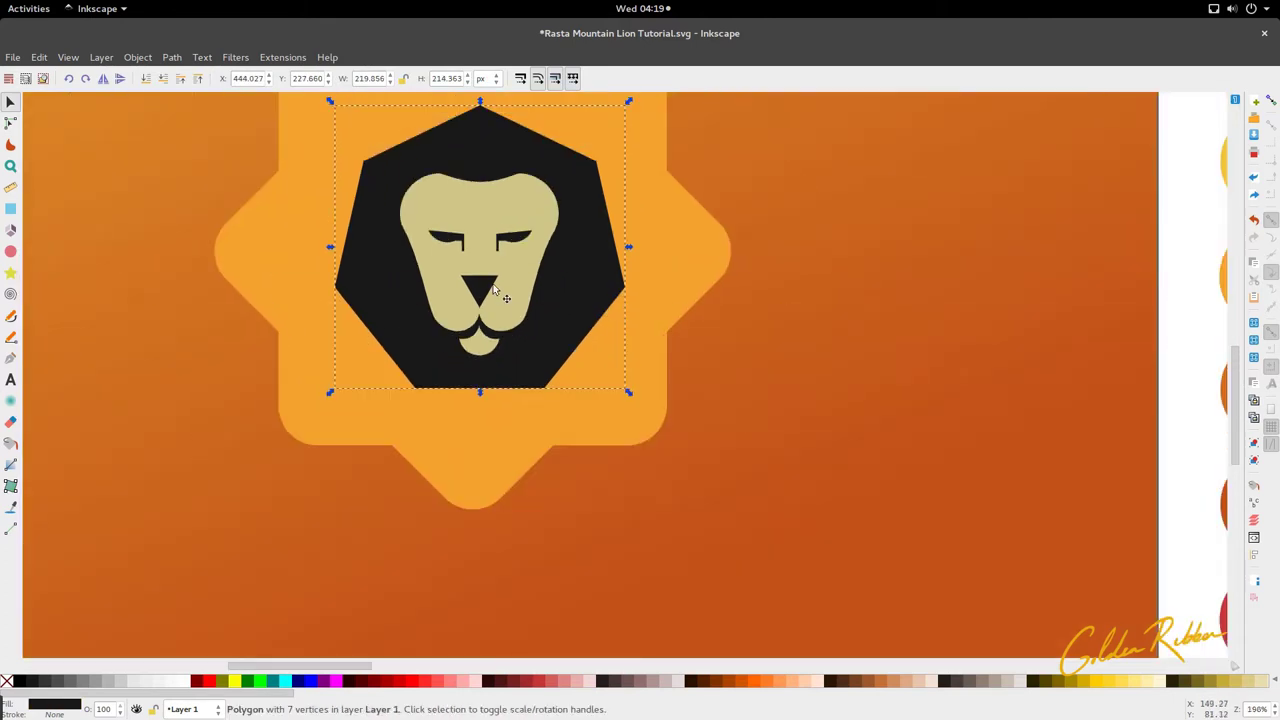
Lower the tip node of the tan chin shape and delete the two extra nodes on its upper curves
{"action": "scroll", "coordinate": [498, 288], "scroll_direction": "up", "scroll_amount": 2}
{"action": "scroll", "coordinate": [498, 284], "scroll_direction": "down", "scroll_amount": 2}
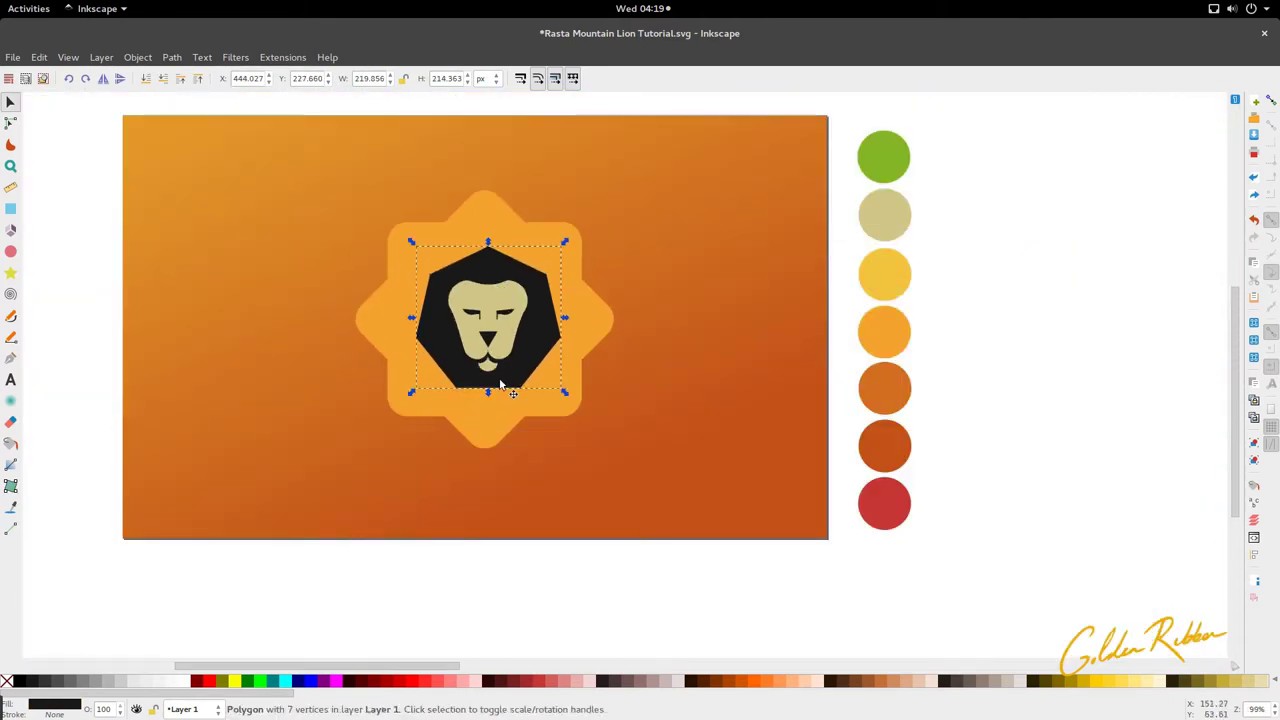
{"action": "scroll", "coordinate": [500, 385], "scroll_direction": "up", "scroll_amount": 4}
{"action": "scroll", "coordinate": [458, 347], "scroll_direction": "up", "scroll_amount": 3}
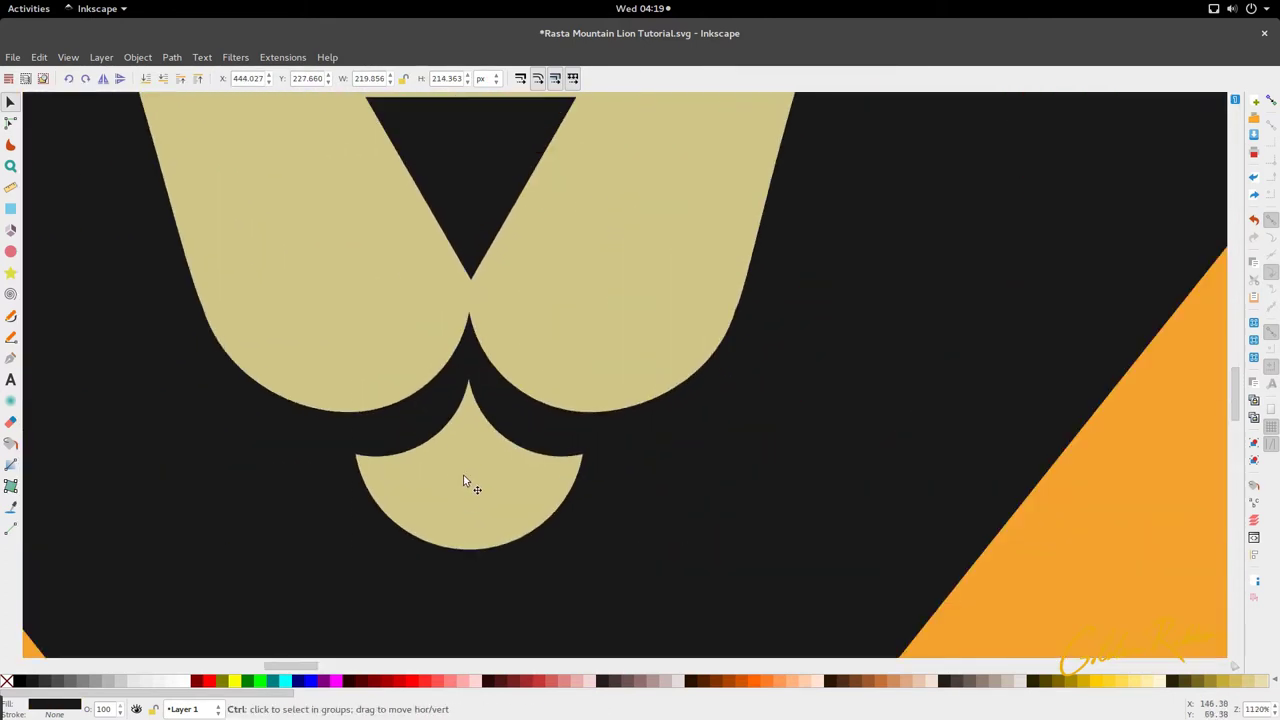
{"action": "left_click", "coordinate": [463, 475]}
{"action": "key", "text": "n"}
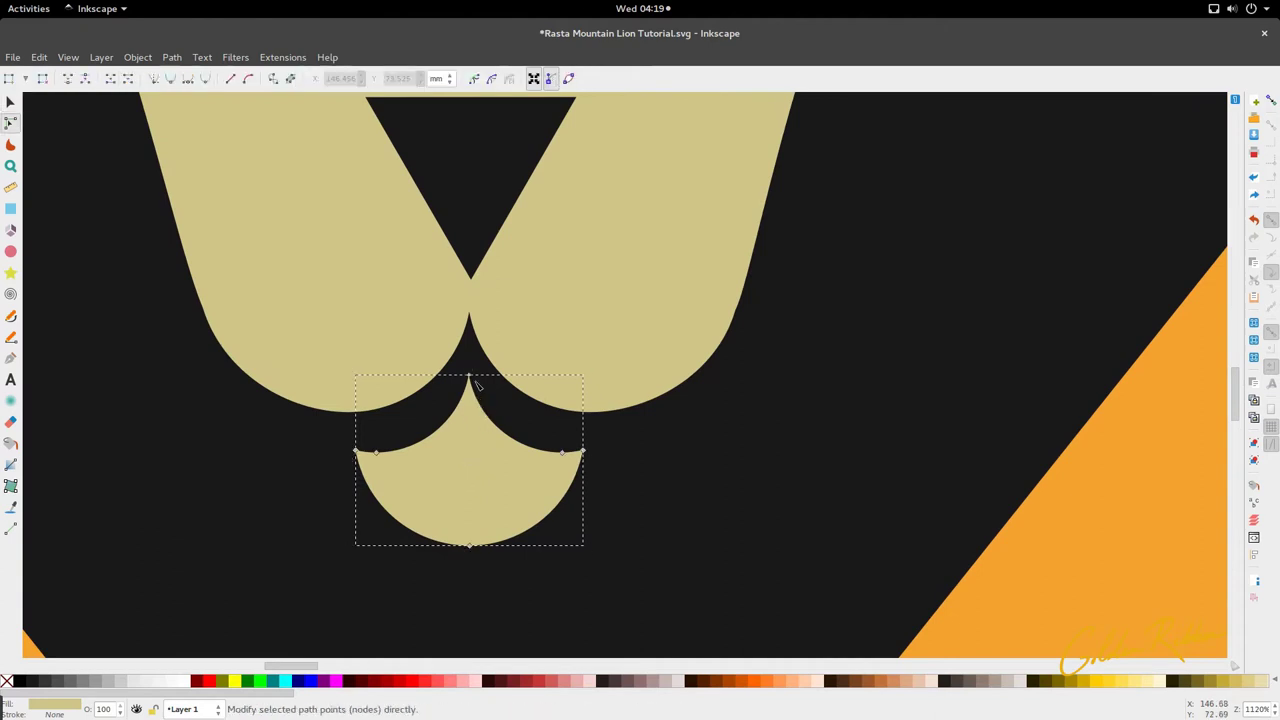
{"action": "left_click", "coordinate": [468, 375]}
{"action": "left_click_drag", "start_coordinate": [468, 375], "coordinate": [355, 468]}
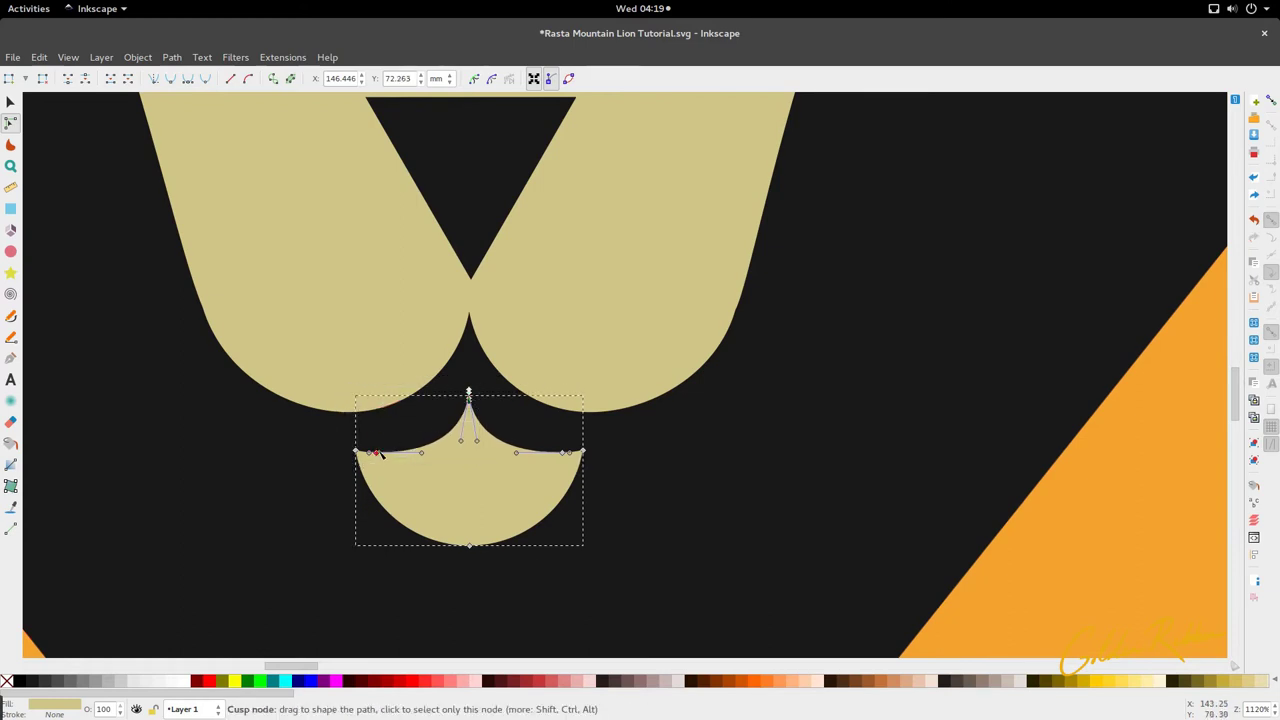
{"action": "left_click", "coordinate": [562, 454], "text": "shift"}
{"action": "key", "text": "Delete"}
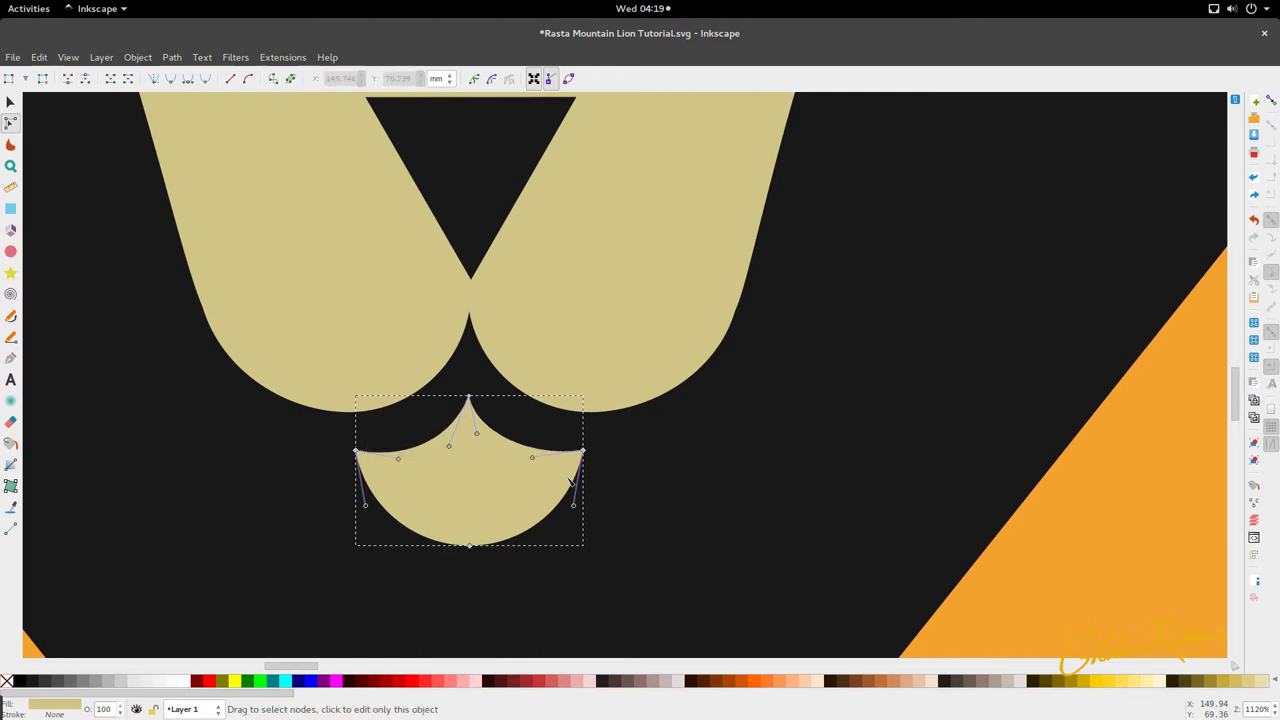
Convert both upper edges of the chin, from the tip to each side corner, into straight line segments
{"action": "left_click_drag", "start_coordinate": [488, 380], "coordinate": [348, 474]}
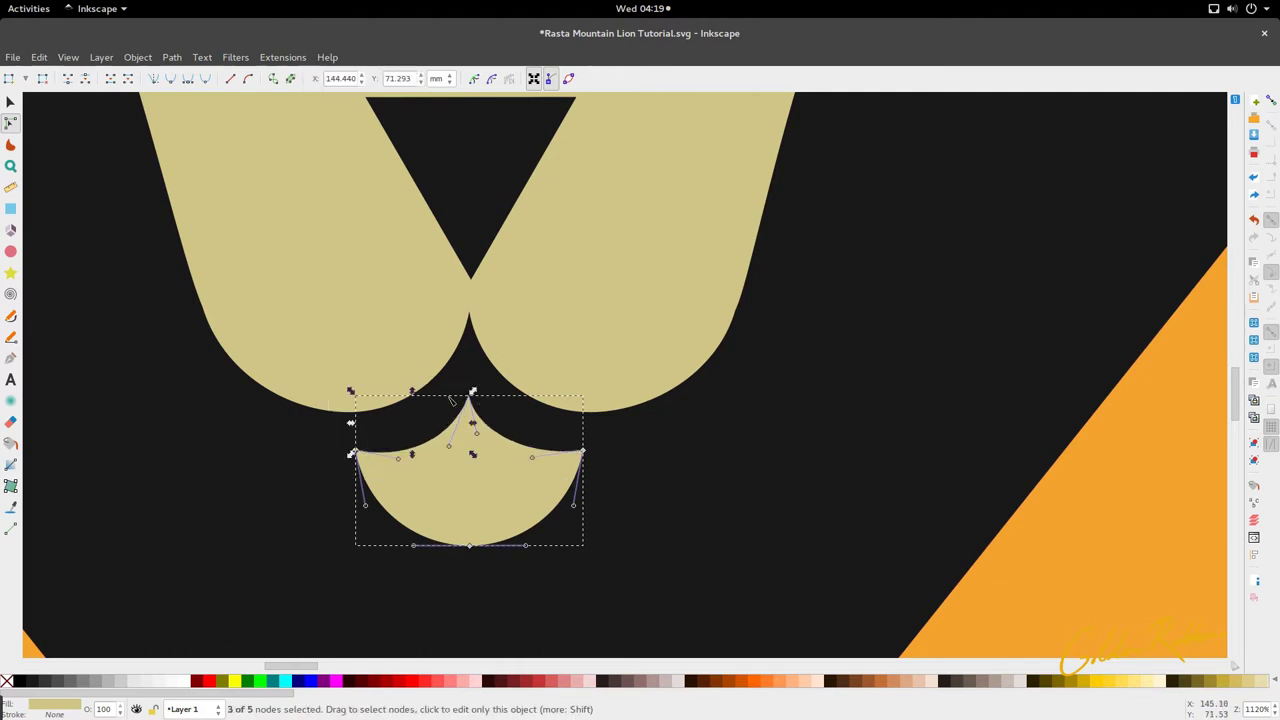
{"action": "left_click", "coordinate": [230, 78]}
{"action": "left_click", "coordinate": [467, 369]}
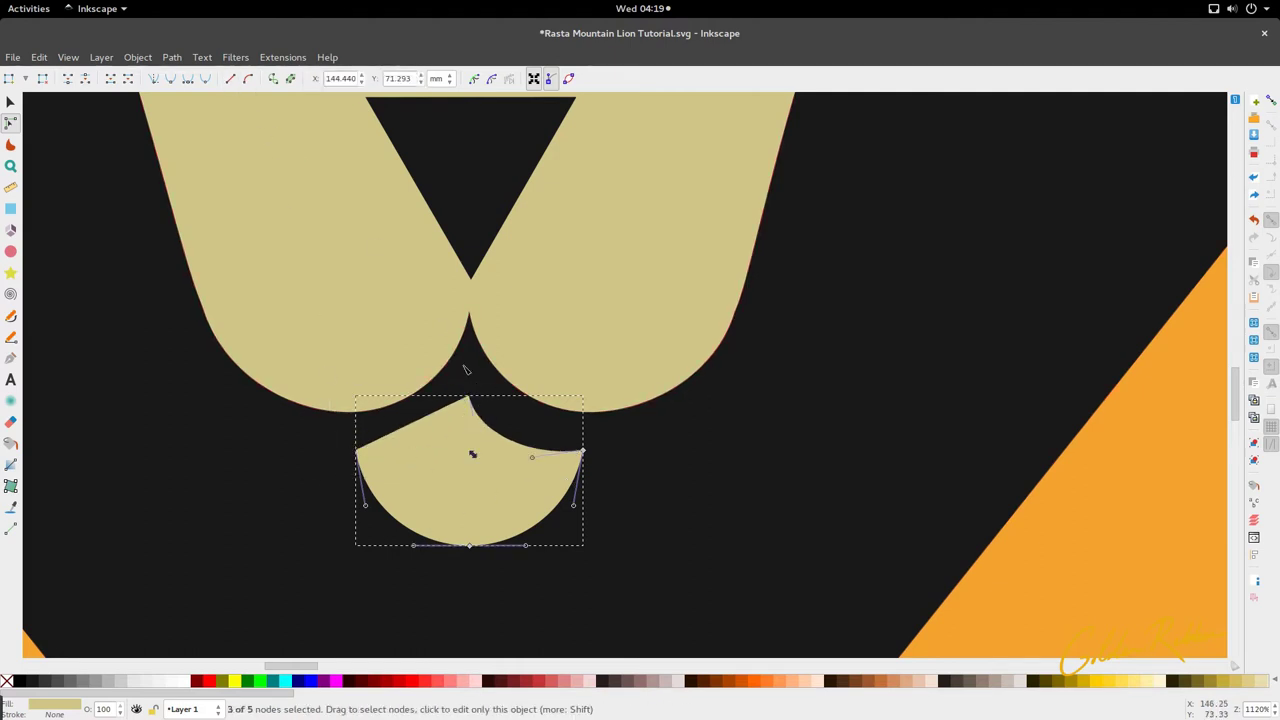
{"action": "left_click_drag", "start_coordinate": [458, 380], "coordinate": [602, 485]}
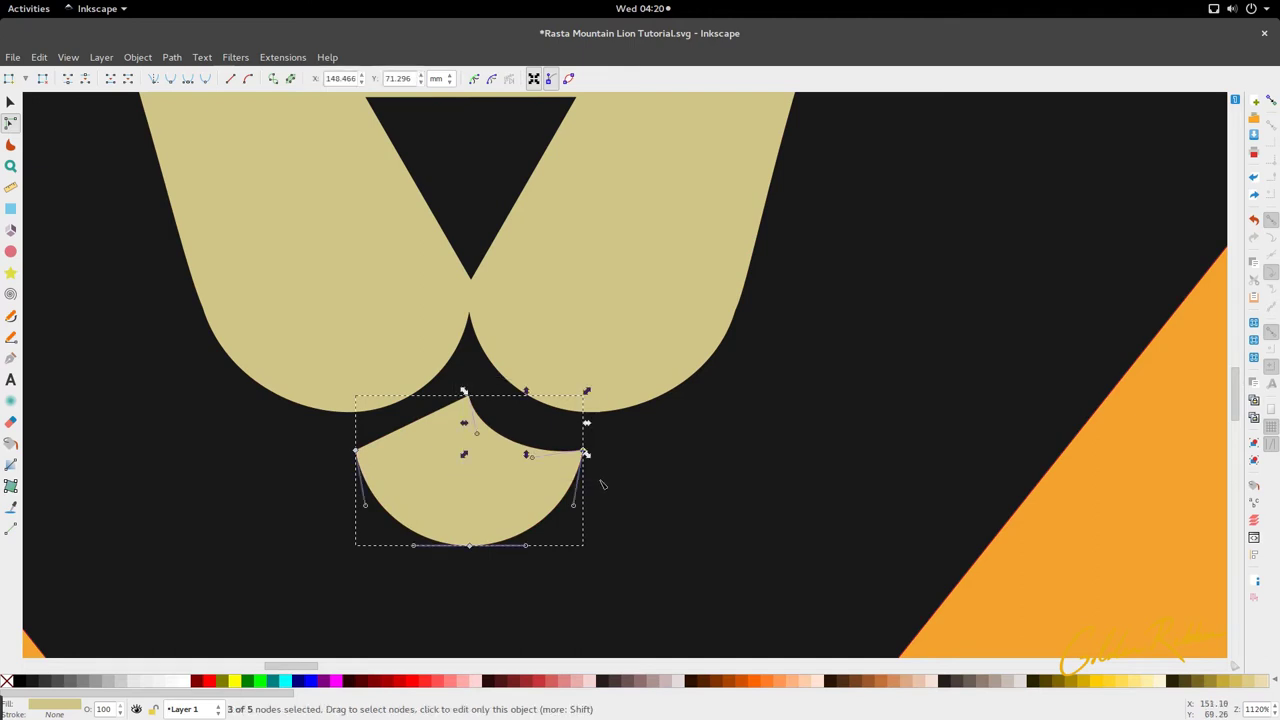
{"action": "left_click", "coordinate": [229, 80]}
{"action": "left_click", "coordinate": [257, 399]}
{"action": "scroll", "coordinate": [447, 320], "scroll_direction": "down", "scroll_amount": 4}
{"action": "scroll", "coordinate": [449, 330], "scroll_direction": "up", "scroll_amount": 3}
{"action": "left_click", "coordinate": [448, 372]}
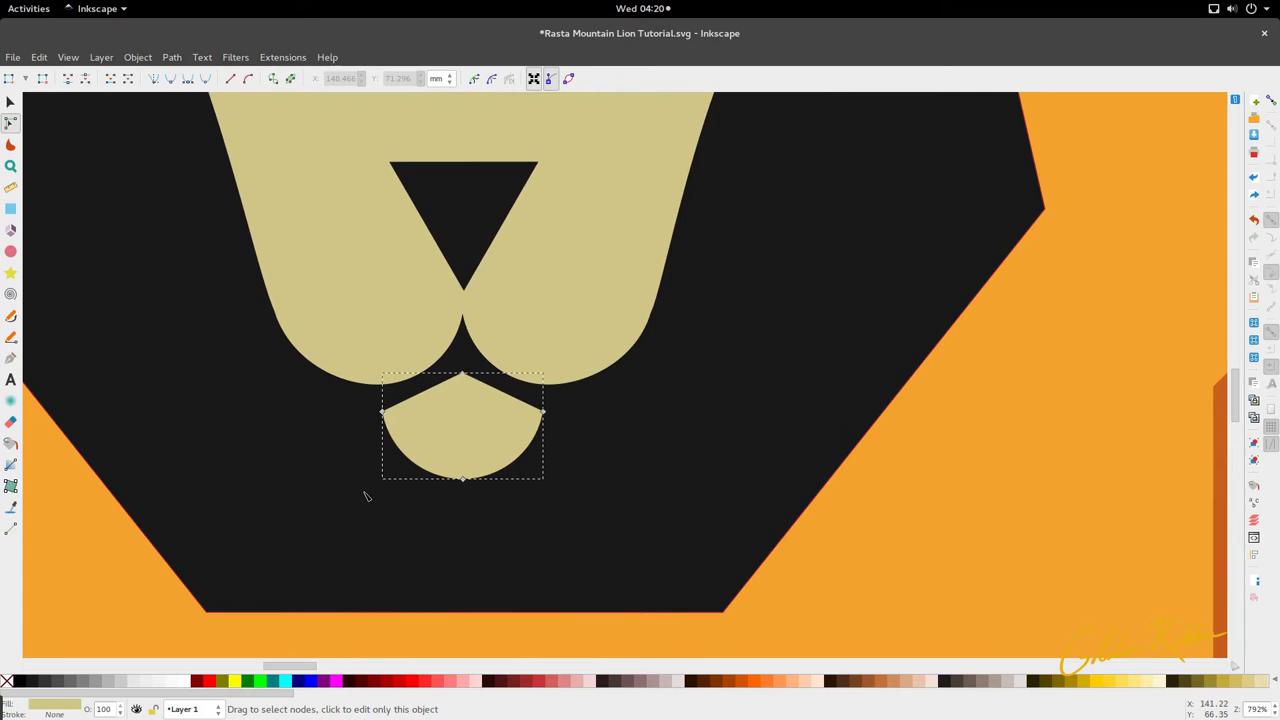
Raise the chin's bottom node and adjust both side handles evenly to make its rounded base shallower
{"action": "left_click_drag", "start_coordinate": [465, 481], "coordinate": [465, 466]}
{"action": "left_click_drag", "start_coordinate": [389, 449], "coordinate": [388, 441]}
{"action": "left_click_drag", "start_coordinate": [540, 454], "coordinate": [542, 446]}
{"action": "key", "text": "s"}
{"action": "left_click", "coordinate": [523, 394]}
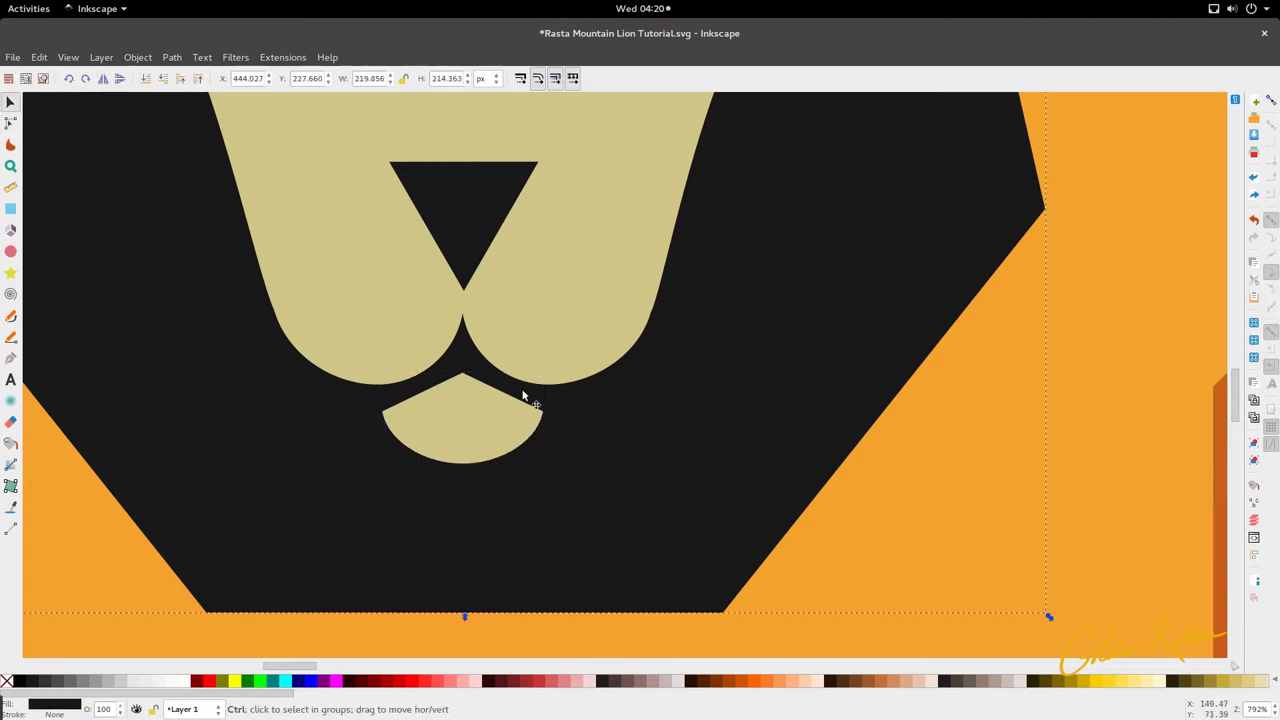
{"action": "scroll", "coordinate": [523, 392], "scroll_direction": "down", "scroll_amount": 5}
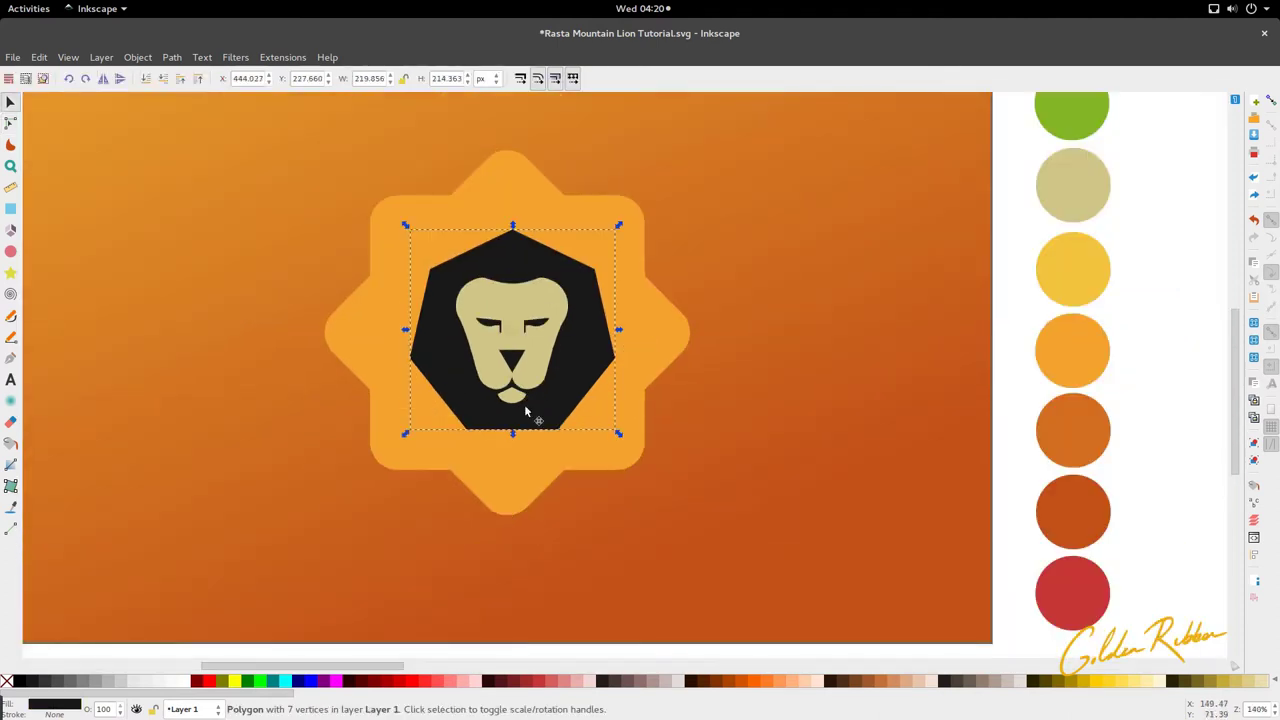
Convert the black nose triangle from a polygon object to an editable path
{"action": "left_click", "coordinate": [520, 356]}
{"action": "key", "text": "grave"}
{"action": "left_click", "coordinate": [480, 365]}
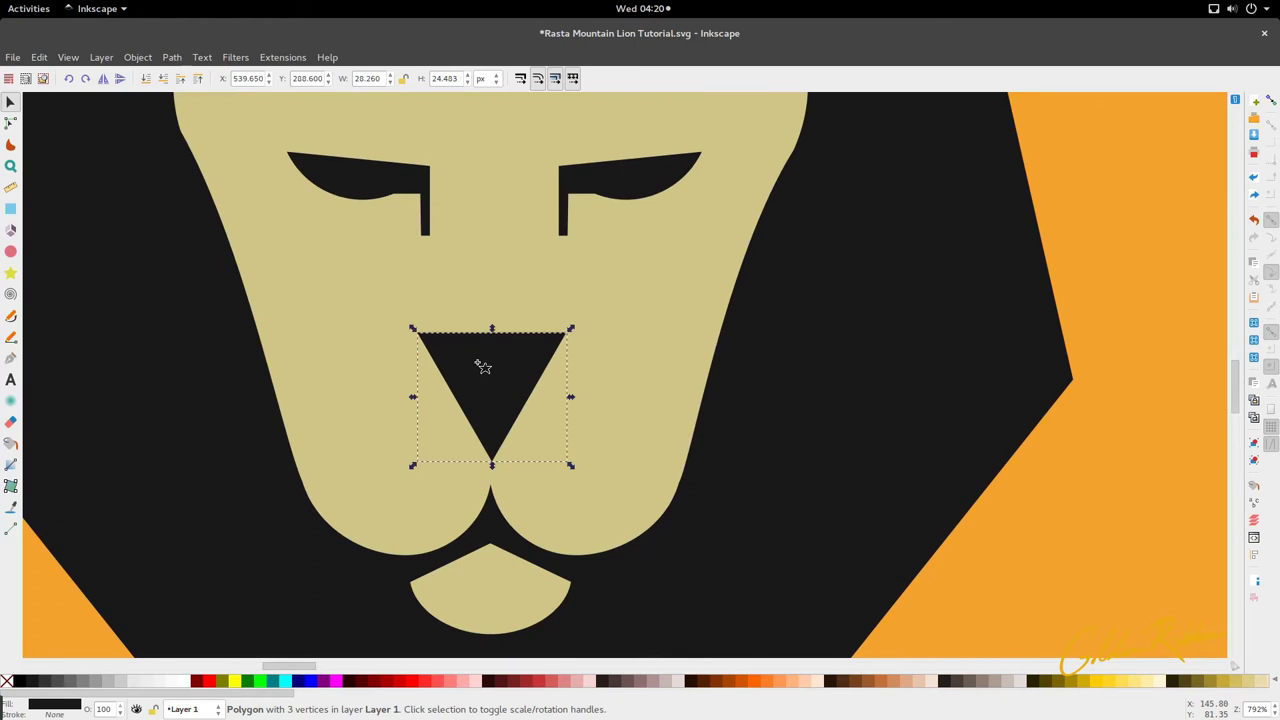
{"action": "key", "text": "asterisk"}
{"action": "key", "text": "s"}
{"action": "left_click", "coordinate": [475, 347]}
{"action": "left_click", "coordinate": [174, 57]}
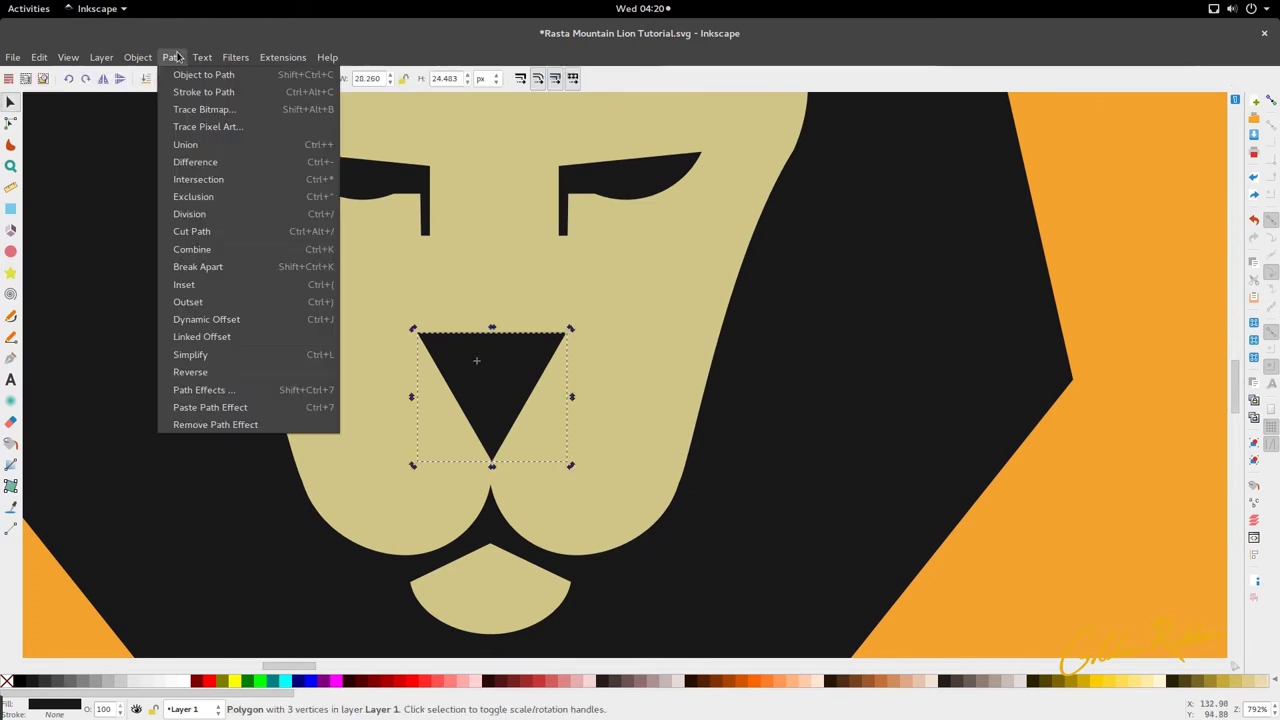
{"action": "left_click", "coordinate": [207, 77]}
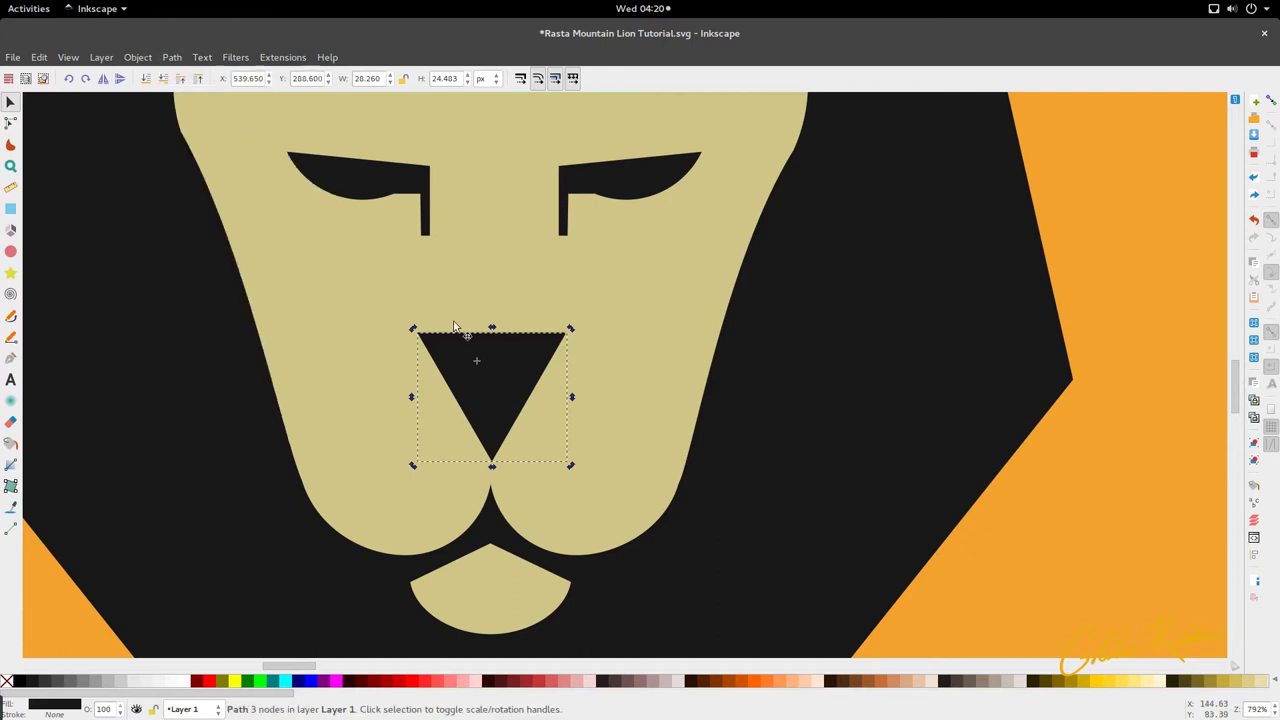
Bend the top edge of the nose downward into a shallow concave curve
{"action": "key", "text": "n"}
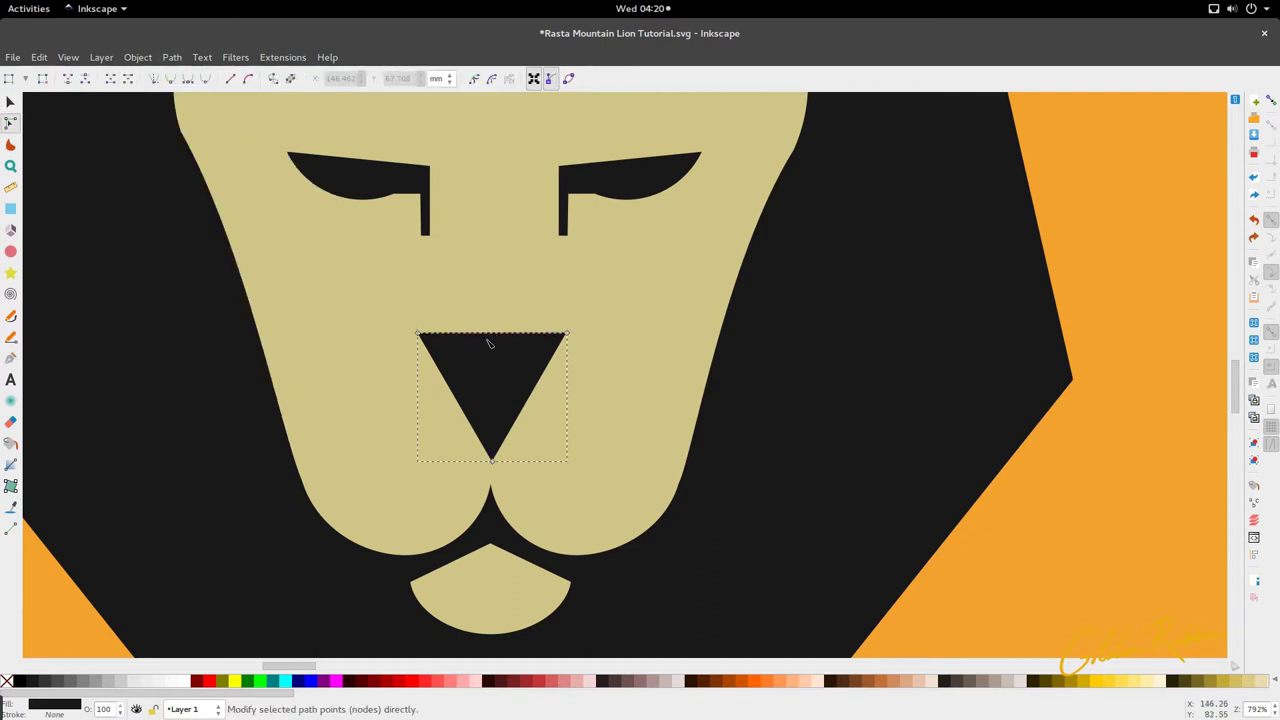
{"action": "scroll", "coordinate": [489, 340], "scroll_direction": "up", "scroll_amount": 4}
{"action": "left_click_drag", "start_coordinate": [523, 311], "coordinate": [526, 366]}
{"action": "scroll", "coordinate": [520, 350], "scroll_direction": "down", "scroll_amount": 6}
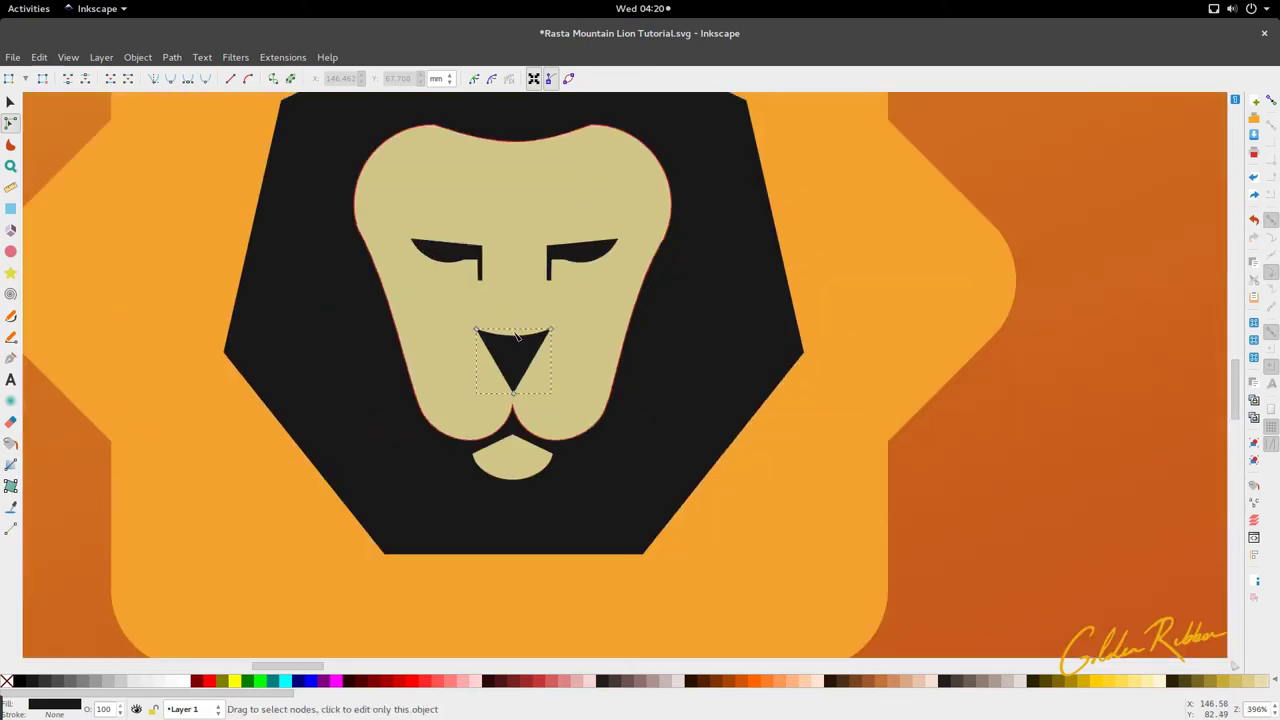
{"action": "key", "text": "s"}
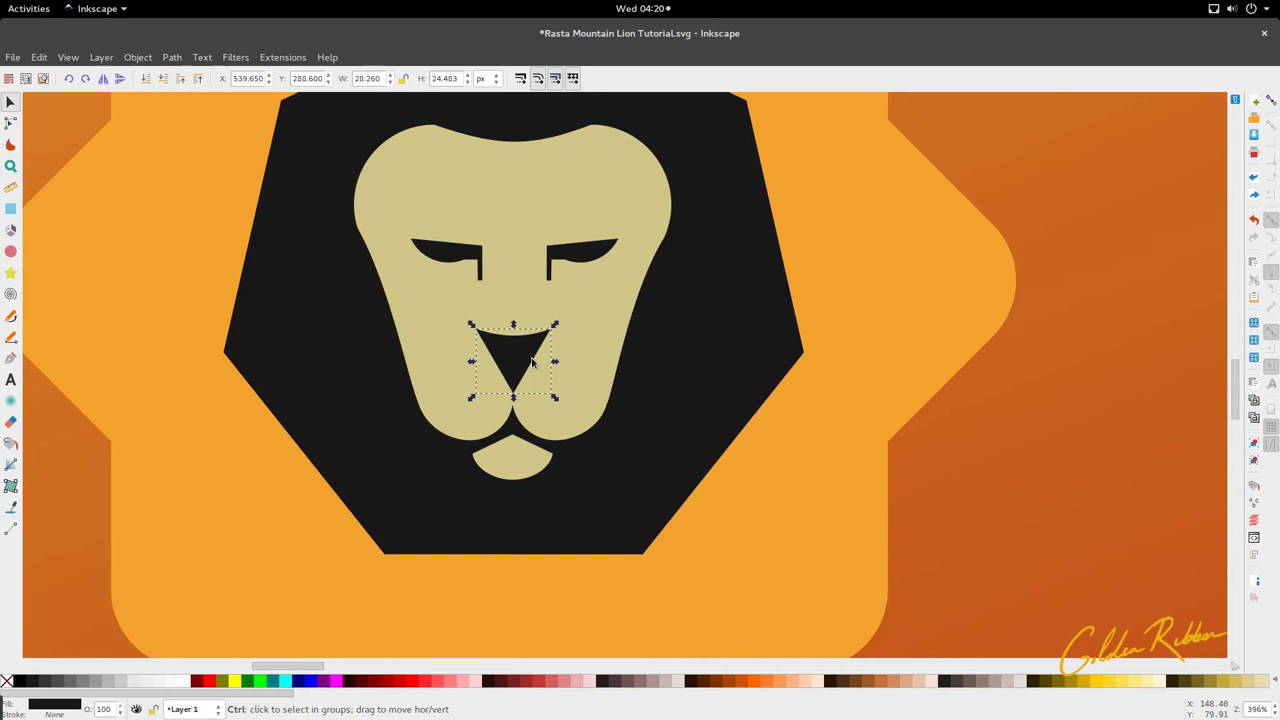
Select all three nose nodes and convert the straight side segments to curves
{"action": "scroll", "coordinate": [532, 370], "scroll_direction": "up", "scroll_amount": 3}
{"action": "key", "text": "n"}
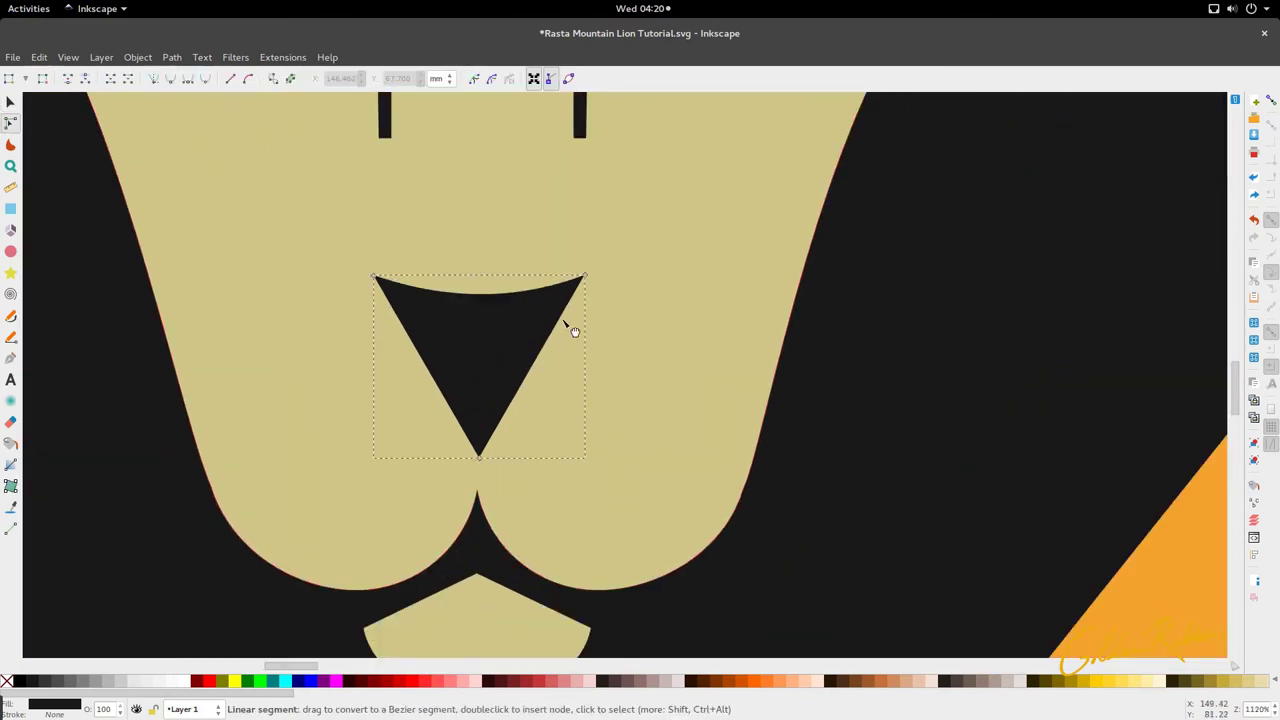
{"action": "left_click_drag", "start_coordinate": [614, 264], "coordinate": [336, 472]}
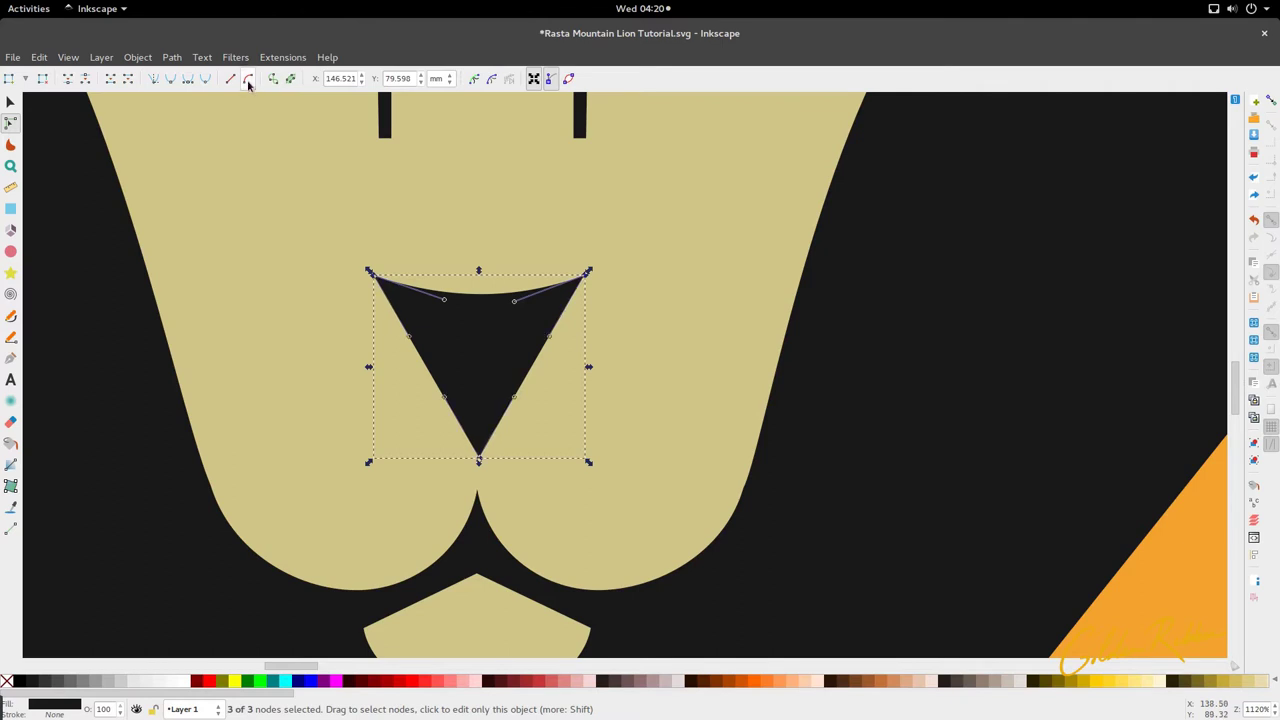
{"action": "left_click", "coordinate": [312, 328]}
{"action": "left_click_drag", "start_coordinate": [297, 209], "coordinate": [601, 475]}
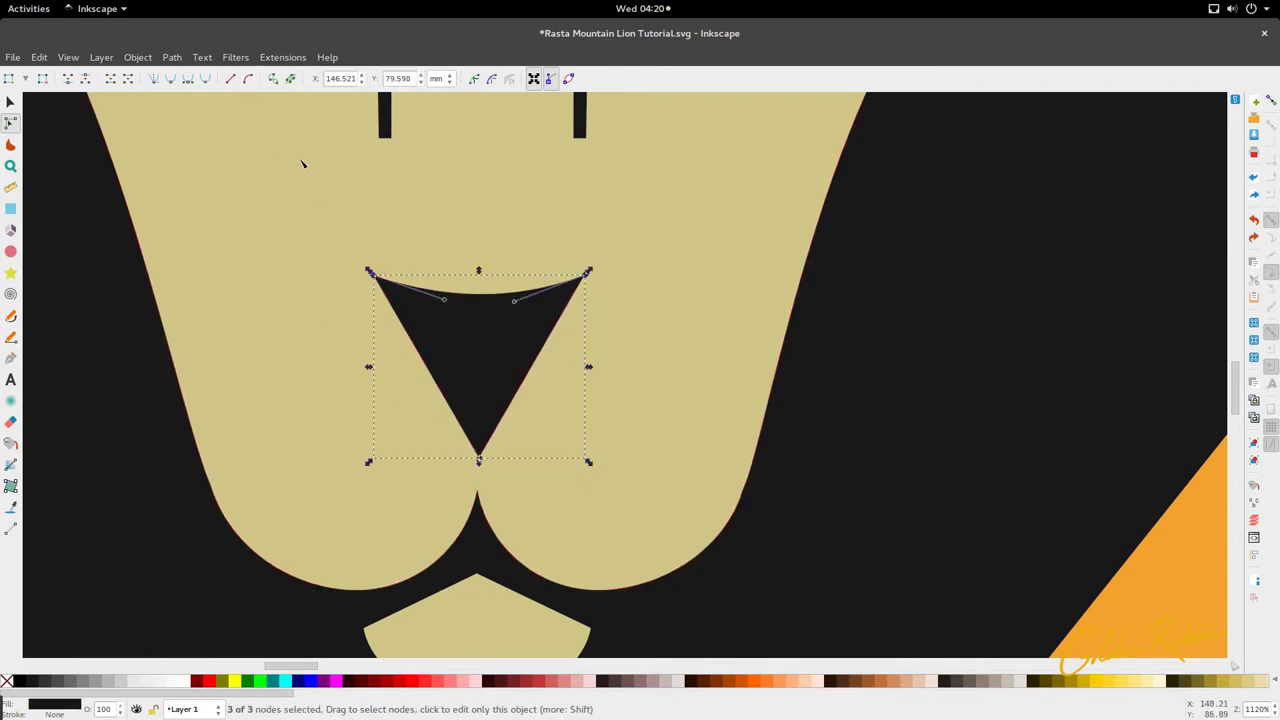
{"action": "left_click", "coordinate": [242, 78]}
{"action": "left_click", "coordinate": [371, 399]}
{"action": "left_click", "coordinate": [416, 349]}
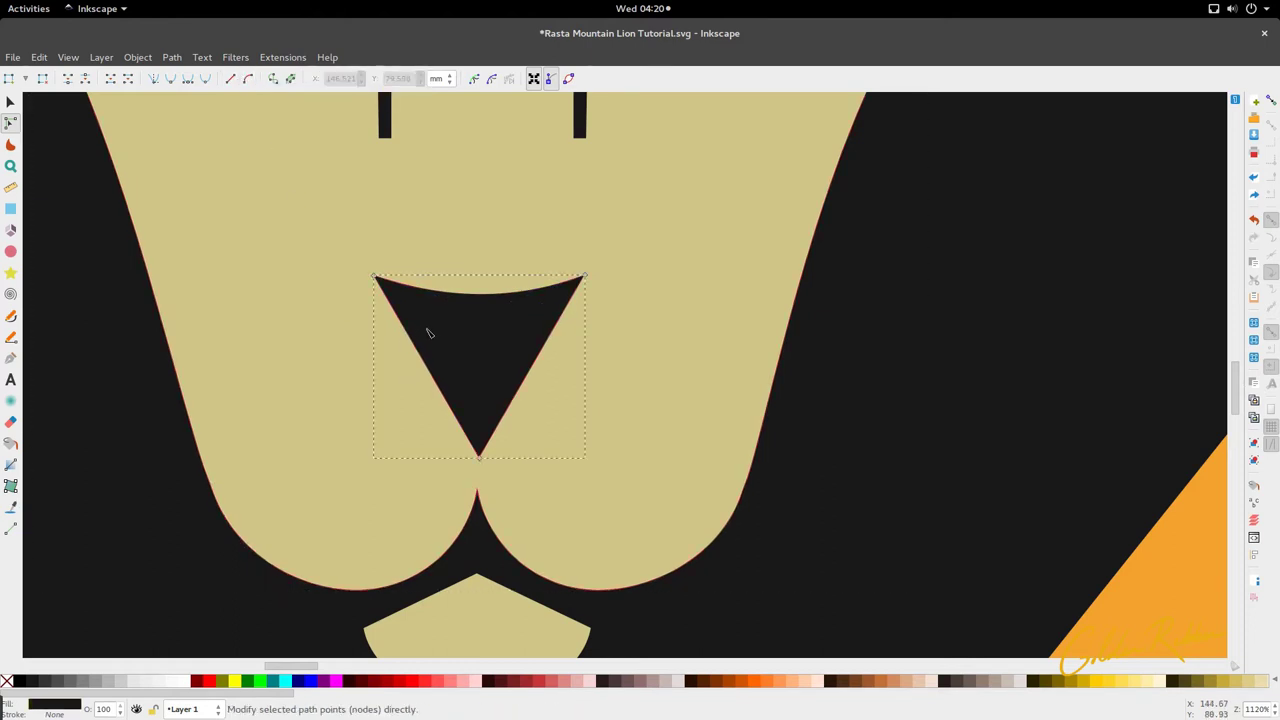
Pull the handles along both sides of the nose symmetrically outward so its sides bulge slightly
{"action": "left_click", "coordinate": [375, 278]}
{"action": "left_click_drag", "start_coordinate": [410, 340], "coordinate": [396, 339]}
{"action": "left_click_drag", "start_coordinate": [444, 399], "coordinate": [435, 415]}
{"action": "left_click_drag", "start_coordinate": [514, 399], "coordinate": [523, 415]}
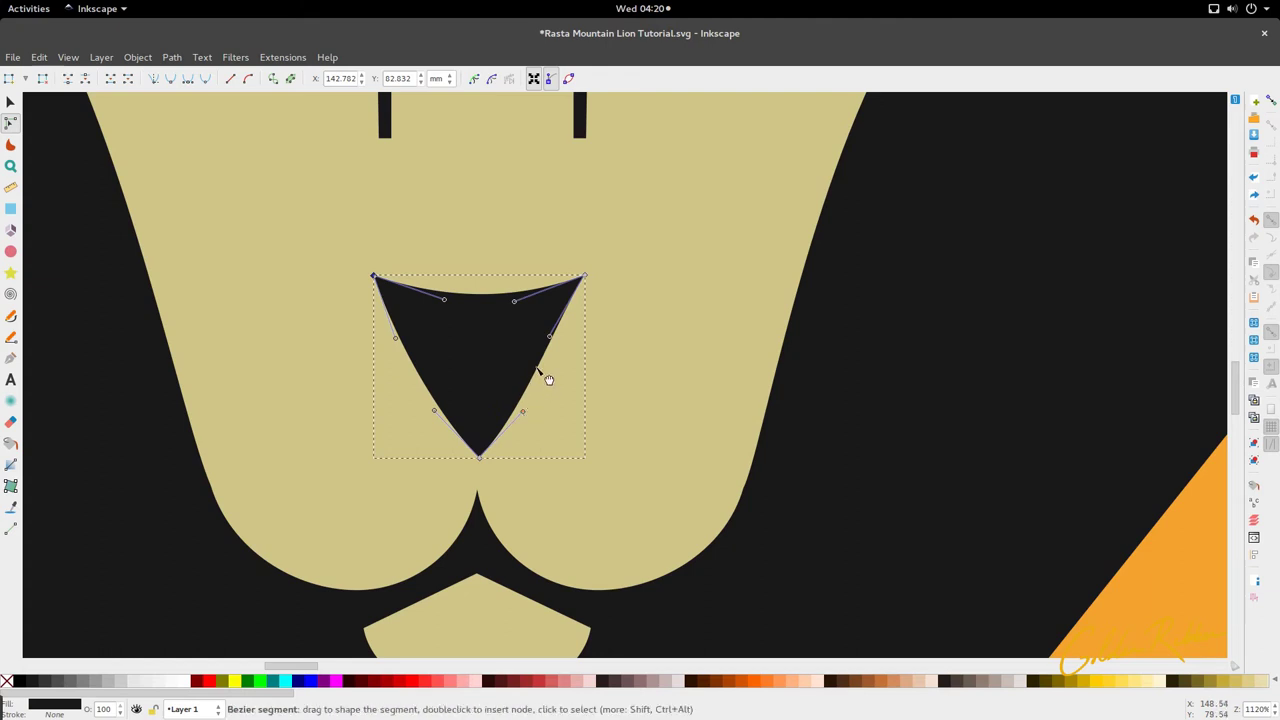
{"action": "left_click_drag", "start_coordinate": [554, 337], "coordinate": [566, 347]}
{"action": "key", "text": "s"}
{"action": "left_click", "coordinate": [559, 452]}
{"action": "key", "text": "5"}
{"action": "scroll", "coordinate": [543, 400], "scroll_direction": "up", "scroll_amount": 4}
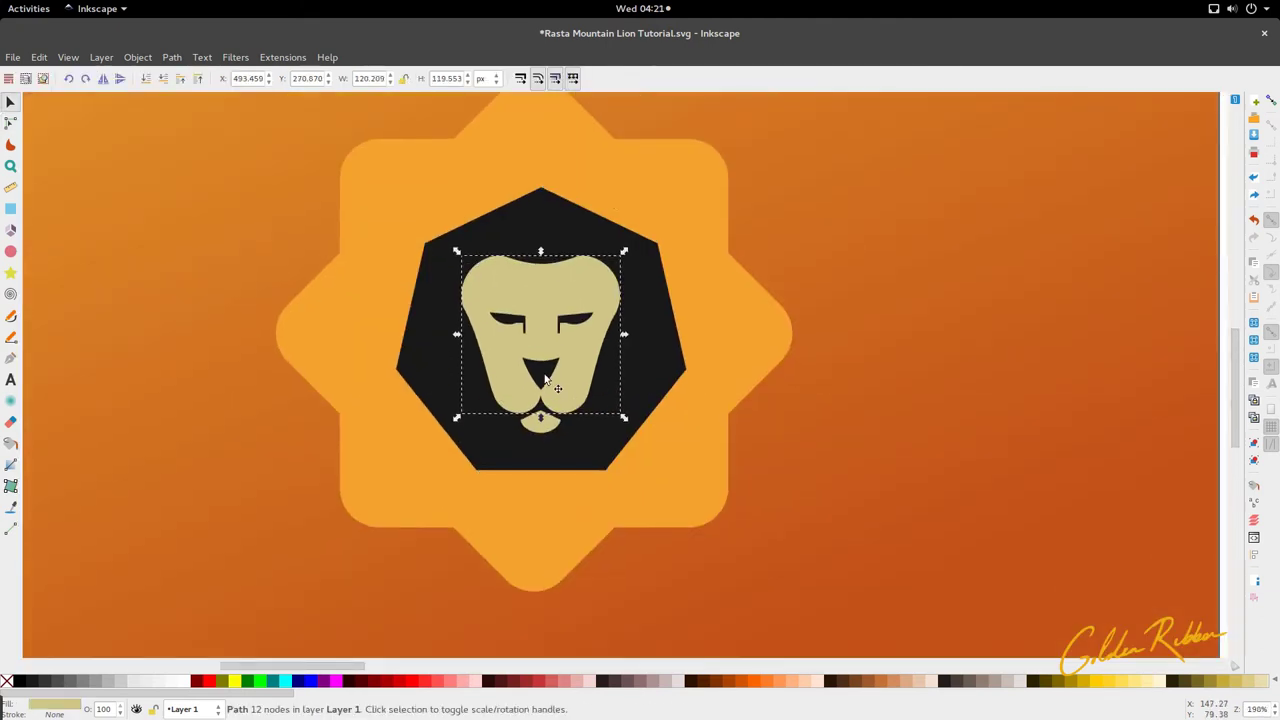
Reduce the nose's height slightly from the top while keeping its width and lower tip in place
{"action": "key", "text": "n"}
{"action": "left_click", "coordinate": [535, 421]}
{"action": "left_click_drag", "start_coordinate": [535, 421], "coordinate": [544, 397]}
{"action": "key", "text": "s"}
{"action": "key", "text": "n"}
{"action": "scroll", "coordinate": [536, 389], "scroll_direction": "up", "scroll_amount": 3}
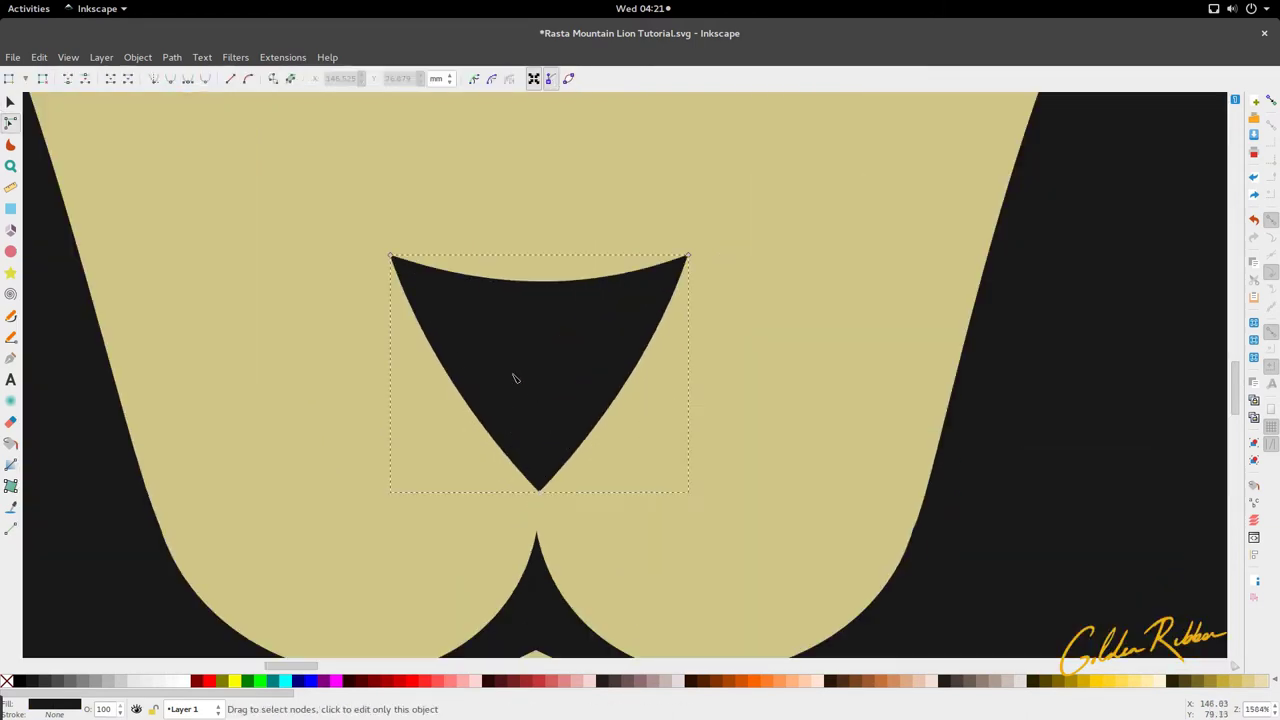
Fine-tune the side handle of the nose's upper left corner to even out the left curve
{"action": "left_click", "coordinate": [391, 258]}
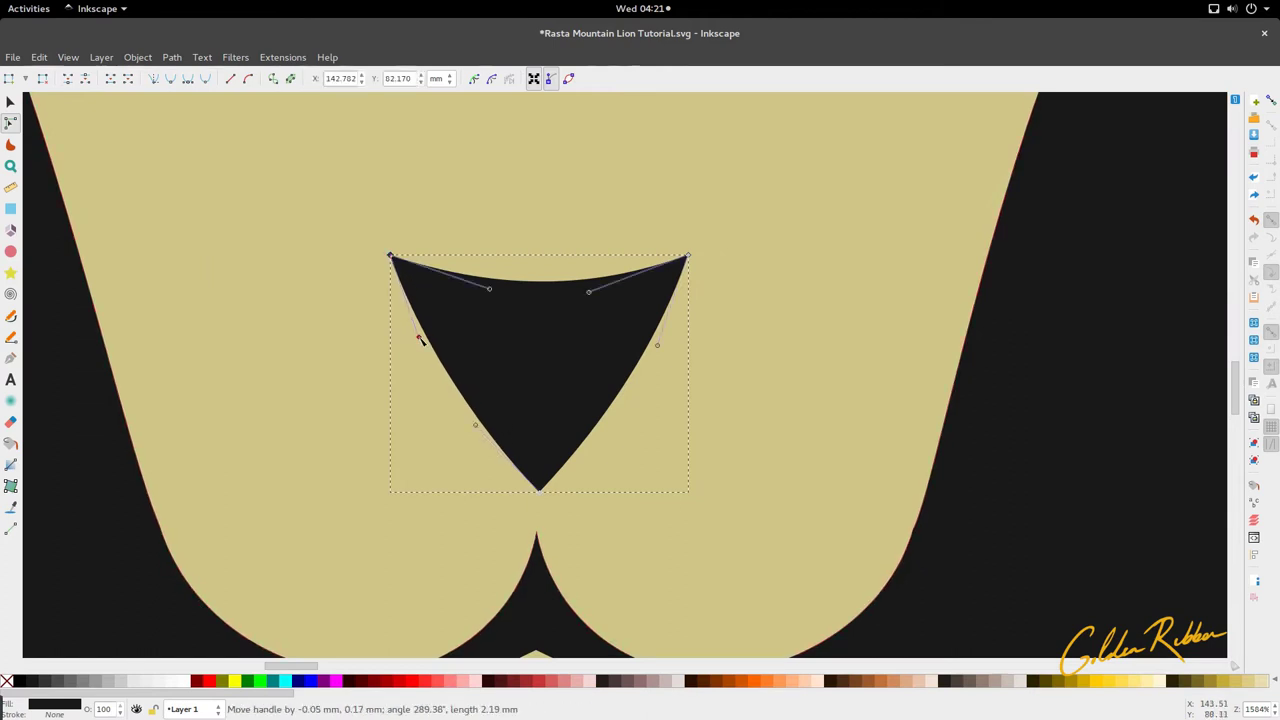
{"action": "key", "text": "s"}
{"action": "scroll", "coordinate": [490, 443], "scroll_direction": "down", "scroll_amount": 6}
{"action": "scroll", "coordinate": [527, 429], "scroll_direction": "down", "scroll_amount": 2}
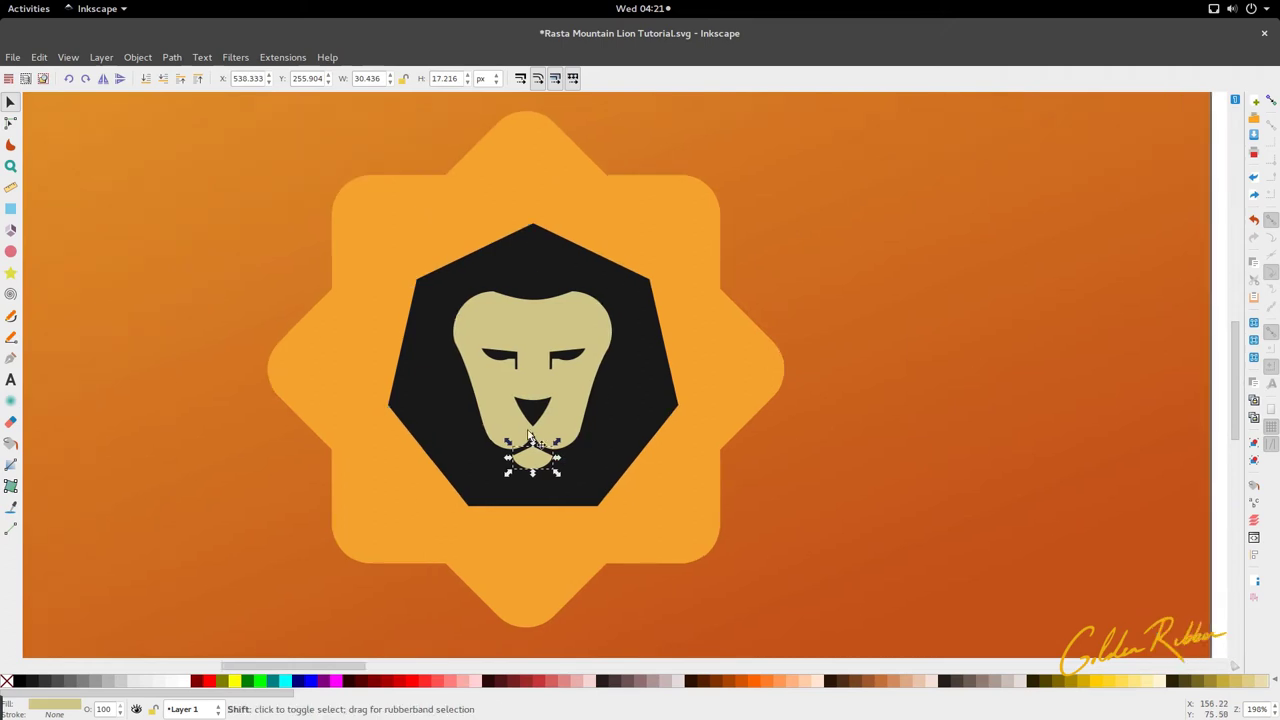
Delete the extra node on the left eye's lower edge and reshape the edge into a smooth curve
{"action": "scroll", "coordinate": [585, 410], "scroll_direction": "up", "scroll_amount": 9}
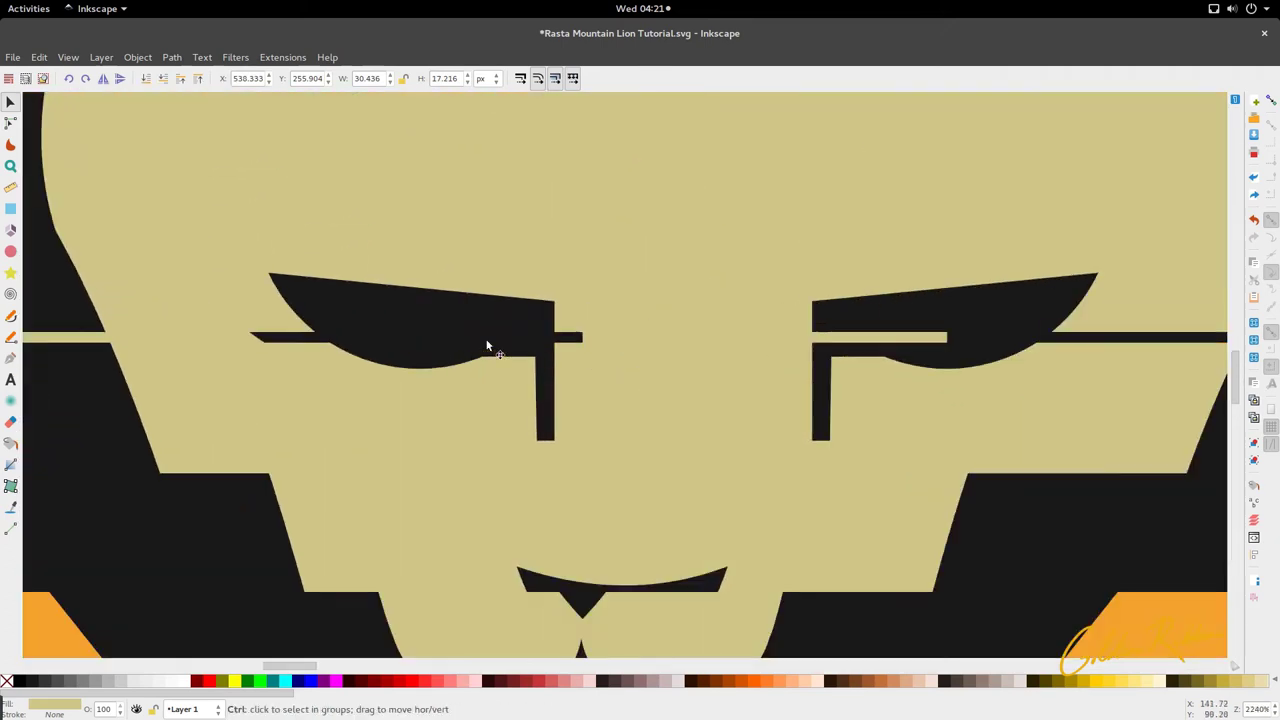
{"action": "key", "text": "n"}
{"action": "left_click", "coordinate": [494, 357]}
{"action": "left_click", "coordinate": [481, 365]}
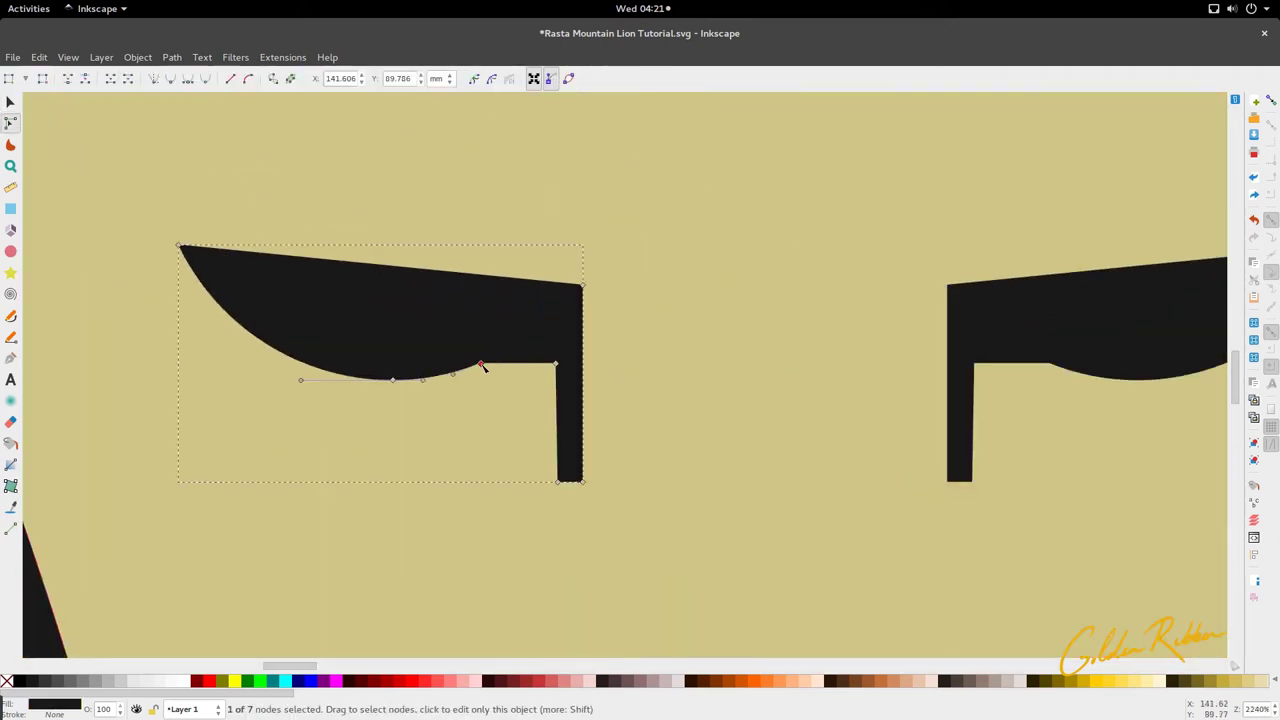
{"action": "key", "text": "Delete"}
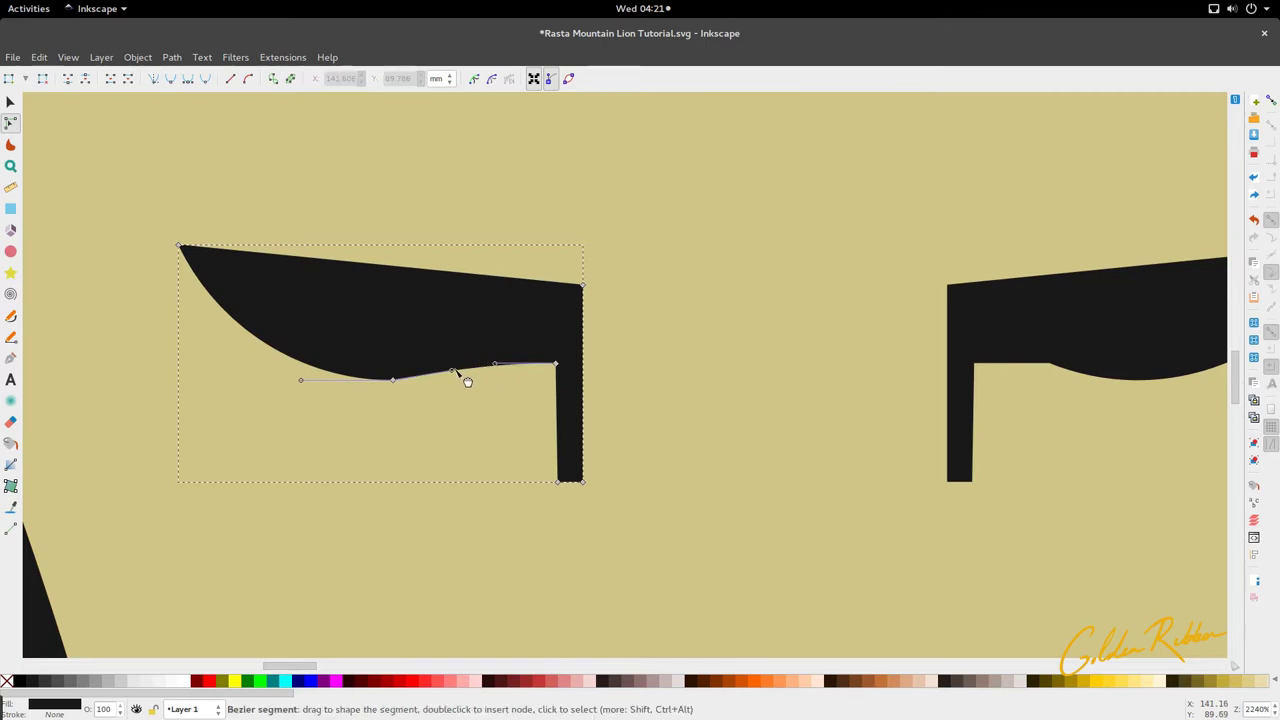
{"action": "left_click_drag", "start_coordinate": [452, 370], "coordinate": [501, 379]}
{"action": "key", "text": "s"}
{"action": "scroll", "coordinate": [472, 395], "scroll_direction": "down", "scroll_amount": 5}
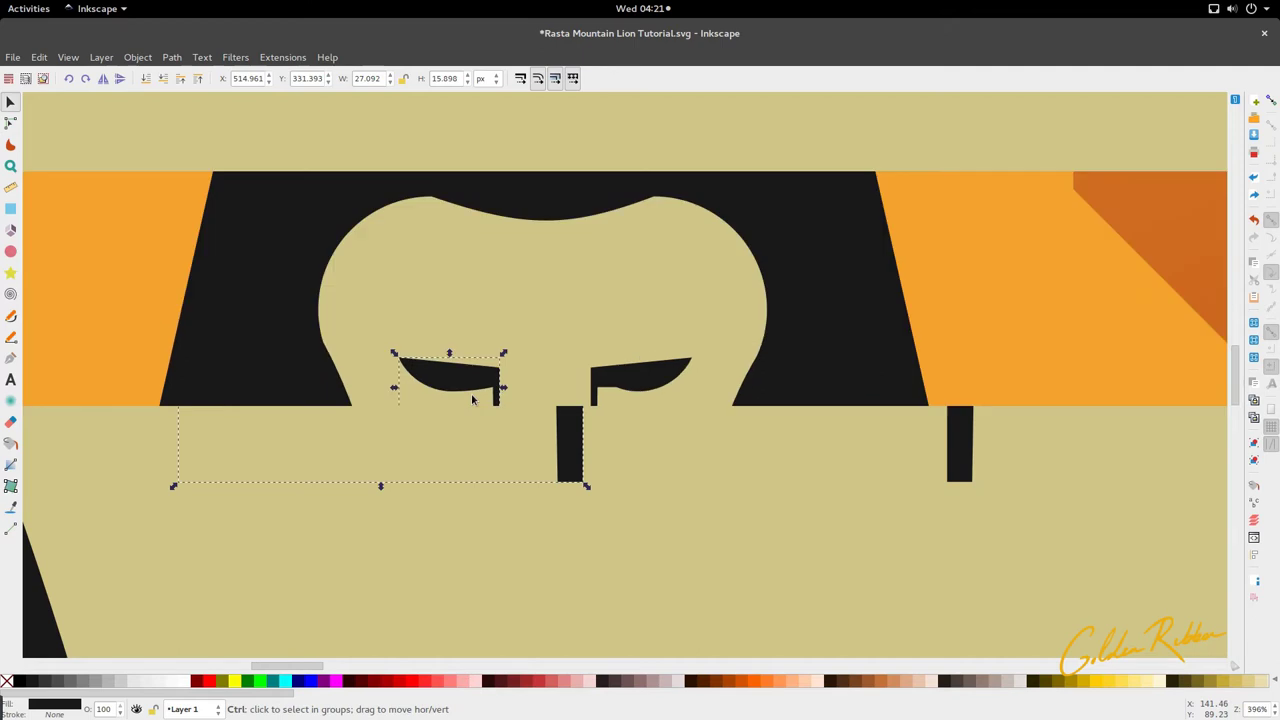
Remove the matching lower-edge node of the right eye and smooth the curve to mirror the left eye
{"action": "scroll", "coordinate": [617, 389], "scroll_direction": "up", "scroll_amount": 3}
{"action": "double_click", "coordinate": [523, 387]}
{"action": "left_click", "coordinate": [495, 398]}
{"action": "left_click_drag", "start_coordinate": [511, 403], "coordinate": [488, 401]}
{"action": "key", "text": "s"}
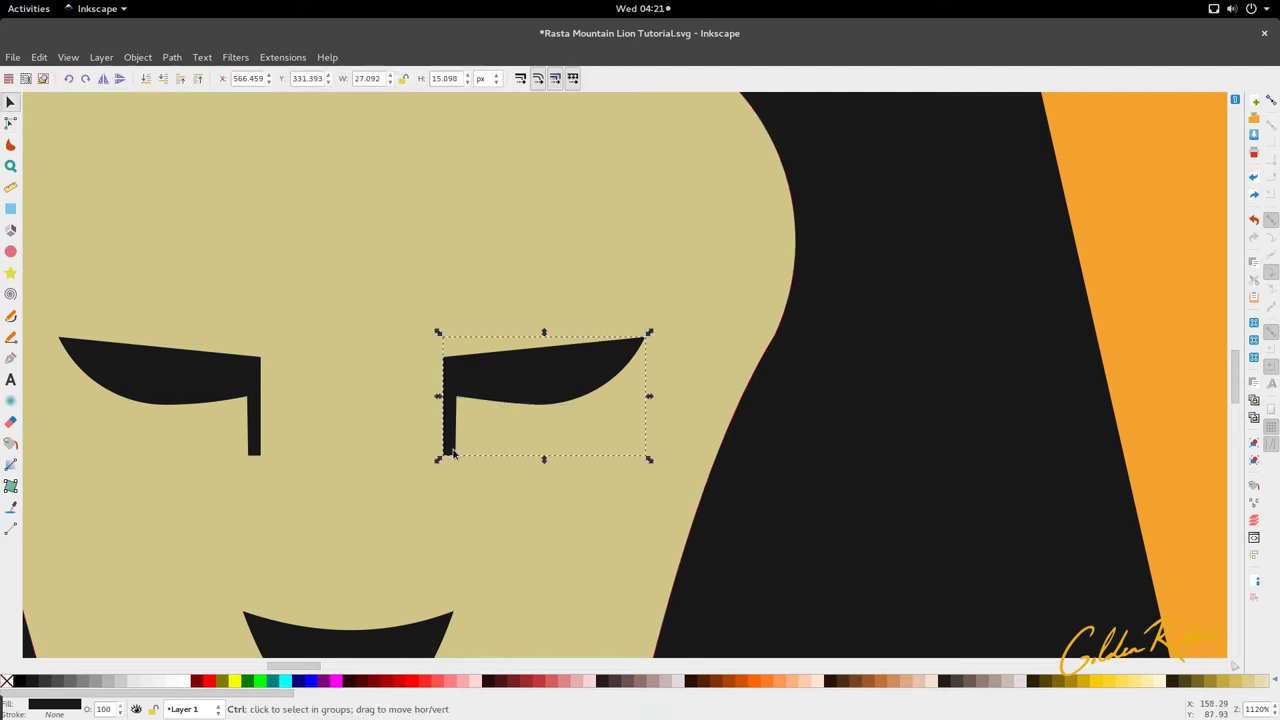
Move the outer bottom node of each eye's vertical bar inward so both bars taper toward the bottom
{"action": "scroll", "coordinate": [452, 453], "scroll_direction": "up", "scroll_amount": 2, "text": "ctrl"}
{"action": "key", "text": "n"}
{"action": "left_click_drag", "start_coordinate": [465, 462], "coordinate": [458, 463]}
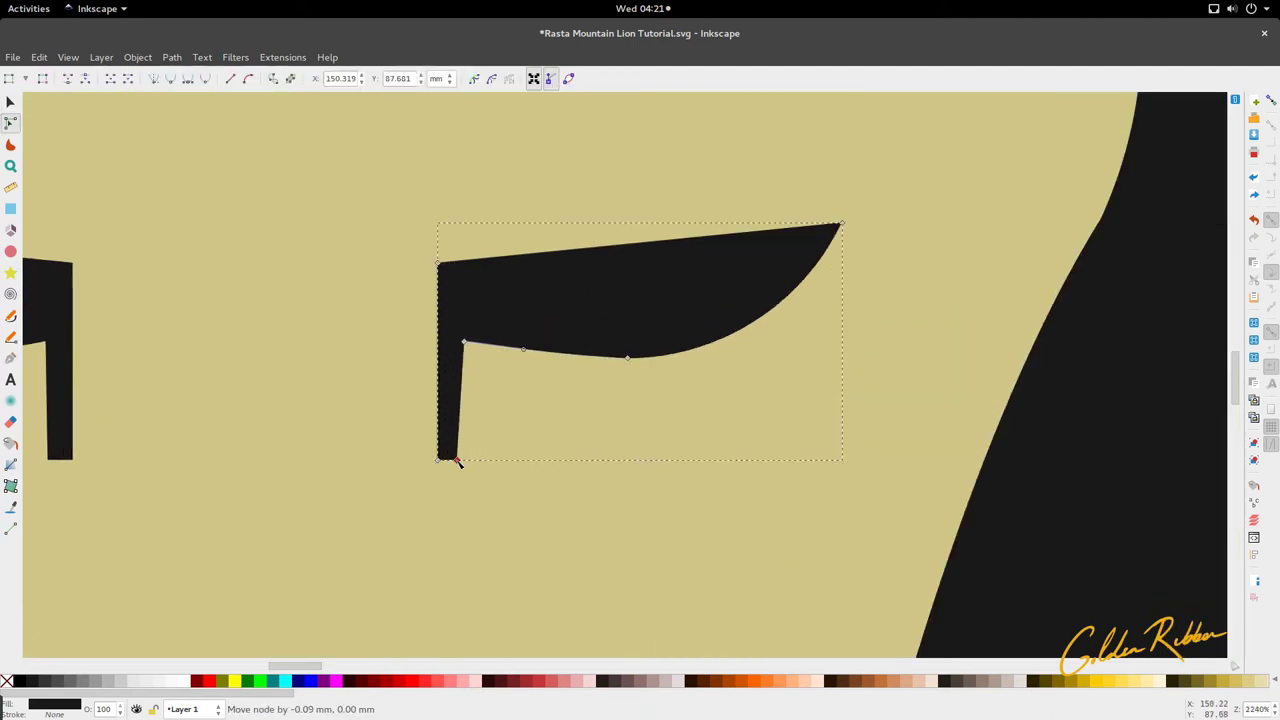
{"action": "scroll", "coordinate": [458, 463], "scroll_direction": "down", "scroll_amount": 2, "text": "ctrl"}
{"action": "scroll", "coordinate": [400, 458], "scroll_direction": "up", "scroll_amount": 2, "text": "ctrl"}
{"action": "left_click", "coordinate": [432, 403]}
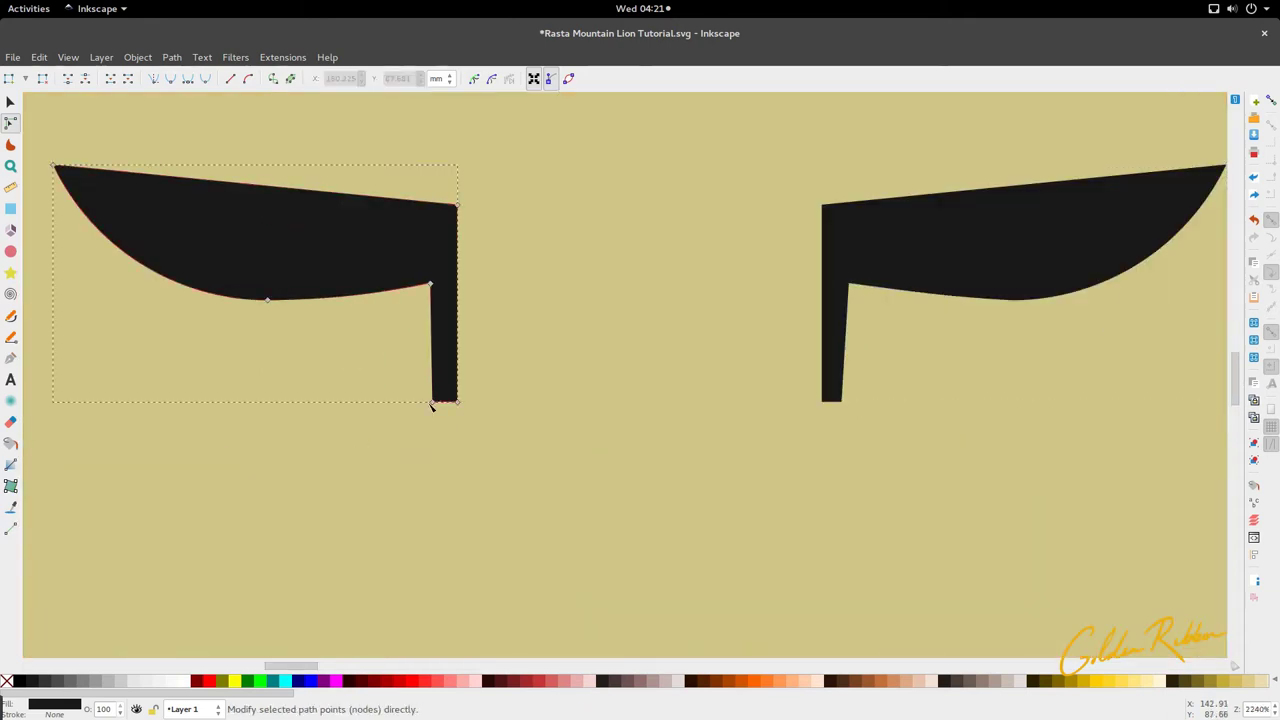
{"action": "left_click_drag", "start_coordinate": [434, 403], "coordinate": [440, 406]}
{"action": "key", "text": "s"}
{"action": "scroll", "coordinate": [446, 433], "scroll_direction": "down", "scroll_amount": 7, "text": "ctrl"}
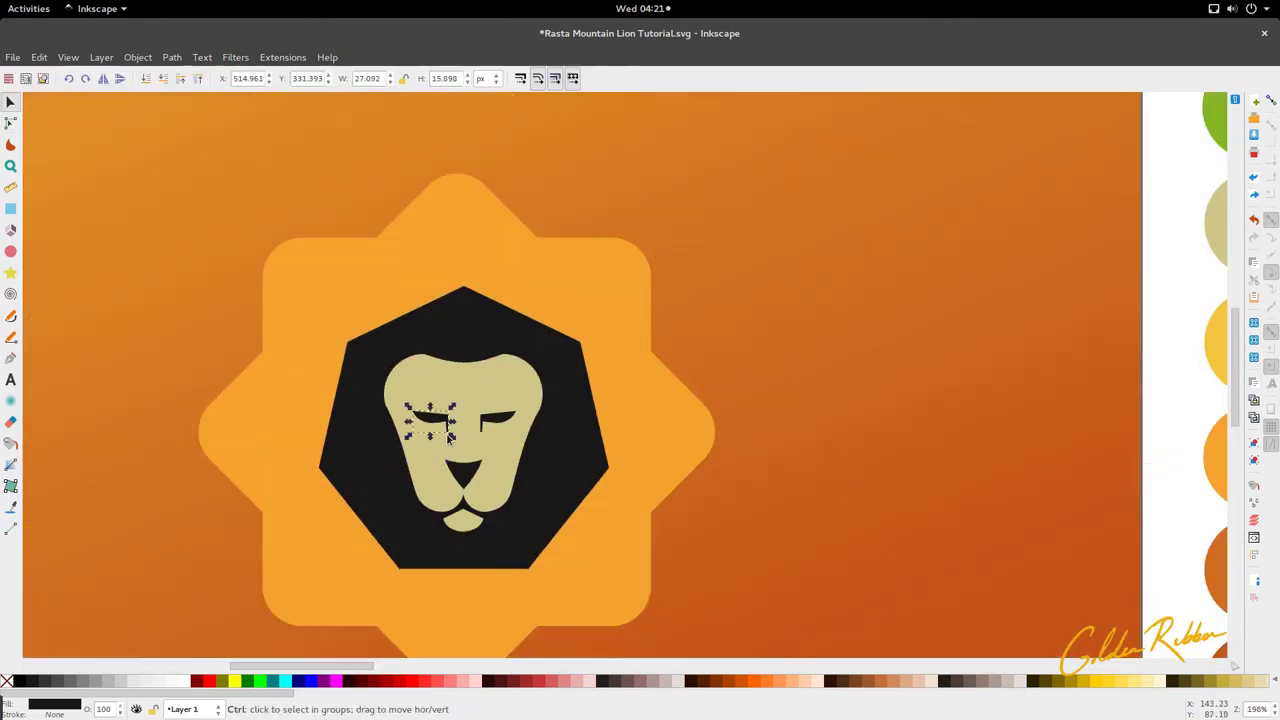
Check the right eye, left eye and face in turn and save the document
{"action": "left_click", "coordinate": [499, 438]}
{"action": "scroll", "coordinate": [497, 432], "scroll_direction": "up", "scroll_amount": 3, "text": "ctrl"}
{"action": "left_click", "coordinate": [490, 420]}
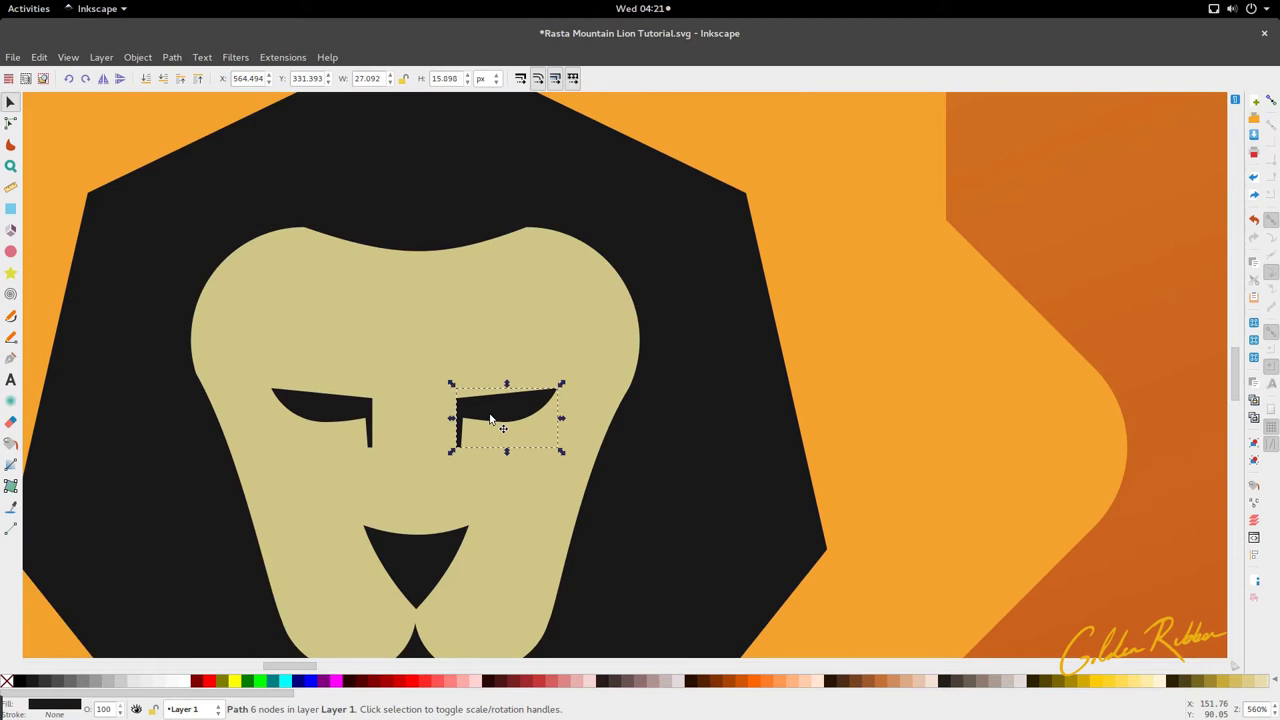
{"action": "left_click_drag", "start_coordinate": [365, 420], "coordinate": [371, 421]}
{"action": "scroll", "coordinate": [439, 431], "scroll_direction": "down", "scroll_amount": 5, "text": "ctrl"}
{"action": "left_click", "coordinate": [450, 467]}
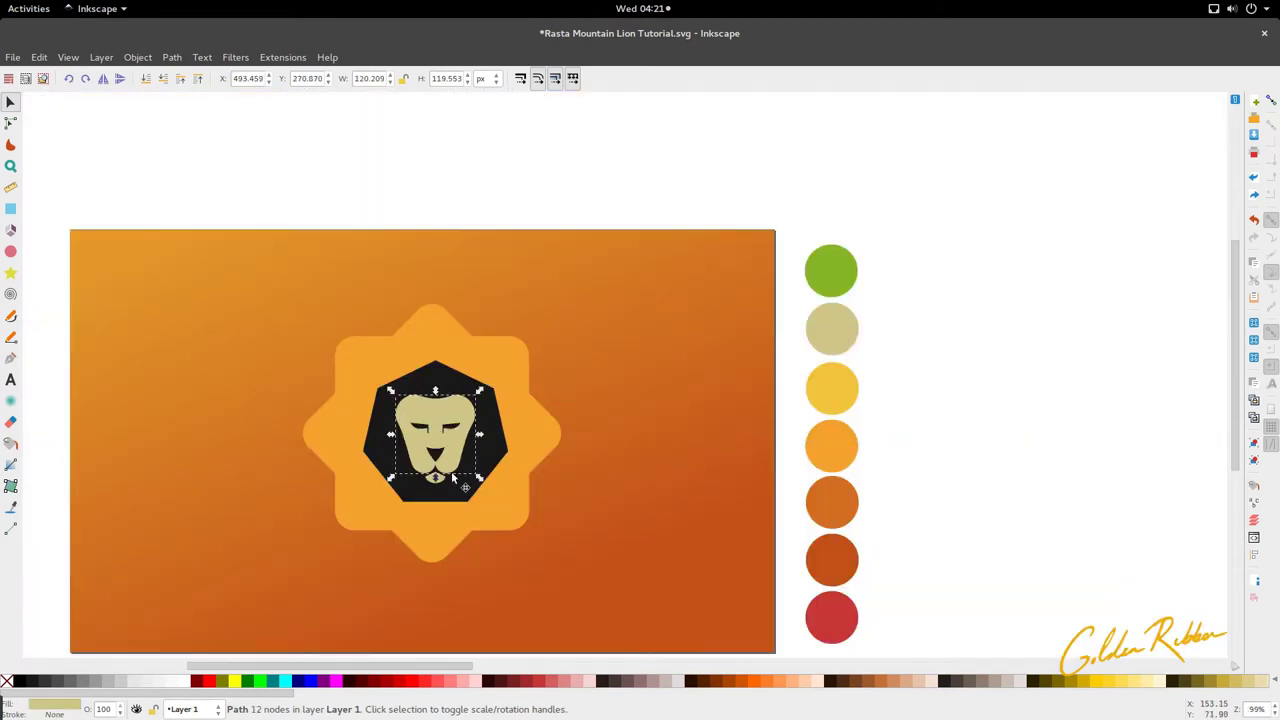
{"action": "scroll", "coordinate": [462, 455], "scroll_direction": "down", "scroll_amount": 4}
{"action": "left_click", "coordinate": [468, 443]}
{"action": "scroll", "coordinate": [470, 447], "scroll_direction": "up", "scroll_amount": 3}
{"action": "scroll", "coordinate": [470, 447], "scroll_direction": "down", "scroll_amount": 1, "text": "ctrl"}
{"action": "key", "text": "ctrl+s"}
Try rotating the left and right eyes slightly, and undo both rotations
{"action": "scroll", "coordinate": [455, 417], "scroll_direction": "up", "scroll_amount": 3, "text": "ctrl"}
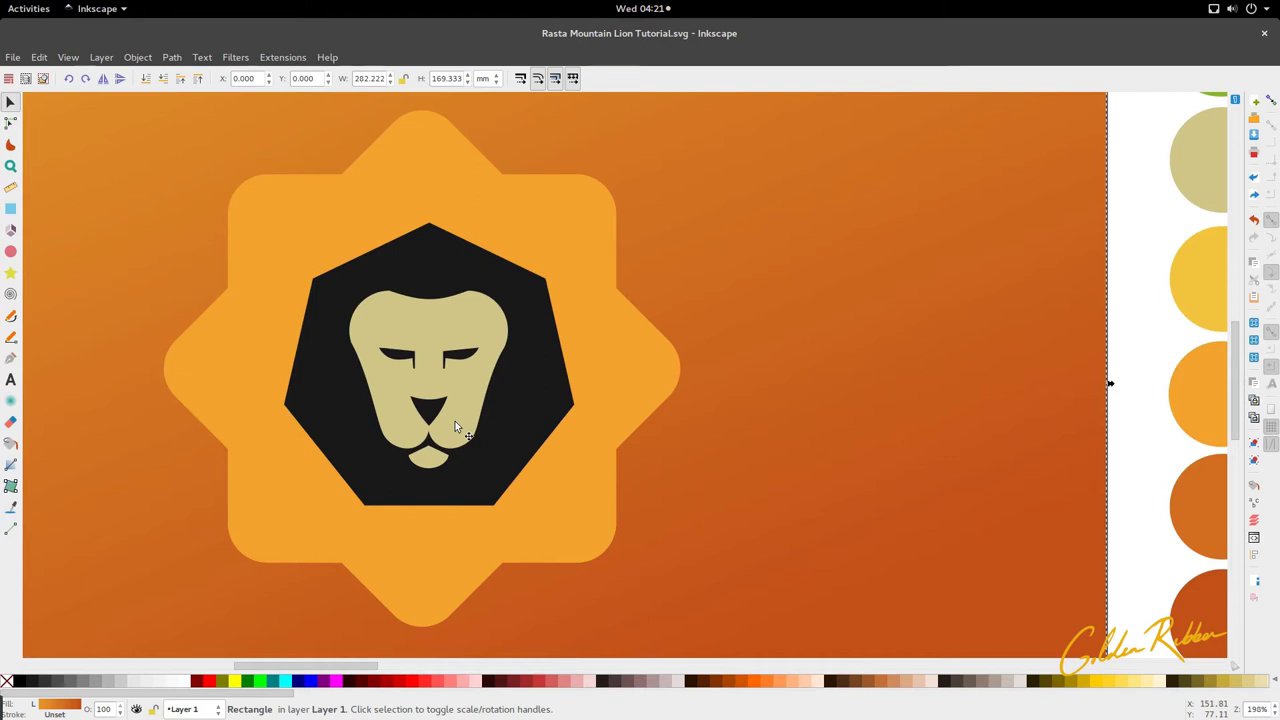
{"action": "scroll", "coordinate": [415, 371], "scroll_direction": "up", "scroll_amount": 3, "text": "ctrl"}
{"action": "left_click", "coordinate": [420, 352]}
{"action": "left_click", "coordinate": [424, 354]}
{"action": "left_click_drag", "start_coordinate": [430, 325], "coordinate": [449, 337]}
{"action": "left_click", "coordinate": [552, 354]}
{"action": "left_click", "coordinate": [555, 350]}
{"action": "left_click_drag", "start_coordinate": [612, 321], "coordinate": [605, 322]}
{"action": "key", "text": "ctrl+z"}
{"action": "key", "text": "ctrl+z"}
Rotate the left eye's outer nodes to raise its outer corner and steepen the upper edge
{"action": "double_click", "coordinate": [376, 340]}
{"action": "left_click_drag", "start_coordinate": [280, 305], "coordinate": [393, 383]}
{"action": "left_click_drag", "start_coordinate": [320, 322], "coordinate": [393, 326]}
{"action": "key", "text": "s"}
{"action": "left_click", "coordinate": [418, 427]}
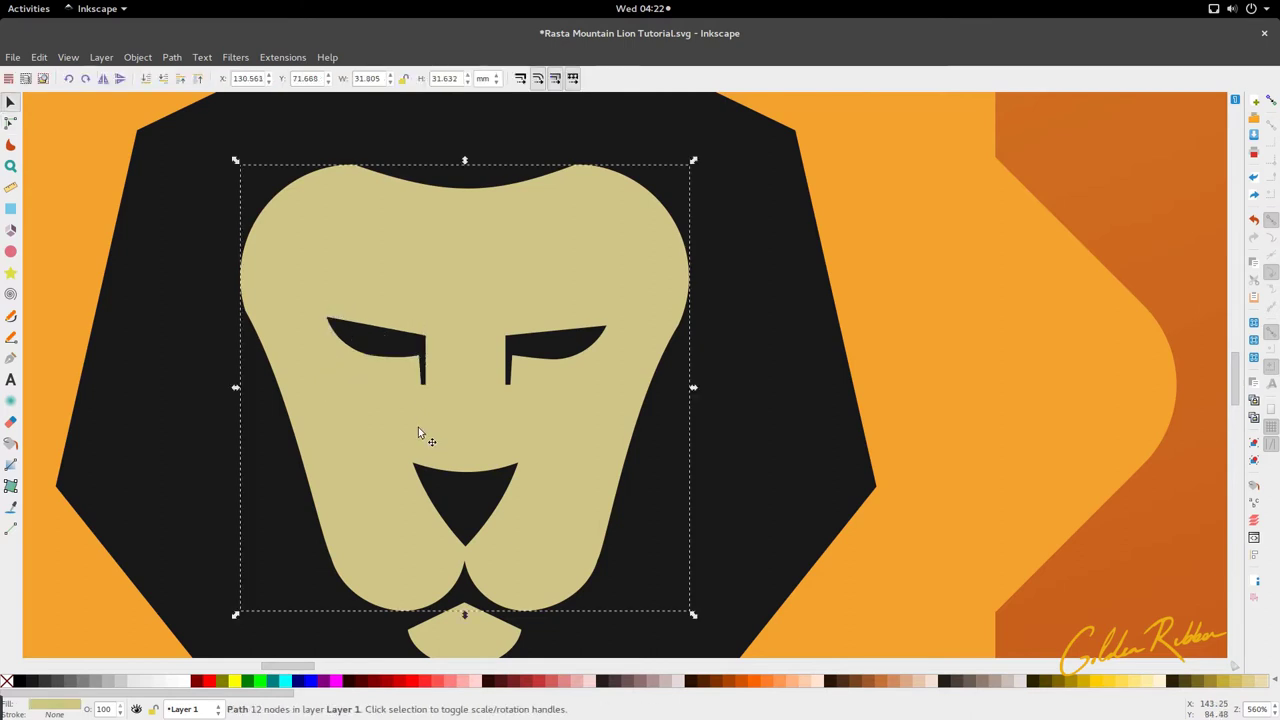
Delete the right eye from the face
{"action": "scroll", "coordinate": [418, 427], "scroll_direction": "down", "scroll_amount": 3}
{"action": "left_click", "coordinate": [458, 404]}
{"action": "key", "text": "Escape"}
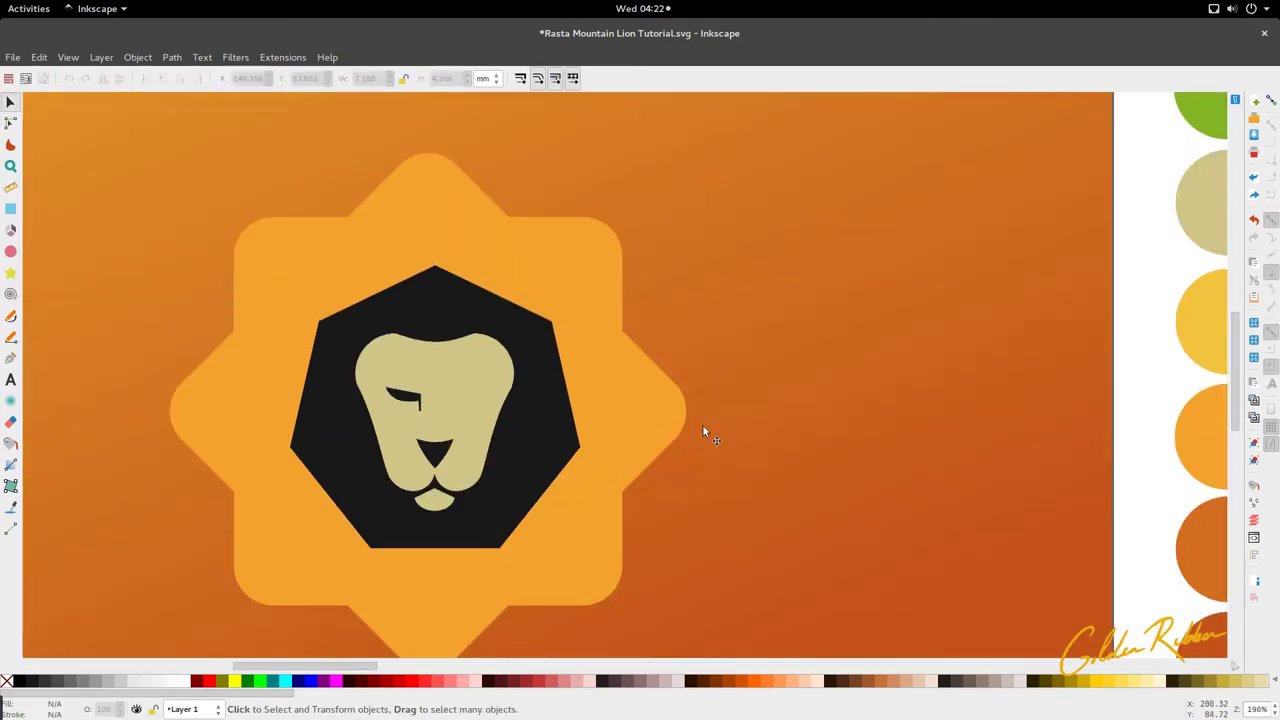
Refine the slant of the left eye by rotating its outer corner and lower curve nodes together
{"action": "scroll", "coordinate": [431, 412], "scroll_direction": "up", "scroll_amount": 4}
{"action": "left_click", "coordinate": [338, 349]}
{"action": "key", "text": "n"}
{"action": "left_click_drag", "start_coordinate": [290, 384], "coordinate": [334, 339]}
{"action": "left_click_drag", "start_coordinate": [306, 296], "coordinate": [213, 336]}
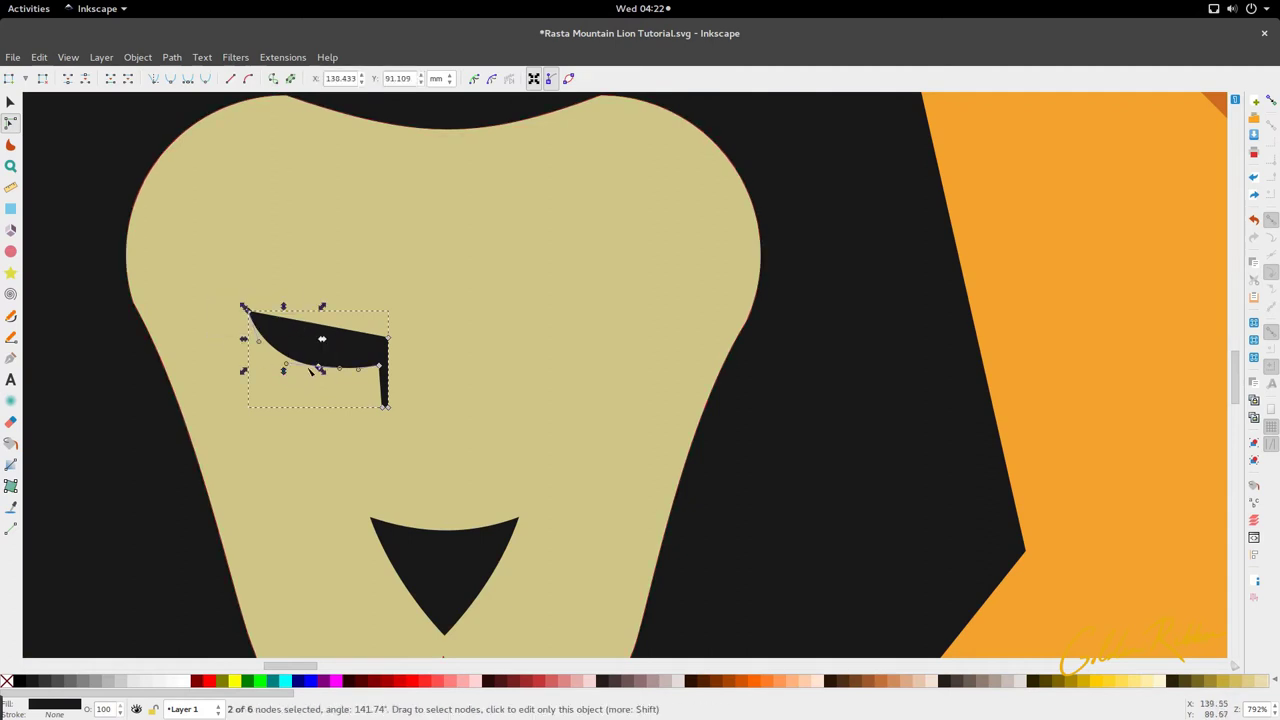
{"action": "left_click", "coordinate": [320, 369], "text": "shift"}
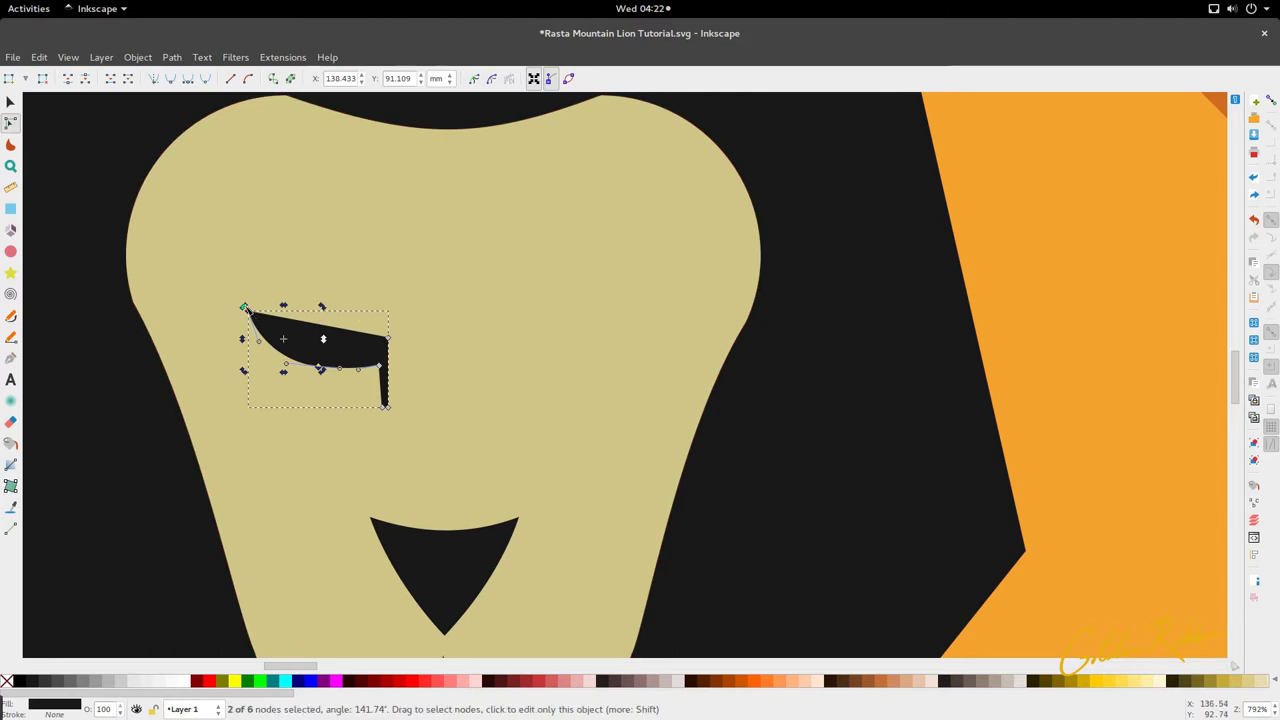
{"action": "mouse_move", "coordinate": [246, 309]}
{"action": "left_mouse_down"}
{"action": "mouse_move", "coordinate": [238, 322]}
{"action": "mouse_move", "coordinate": [247, 312]}
{"action": "left_mouse_up"}
{"action": "key", "text": "s"}
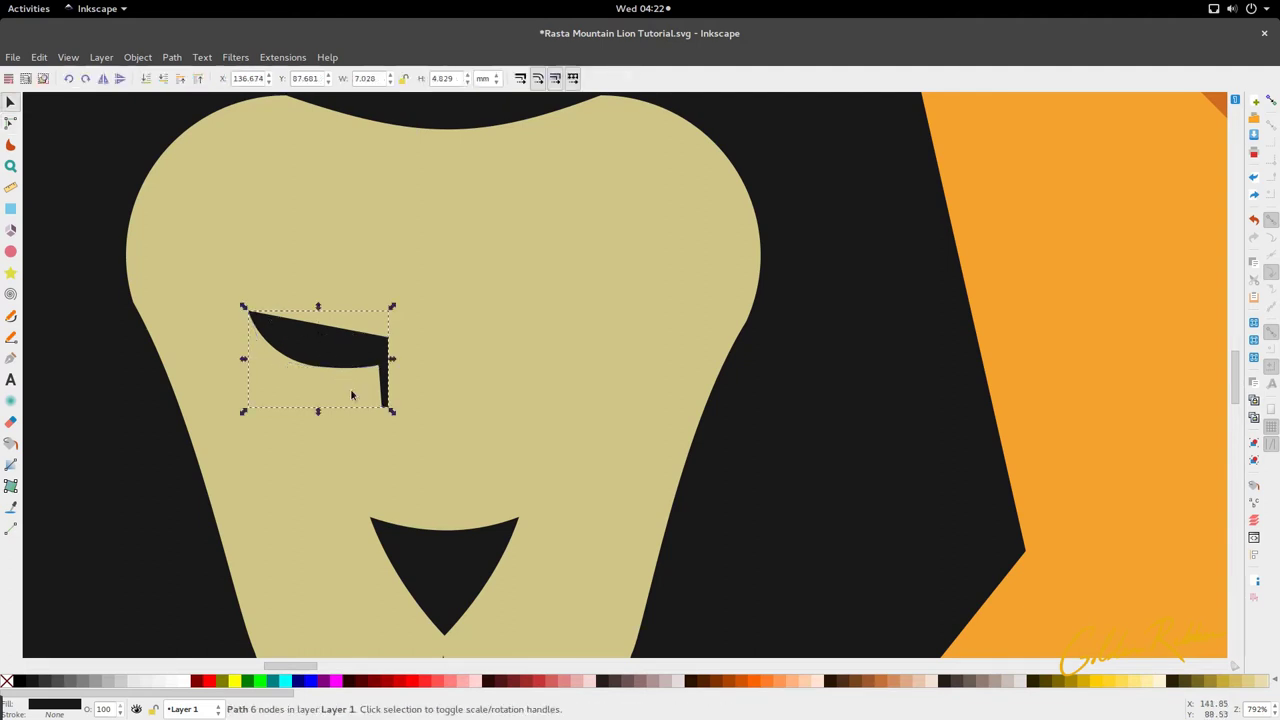
Duplicate the left eye, flip the copy horizontally and place it as the right eye
{"action": "left_click", "coordinate": [357, 385]}
{"action": "scroll", "coordinate": [357, 385], "scroll_direction": "down", "scroll_amount": 4}
{"action": "left_click", "coordinate": [400, 375], "text": "ctrl"}
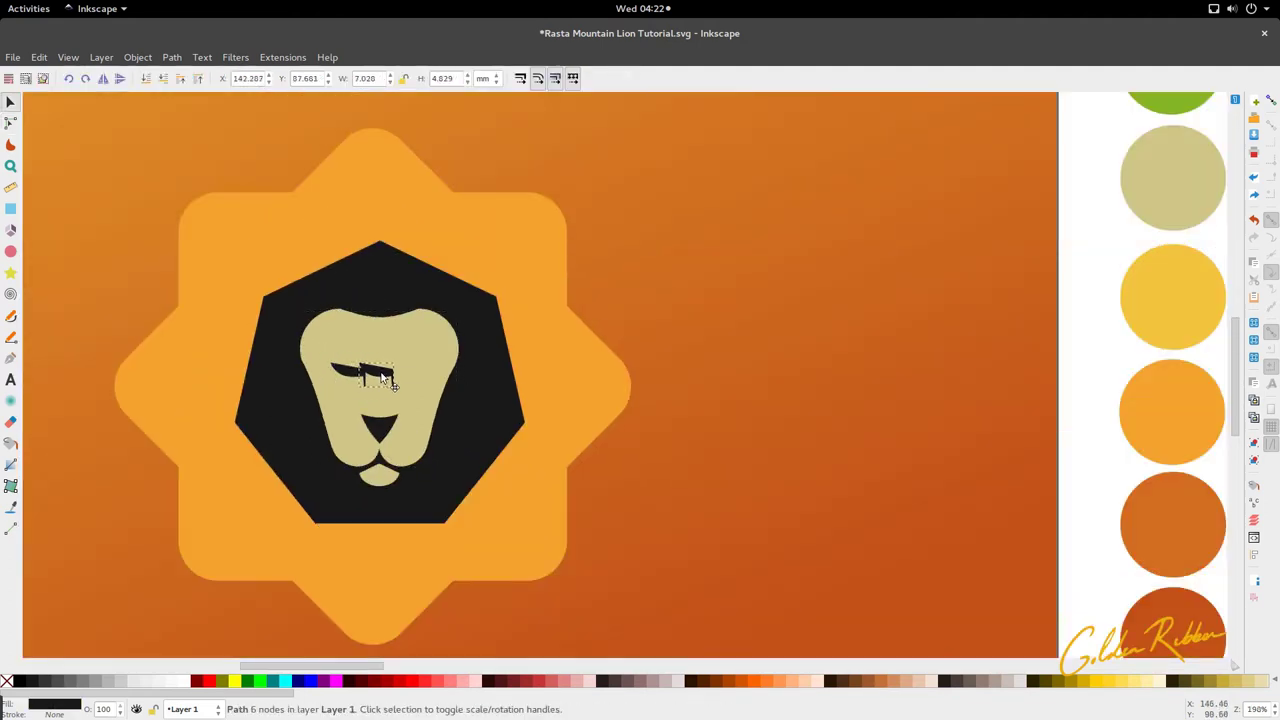
{"action": "left_click", "coordinate": [406, 378], "text": "ctrl"}
{"action": "mouse_move", "coordinate": [408, 367]}
{"action": "left_mouse_down"}
{"action": "mouse_move", "coordinate": [419, 371]}
{"action": "mouse_move", "coordinate": [367, 372]}
{"action": "mouse_move", "coordinate": [414, 378]}
{"action": "left_mouse_up"}
Save the document with the new pair of eyes
{"action": "left_click", "coordinate": [428, 423]}
{"action": "scroll", "coordinate": [428, 423], "scroll_direction": "down", "scroll_amount": 2}
{"action": "key", "text": "ctrl+s"}
{"action": "left_click", "coordinate": [450, 465]}
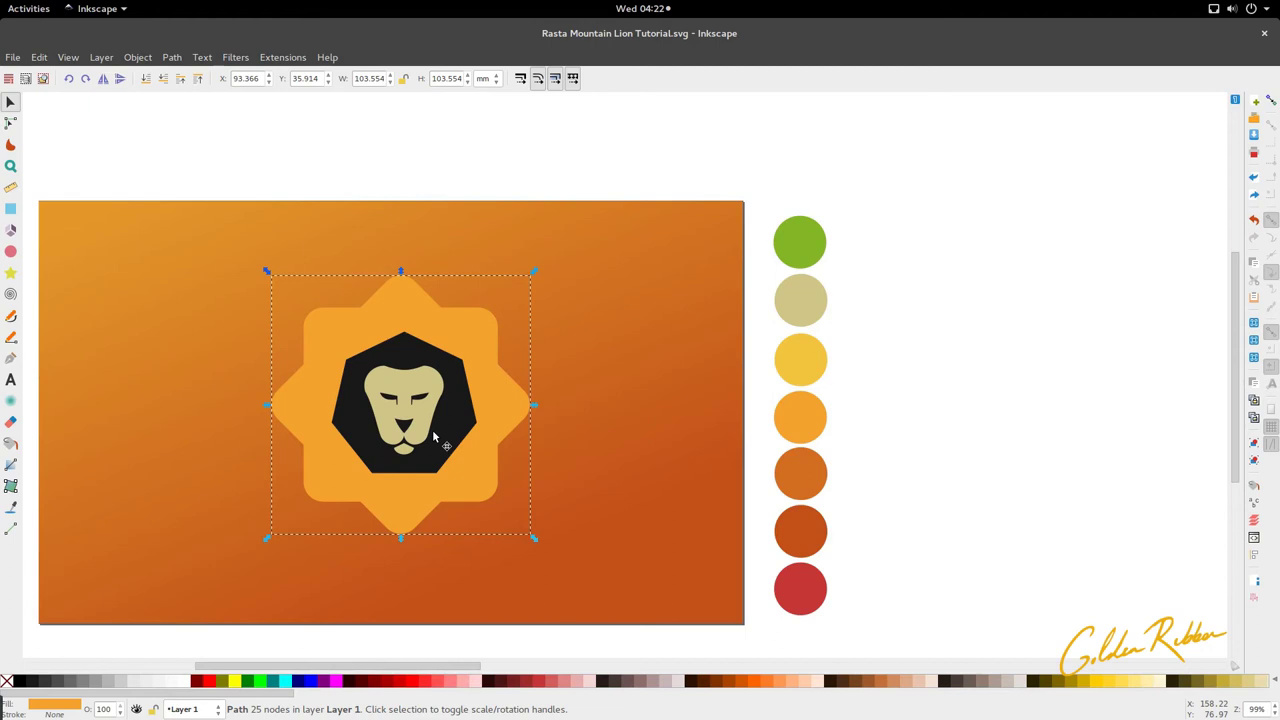
Try to reshape the chin's lower curve by moving its bottom middle node
{"action": "key", "text": "ctrl"}
{"action": "scroll", "coordinate": [408, 453], "scroll_direction": "up", "scroll_amount": 6}
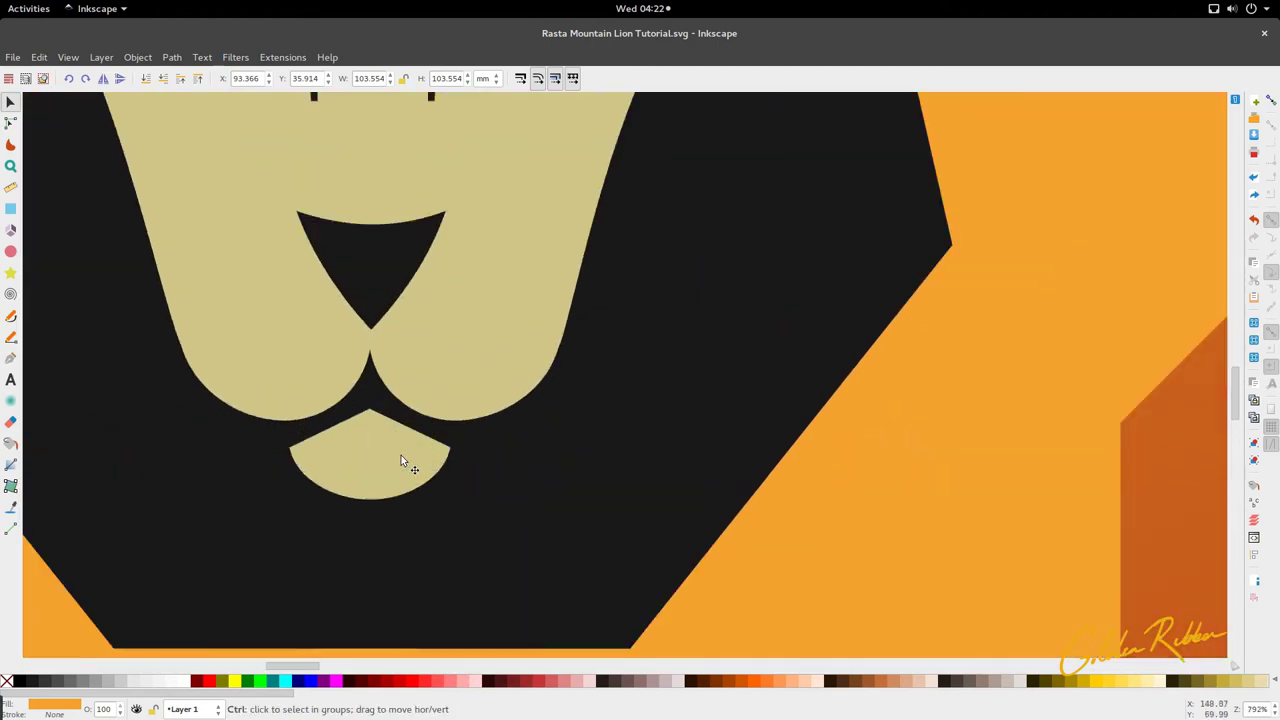
{"action": "left_click", "coordinate": [405, 458], "text": "ctrl"}
{"action": "key", "text": "n"}
{"action": "left_click_drag", "start_coordinate": [357, 505], "coordinate": [478, 458]}
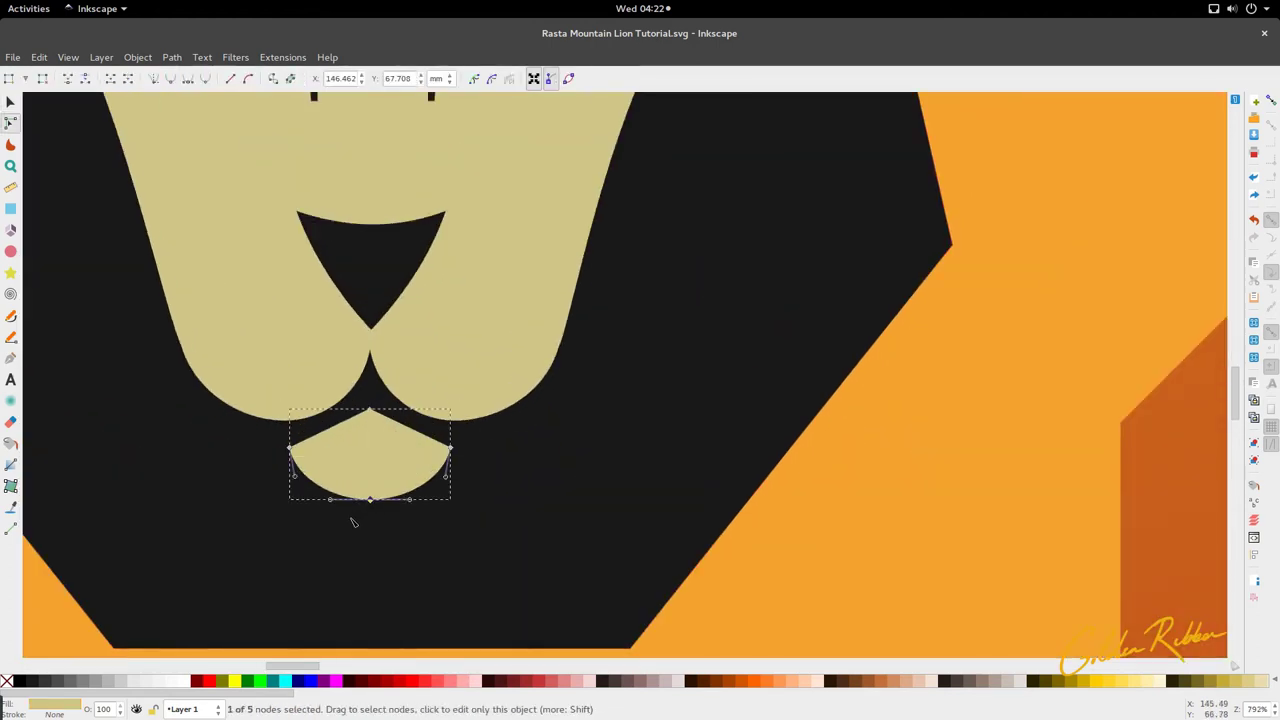
{"action": "left_click_drag", "start_coordinate": [367, 502], "coordinate": [370, 497]}
{"action": "key", "text": "s"}
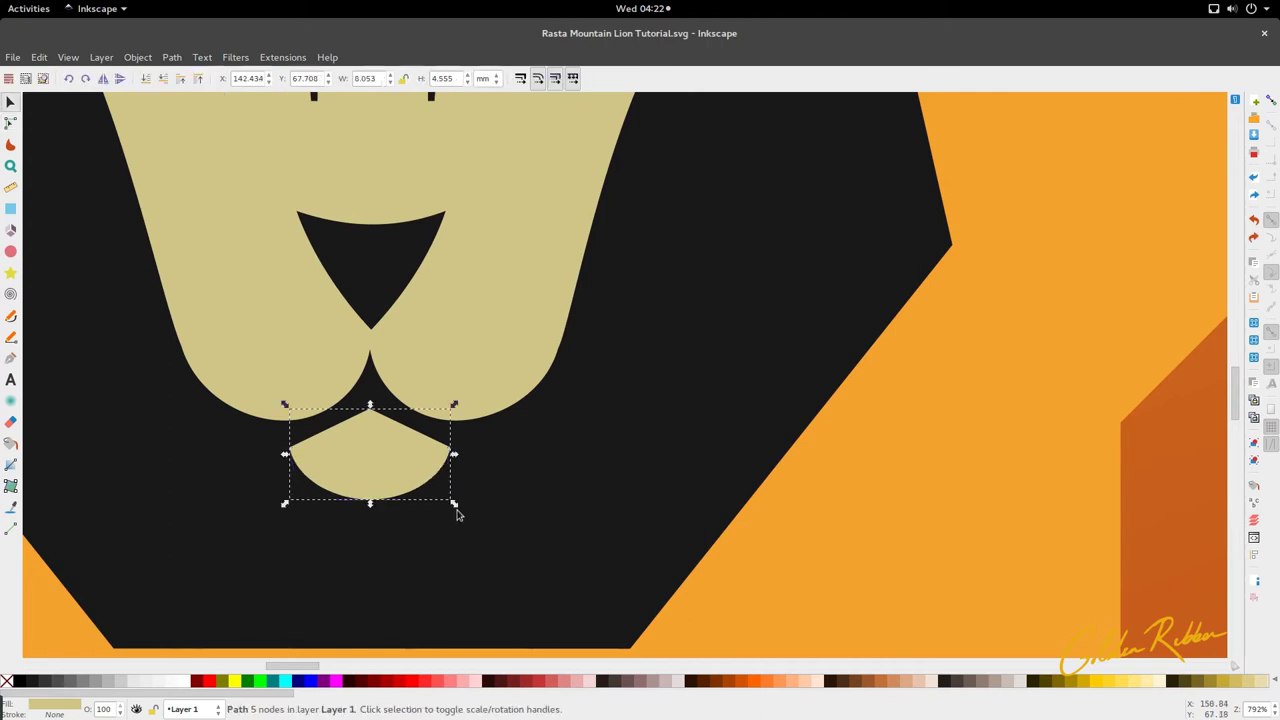
Scale the chin down proportionally to about 6.4 mm wide
{"action": "left_click_drag", "start_coordinate": [452, 508], "coordinate": [410, 471]}
{"action": "scroll", "coordinate": [410, 471], "scroll_direction": "down", "scroll_amount": 4}
{"action": "left_click", "coordinate": [422, 481]}
{"action": "scroll", "coordinate": [422, 481], "scroll_direction": "down", "scroll_amount": 1}
{"action": "scroll", "coordinate": [422, 487], "scroll_direction": "down", "scroll_amount": 1}
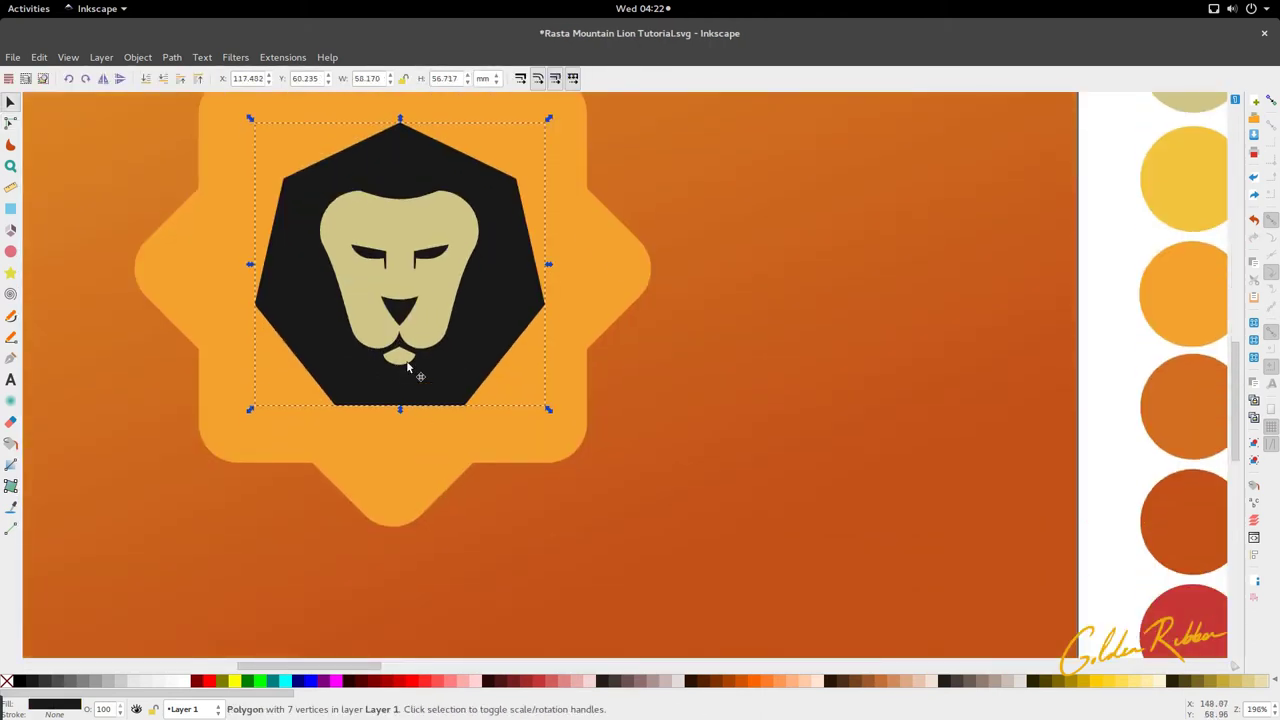
Bend the chin's two straight upper edges slightly inward into matching concave curves
{"action": "scroll", "coordinate": [407, 368], "scroll_direction": "up", "scroll_amount": 5}
{"action": "left_click", "coordinate": [383, 350]}
{"action": "key", "text": "n"}
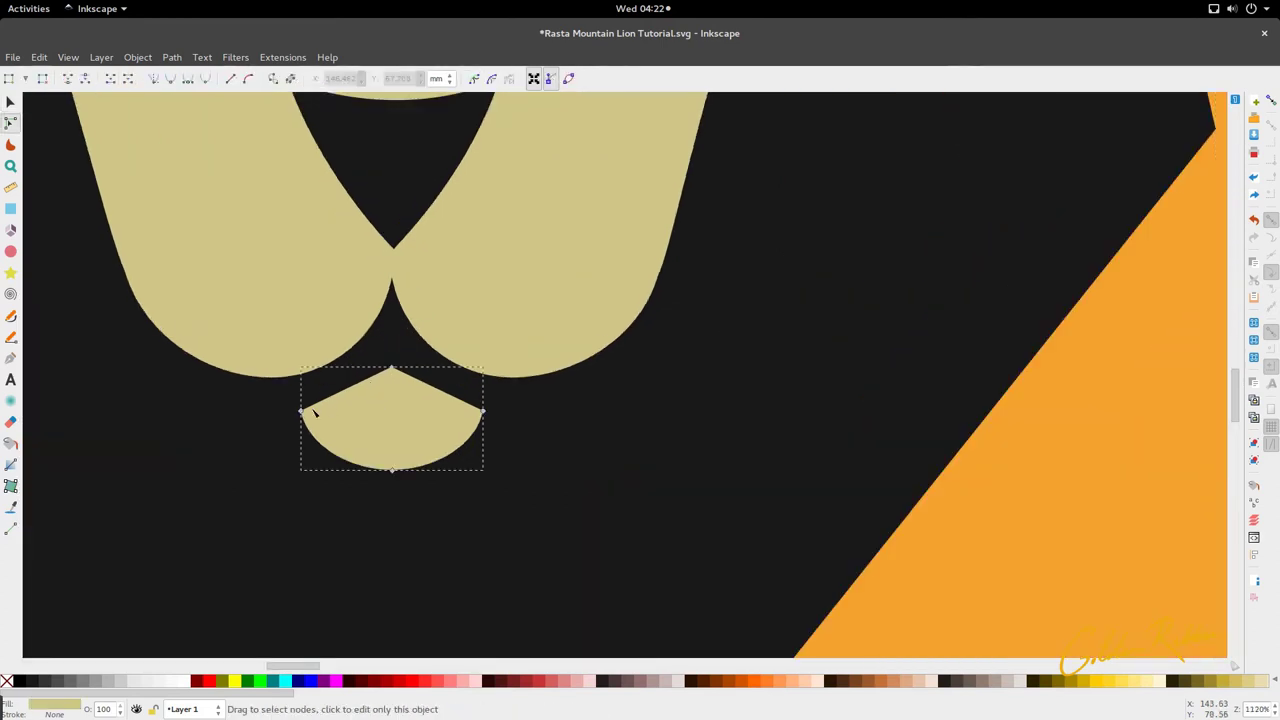
{"action": "left_click_drag", "start_coordinate": [354, 408], "coordinate": [354, 410]}
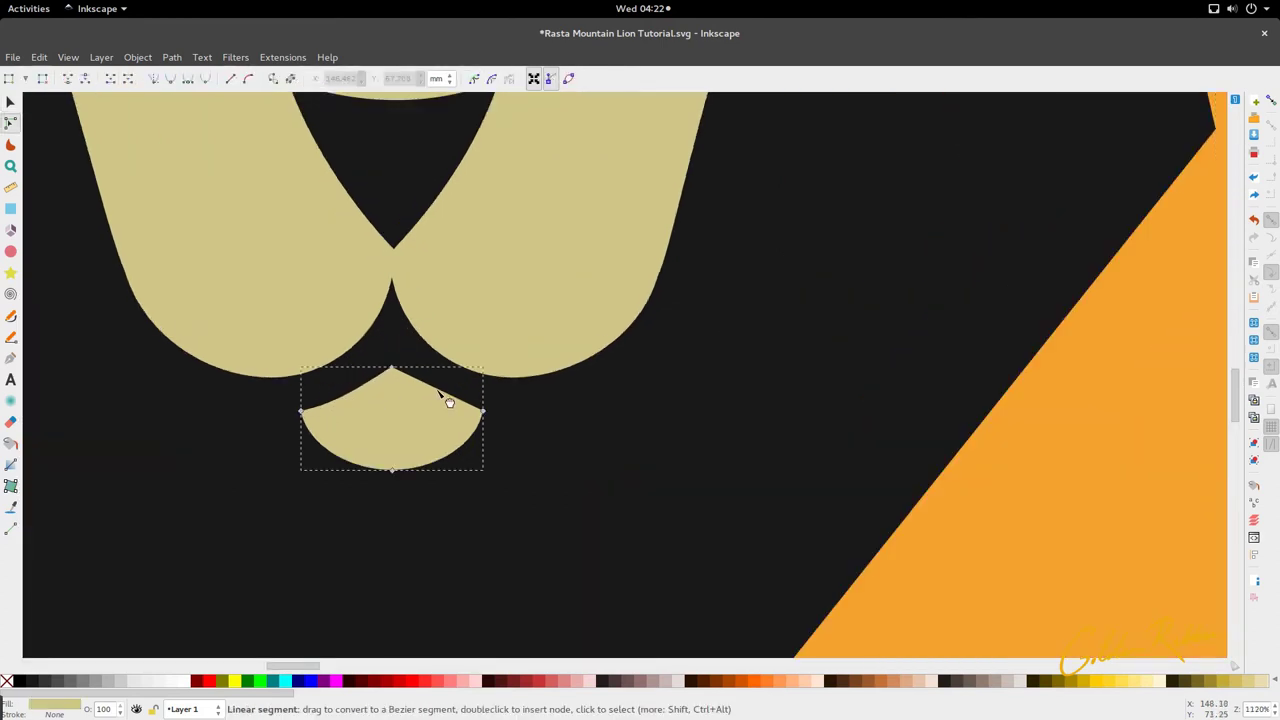
{"action": "left_click_drag", "start_coordinate": [437, 393], "coordinate": [434, 398]}
{"action": "key", "text": "s"}
{"action": "scroll", "coordinate": [441, 434], "scroll_direction": "down", "scroll_amount": 4}
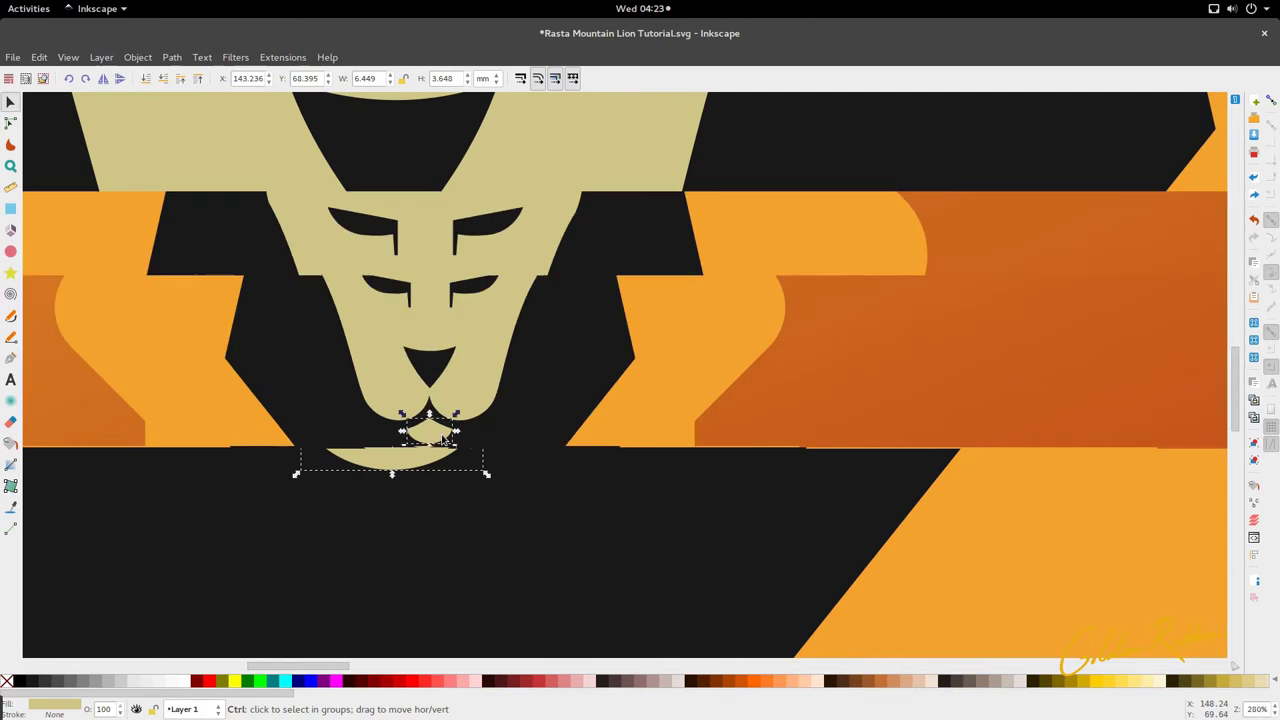
{"action": "left_click", "coordinate": [446, 462]}
{"action": "scroll", "coordinate": [446, 466], "scroll_direction": "down", "scroll_amount": 3}
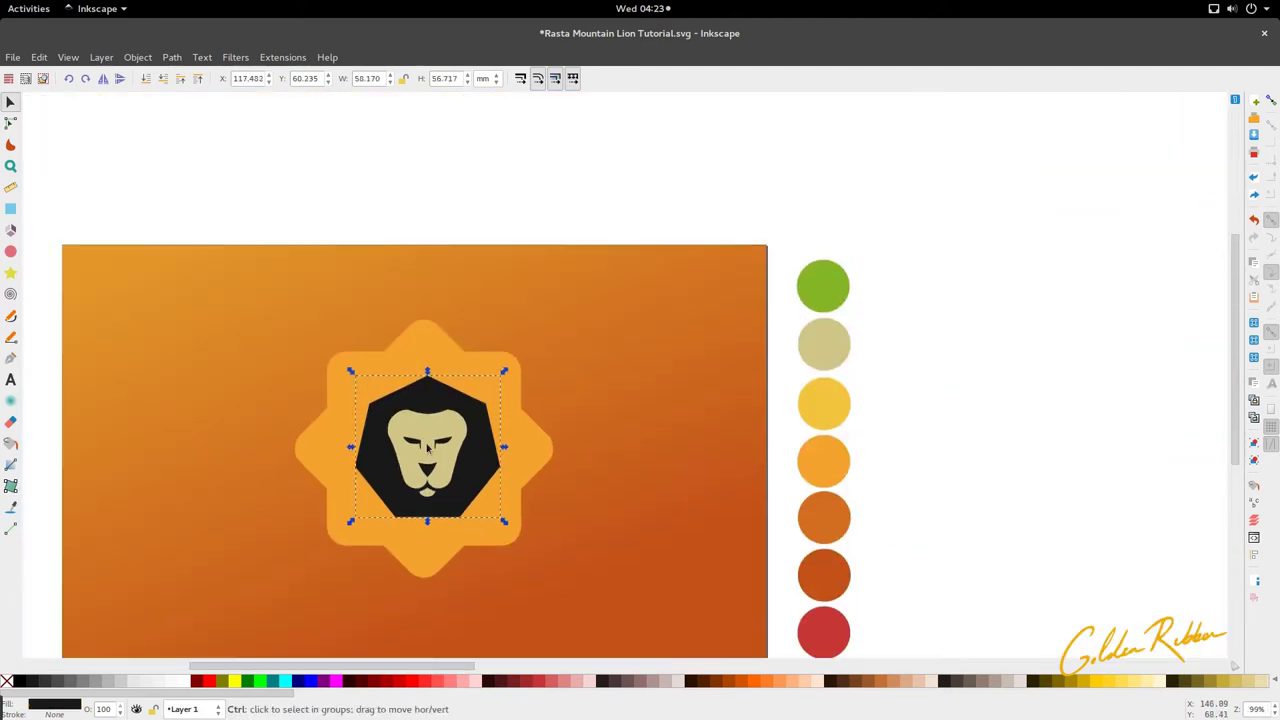
Shrink the forehead part of the face by scaling its upper nodes, making the head slightly narrower and lower
{"action": "scroll", "coordinate": [428, 449], "scroll_direction": "up", "scroll_amount": 1}
{"action": "scroll", "coordinate": [428, 449], "scroll_direction": "up", "scroll_amount": 1}
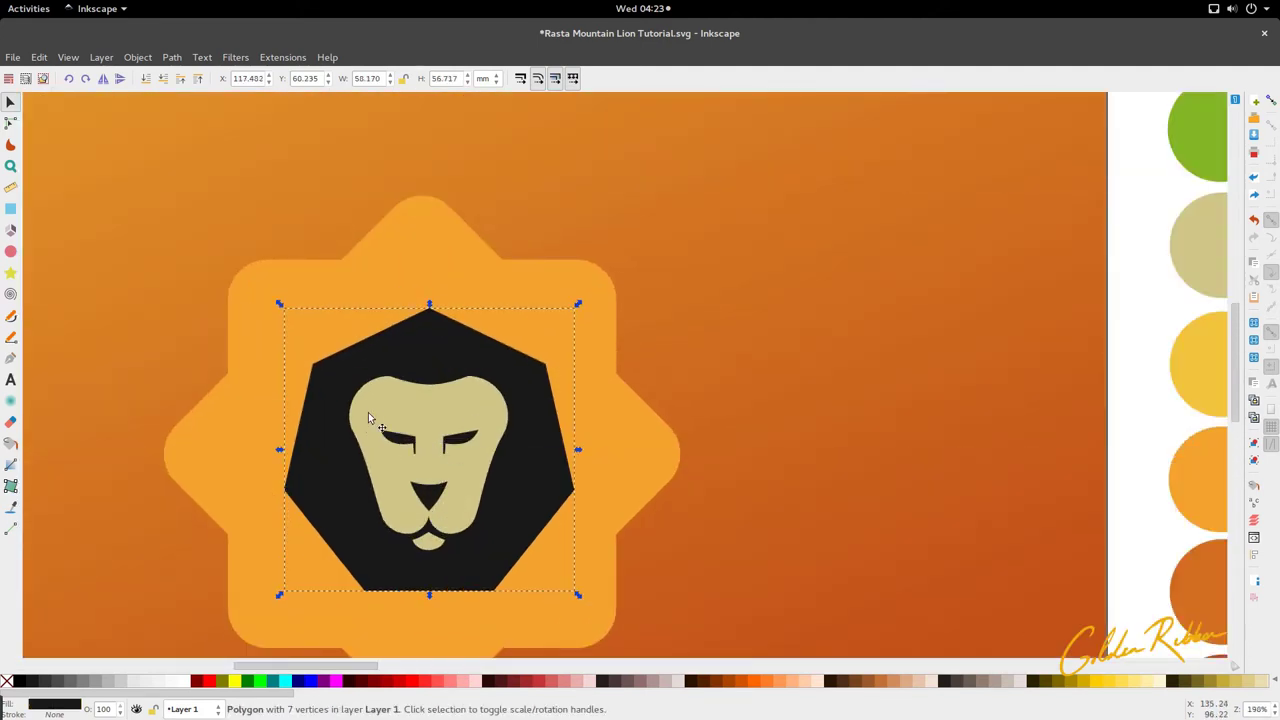
{"action": "key", "text": "n"}
{"action": "left_click", "coordinate": [397, 405]}
{"action": "left_click_drag", "start_coordinate": [336, 356], "coordinate": [508, 442]}
{"action": "key", "text": "s"}
{"action": "left_click", "coordinate": [523, 490]}
{"action": "scroll", "coordinate": [473, 480], "scroll_direction": "down", "scroll_amount": 3}
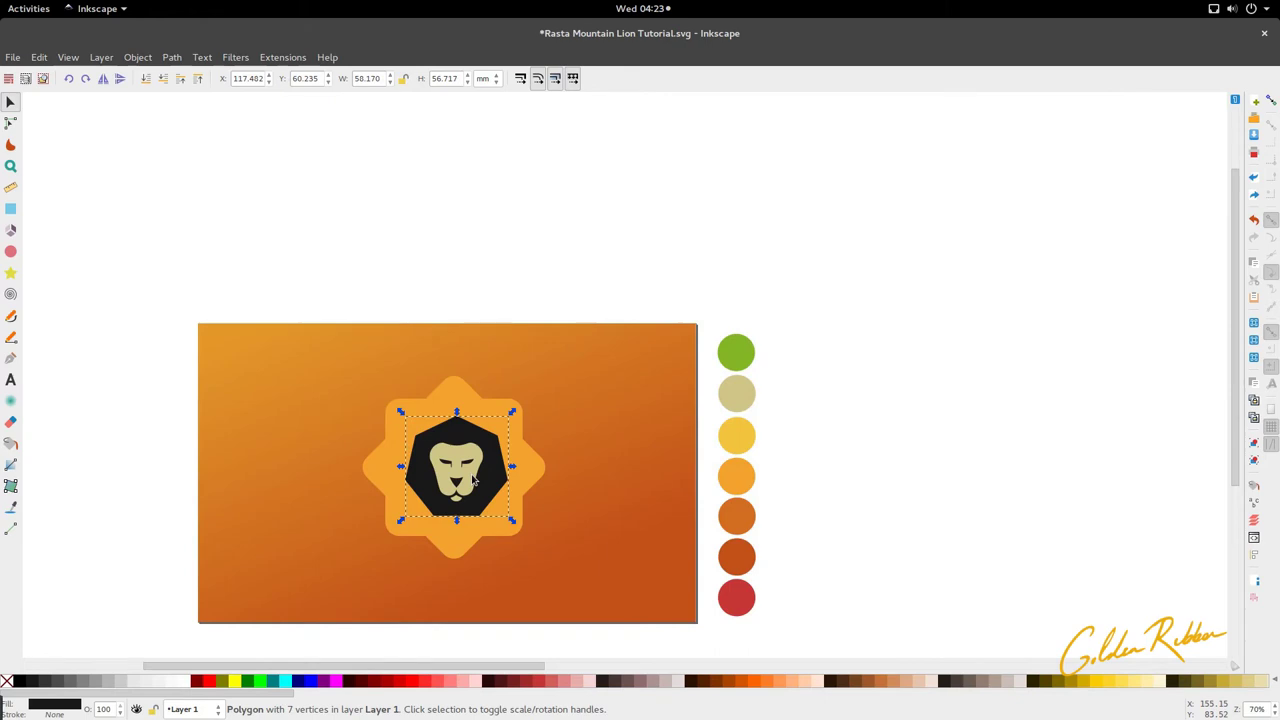
{"action": "scroll", "coordinate": [445, 522], "scroll_direction": "up", "scroll_amount": 3}
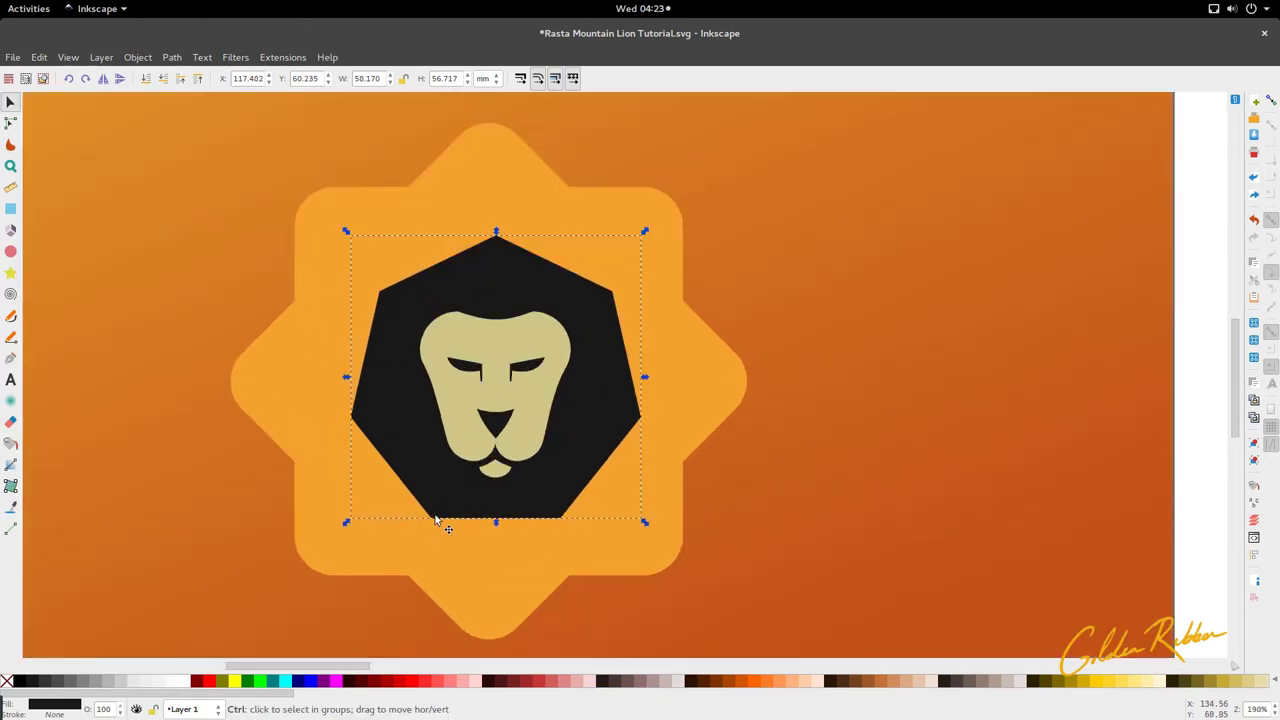
{"action": "scroll", "coordinate": [436, 520], "scroll_direction": "up", "scroll_amount": 1}
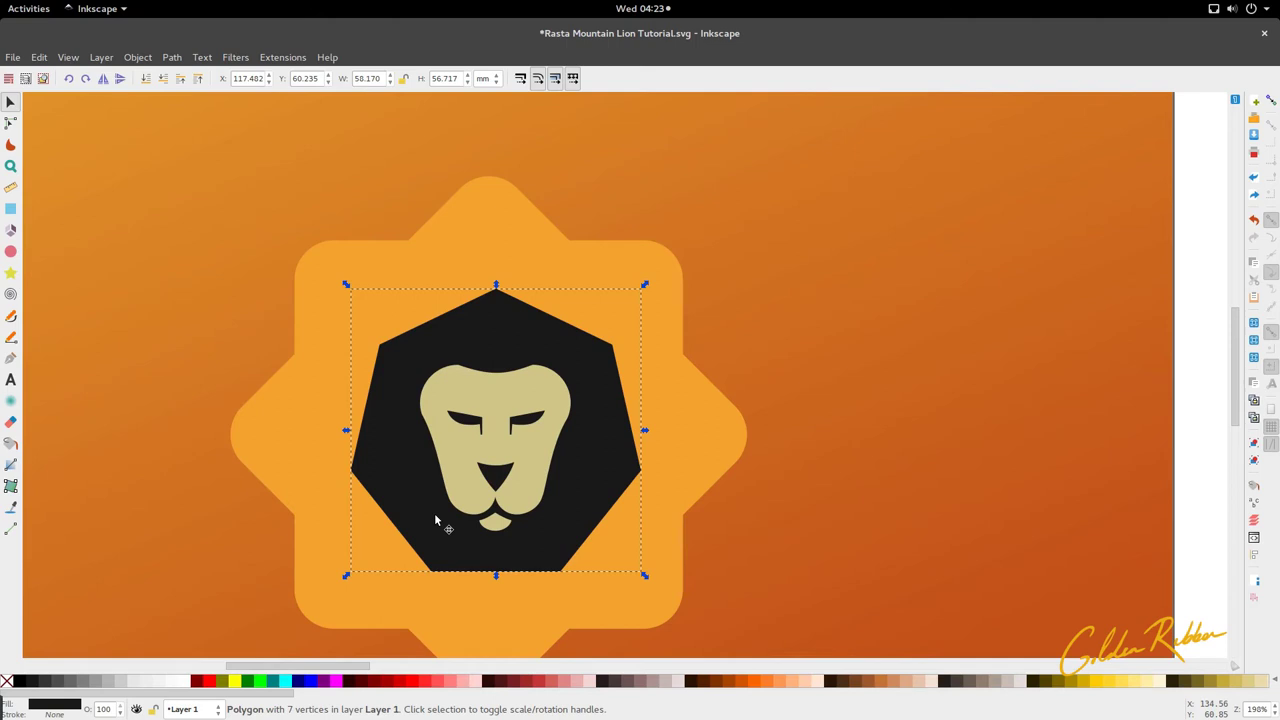
{"action": "key", "text": "ctrl"}
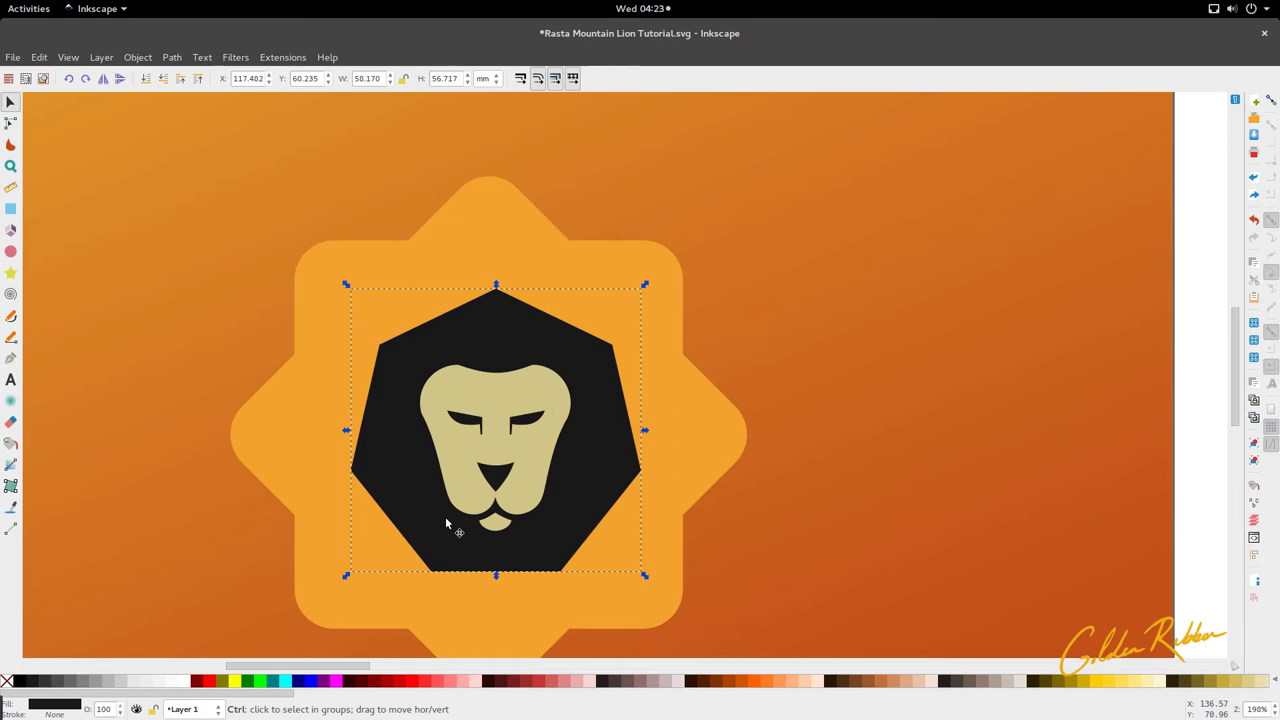
{"action": "scroll", "coordinate": [445, 516], "scroll_direction": "down", "scroll_amount": 2}
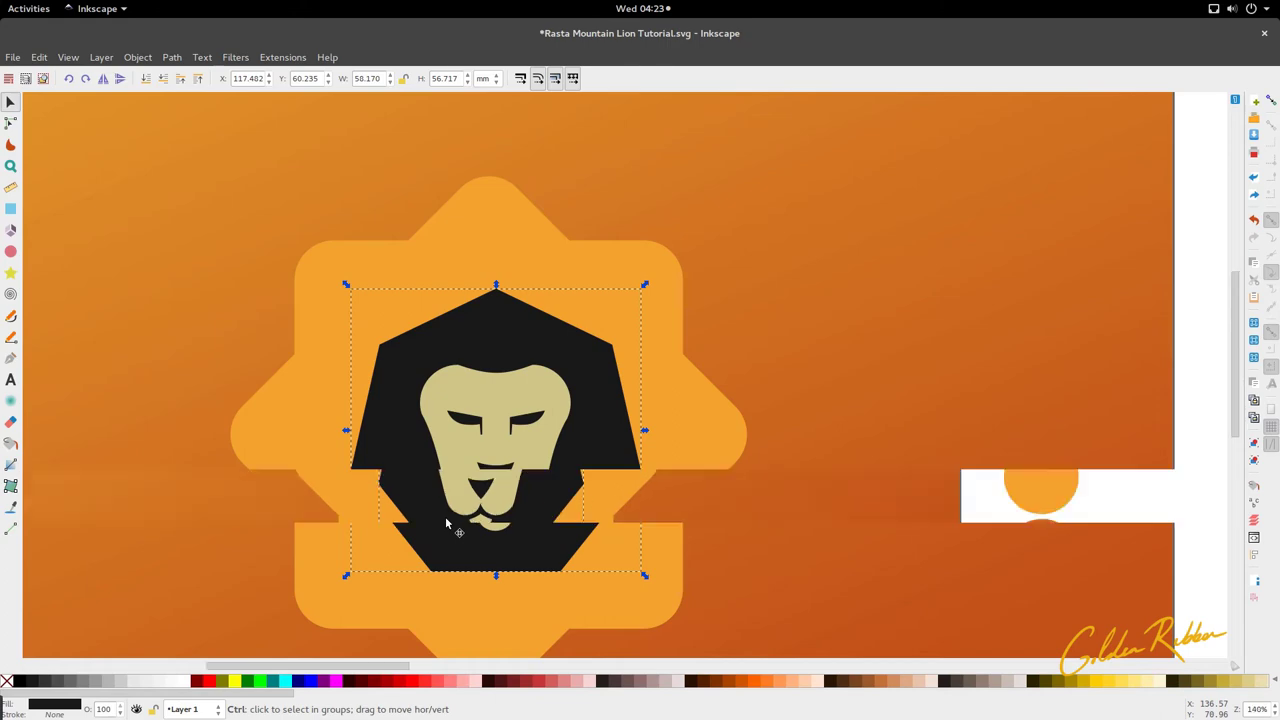
{"action": "scroll", "coordinate": [456, 375], "scroll_direction": "up", "scroll_amount": 2}
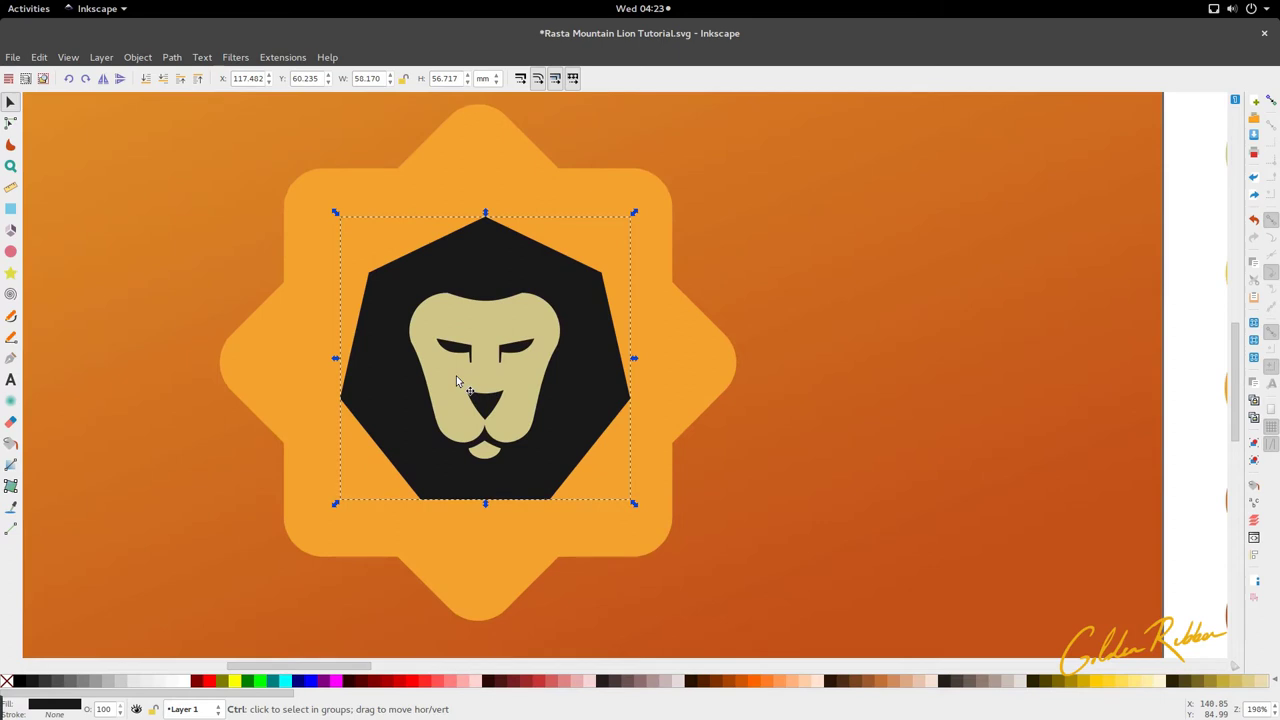
Draw a closed four-sided strip with the Pen tool from the mane's left corner to the face's left edge at 30°
{"action": "scroll", "coordinate": [352, 393], "scroll_direction": "up", "scroll_amount": 2}
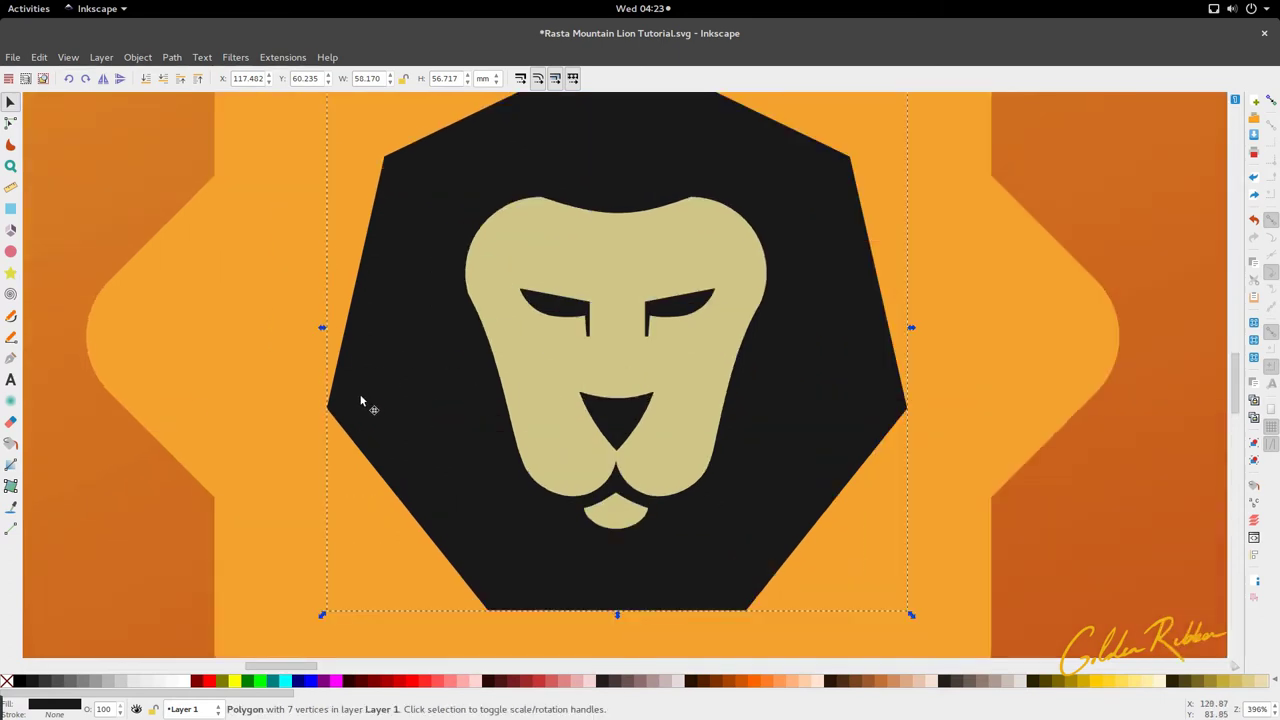
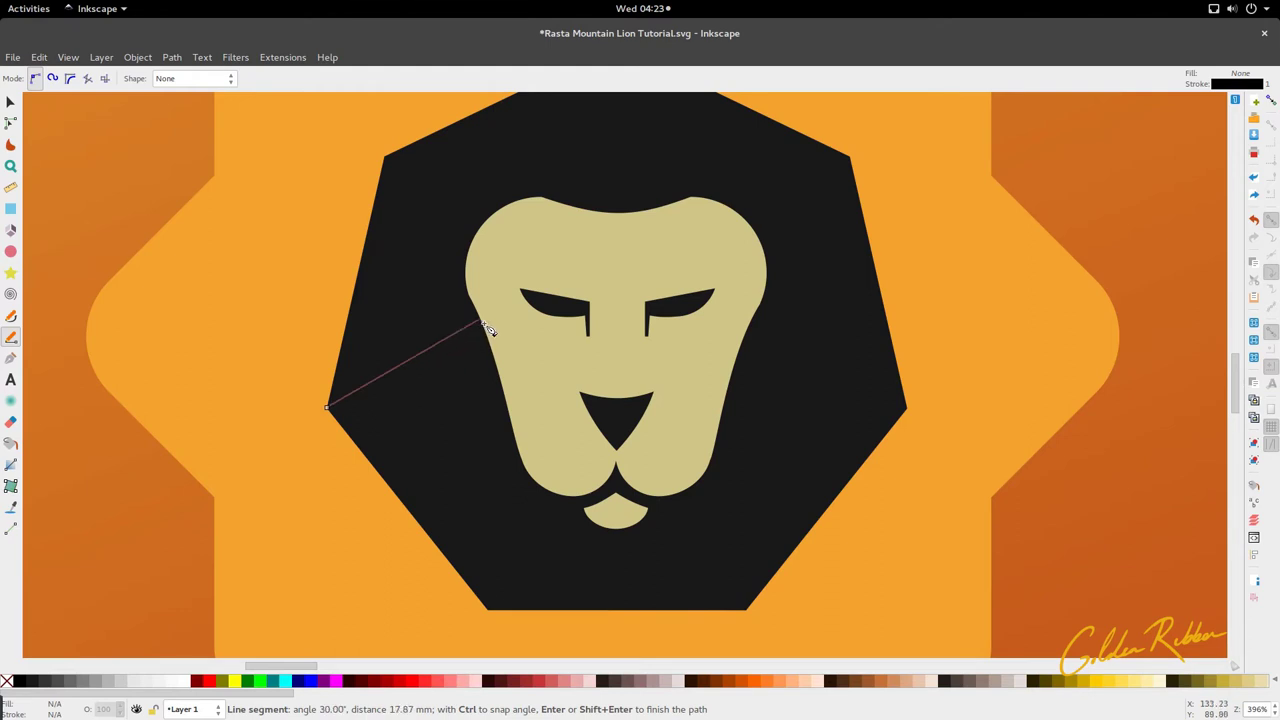
{"action": "left_click", "coordinate": [482, 322]}
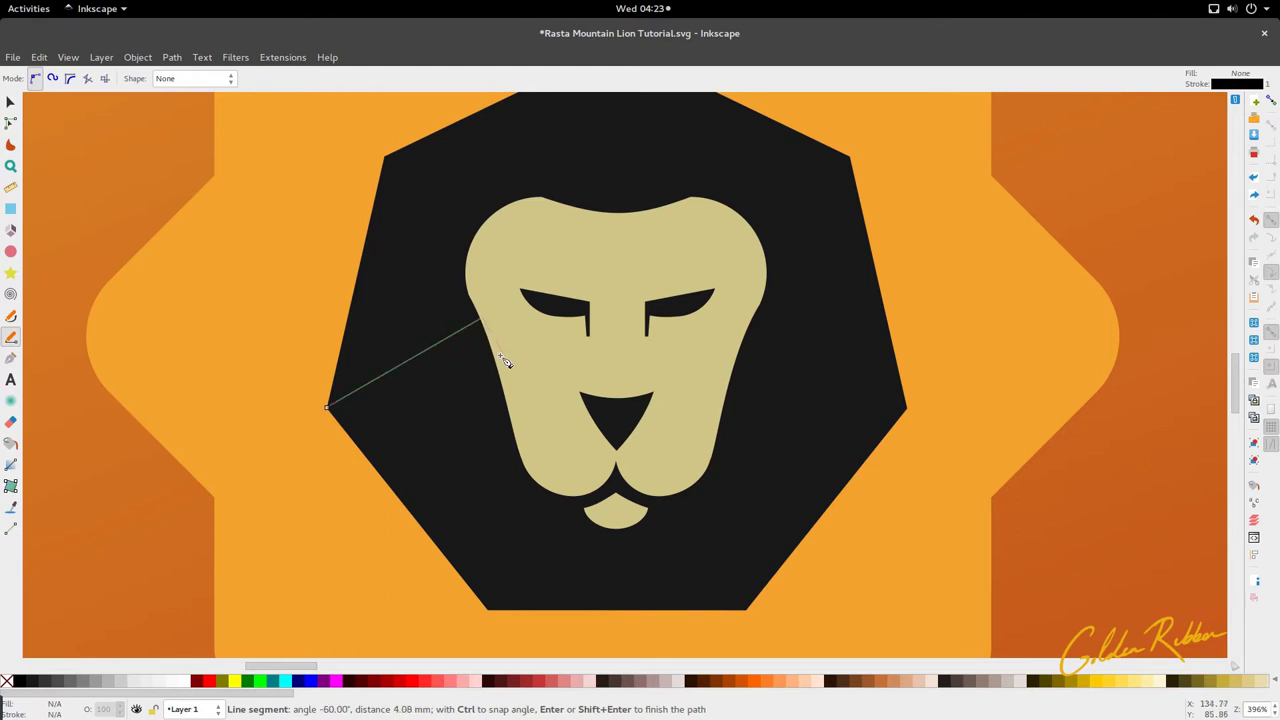
{"action": "left_click", "coordinate": [498, 358]}
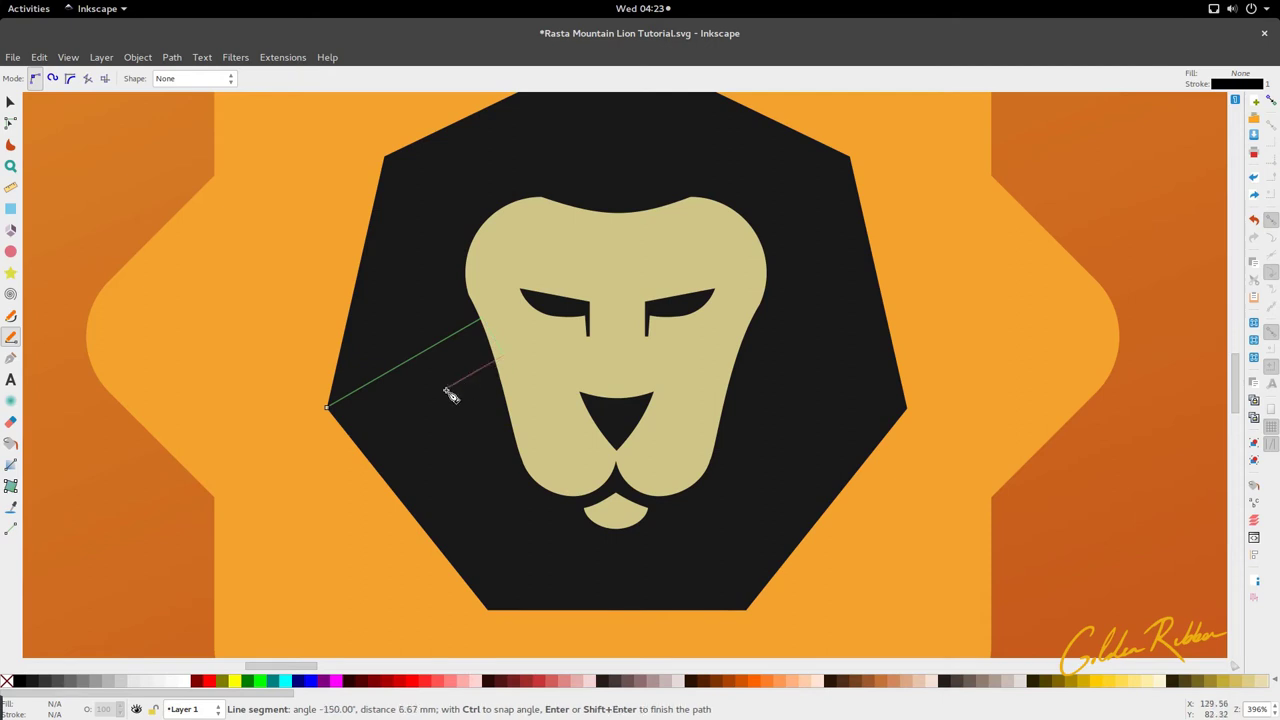
{"action": "left_click", "coordinate": [329, 409]}
{"action": "scroll", "coordinate": [366, 410], "scroll_direction": "down", "scroll_amount": 3}
Fill the strip with the red sampled from the palette circles
{"action": "key", "text": "d"}
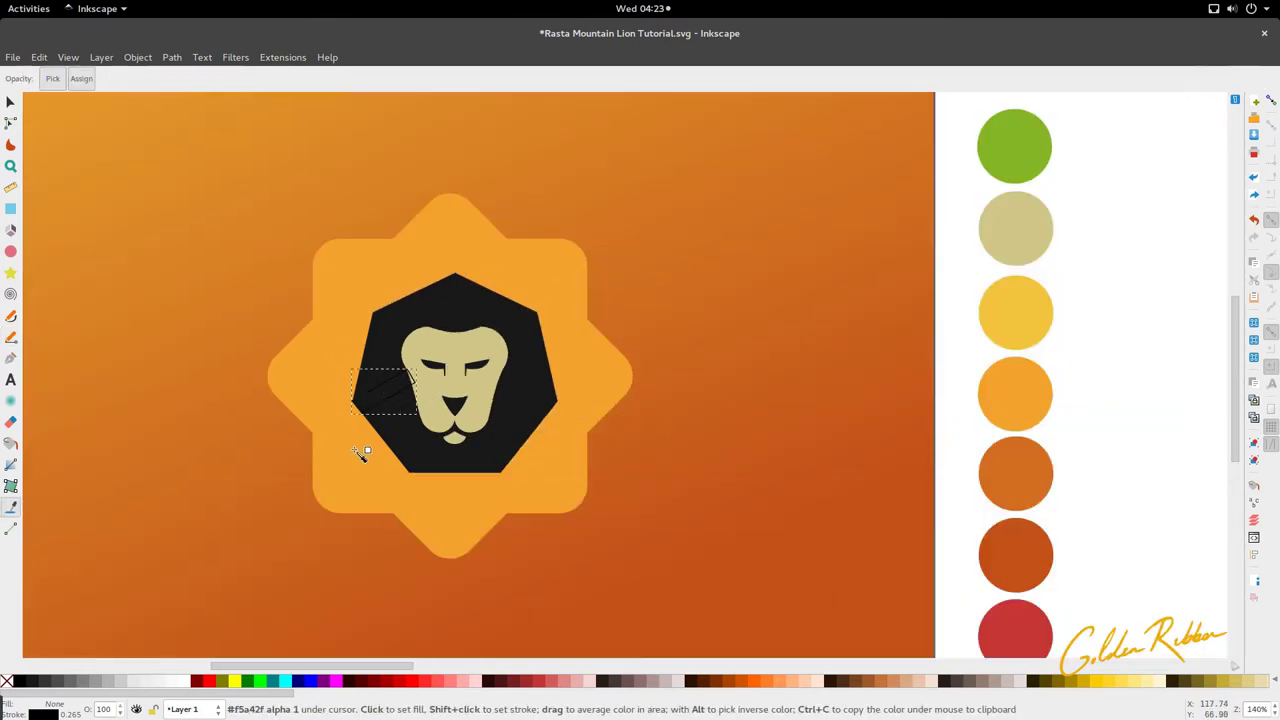
{"action": "left_click", "coordinate": [1028, 615]}
{"action": "key", "text": "s"}
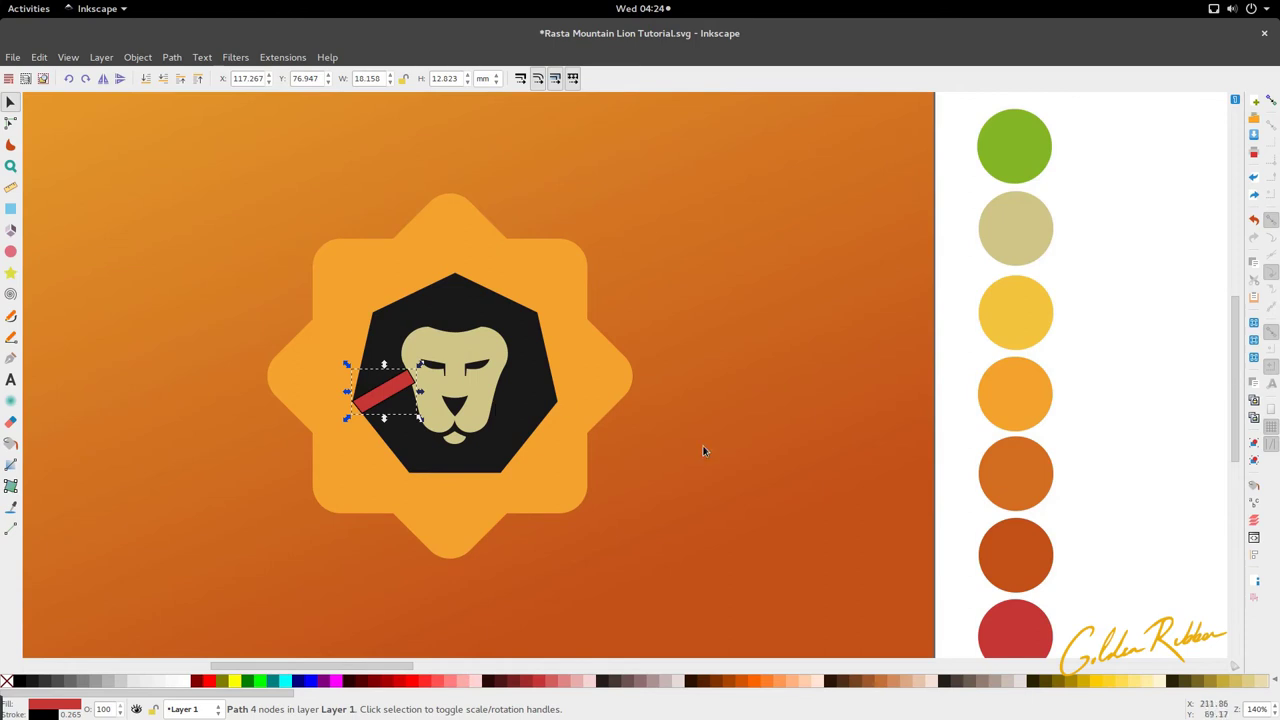
Fill the strip with the yellow sampled from the palette circles and remove its stroke
{"action": "key", "text": "d"}
{"action": "left_click", "coordinate": [1011, 319]}
{"action": "key", "text": "s"}
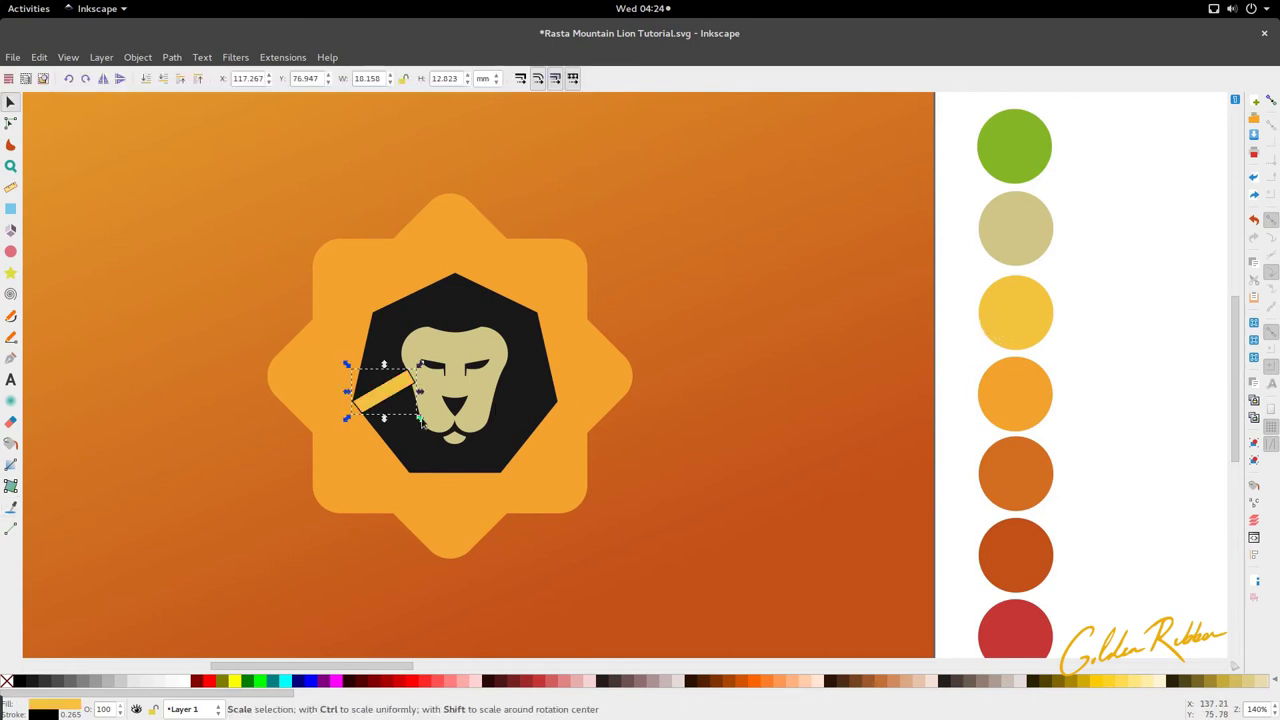
{"action": "scroll", "coordinate": [400, 400], "scroll_direction": "up", "scroll_amount": 3}
{"action": "right_click", "coordinate": [55, 714]}
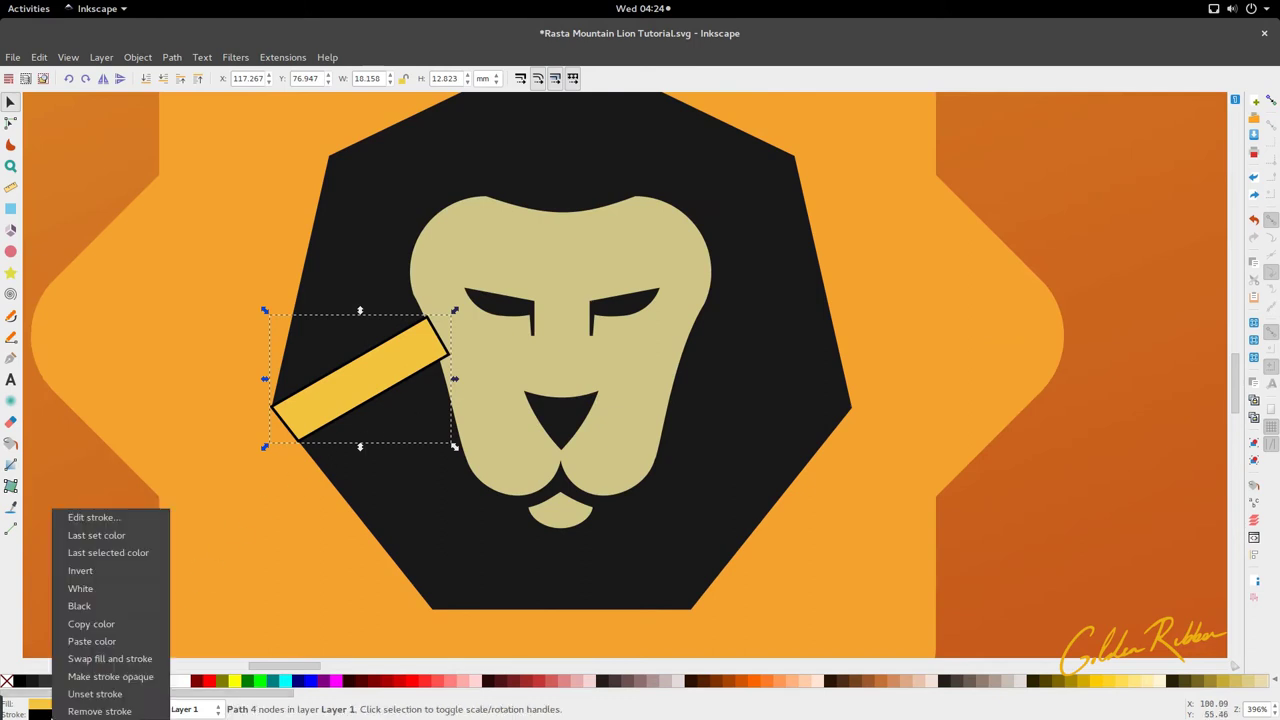
{"action": "left_click", "coordinate": [97, 703]}
Move the strip's outer left corner node exactly onto the black mane's left corner
{"action": "scroll", "coordinate": [280, 420], "scroll_direction": "up", "scroll_amount": 6}
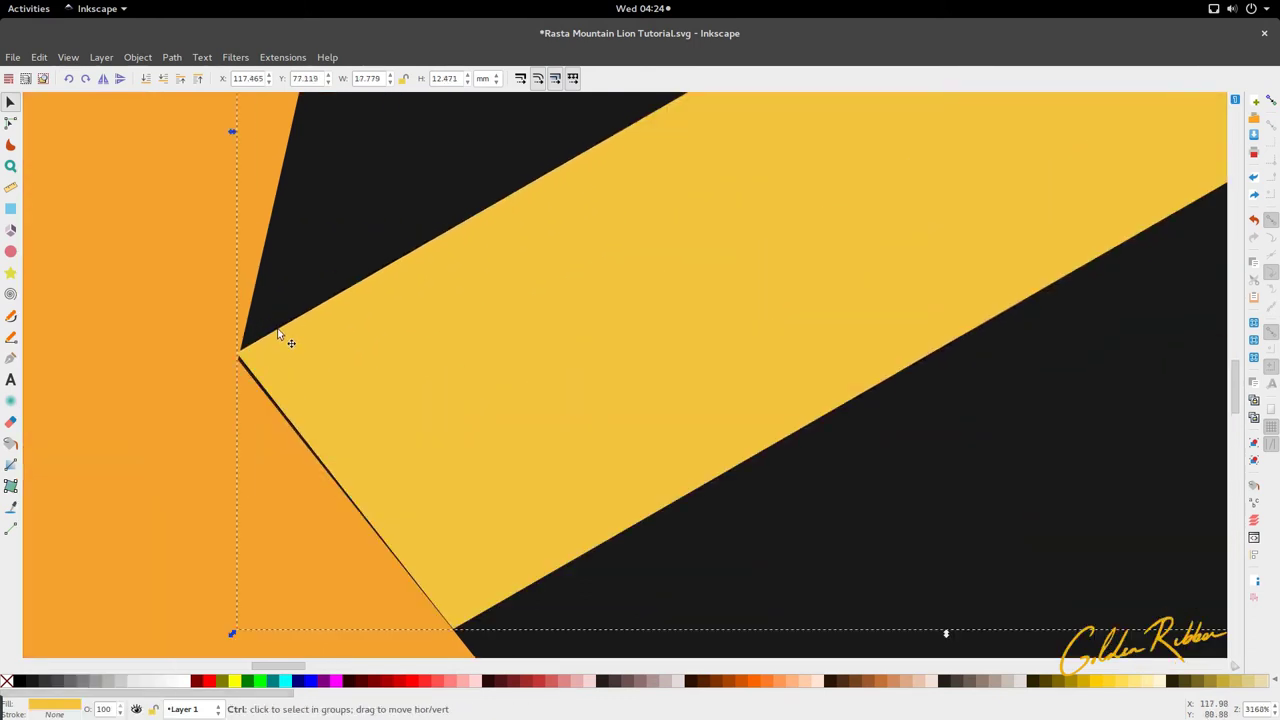
{"action": "key", "text": "n"}
{"action": "left_click_drag", "start_coordinate": [240, 357], "coordinate": [240, 362]}
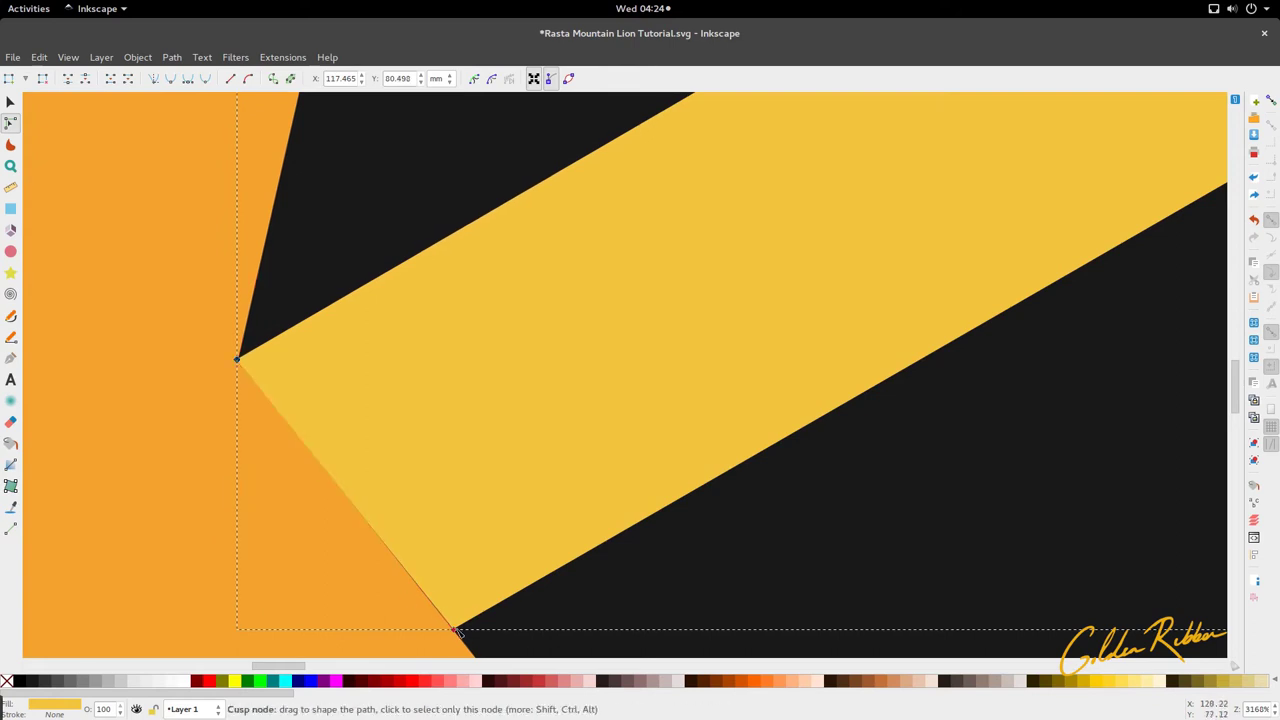
Align the yellow strip's lower outer node with the mane's edge and restack the strip behind the face but above the black mane
{"action": "left_click_drag", "start_coordinate": [454, 629], "coordinate": [454, 630]}
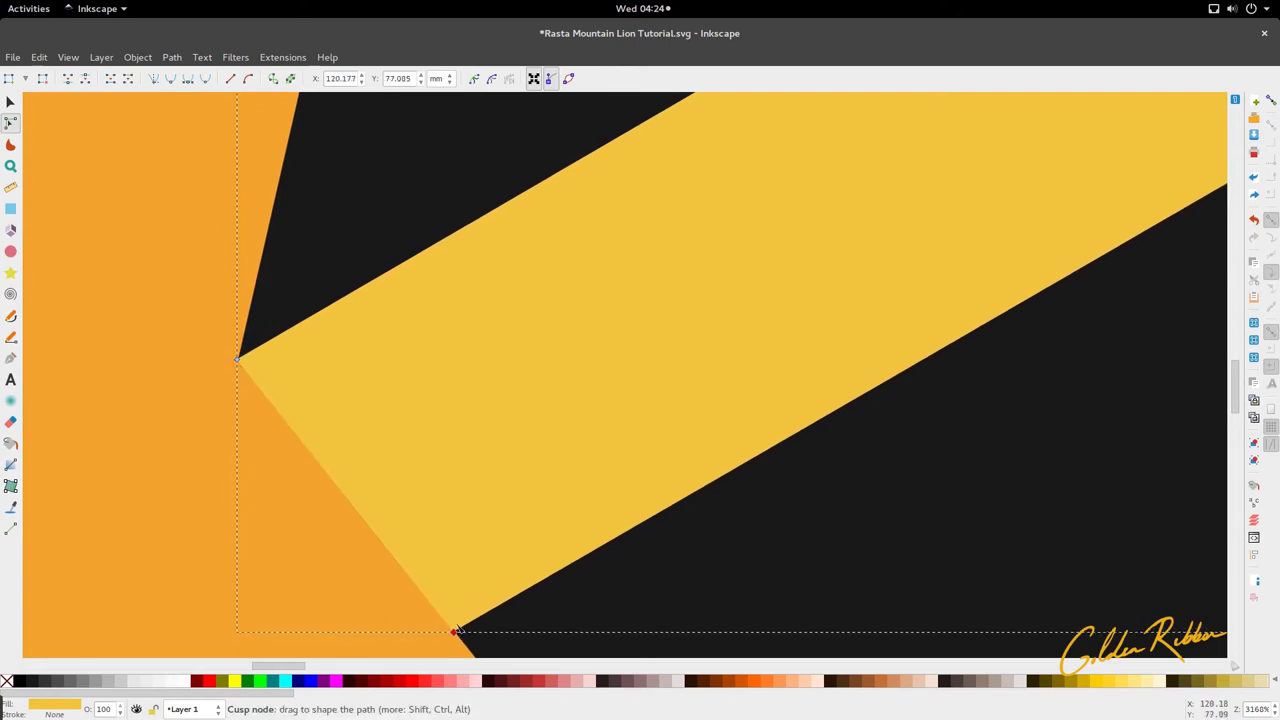
{"action": "key", "text": "s"}
{"action": "scroll", "coordinate": [409, 445], "scroll_direction": "down", "scroll_amount": 5}
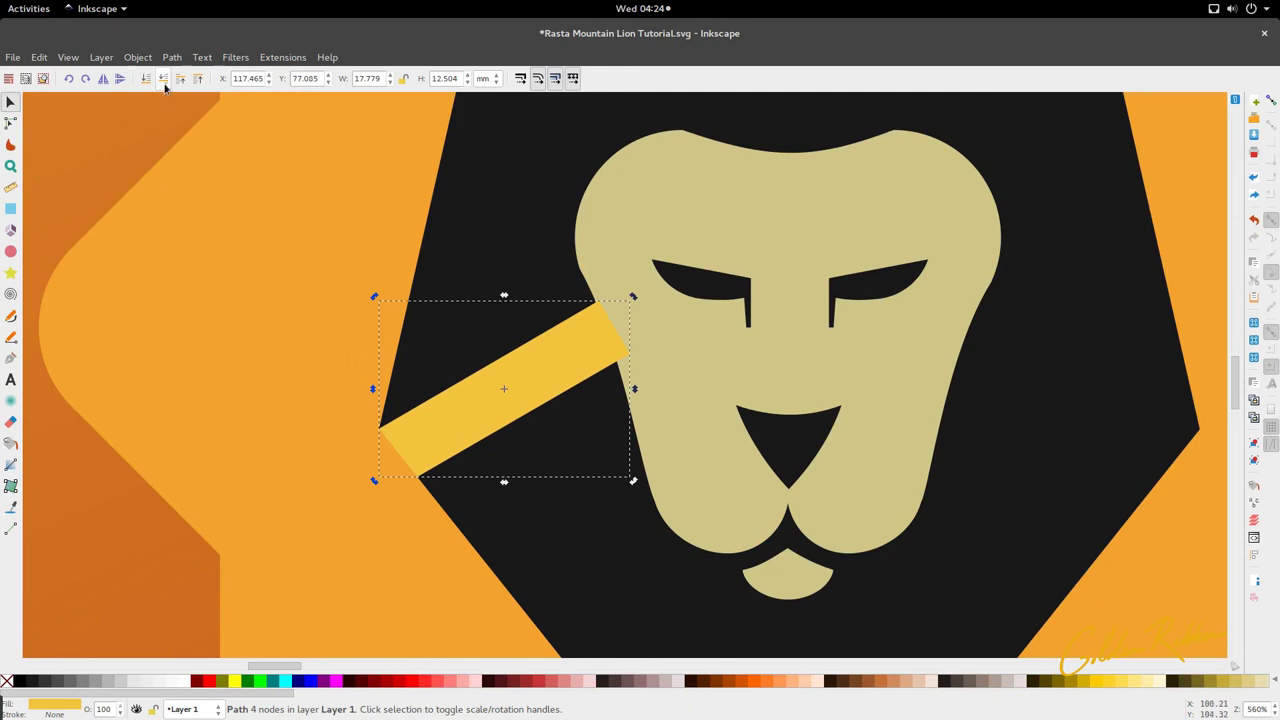
{"action": "left_click", "coordinate": [180, 82]}
{"action": "left_click", "coordinate": [180, 80]}
{"action": "left_click", "coordinate": [188, 233]}
{"action": "scroll", "coordinate": [211, 288], "scroll_direction": "down", "scroll_amount": 4}
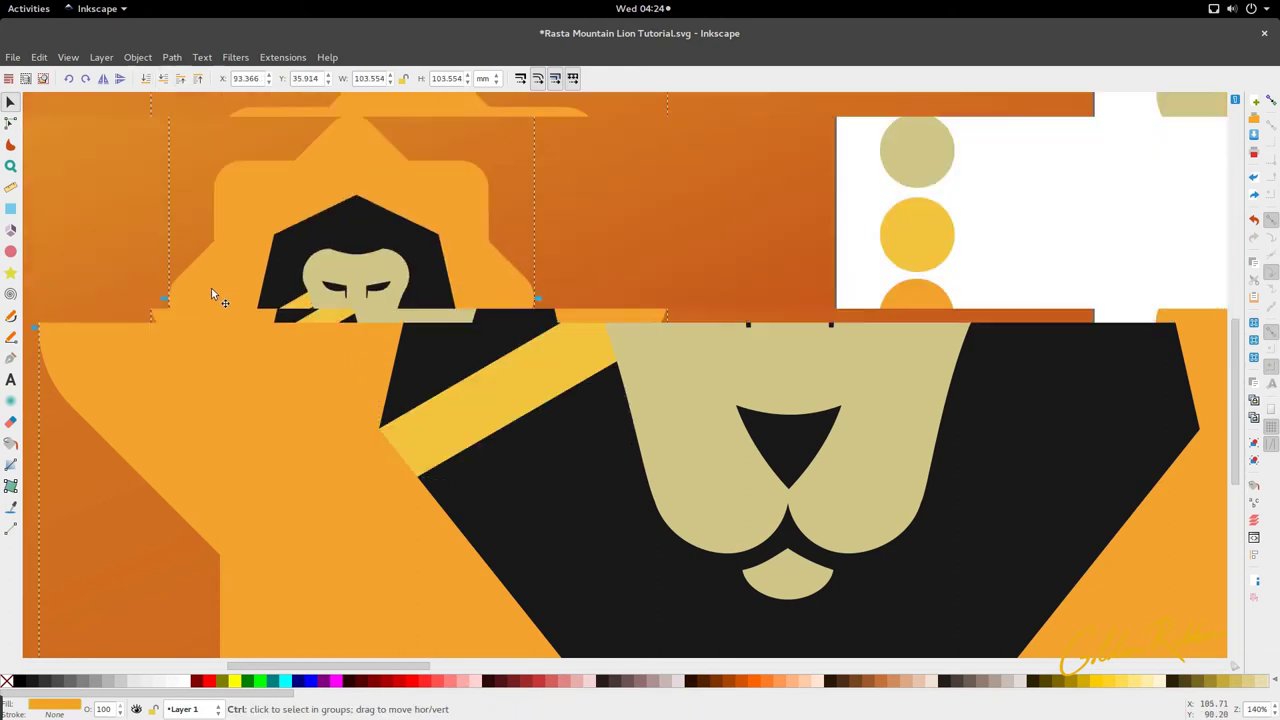
{"action": "scroll", "coordinate": [272, 326], "scroll_direction": "up", "scroll_amount": 2}
{"action": "left_click", "coordinate": [328, 315], "text": "ctrl"}
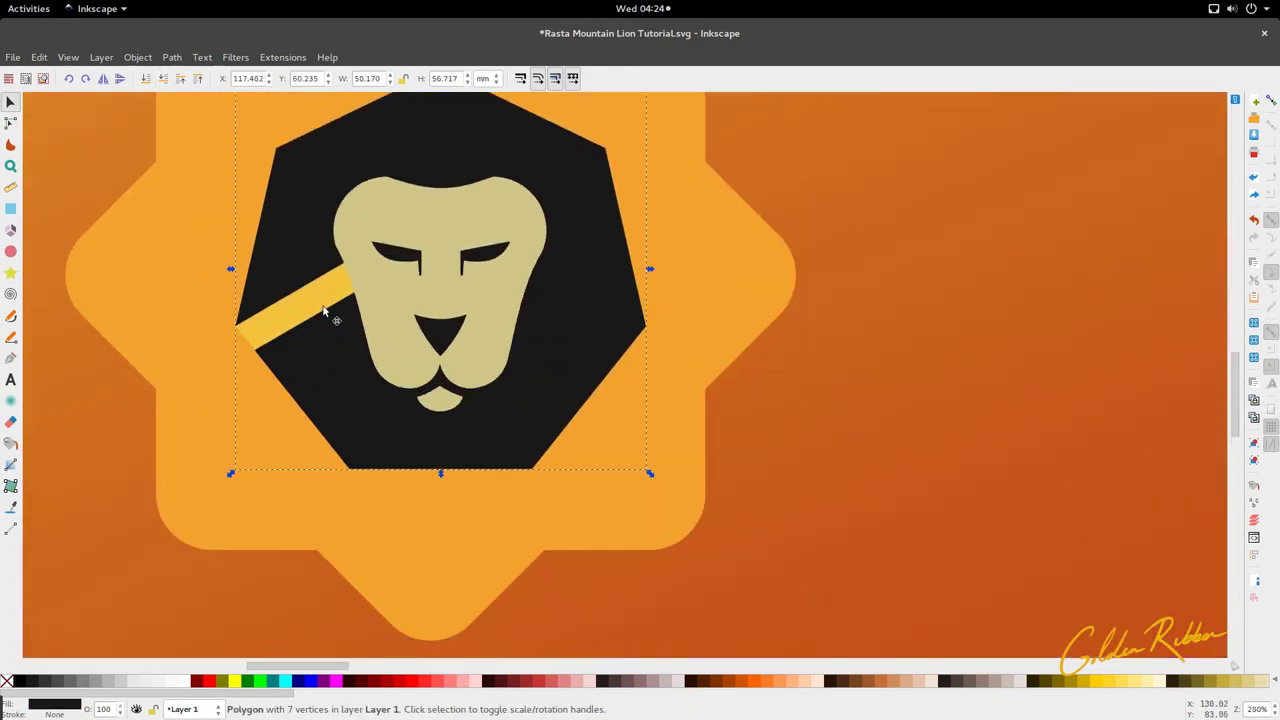
{"action": "left_click", "coordinate": [322, 305], "text": "ctrl"}
{"action": "scroll", "coordinate": [322, 306], "scroll_direction": "up", "scroll_amount": 3}
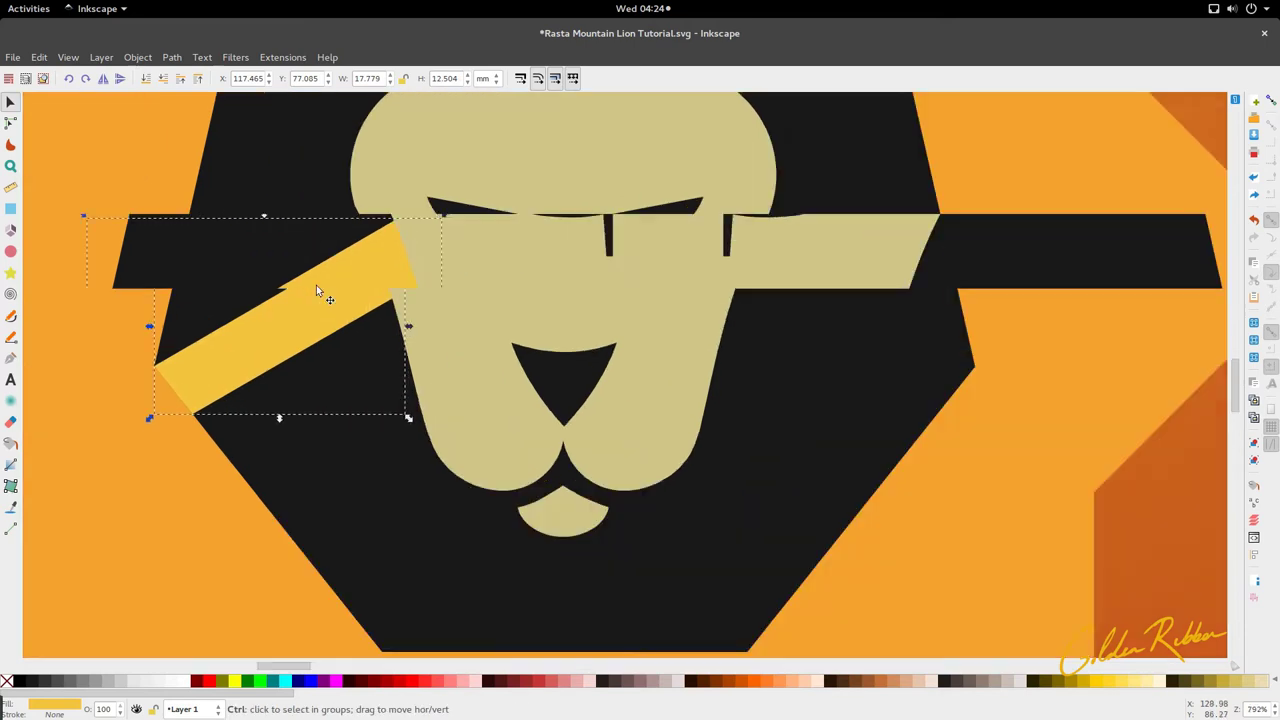
Draw a second strip outline above the yellow one, about 15.4 mm from the face's left corner at -150°, and about 2.6 mm up the mane's edge
{"action": "key", "text": "p"}
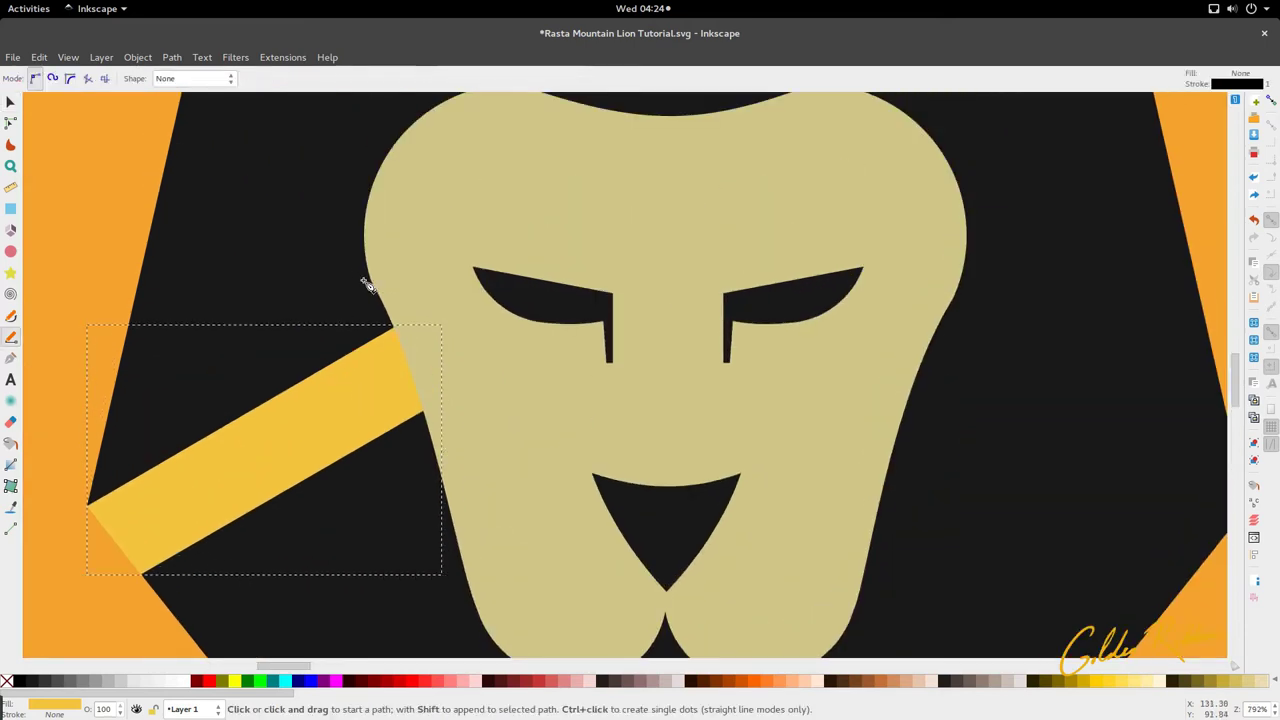
{"action": "scroll", "coordinate": [376, 288], "scroll_direction": "up", "scroll_amount": 4}
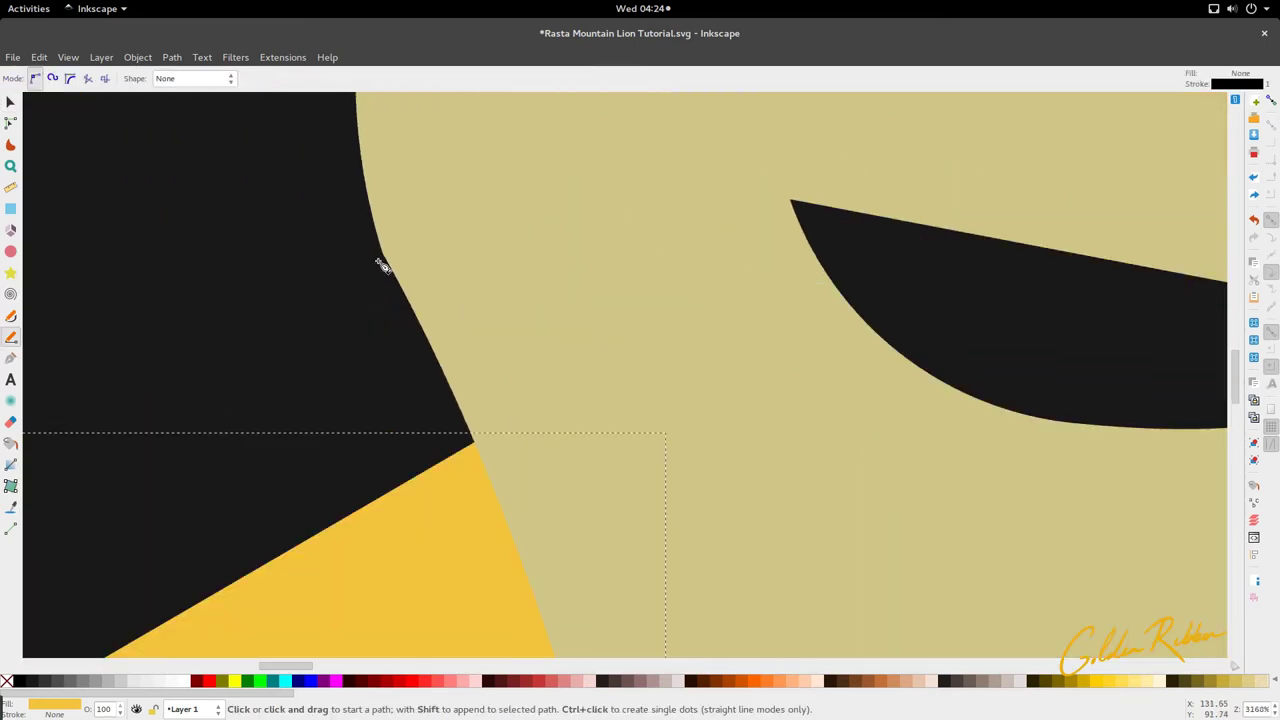
{"action": "left_click", "coordinate": [387, 257]}
{"action": "scroll", "coordinate": [386, 265], "scroll_direction": "down", "scroll_amount": 6}
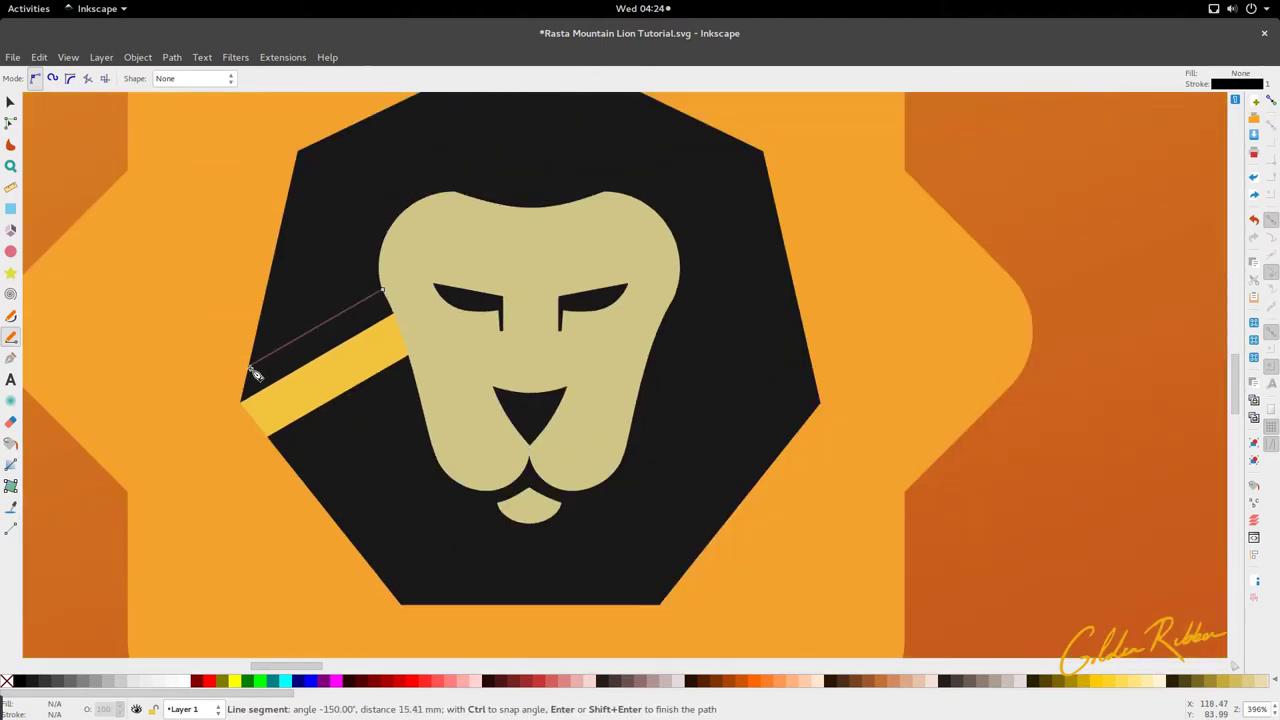
{"action": "left_click", "coordinate": [252, 360]}
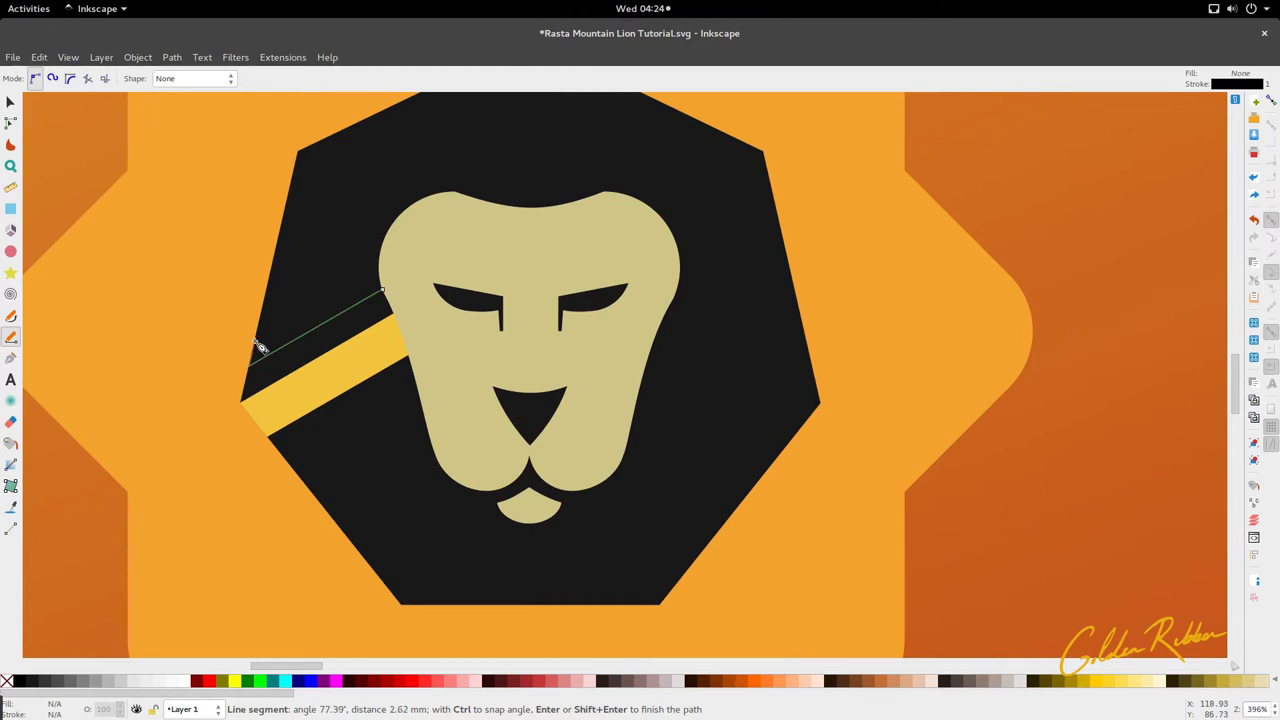
{"action": "left_click", "coordinate": [256, 340]}
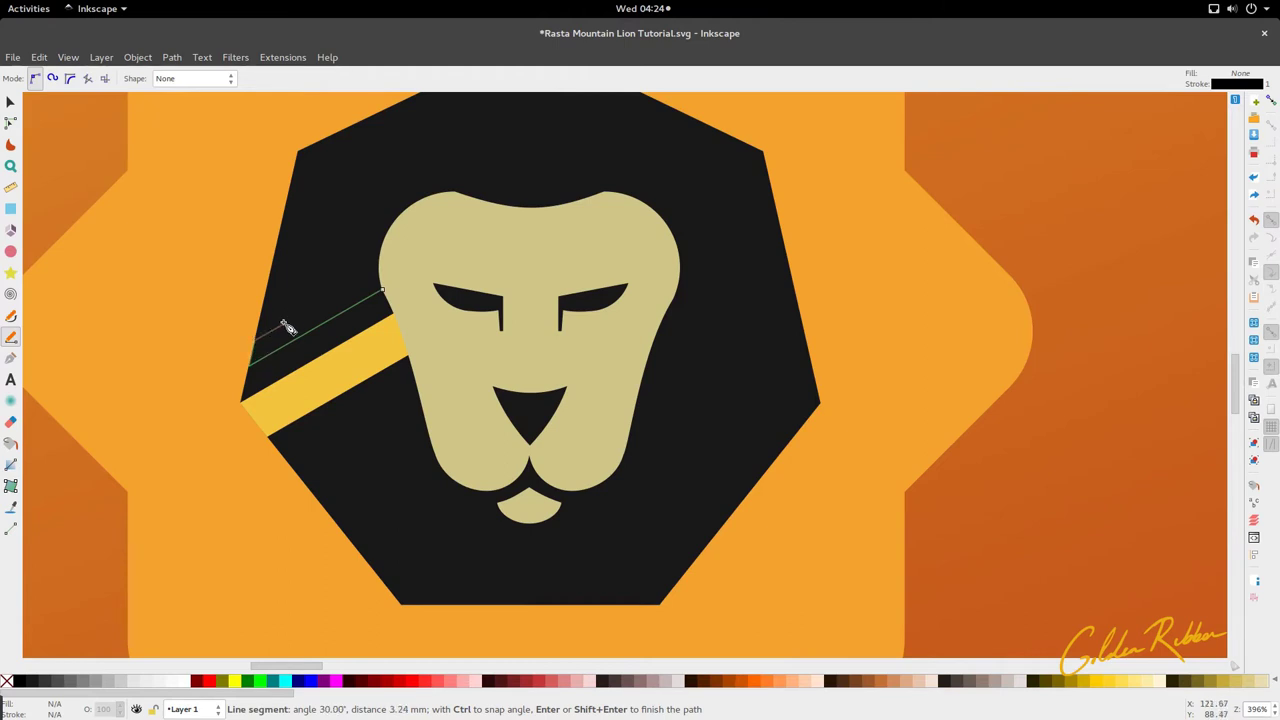
Finish drawing the slanted four-sided stripe above the yellow one, about 13.7 by 10.3 mm, and fill it with the palette's red
{"action": "left_click", "coordinate": [382, 272]}
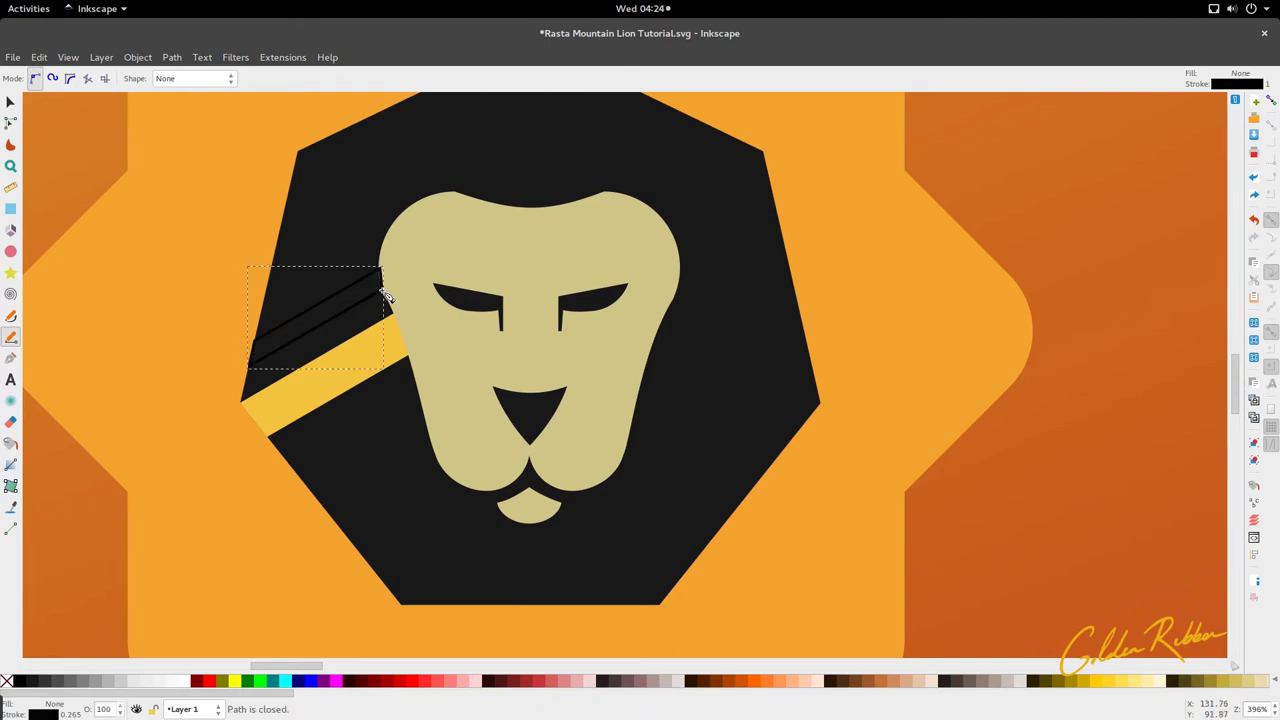
{"action": "scroll", "coordinate": [378, 335], "scroll_direction": "down", "scroll_amount": 4, "text": "ctrl"}
{"action": "key", "text": "d"}
{"action": "left_click", "coordinate": [824, 494]}
{"action": "key", "text": "s"}
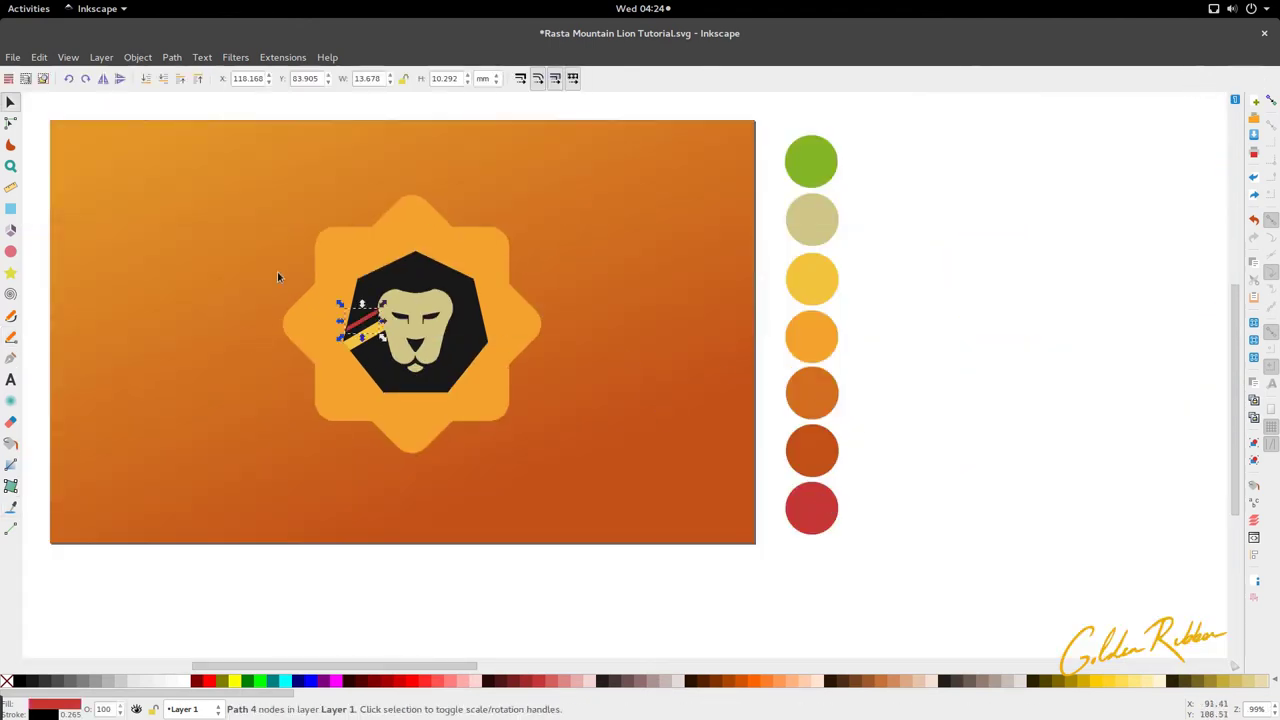
Remove the red stripe's outline stroke and lower the stripe one level in the stacking order
{"action": "scroll", "coordinate": [309, 335], "scroll_direction": "up", "scroll_amount": 4, "text": "ctrl"}
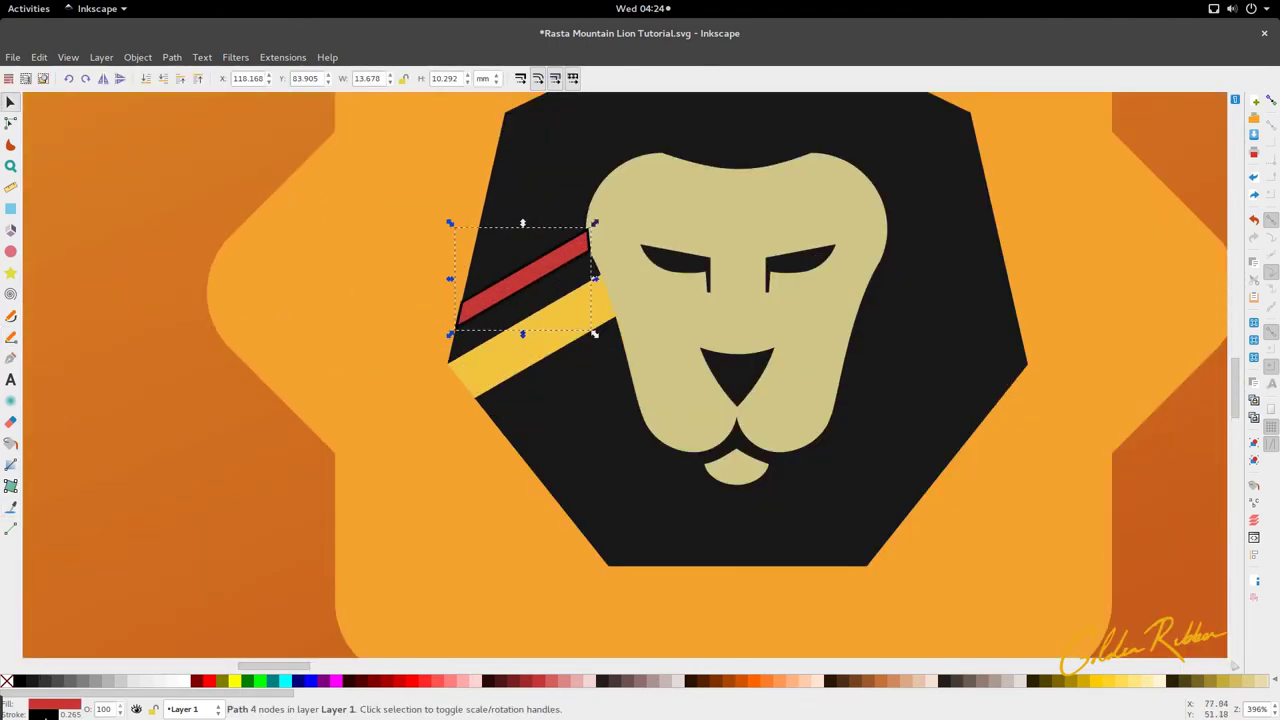
{"action": "right_click", "coordinate": [45, 716]}
{"action": "left_click", "coordinate": [82, 708]}
{"action": "left_click", "coordinate": [167, 82]}
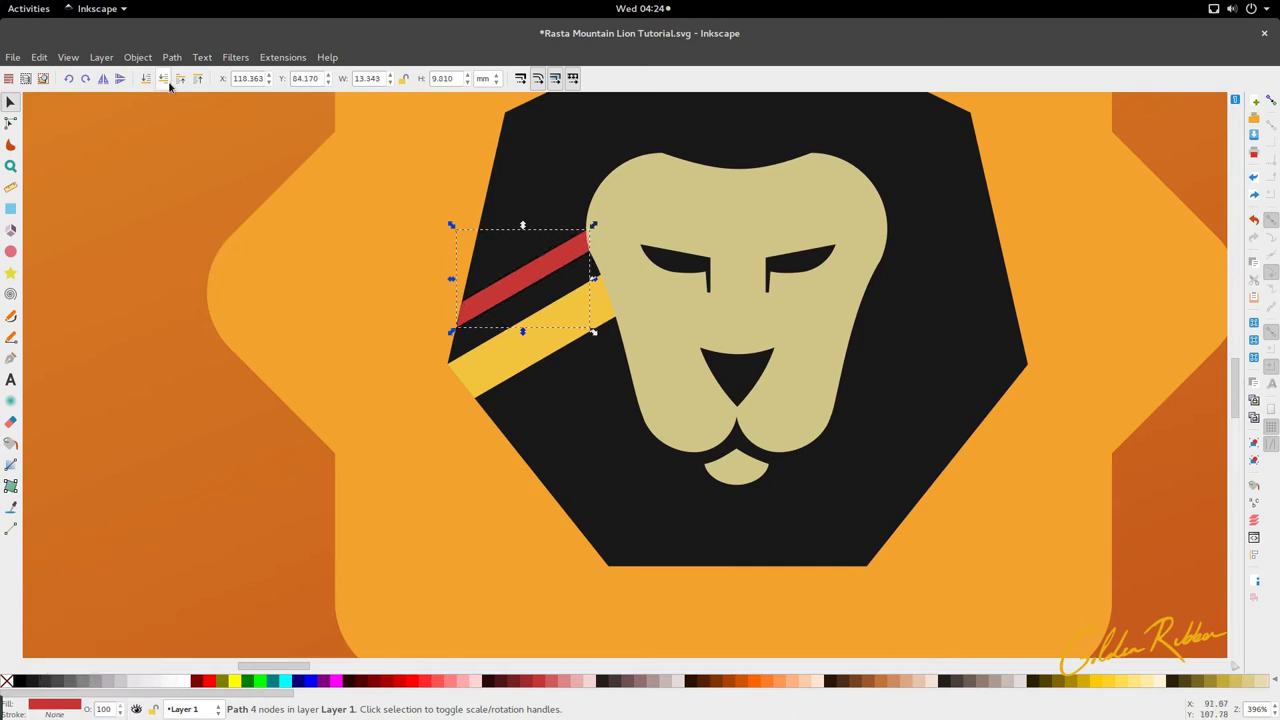
Move the red stripe's two outer corner nodes onto the left edge of the black mane shape
{"action": "scroll", "coordinate": [457, 342], "scroll_direction": "up", "scroll_amount": 7, "text": "ctrl"}
{"action": "key", "text": "n"}
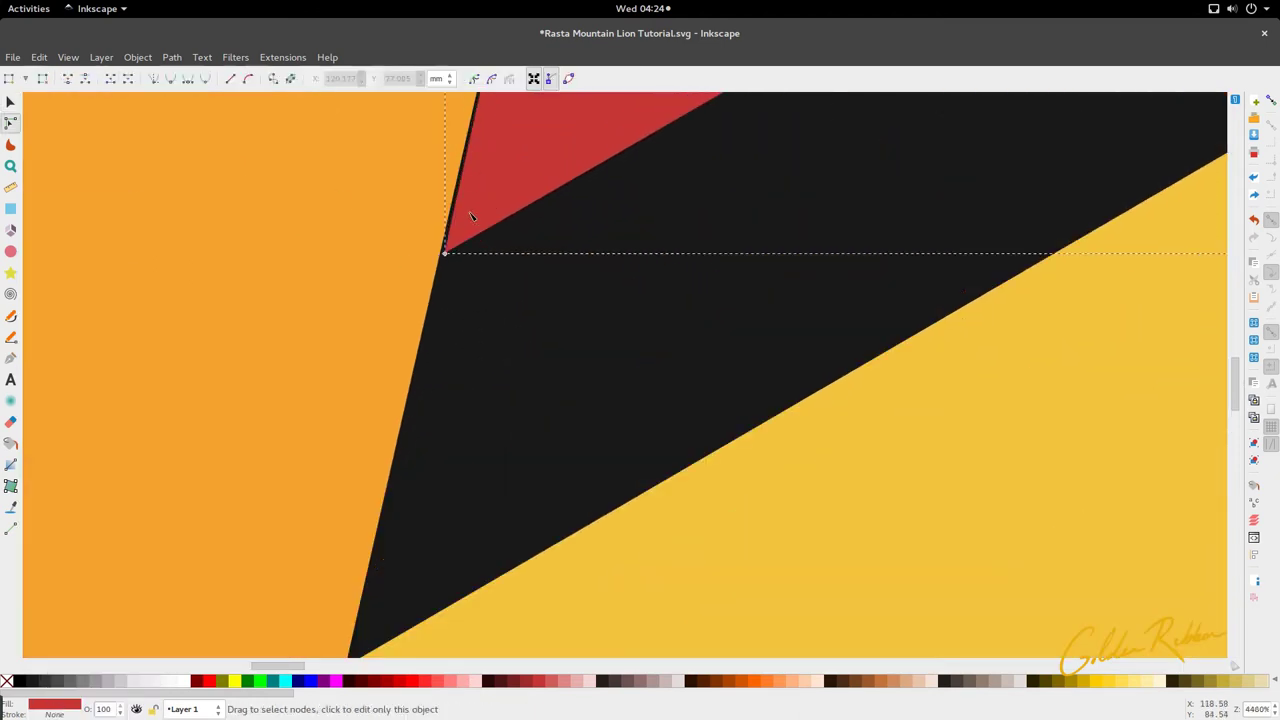
{"action": "scroll", "coordinate": [476, 197], "scroll_direction": "up", "scroll_amount": 5}
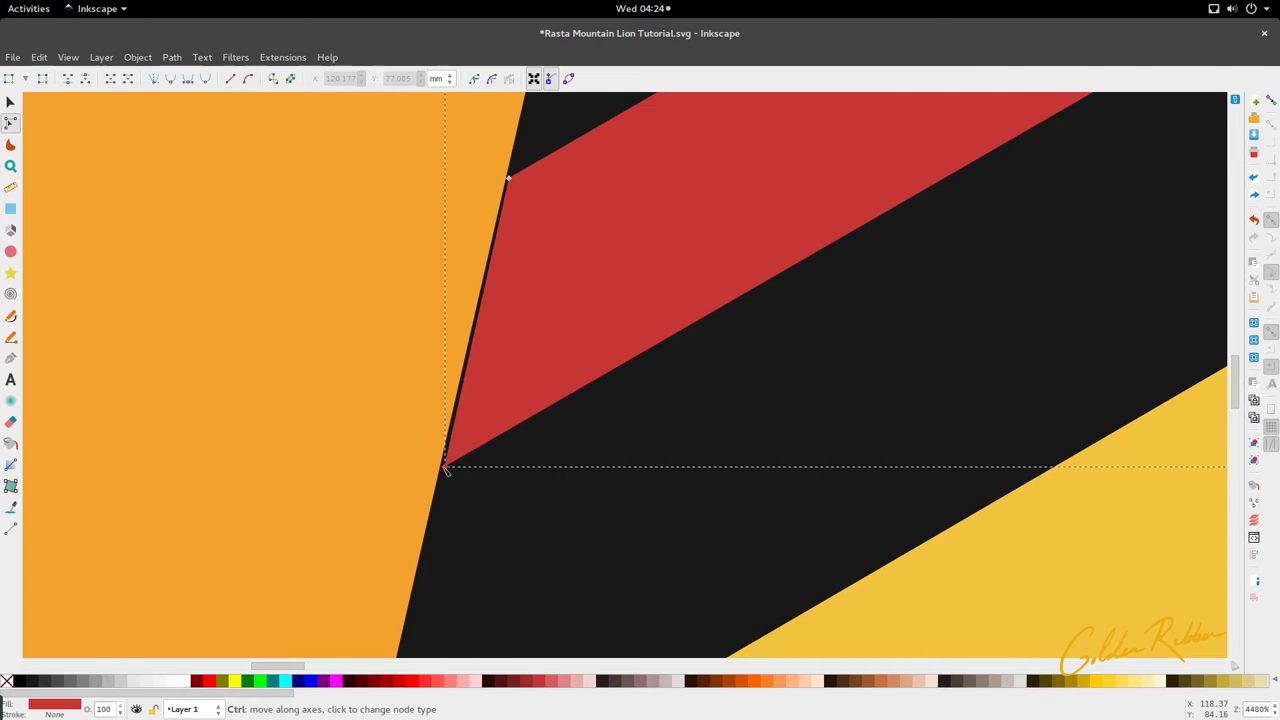
{"action": "left_click_drag", "start_coordinate": [446, 468], "coordinate": [441, 467]}
{"action": "left_click_drag", "start_coordinate": [509, 178], "coordinate": [505, 179]}
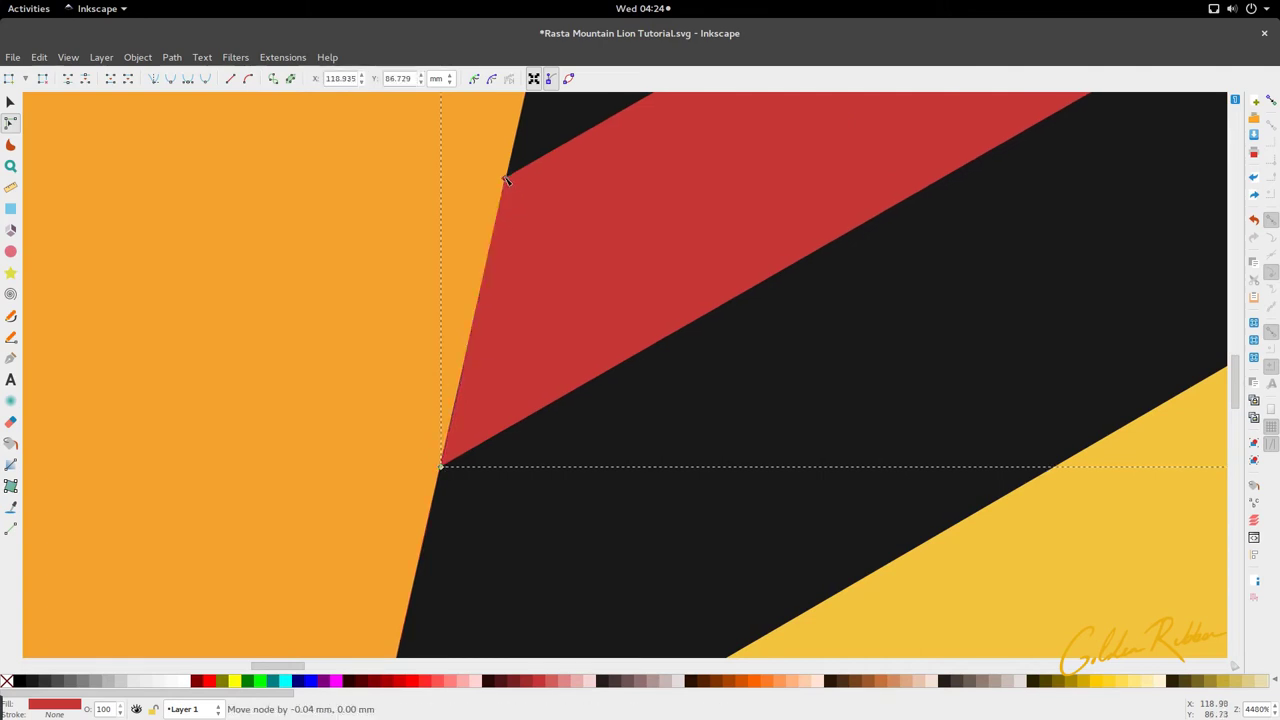
{"action": "key", "text": "s"}
{"action": "scroll", "coordinate": [459, 272], "scroll_direction": "down", "scroll_amount": 9, "text": "ctrl"}
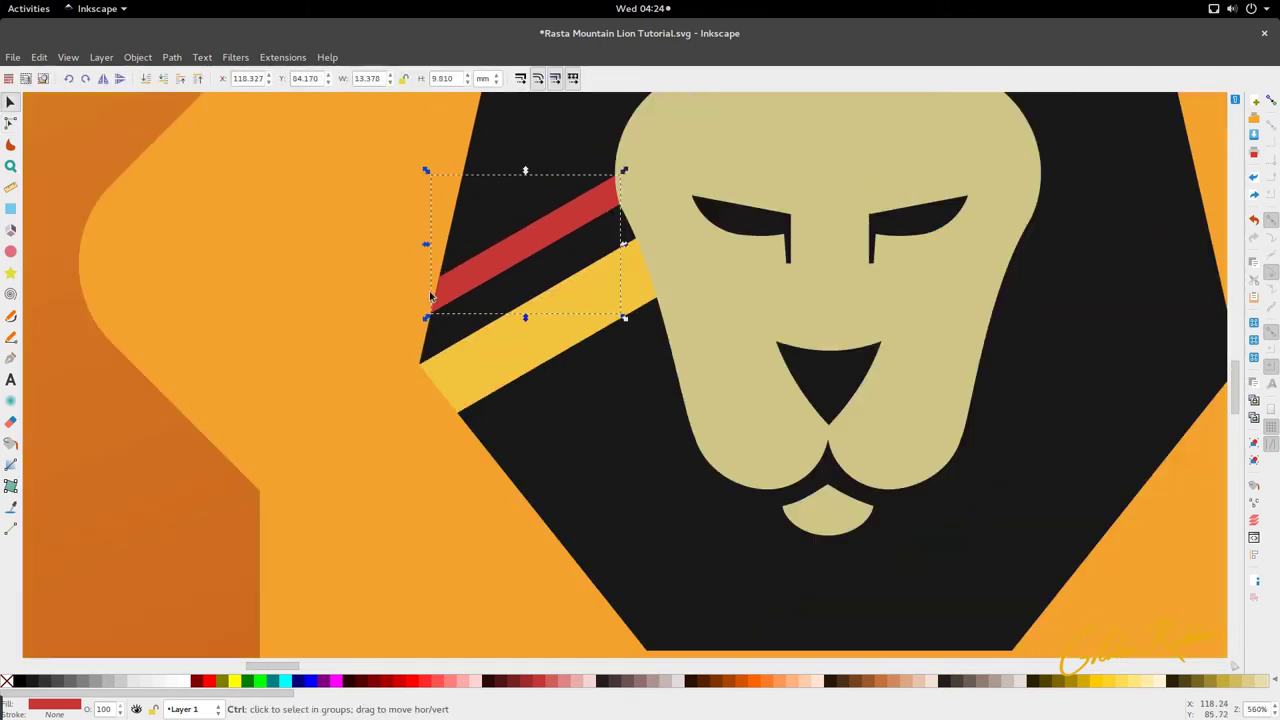
Duplicate the red stripe and place the copy about 5 mm higher, parallel to the original along the mane's edge
{"action": "scroll", "coordinate": [457, 268], "scroll_direction": "up", "scroll_amount": 4, "text": "ctrl"}
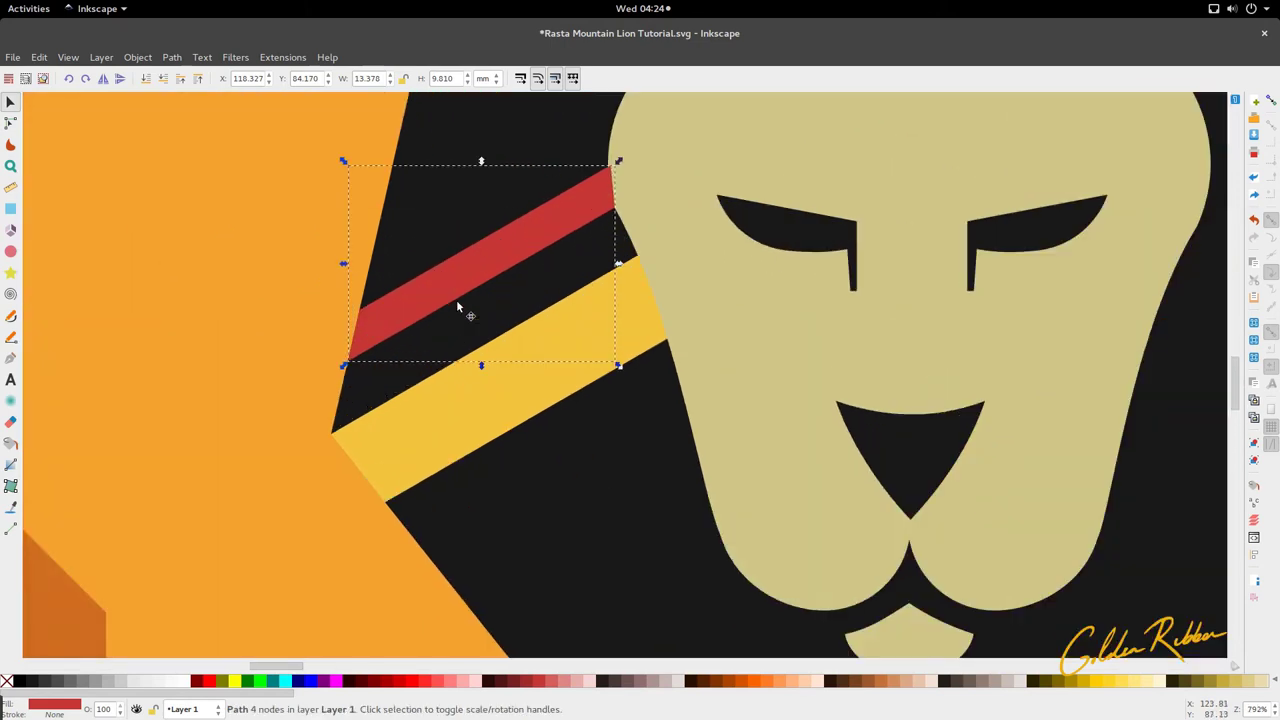
{"action": "scroll", "coordinate": [456, 299], "scroll_direction": "down", "scroll_amount": 2, "text": "ctrl"}
{"action": "key", "text": "ctrl+d"}
{"action": "left_click_drag", "start_coordinate": [465, 358], "coordinate": [474, 307]}
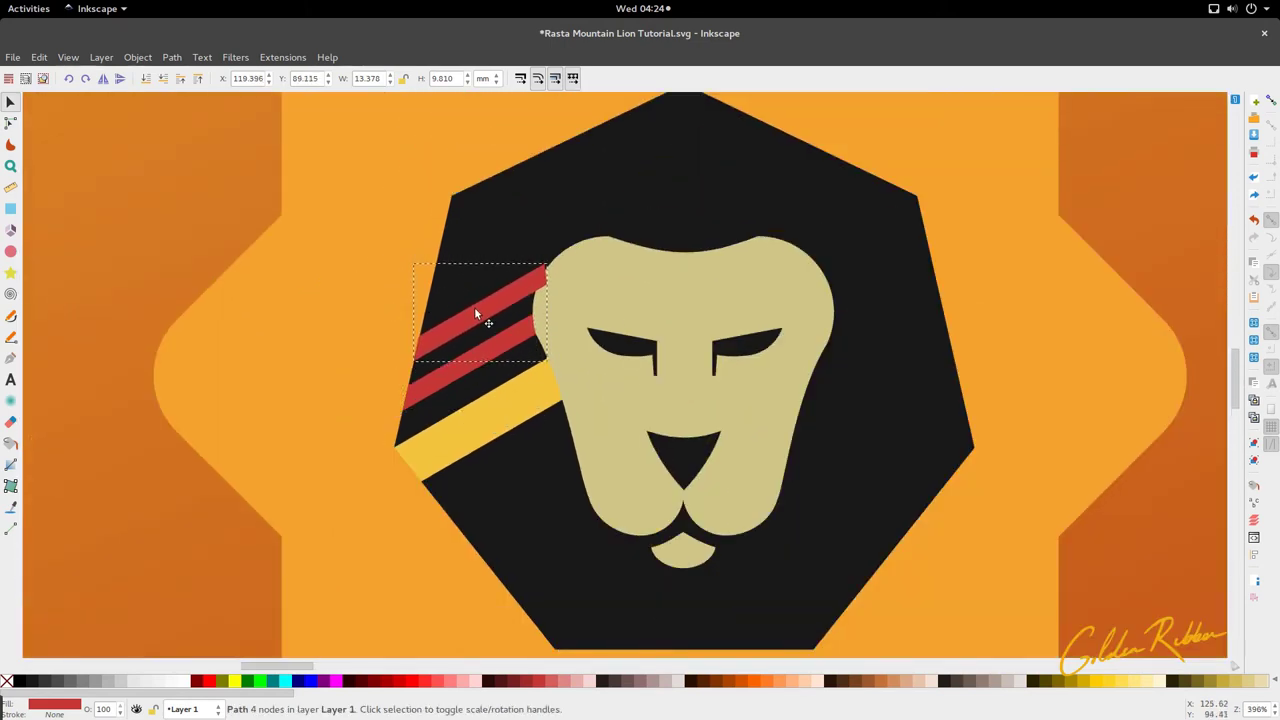
Make the duplicated stripe thinner by moving its two upper nodes down together
{"action": "key", "text": "n"}
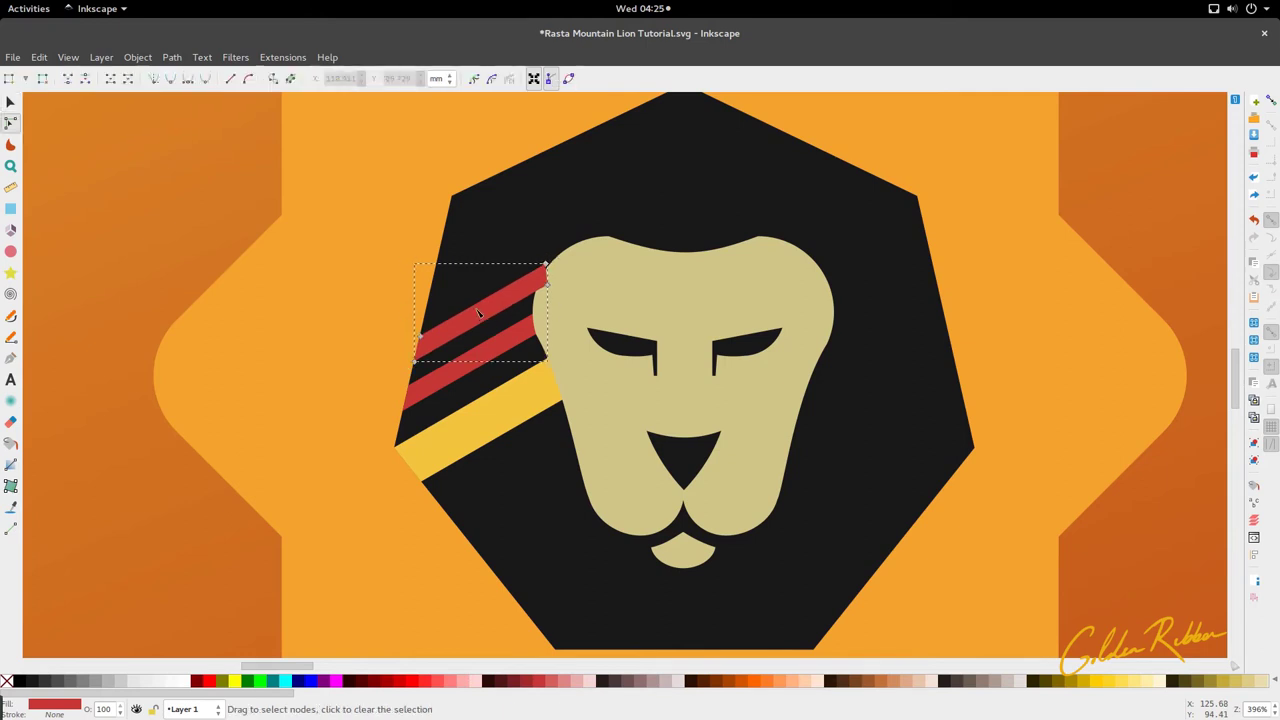
{"action": "left_click", "coordinate": [546, 264]}
{"action": "left_click_drag", "start_coordinate": [481, 292], "coordinate": [413, 346]}
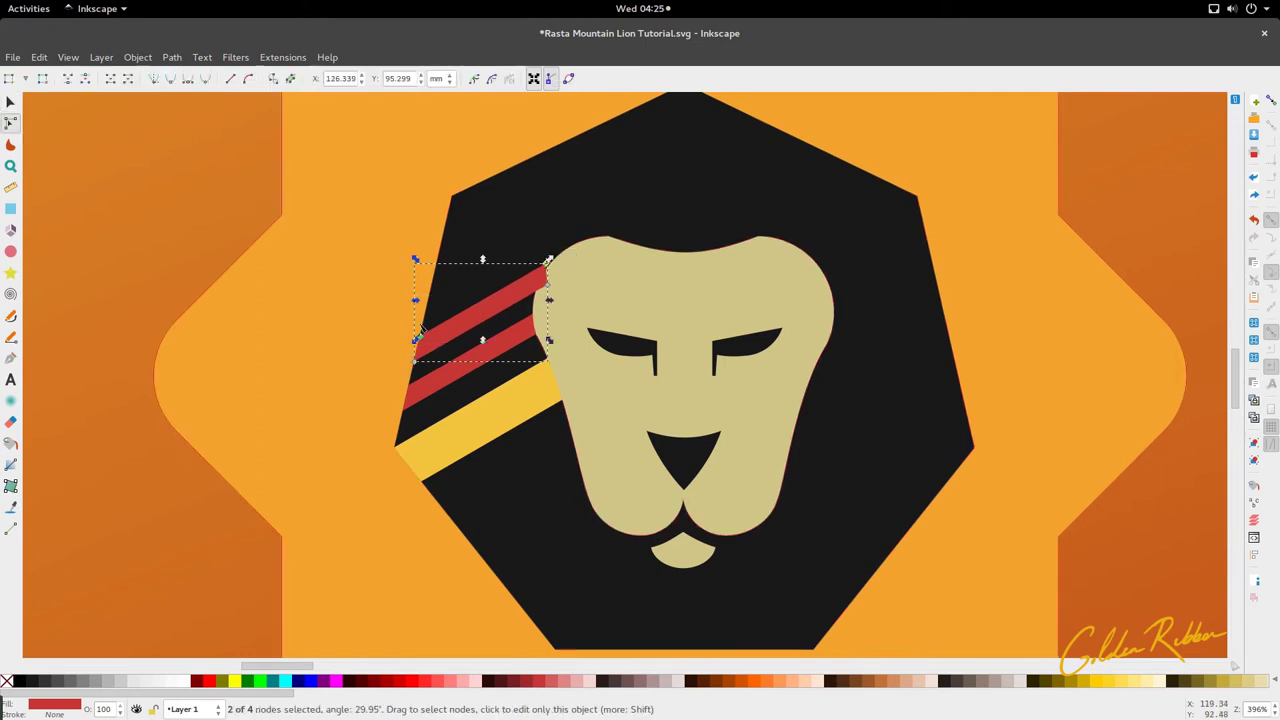
{"action": "scroll", "coordinate": [566, 262], "scroll_direction": "up", "scroll_amount": 4}
{"action": "left_click_drag", "start_coordinate": [488, 272], "coordinate": [490, 305]}
{"action": "scroll", "coordinate": [500, 317], "scroll_direction": "down", "scroll_amount": 5}
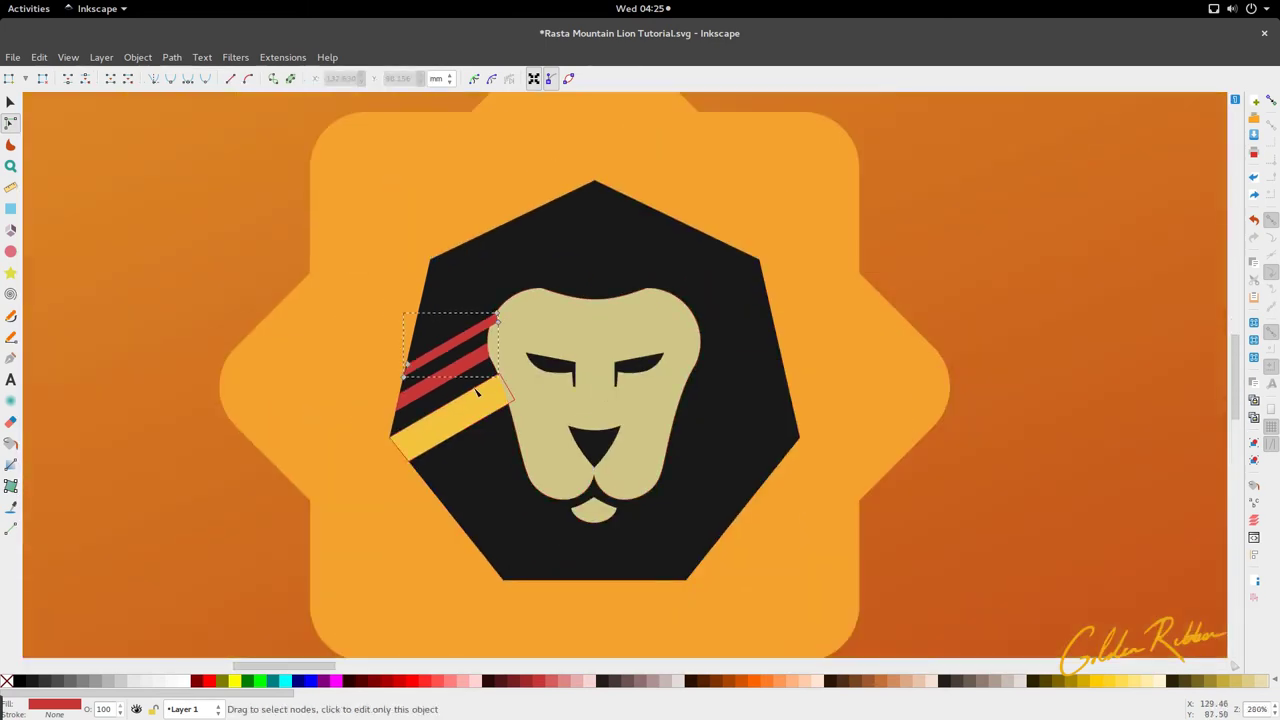
Align the thin stripe's upper outer corner node with the left edge of the black mane shape
{"action": "scroll", "coordinate": [420, 369], "scroll_direction": "up", "scroll_amount": 8}
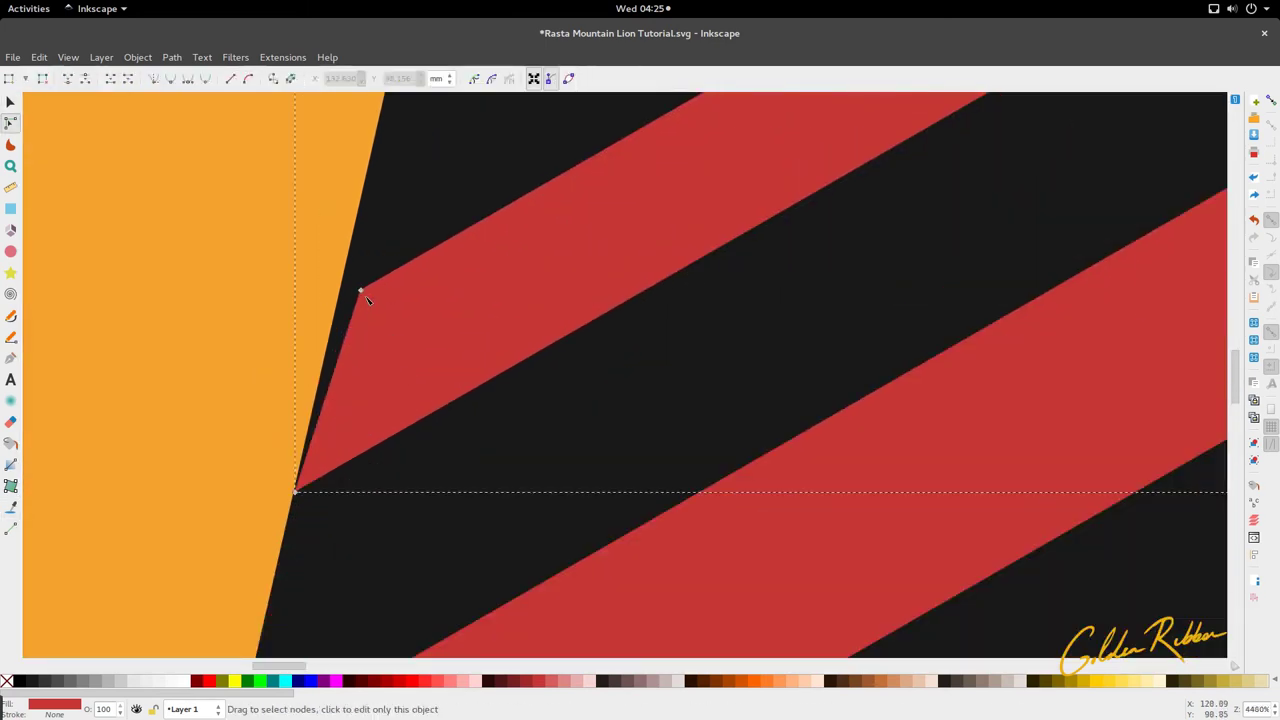
{"action": "left_click_drag", "start_coordinate": [361, 292], "coordinate": [338, 302]}
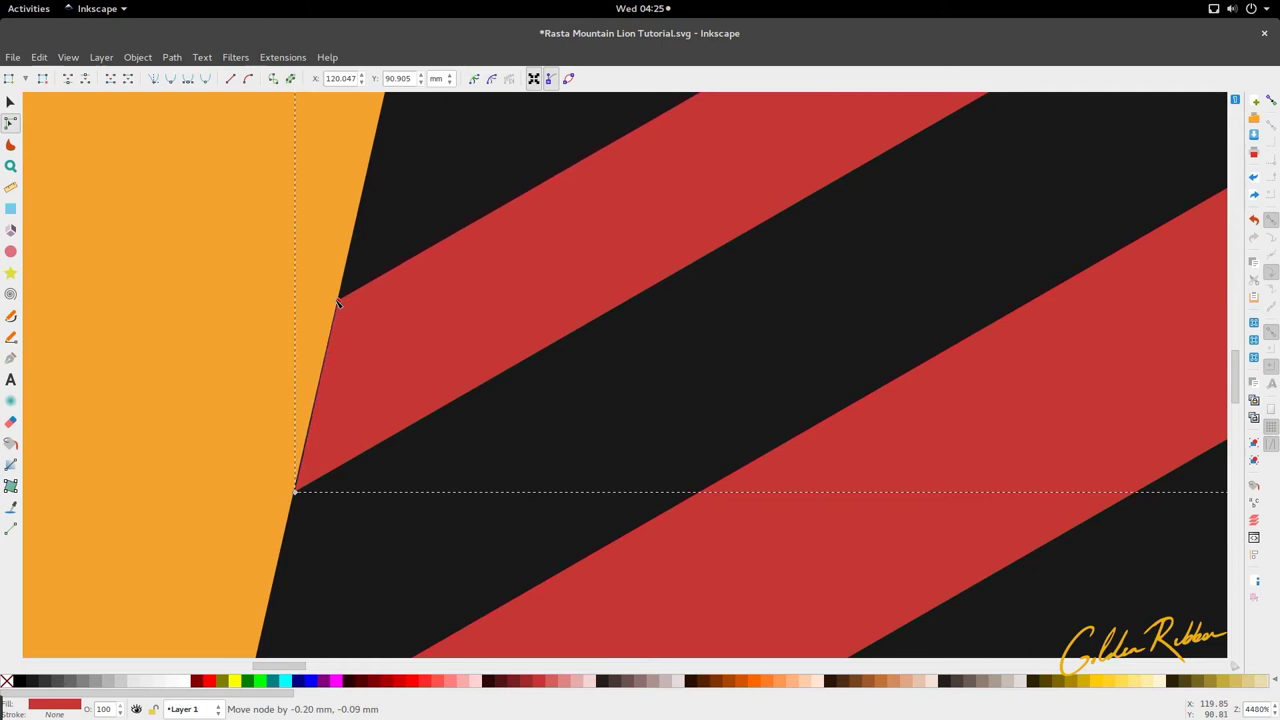
{"action": "key", "text": "s"}
{"action": "scroll", "coordinate": [378, 349], "scroll_direction": "down", "scroll_amount": 6}
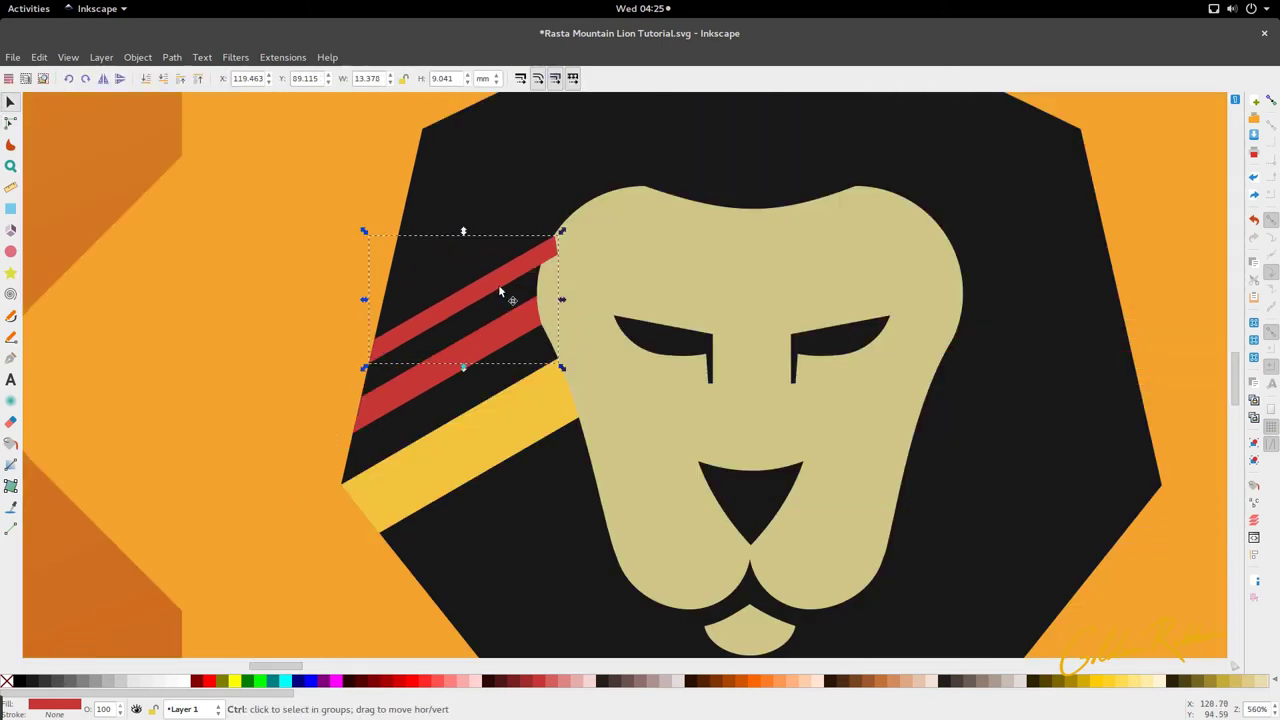
{"action": "scroll", "coordinate": [498, 284], "scroll_direction": "down", "scroll_amount": 2}
{"action": "scroll", "coordinate": [548, 243], "scroll_direction": "down", "scroll_amount": 2}
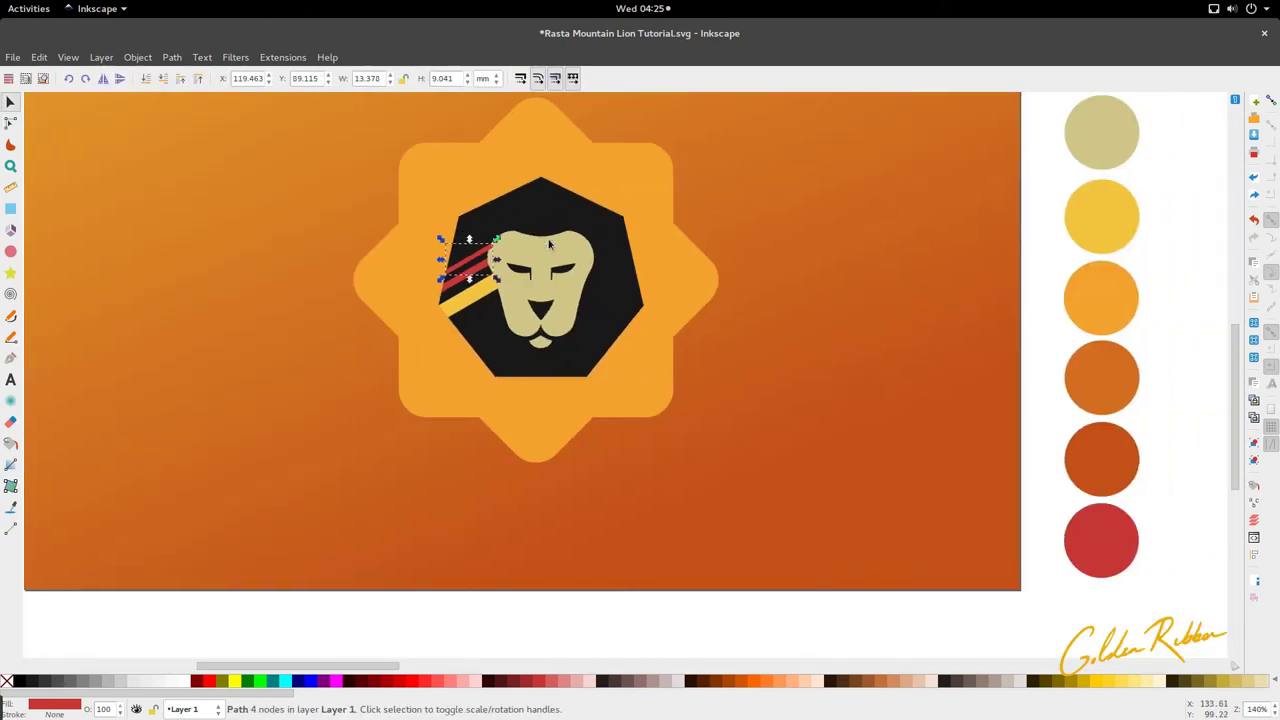
Fill the thin upper stripe with the palette's green and lower it one level in the stacking order
{"action": "key", "text": "d"}
{"action": "scroll", "coordinate": [1095, 215], "scroll_direction": "up", "scroll_amount": 4}
{"action": "left_click", "coordinate": [1100, 230]}
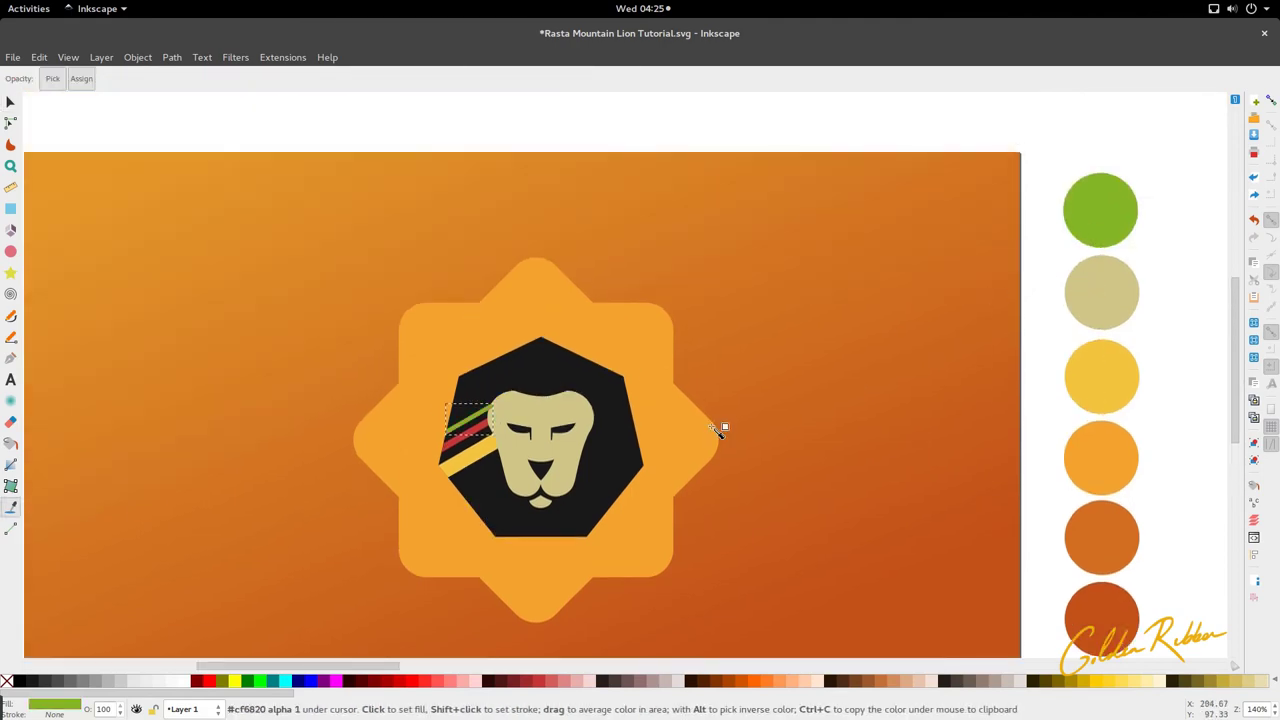
{"action": "key", "text": "s"}
{"action": "scroll", "coordinate": [504, 453], "scroll_direction": "up", "scroll_amount": 4}
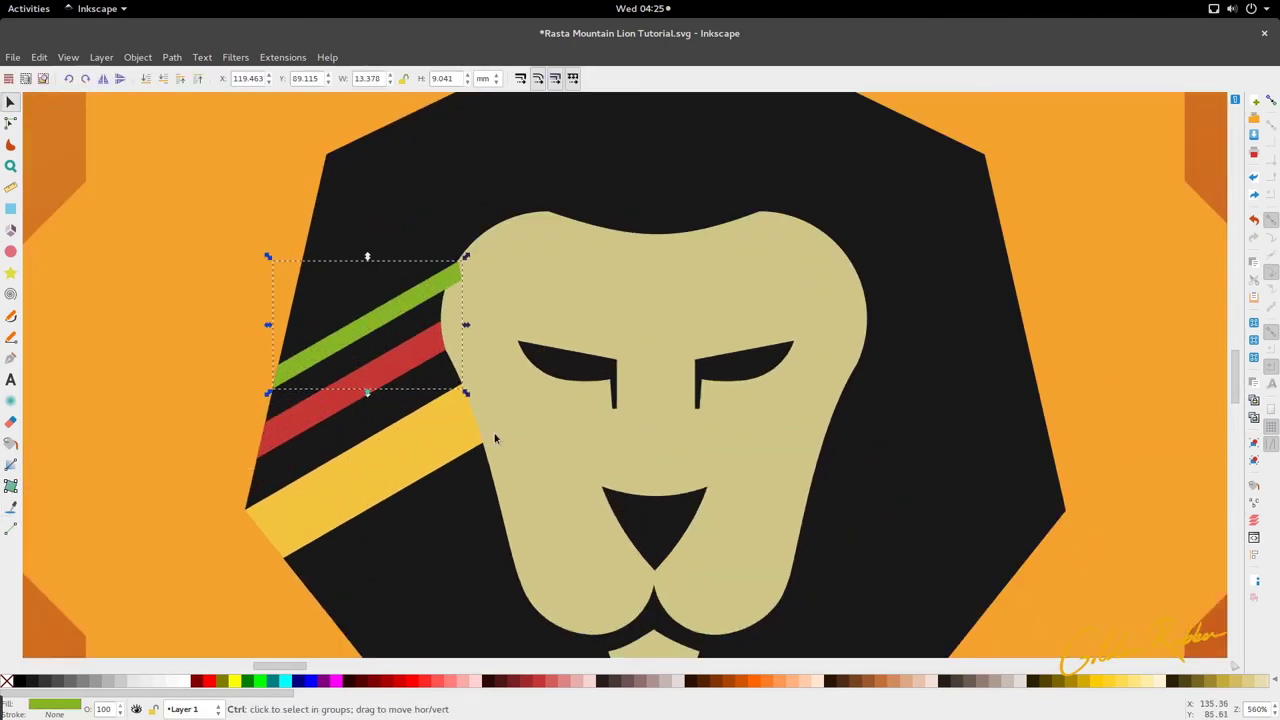
{"action": "left_click", "coordinate": [163, 82]}
{"action": "left_click", "coordinate": [230, 190]}
{"action": "scroll", "coordinate": [449, 400], "scroll_direction": "down", "scroll_amount": 4}
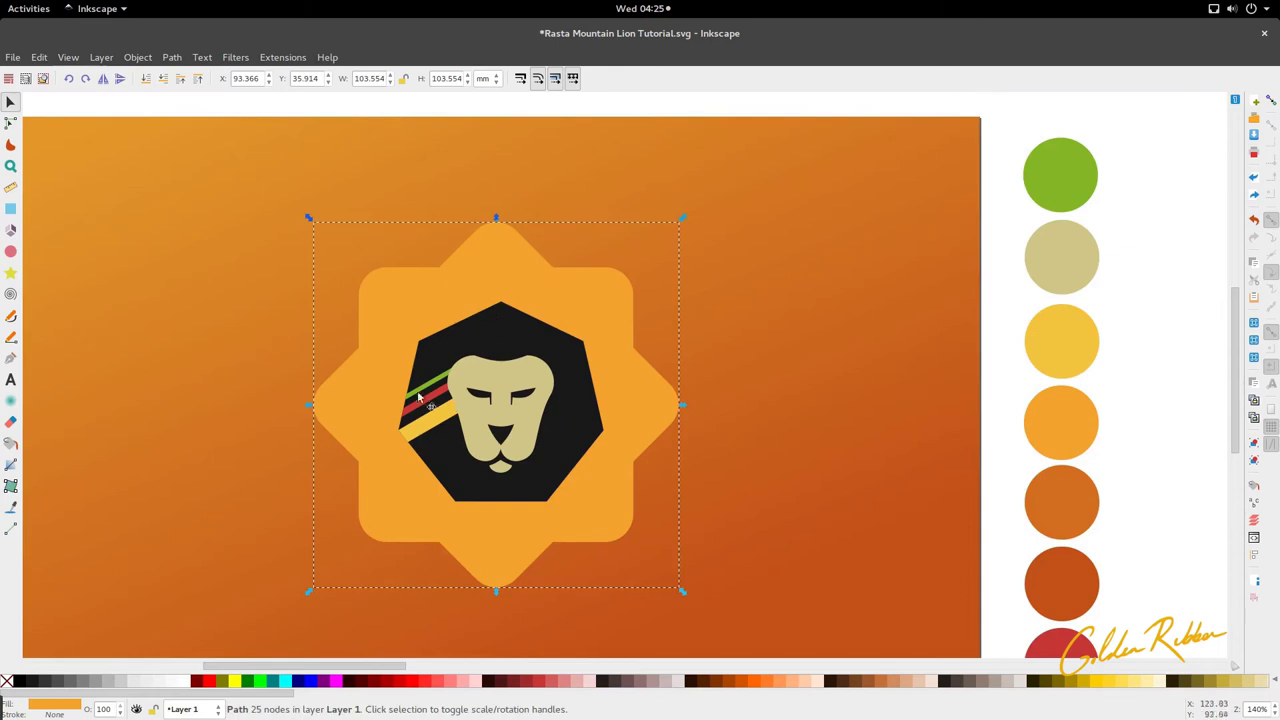
Shift the green stripe slightly upward and extend its upper inner corner node under the edge of the lion's face
{"action": "scroll", "coordinate": [418, 396], "scroll_direction": "up", "scroll_amount": 3}
{"action": "left_click", "coordinate": [460, 333]}
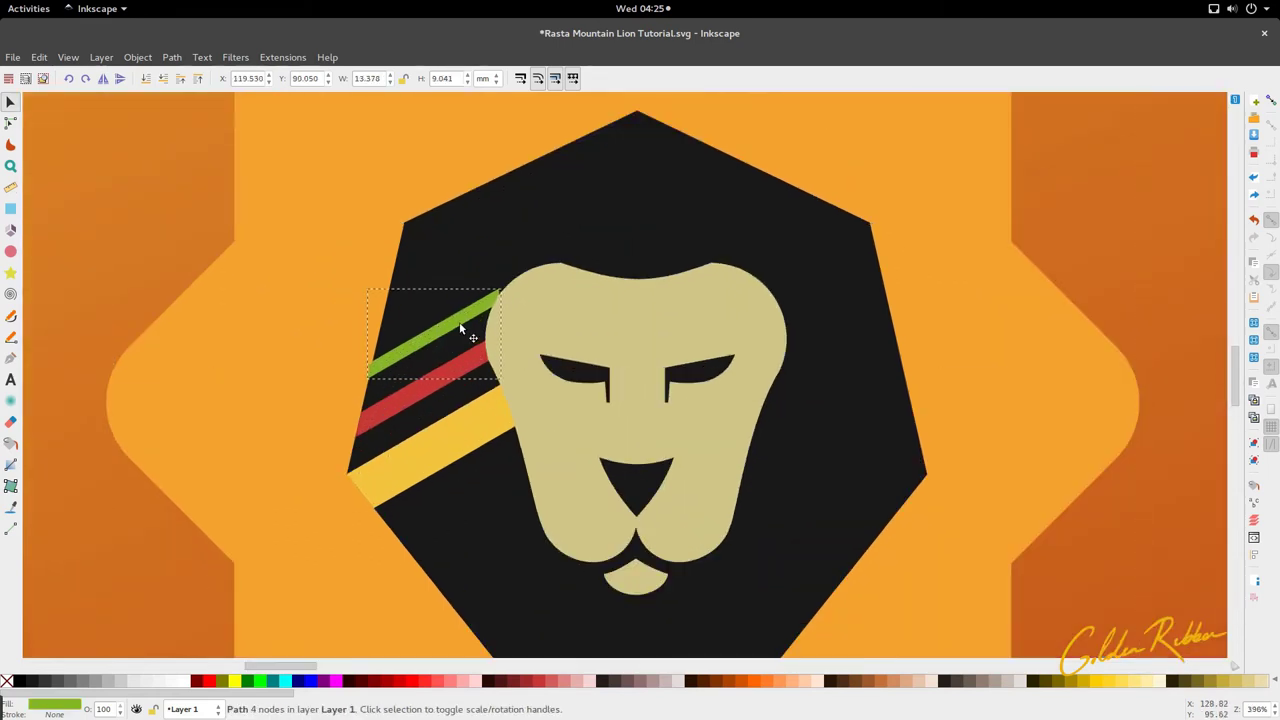
{"action": "left_click_drag", "start_coordinate": [460, 328], "coordinate": [466, 329]}
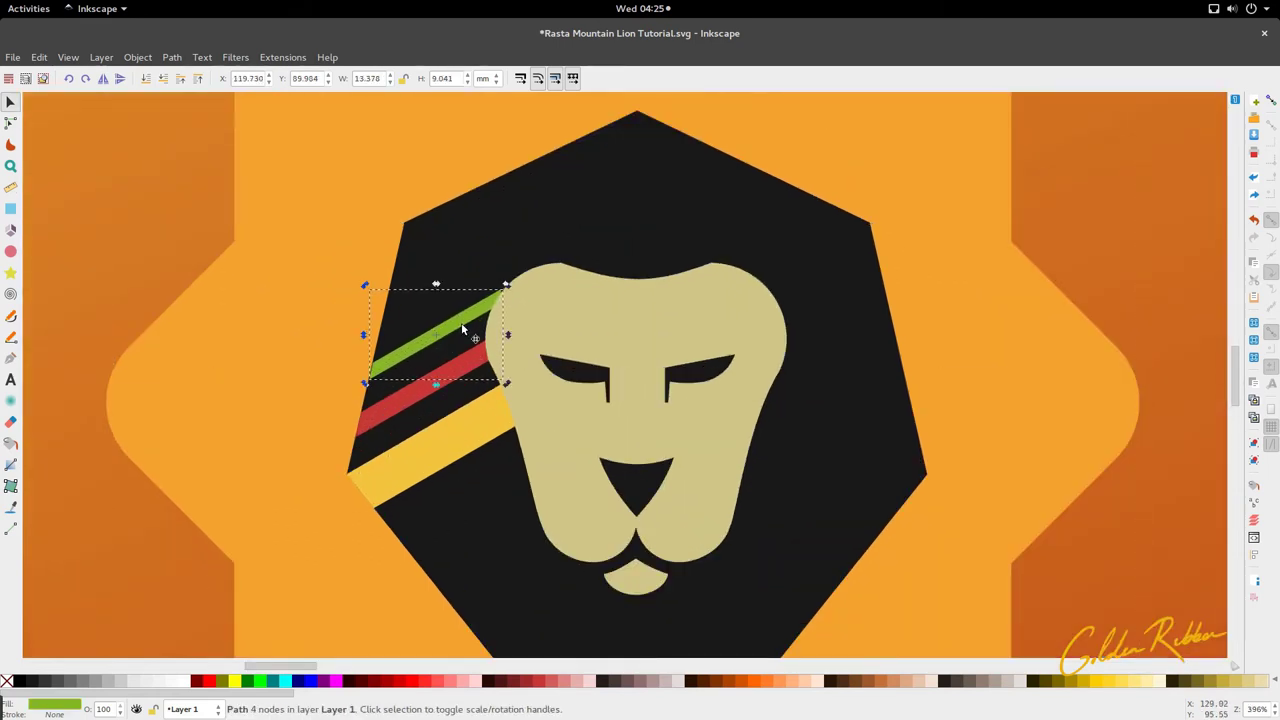
{"action": "key", "text": "n"}
{"action": "left_click_drag", "start_coordinate": [502, 290], "coordinate": [503, 287]}
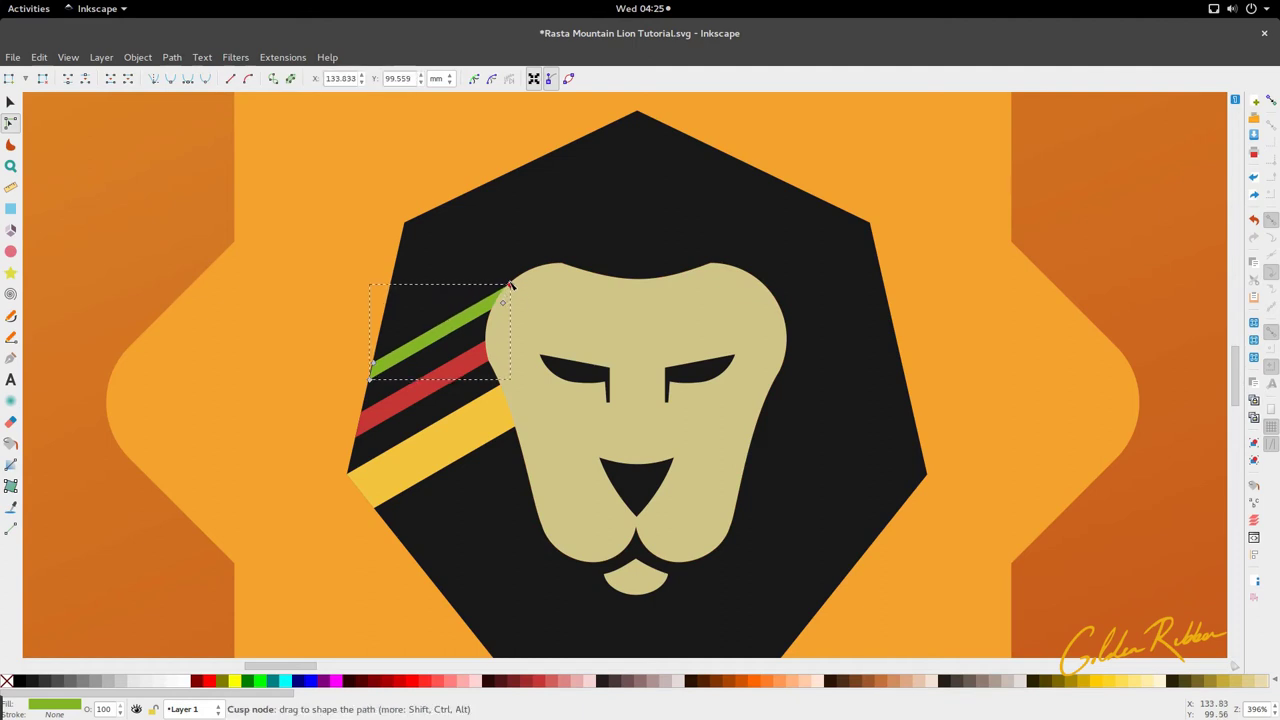
{"action": "key", "text": "s"}
{"action": "scroll", "coordinate": [509, 332], "scroll_direction": "down", "scroll_amount": 3}
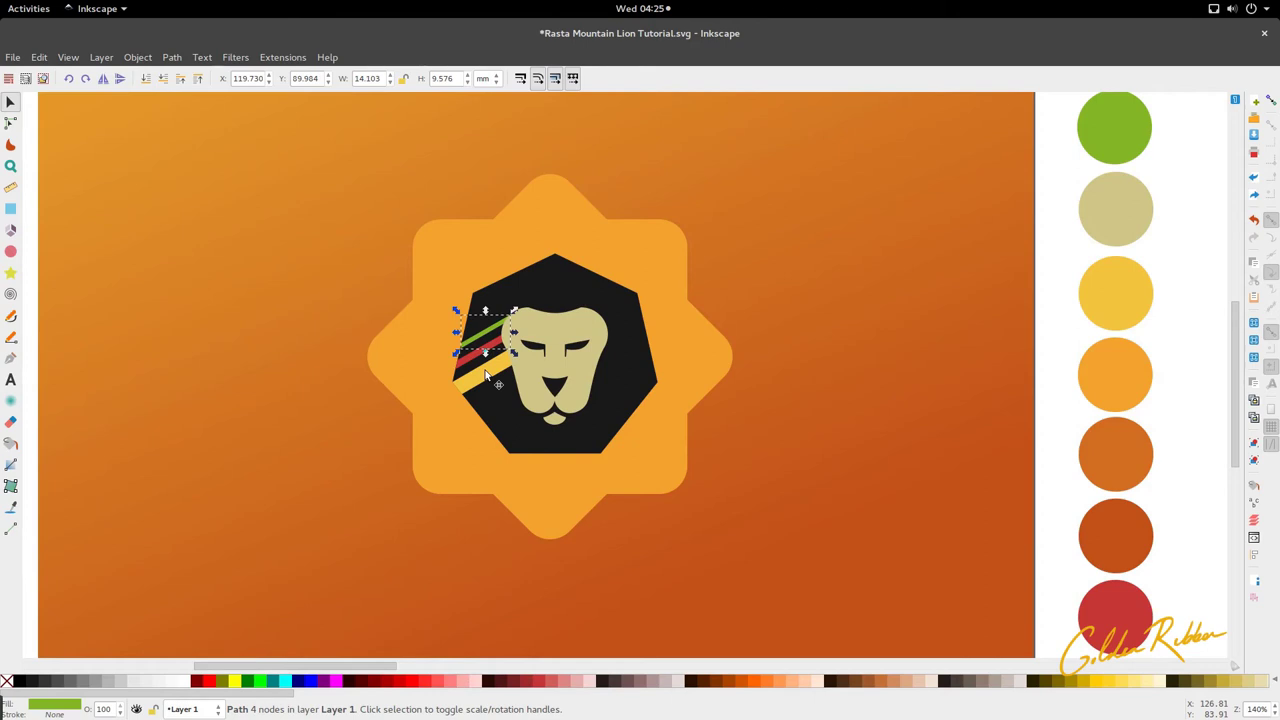
Group the green, red and yellow stripes on the left of the face
{"action": "key", "text": "Escape"}
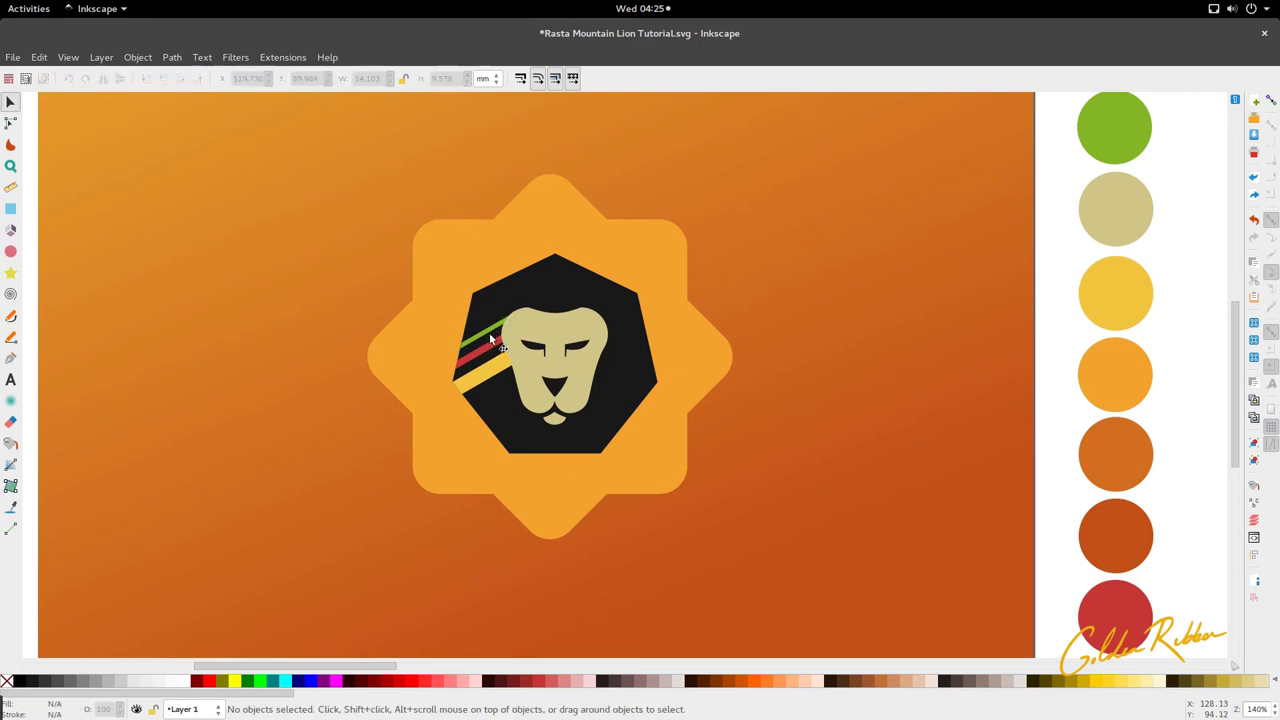
{"action": "left_click", "coordinate": [492, 330]}
{"action": "left_click", "coordinate": [480, 352], "text": "shift"}
{"action": "left_click", "coordinate": [466, 383], "text": "shift"}
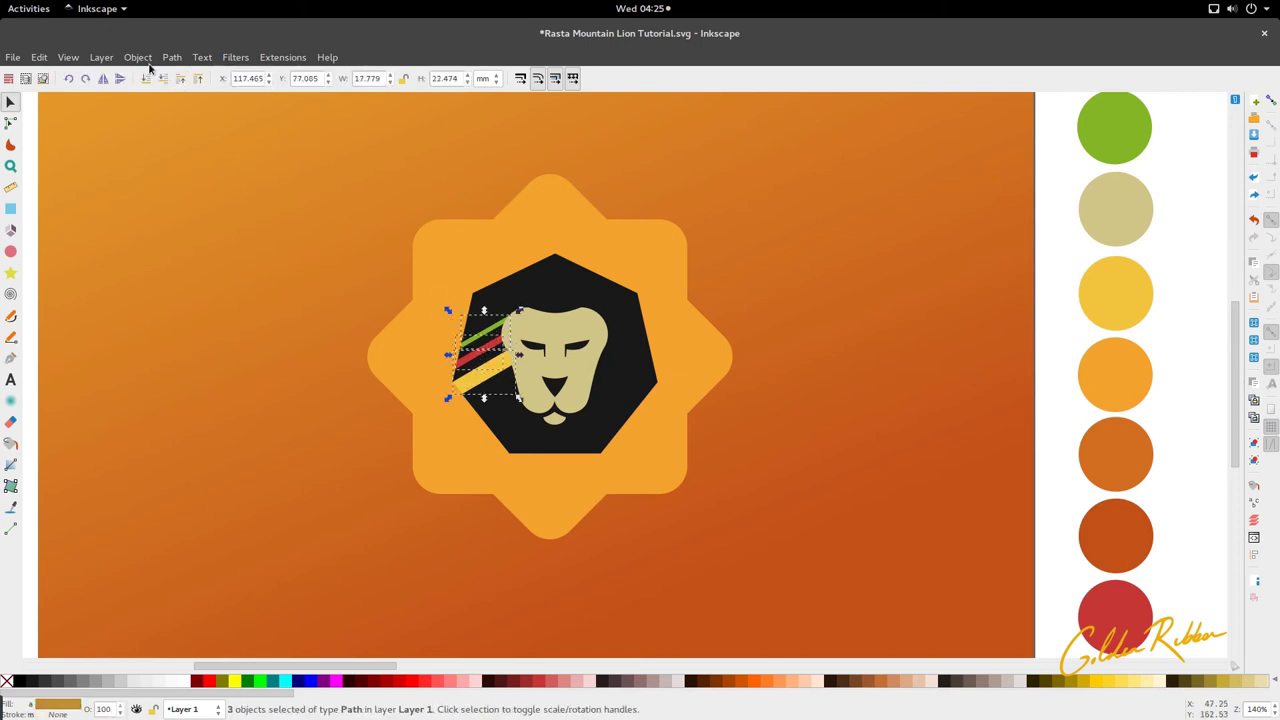
{"action": "left_click", "coordinate": [137, 57]}
{"action": "left_click", "coordinate": [166, 166]}
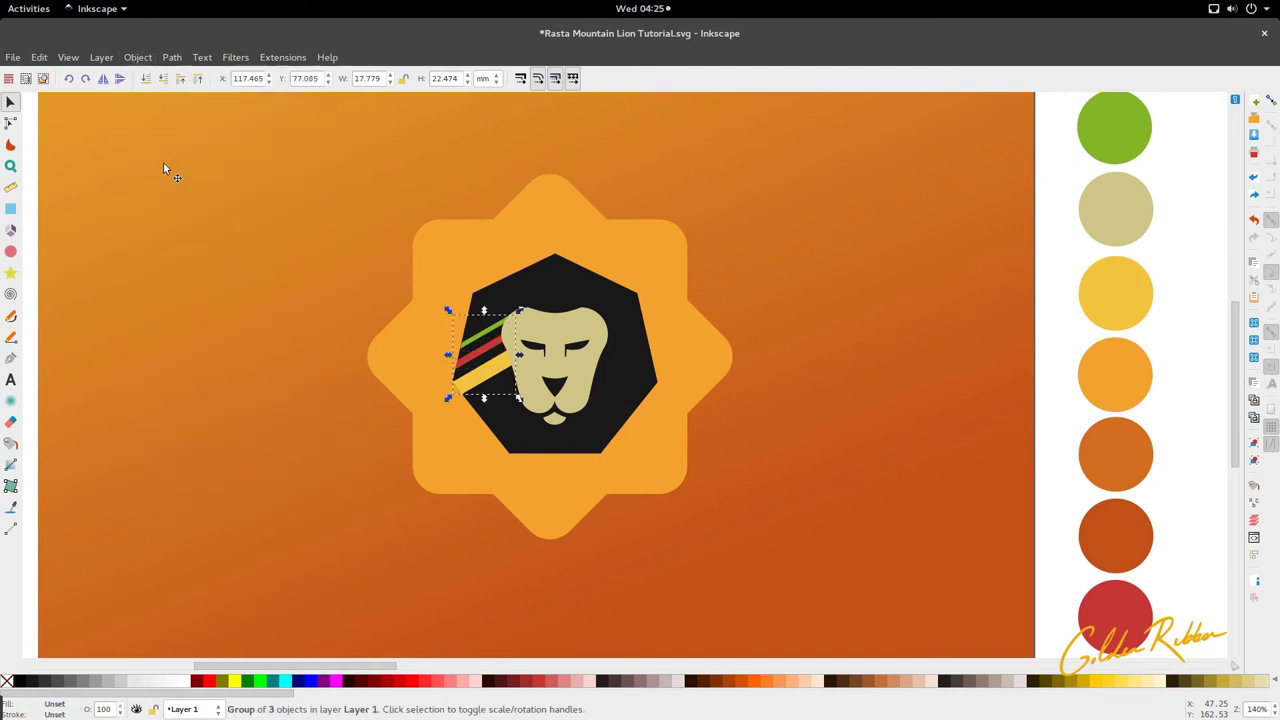
Duplicate the stripe group, flip the copy horizontally and fit it against the right edge of the mane
{"action": "key", "text": "ctrl+d"}
{"action": "left_click_drag", "start_coordinate": [502, 378], "coordinate": [649, 378]}
{"action": "left_click", "coordinate": [103, 78]}
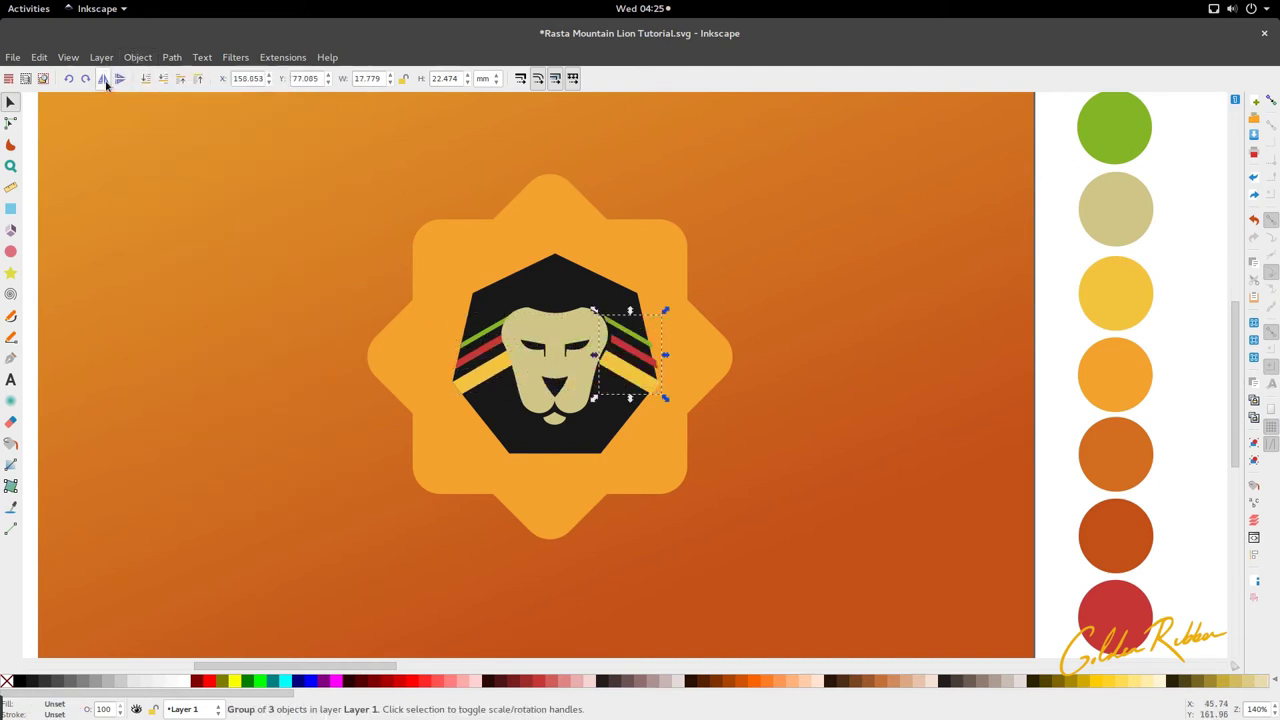
{"action": "scroll", "coordinate": [614, 358], "scroll_direction": "up", "scroll_amount": 4}
{"action": "left_click_drag", "start_coordinate": [612, 386], "coordinate": [603, 386]}
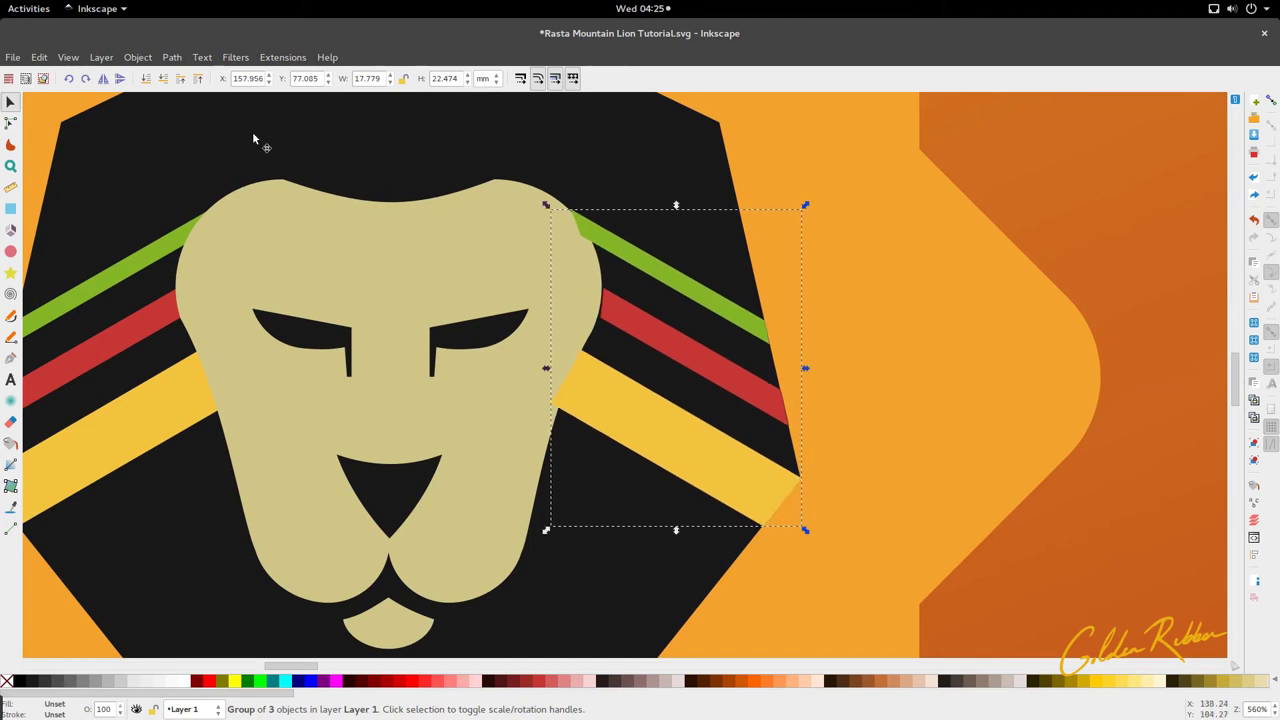
Restack the mirrored stripe group so it sits behind the lion's face but above the black mane
{"action": "left_click", "coordinate": [160, 82]}
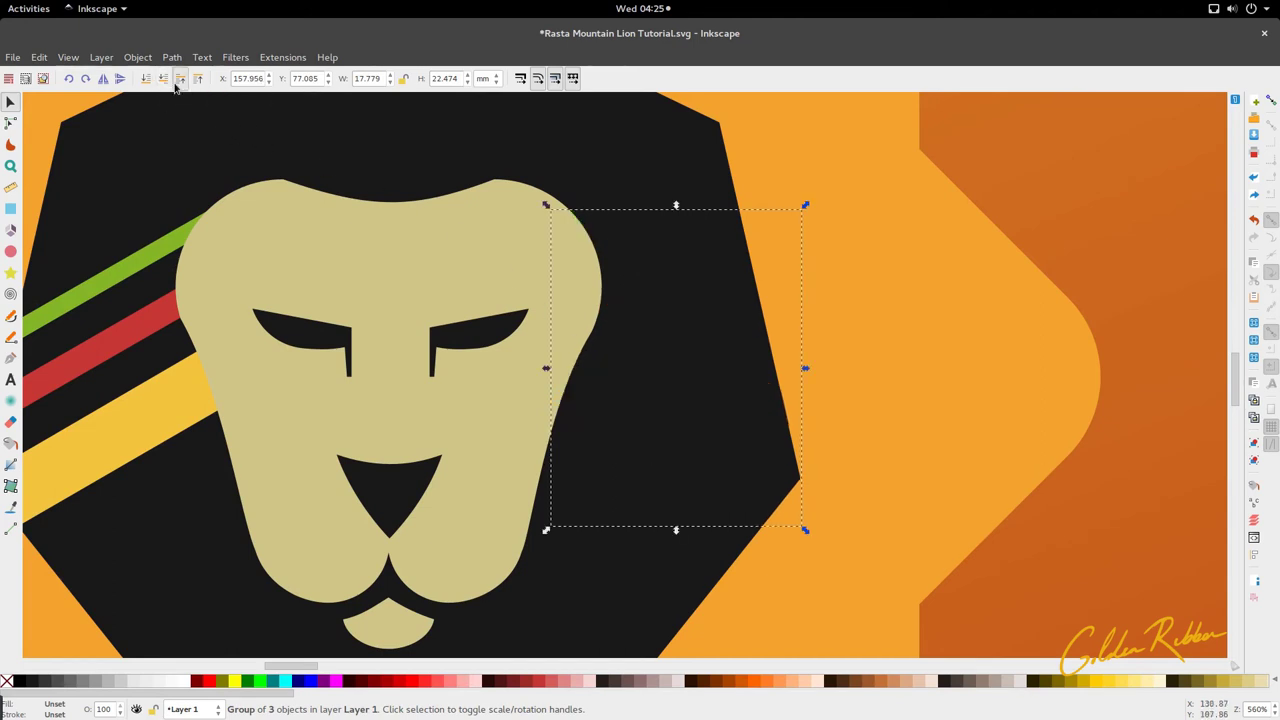
{"action": "left_click", "coordinate": [178, 82]}
{"action": "left_click", "coordinate": [250, 165]}
{"action": "scroll", "coordinate": [407, 282], "scroll_direction": "down", "scroll_amount": 3}
{"action": "scroll", "coordinate": [517, 250], "scroll_direction": "up", "scroll_amount": 5}
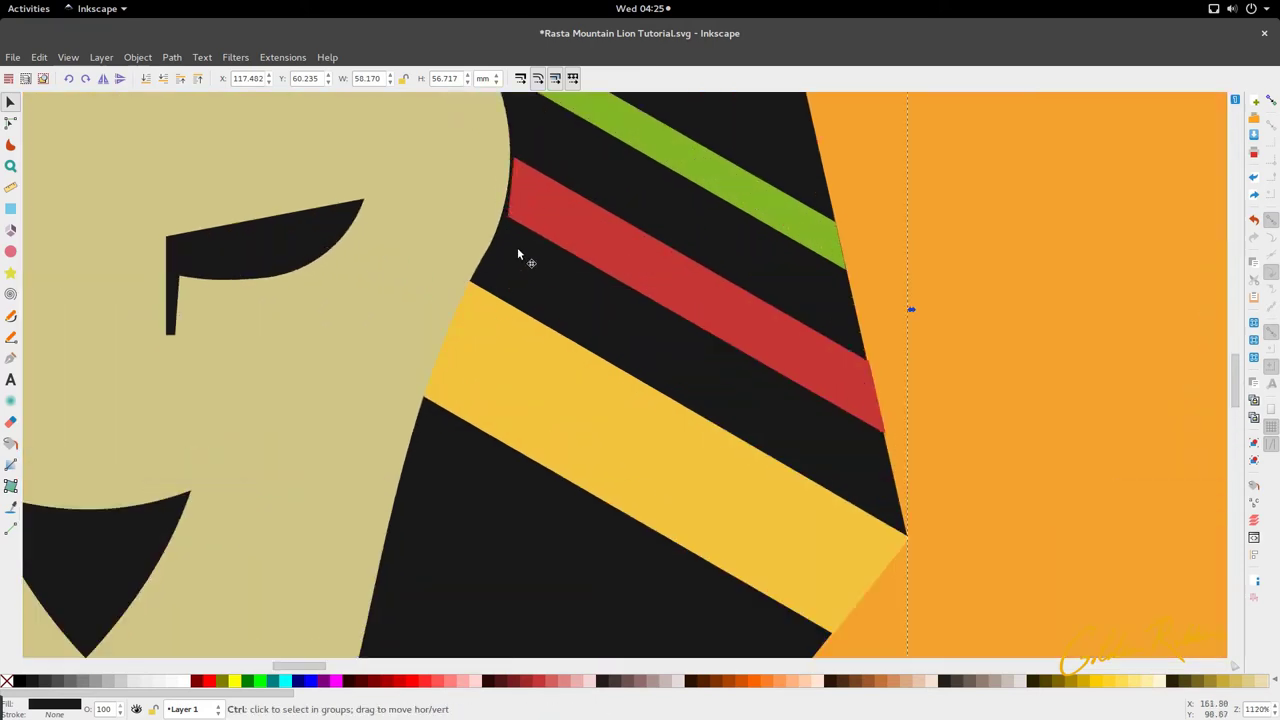
Shift the inner end nodes of the mirrored red stripe toward the face to close the gap beside it
{"action": "key", "text": "Escape"}
{"action": "double_click", "coordinate": [531, 224]}
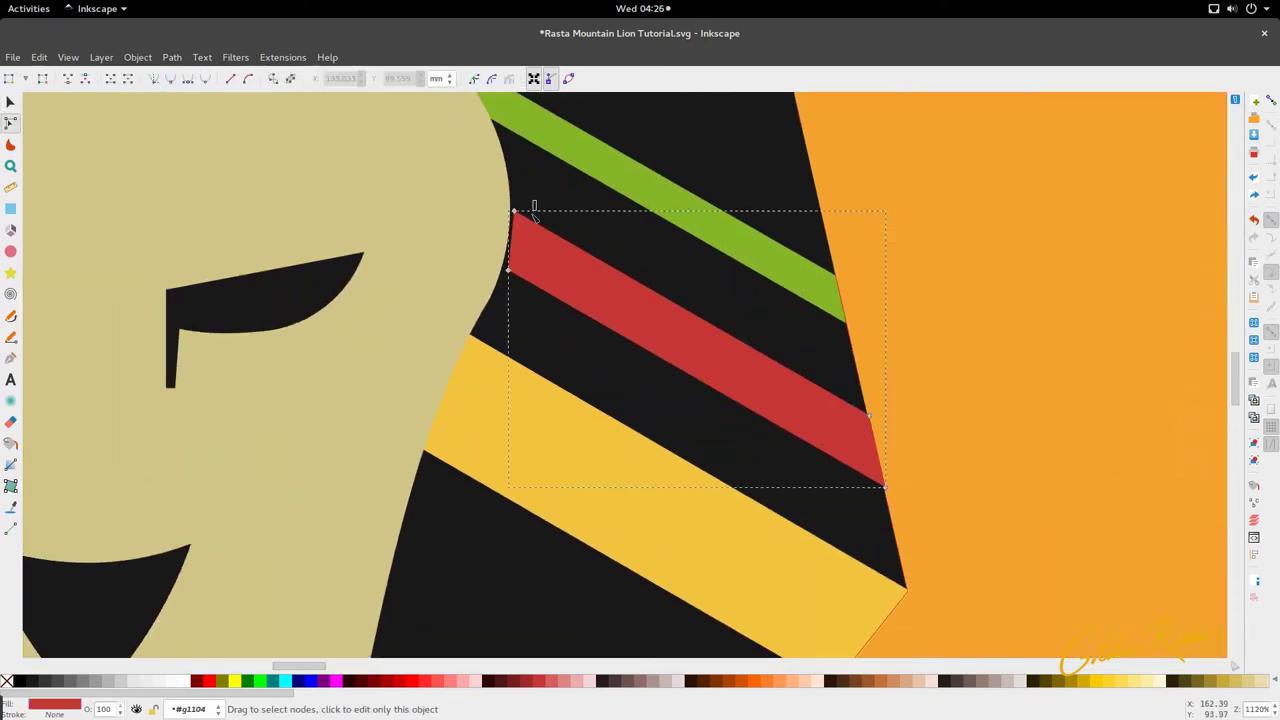
{"action": "left_click_drag", "start_coordinate": [536, 200], "coordinate": [500, 264]}
{"action": "key", "text": "s"}
{"action": "scroll", "coordinate": [499, 311], "scroll_direction": "down", "scroll_amount": 6}
{"action": "left_click", "coordinate": [514, 414]}
{"action": "scroll", "coordinate": [478, 380], "scroll_direction": "up", "scroll_amount": 2}
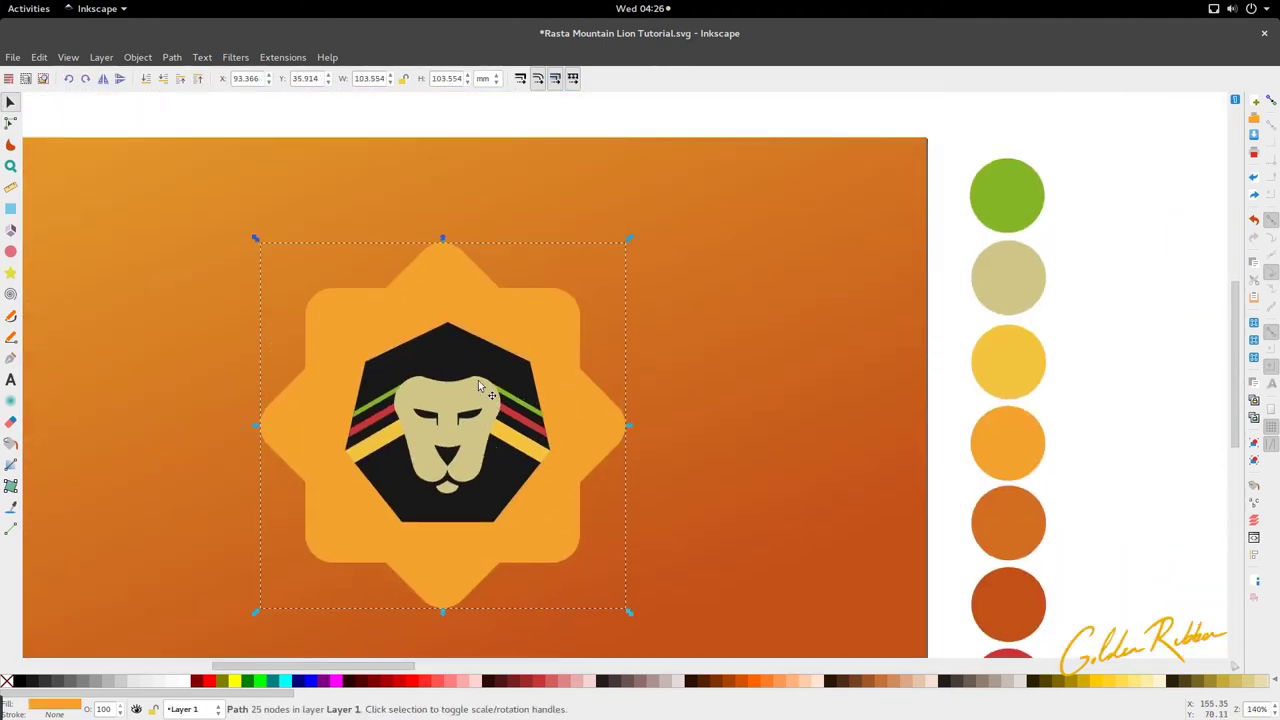
{"action": "scroll", "coordinate": [478, 380], "scroll_direction": "down", "scroll_amount": 1}
{"action": "scroll", "coordinate": [478, 380], "scroll_direction": "up", "scroll_amount": 1}
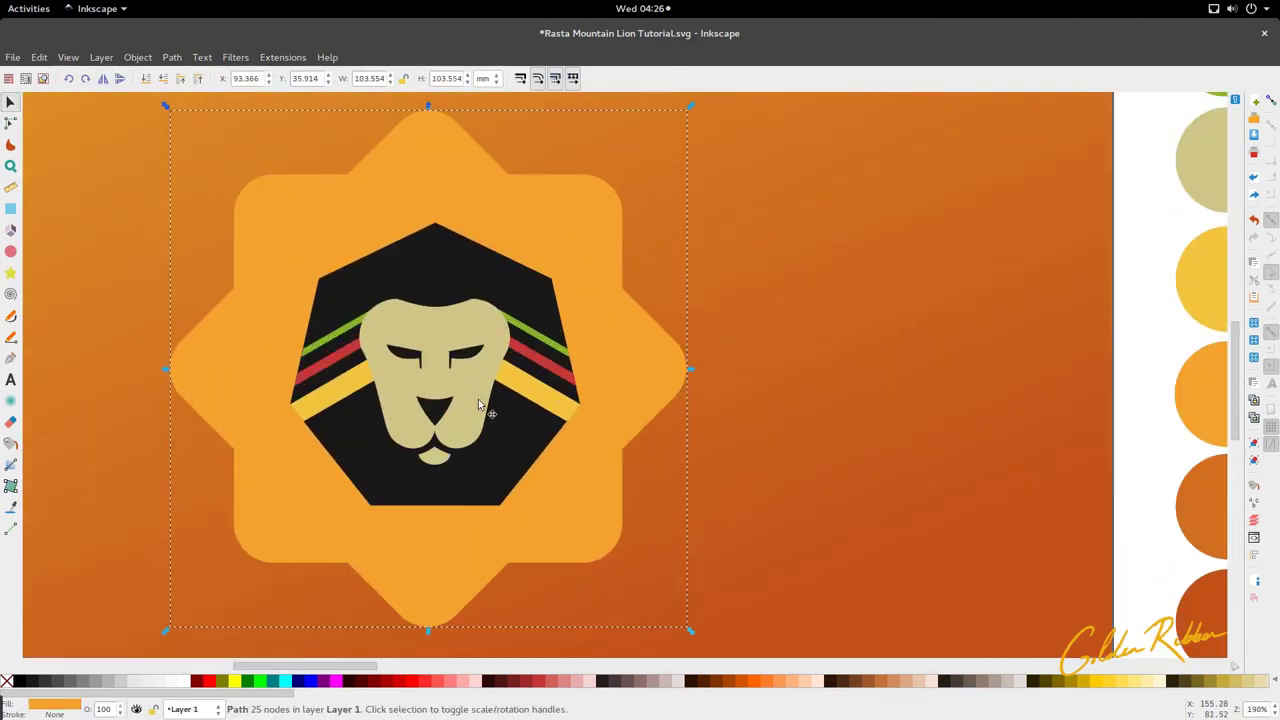
{"action": "scroll", "coordinate": [478, 399], "scroll_direction": "down", "scroll_amount": 2}
{"action": "scroll", "coordinate": [508, 410], "scroll_direction": "up", "scroll_amount": 4}
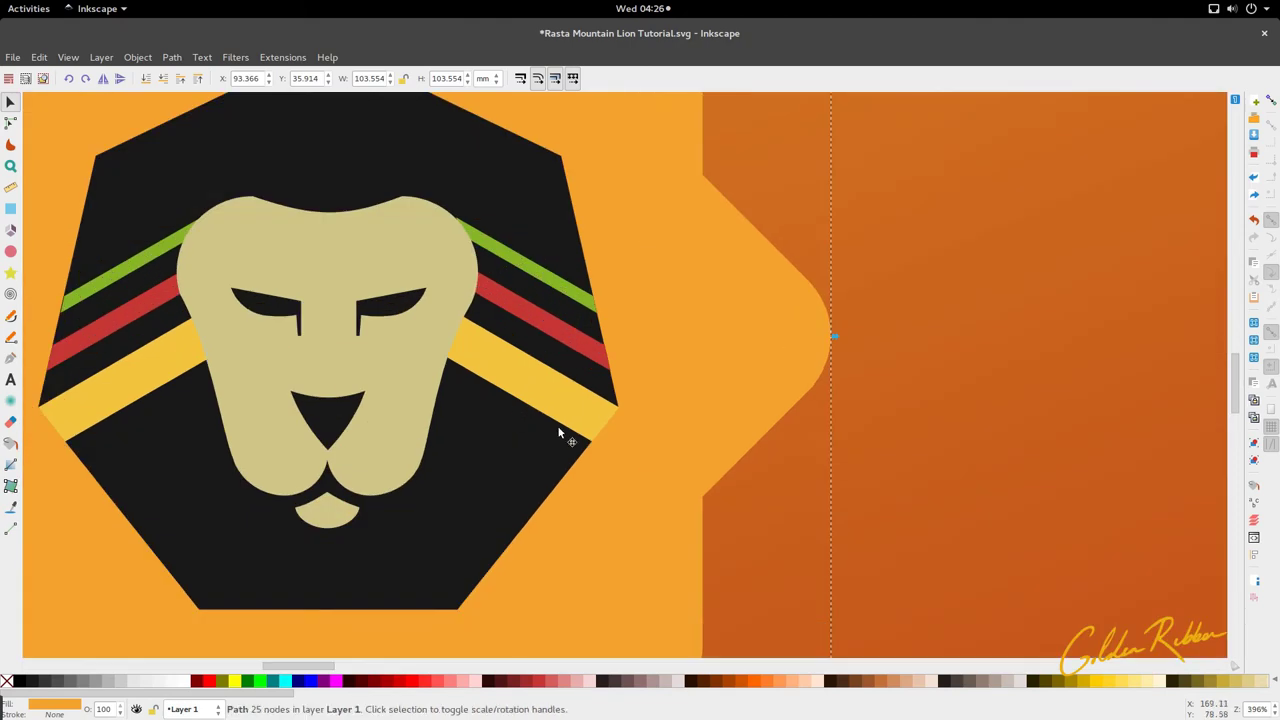
Save the document with the finished mane stripes
{"action": "scroll", "coordinate": [540, 290], "scroll_direction": "down", "scroll_amount": 5}
{"action": "scroll", "coordinate": [472, 293], "scroll_direction": "up", "scroll_amount": 3}
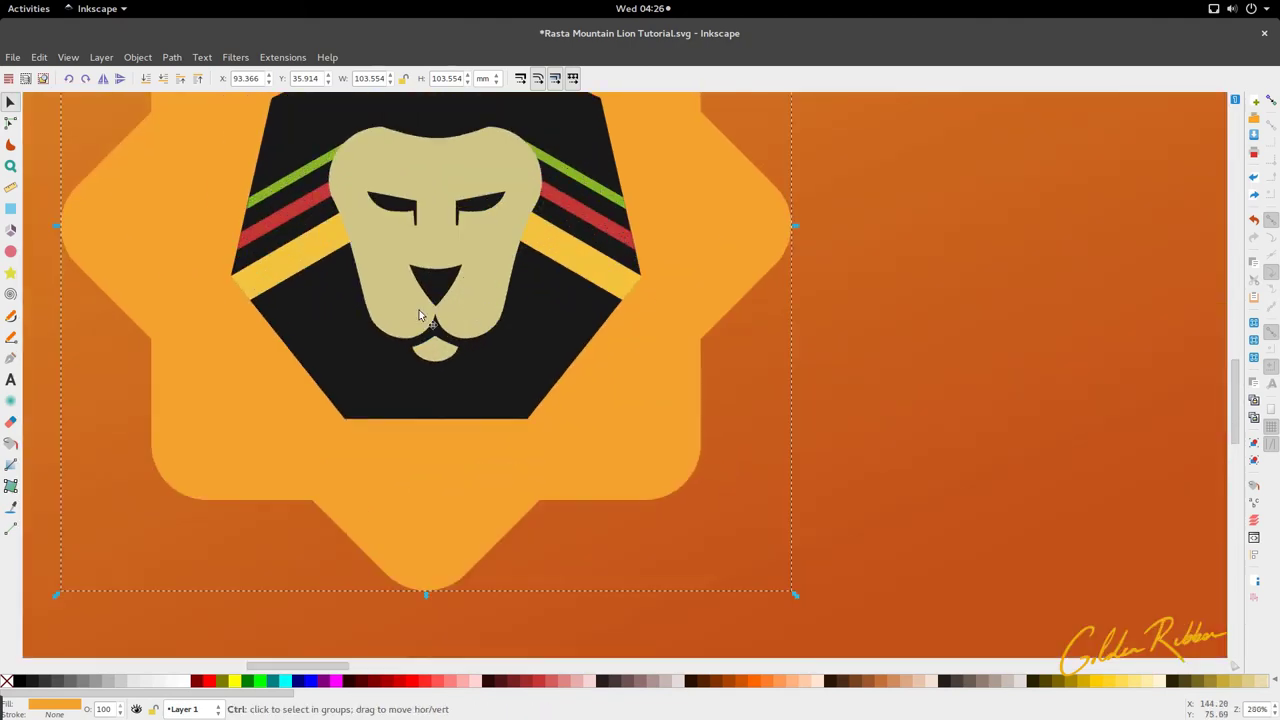
{"action": "key", "text": "ctrl+s"}
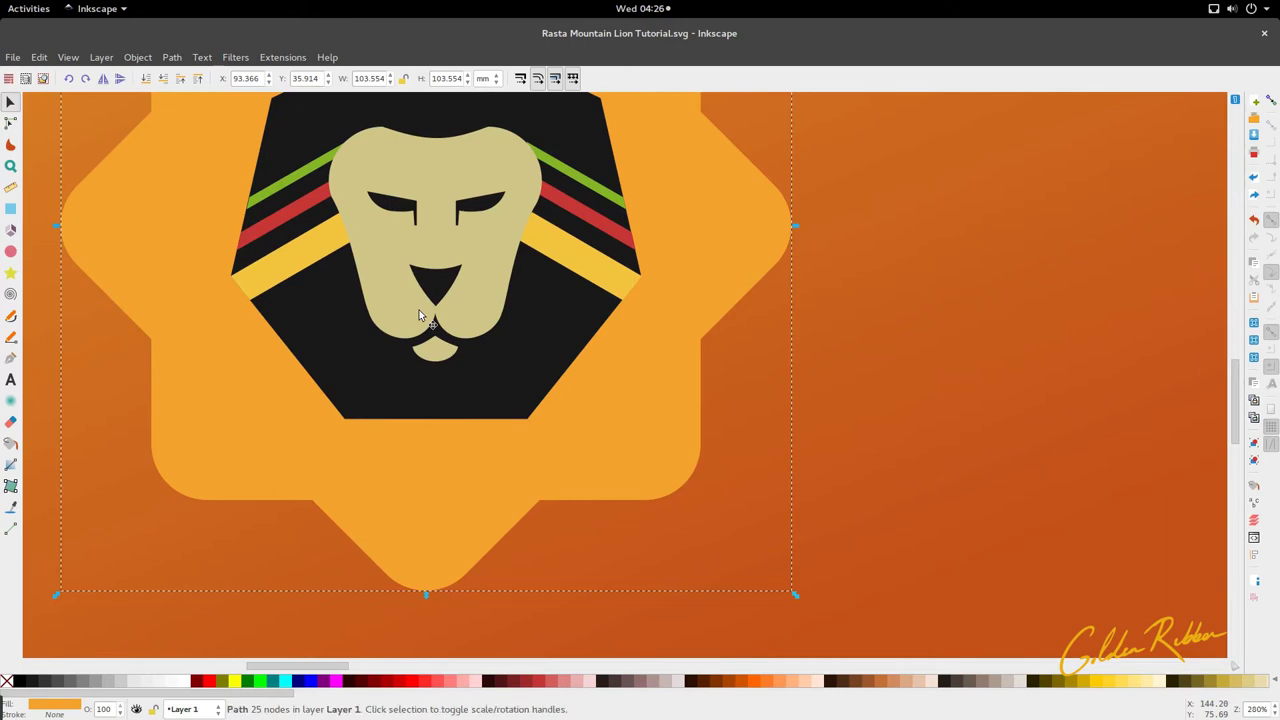
Draw a closed triangle with the Pen tool across the mane's lower-left edge, just below the yellow stripe
{"action": "scroll", "coordinate": [407, 306], "scroll_direction": "up", "scroll_amount": 2}
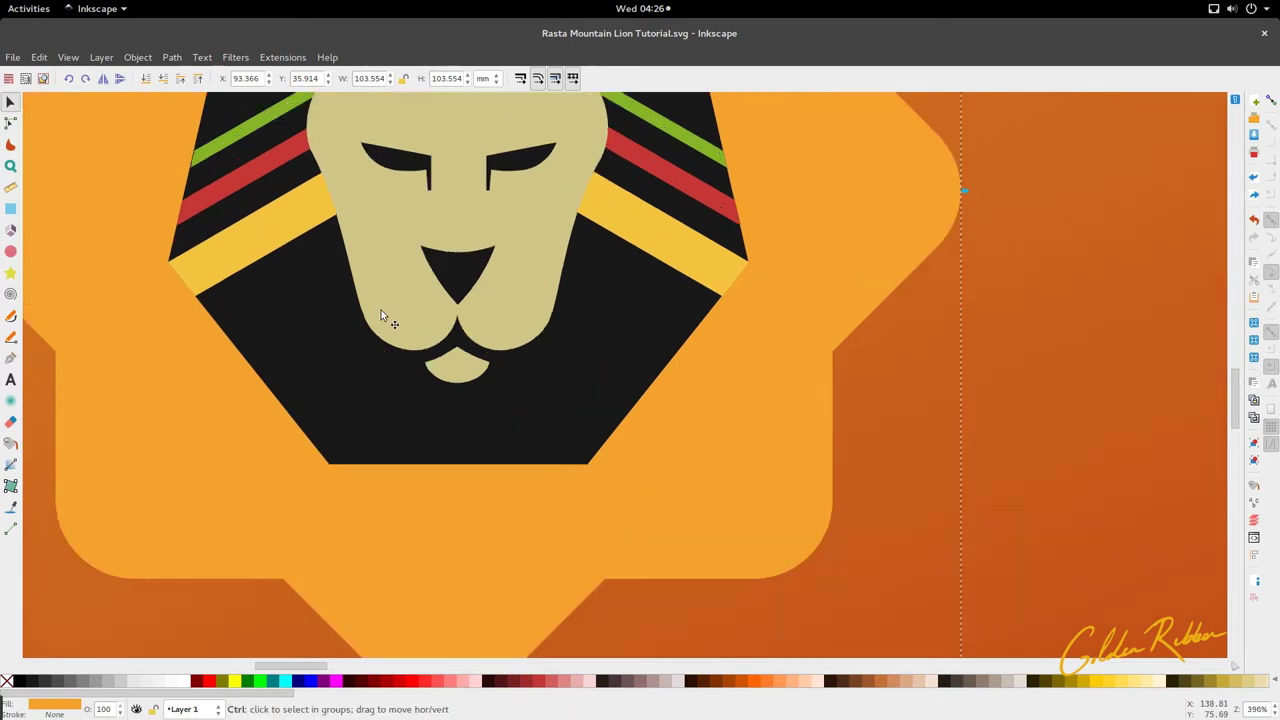
{"action": "left_click", "coordinate": [11, 337]}
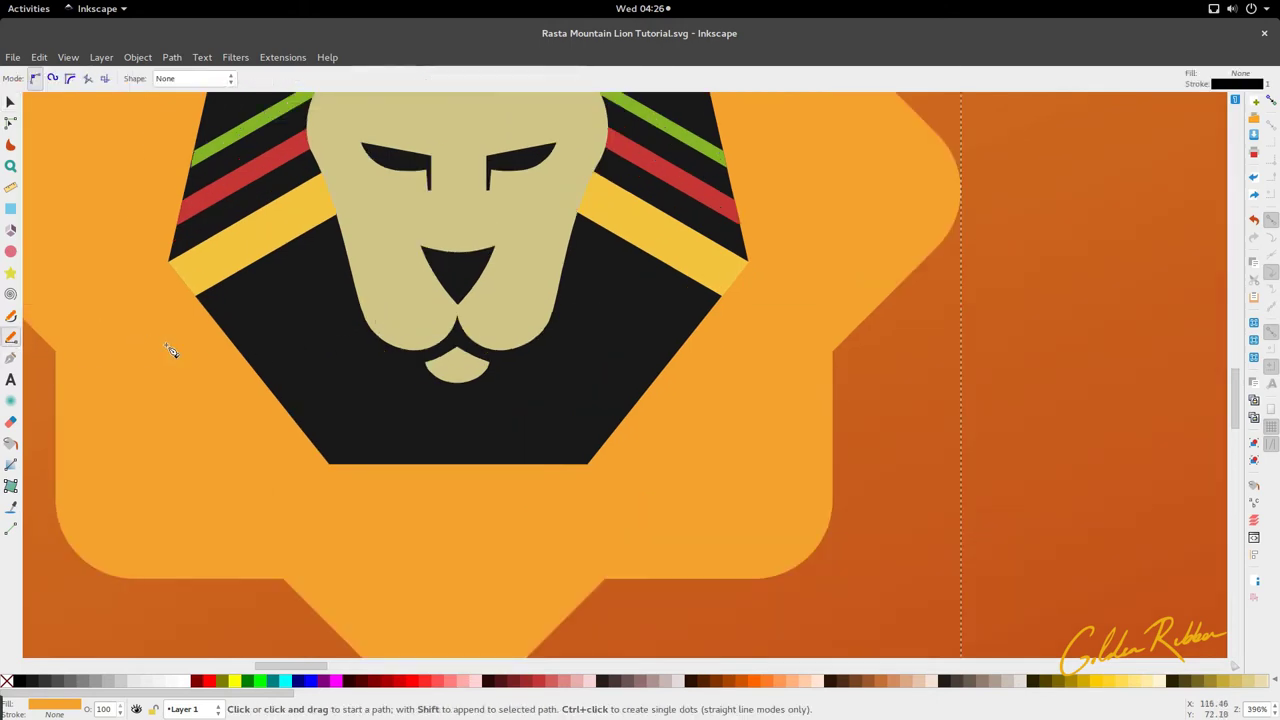
{"action": "left_click", "coordinate": [222, 343]}
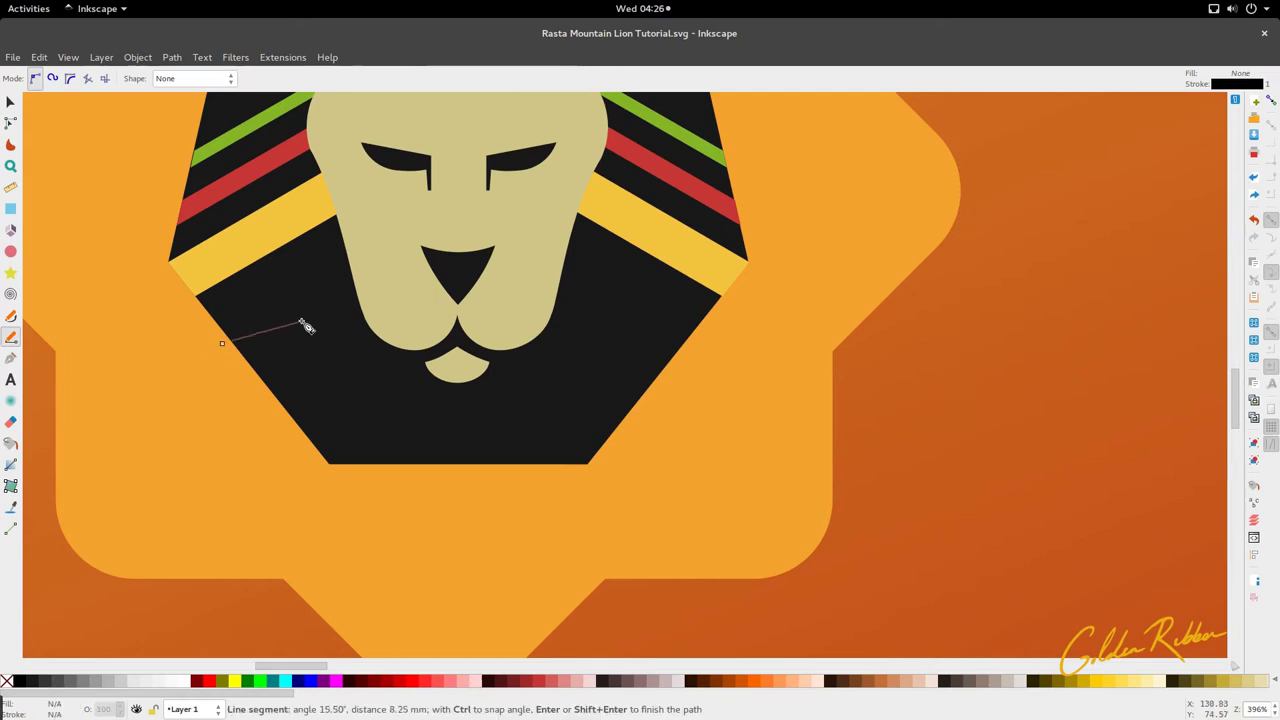
{"action": "left_click", "coordinate": [304, 297]}
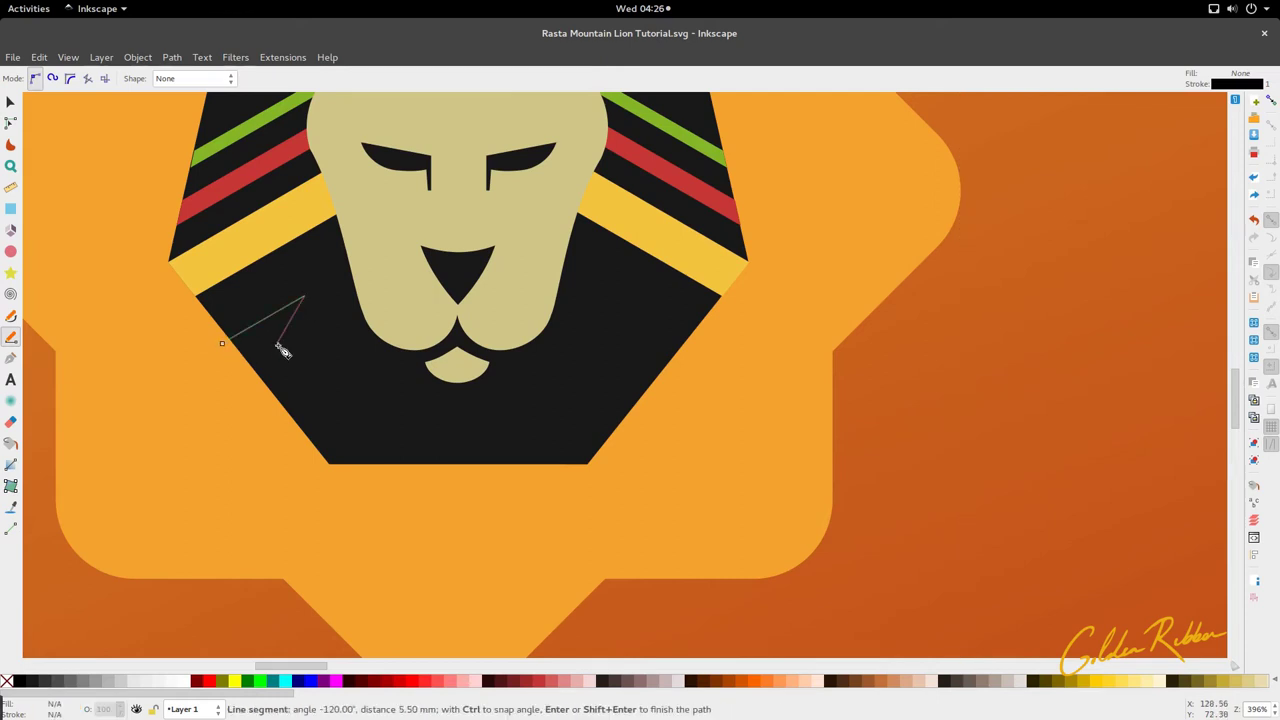
{"action": "left_click", "coordinate": [257, 379]}
{"action": "left_click", "coordinate": [222, 343]}
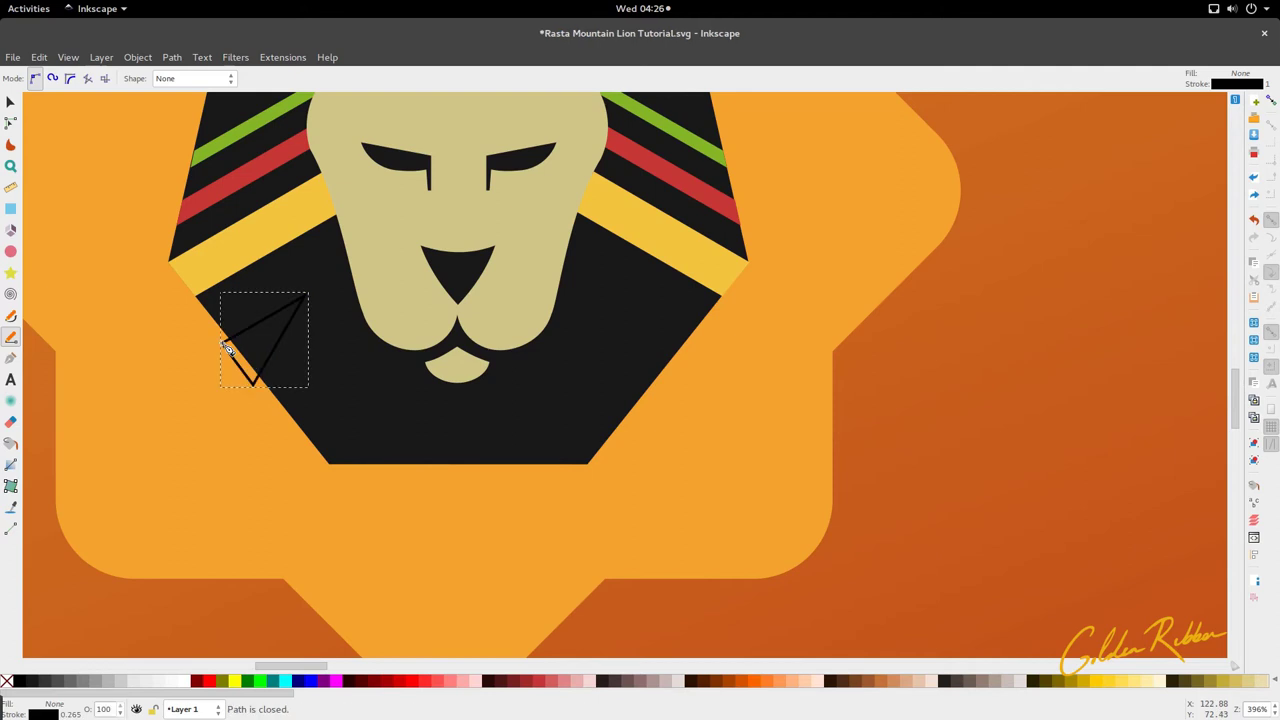
Duplicate the triangle, place the copy across the mane's lower-right edge and flip it horizontally
{"action": "key", "text": "s"}
{"action": "scroll", "coordinate": [282, 355], "scroll_direction": "down", "scroll_amount": 2}
{"action": "key", "text": "ctrl+d"}
{"action": "left_click_drag", "start_coordinate": [282, 355], "coordinate": [489, 357]}
{"action": "left_click", "coordinate": [104, 78]}
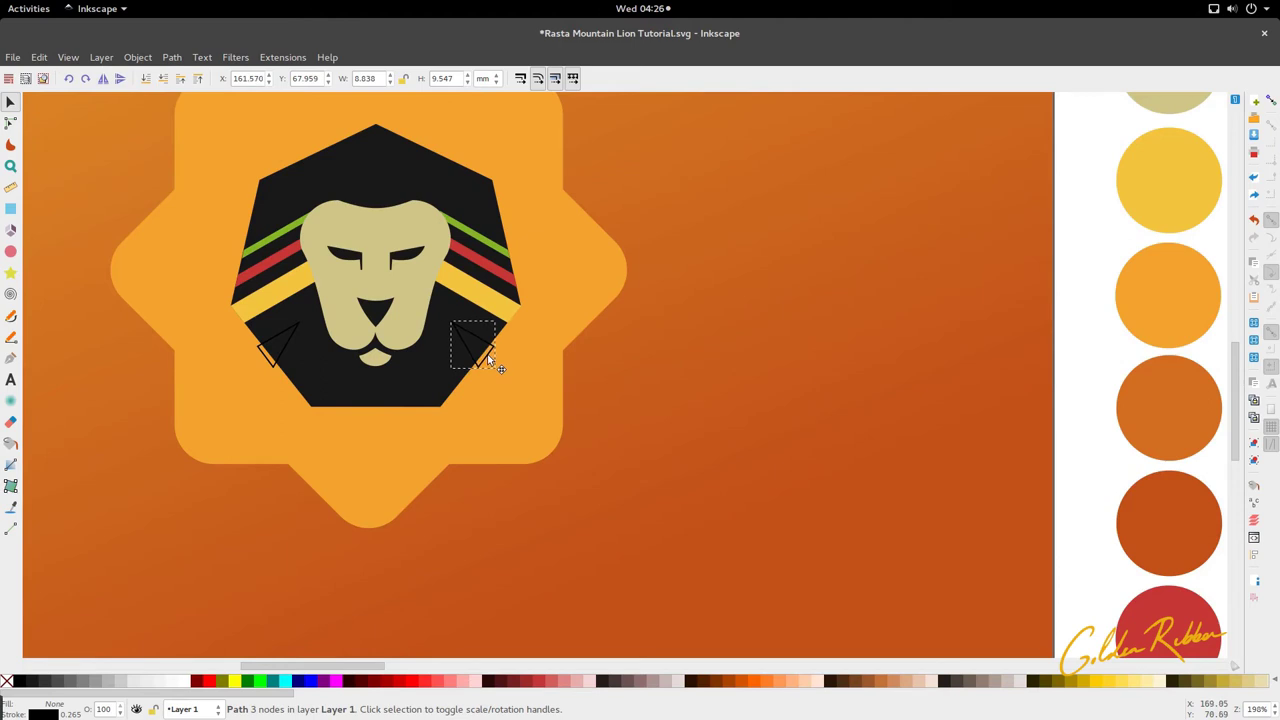
Combine the two triangles into a single path with Union
{"action": "left_click", "coordinate": [295, 326], "text": "shift"}
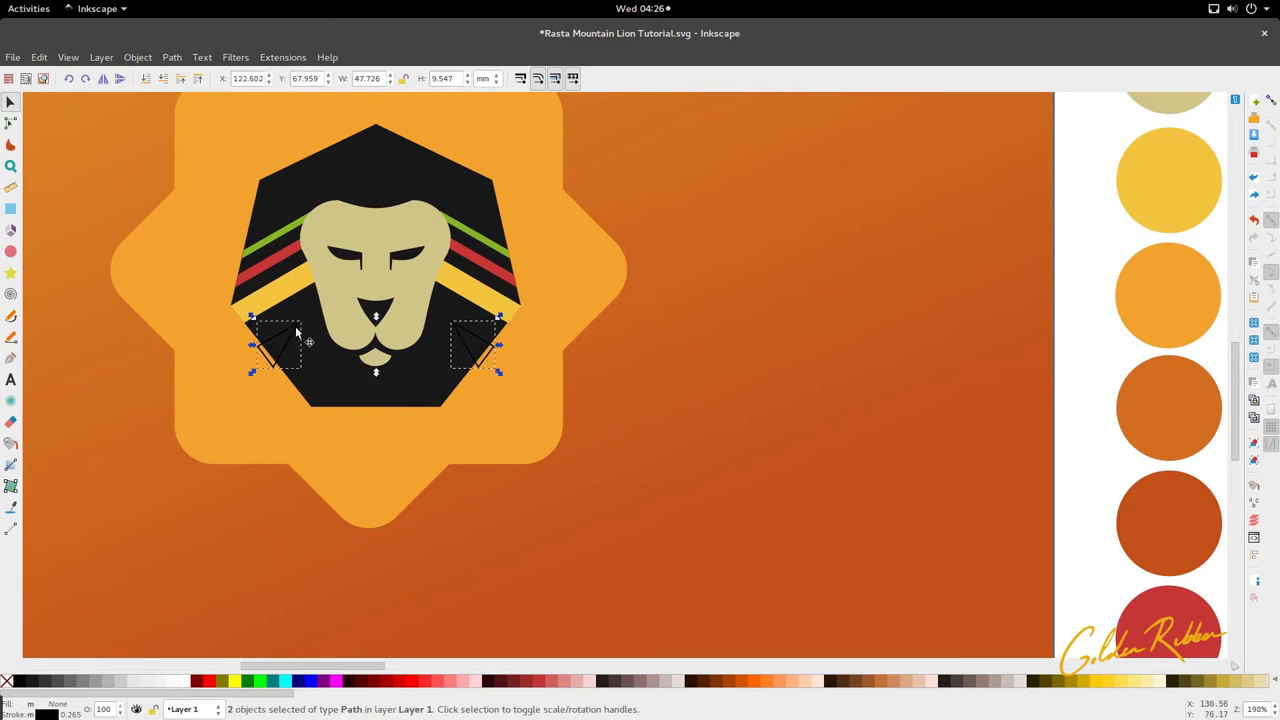
{"action": "left_click", "coordinate": [172, 57]}
{"action": "left_click", "coordinate": [186, 144]}
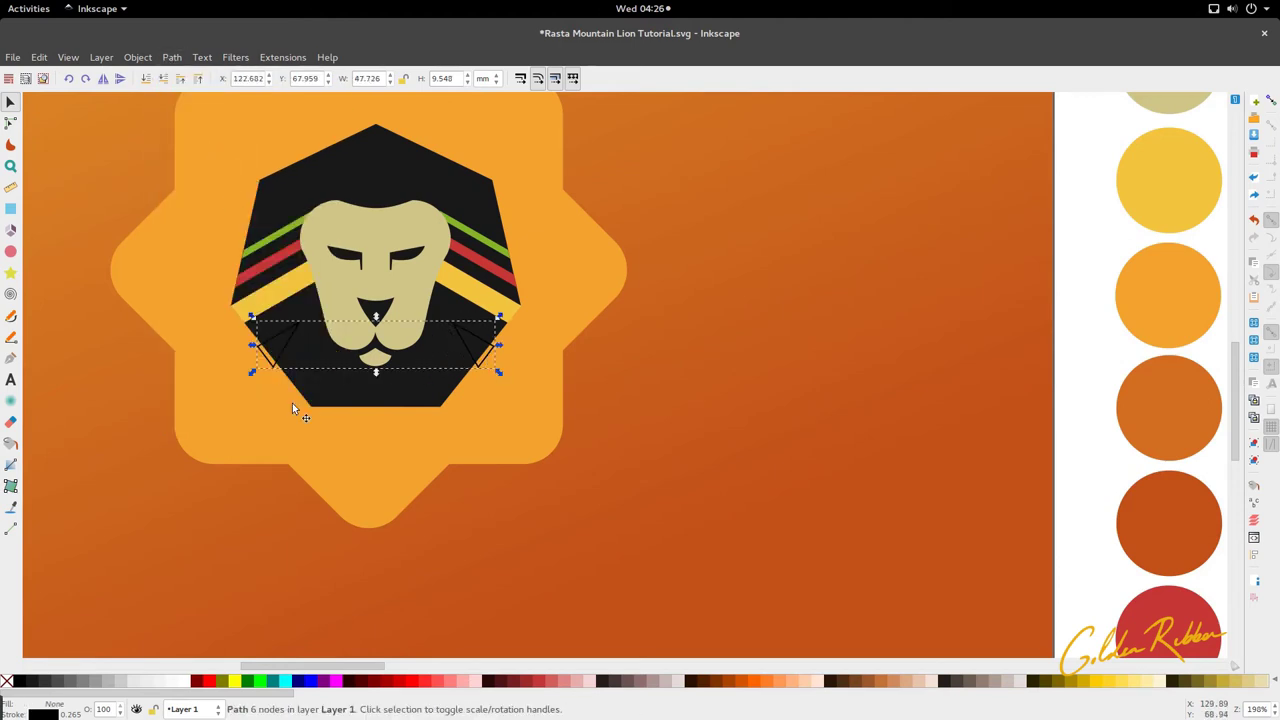
Subtract the united triangles from the black mane with Difference to cut a notch on each side
{"action": "key", "text": "shift"}
{"action": "left_click", "coordinate": [357, 402], "text": "shift"}
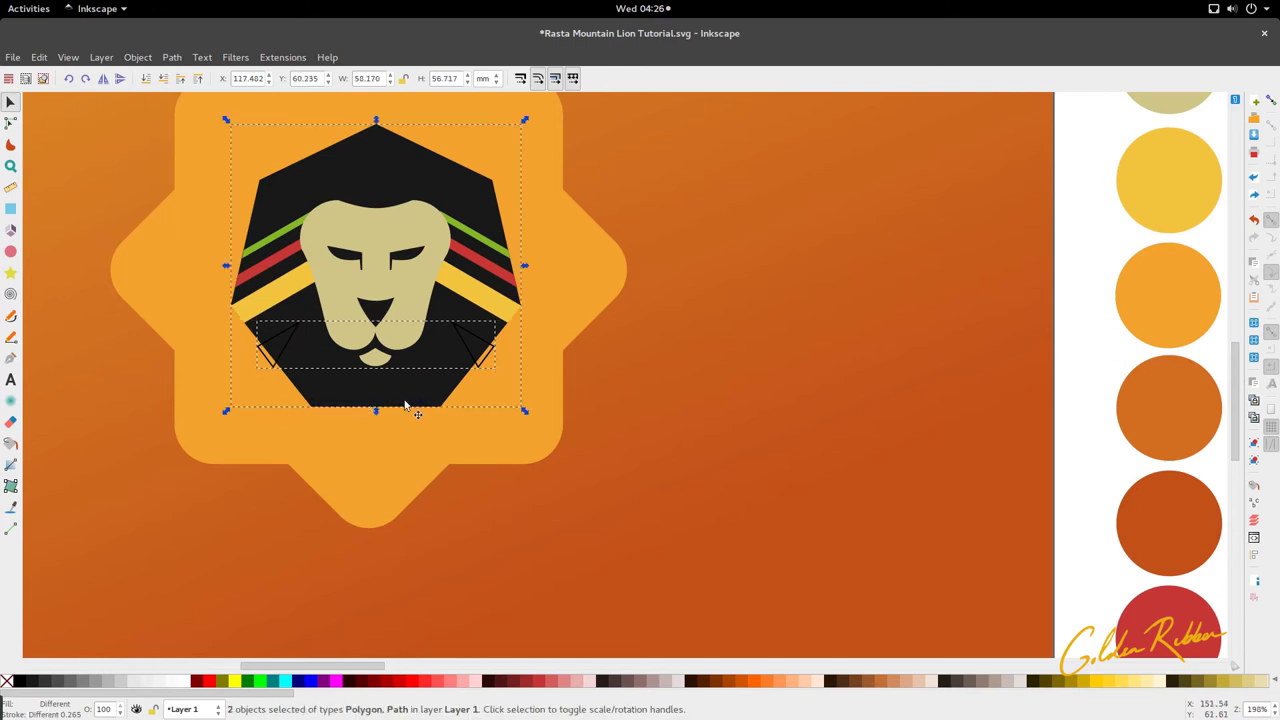
{"action": "left_click", "coordinate": [172, 57]}
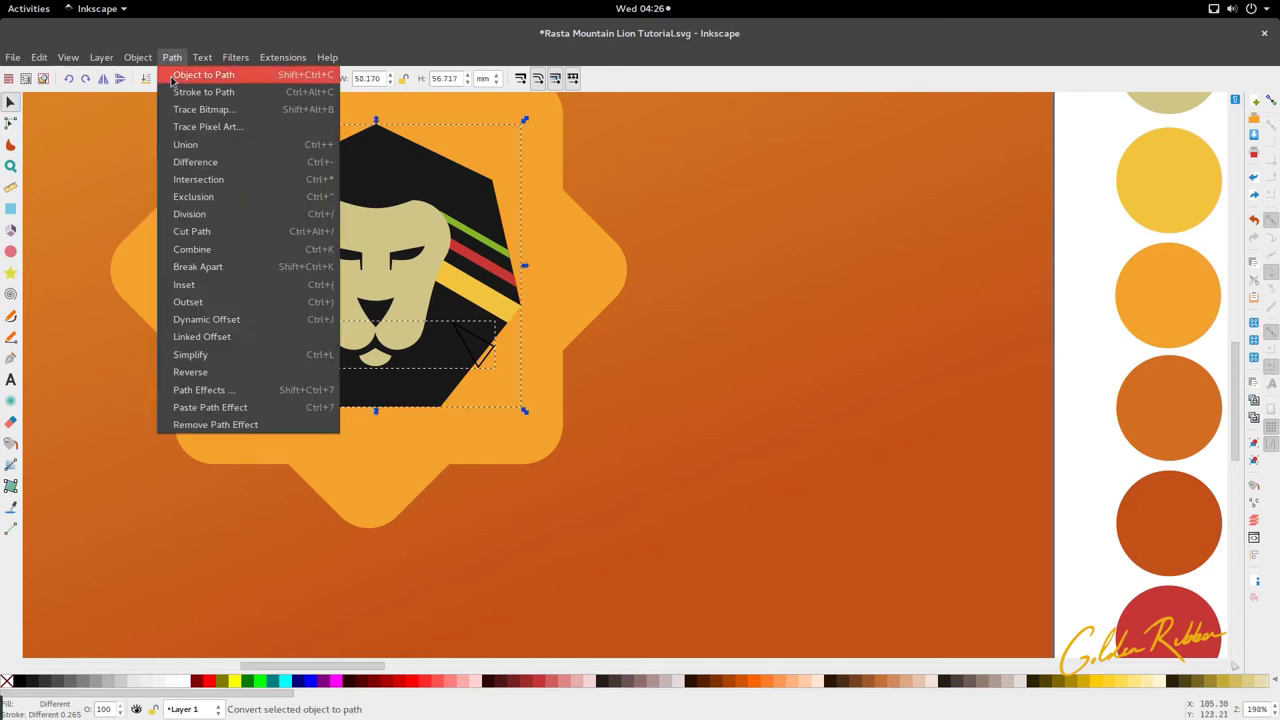
{"action": "left_click", "coordinate": [202, 163]}
{"action": "left_click", "coordinate": [354, 423]}
{"action": "scroll", "coordinate": [376, 411], "scroll_direction": "down", "scroll_amount": 2}
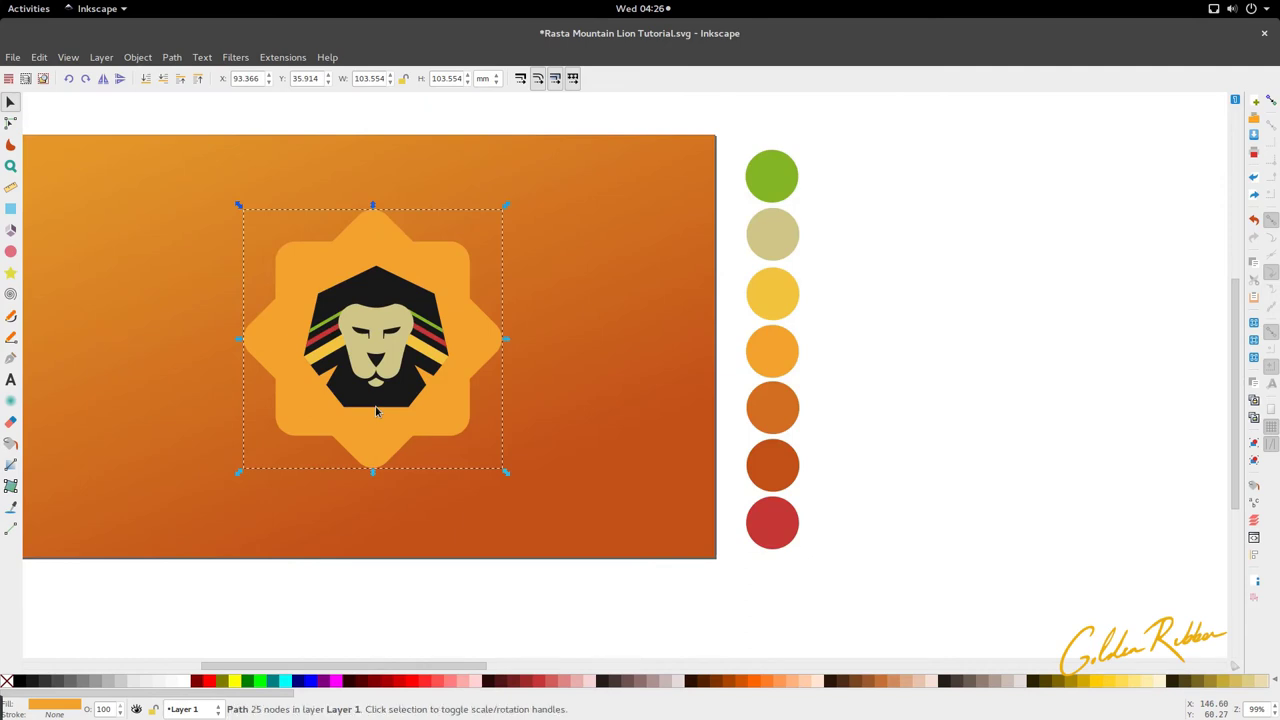
{"action": "scroll", "coordinate": [376, 411], "scroll_direction": "up", "scroll_amount": 4}
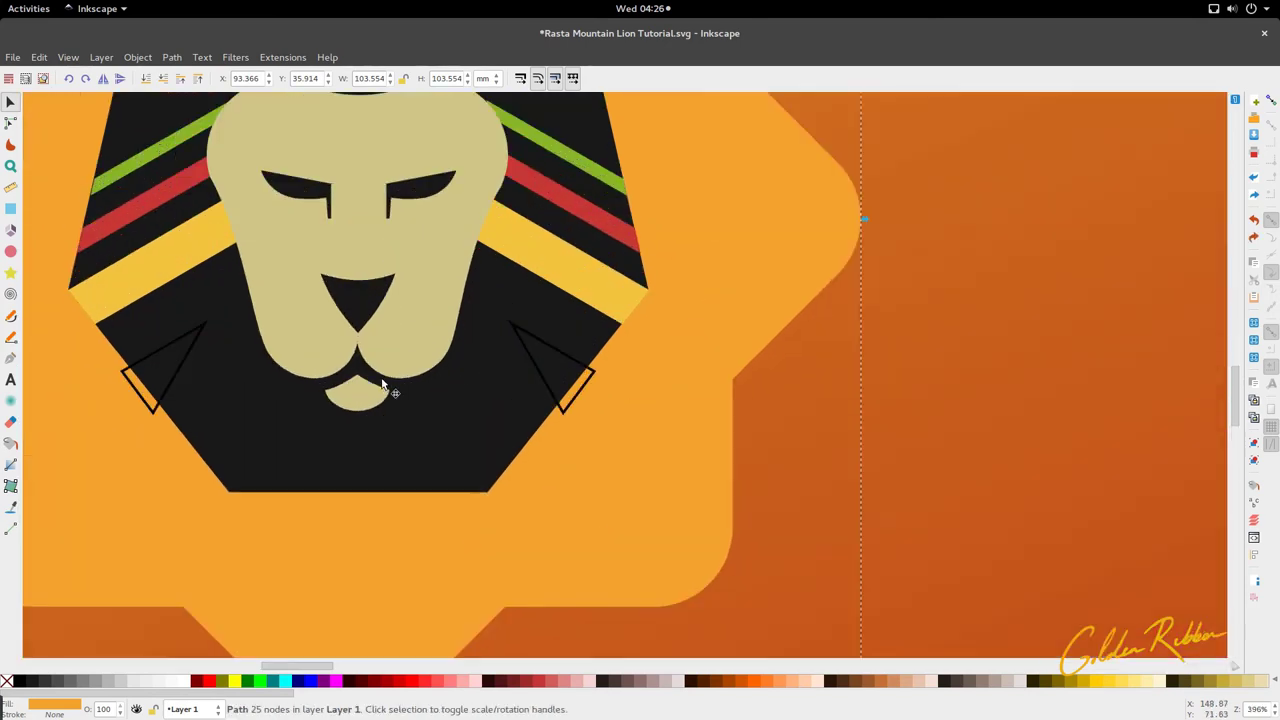
{"action": "double_click", "coordinate": [152, 409]}
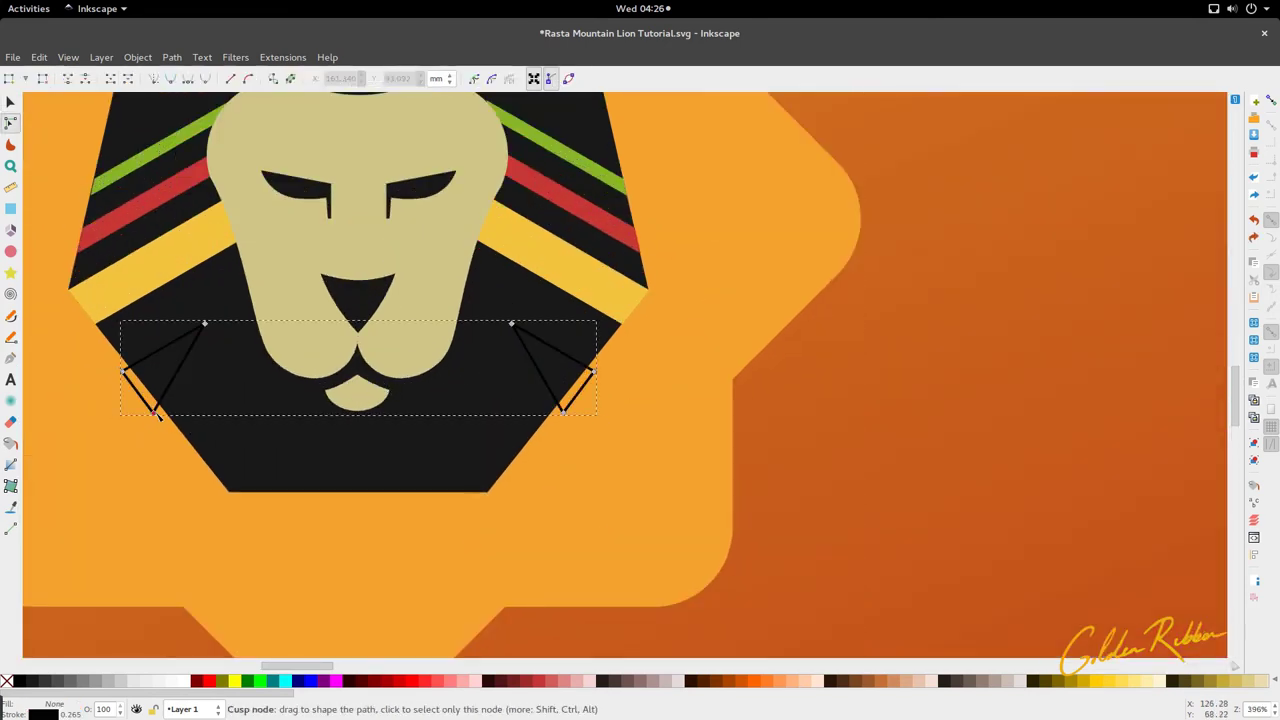
{"action": "key", "text": "ctrl+shift+z"}
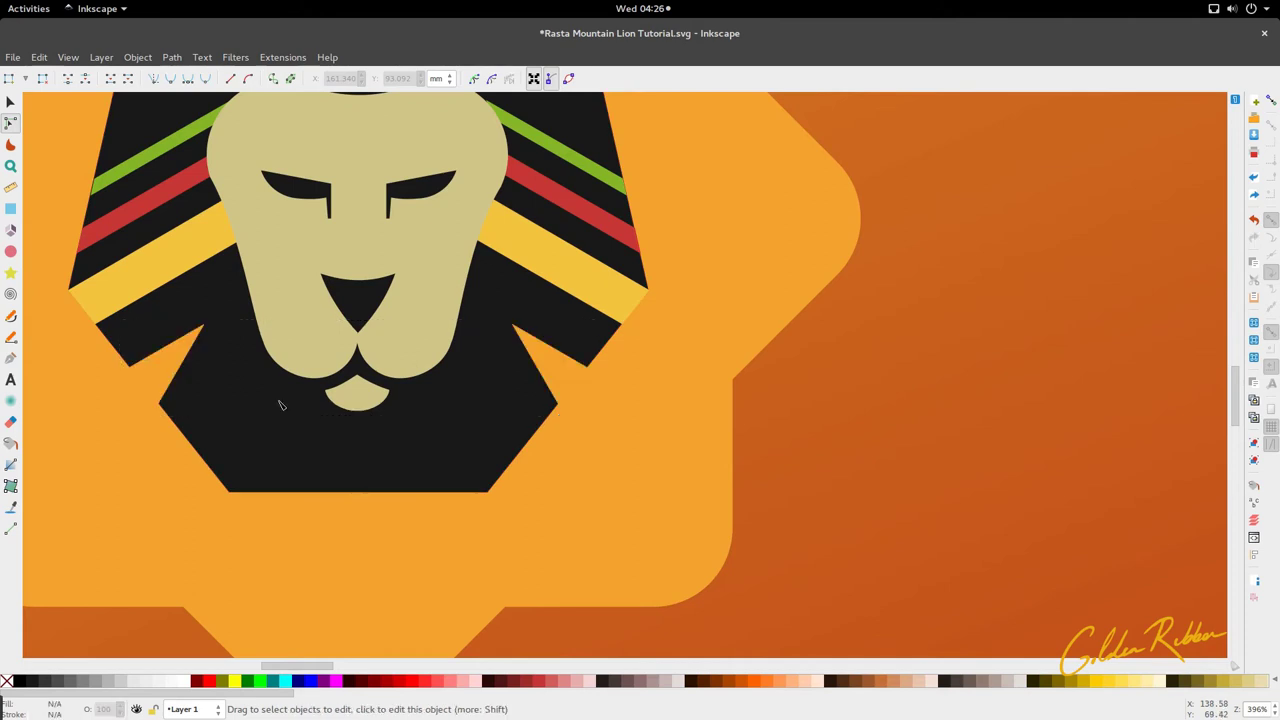
Shift the lower corner node of the mane's left notch slightly outward and up to narrow the notch
{"action": "left_click", "coordinate": [178, 409]}
{"action": "left_click_drag", "start_coordinate": [160, 410], "coordinate": [151, 391]}
{"action": "key", "text": "s"}
{"action": "scroll", "coordinate": [333, 419], "scroll_direction": "down", "scroll_amount": 3}
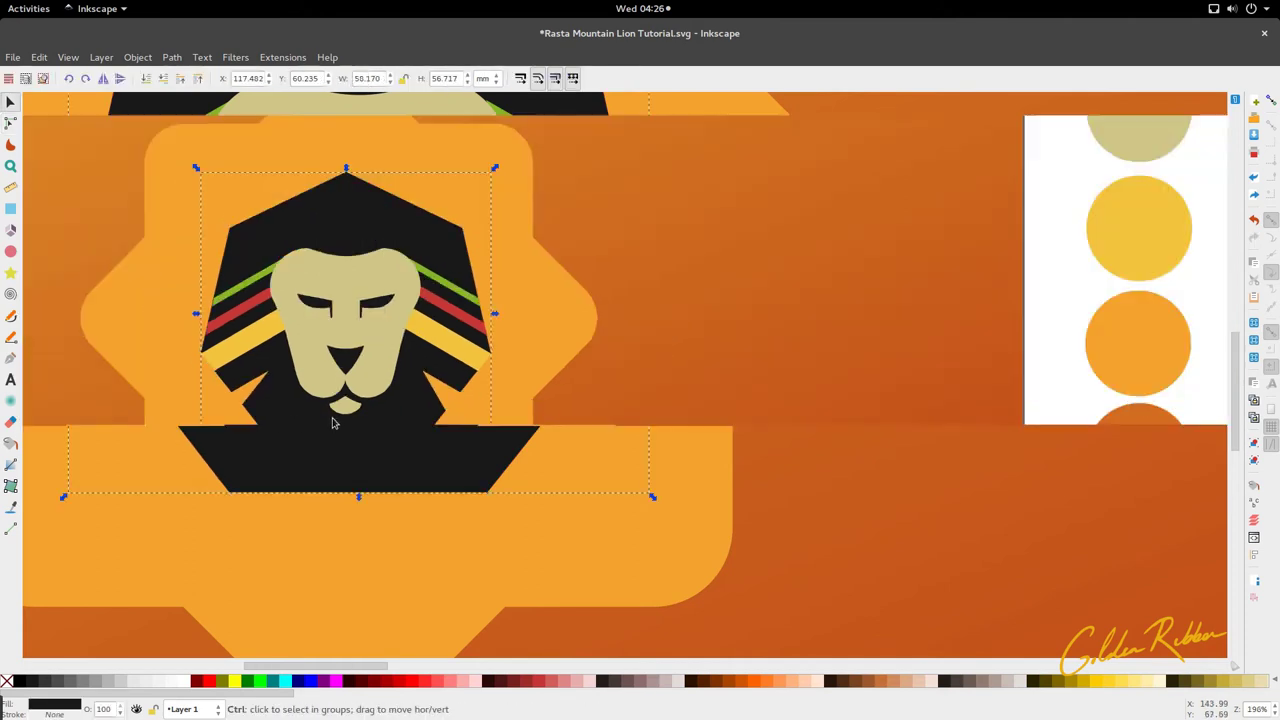
Shift the lower corner node of the mane's right notch slightly outward and up to match the left side
{"action": "left_click", "coordinate": [397, 476]}
{"action": "scroll", "coordinate": [397, 477], "scroll_direction": "up", "scroll_amount": 3}
{"action": "key", "text": "n"}
{"action": "left_click", "coordinate": [414, 420]}
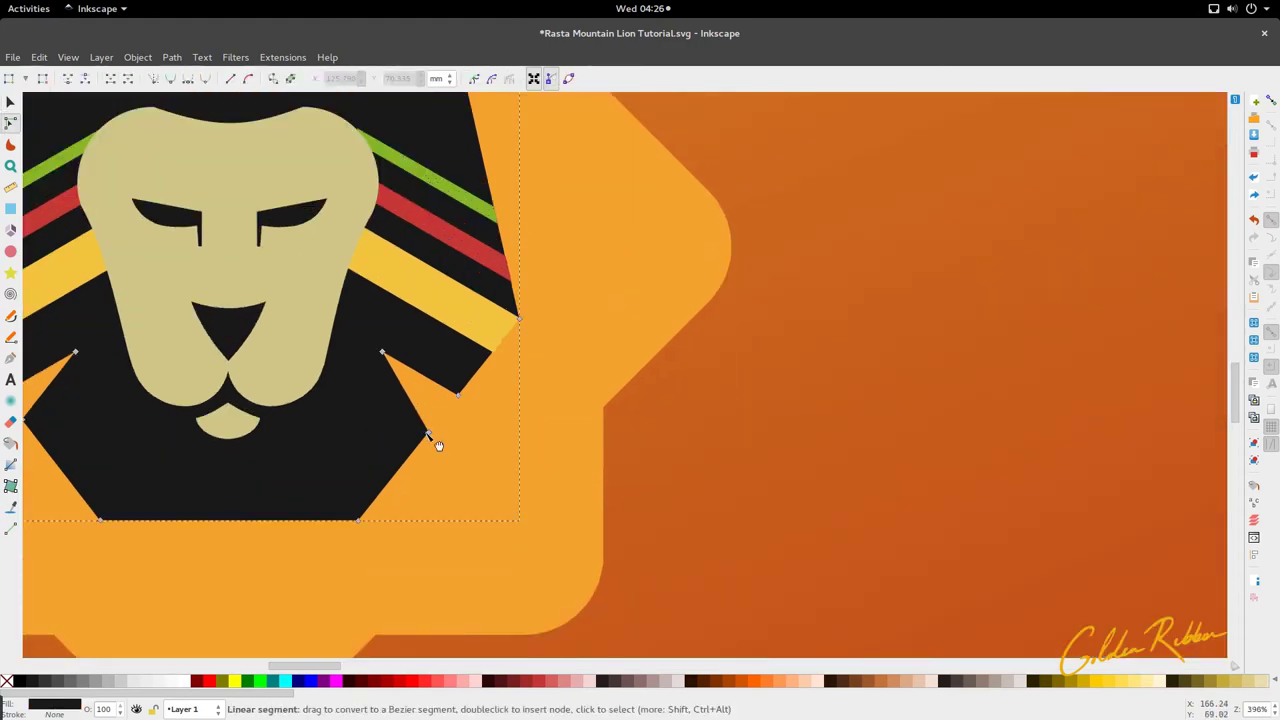
{"action": "left_click_drag", "start_coordinate": [427, 437], "coordinate": [437, 419]}
{"action": "key", "text": "s"}
{"action": "left_click", "coordinate": [464, 441]}
{"action": "scroll", "coordinate": [464, 441], "scroll_direction": "down", "scroll_amount": 4}
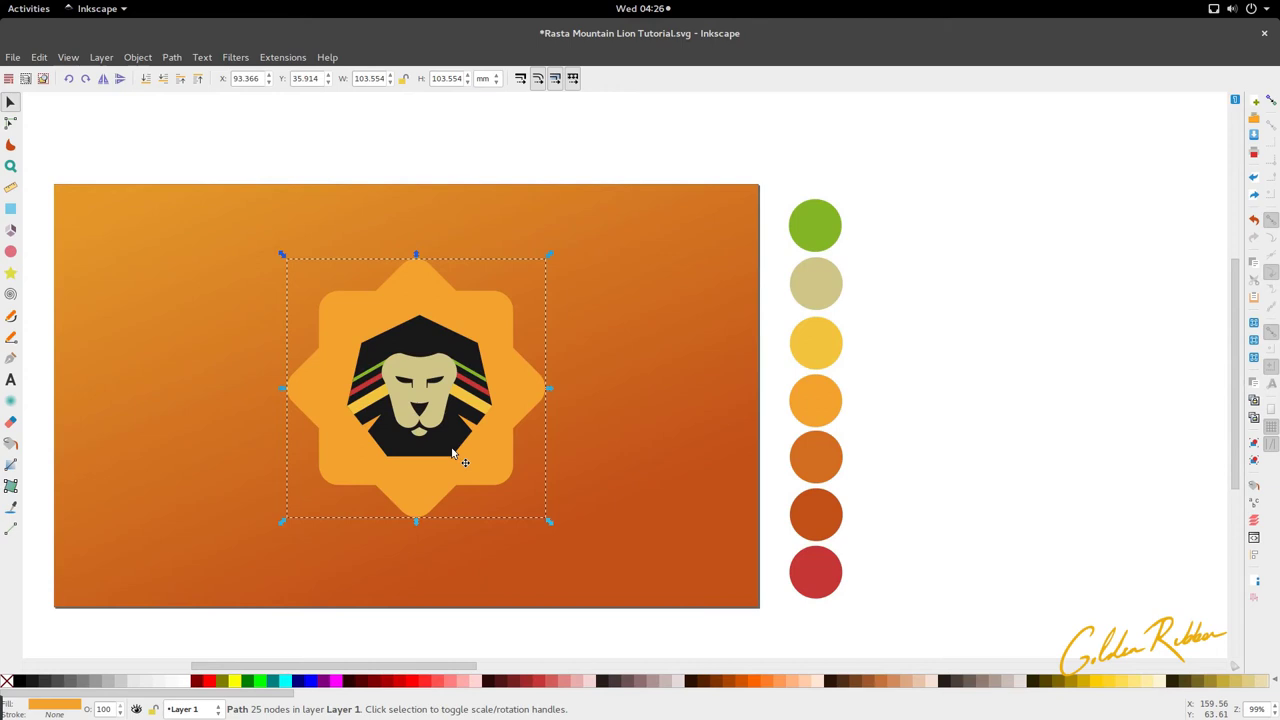
Move both of the lion's eyes down slightly together, then clear the selection
{"action": "scroll", "coordinate": [430, 392], "scroll_direction": "up", "scroll_amount": 3}
{"action": "left_click", "coordinate": [443, 374]}
{"action": "left_click", "coordinate": [352, 368], "text": "shift"}
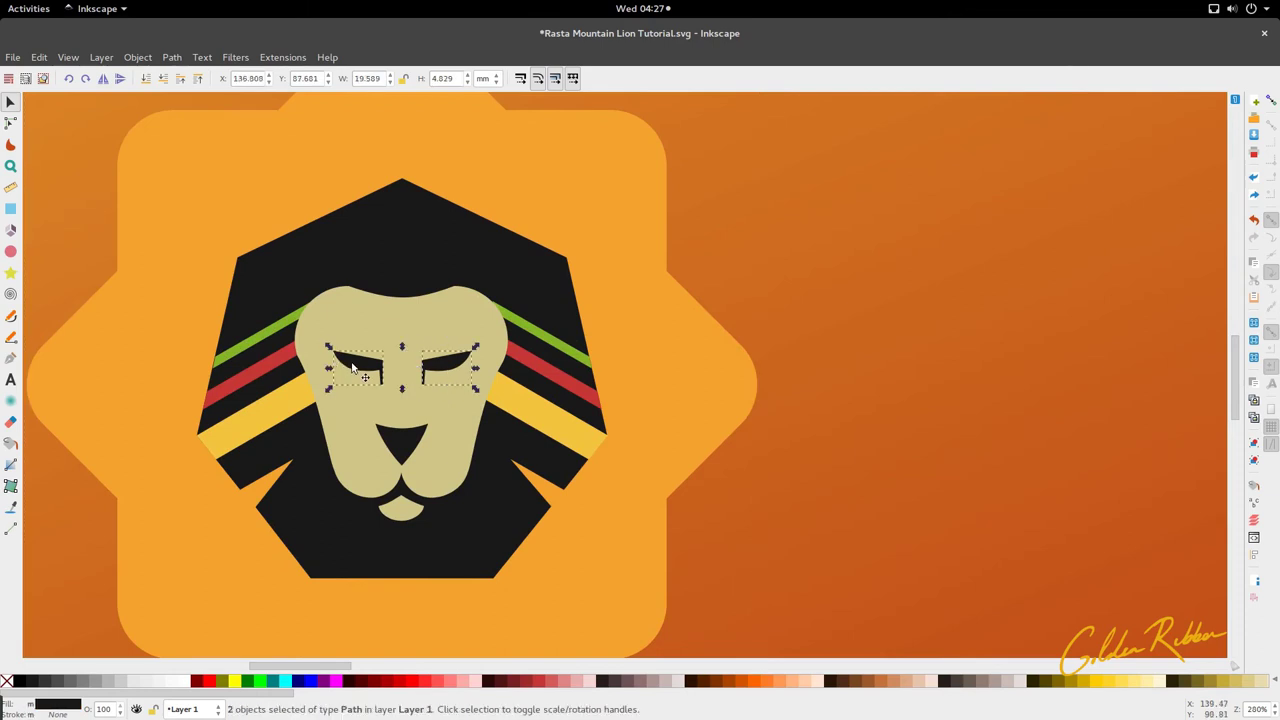
{"action": "left_click_drag", "start_coordinate": [352, 368], "coordinate": [355, 375]}
{"action": "left_click", "coordinate": [384, 354]}
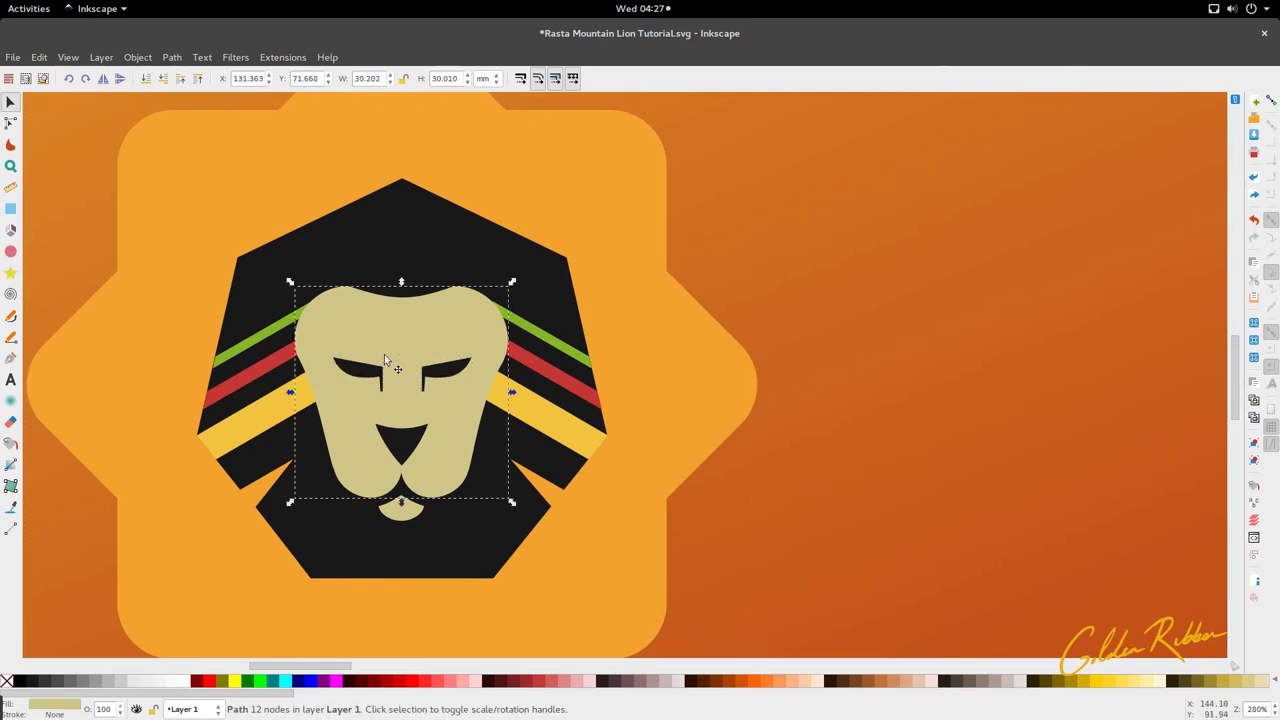
{"action": "scroll", "coordinate": [384, 354], "scroll_direction": "down", "scroll_amount": 3}
{"action": "left_click", "coordinate": [415, 458]}
{"action": "scroll", "coordinate": [414, 456], "scroll_direction": "down", "scroll_amount": 1}
{"action": "scroll", "coordinate": [415, 459], "scroll_direction": "down", "scroll_amount": 2}
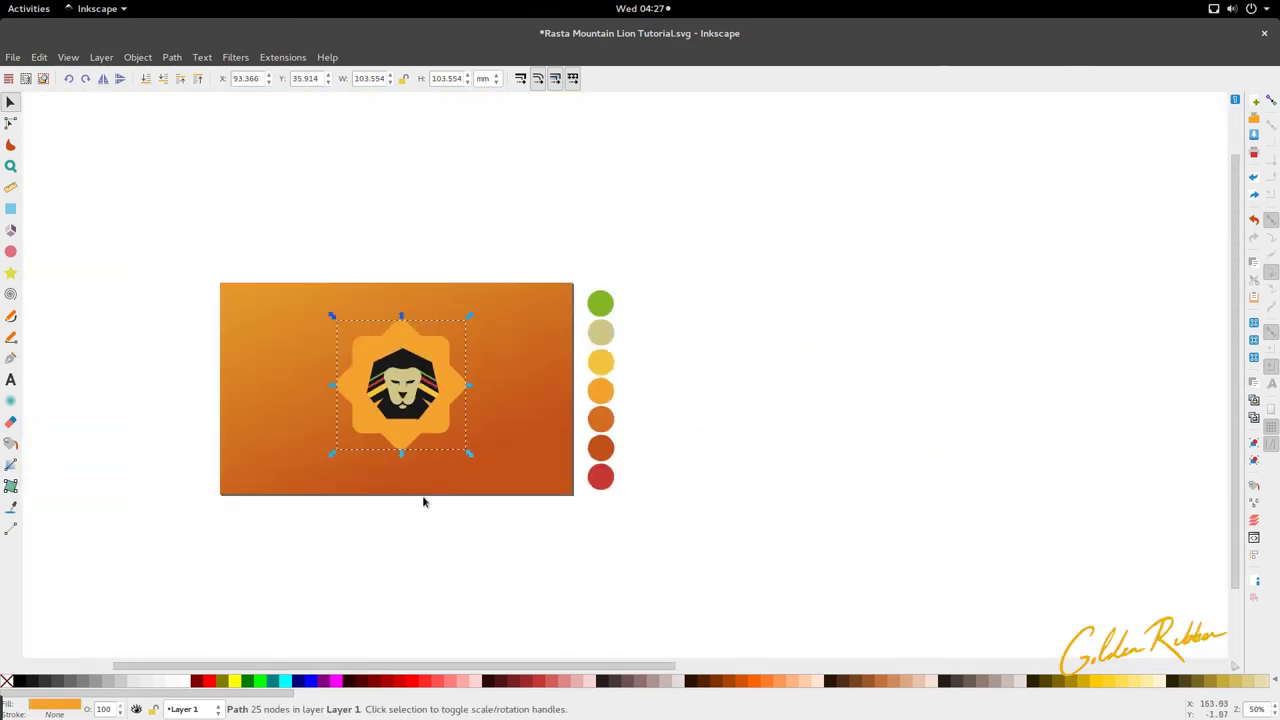
{"action": "key", "text": "Escape"}
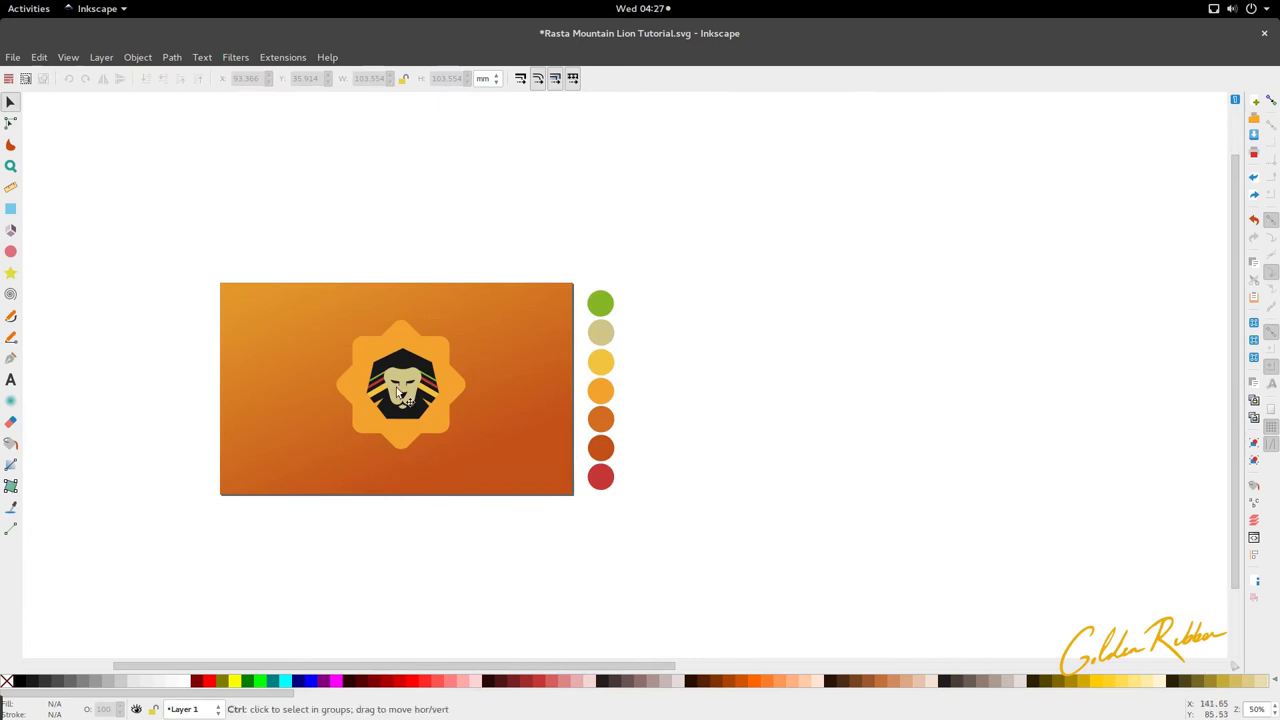
Bend the two upper edges of the black mane slightly outward into gentle curves by editing the path
{"action": "scroll", "coordinate": [397, 390], "scroll_direction": "up", "scroll_amount": 3}
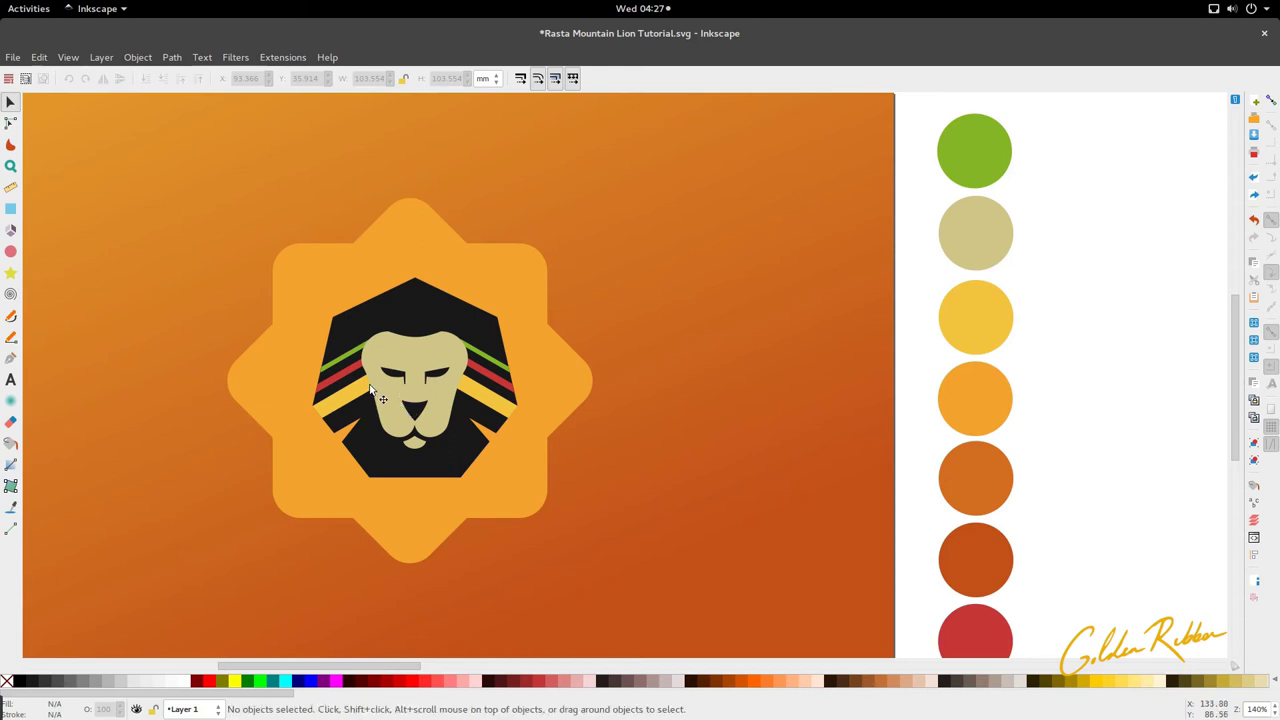
{"action": "scroll", "coordinate": [380, 316], "scroll_direction": "up", "scroll_amount": 2}
{"action": "double_click", "coordinate": [381, 320]}
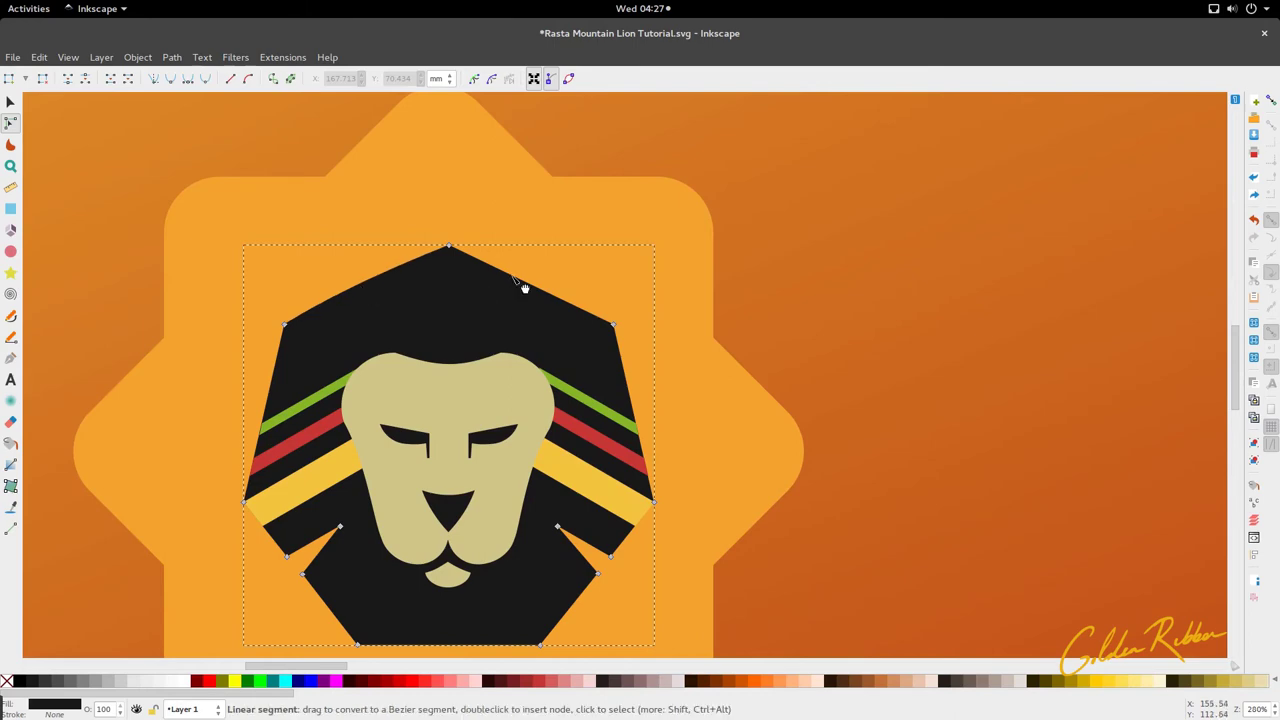
{"action": "key", "text": "s"}
{"action": "scroll", "coordinate": [505, 285], "scroll_direction": "down", "scroll_amount": 4}
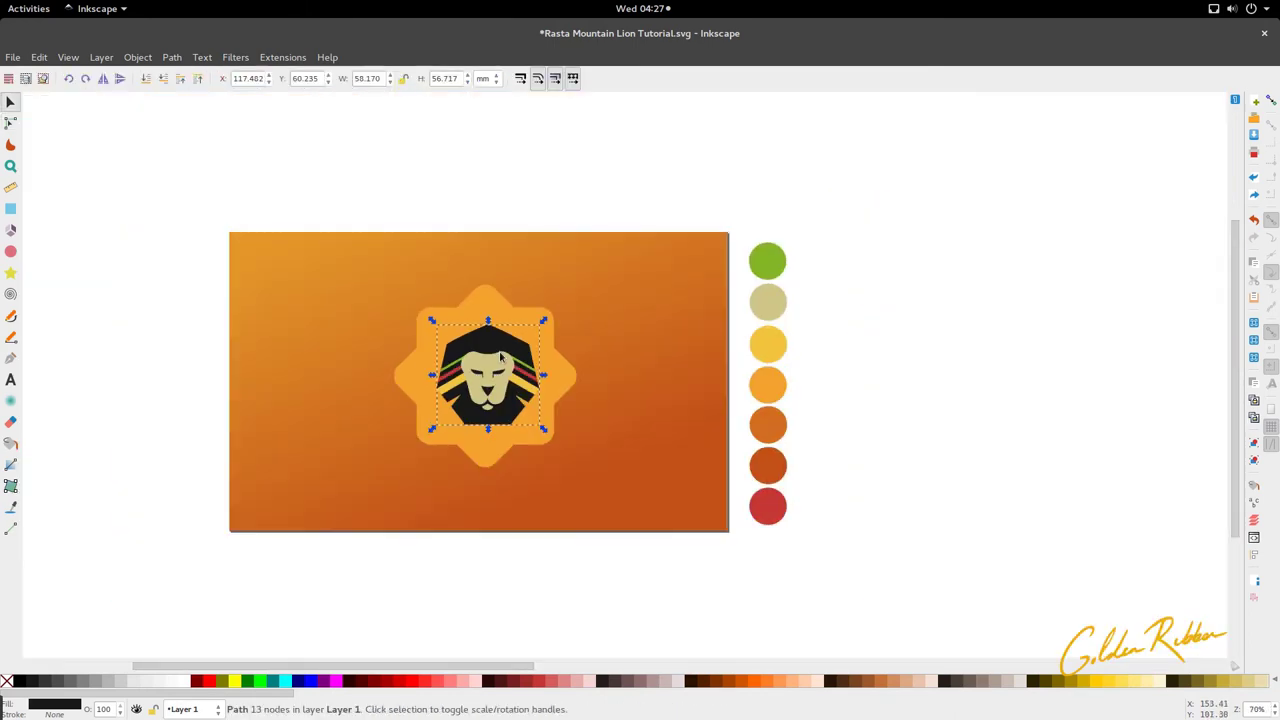
{"action": "scroll", "coordinate": [488, 289], "scroll_direction": "up", "scroll_amount": 4}
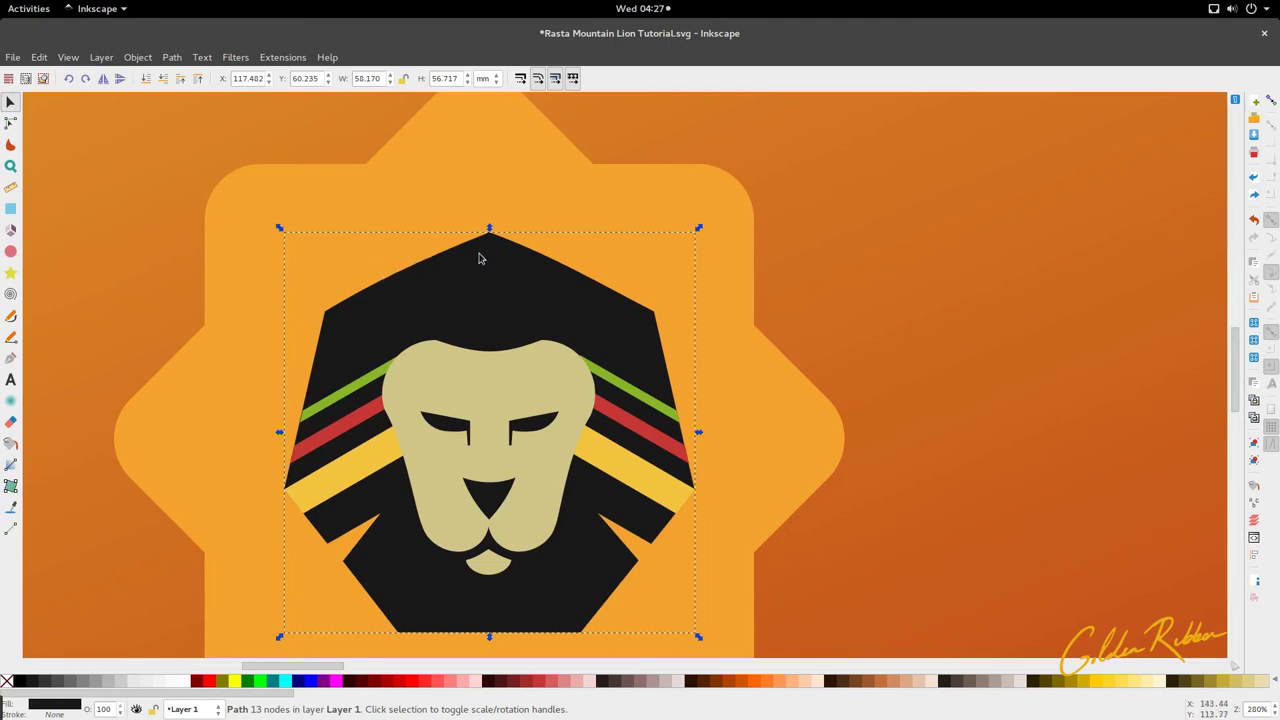
Save the document with the reshaped mane
{"action": "scroll", "coordinate": [445, 390], "scroll_direction": "down", "scroll_amount": 2}
{"action": "left_click", "coordinate": [473, 507]}
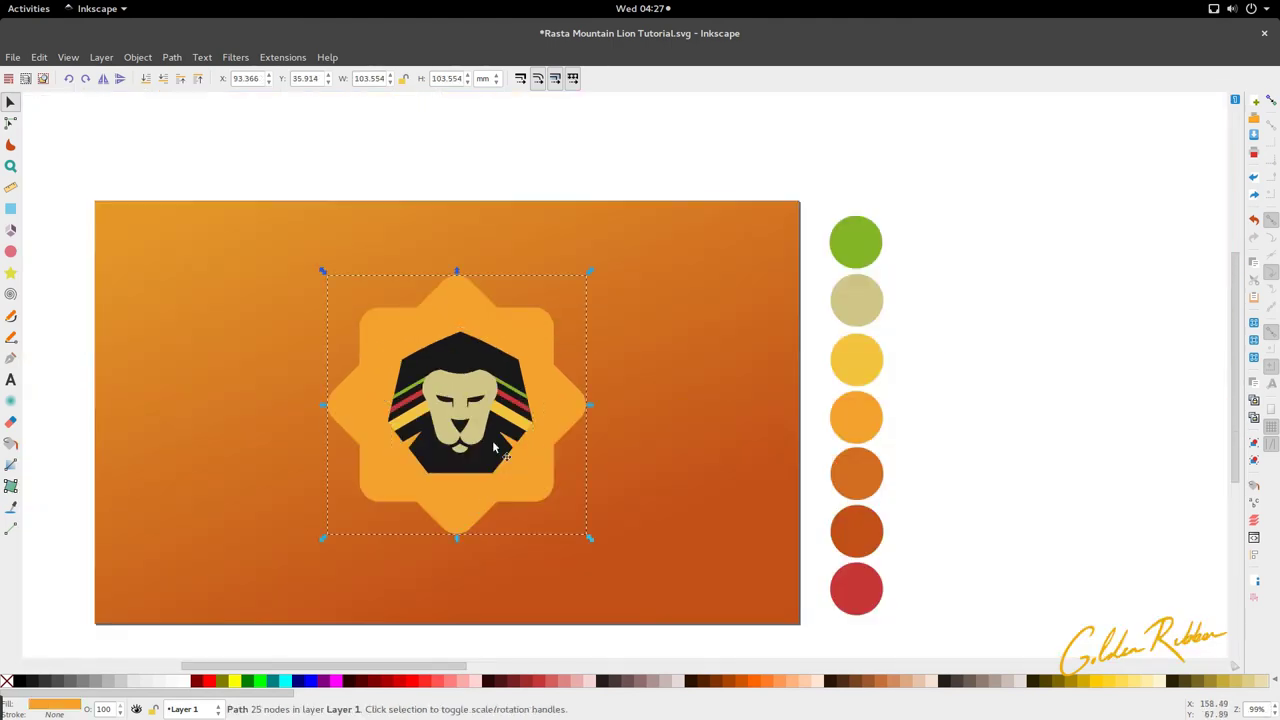
{"action": "key", "text": "ctrl+s"}
{"action": "scroll", "coordinate": [461, 389], "scroll_direction": "up", "scroll_amount": 6}
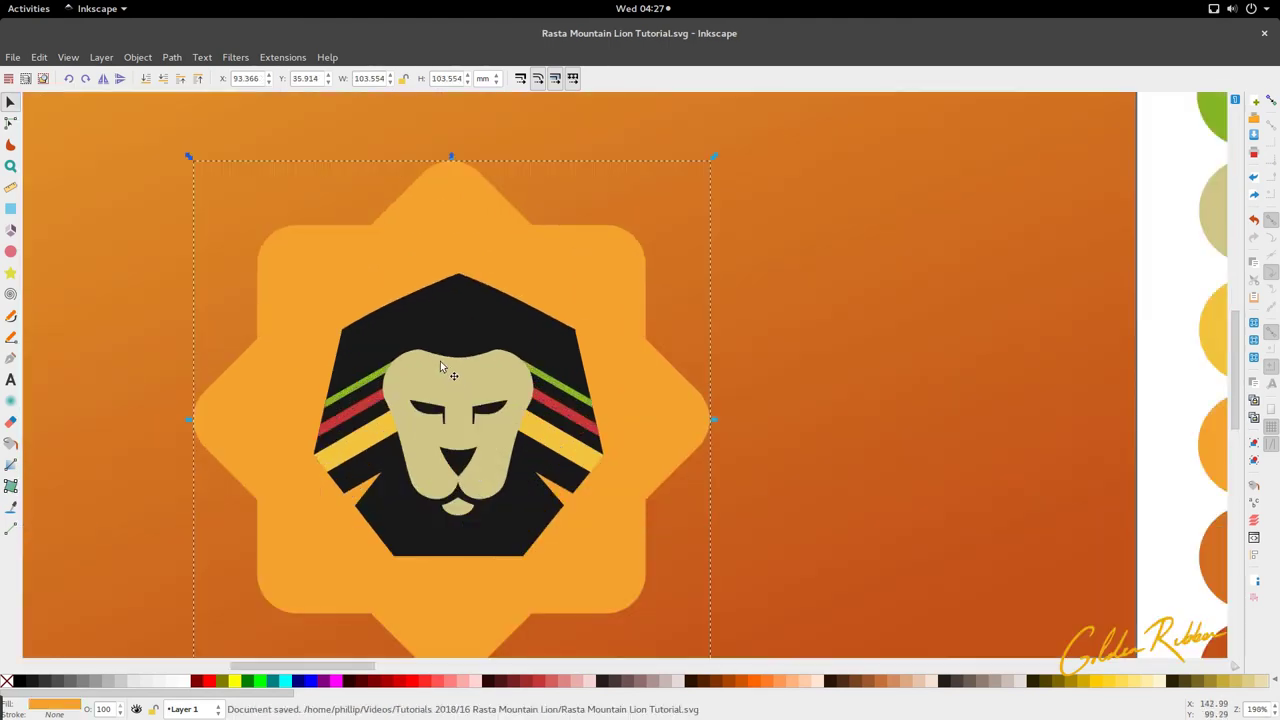
{"action": "scroll", "coordinate": [436, 362], "scroll_direction": "down", "scroll_amount": 6}
Extend the upper inner node of the mirrored green stripe farther behind the face so its end is hidden
{"action": "scroll", "coordinate": [509, 363], "scroll_direction": "up", "scroll_amount": 9}
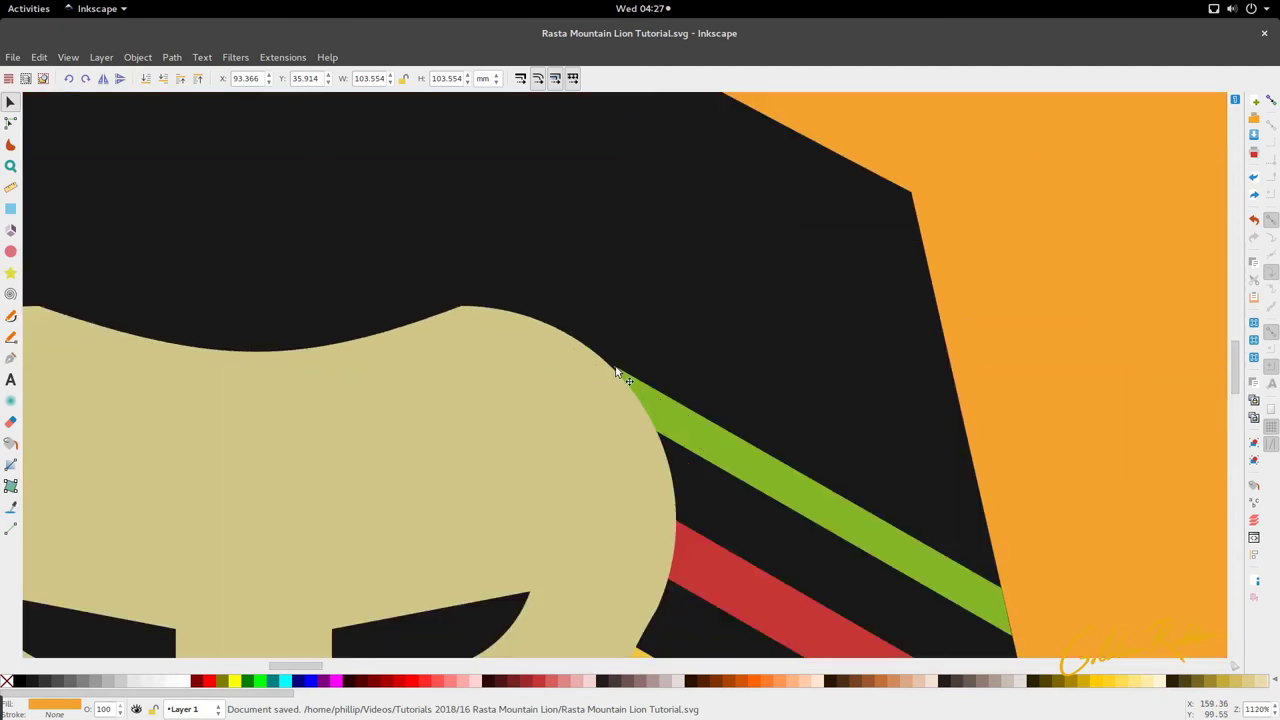
{"action": "left_click", "coordinate": [628, 385]}
{"action": "double_click", "coordinate": [627, 380]}
{"action": "double_click", "coordinate": [614, 370]}
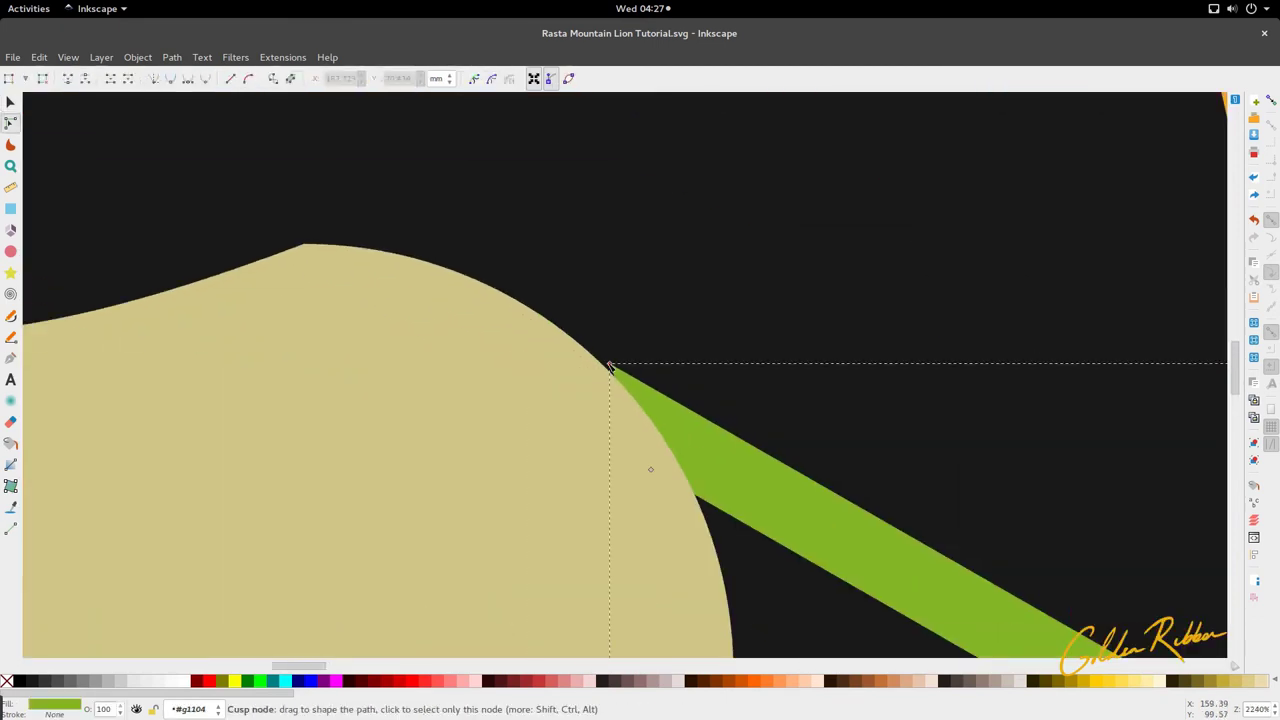
{"action": "left_click_drag", "start_coordinate": [609, 364], "coordinate": [591, 355]}
{"action": "key", "text": "s"}
{"action": "scroll", "coordinate": [627, 375], "scroll_direction": "down", "scroll_amount": 7}
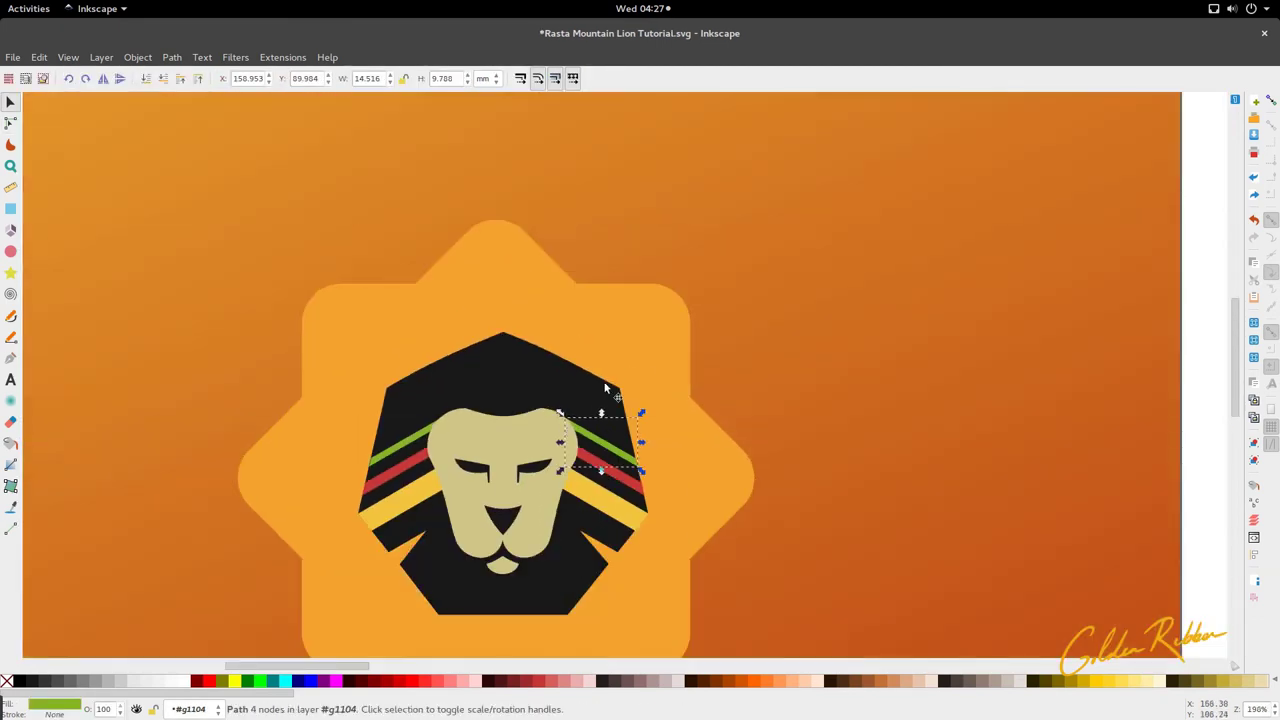
{"action": "scroll", "coordinate": [627, 375], "scroll_direction": "down", "scroll_amount": 2}
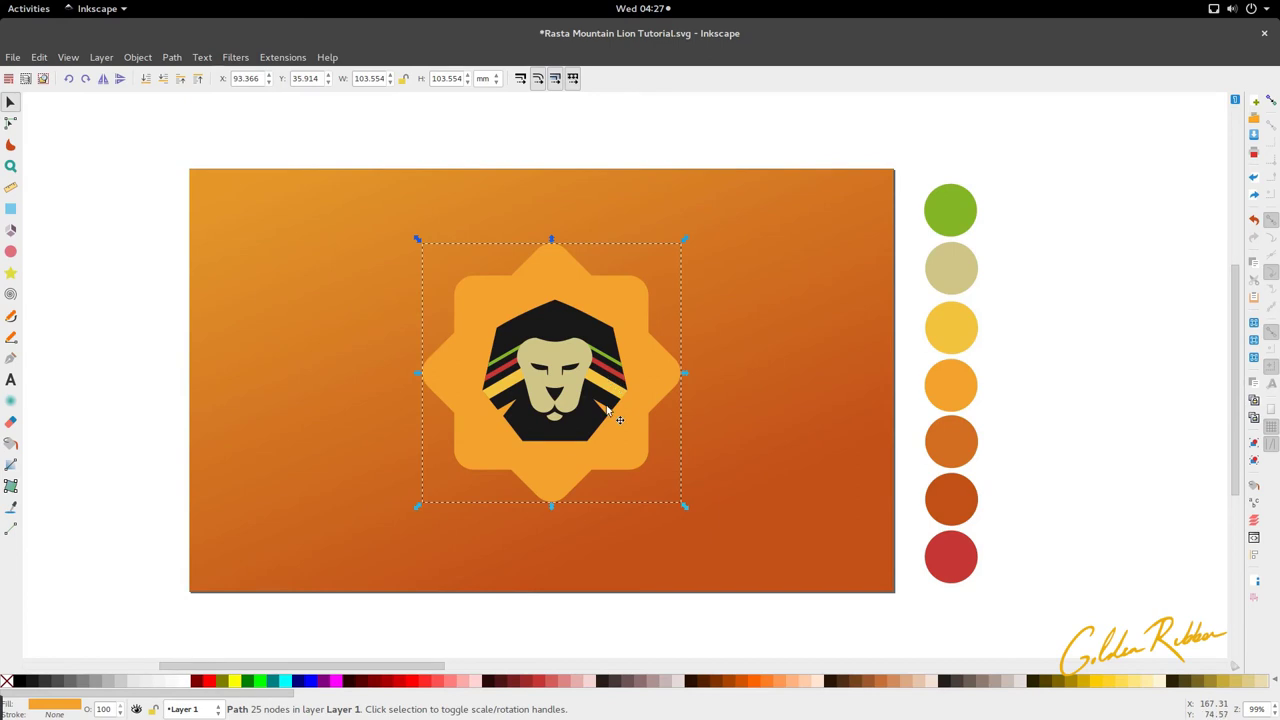
{"action": "scroll", "coordinate": [600, 405], "scroll_direction": "right", "scroll_amount": 3}
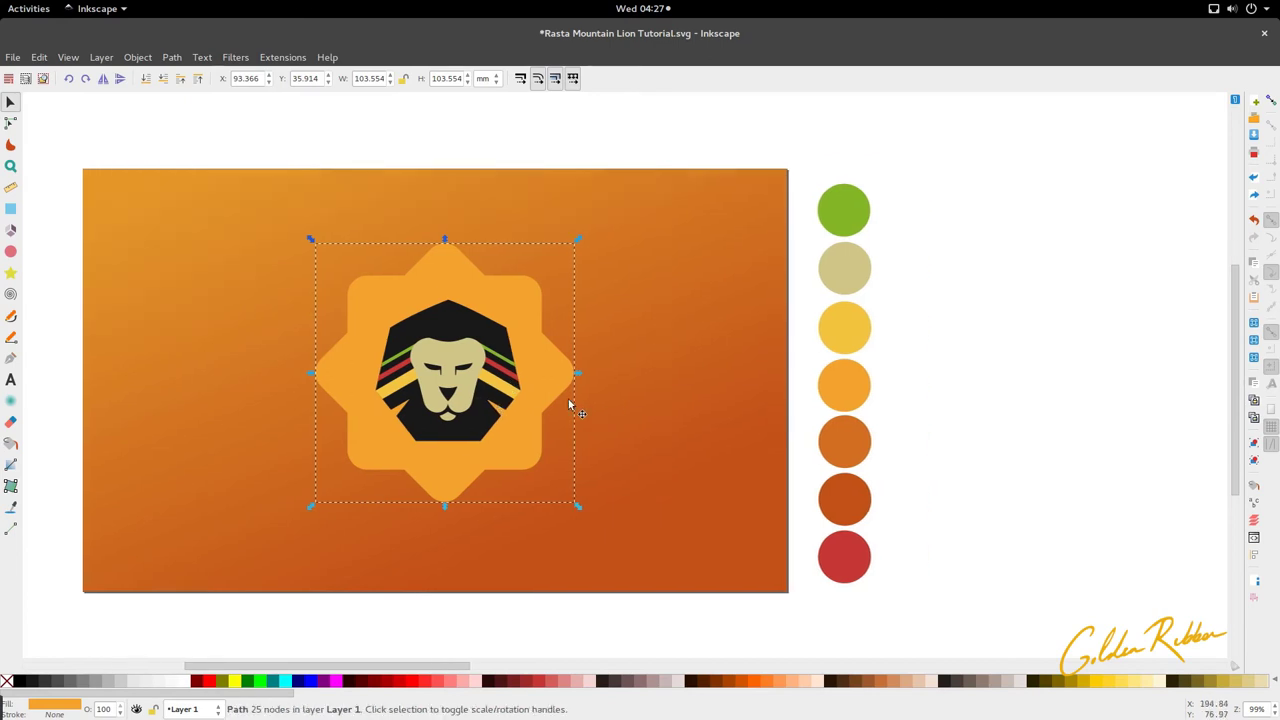
Start a Pen path from the badge's upper-right corner to its lower-left corner, then diagonally at 45° down to the page's bottom edge
{"action": "key", "text": "p"}
{"action": "scroll", "coordinate": [591, 291], "scroll_direction": "up", "scroll_amount": 2}
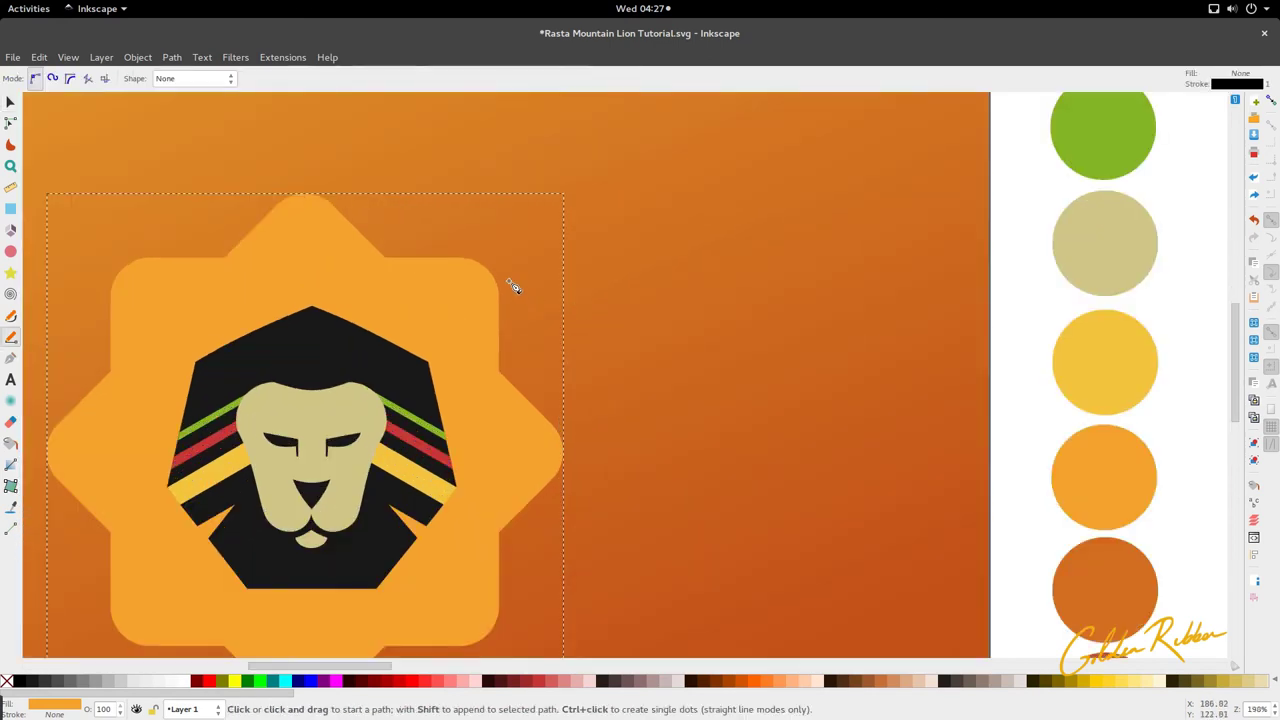
{"action": "left_click", "coordinate": [490, 270]}
{"action": "scroll", "coordinate": [491, 274], "scroll_direction": "down", "scroll_amount": 2}
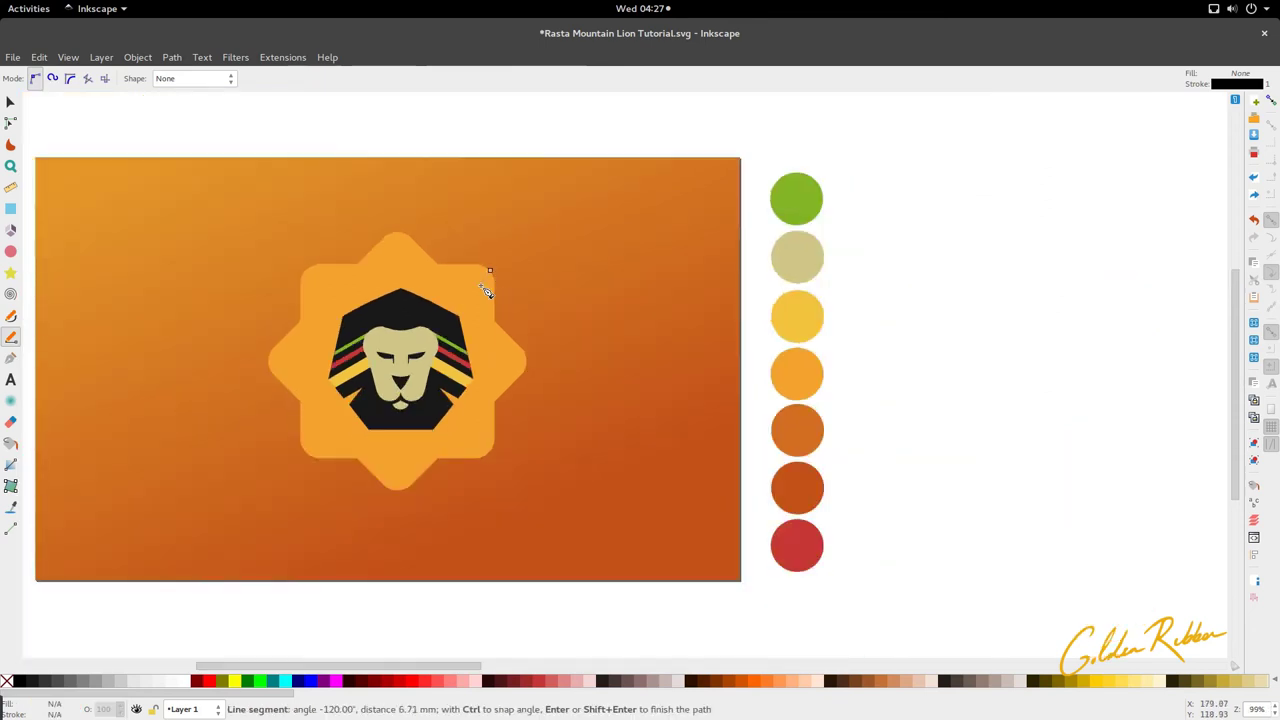
{"action": "left_click", "coordinate": [310, 453]}
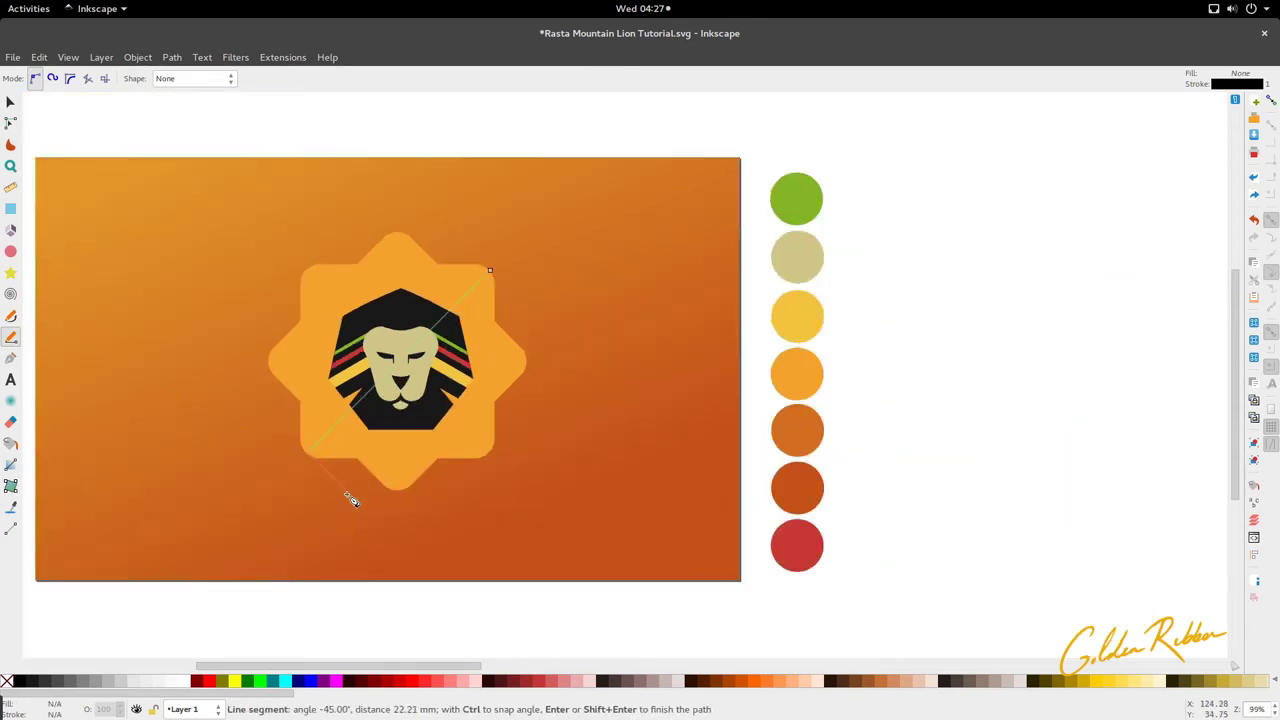
{"action": "double_click", "coordinate": [435, 579]}
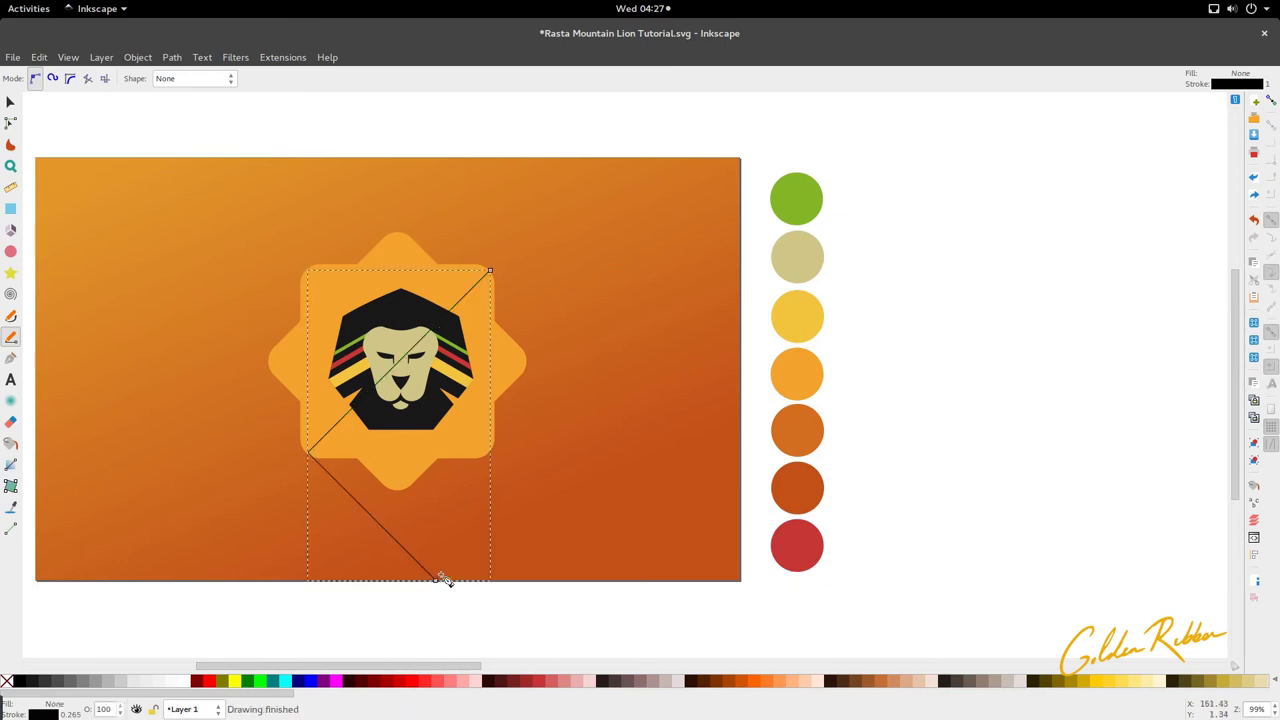
{"action": "left_click", "coordinate": [491, 272]}
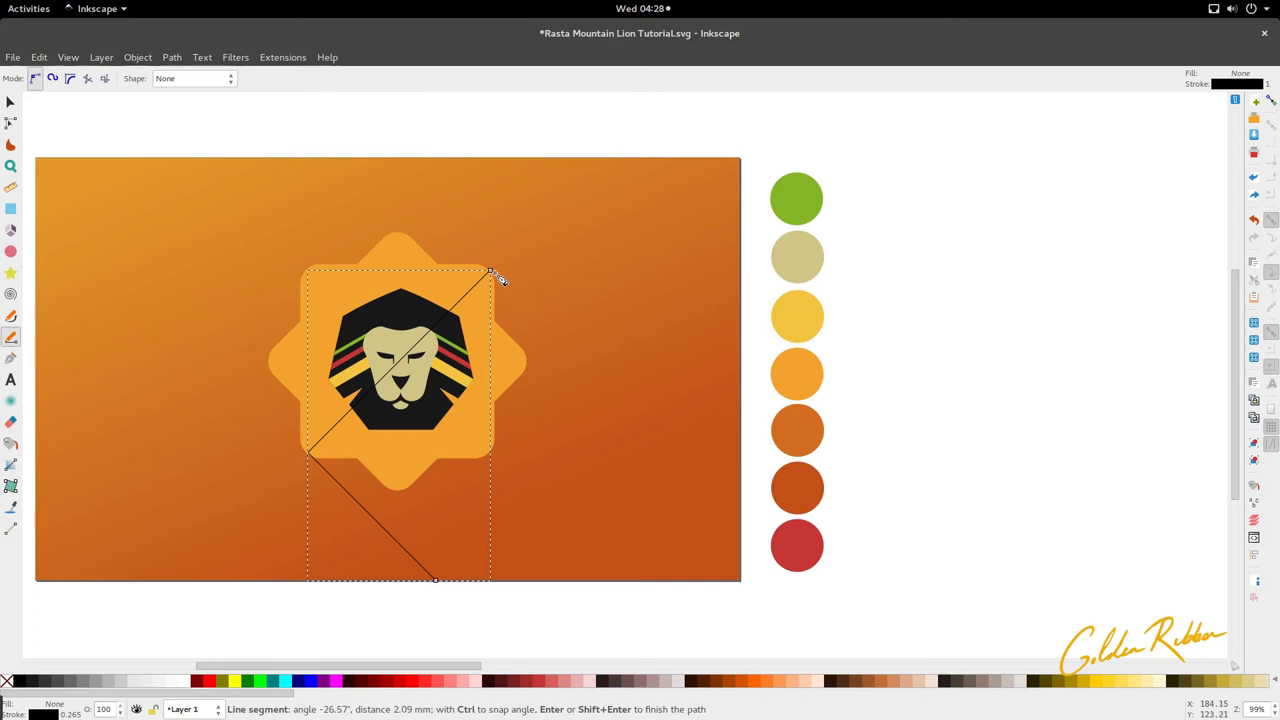
{"action": "left_click", "coordinate": [492, 273]}
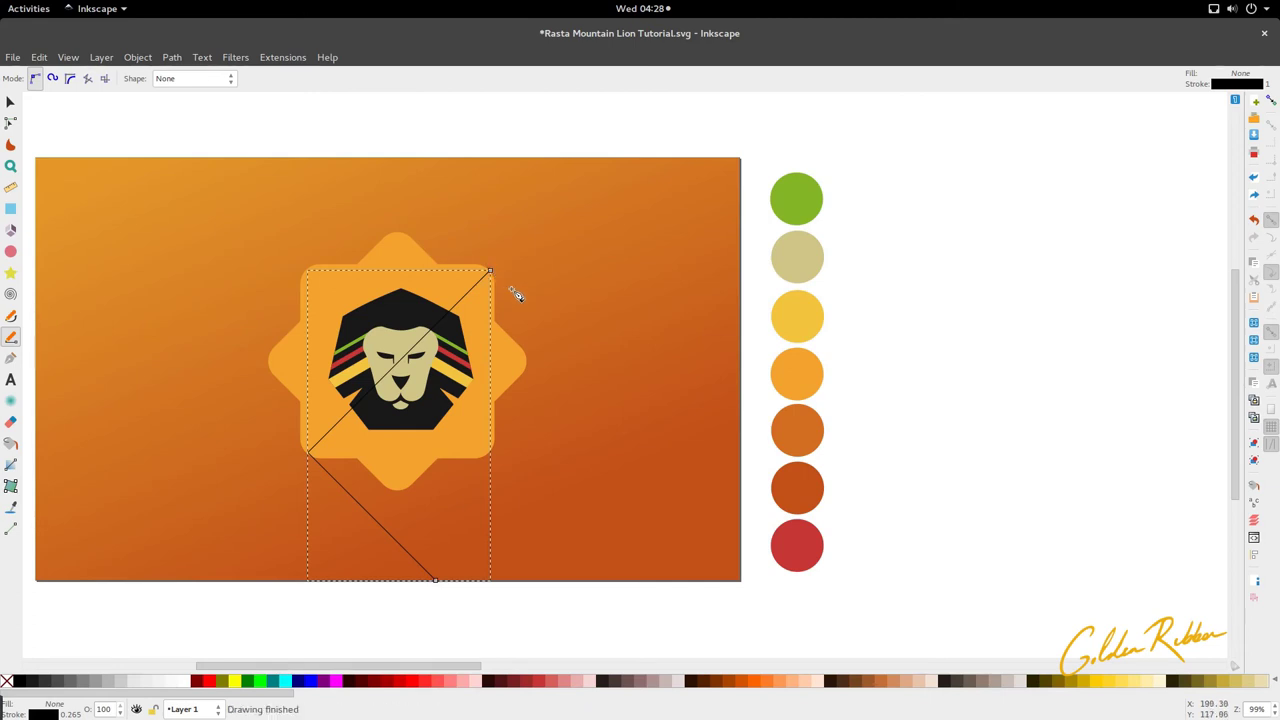
Continue the path from the badge's upper-right corner diagonally to the page's right edge, around its lower-right corner, and close it
{"action": "scroll", "coordinate": [494, 314], "scroll_direction": "up", "scroll_amount": 2}
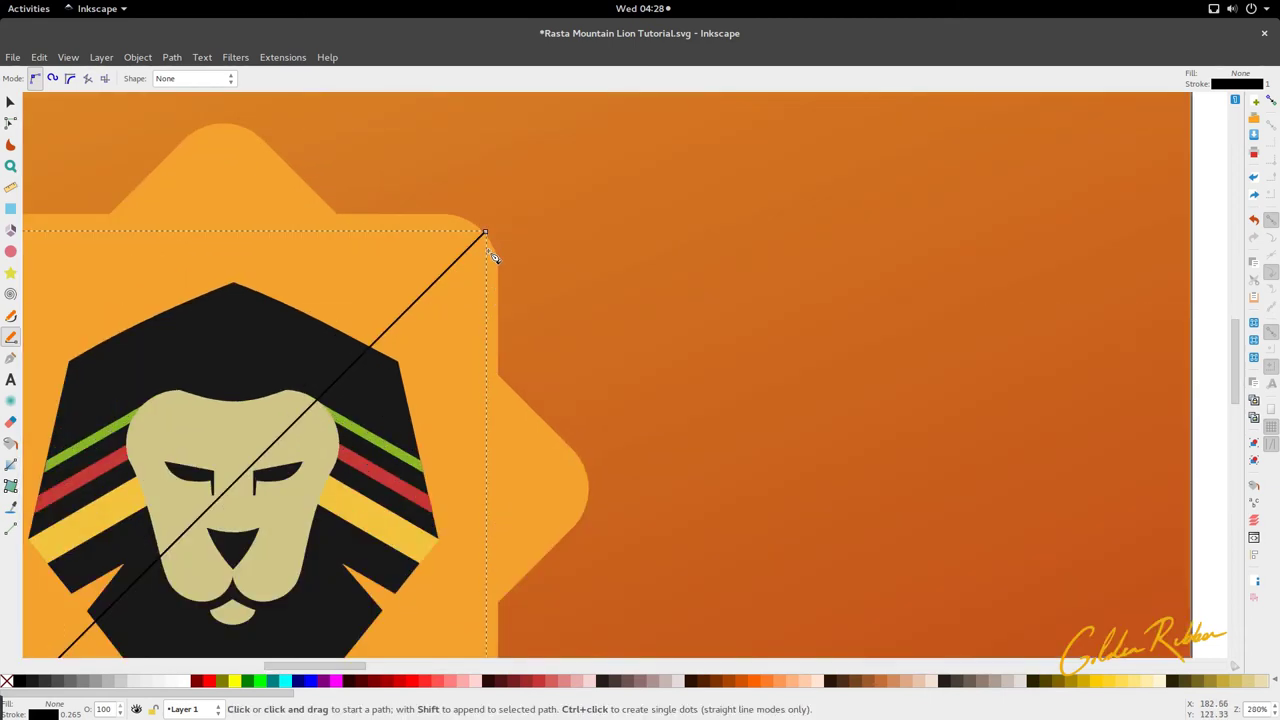
{"action": "left_click", "coordinate": [488, 238]}
{"action": "scroll", "coordinate": [492, 296], "scroll_direction": "down", "scroll_amount": 2}
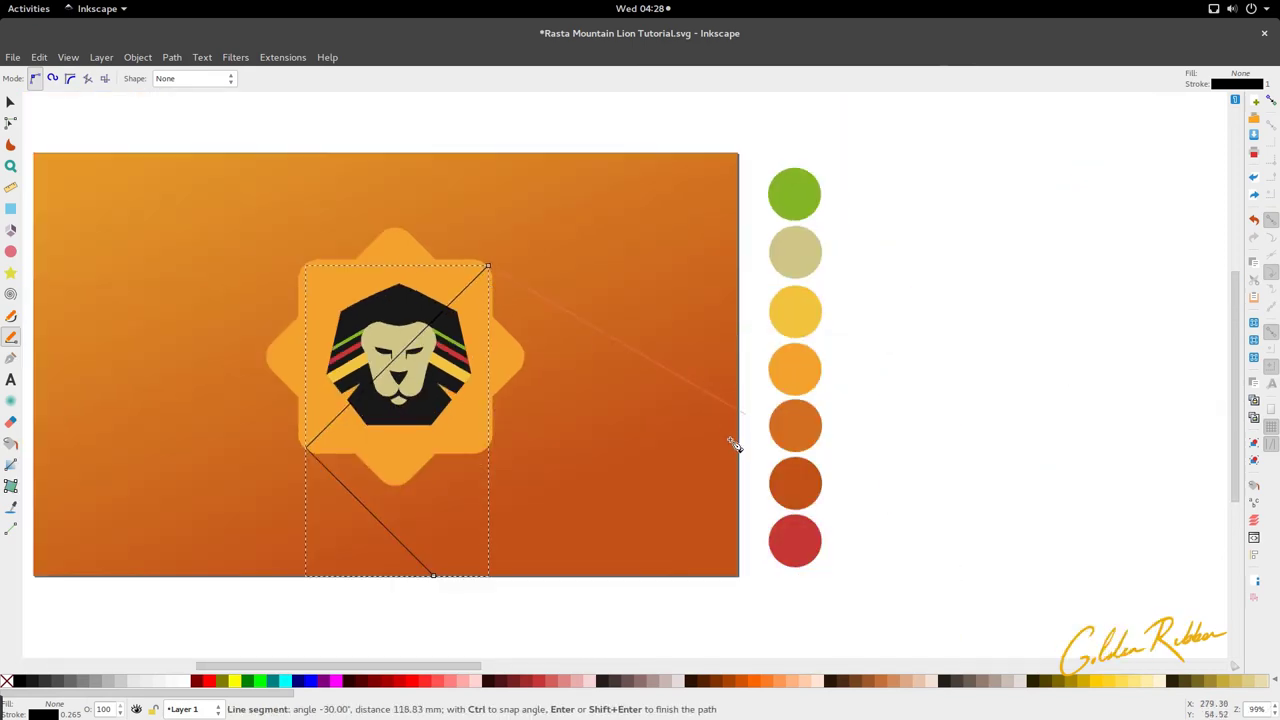
{"action": "left_click", "coordinate": [741, 514]}
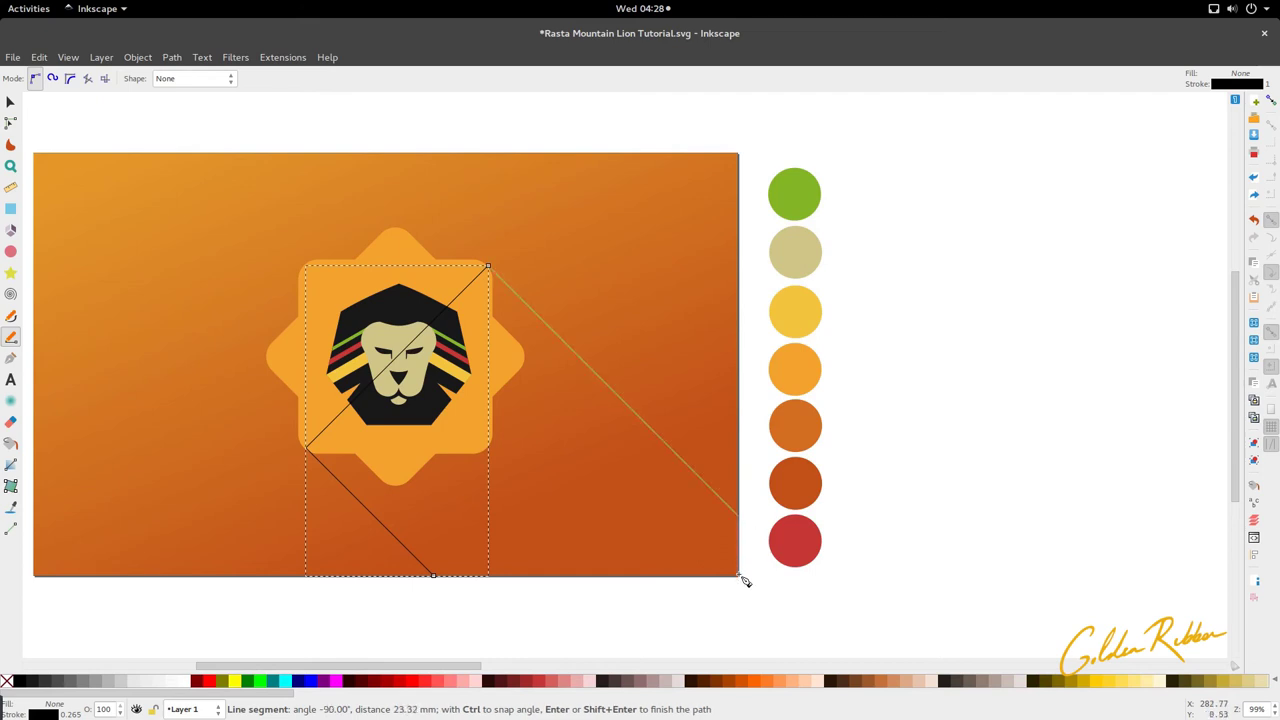
{"action": "left_click", "coordinate": [739, 577]}
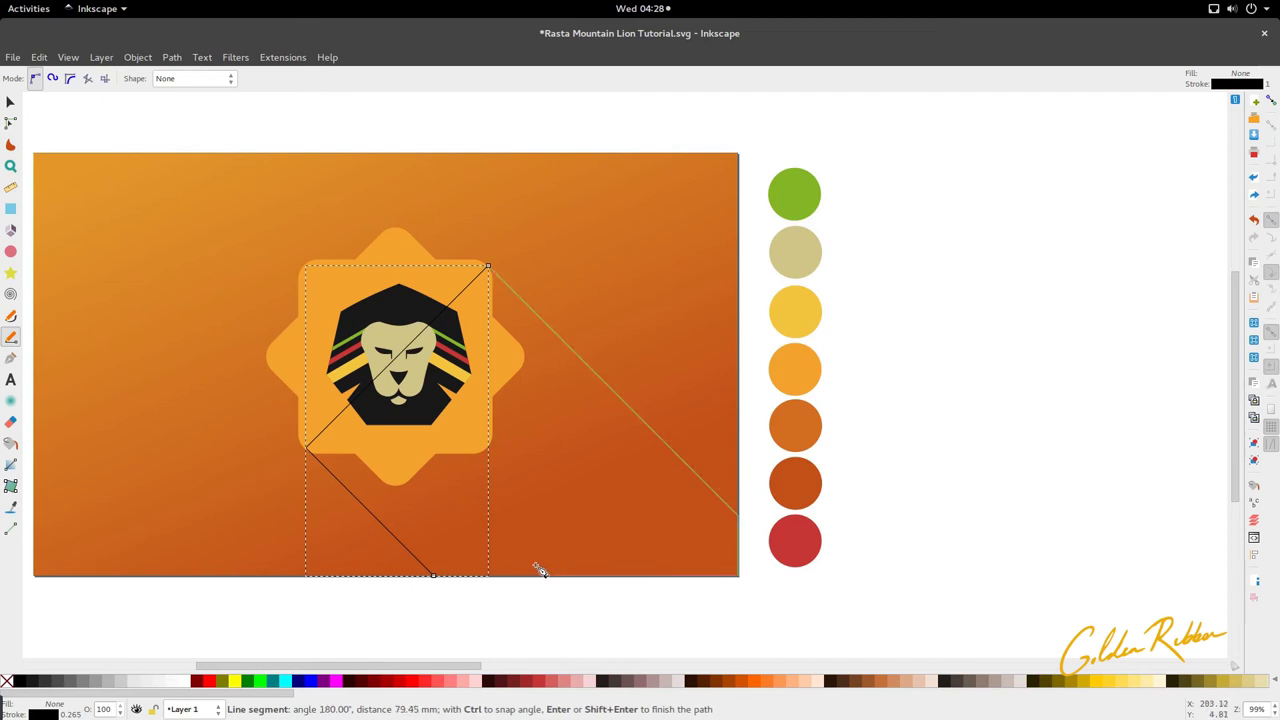
{"action": "left_click", "coordinate": [435, 577]}
{"action": "scroll", "coordinate": [464, 318], "scroll_direction": "down", "scroll_amount": 2}
{"action": "key", "text": "s"}
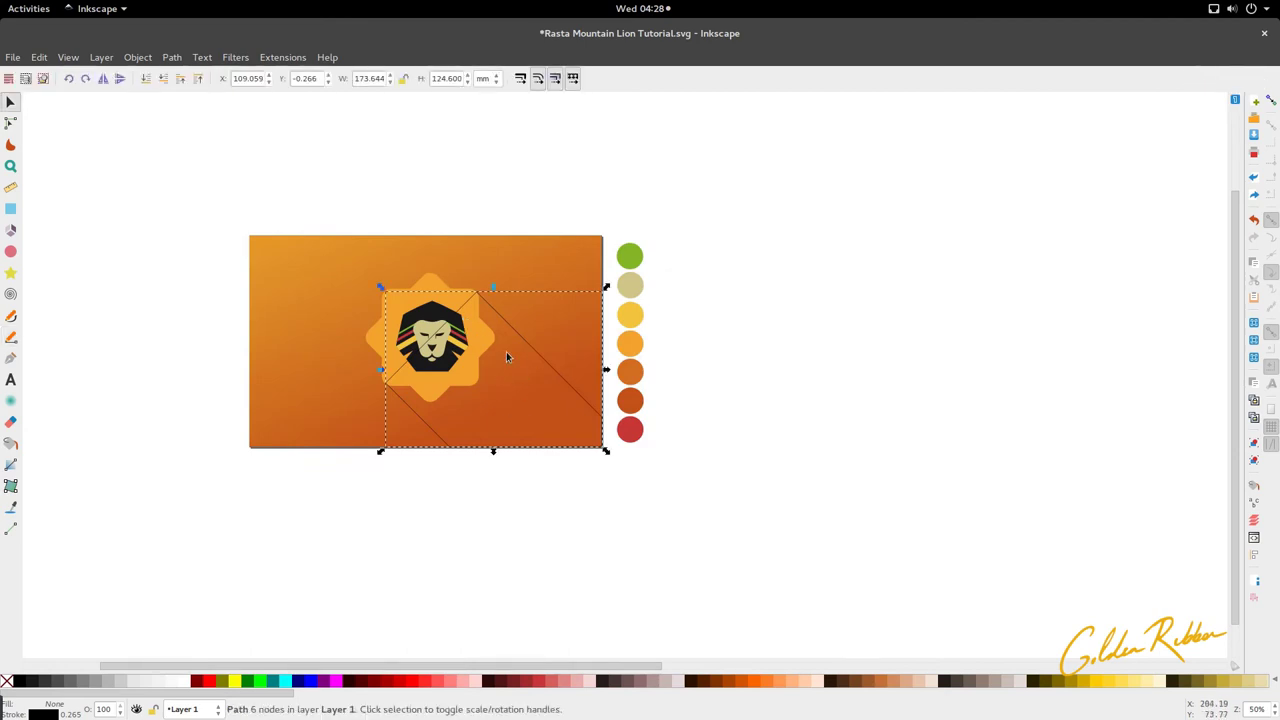
Fill the closed long-shadow shape with the dark orange sampled from the palette circle above the red one
{"action": "scroll", "coordinate": [517, 344], "scroll_direction": "up", "scroll_amount": 2}
{"action": "key", "text": "d"}
{"action": "scroll", "coordinate": [655, 343], "scroll_direction": "left", "scroll_amount": 3}
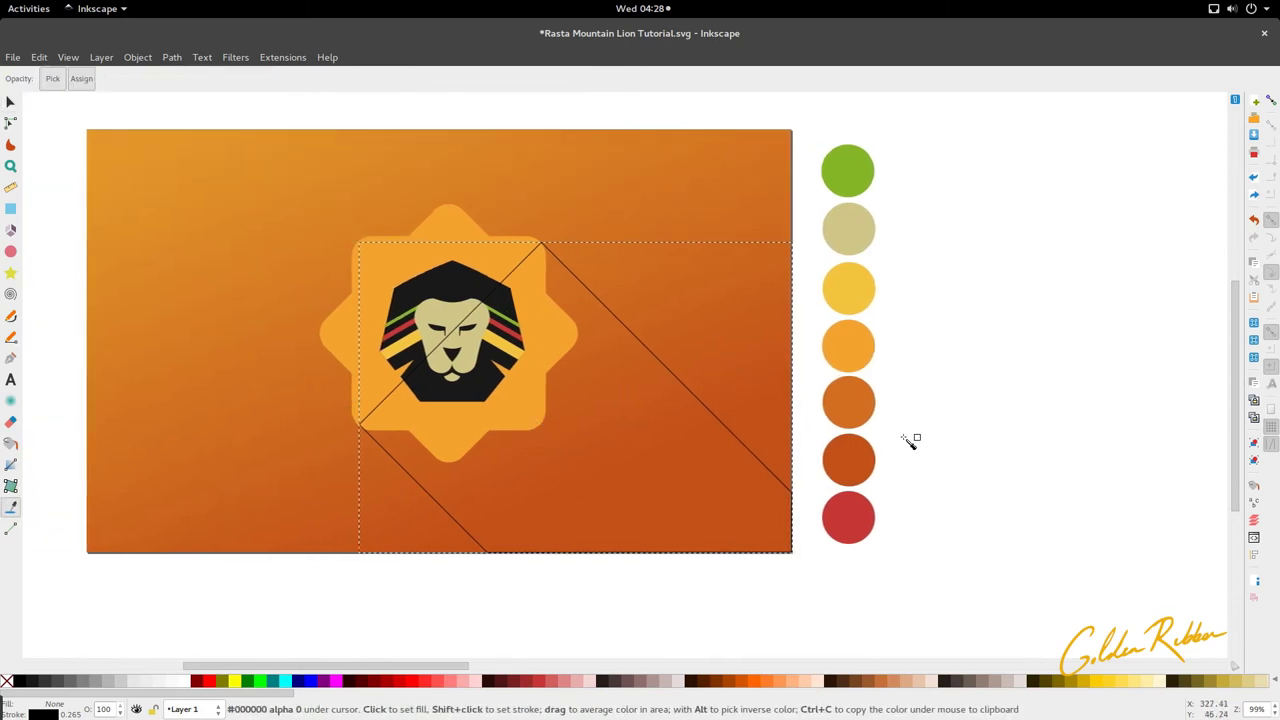
{"action": "left_click", "coordinate": [859, 476]}
{"action": "key", "text": "s"}
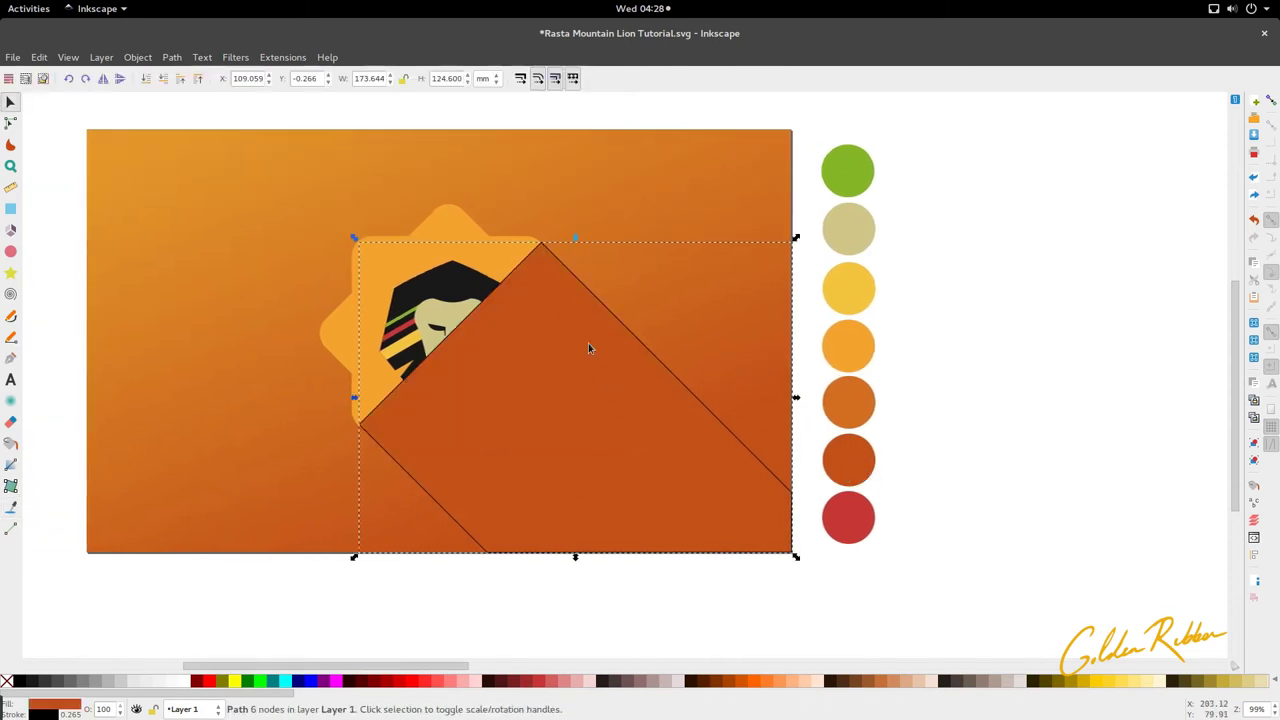
Lower the shadow shape in the stacking order so it sits behind the badge but above the page background
{"action": "left_click", "coordinate": [163, 82]}
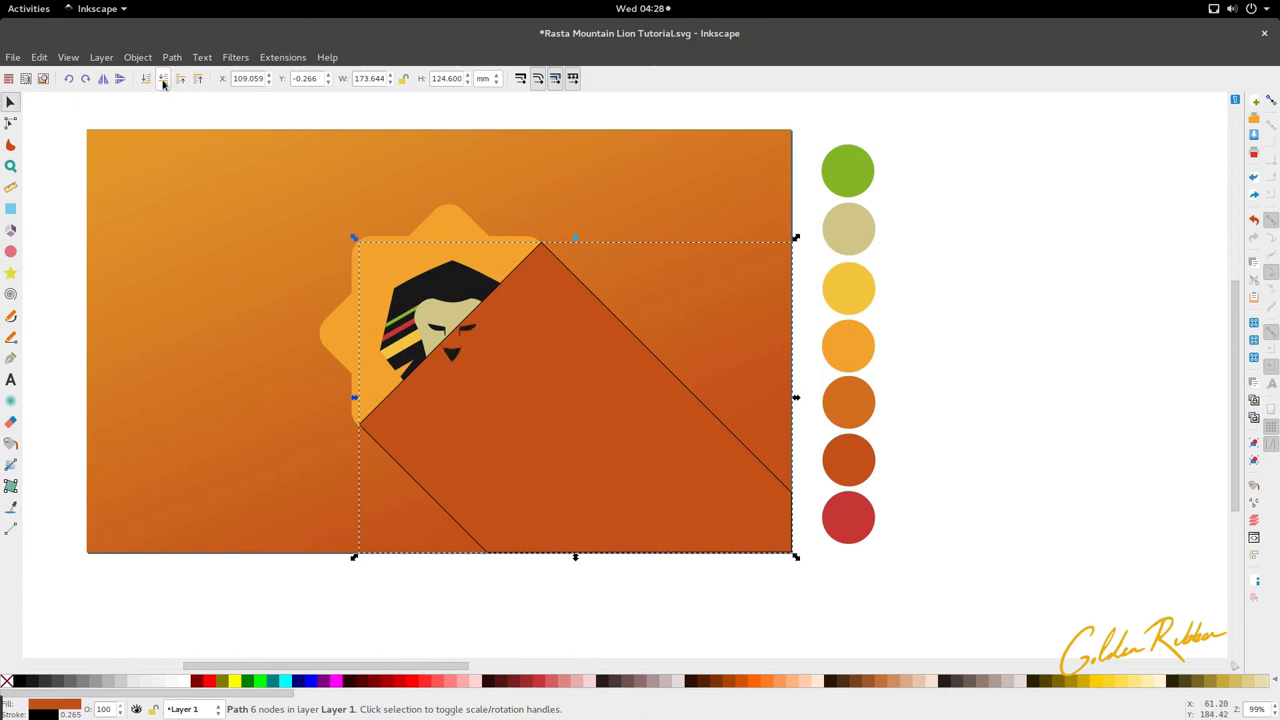
{"action": "left_click", "coordinate": [163, 82]}
{"action": "left_click", "coordinate": [151, 82]}
{"action": "left_click", "coordinate": [180, 82]}
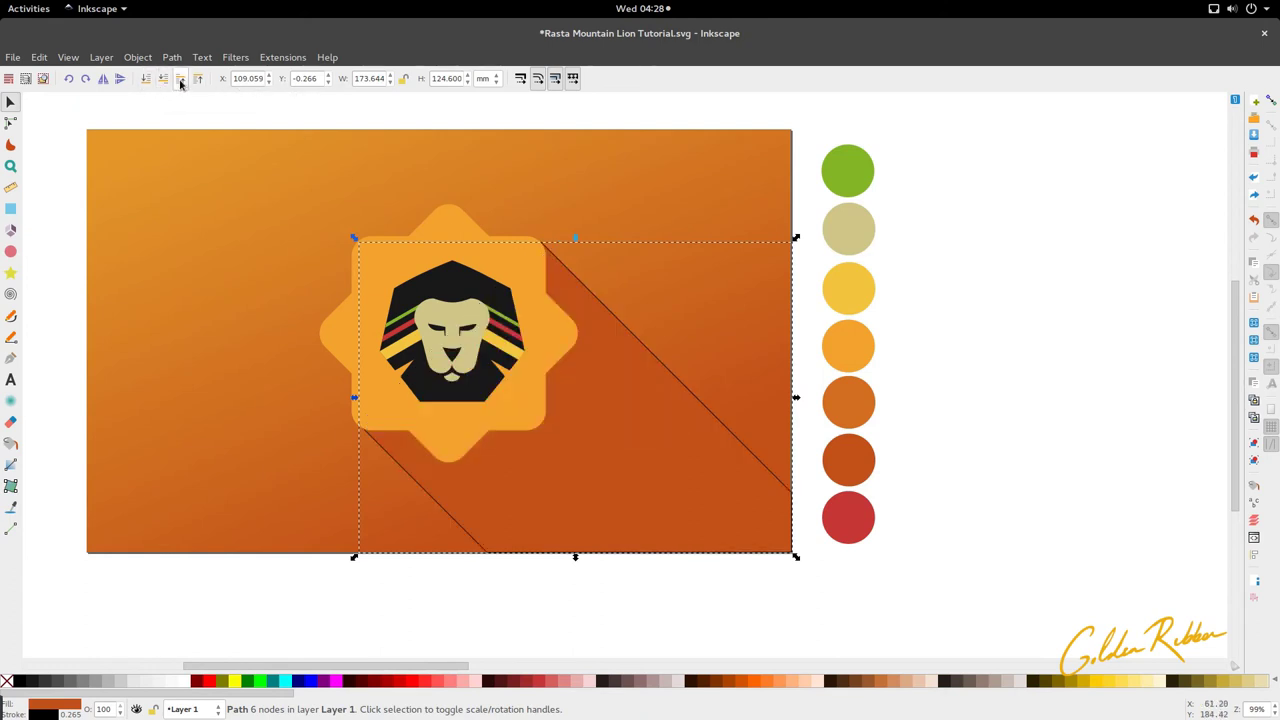
Remove the black outline from the badge's long shadow, then clear the selection
{"action": "left_click", "coordinate": [604, 378]}
{"action": "scroll", "coordinate": [660, 300], "scroll_direction": "down", "scroll_amount": 1}
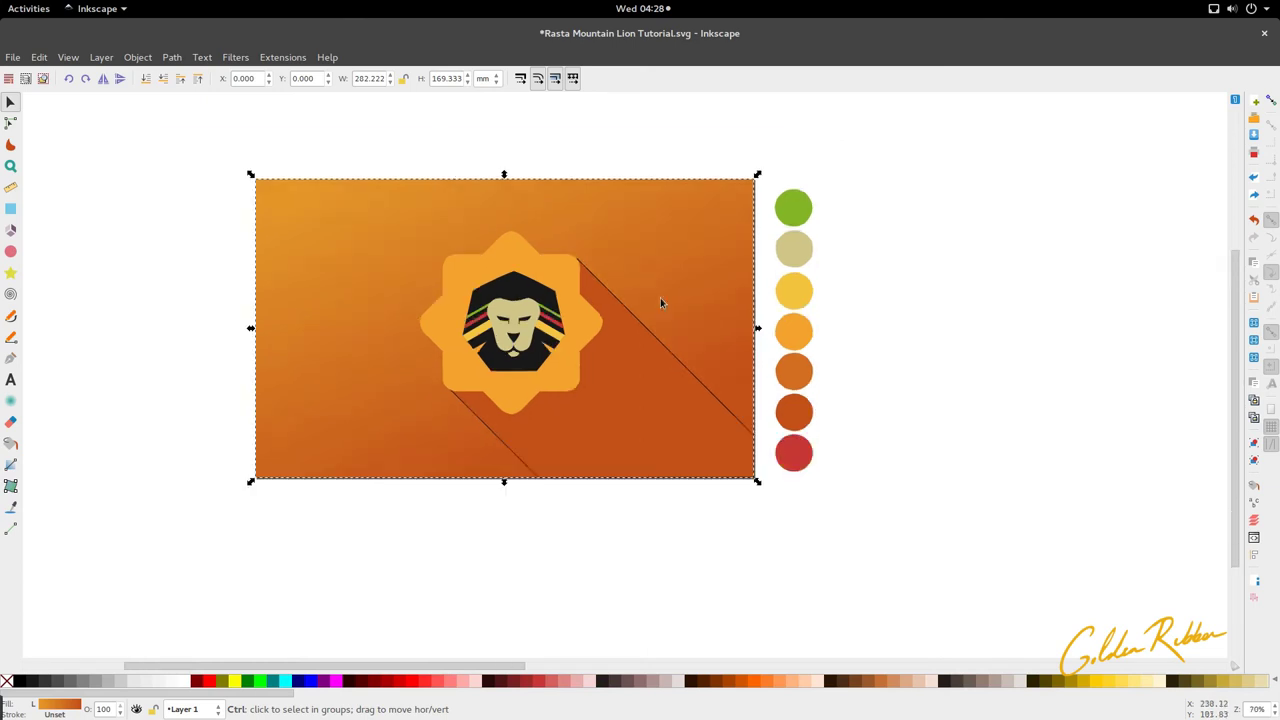
{"action": "scroll", "coordinate": [660, 300], "scroll_direction": "down", "scroll_amount": 1}
{"action": "left_click", "coordinate": [560, 427]}
{"action": "scroll", "coordinate": [127, 546], "scroll_direction": "right", "scroll_amount": 4}
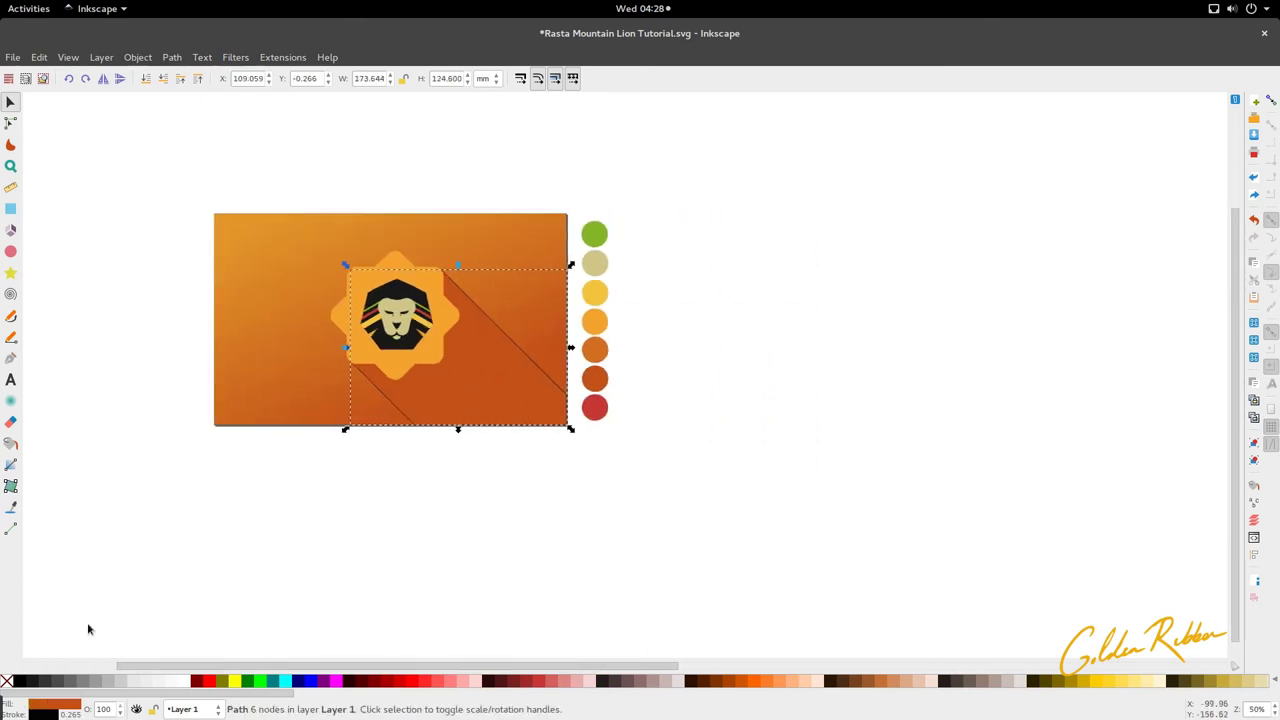
{"action": "right_click", "coordinate": [53, 716]}
{"action": "left_click", "coordinate": [80, 708]}
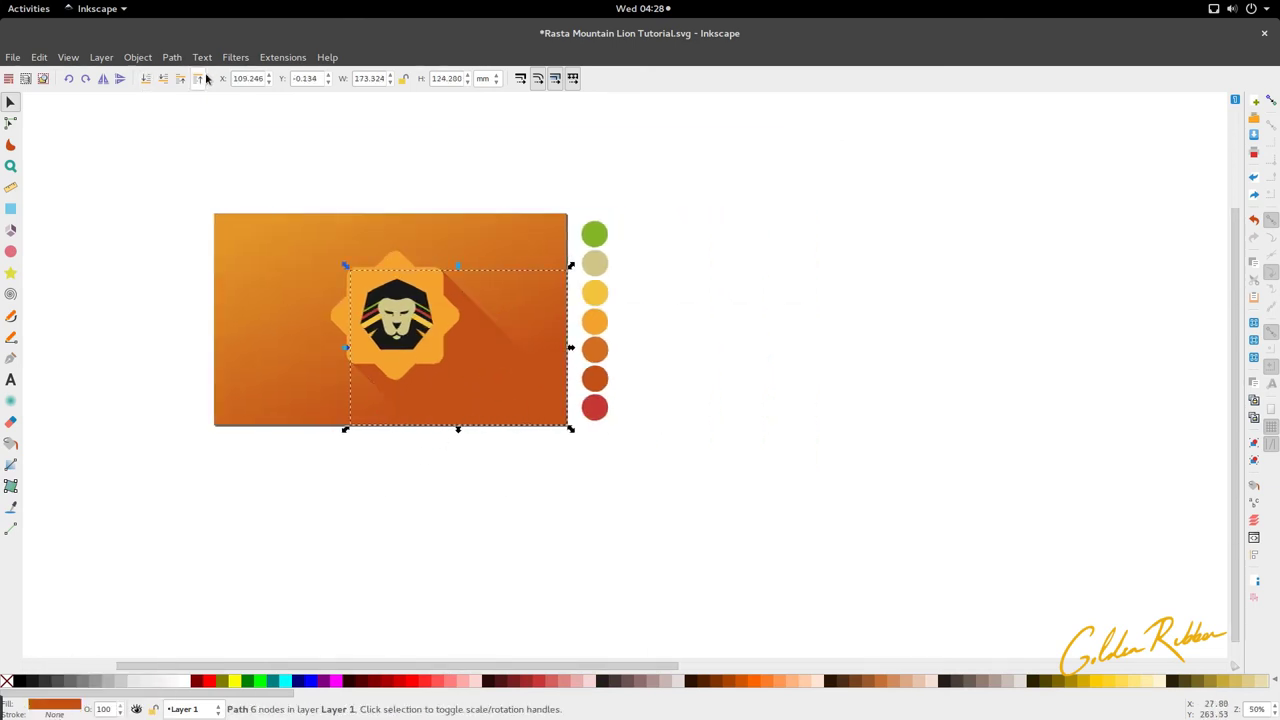
{"action": "left_click", "coordinate": [418, 178]}
{"action": "scroll", "coordinate": [463, 375], "scroll_direction": "up", "scroll_amount": 3}
{"action": "scroll", "coordinate": [466, 371], "scroll_direction": "up", "scroll_amount": 1}
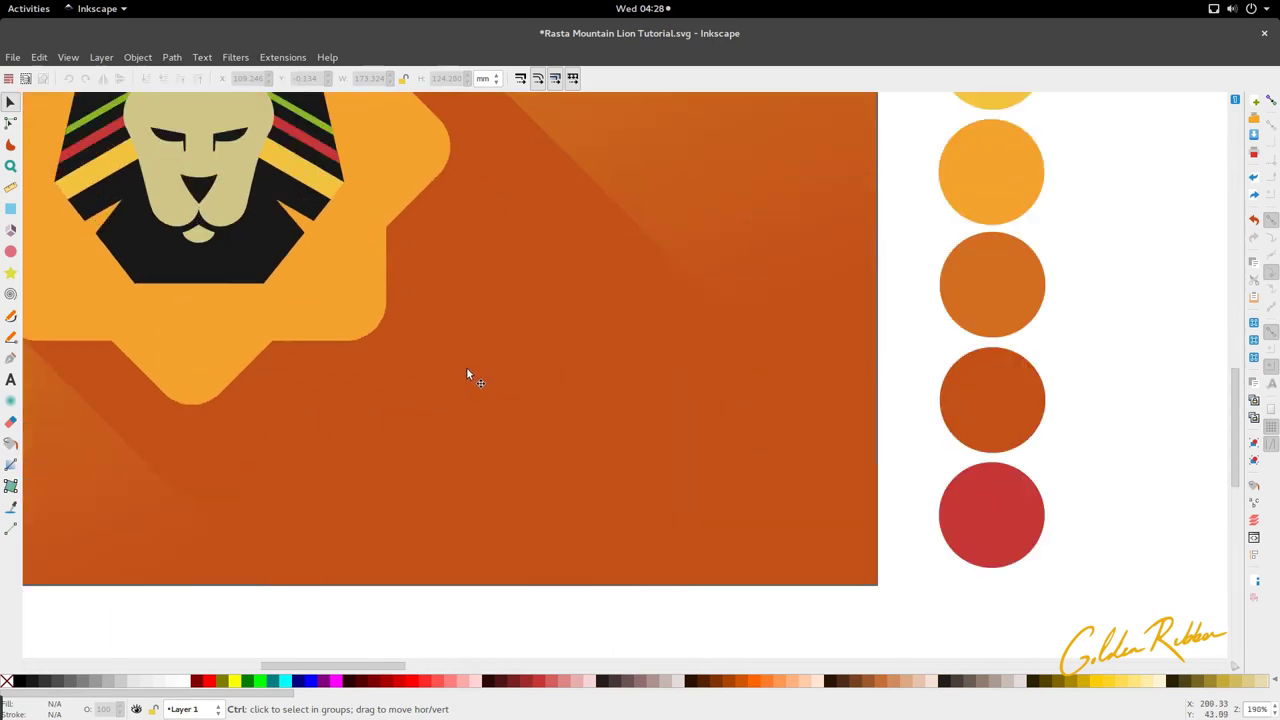
Duplicate the badge's long shadow and raise the copy to the top of the stack
{"action": "double_click", "coordinate": [478, 364]}
{"action": "scroll", "coordinate": [511, 305], "scroll_direction": "left", "scroll_amount": 4}
{"action": "scroll", "coordinate": [512, 305], "scroll_direction": "down", "scroll_amount": 3}
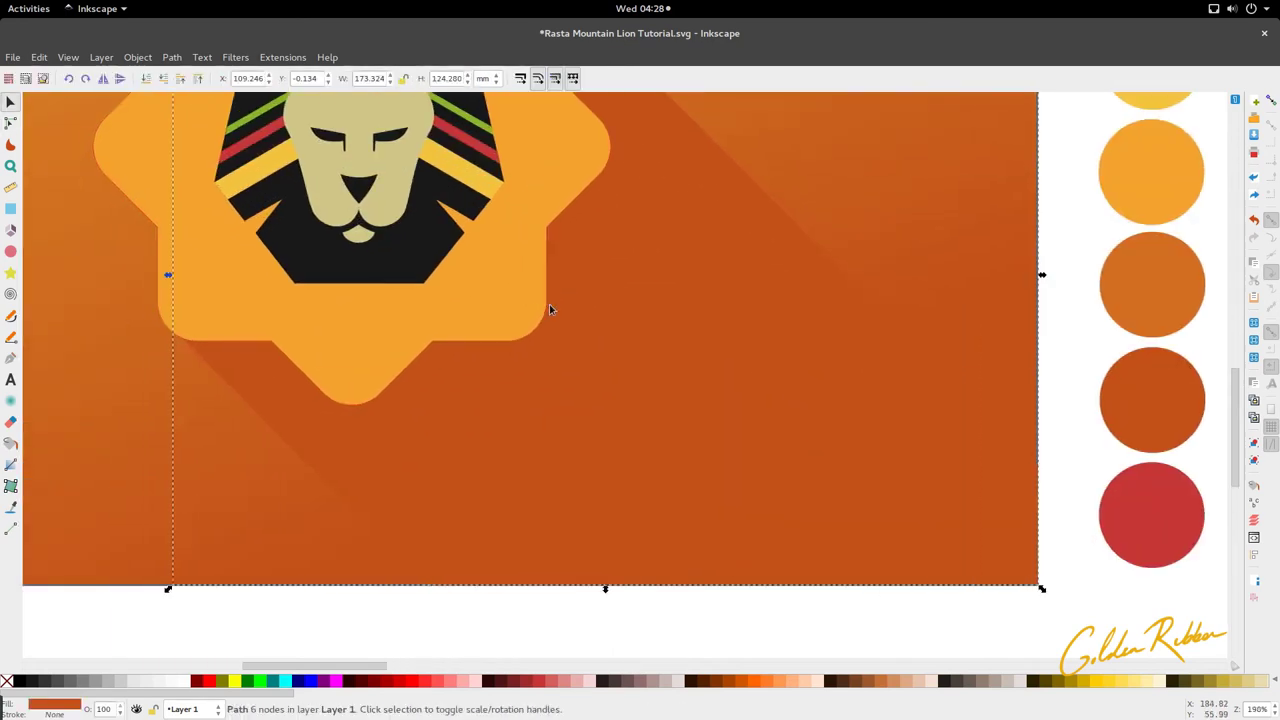
{"action": "scroll", "coordinate": [532, 316], "scroll_direction": "up", "scroll_amount": 2}
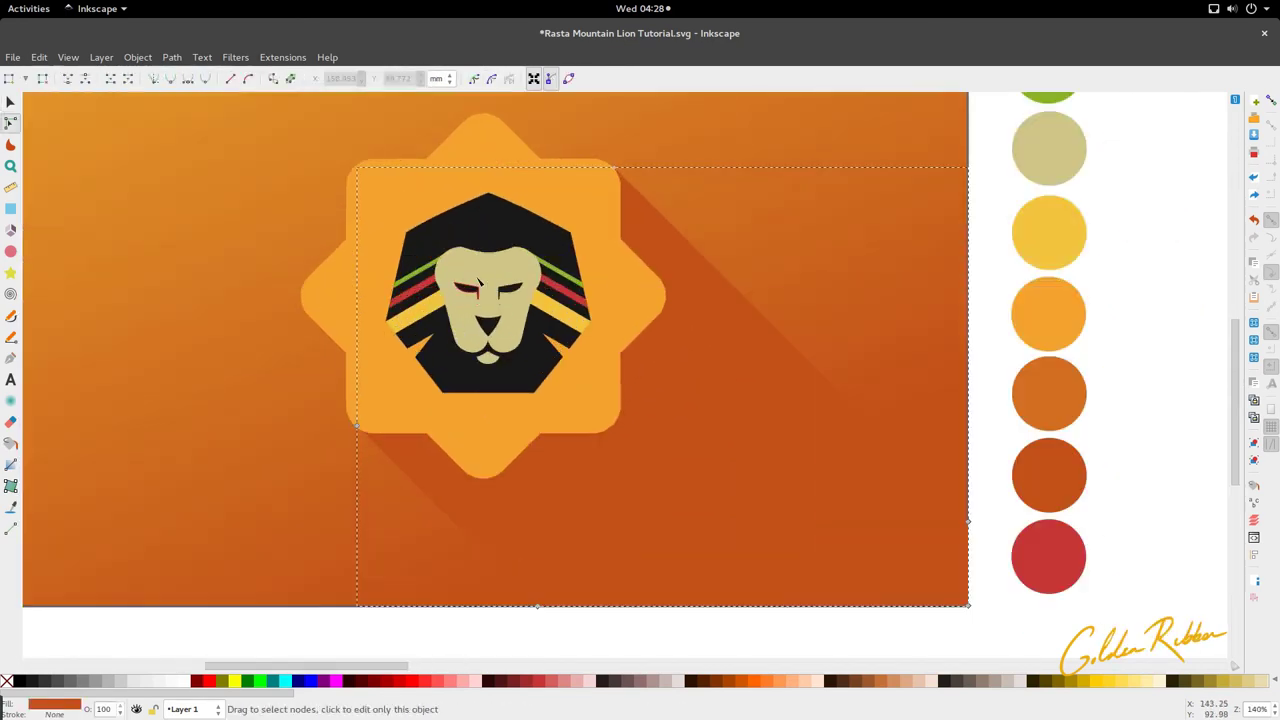
{"action": "scroll", "coordinate": [487, 277], "scroll_direction": "down", "scroll_amount": 2}
{"action": "key", "text": "s"}
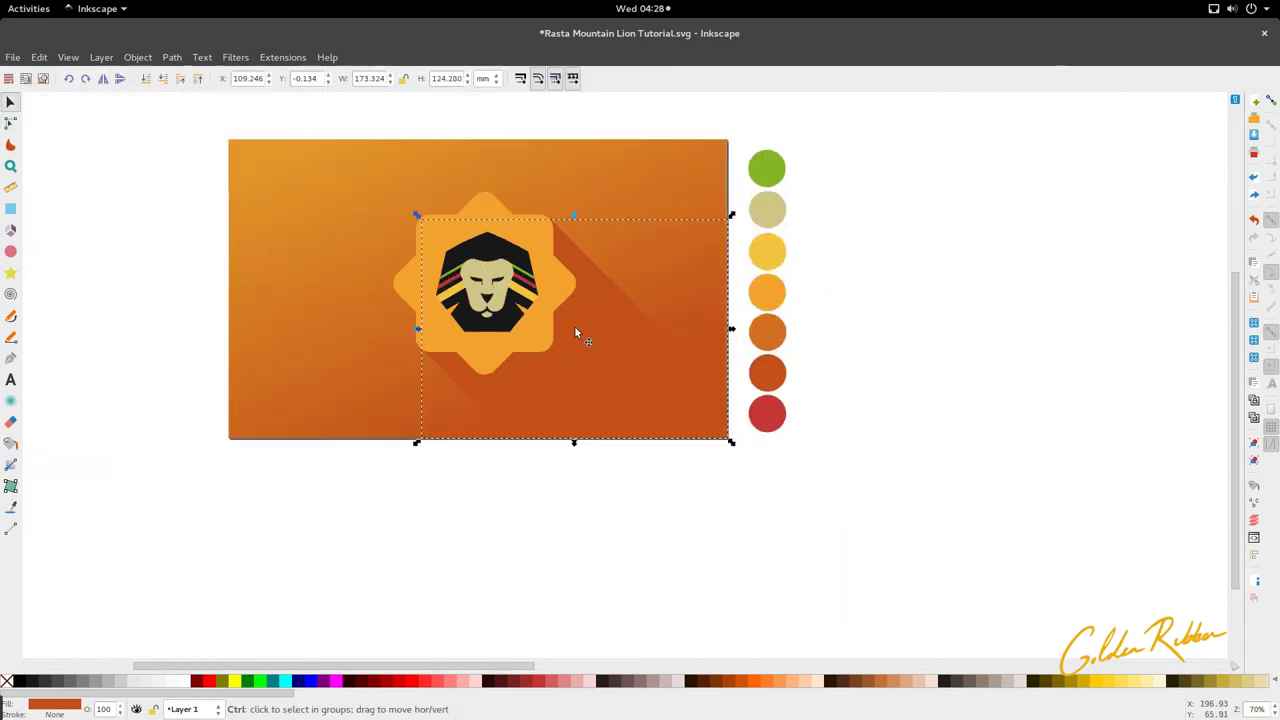
{"action": "key", "text": "Home"}
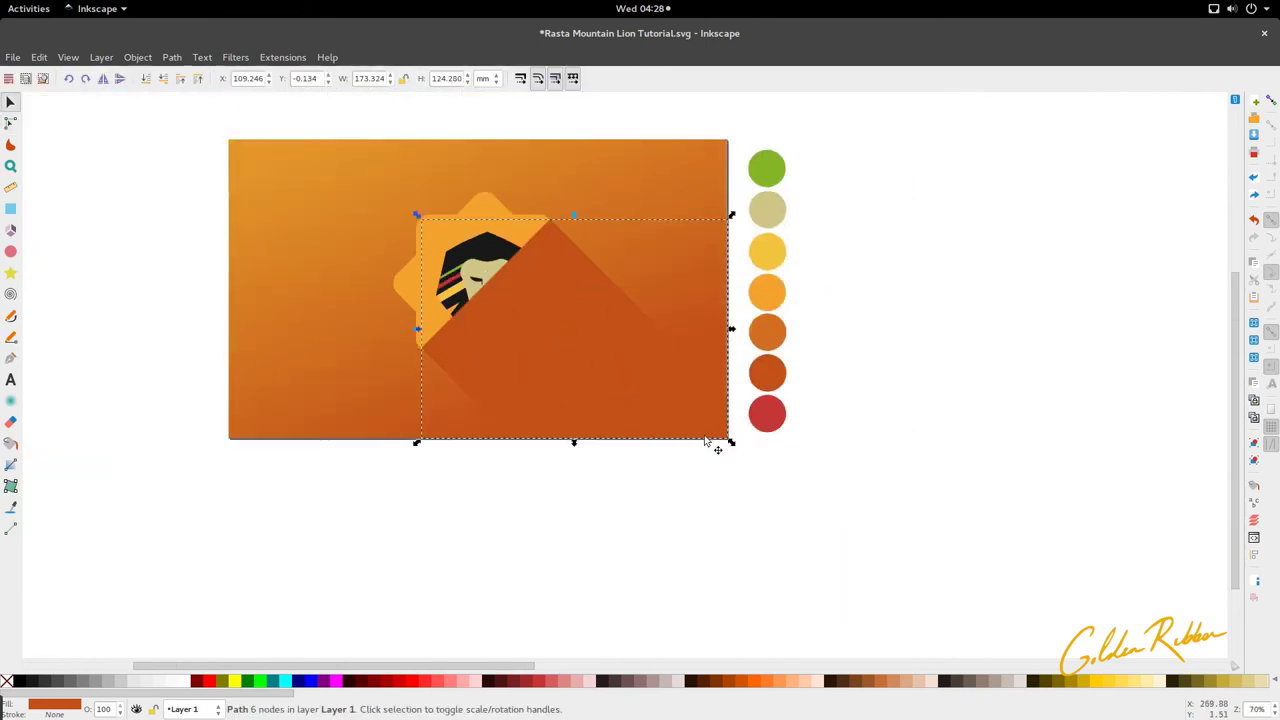
Scale the shadow copy to about 95 by 68 mm and place it so it extends diagonally from the lion's mane
{"action": "left_click_drag", "start_coordinate": [729, 443], "coordinate": [557, 341]}
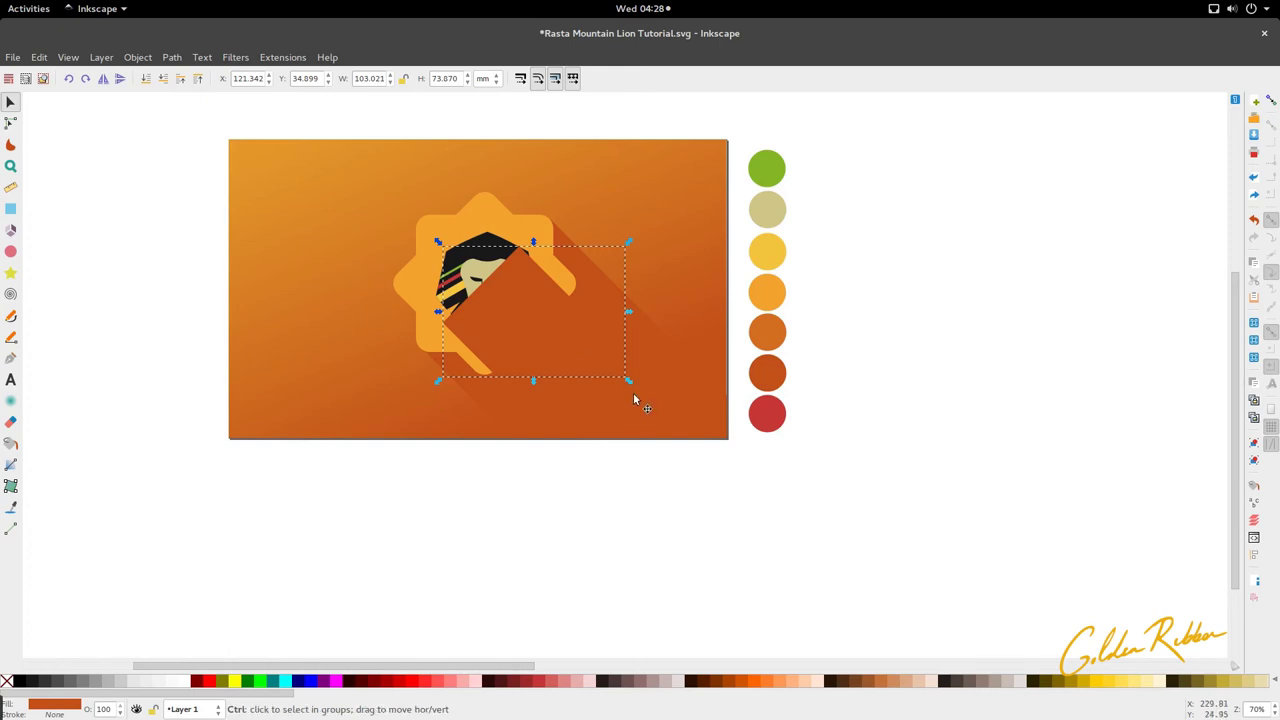
{"action": "left_click_drag", "start_coordinate": [630, 383], "coordinate": [622, 379]}
{"action": "scroll", "coordinate": [543, 299], "scroll_direction": "up", "scroll_amount": 1}
{"action": "scroll", "coordinate": [541, 301], "scroll_direction": "up", "scroll_amount": 1}
{"action": "left_click_drag", "start_coordinate": [527, 312], "coordinate": [541, 316]}
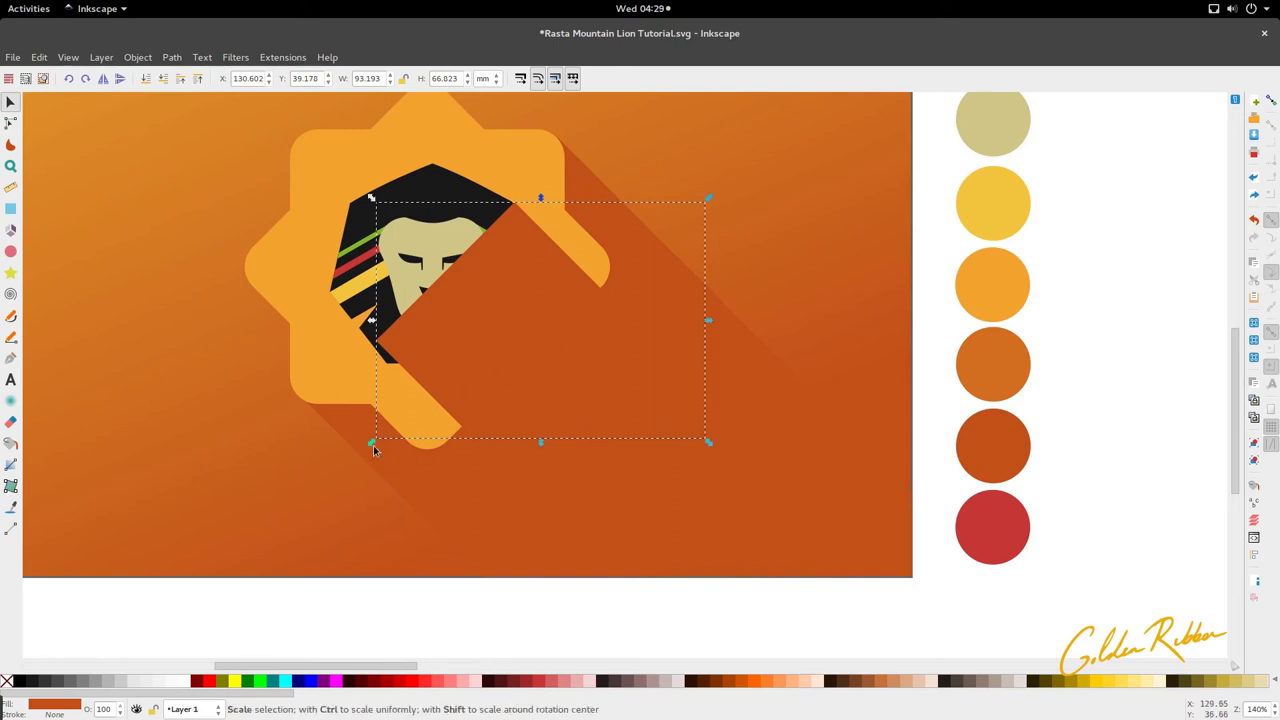
{"action": "left_click_drag", "start_coordinate": [371, 441], "coordinate": [355, 453]}
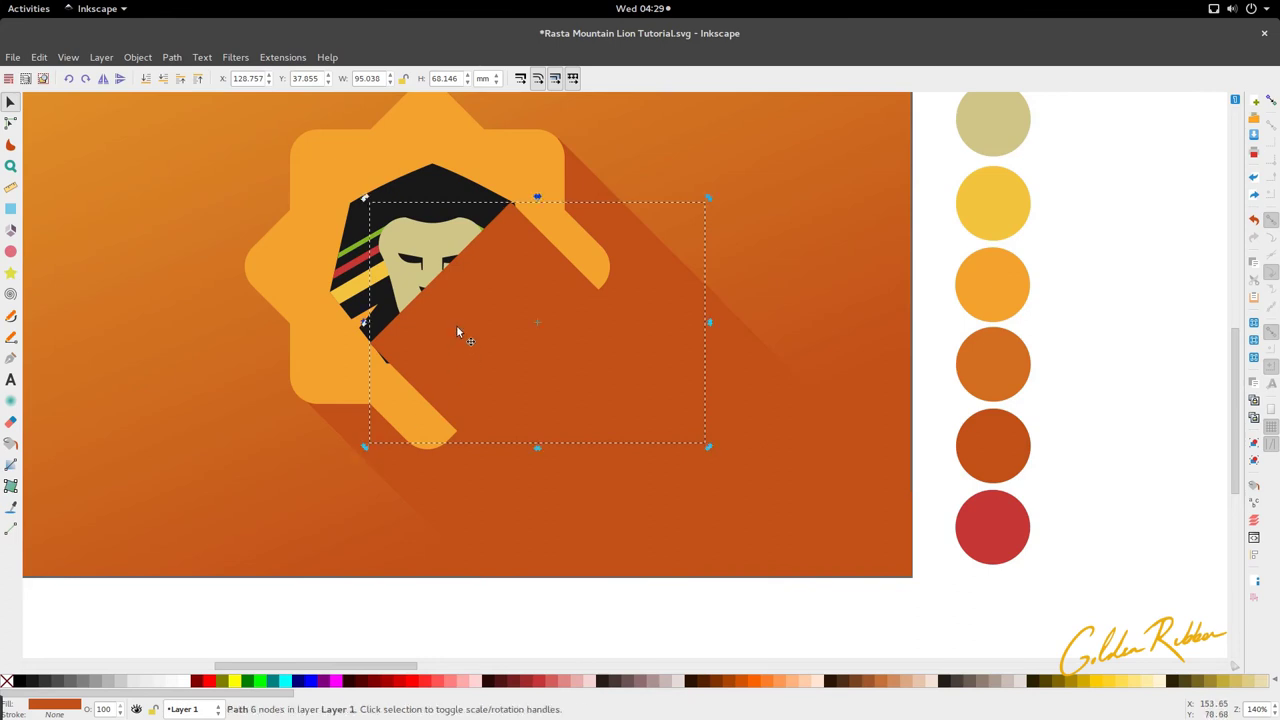
Lower the smaller shadow in the stacking order so it lies behind the whole lion head but in front of the badge
{"action": "left_click", "coordinate": [169, 80]}
{"action": "left_click", "coordinate": [169, 80]}
{"action": "left_click", "coordinate": [169, 80]}
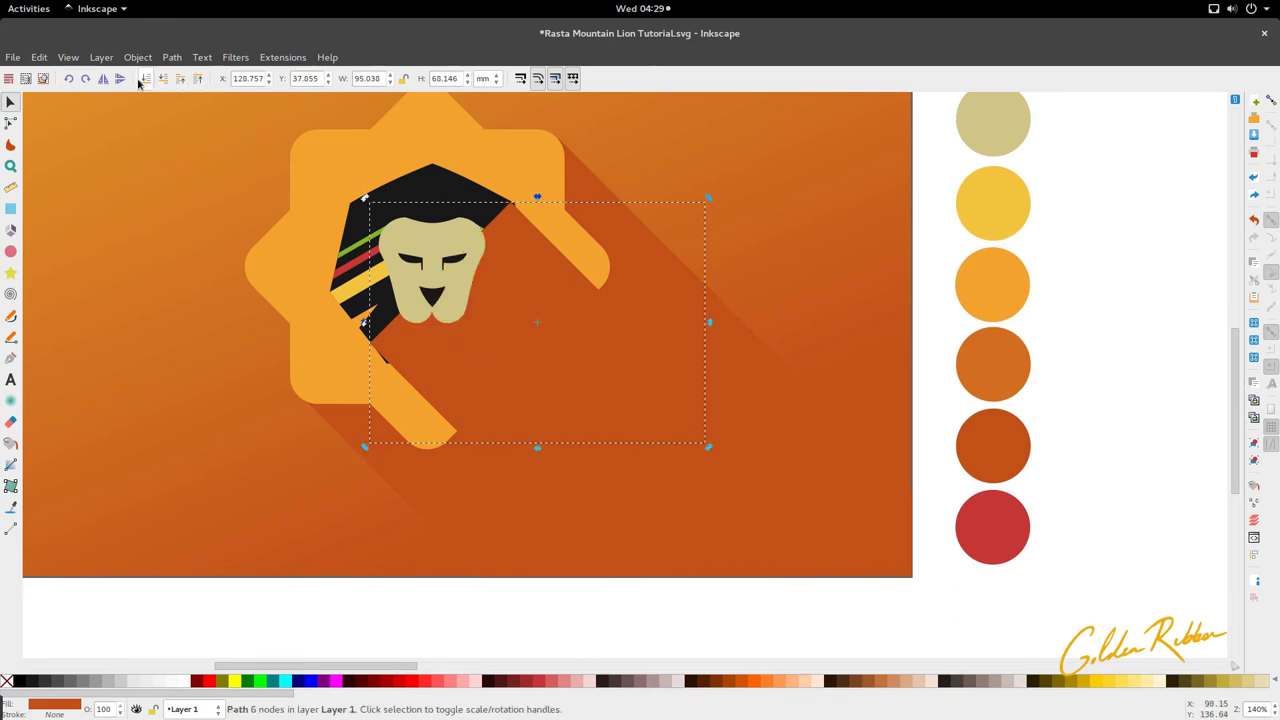
{"action": "left_click", "coordinate": [146, 79]}
{"action": "left_click", "coordinate": [180, 80]}
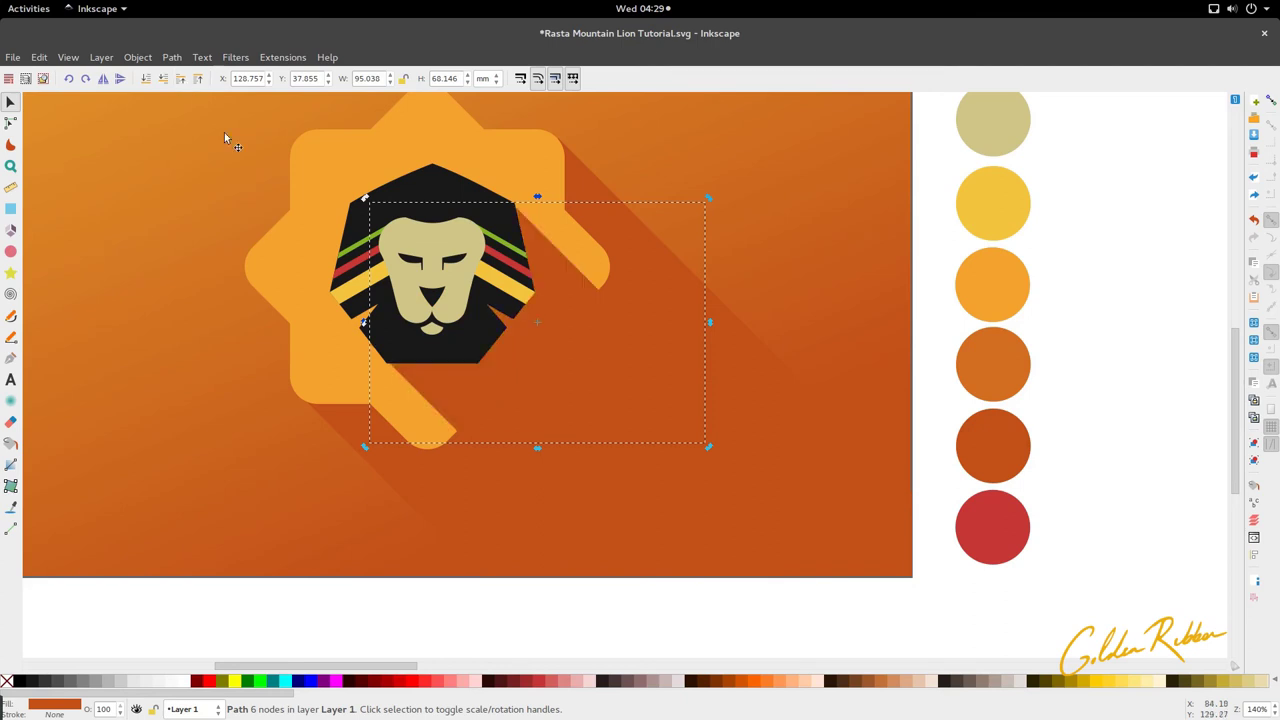
Enlarge the smaller shadow to about 97 by 69.5 mm and nudge it to meet the mane's lower-left corner
{"action": "left_click_drag", "start_coordinate": [487, 389], "coordinate": [490, 391]}
{"action": "left_click_drag", "start_coordinate": [708, 448], "coordinate": [711, 449]}
{"action": "scroll", "coordinate": [420, 385], "scroll_direction": "up", "scroll_amount": 3, "text": "ctrl"}
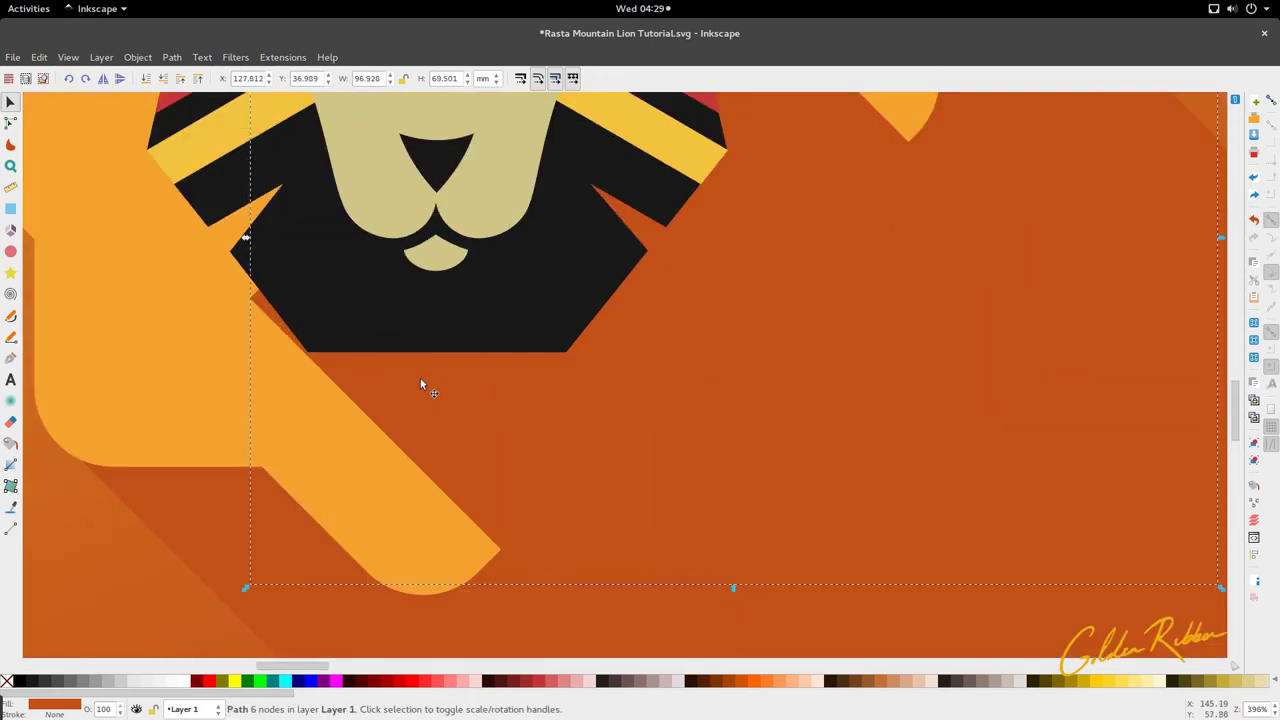
{"action": "key", "text": "n"}
{"action": "key", "text": "s"}
{"action": "left_click_drag", "start_coordinate": [357, 383], "coordinate": [359, 376]}
{"action": "scroll", "coordinate": [379, 343], "scroll_direction": "down", "scroll_amount": 3, "text": "ctrl"}
{"action": "scroll", "coordinate": [362, 349], "scroll_direction": "up", "scroll_amount": 3, "text": "ctrl"}
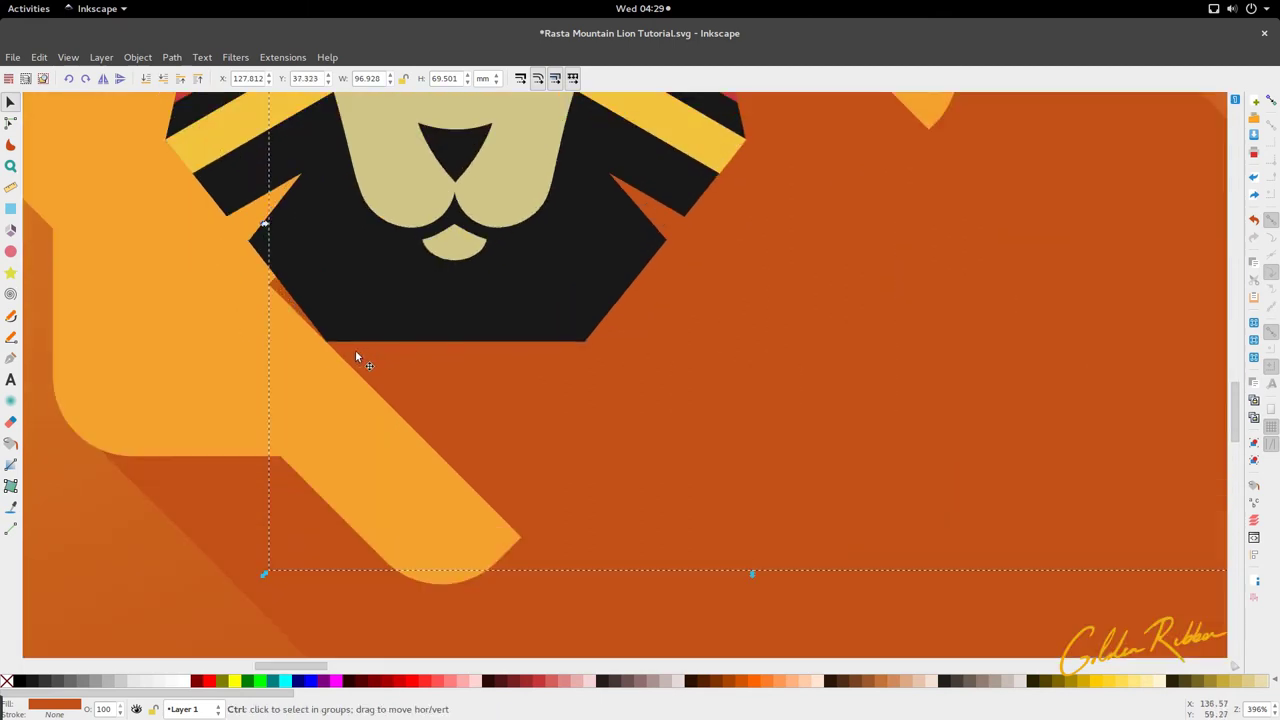
Draw a closed five-sided path around the shadow's corner that sticks out beyond the mane's lower-left edge
{"action": "key", "text": "b"}
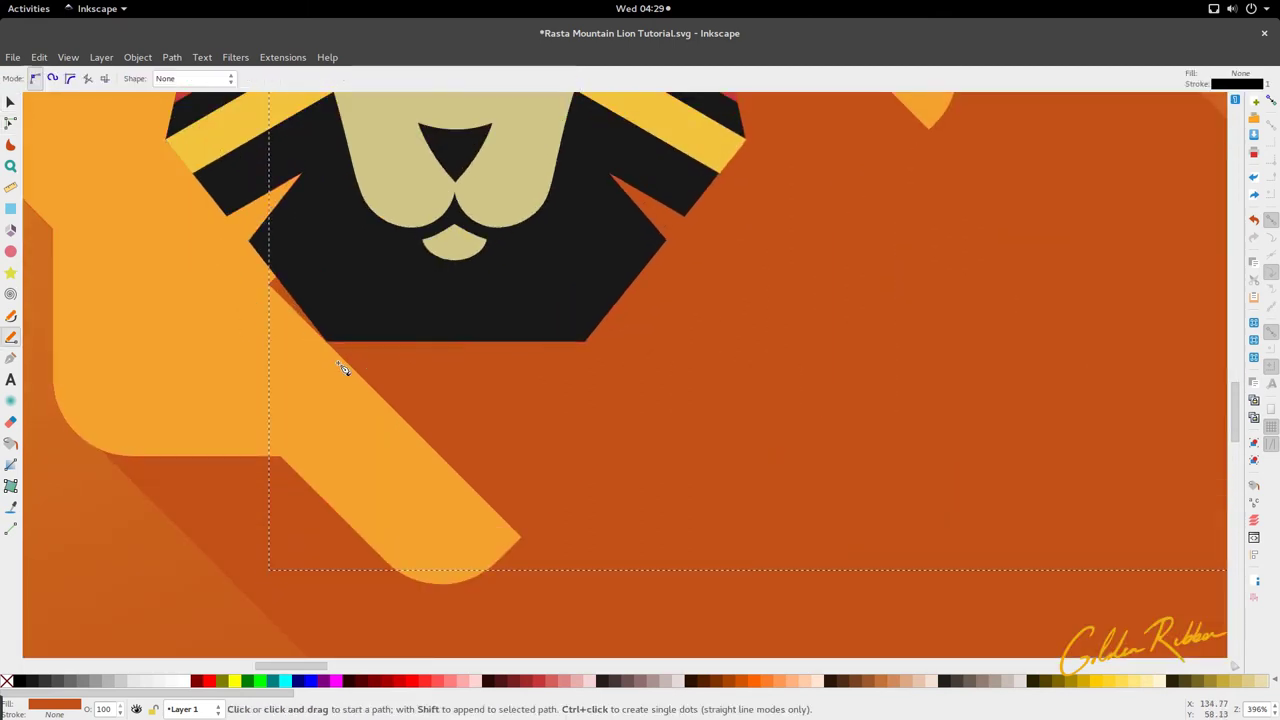
{"action": "left_click", "coordinate": [317, 353]}
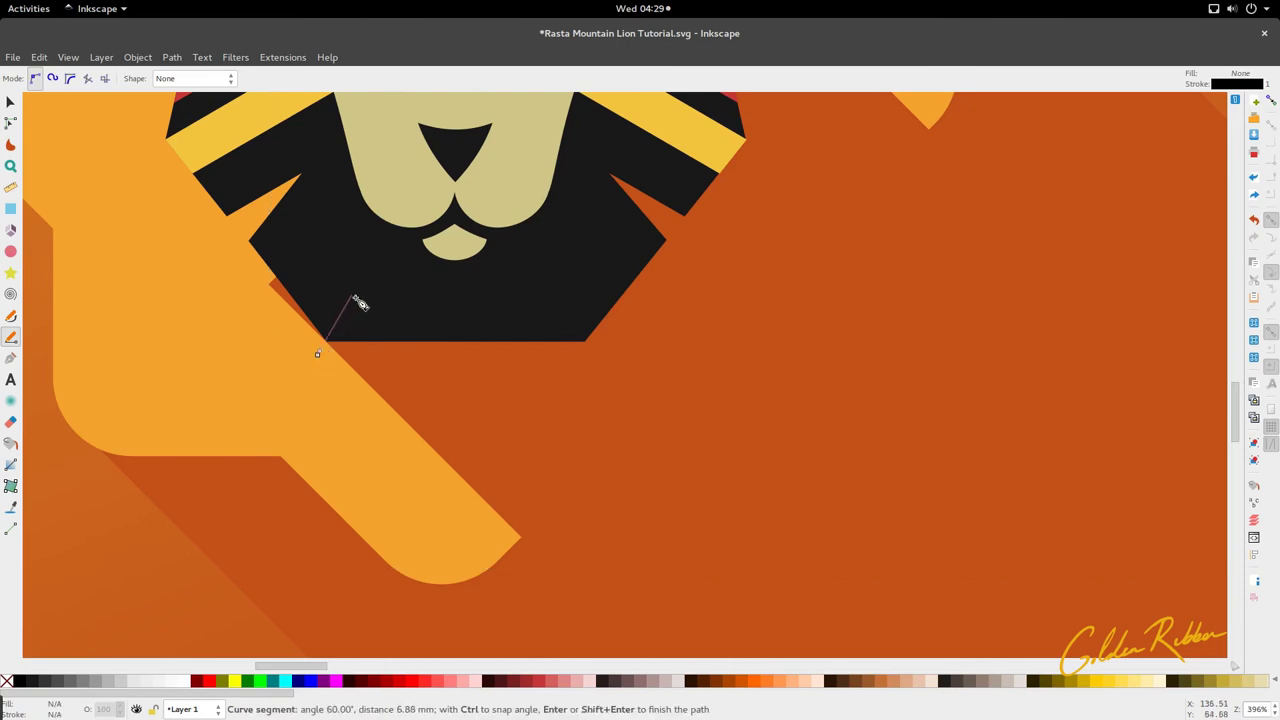
{"action": "left_click", "coordinate": [352, 291]}
{"action": "left_click", "coordinate": [320, 236]}
{"action": "left_click", "coordinate": [175, 246]}
{"action": "left_click", "coordinate": [217, 371]}
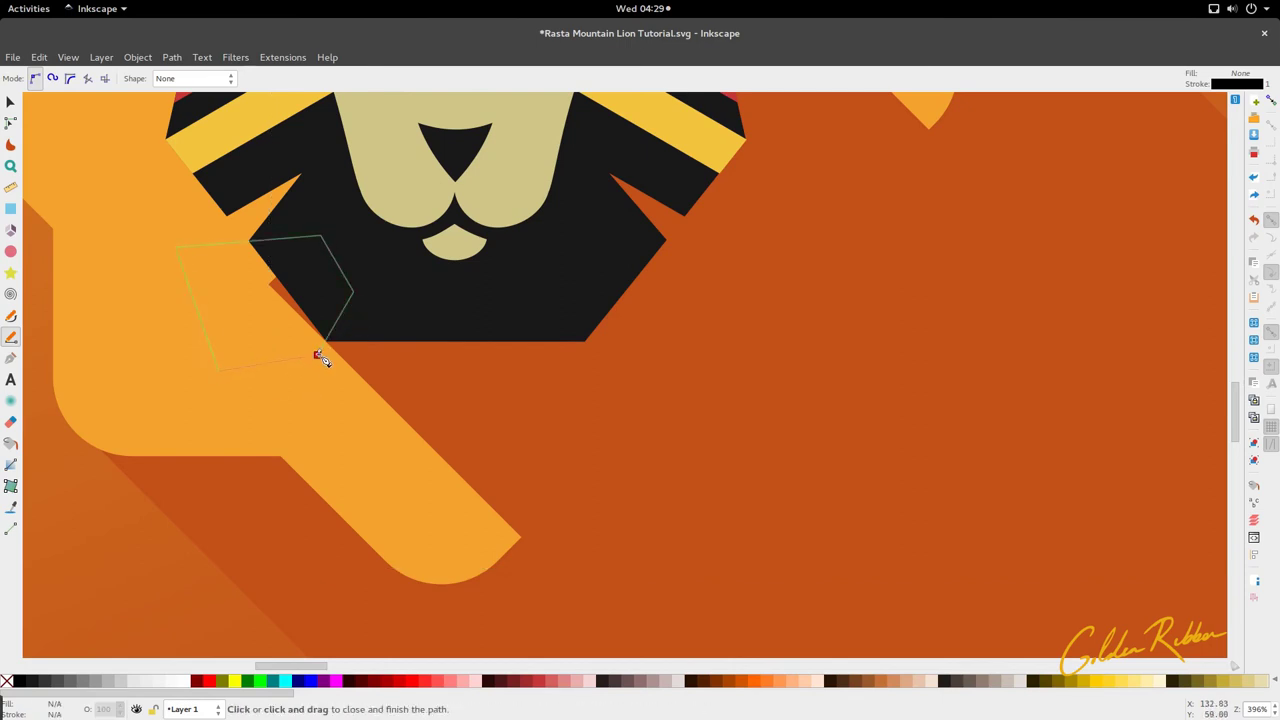
{"action": "left_click", "coordinate": [318, 354]}
Subtract the five-sided path from the mane's shadow with Difference to cut off the protruding corner
{"action": "key", "text": "s"}
{"action": "left_click", "coordinate": [409, 369], "text": "shift"}
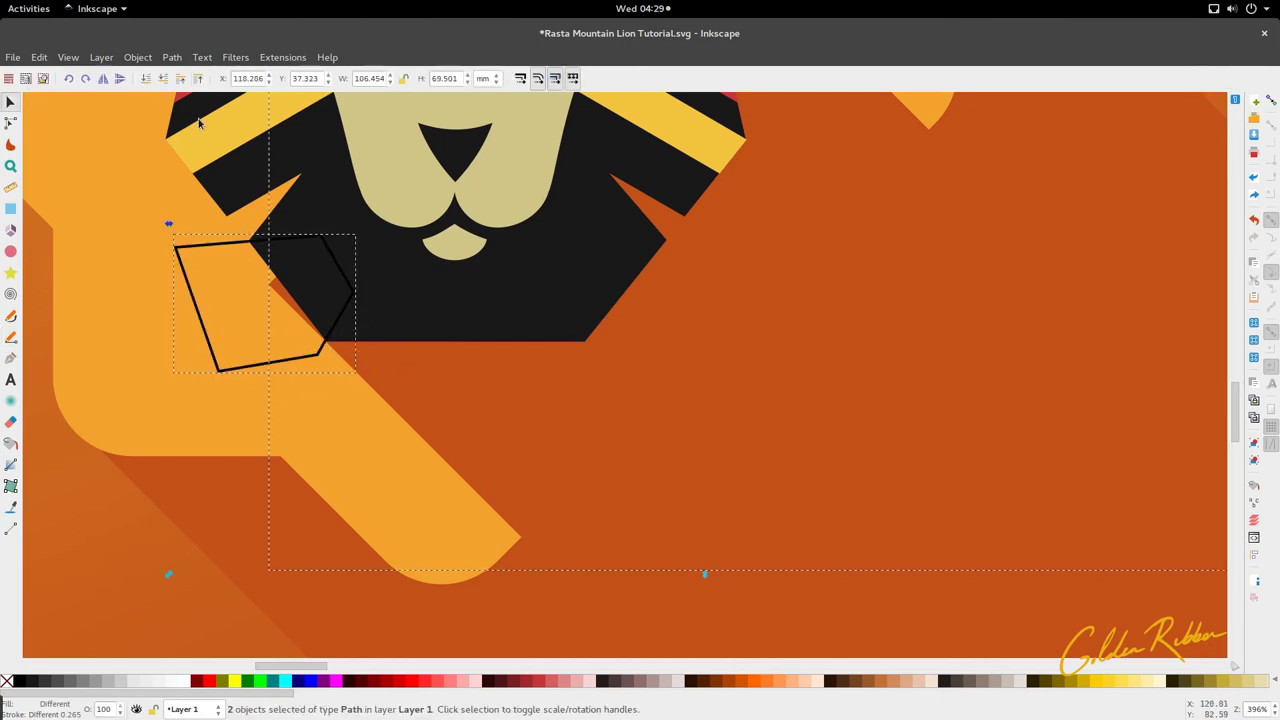
{"action": "left_click", "coordinate": [172, 57]}
{"action": "left_click", "coordinate": [190, 179]}
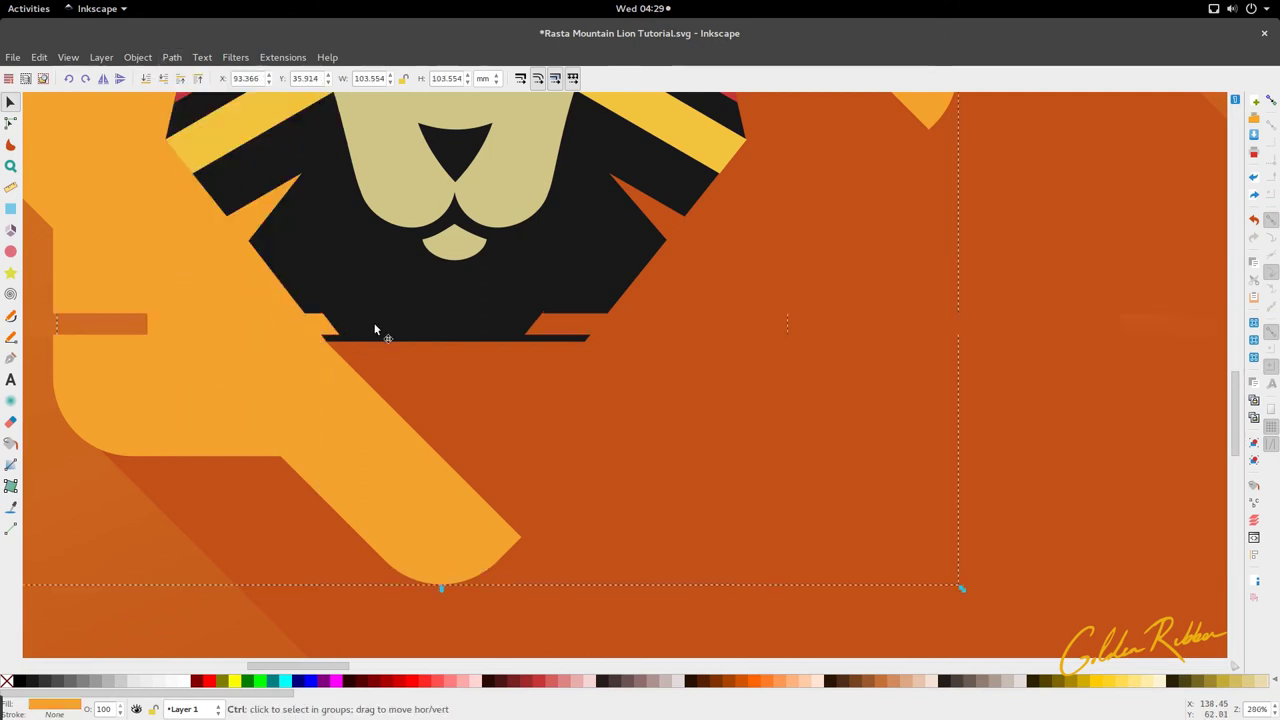
Move the upper corner node of the mane's shadow onto the mane's upper-right corner
{"action": "scroll", "coordinate": [390, 333], "scroll_direction": "down", "scroll_amount": 3}
{"action": "scroll", "coordinate": [460, 310], "scroll_direction": "up", "scroll_amount": 5}
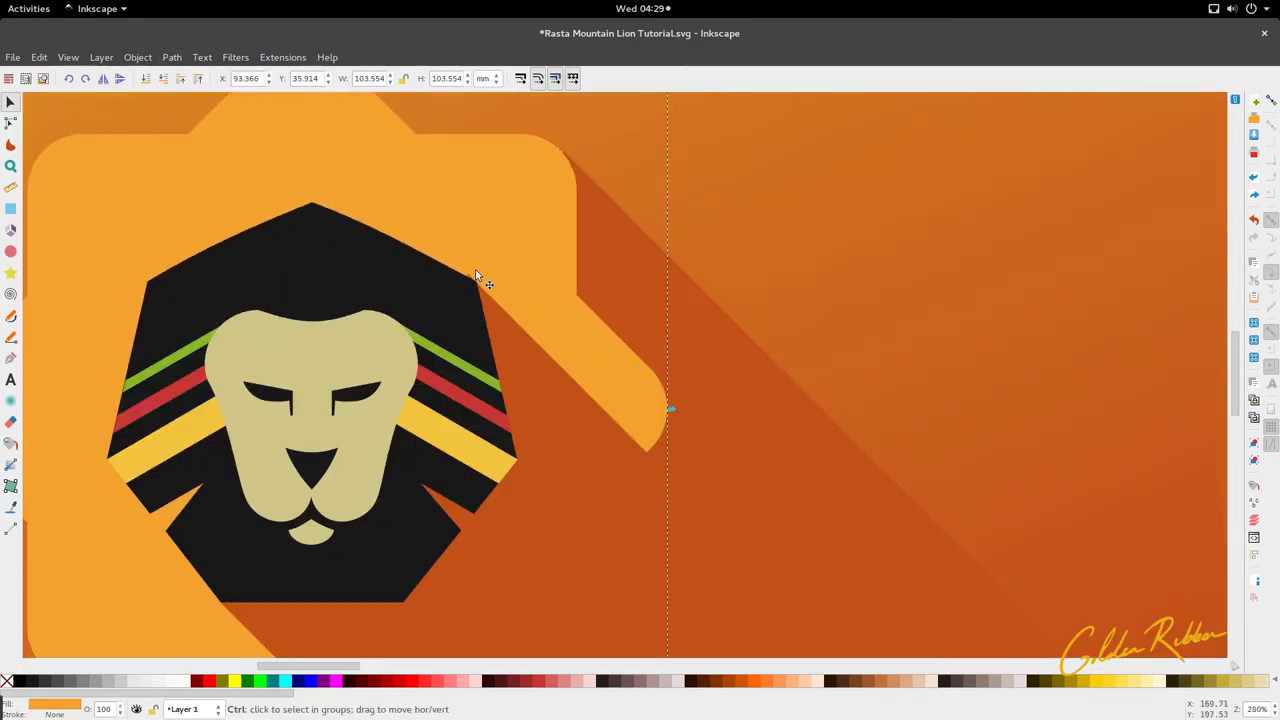
{"action": "key", "text": "n"}
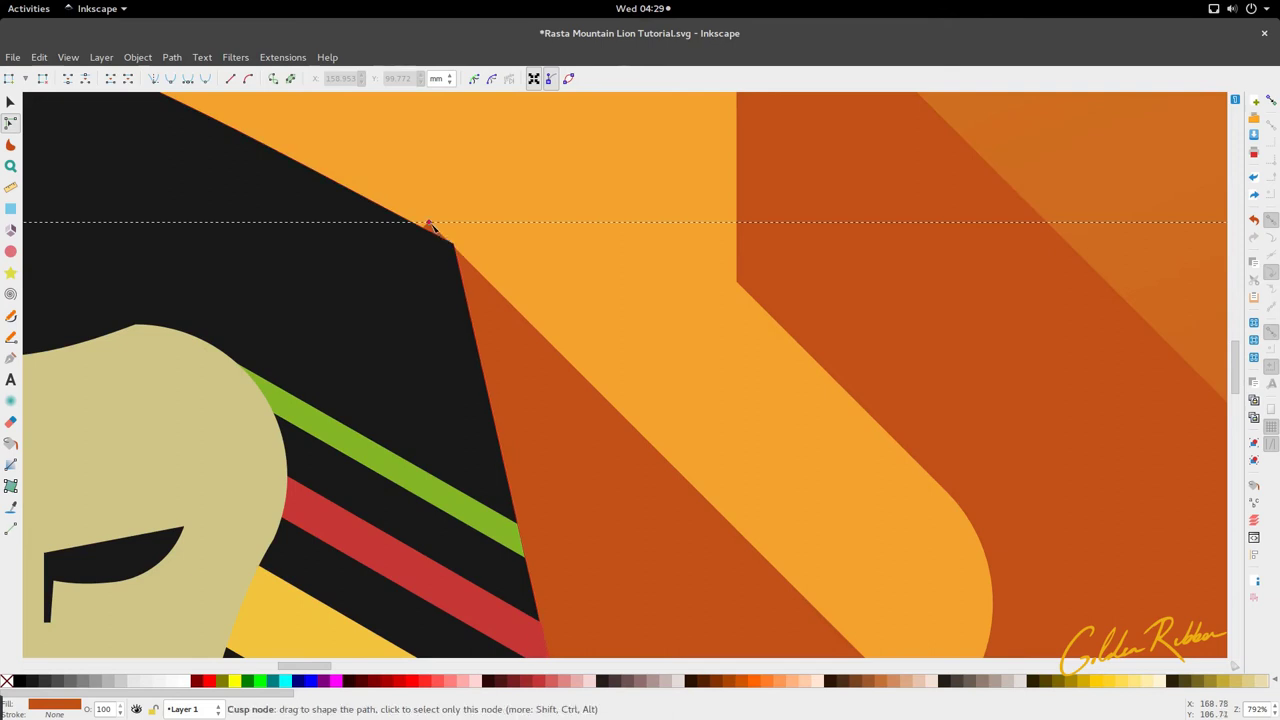
{"action": "left_click_drag", "start_coordinate": [428, 222], "coordinate": [456, 245]}
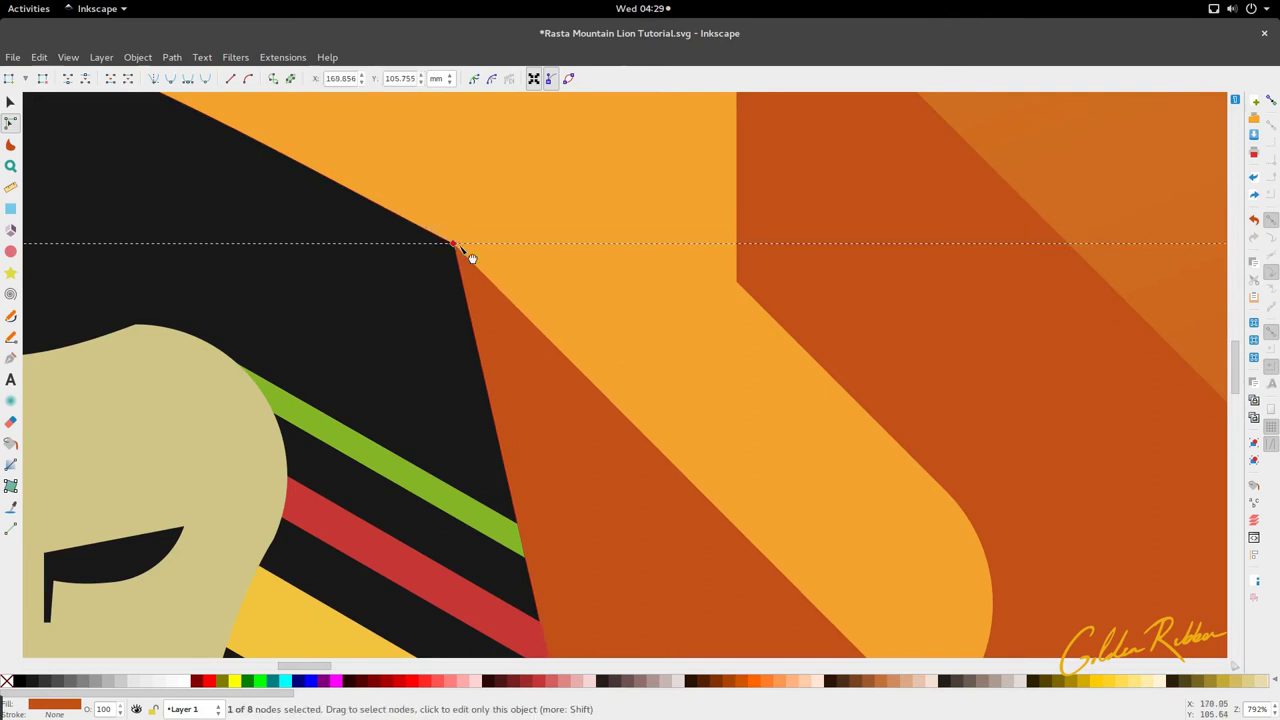
{"action": "key", "text": "s"}
Raise a duplicate of the badge to the top and intersect it with the mane's shadow to confine the shadow to the badge
{"action": "scroll", "coordinate": [491, 233], "scroll_direction": "down", "scroll_amount": 6}
{"action": "left_click", "coordinate": [494, 218]}
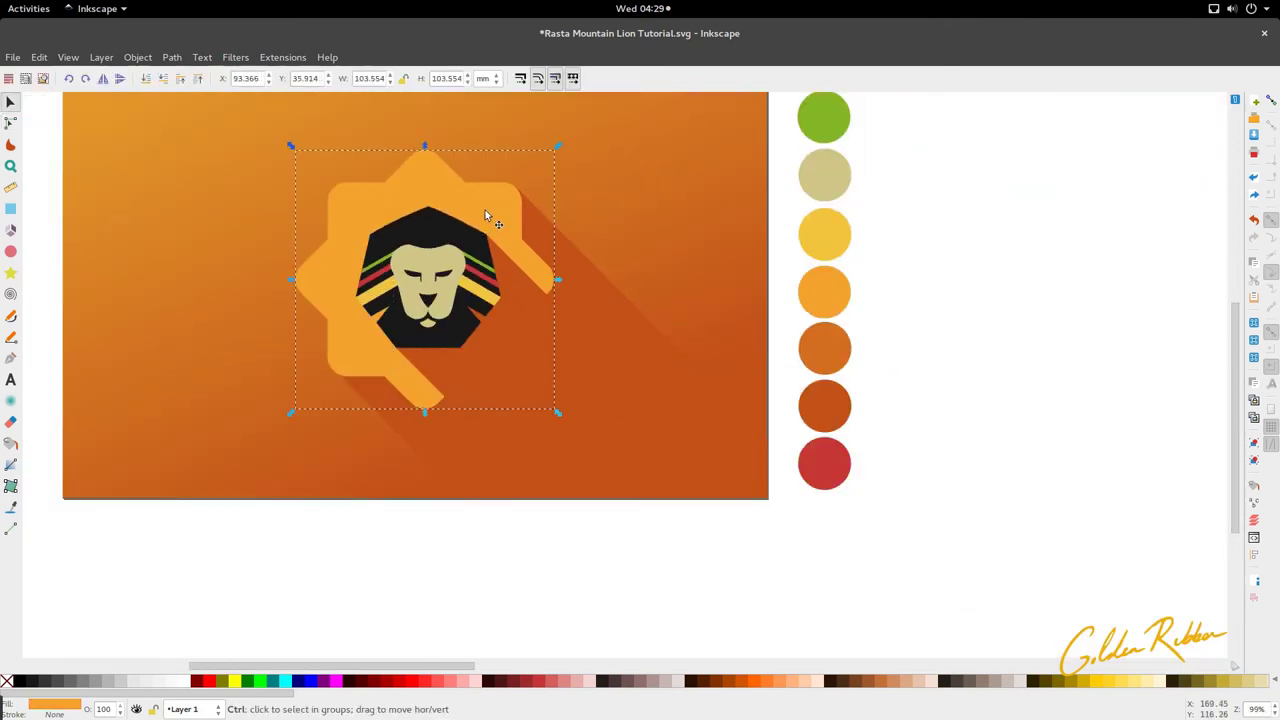
{"action": "key", "text": "Home"}
{"action": "left_click", "coordinate": [536, 358], "text": "alt+shift"}
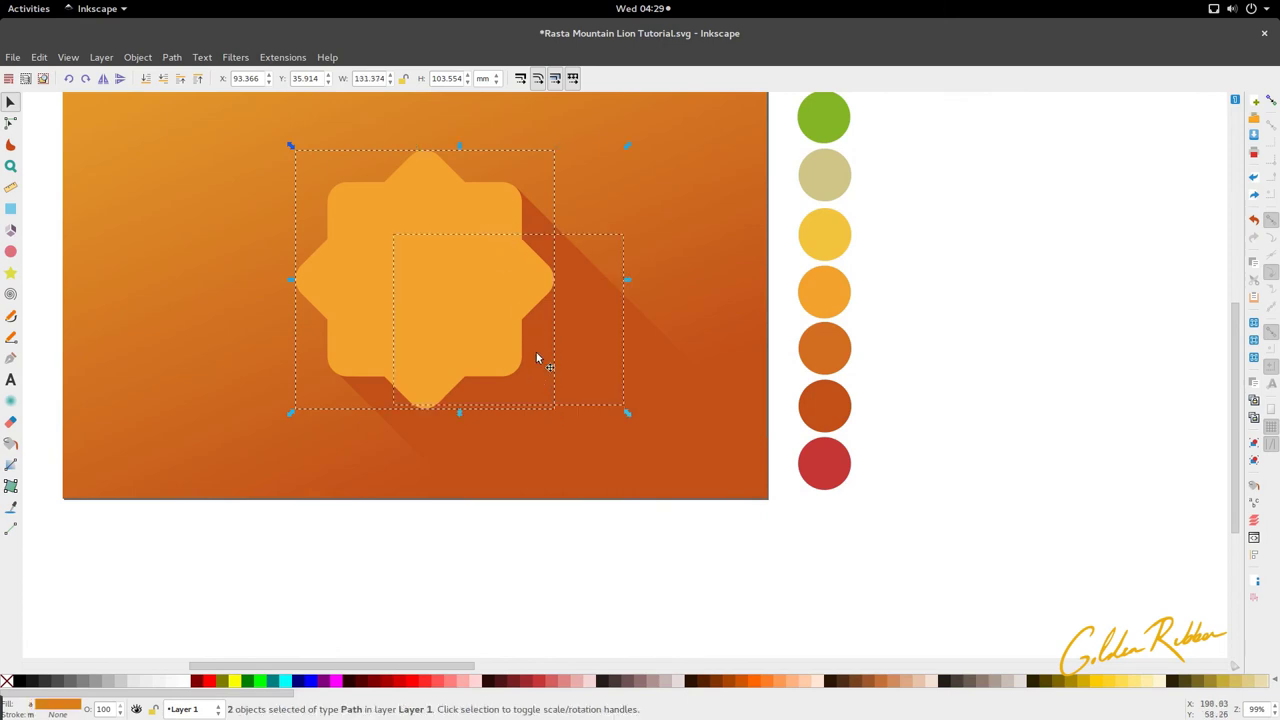
{"action": "left_click", "coordinate": [172, 57]}
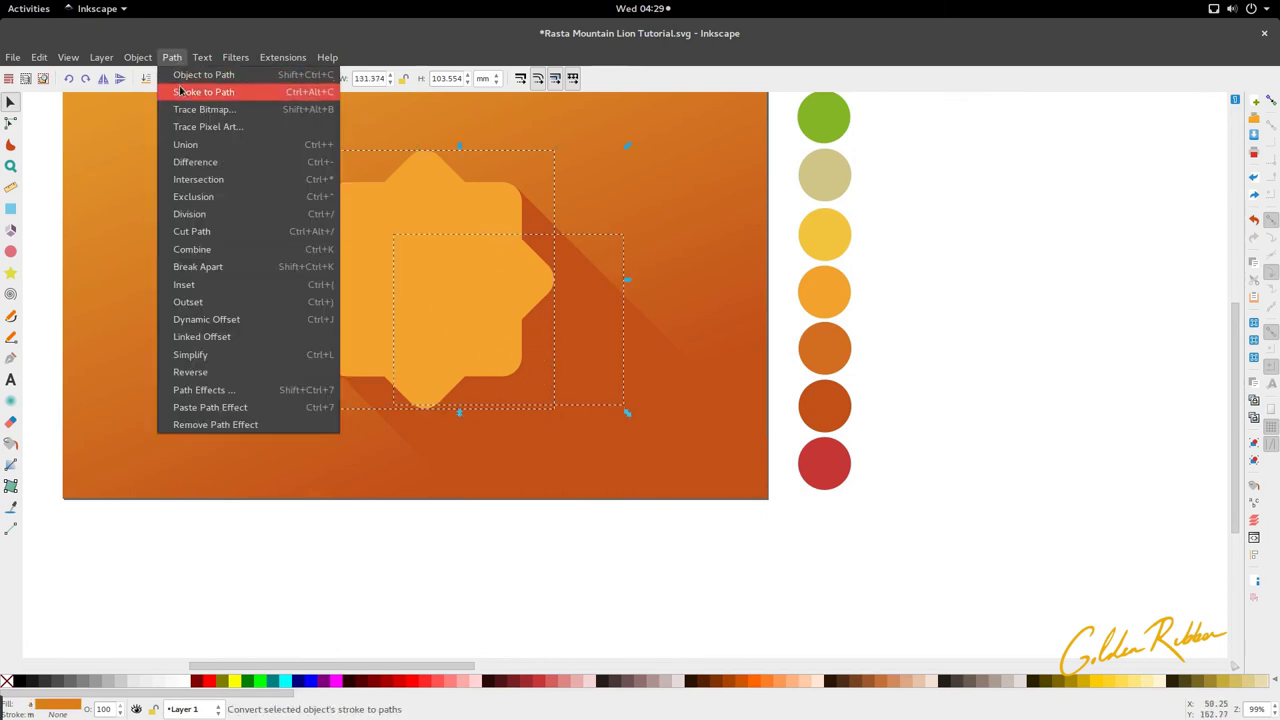
{"action": "left_click", "coordinate": [206, 184]}
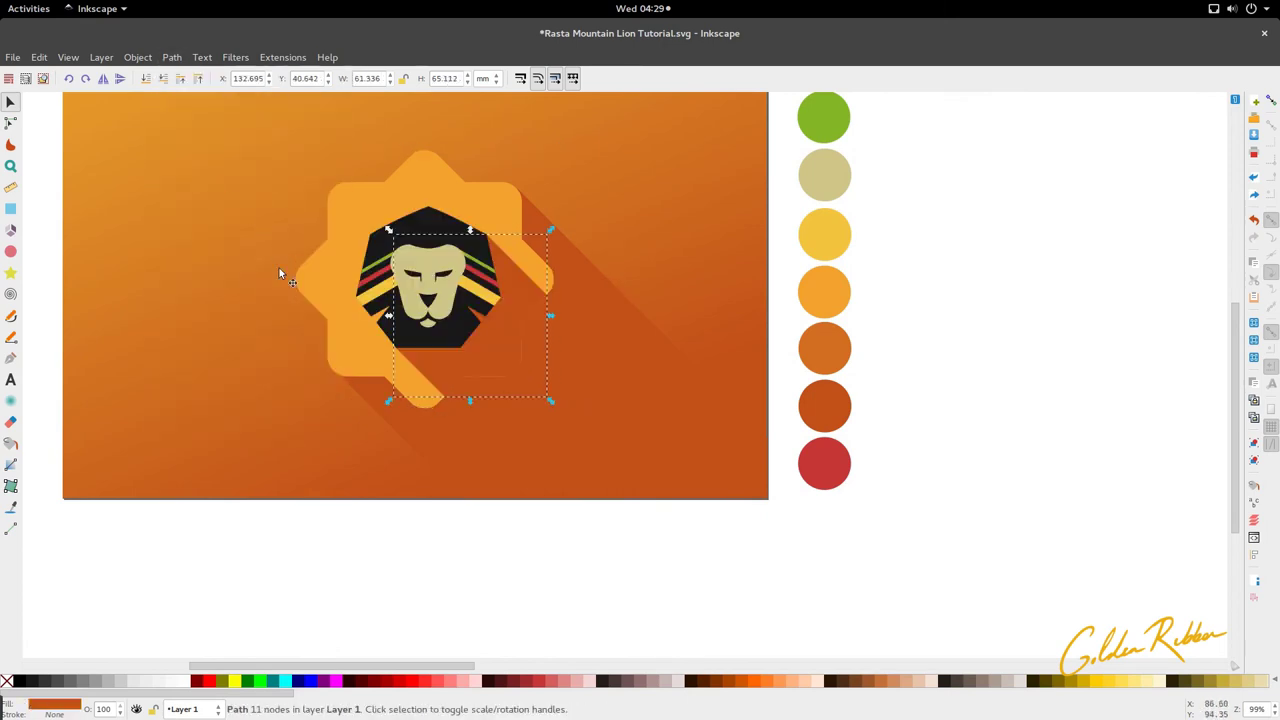
Recolor the trimmed mane shadow with the medium orange #d66f22 sampled from the palette circles
{"action": "left_click", "coordinate": [293, 370]}
{"action": "left_click", "coordinate": [462, 358]}
{"action": "scroll", "coordinate": [483, 330], "scroll_direction": "down", "scroll_amount": 2}
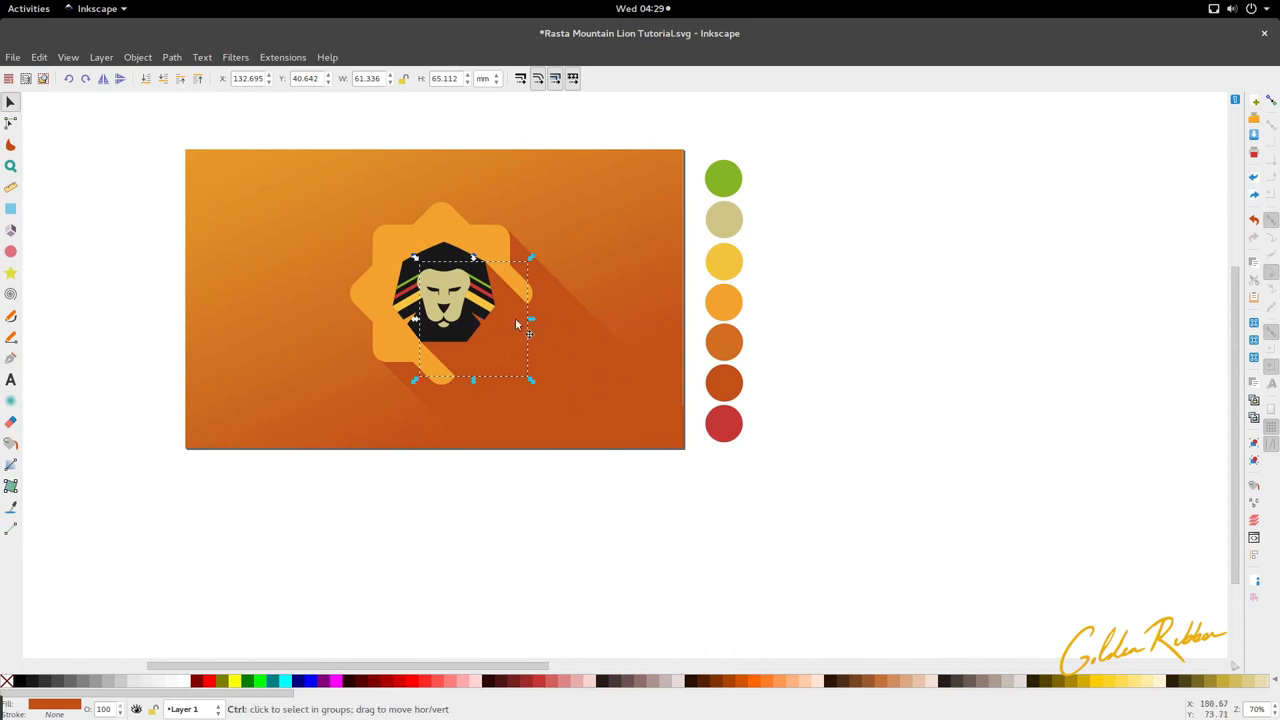
{"action": "scroll", "coordinate": [694, 322], "scroll_direction": "up", "scroll_amount": 1}
{"action": "key", "text": "d"}
{"action": "left_click", "coordinate": [750, 312]}
{"action": "left_click", "coordinate": [743, 348]}
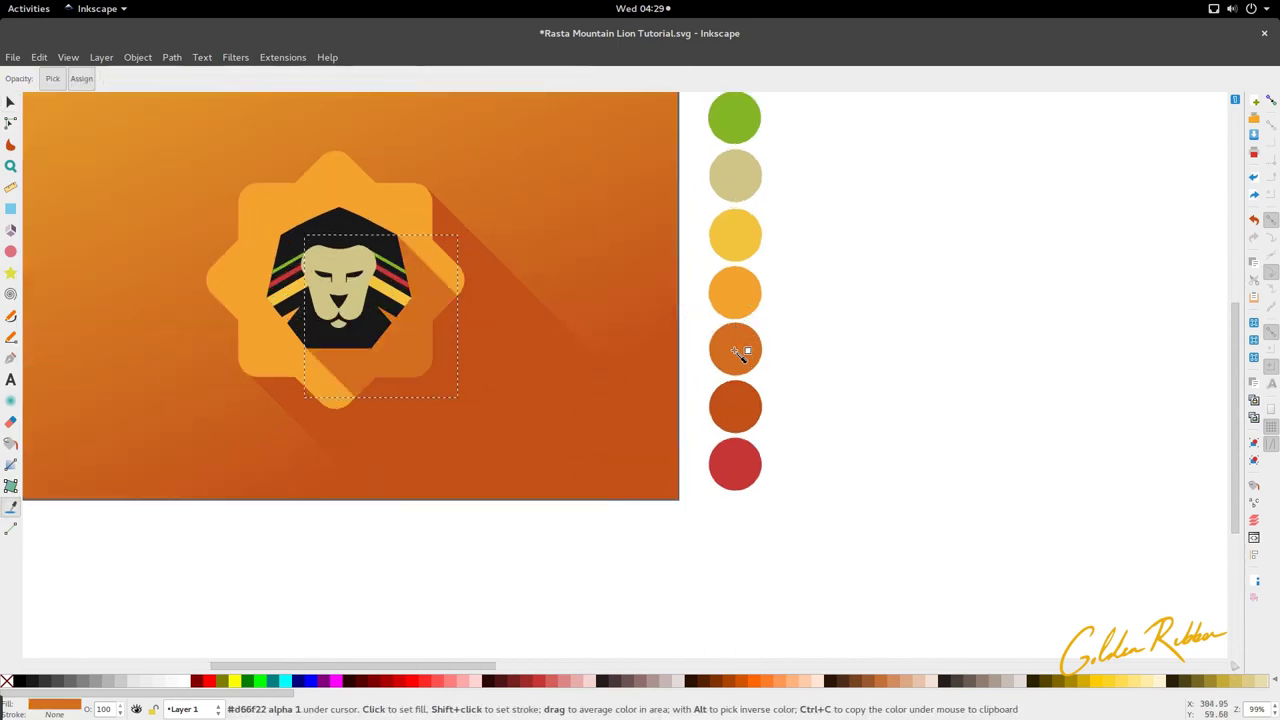
{"action": "key", "text": "s"}
Clear the selection and save the document
{"action": "left_click", "coordinate": [437, 340]}
{"action": "scroll", "coordinate": [483, 307], "scroll_direction": "down", "scroll_amount": 2}
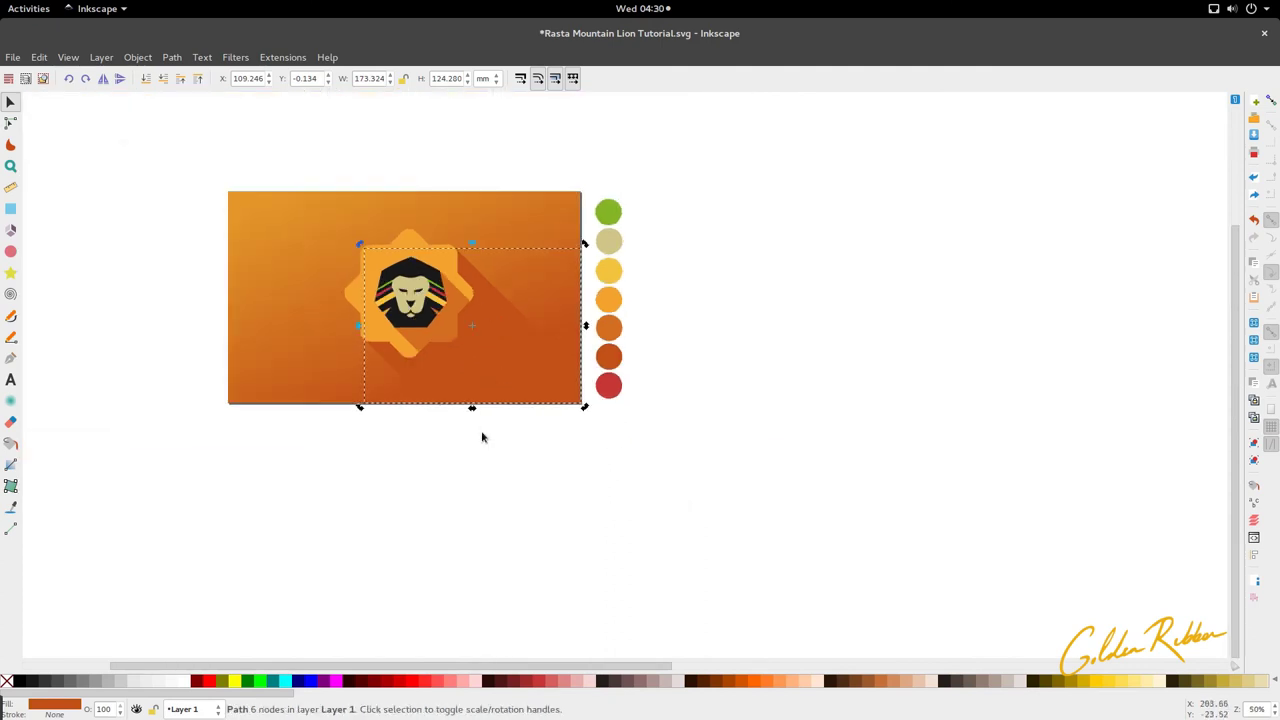
{"action": "key", "text": "Escape"}
{"action": "scroll", "coordinate": [481, 425], "scroll_direction": "up", "scroll_amount": 1}
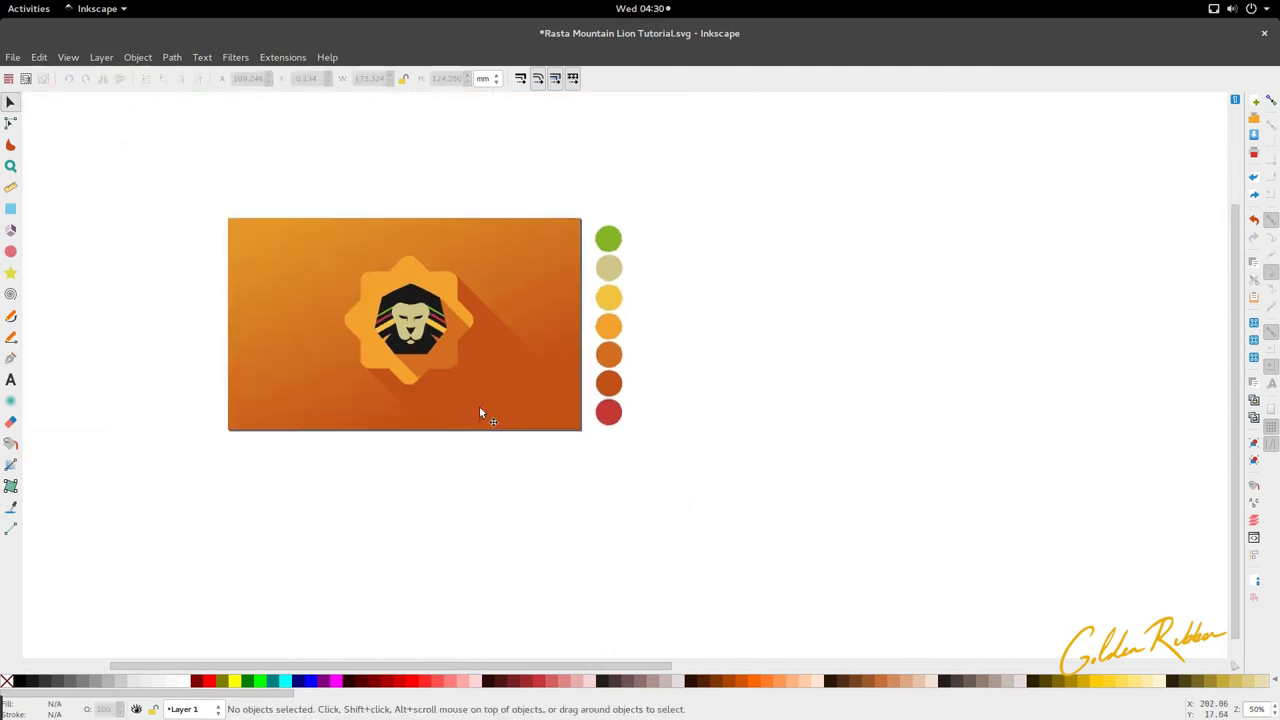
{"action": "scroll", "coordinate": [476, 384], "scroll_direction": "left", "scroll_amount": 2, "text": "shift"}
{"action": "scroll", "coordinate": [480, 380], "scroll_direction": "up", "scroll_amount": 3, "text": "ctrl"}
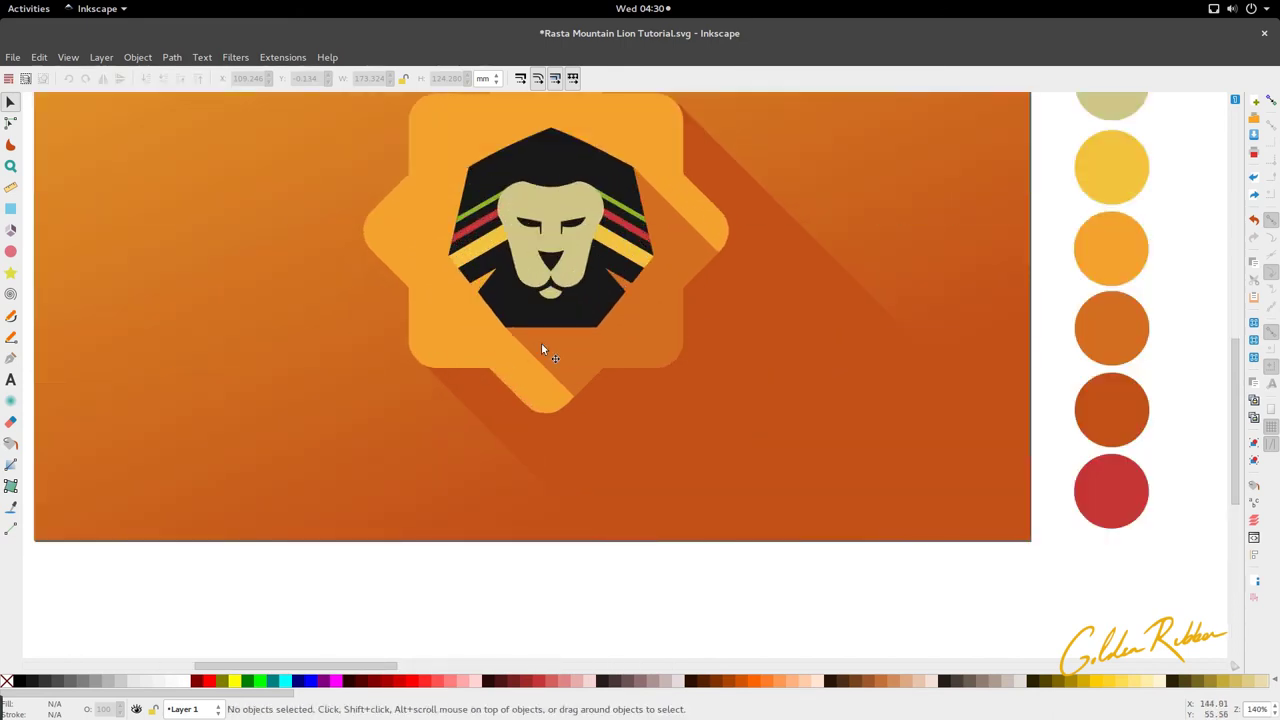
{"action": "scroll", "coordinate": [510, 245], "scroll_direction": "up", "scroll_amount": 1, "text": "ctrl"}
{"action": "key", "text": "ctrl+s"}
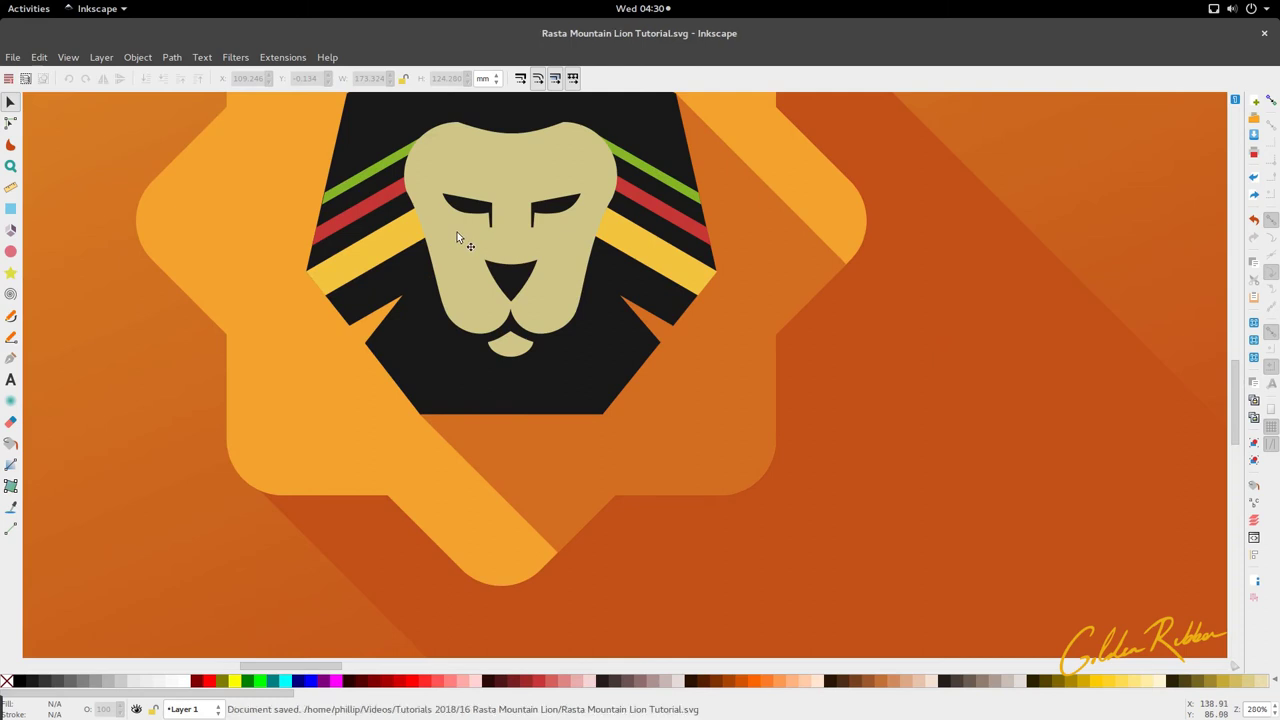
Draw a closed four-sided path from the left eye's lower edge diagonally down at -45°, straight up and back across the eye's inner corner
{"action": "key", "text": "p"}
{"action": "scroll", "coordinate": [467, 222], "scroll_direction": "up", "scroll_amount": 5, "text": "ctrl"}
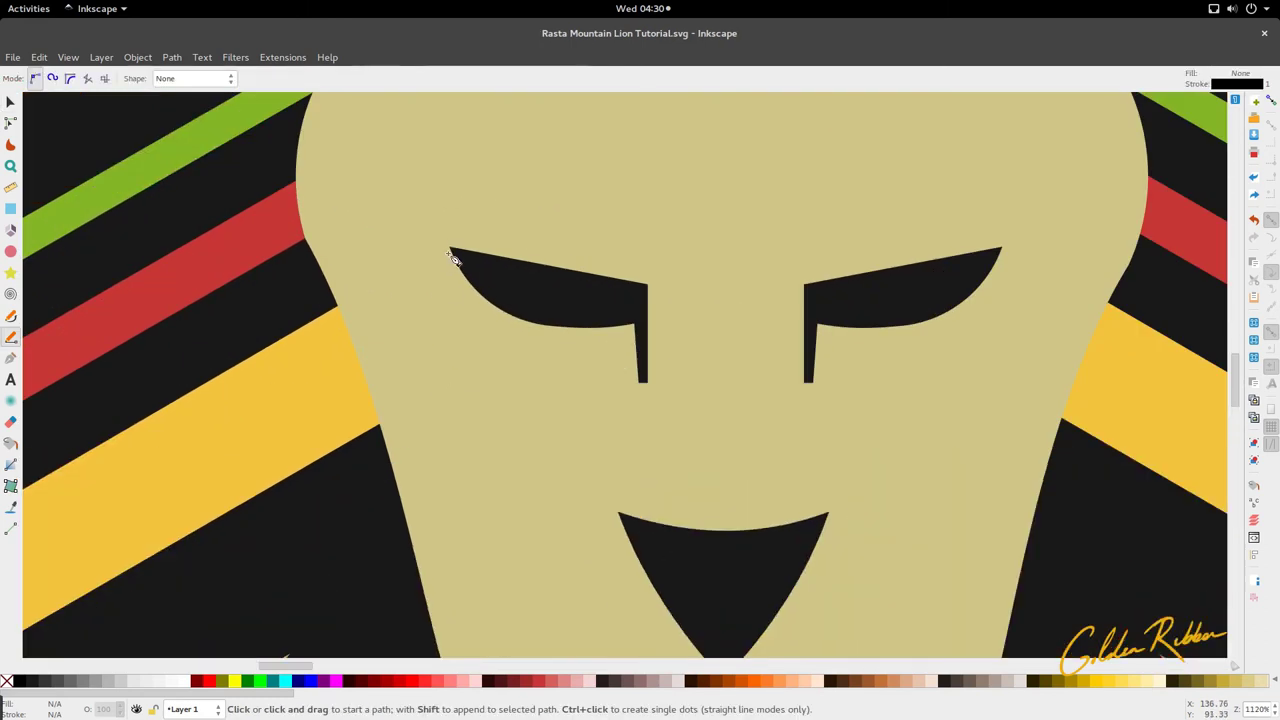
{"action": "left_click", "coordinate": [488, 302]}
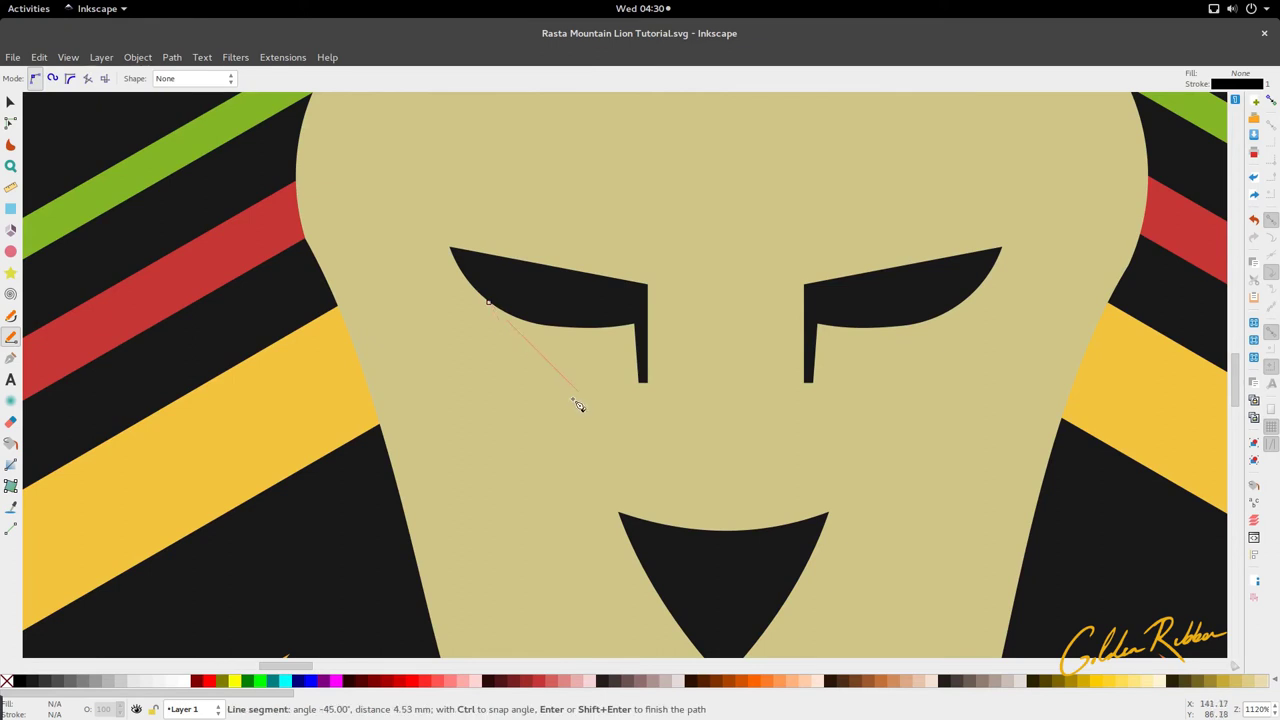
{"action": "scroll", "coordinate": [585, 408], "scroll_direction": "down", "scroll_amount": 4, "text": "ctrl"}
{"action": "scroll", "coordinate": [585, 408], "scroll_direction": "up", "scroll_amount": 2, "text": "ctrl"}
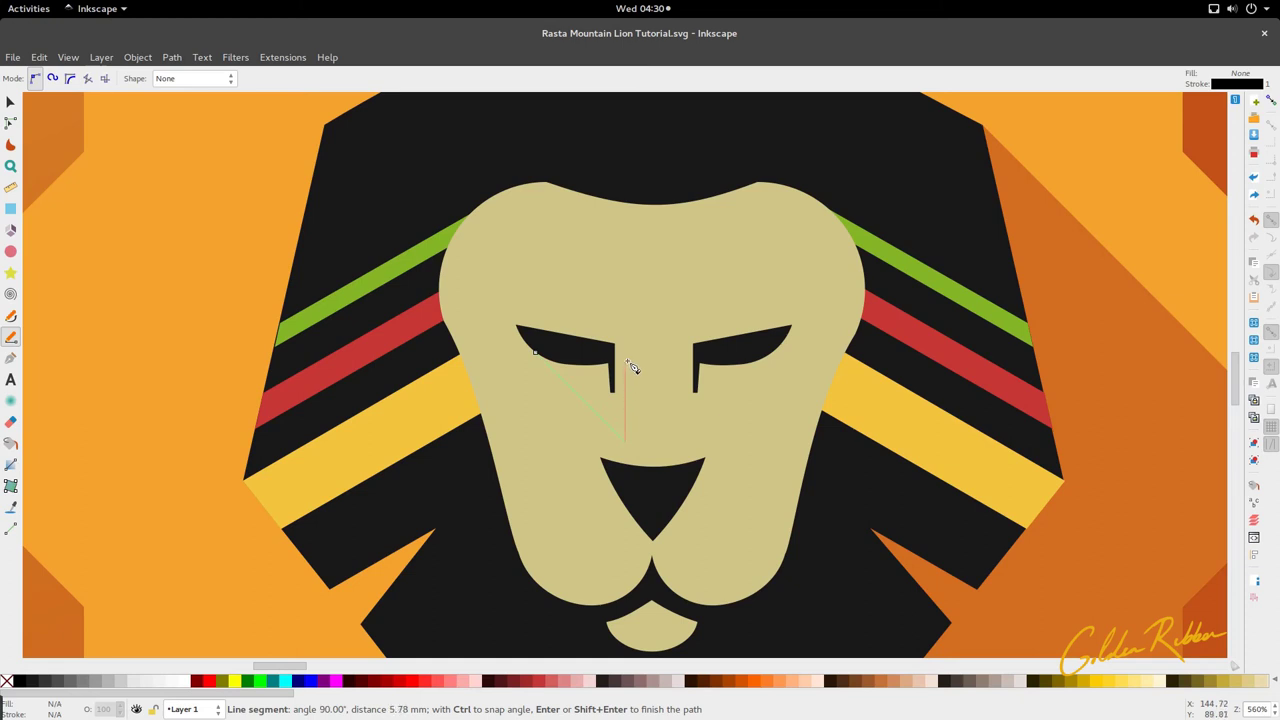
{"action": "left_click", "coordinate": [626, 364]}
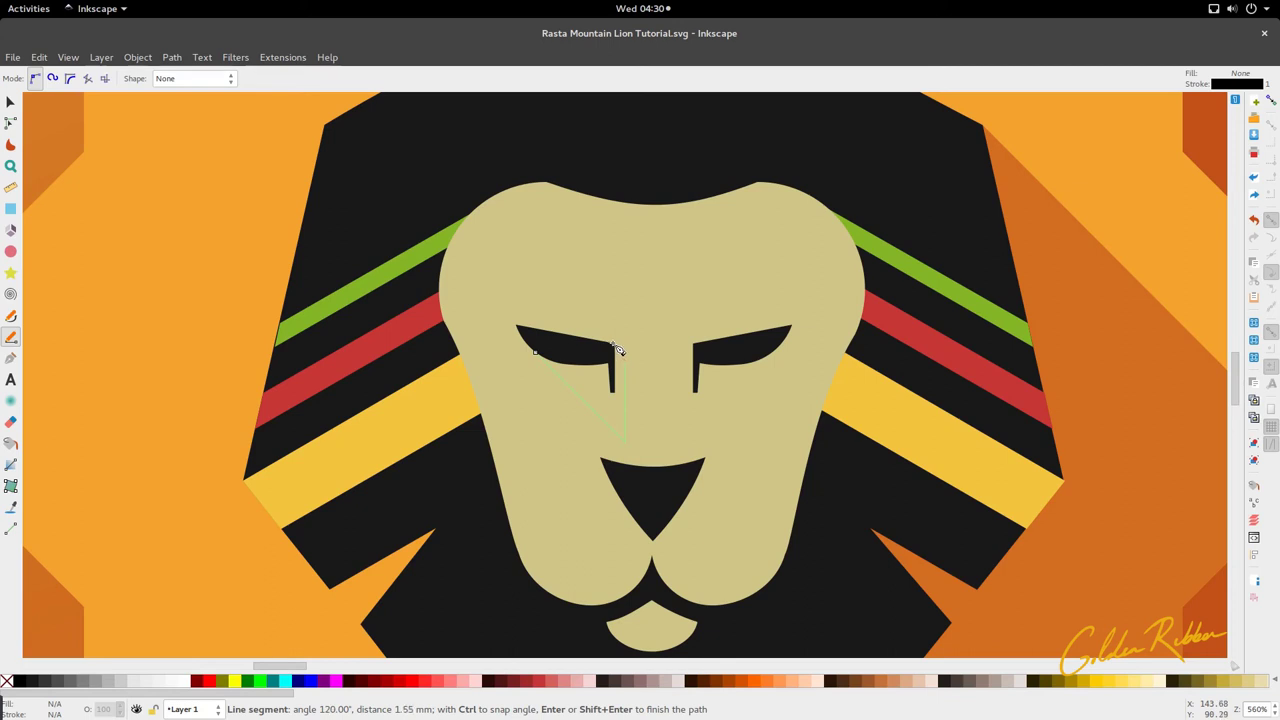
{"action": "left_click", "coordinate": [537, 352]}
{"action": "key", "text": "space"}
Move the path's top node onto the left eye's inner upper corner, making the outline about 6.8 by 7.35 mm
{"action": "scroll", "coordinate": [620, 366], "scroll_direction": "up", "scroll_amount": 4}
{"action": "key", "text": "n"}
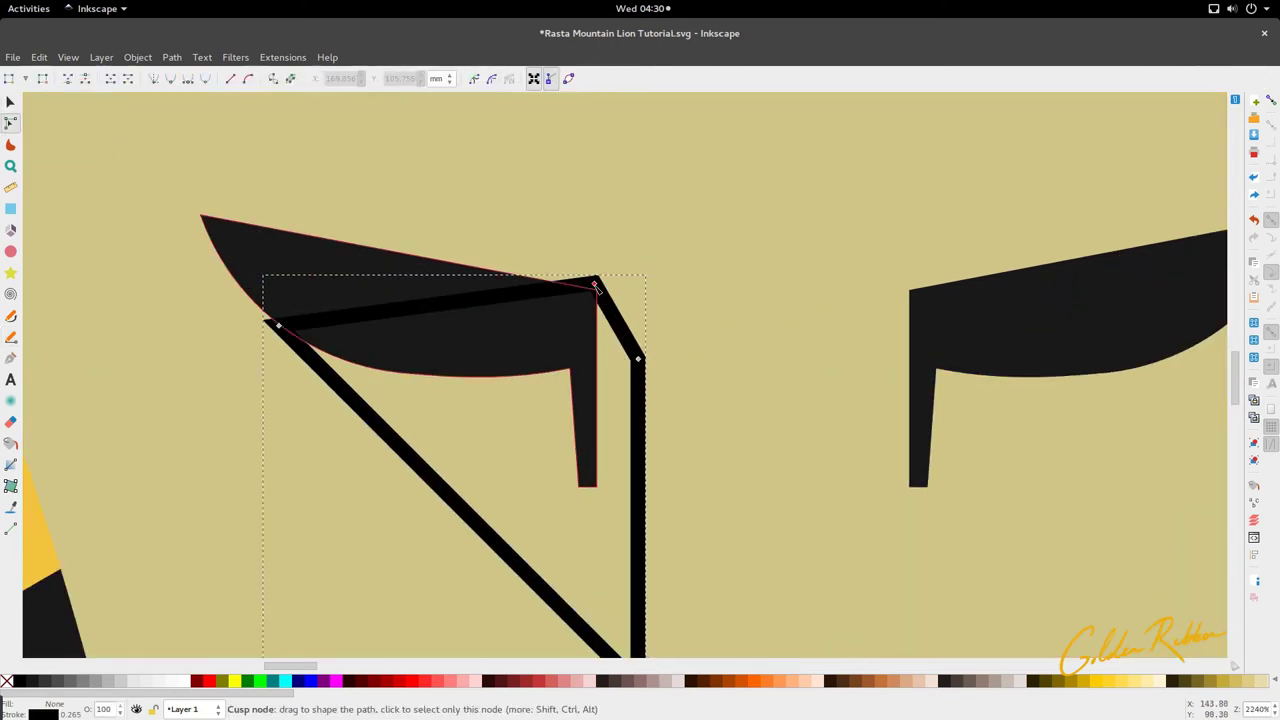
{"action": "left_click_drag", "start_coordinate": [596, 282], "coordinate": [593, 296]}
{"action": "key", "text": "s"}
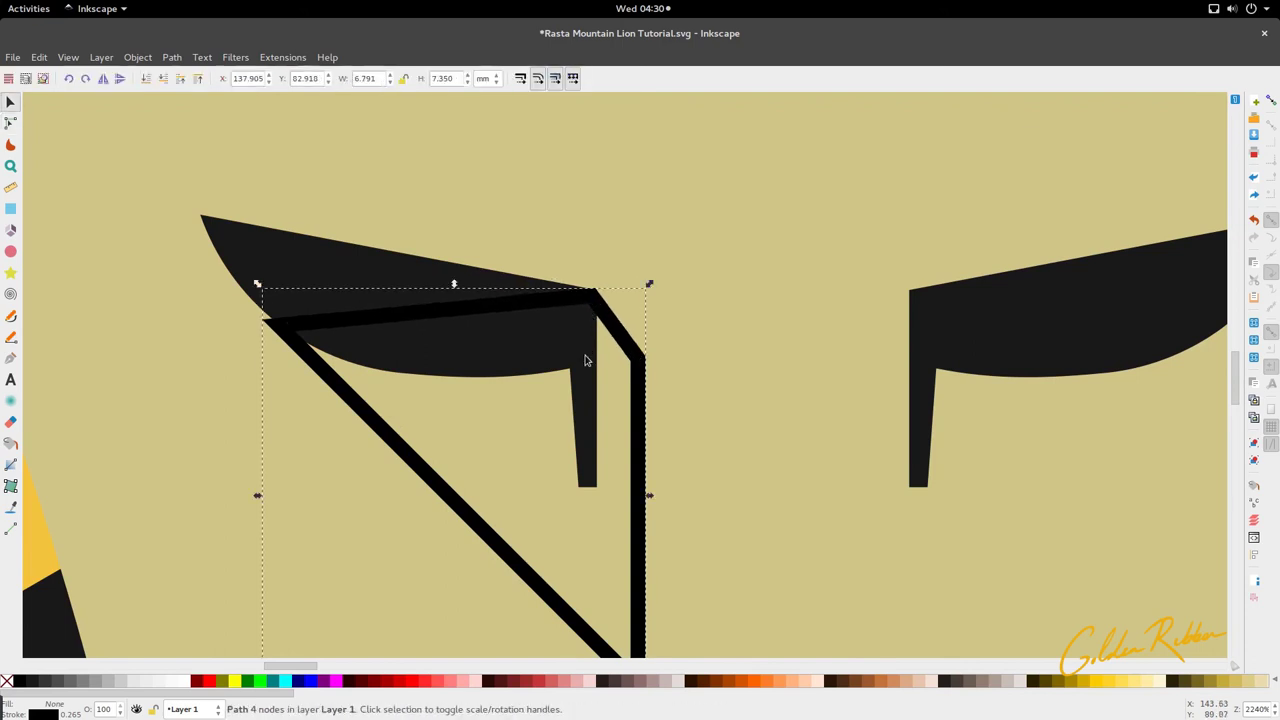
{"action": "key", "text": "n"}
{"action": "scroll", "coordinate": [645, 358], "scroll_direction": "down", "scroll_amount": 5}
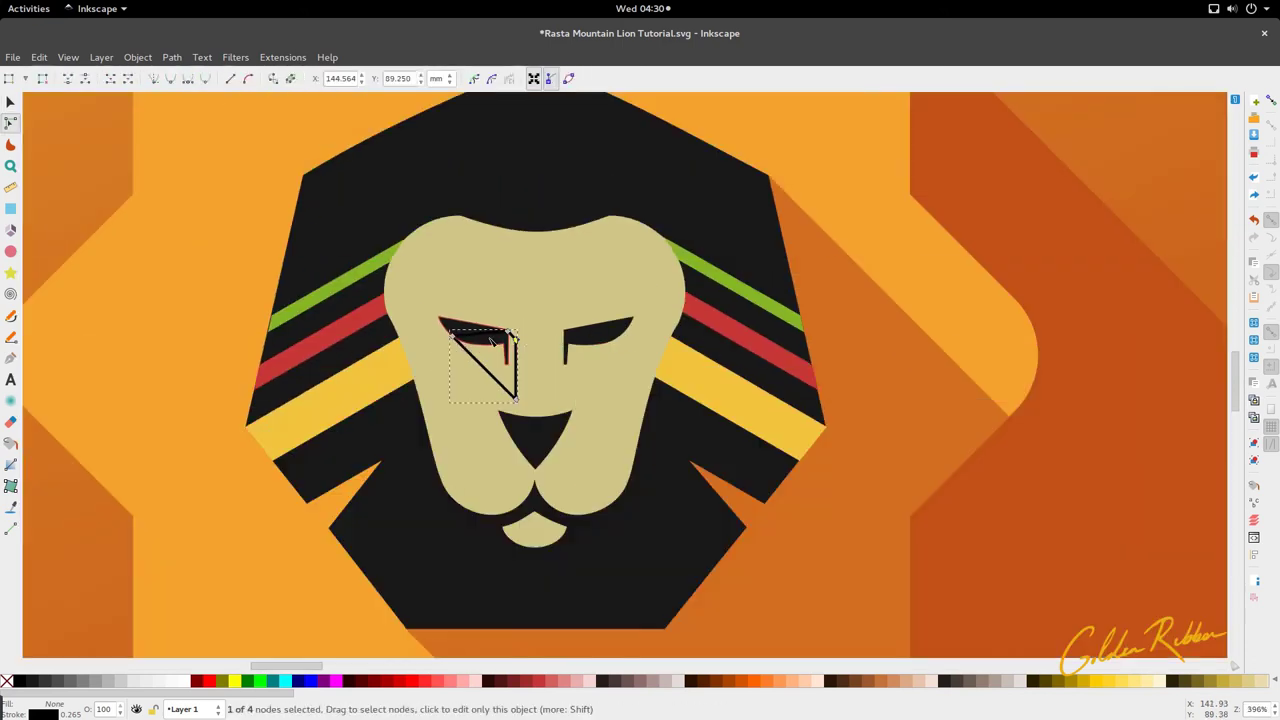
{"action": "key", "text": "space"}
{"action": "scroll", "coordinate": [525, 365], "scroll_direction": "down", "scroll_amount": 2}
{"action": "scroll", "coordinate": [525, 400], "scroll_direction": "up", "scroll_amount": 2}
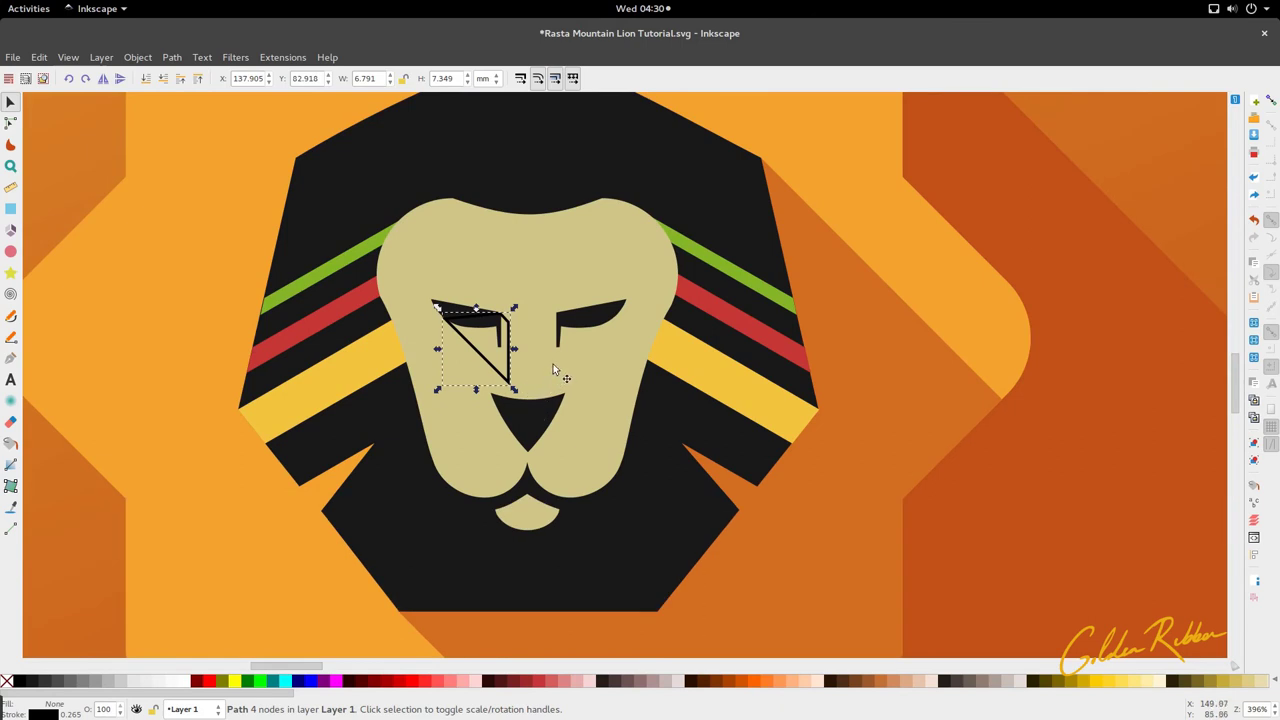
Fill the four-sided path with the palette's beige darkened to lightness 154, and remove its stroke
{"action": "key", "text": "d"}
{"action": "scroll", "coordinate": [483, 300], "scroll_direction": "down", "scroll_amount": 3}
{"action": "key", "text": "space"}
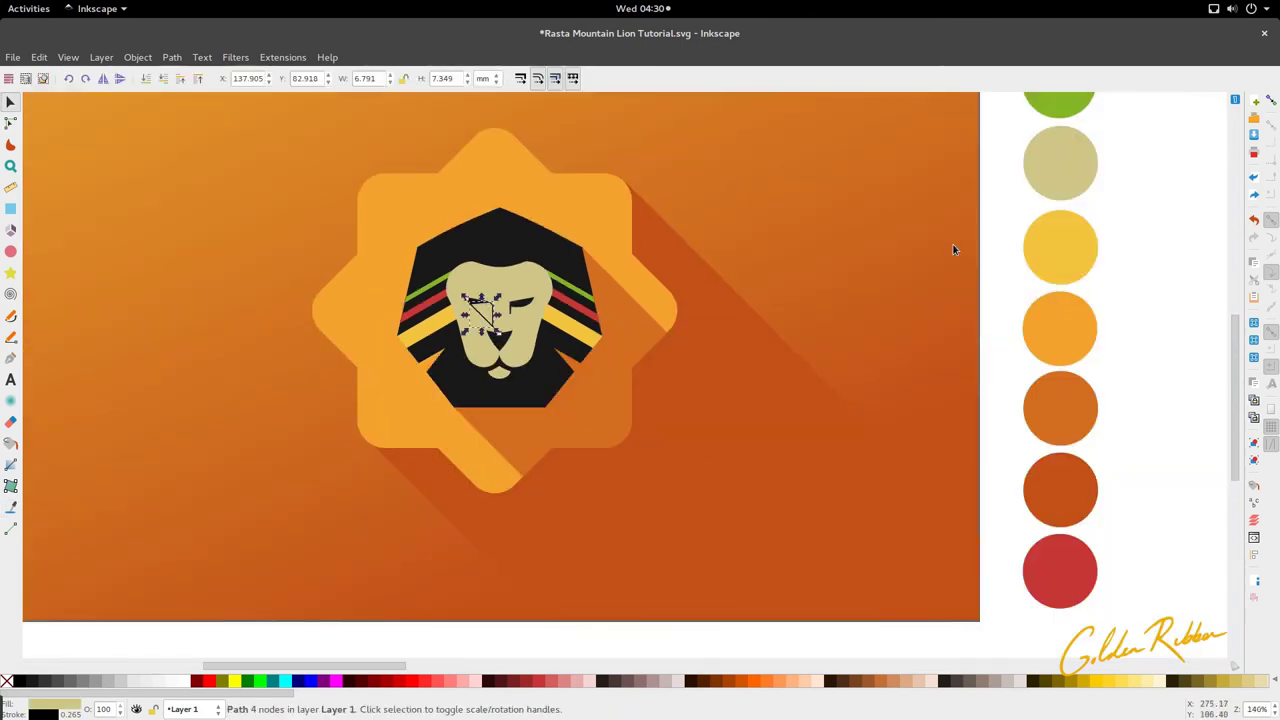
{"action": "left_click", "coordinate": [132, 57]}
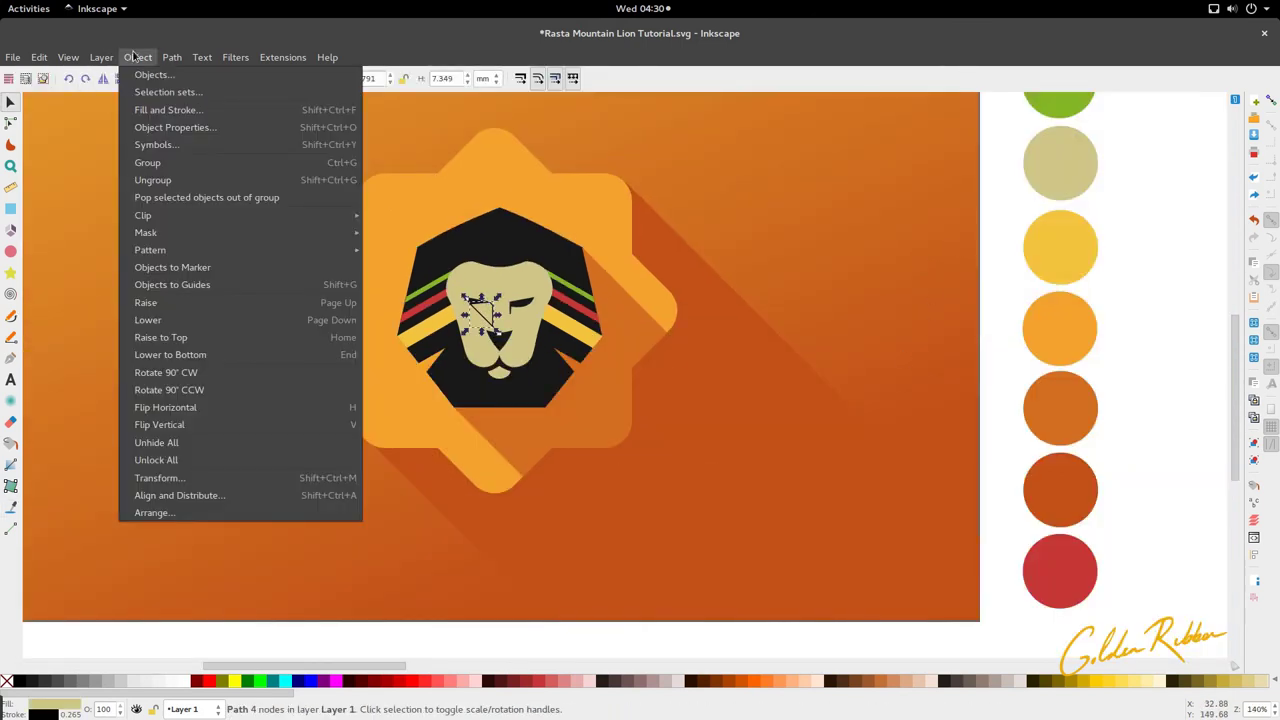
{"action": "left_click", "coordinate": [175, 110]}
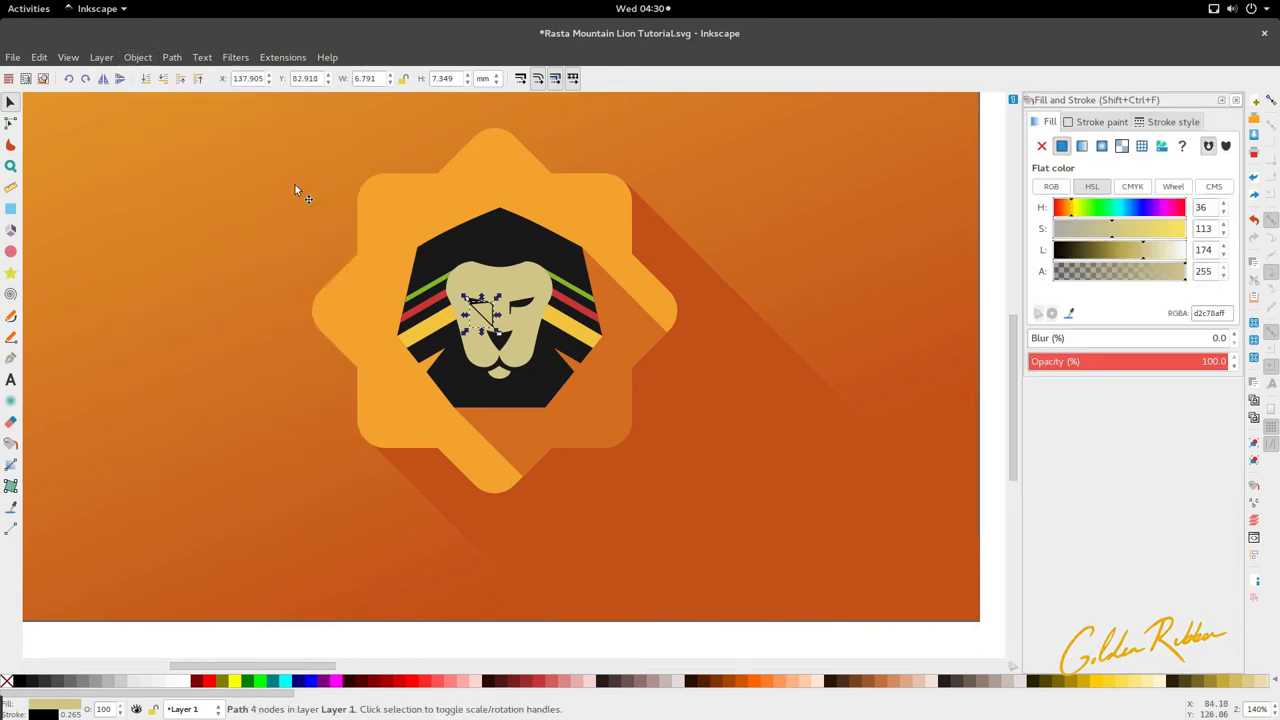
{"action": "left_click", "coordinate": [1134, 259]}
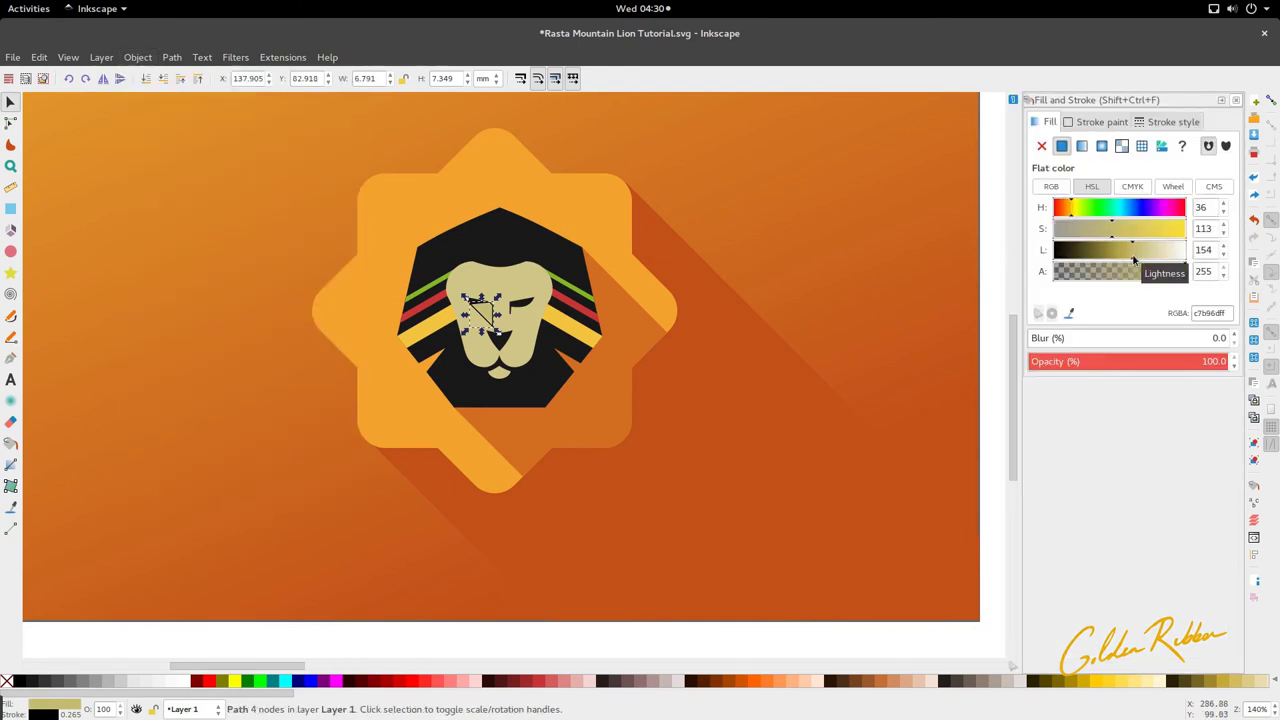
{"action": "right_click", "coordinate": [50, 714]}
{"action": "left_click", "coordinate": [80, 707]}
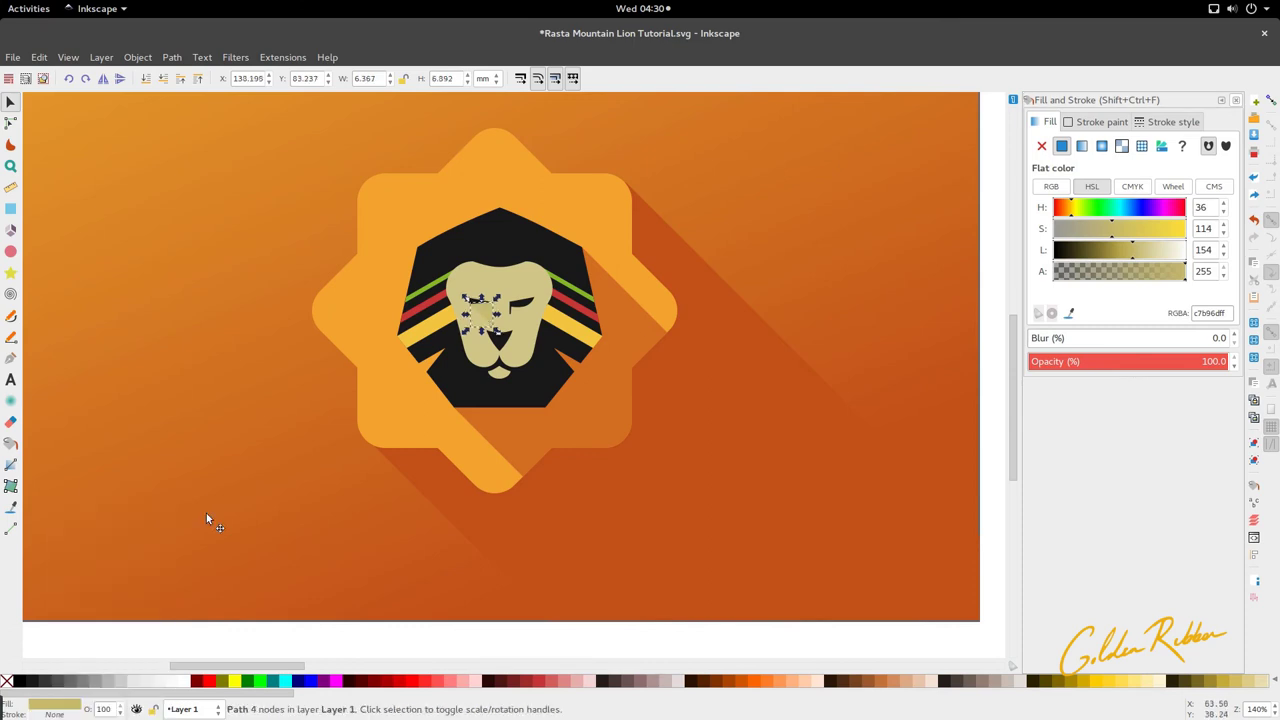
Lower the beige shadow in the stacking order so it sits behind the left eye but in front of the face
{"action": "left_click", "coordinate": [207, 519]}
{"action": "scroll", "coordinate": [515, 274], "scroll_direction": "up", "scroll_amount": 3}
{"action": "left_click", "coordinate": [412, 388]}
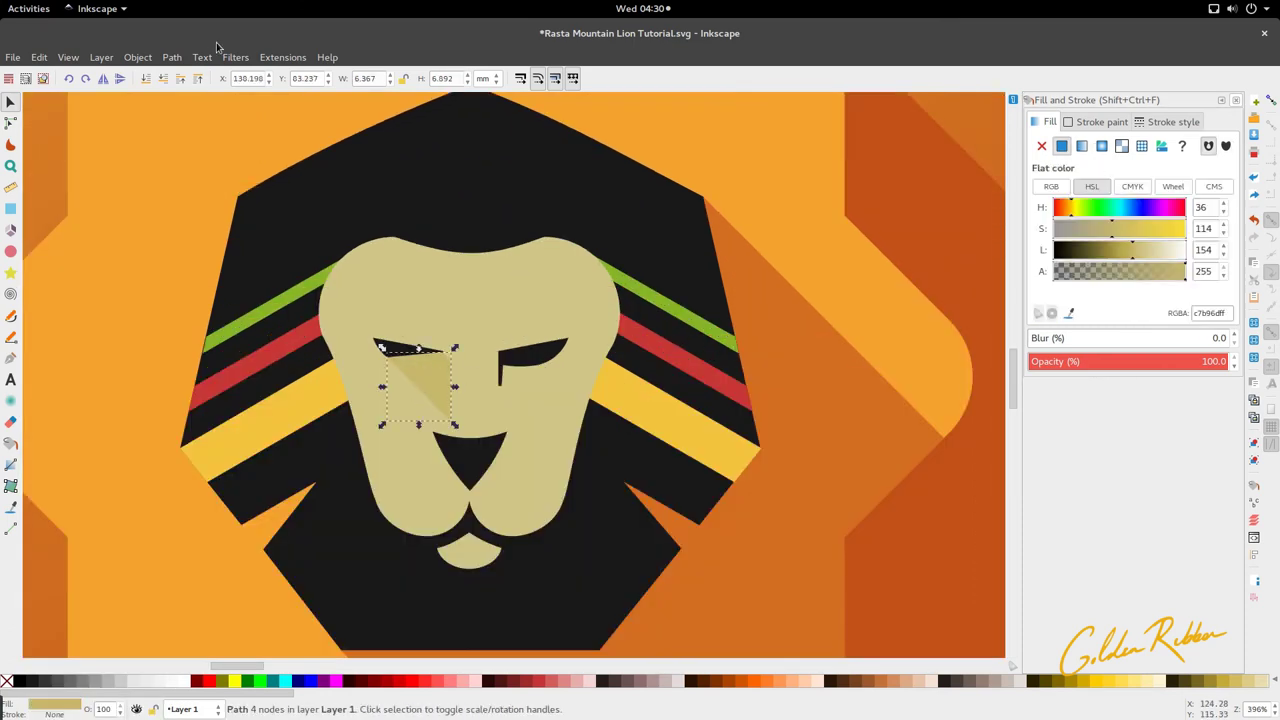
{"action": "left_click", "coordinate": [165, 78]}
{"action": "scroll", "coordinate": [305, 200], "scroll_direction": "down", "scroll_amount": 2}
{"action": "scroll", "coordinate": [340, 289], "scroll_direction": "up", "scroll_amount": 4}
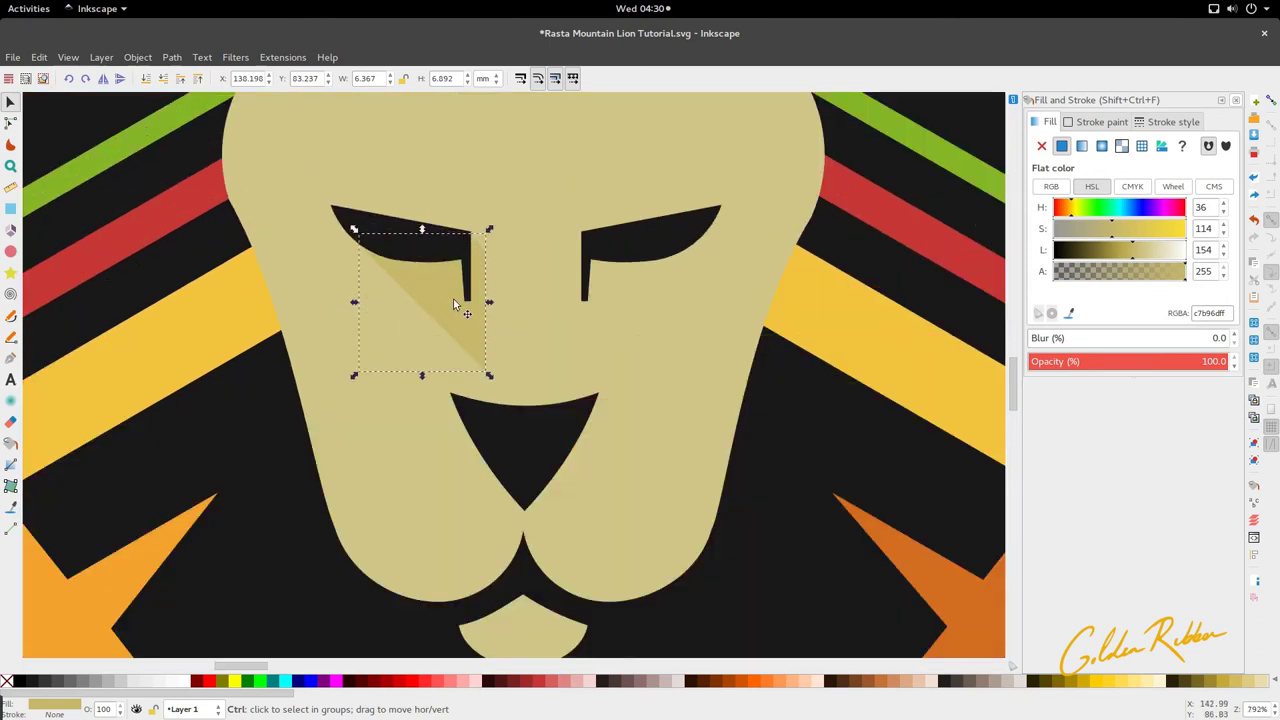
Fine-tune the shadow's top node so it meets the left eye's inner upper corner, giving a height of about 6.9 mm
{"action": "key", "text": "n"}
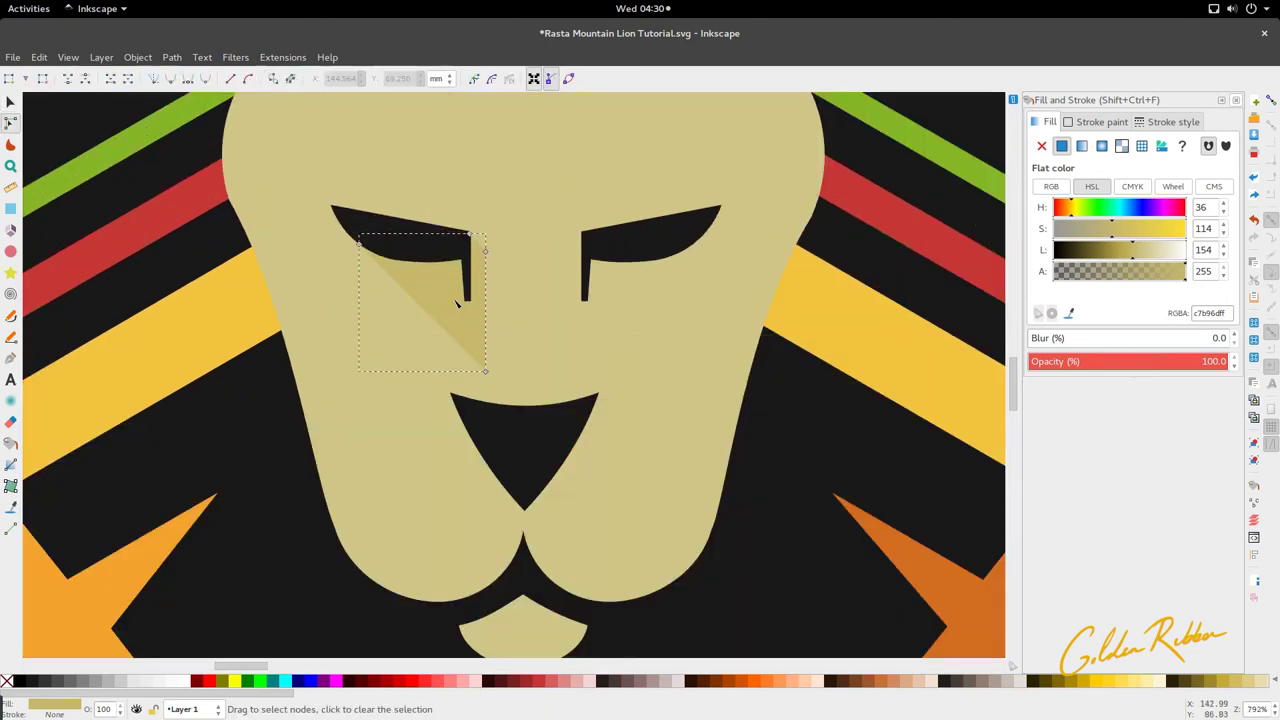
{"action": "left_click", "coordinate": [471, 234]}
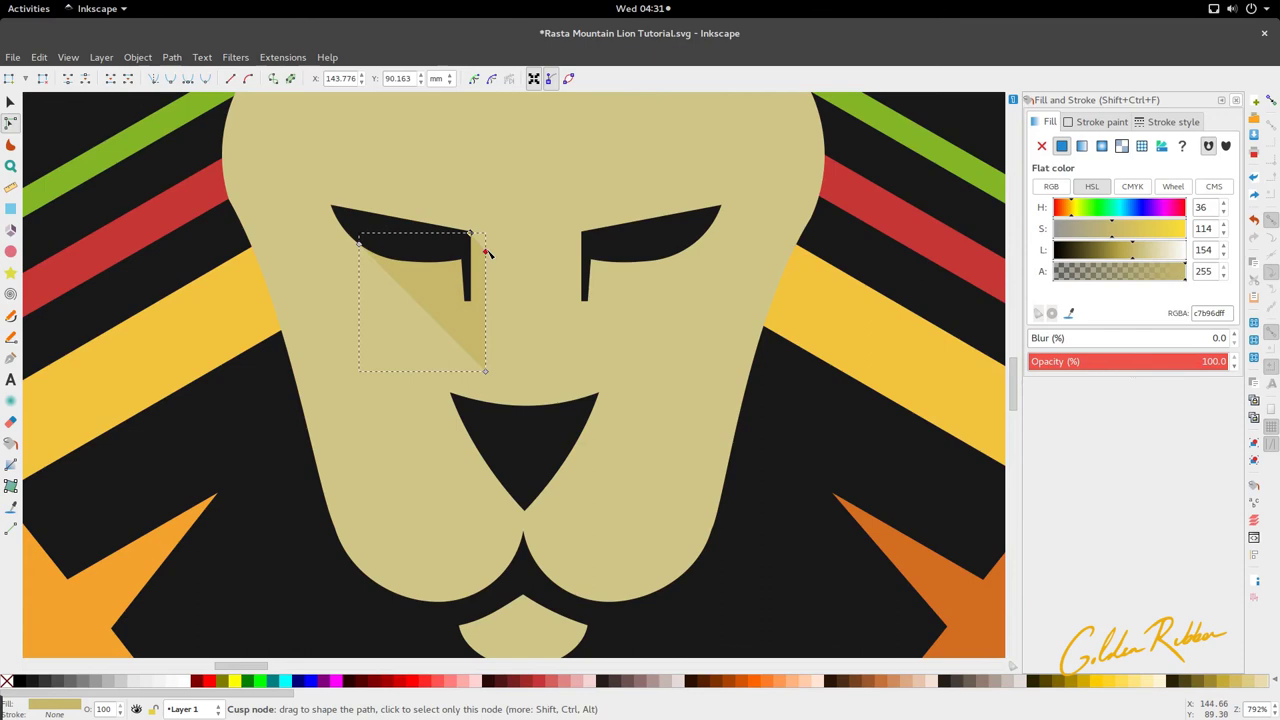
{"action": "key", "text": "s"}
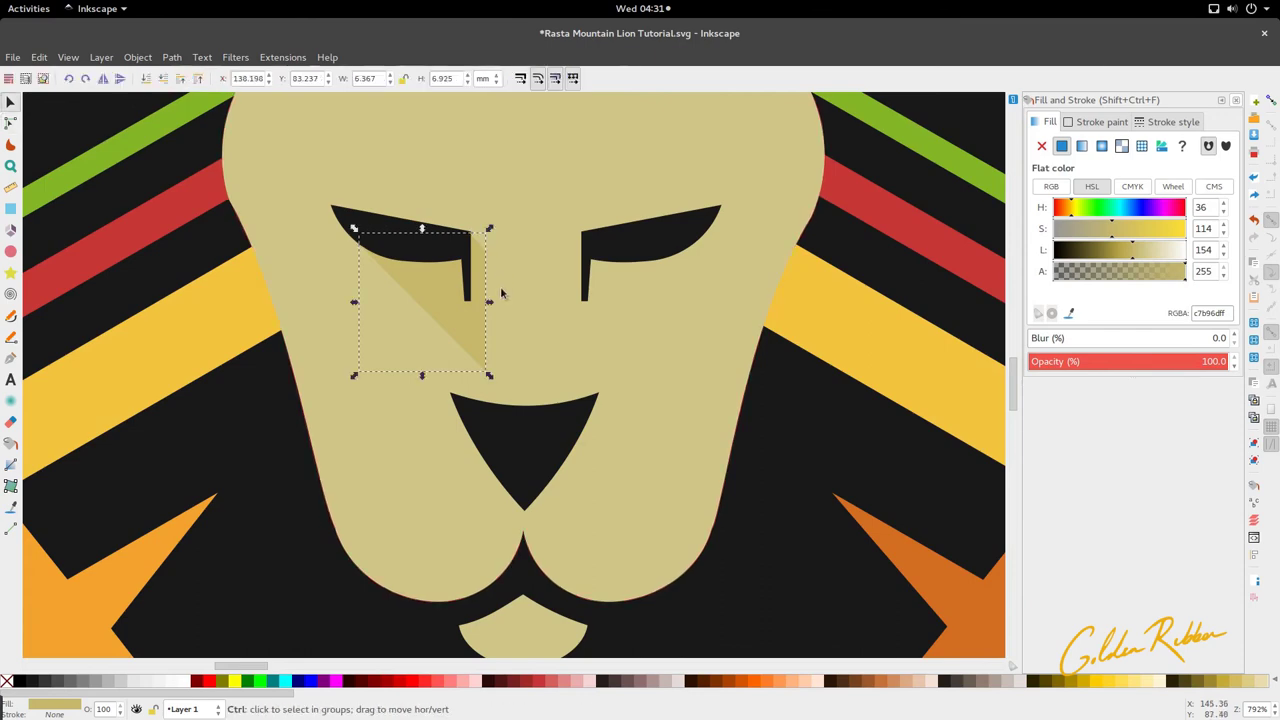
Try placing a duplicate of the left eye's shadow at the right eye, and undo the copy
{"action": "scroll", "coordinate": [500, 287], "scroll_direction": "down", "scroll_amount": 3}
{"action": "scroll", "coordinate": [494, 292], "scroll_direction": "up", "scroll_amount": 3}
{"action": "key", "text": "ctrl+d"}
{"action": "left_click_drag", "start_coordinate": [484, 318], "coordinate": [711, 327]}
{"action": "key", "text": "ctrl+z"}
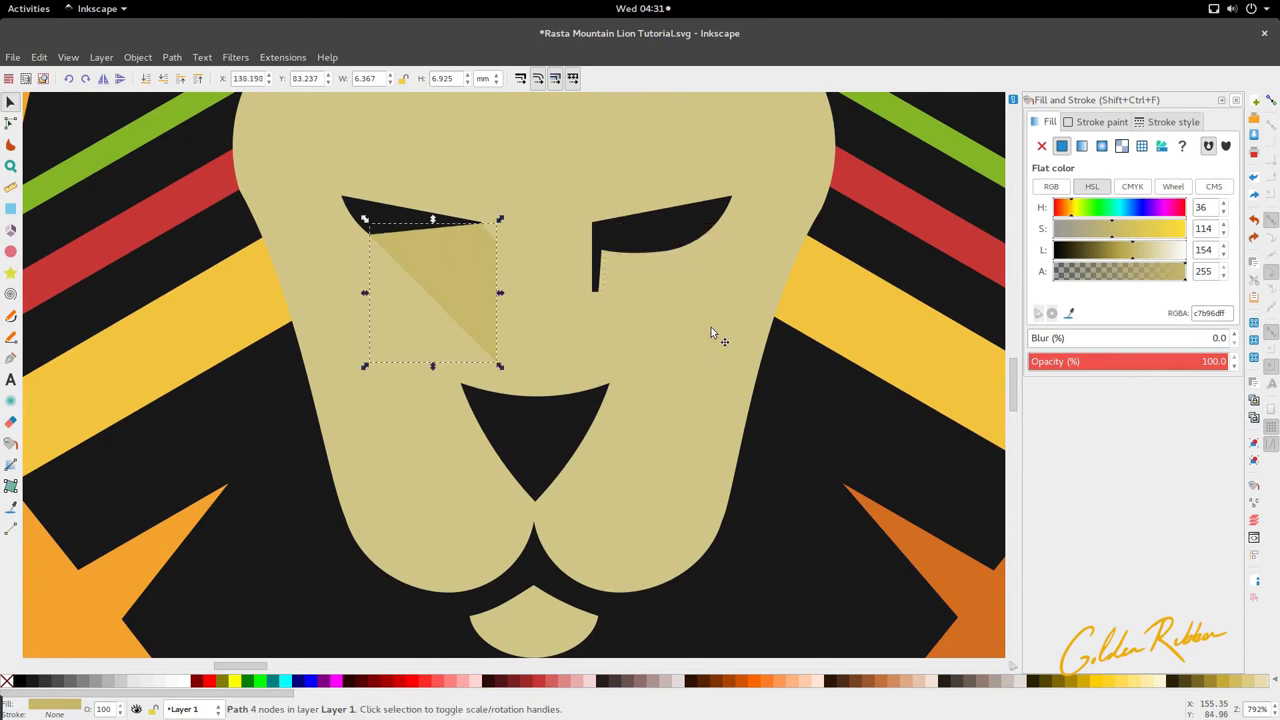
{"action": "key", "text": "ctrl+z"}
Draw a closed five-sided shadow outline from the right eye's lower tip diagonally down, out to the face's edge, and back over the eye
{"action": "scroll", "coordinate": [566, 236], "scroll_direction": "down", "scroll_amount": 2}
{"action": "scroll", "coordinate": [577, 262], "scroll_direction": "up", "scroll_amount": 3}
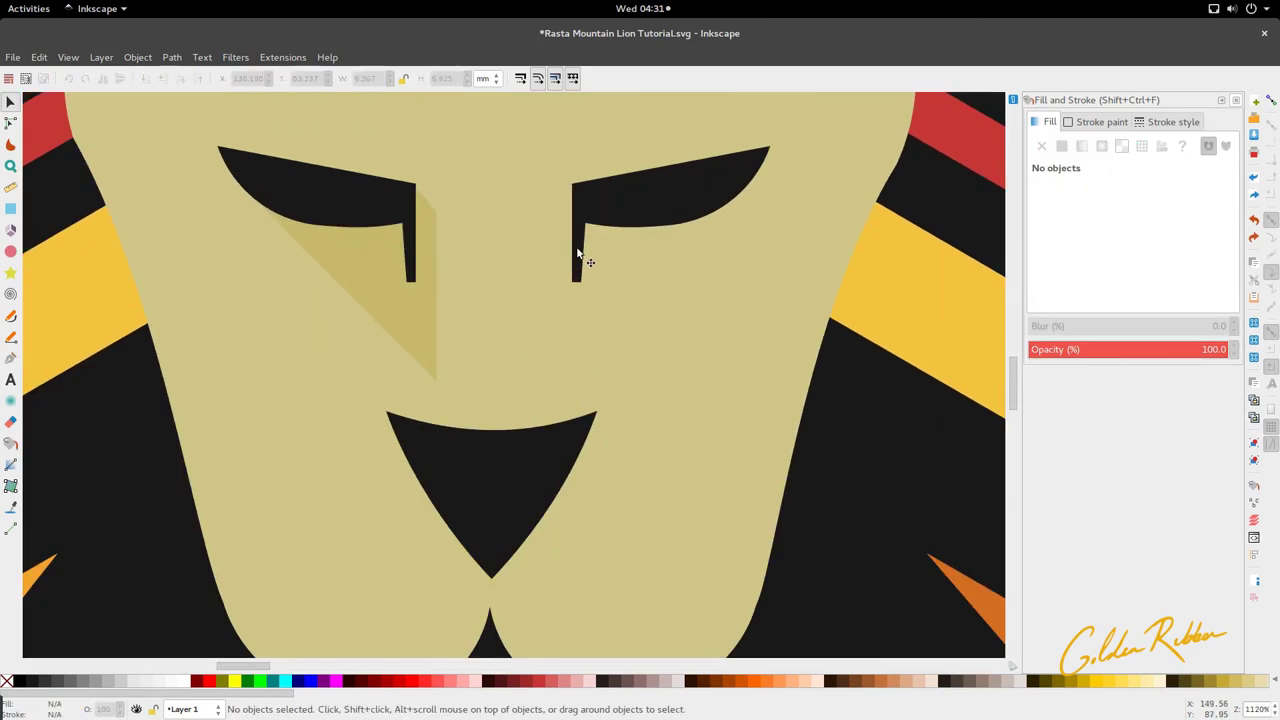
{"action": "key", "text": "p"}
{"action": "left_click", "coordinate": [575, 283]}
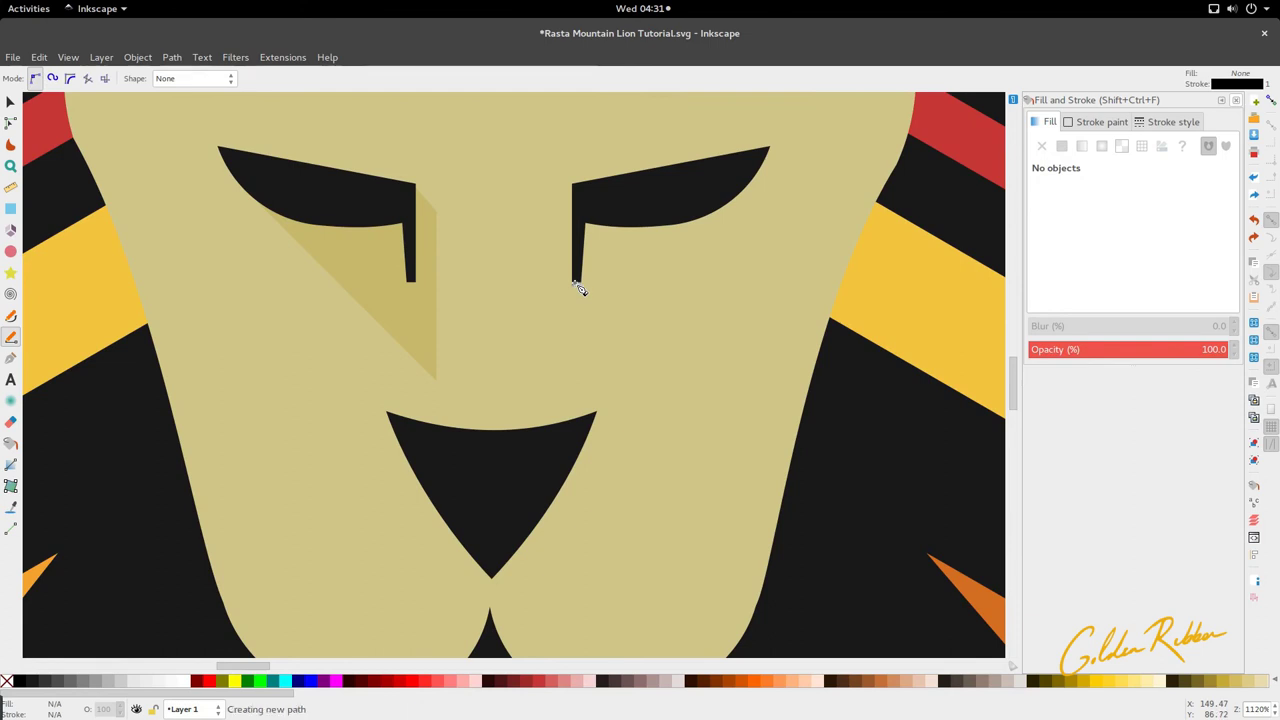
{"action": "scroll", "coordinate": [684, 374], "scroll_direction": "down", "scroll_amount": 2}
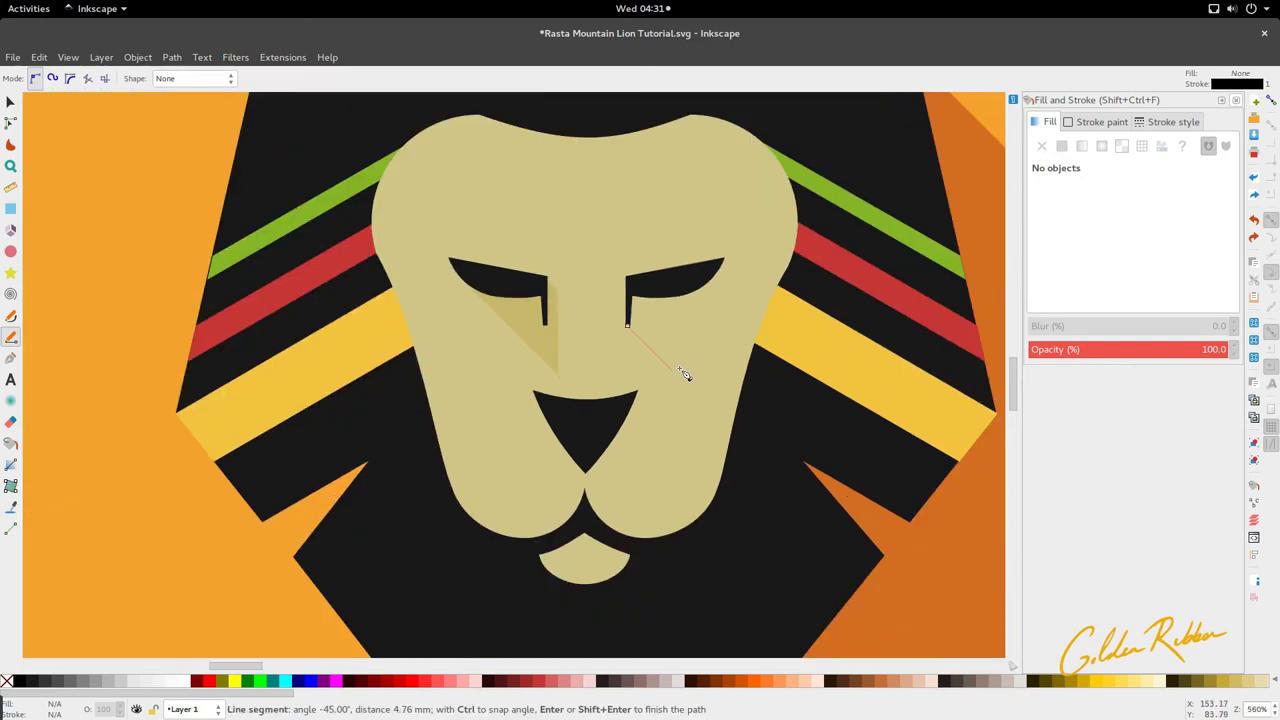
{"action": "scroll", "coordinate": [684, 374], "scroll_direction": "down", "scroll_amount": 3}
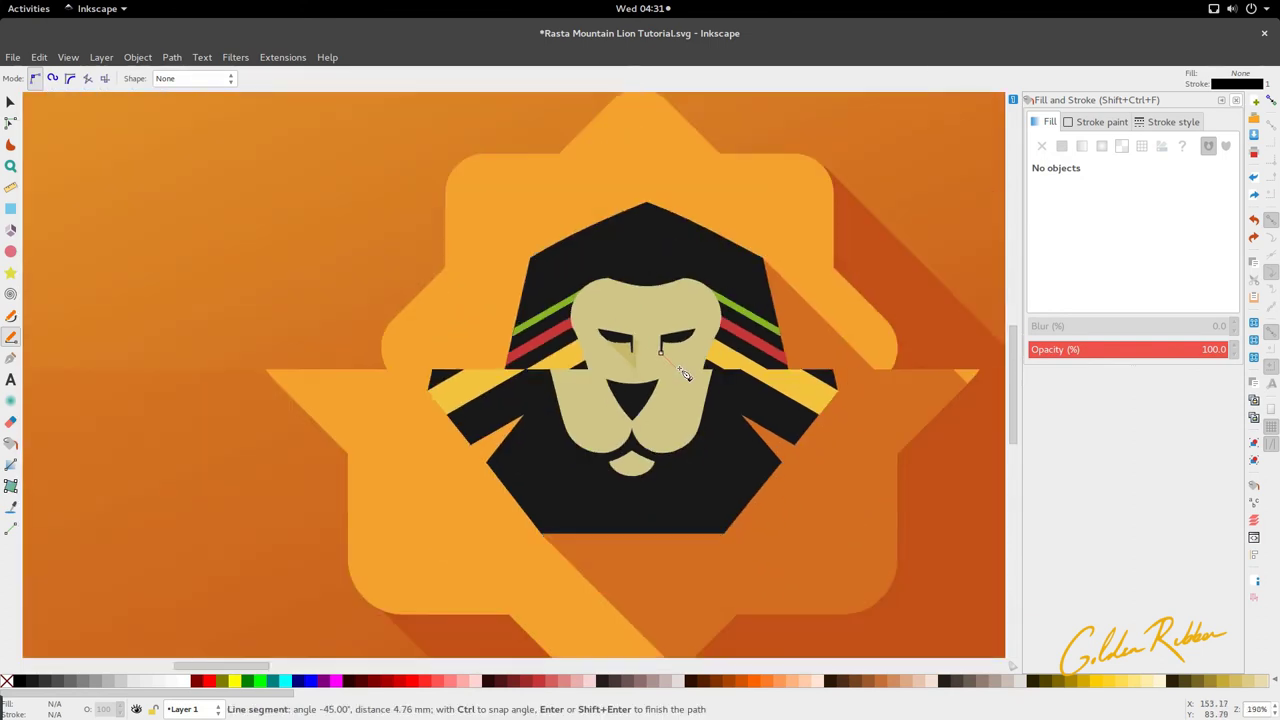
{"action": "scroll", "coordinate": [684, 374], "scroll_direction": "up", "scroll_amount": 3}
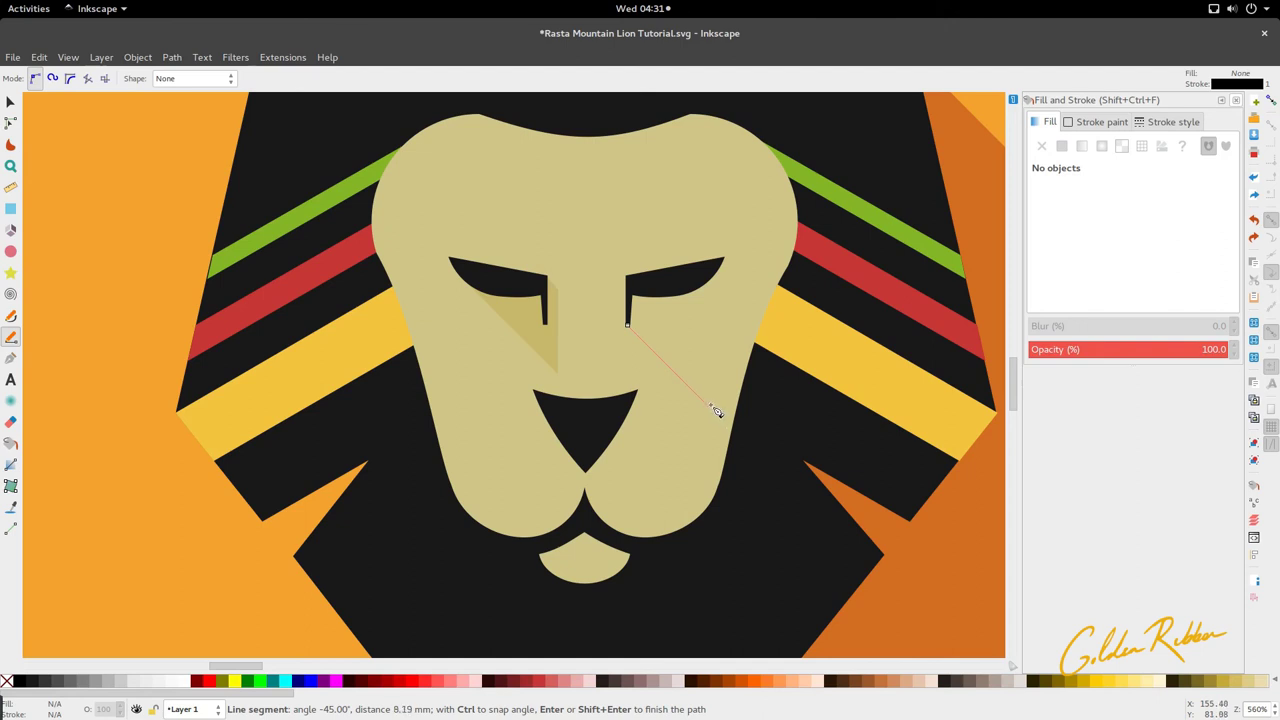
{"action": "left_click", "coordinate": [711, 405]}
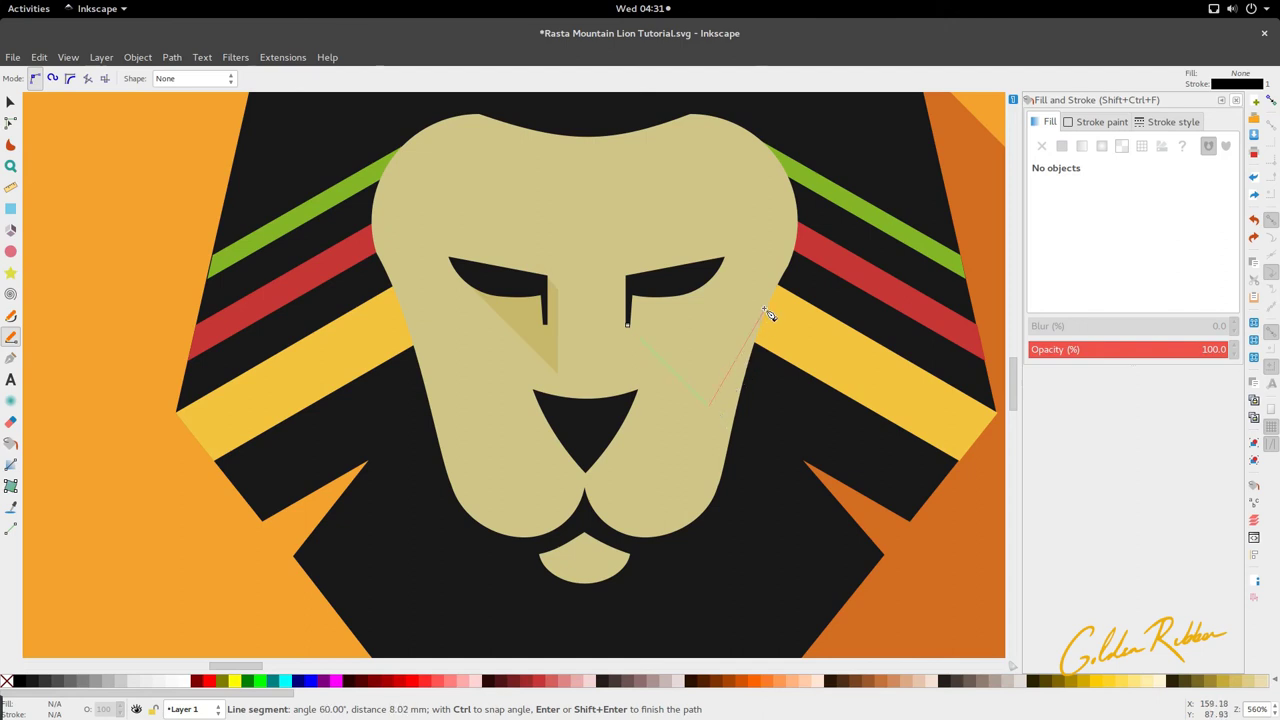
{"action": "scroll", "coordinate": [771, 311], "scroll_direction": "up", "scroll_amount": 3}
{"action": "left_click", "coordinate": [763, 311]}
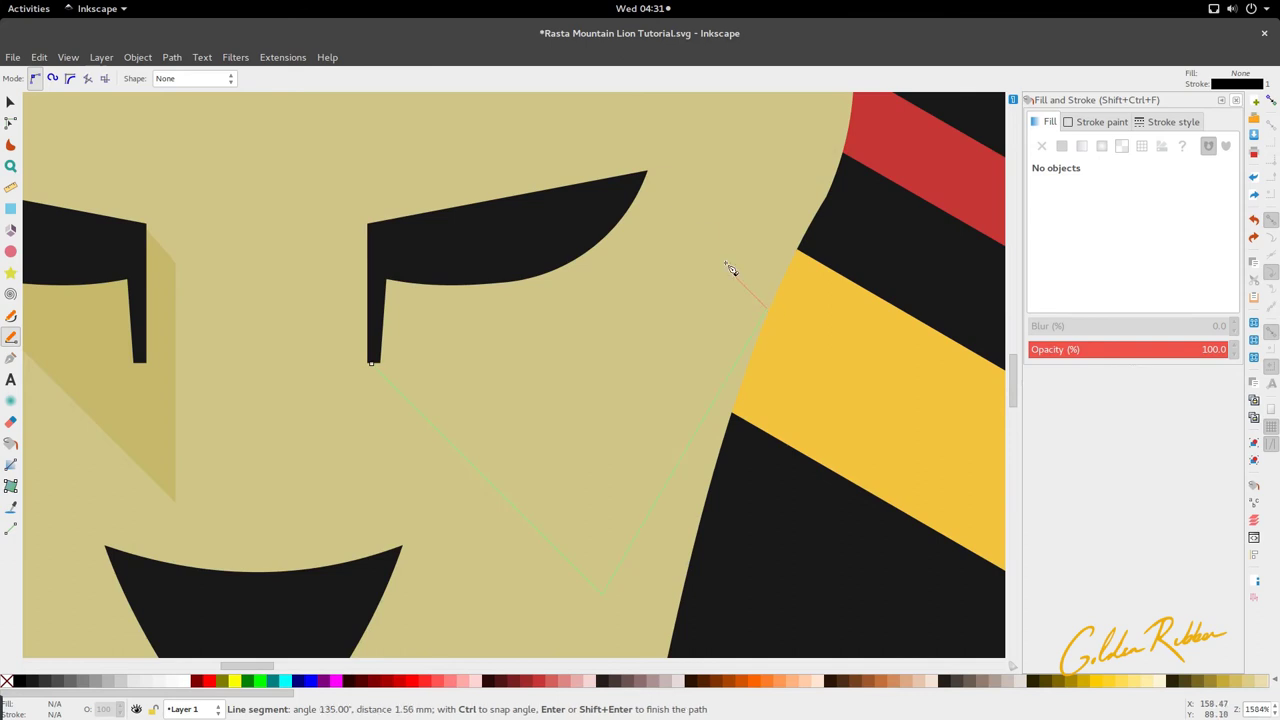
{"action": "left_click", "coordinate": [646, 176]}
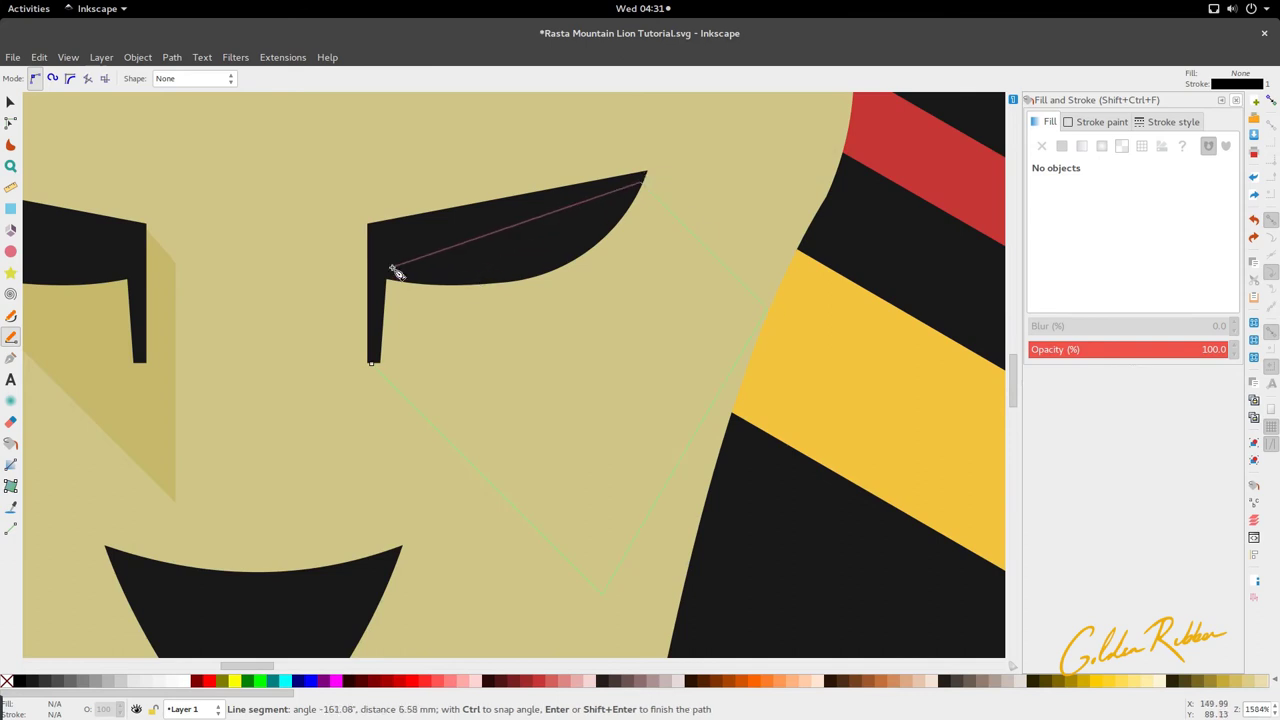
{"action": "left_click", "coordinate": [381, 262]}
{"action": "left_click", "coordinate": [373, 365]}
{"action": "scroll", "coordinate": [424, 318], "scroll_direction": "down", "scroll_amount": 2}
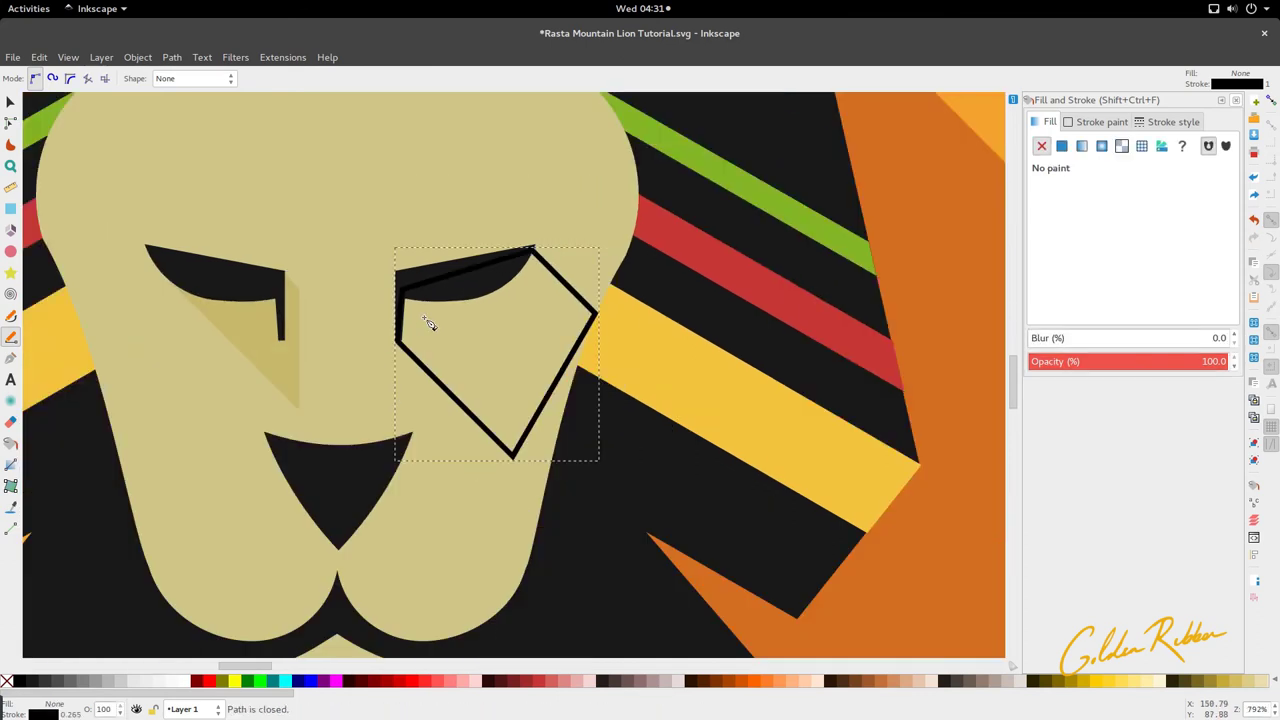
Fine-tune the outline's upper outer edge between the right eye's tip and the face's edge
{"action": "scroll", "coordinate": [520, 261], "scroll_direction": "up", "scroll_amount": 2}
{"action": "key", "text": "s"}
{"action": "key", "text": "n"}
{"action": "left_click_drag", "start_coordinate": [523, 234], "coordinate": [686, 351]}
{"action": "key", "text": "s"}
Fill the five-sided path with the left eye shadow's colour and lower it behind the right eye
{"action": "scroll", "coordinate": [564, 370], "scroll_direction": "down", "scroll_amount": 4}
{"action": "scroll", "coordinate": [564, 374], "scroll_direction": "down", "scroll_amount": 1}
{"action": "key", "text": "d"}
{"action": "left_click", "coordinate": [476, 386]}
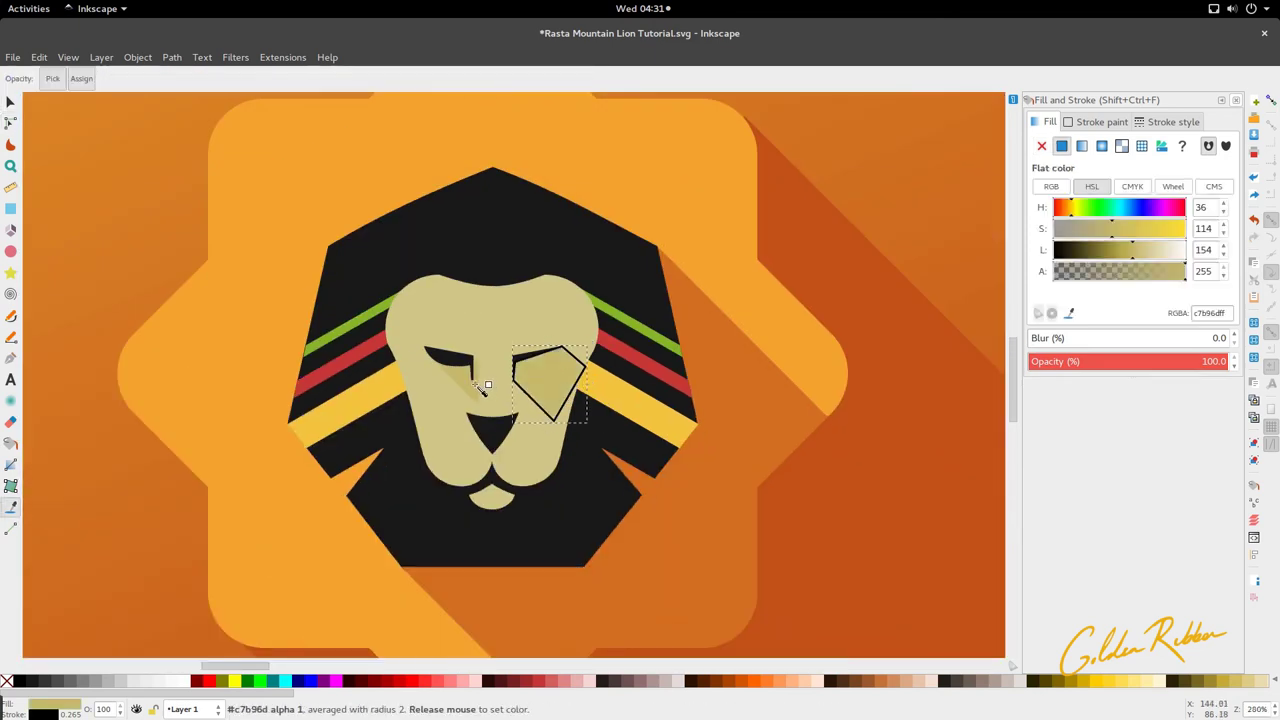
{"action": "scroll", "coordinate": [562, 377], "scroll_direction": "up", "scroll_amount": 4}
{"action": "key", "text": "s"}
{"action": "left_click", "coordinate": [163, 78]}
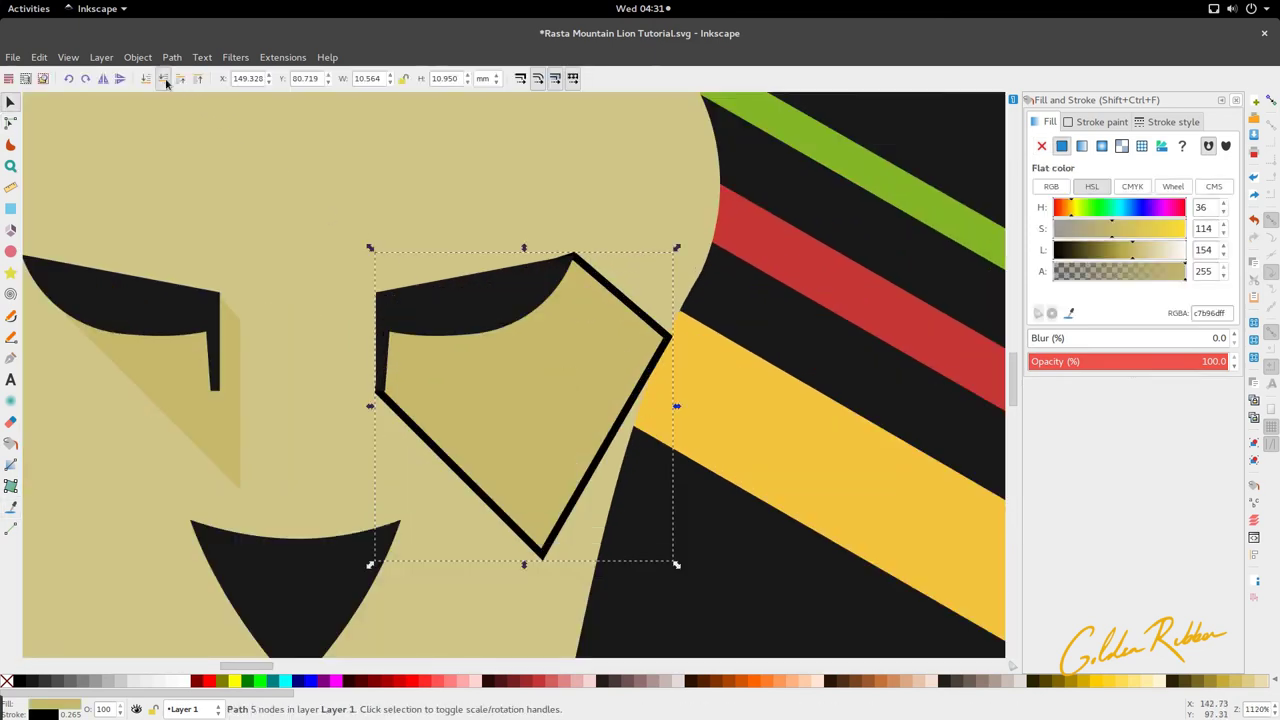
Remove the stroke from the right eye's shadow and save the document
{"action": "scroll", "coordinate": [386, 243], "scroll_direction": "down", "scroll_amount": 3}
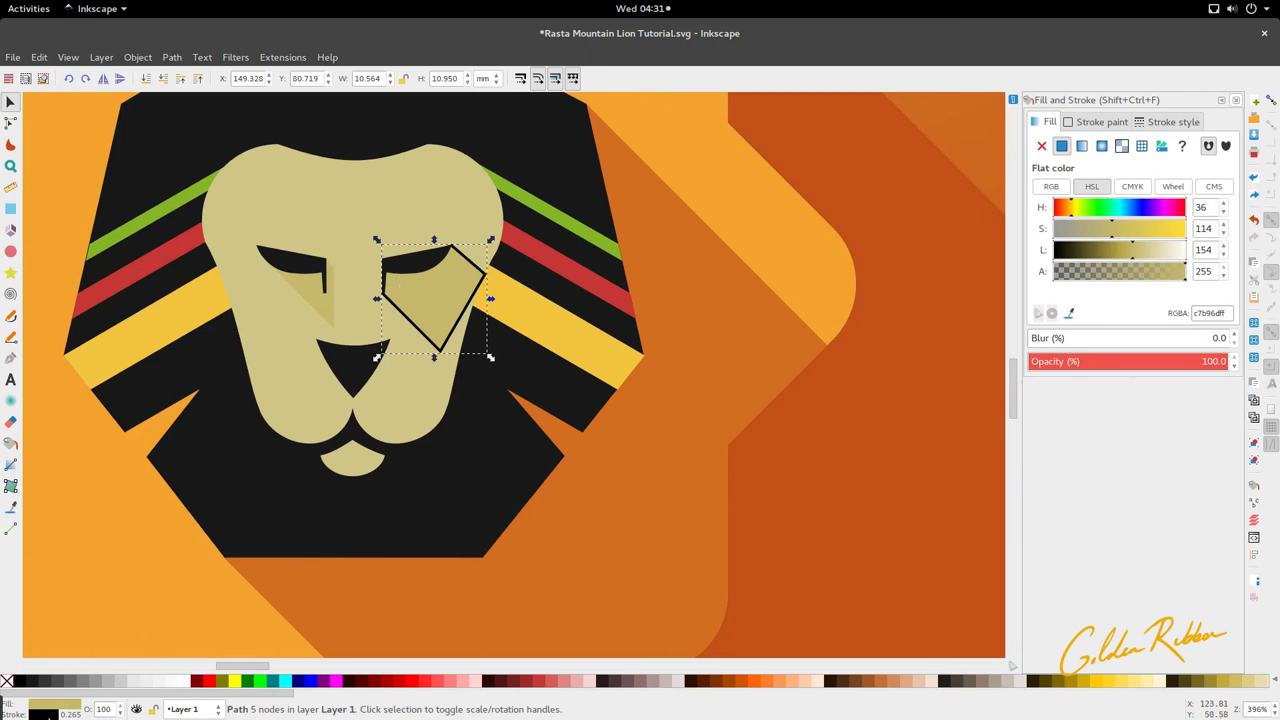
{"action": "right_click", "coordinate": [49, 716]}
{"action": "left_click", "coordinate": [112, 709]}
{"action": "scroll", "coordinate": [313, 290], "scroll_direction": "up", "scroll_amount": 2}
{"action": "double_click", "coordinate": [340, 325]}
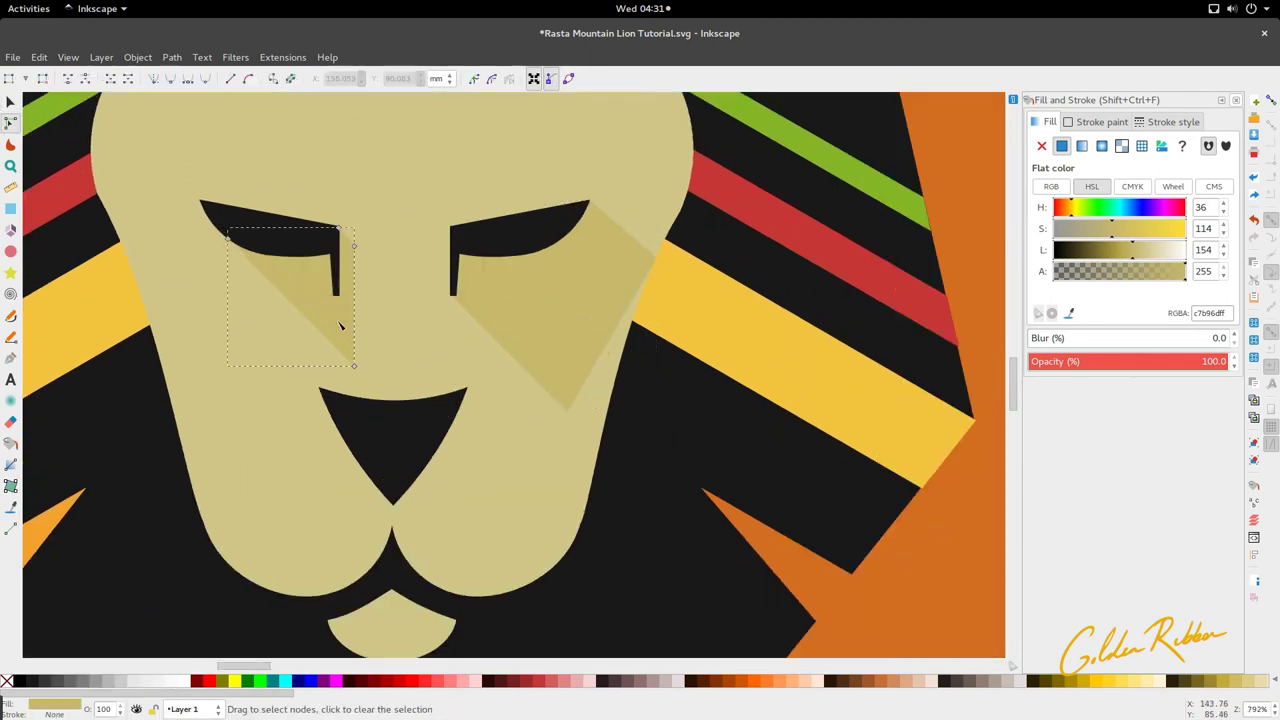
{"action": "left_click", "coordinate": [618, 298]}
{"action": "scroll", "coordinate": [395, 300], "scroll_direction": "down", "scroll_amount": 4}
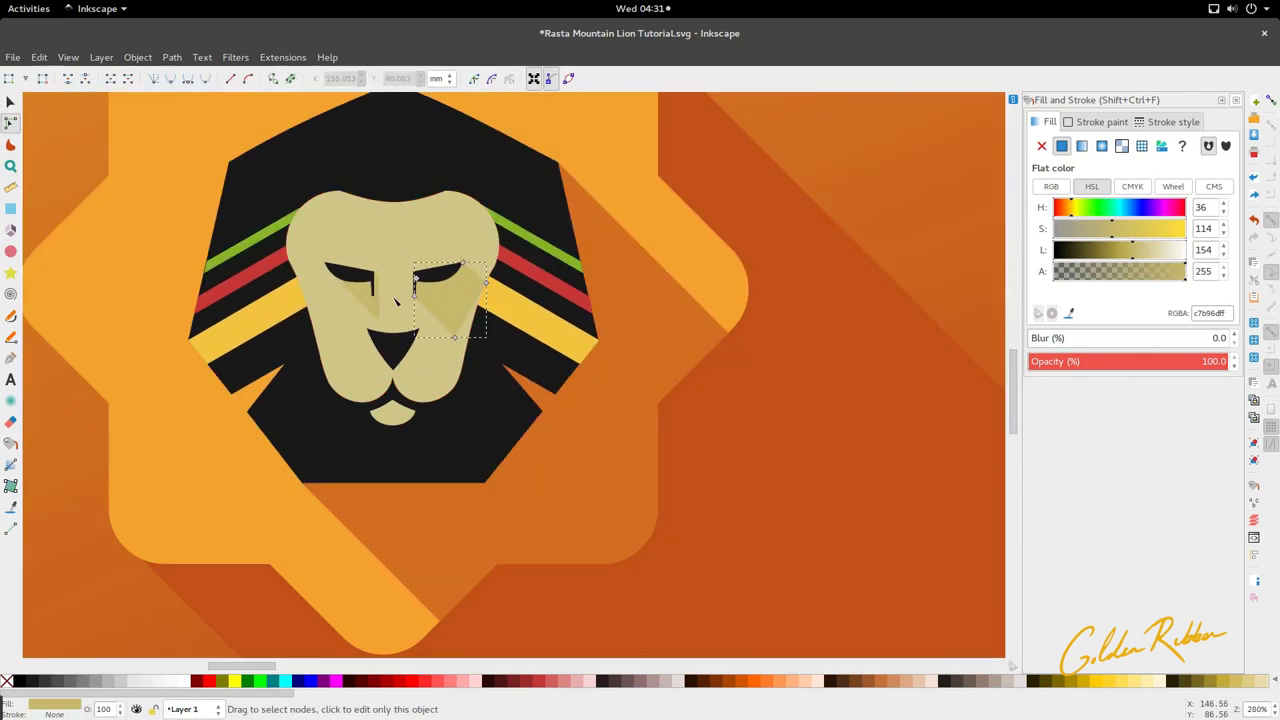
{"action": "key", "text": "s"}
{"action": "key", "text": "ctrl+s"}
Place a duplicate of the right eye's shadow over the nose and scale it to about 7.9 × 8.2 mm
{"action": "scroll", "coordinate": [395, 364], "scroll_direction": "up", "scroll_amount": 4}
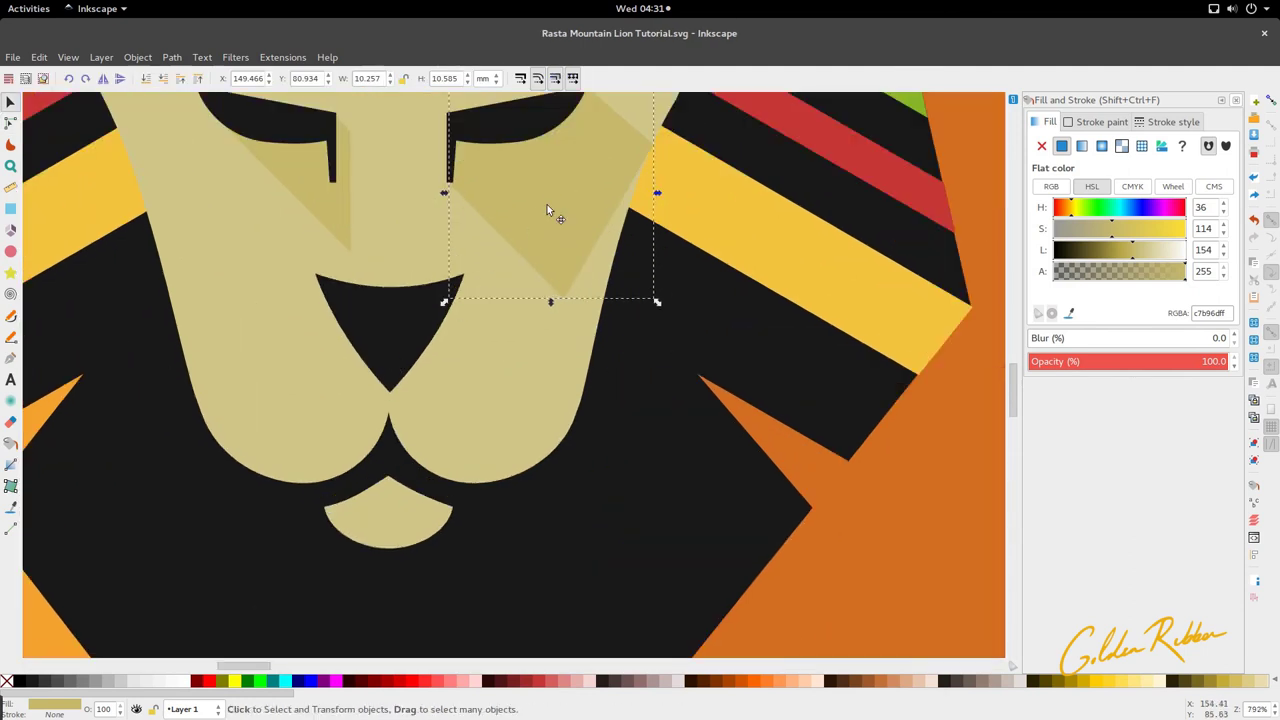
{"action": "left_click_drag", "start_coordinate": [547, 204], "coordinate": [432, 402]}
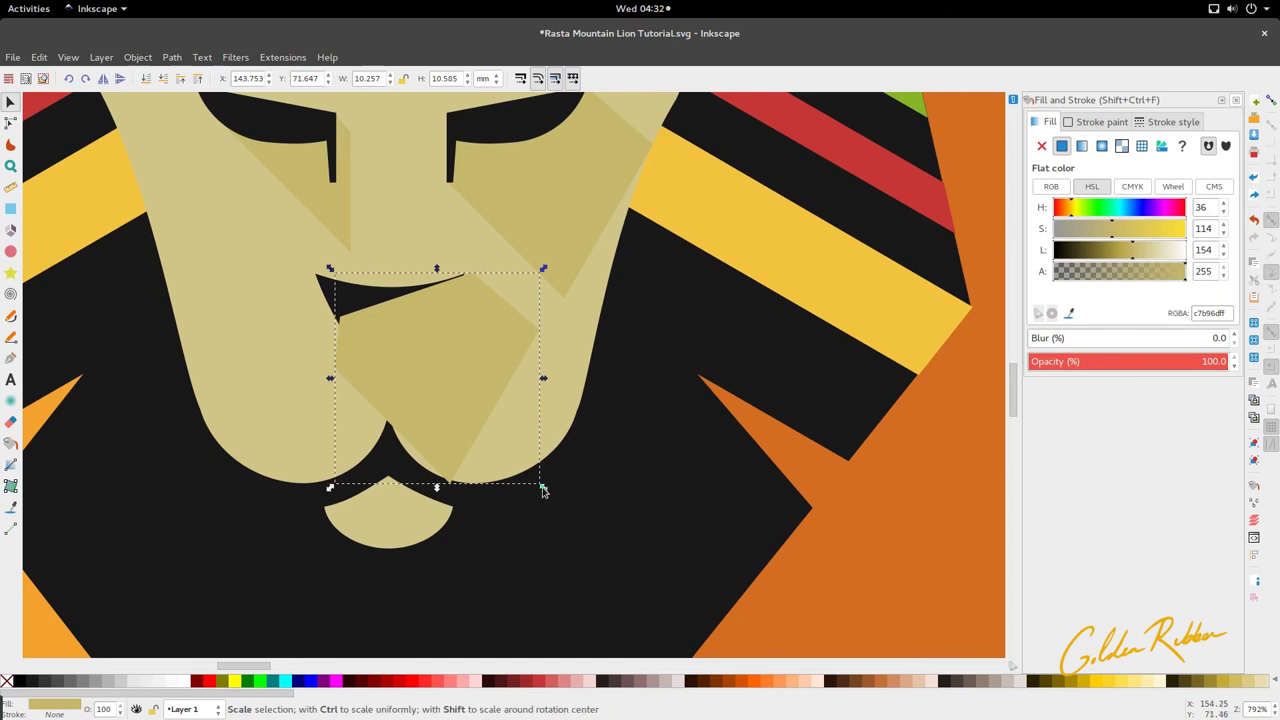
{"action": "left_click_drag", "start_coordinate": [543, 488], "coordinate": [516, 470], "text": "ctrl+shift"}
{"action": "left_click_drag", "start_coordinate": [447, 381], "coordinate": [442, 357]}
{"action": "mouse_move", "coordinate": [513, 437]}
{"action": "left_mouse_down"}
{"action": "mouse_move", "coordinate": [521, 451]}
{"action": "mouse_move", "coordinate": [516, 441]}
{"action": "left_mouse_up"}
{"action": "mouse_move", "coordinate": [1, 1]}
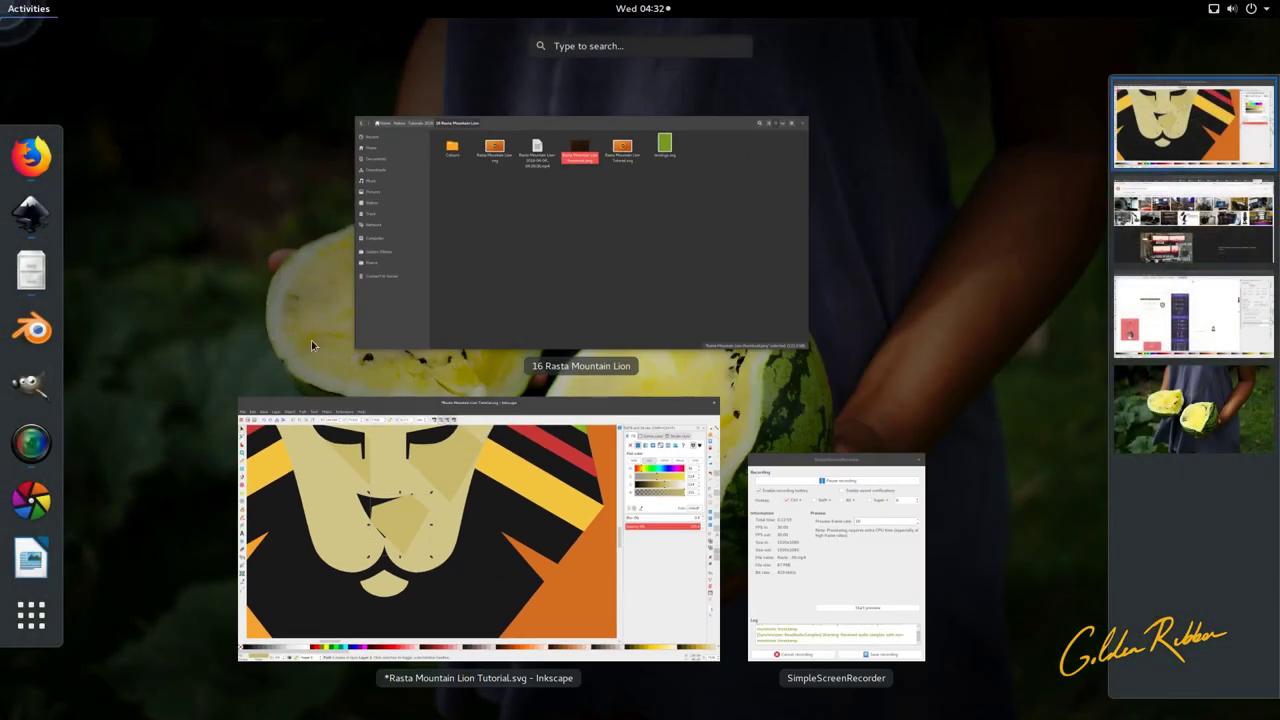
{"action": "left_click", "coordinate": [400, 430]}
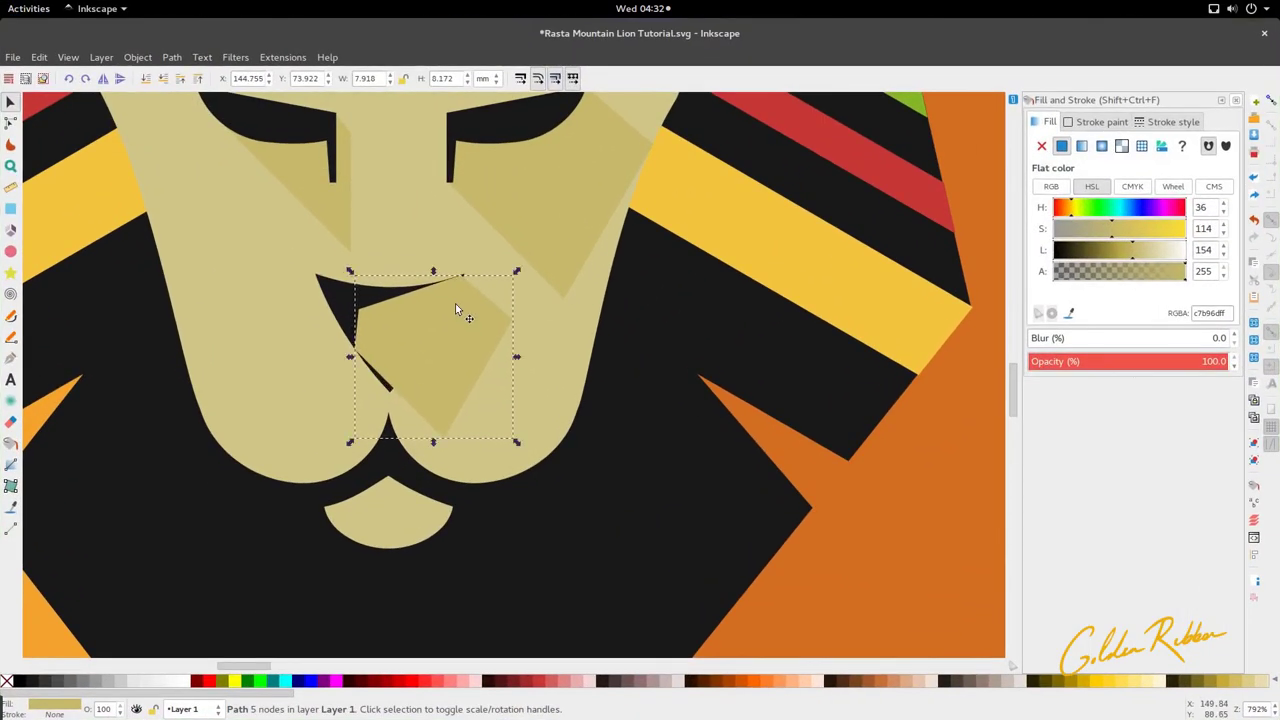
Reshape the nose shadow by moving one node to the nose's lower tip and shifting the upper outer edge out by 0.15 mm
{"action": "scroll", "coordinate": [436, 341], "scroll_direction": "up", "scroll_amount": 2}
{"action": "key", "text": "n"}
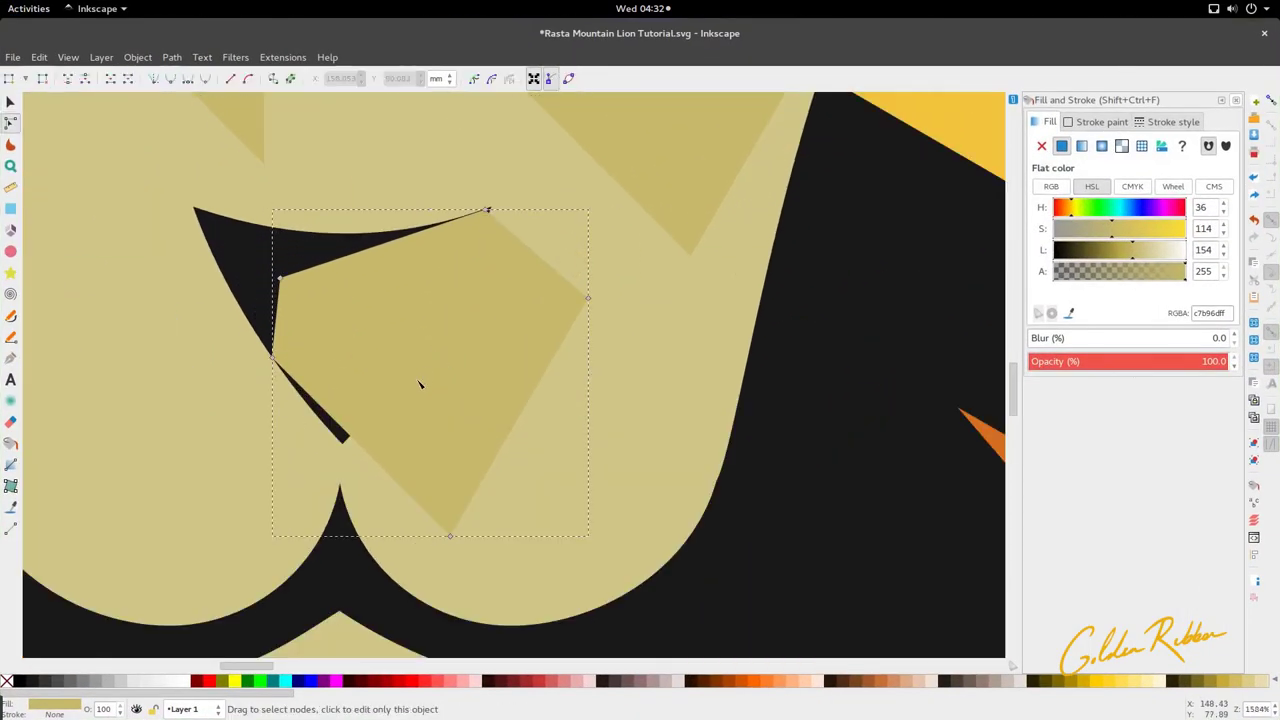
{"action": "left_click_drag", "start_coordinate": [271, 357], "coordinate": [341, 444]}
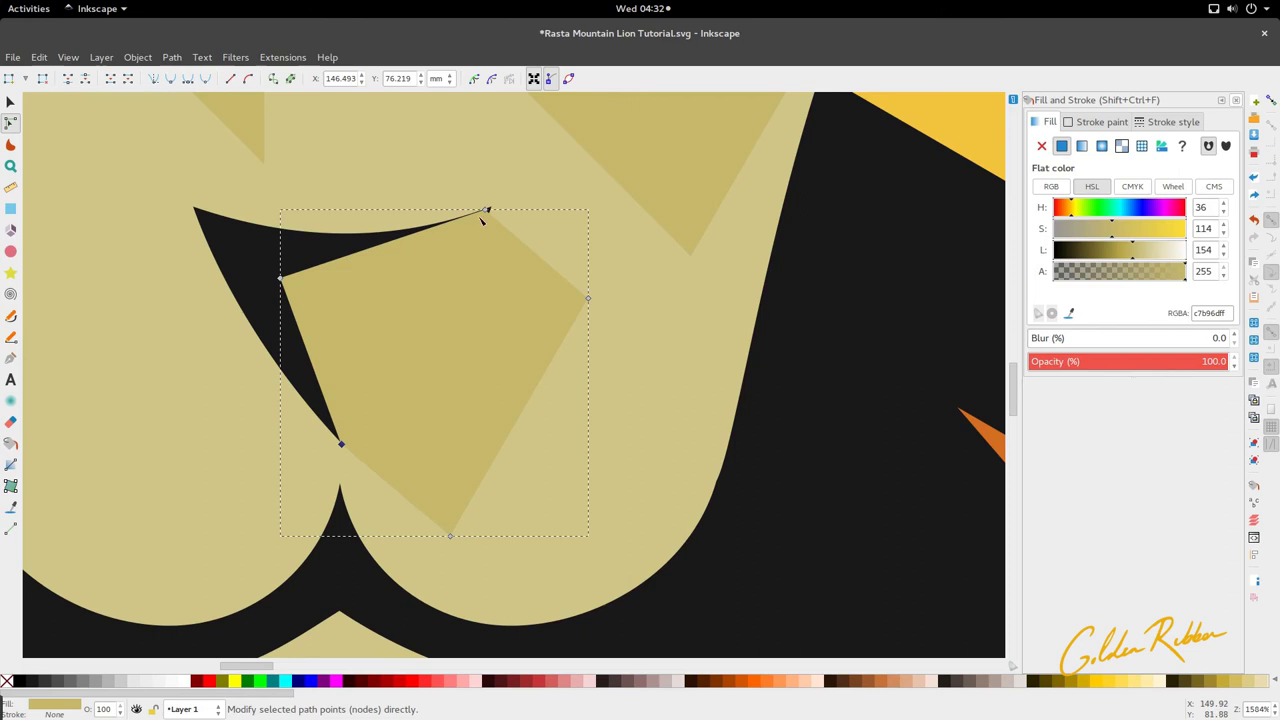
{"action": "left_click_drag", "start_coordinate": [486, 194], "coordinate": [594, 294]}
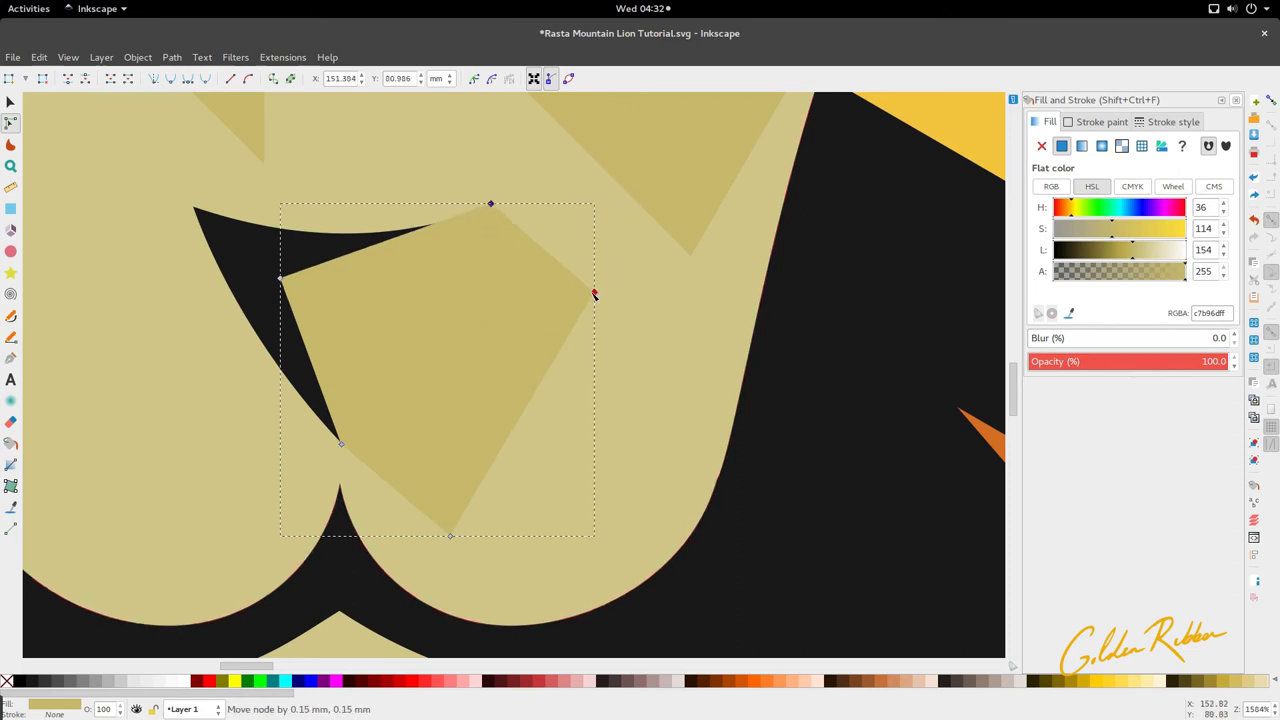
{"action": "key", "text": "s"}
Lower the nose shadow in the stacking order so it sits behind the nose but in front of the face
{"action": "scroll", "coordinate": [550, 285], "scroll_direction": "down", "scroll_amount": 4}
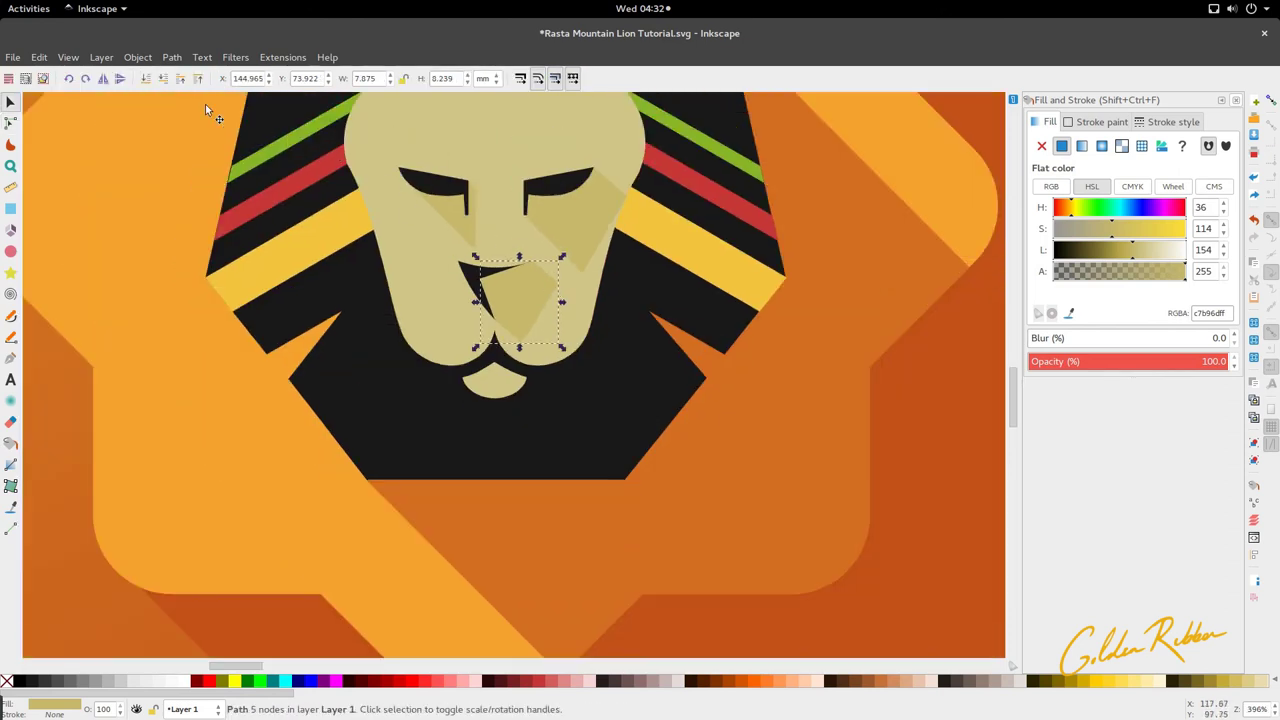
{"action": "left_click", "coordinate": [167, 79]}
{"action": "left_click", "coordinate": [316, 238]}
Examine the shadows of the eyes and nose up close and within the whole emblem
{"action": "scroll", "coordinate": [429, 299], "scroll_direction": "down", "scroll_amount": 3}
{"action": "scroll", "coordinate": [477, 297], "scroll_direction": "up", "scroll_amount": 4}
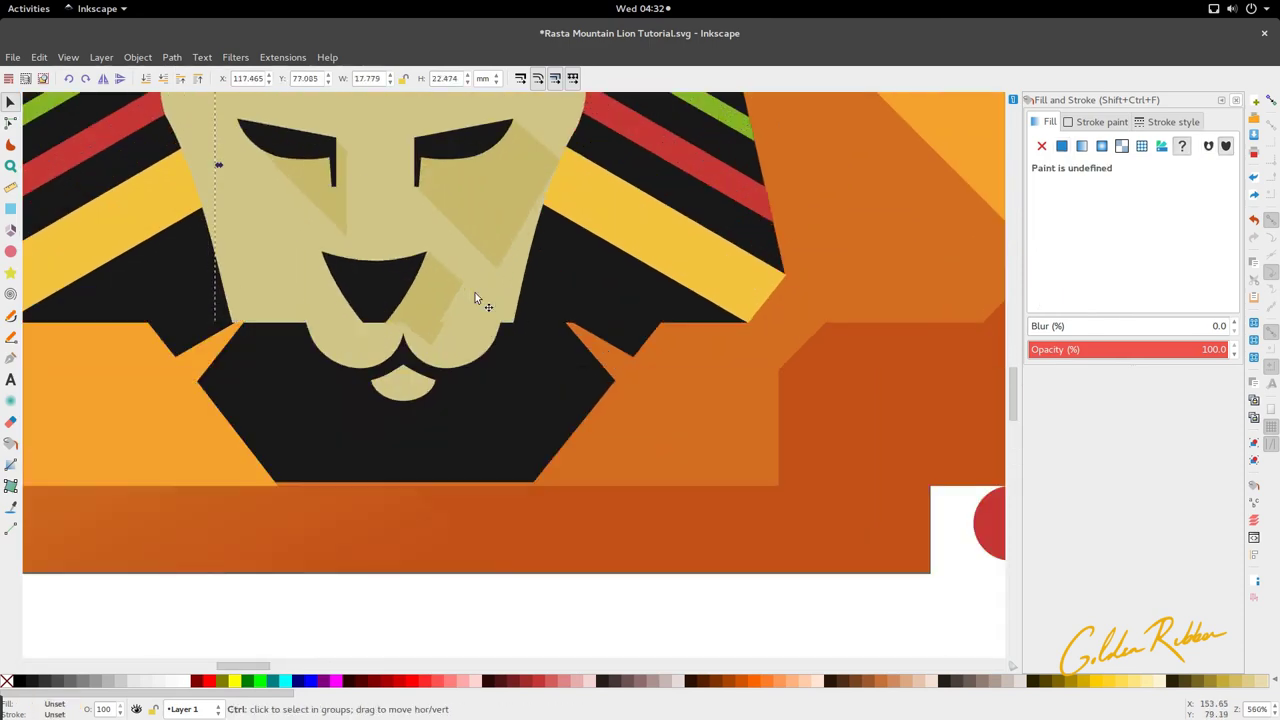
{"action": "scroll", "coordinate": [475, 297], "scroll_direction": "down", "scroll_amount": 3}
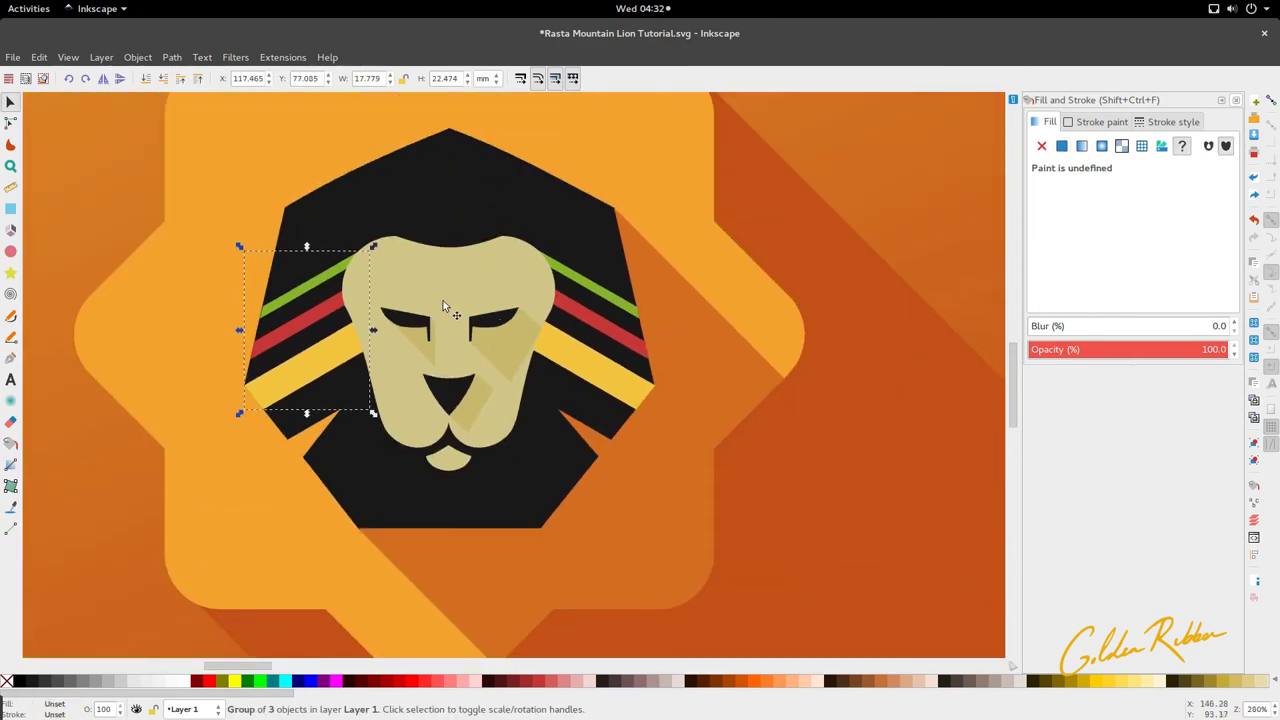
{"action": "scroll", "coordinate": [410, 339], "scroll_direction": "up", "scroll_amount": 3}
{"action": "scroll", "coordinate": [424, 345], "scroll_direction": "down", "scroll_amount": 4}
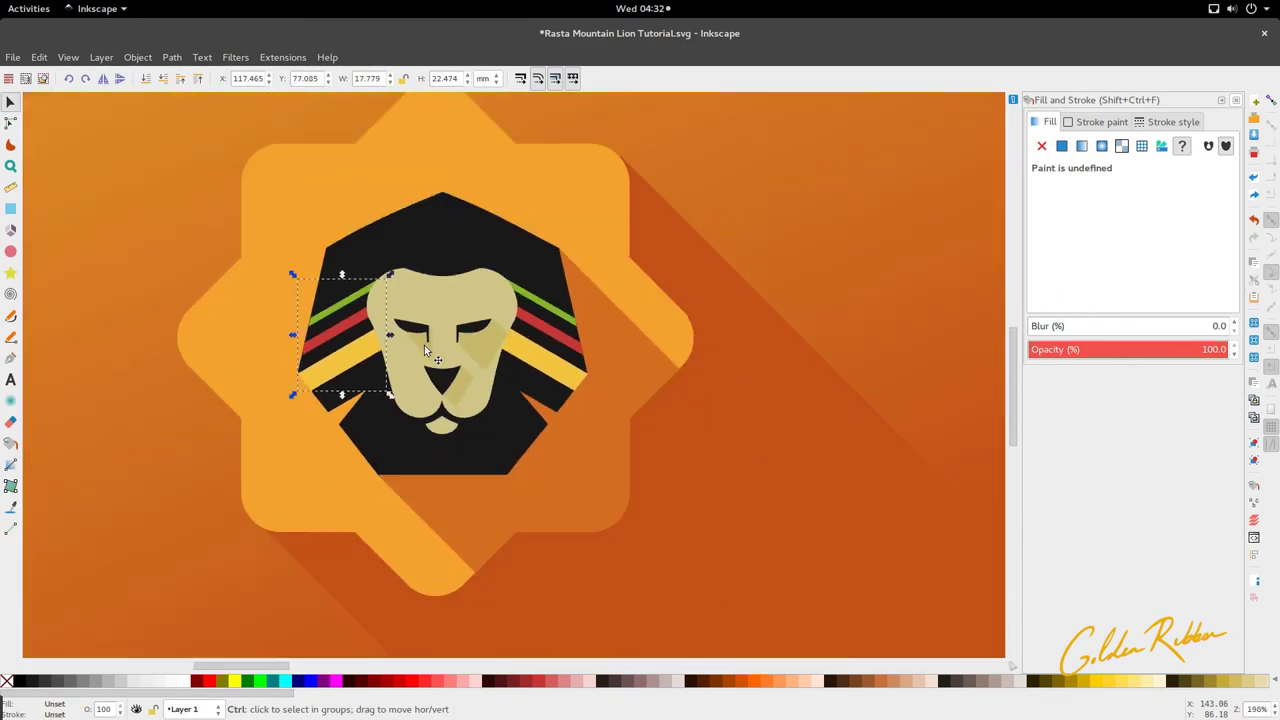
{"action": "scroll", "coordinate": [424, 350], "scroll_direction": "down", "scroll_amount": 3}
{"action": "scroll", "coordinate": [436, 335], "scroll_direction": "up", "scroll_amount": 3}
{"action": "scroll", "coordinate": [435, 329], "scroll_direction": "down", "scroll_amount": 2}
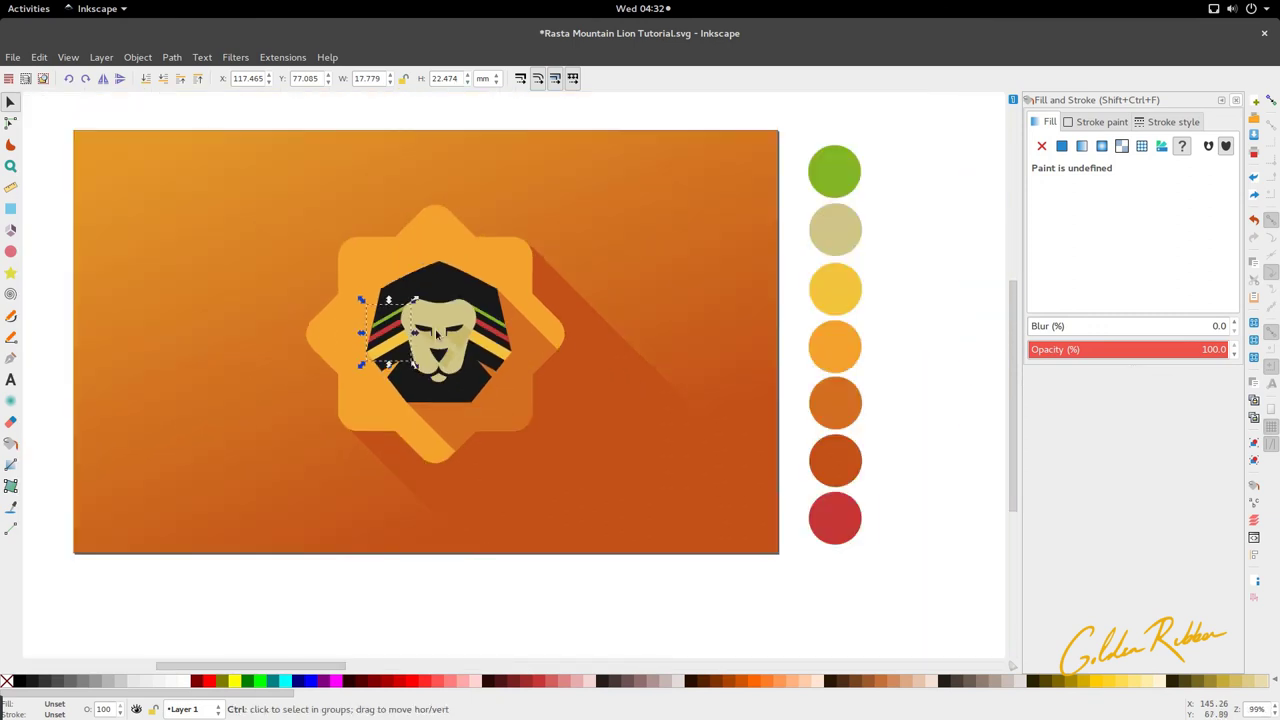
Try a radial and a linear gradient on the stroke of the mane's orange shadow, and undo both
{"action": "double_click", "coordinate": [539, 341]}
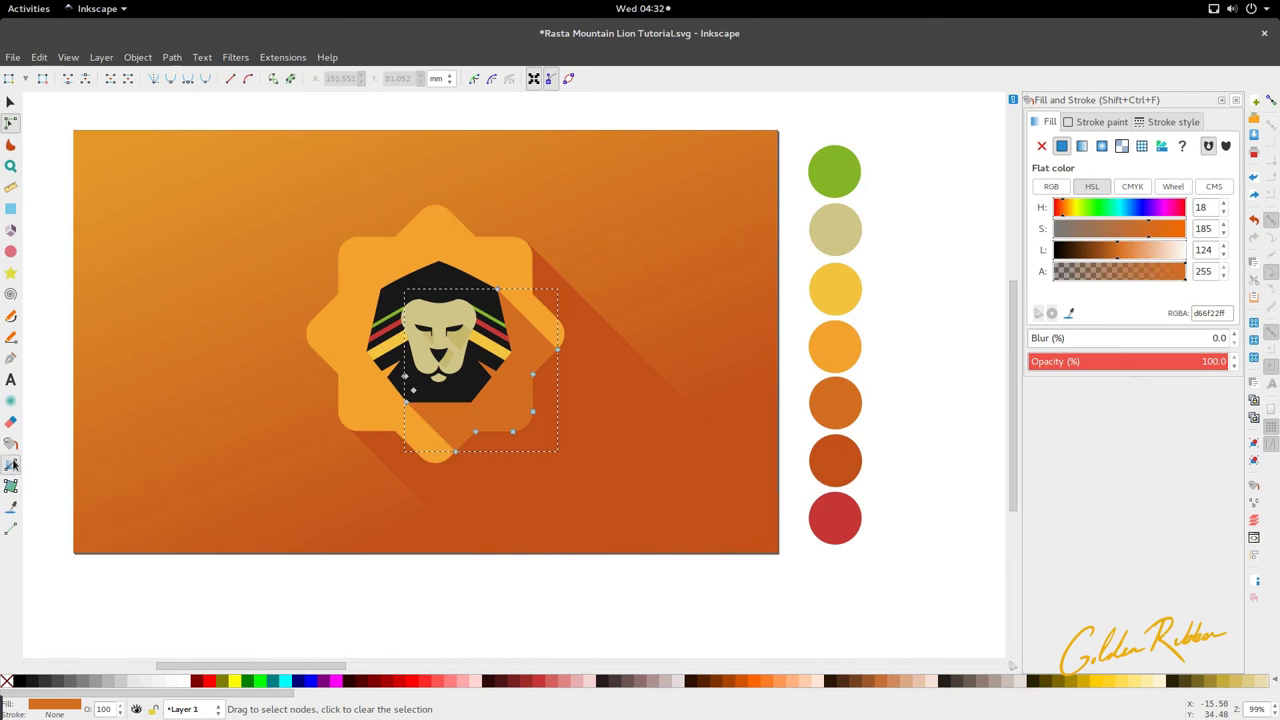
{"action": "left_click", "coordinate": [11, 464]}
{"action": "scroll", "coordinate": [472, 415], "scroll_direction": "up", "scroll_amount": 2}
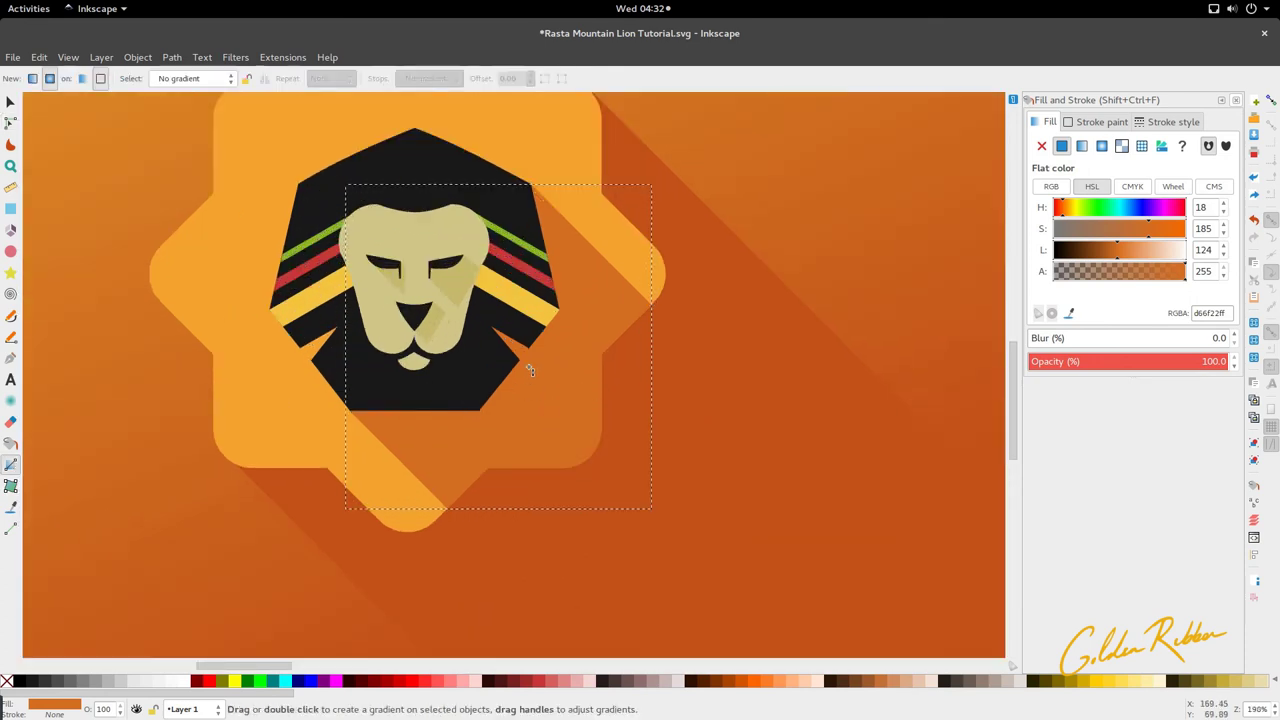
{"action": "left_click_drag", "start_coordinate": [530, 369], "coordinate": [551, 382]}
{"action": "key", "text": "ctrl+z"}
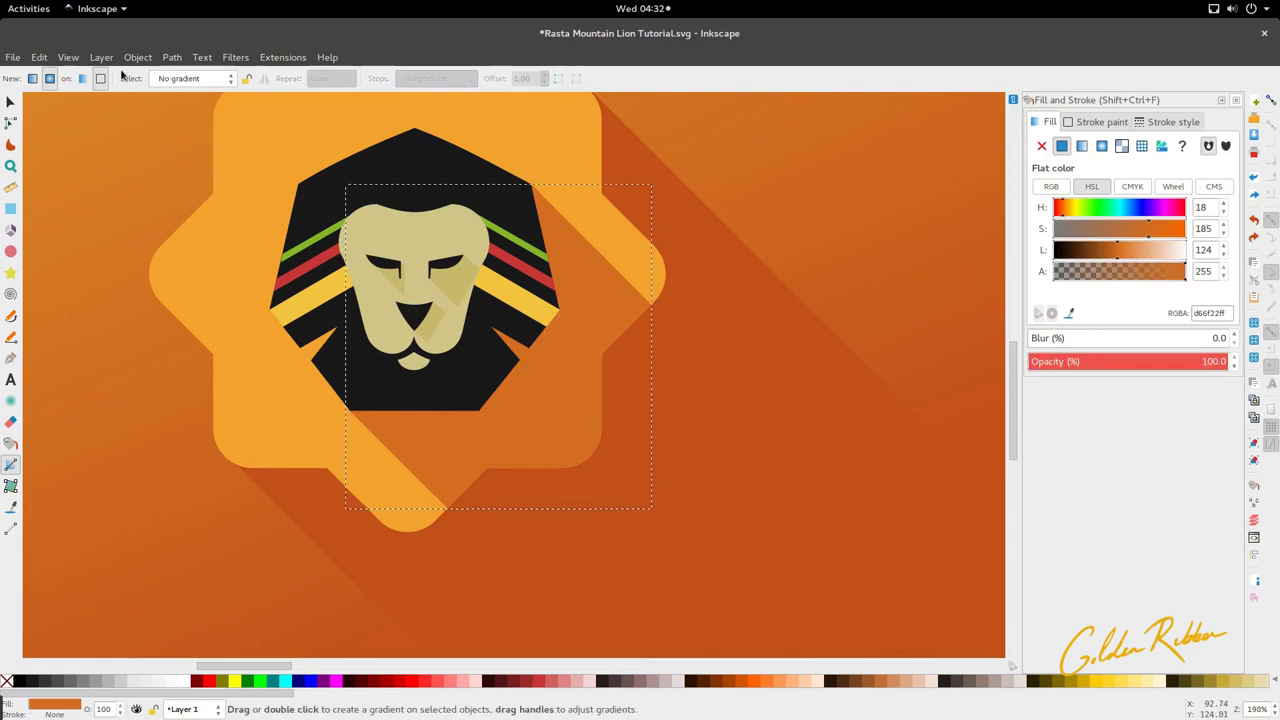
{"action": "left_click", "coordinate": [32, 80]}
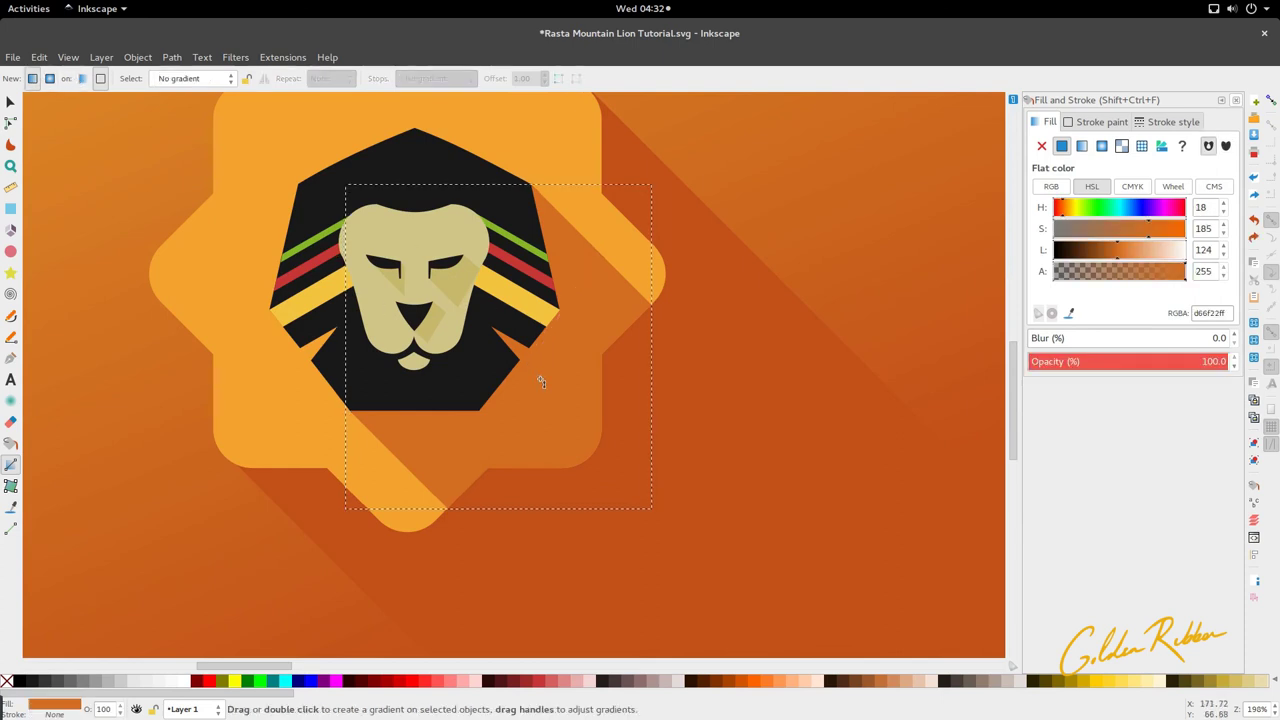
{"action": "left_click_drag", "start_coordinate": [538, 369], "coordinate": [577, 406]}
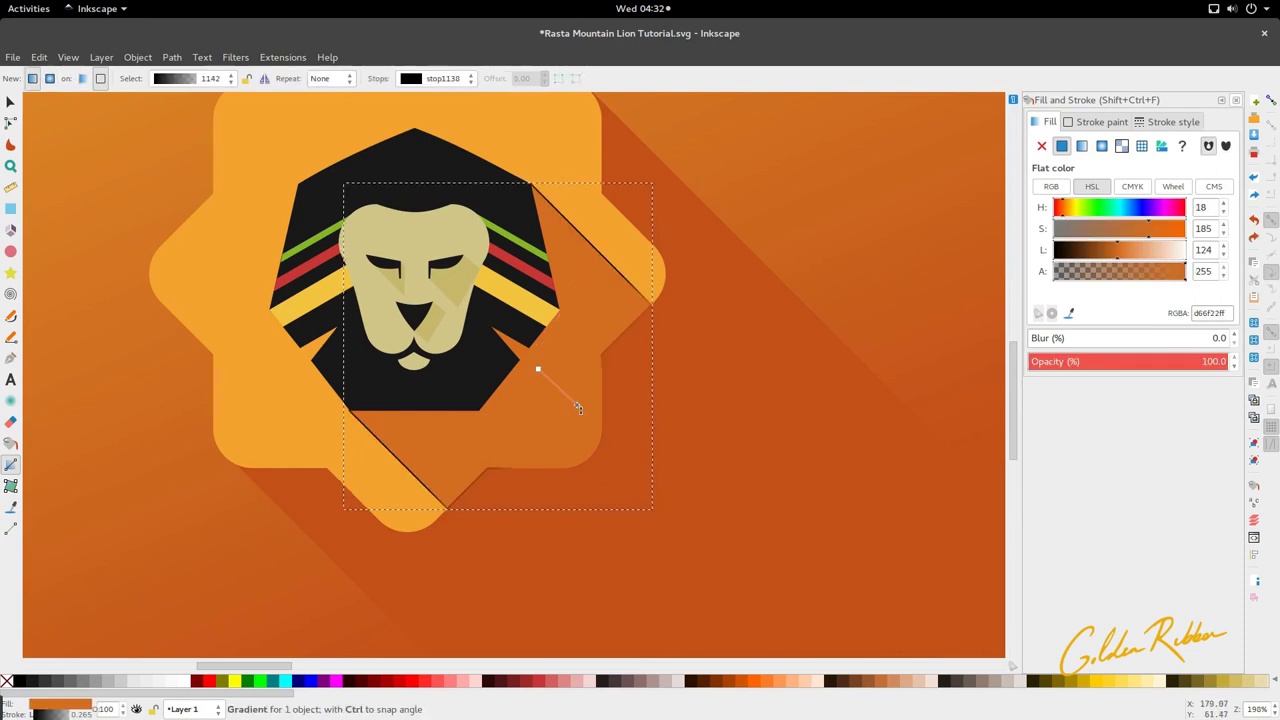
{"action": "key", "text": "ctrl+z"}
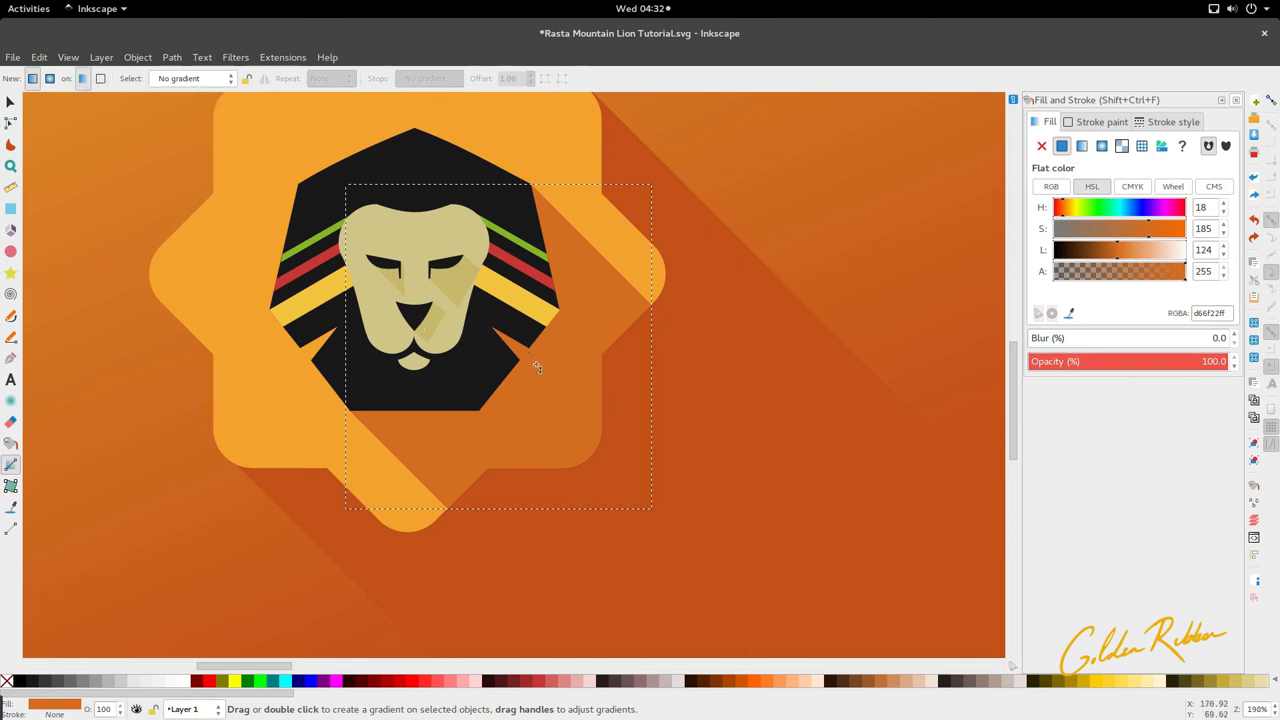
Apply a linear fill gradient to the mane's shadow, fading diagonally from orange under the mane to transparent near the badge's lower corner
{"action": "left_click_drag", "start_coordinate": [531, 363], "coordinate": [601, 435]}
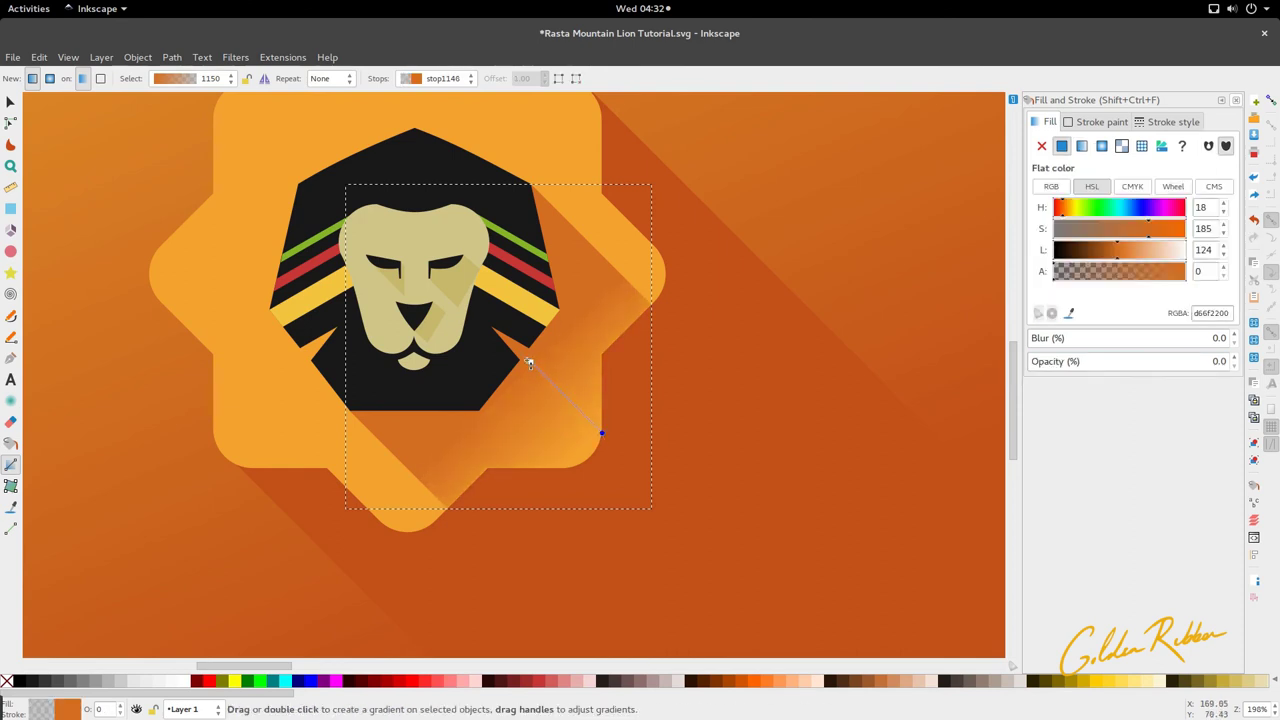
{"action": "left_click_drag", "start_coordinate": [530, 362], "coordinate": [487, 320]}
{"action": "left_click", "coordinate": [603, 435]}
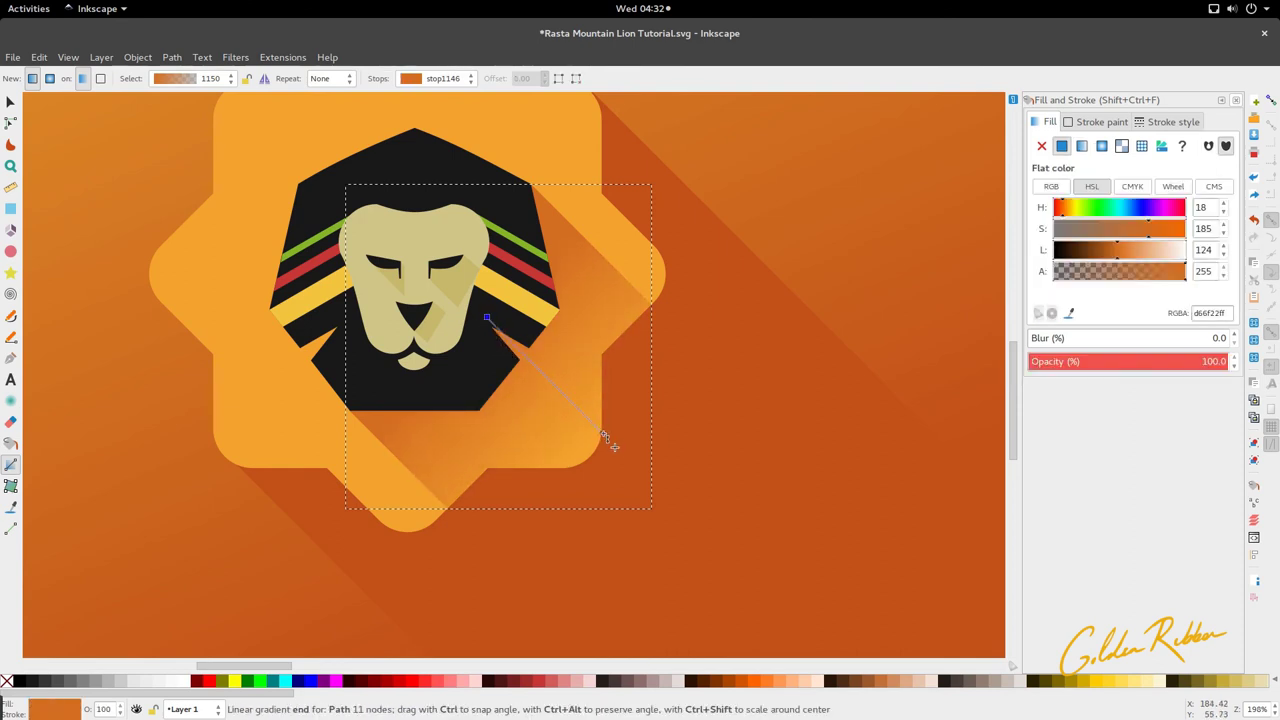
{"action": "left_click_drag", "start_coordinate": [582, 412], "coordinate": [580, 410]}
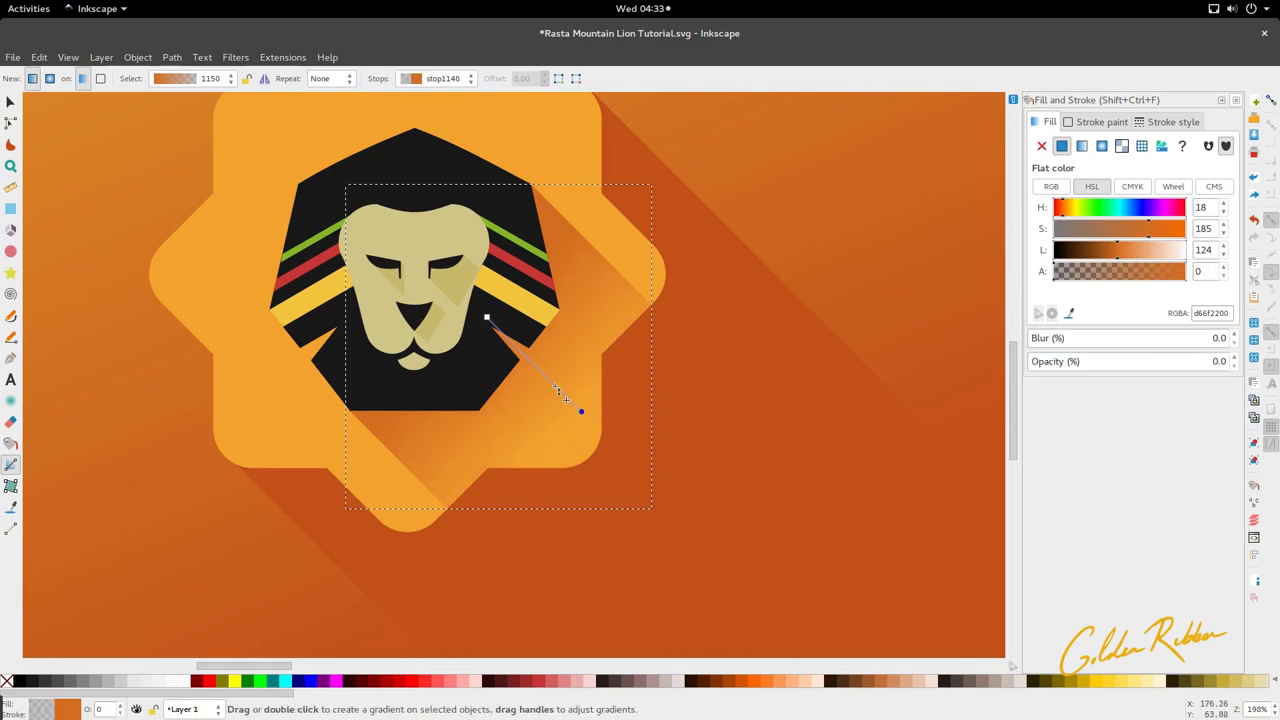
Apply a diagonal linear fill gradient to the right eye's shadow, fading from tan under the eye to transparent near the face edge
{"action": "key", "text": "s"}
{"action": "key", "text": "n"}
{"action": "left_click", "coordinate": [458, 300]}
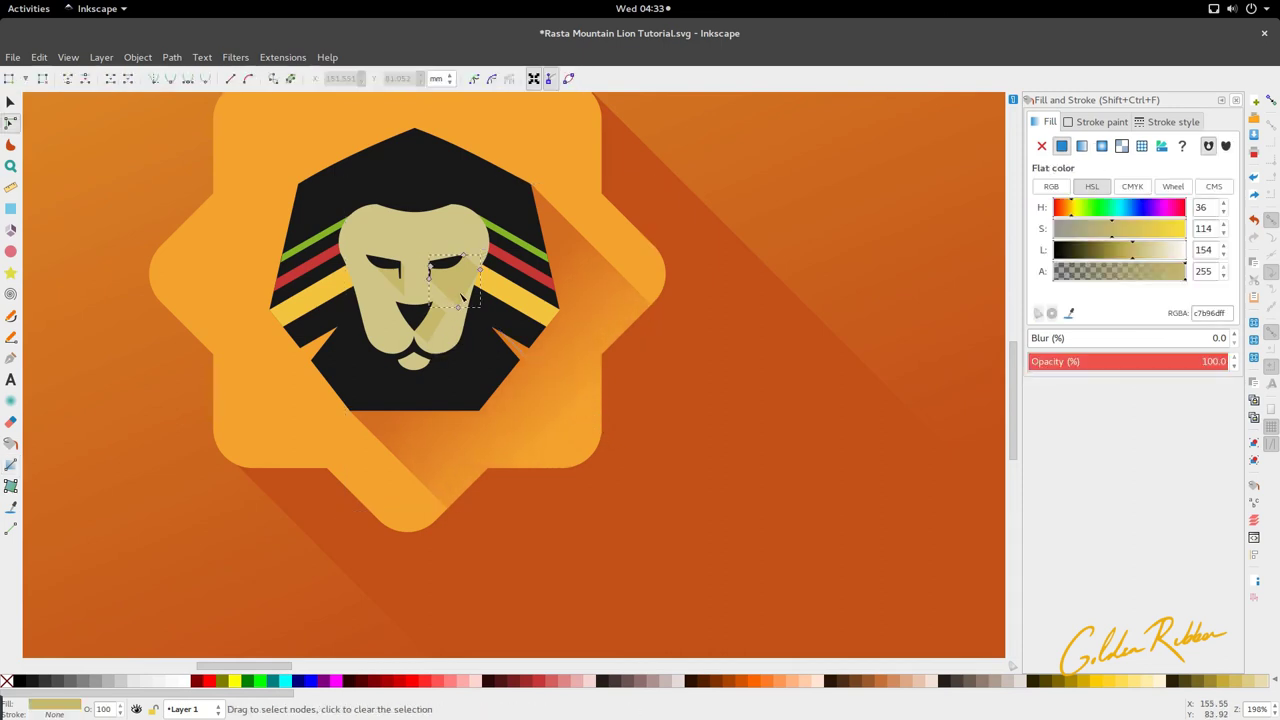
{"action": "left_click", "coordinate": [10, 464]}
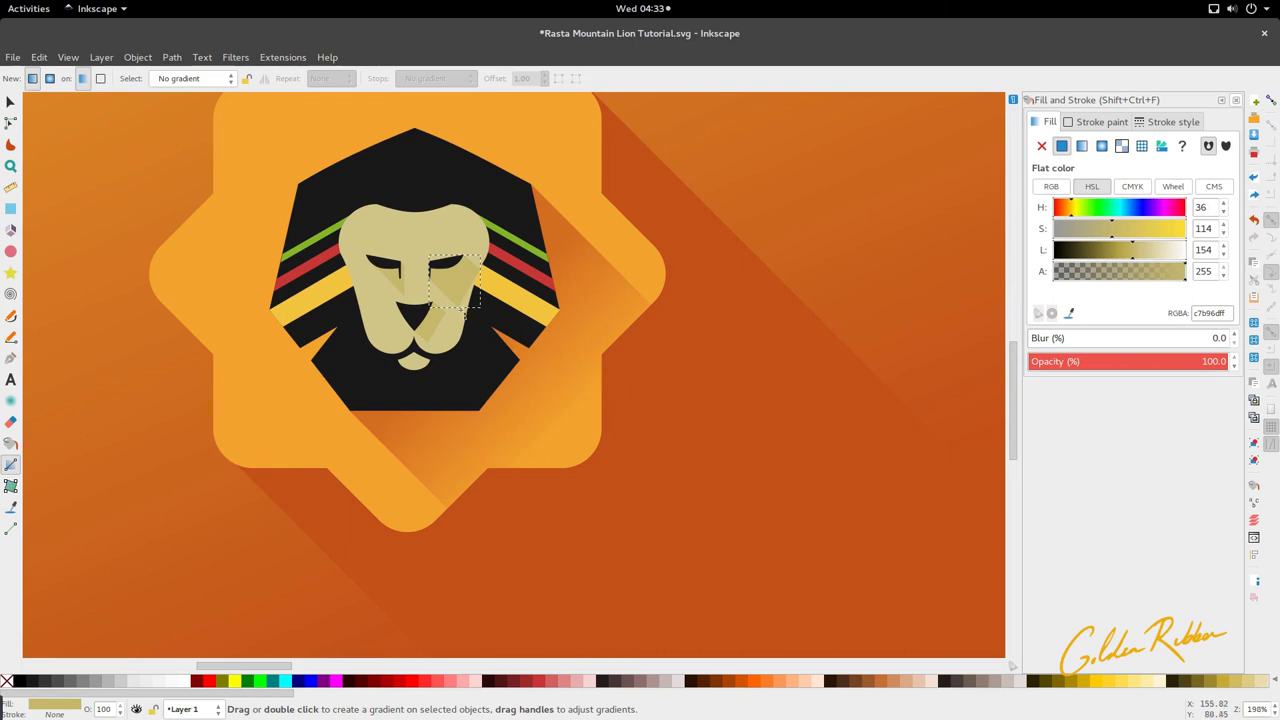
{"action": "double_click", "coordinate": [456, 281]}
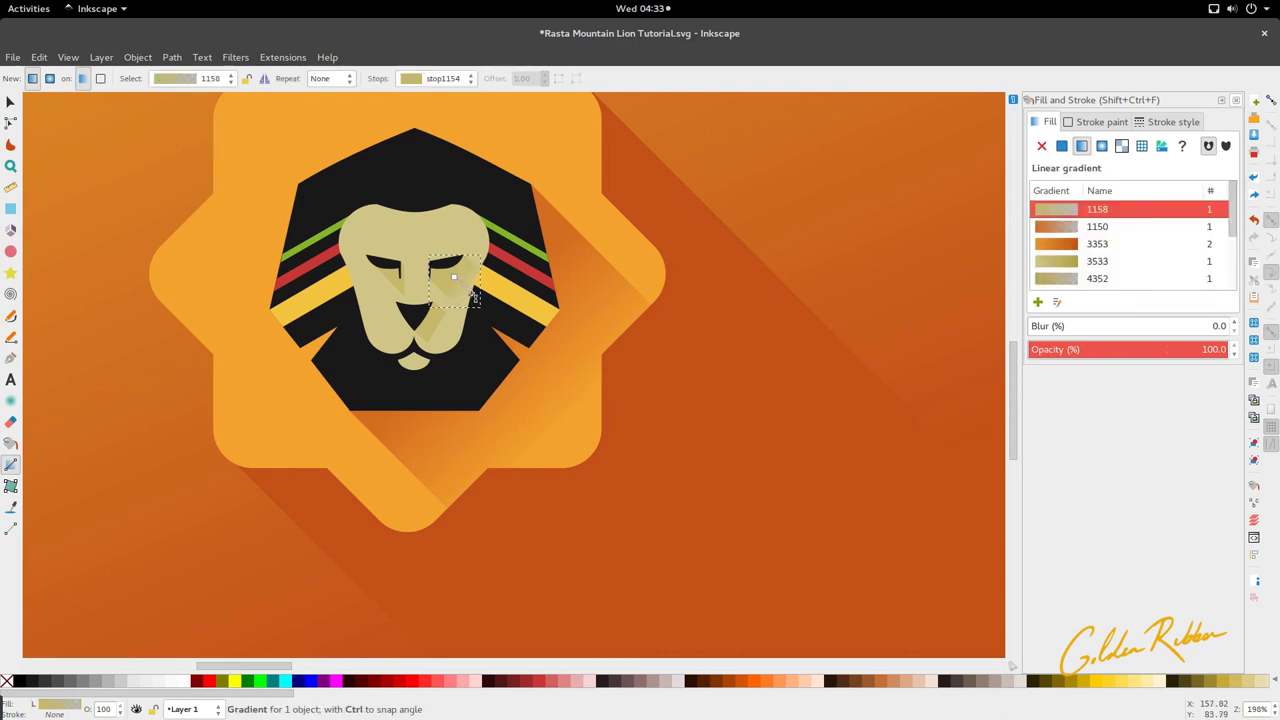
{"action": "left_click", "coordinate": [454, 278]}
{"action": "left_click", "coordinate": [466, 293]}
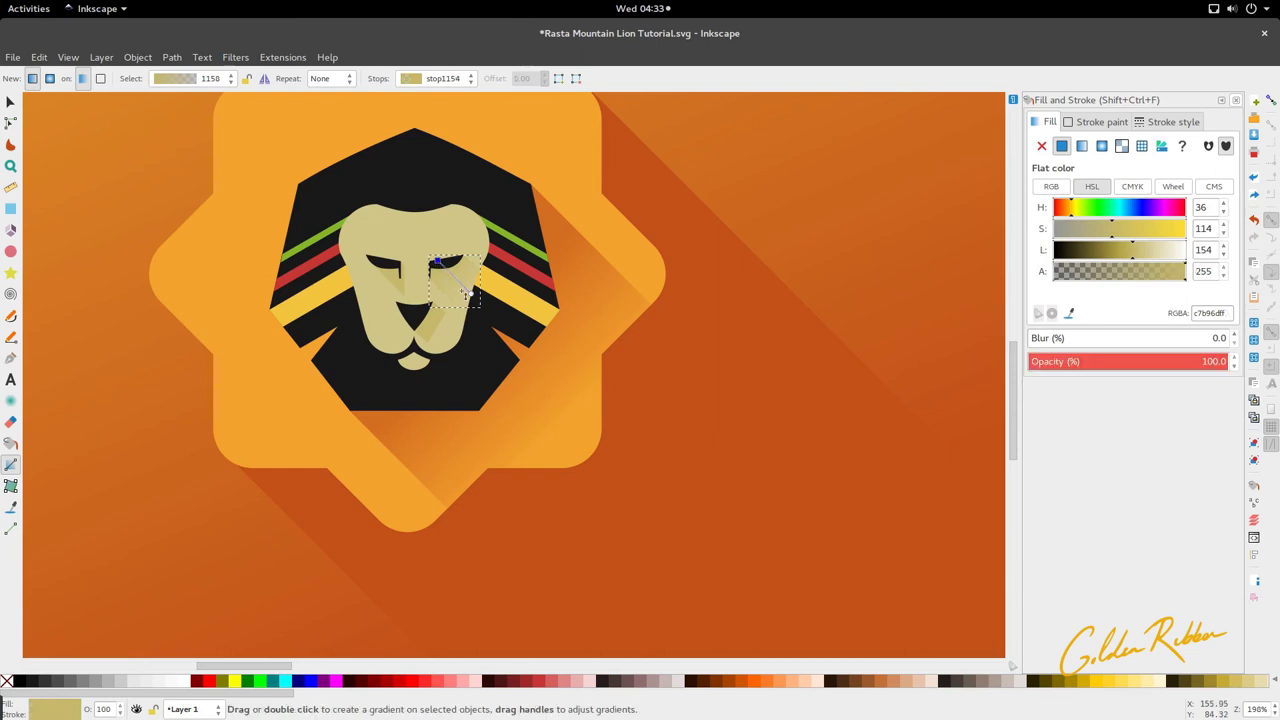
Apply a diagonal linear gradient to the left eye's shadow, fading to transparent, with its opaque start just below the eye
{"action": "left_click", "coordinate": [395, 286]}
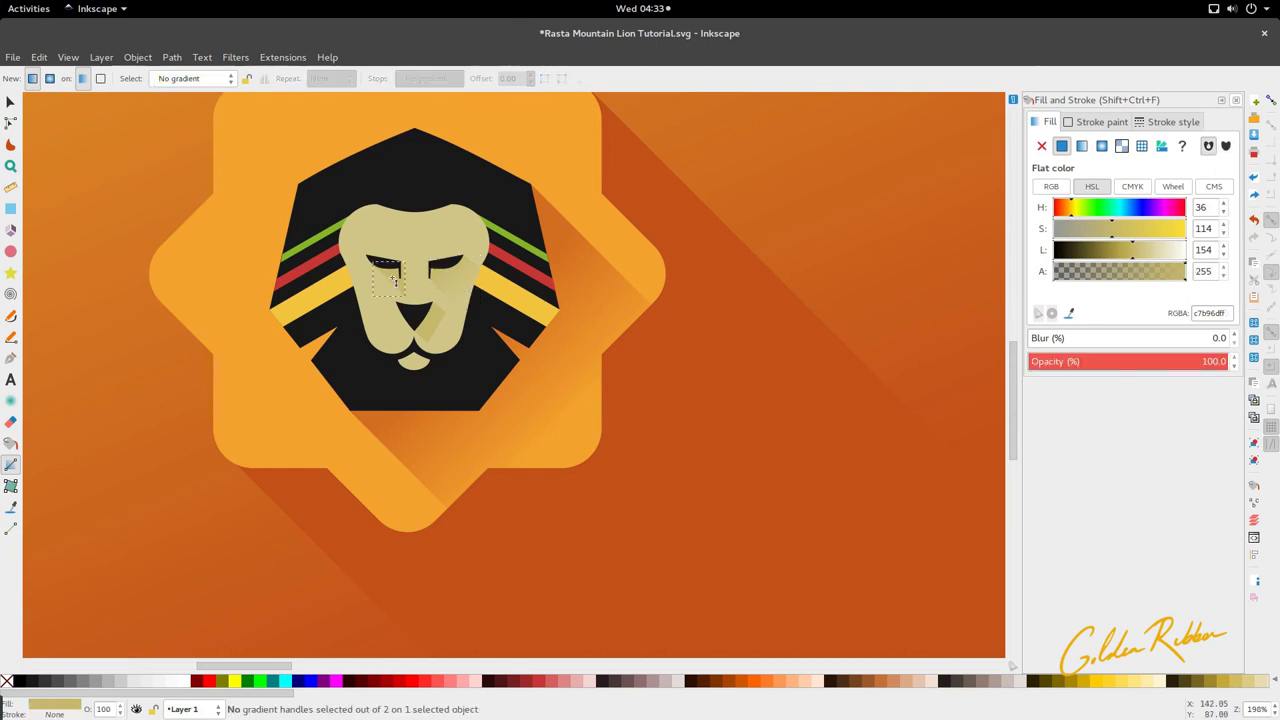
{"action": "left_click_drag", "start_coordinate": [394, 281], "coordinate": [401, 288]}
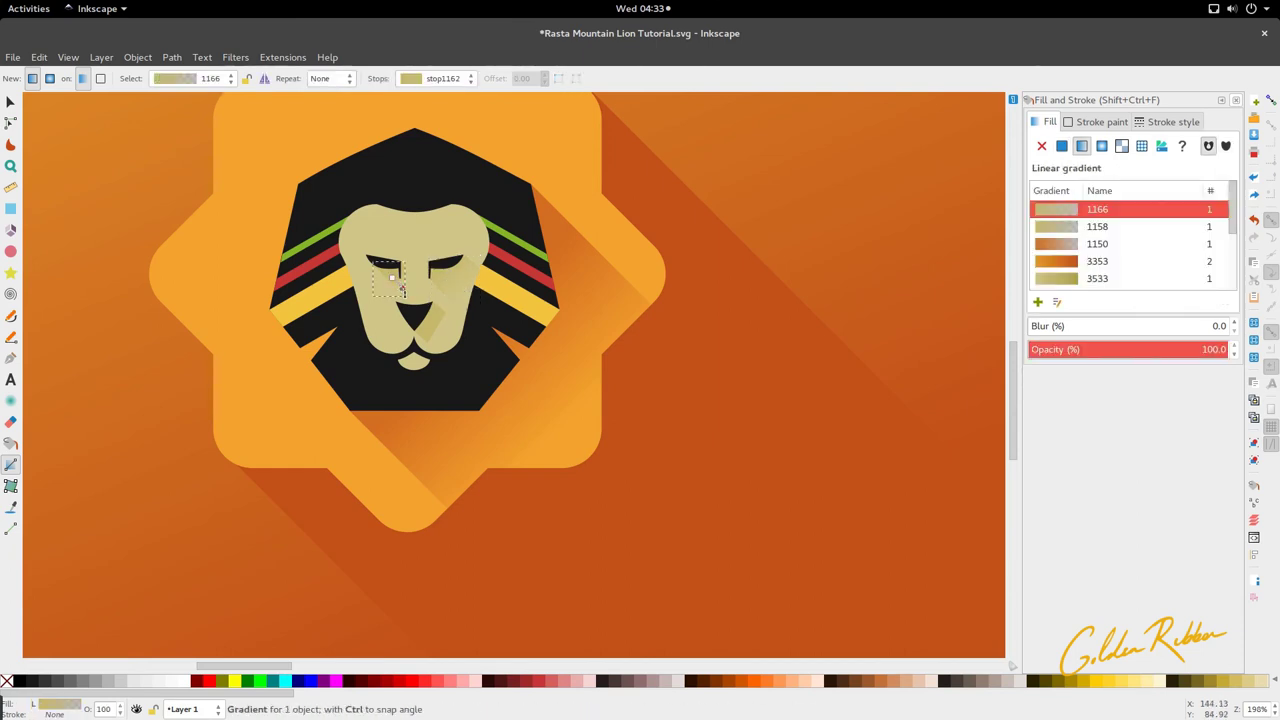
{"action": "left_click", "coordinate": [400, 288]}
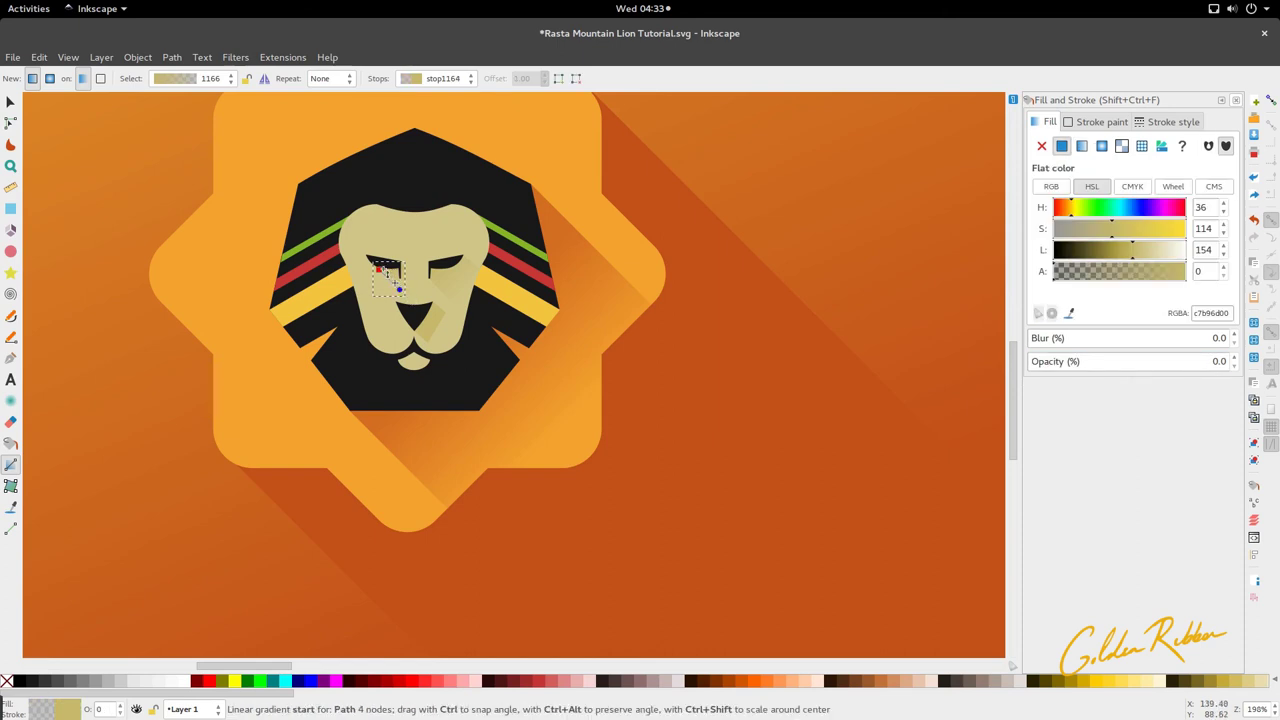
{"action": "left_click", "coordinate": [380, 270]}
{"action": "scroll", "coordinate": [392, 285], "scroll_direction": "up", "scroll_amount": 3}
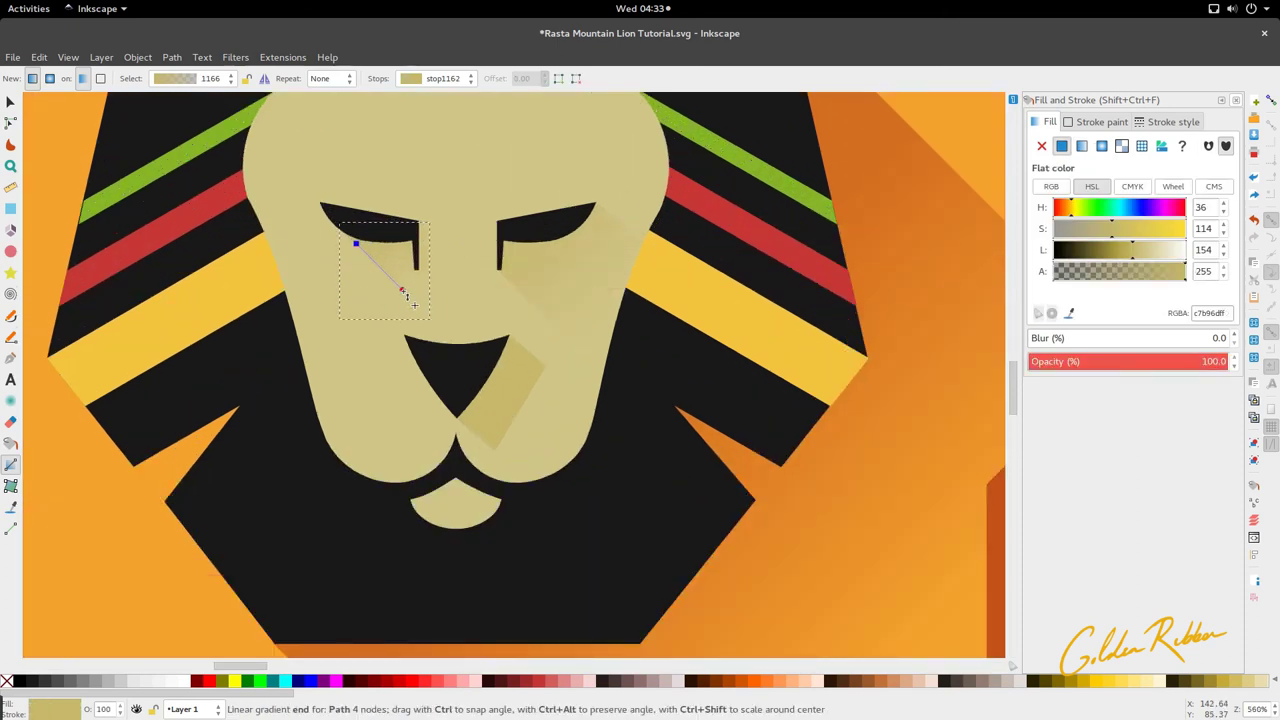
{"action": "left_click", "coordinate": [402, 290]}
{"action": "left_click", "coordinate": [370, 257]}
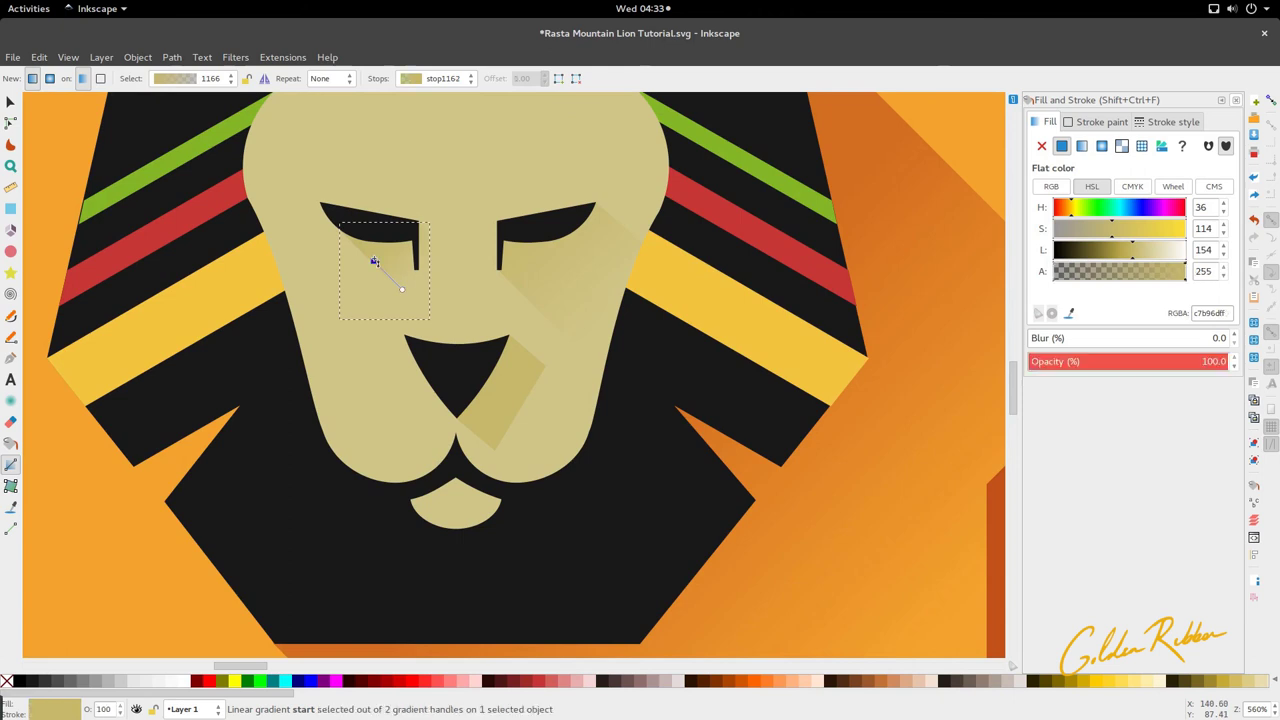
Fade the nose's shadow with a diagonal linear gradient from opaque tan at the nose to transparent on the muzzle
{"action": "key", "text": "s"}
{"action": "scroll", "coordinate": [436, 328], "scroll_direction": "down", "scroll_amount": 3}
{"action": "double_click", "coordinate": [465, 355]}
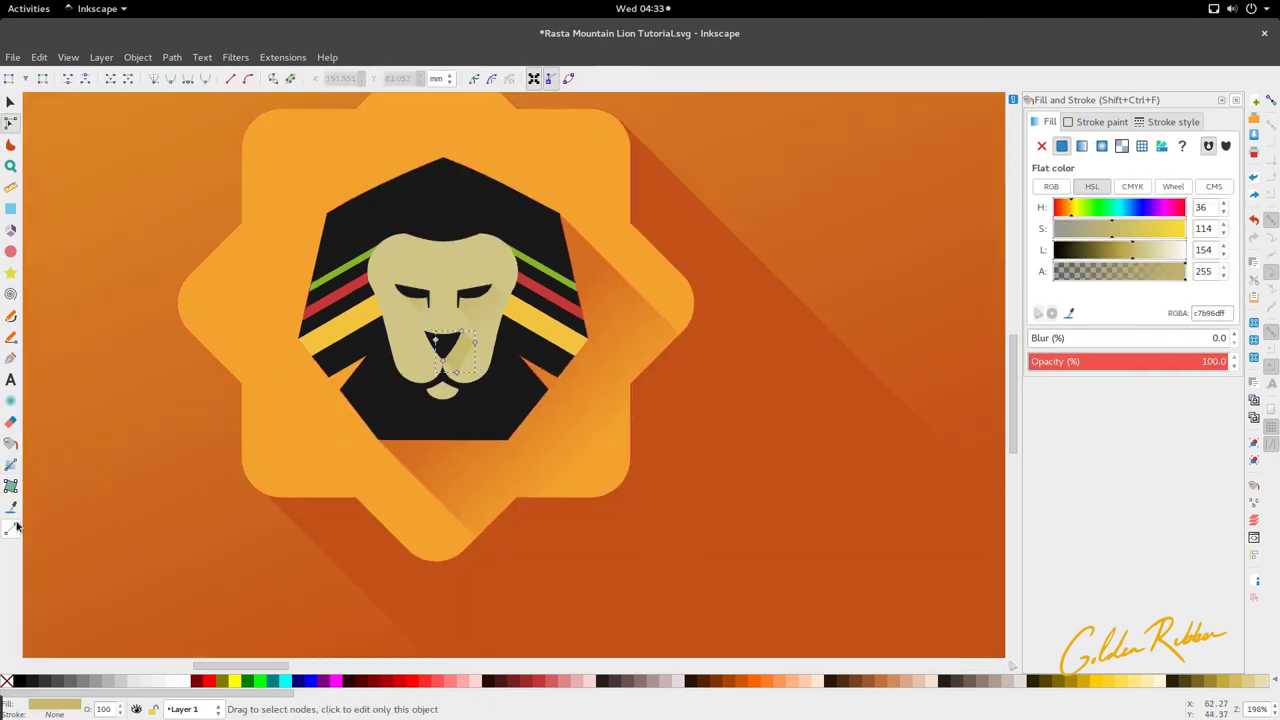
{"action": "left_click", "coordinate": [10, 464]}
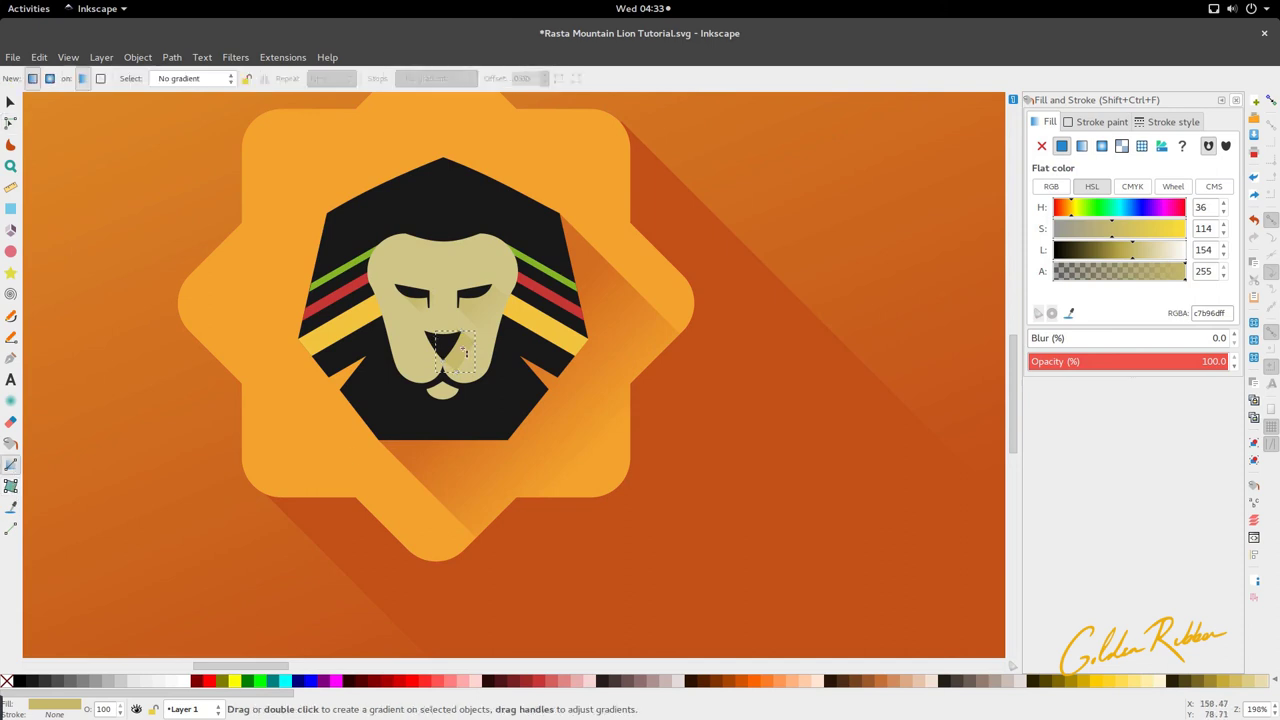
{"action": "key", "text": "ctrl"}
{"action": "left_click_drag", "start_coordinate": [462, 352], "coordinate": [470, 360]}
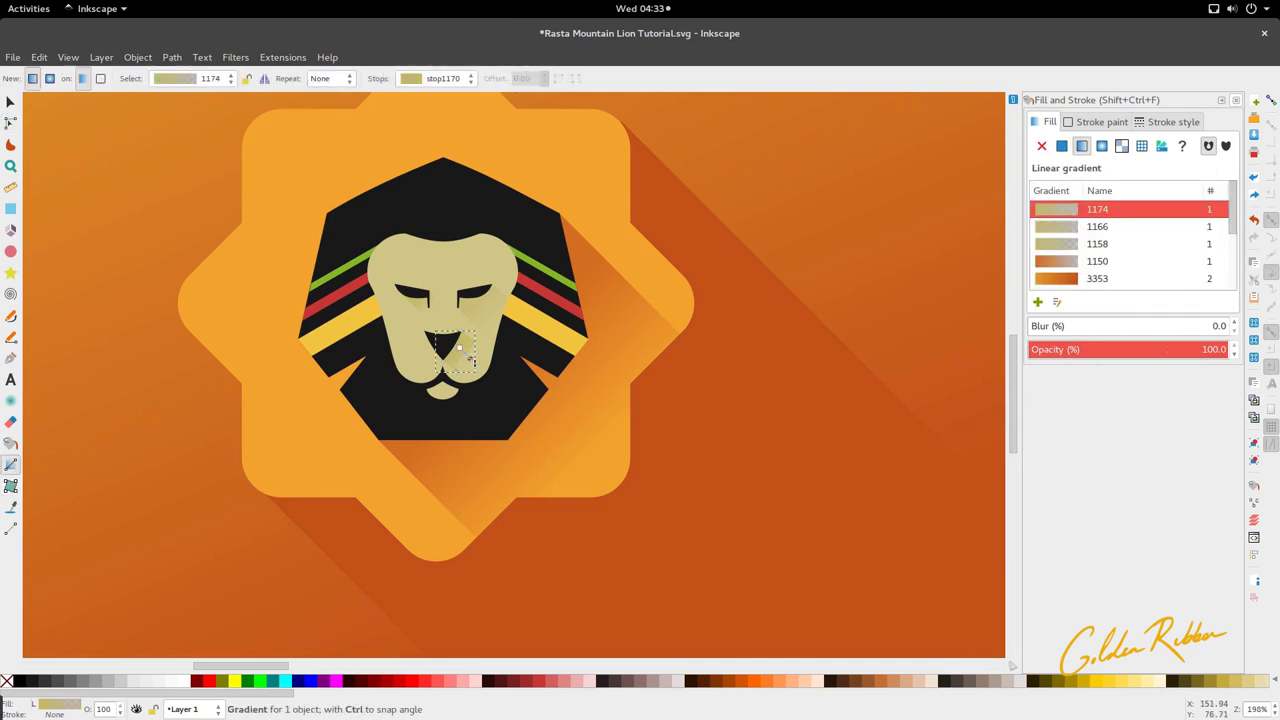
{"action": "left_click", "coordinate": [469, 358]}
{"action": "left_click", "coordinate": [450, 339]}
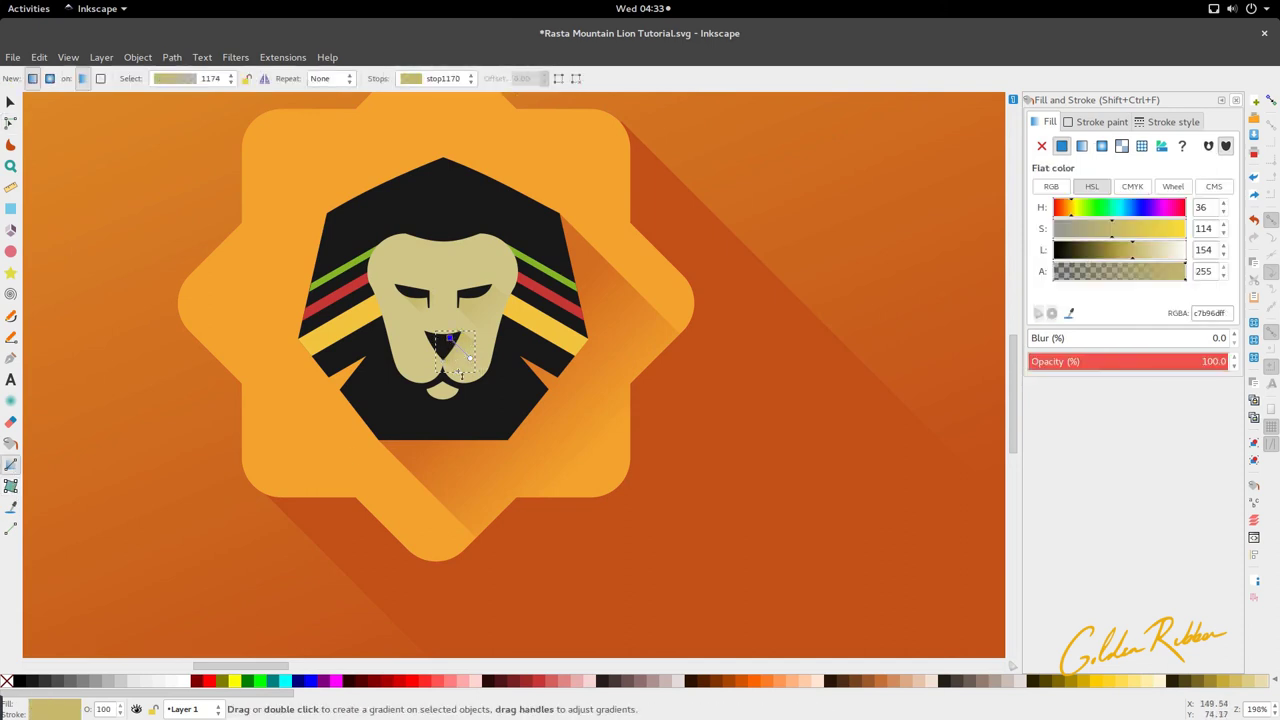
{"action": "key", "text": "s"}
Shift the opaque start of the right eye shadow's gradient diagonally down inside the eye
{"action": "left_click", "coordinate": [443, 390]}
{"action": "scroll", "coordinate": [472, 372], "scroll_direction": "down", "scroll_amount": 3}
{"action": "scroll", "coordinate": [467, 363], "scroll_direction": "up", "scroll_amount": 4}
{"action": "scroll", "coordinate": [461, 367], "scroll_direction": "up", "scroll_amount": 4}
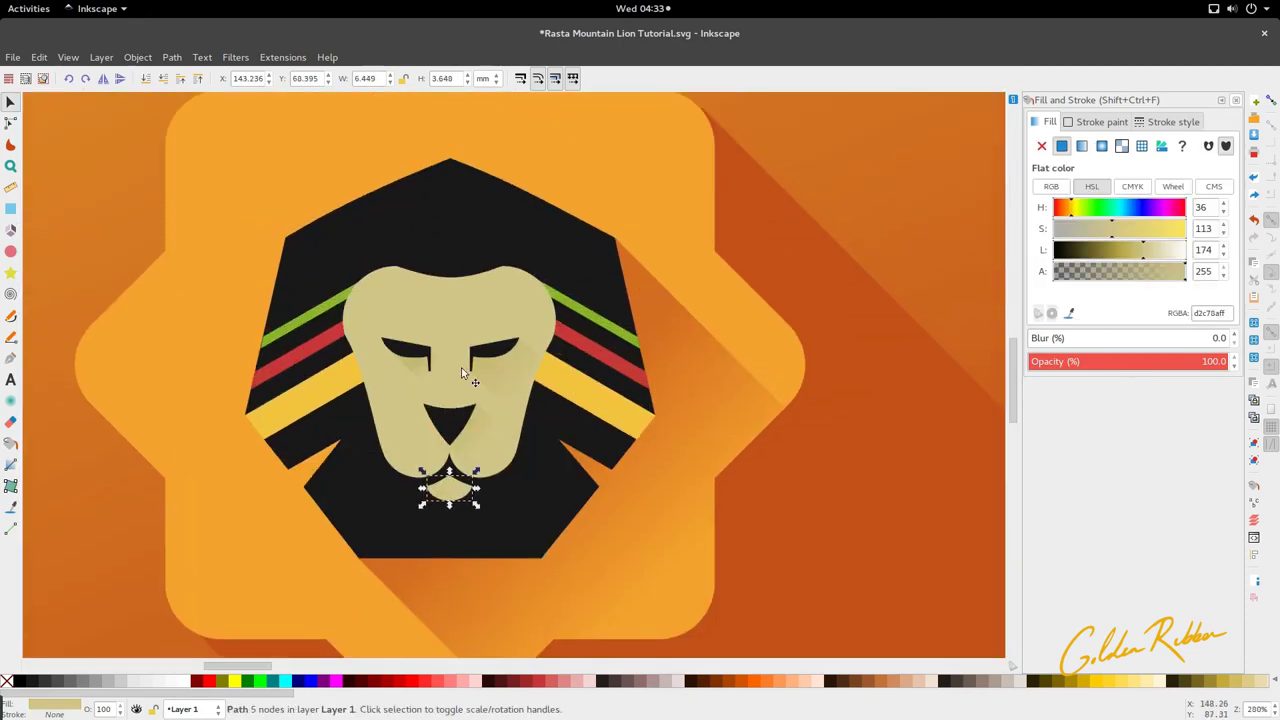
{"action": "double_click", "coordinate": [492, 365]}
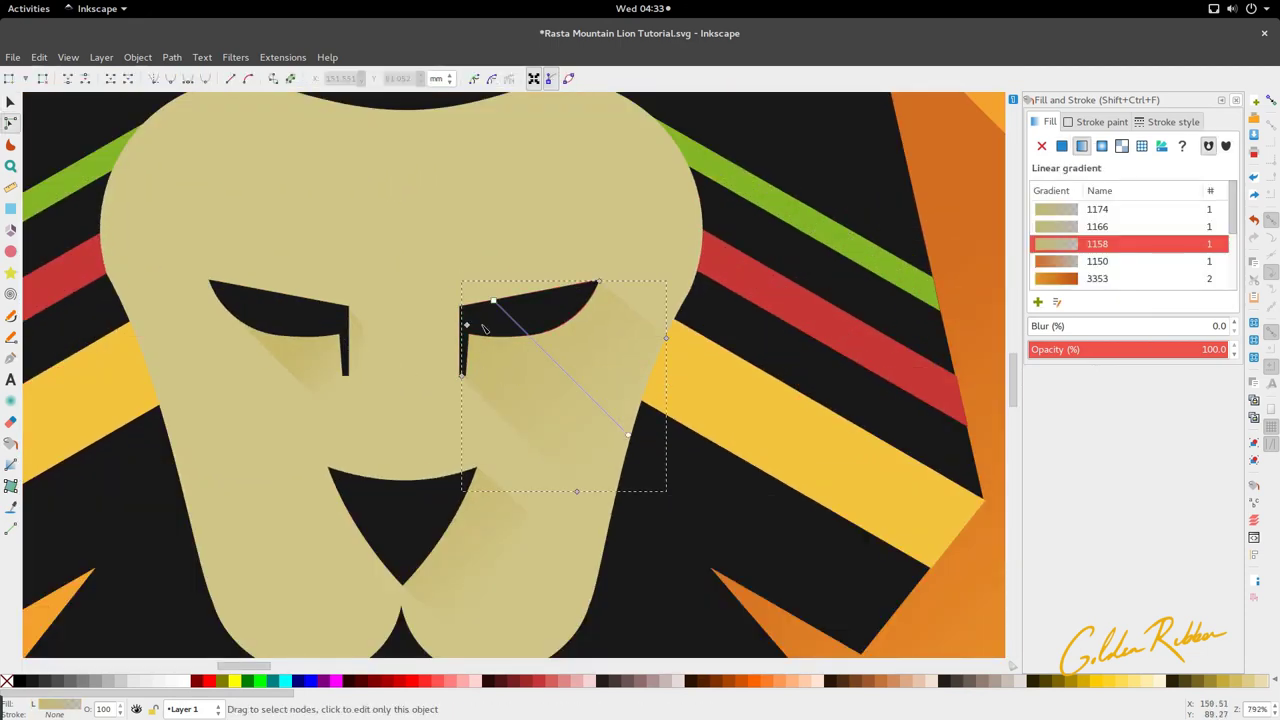
{"action": "left_click", "coordinate": [508, 314]}
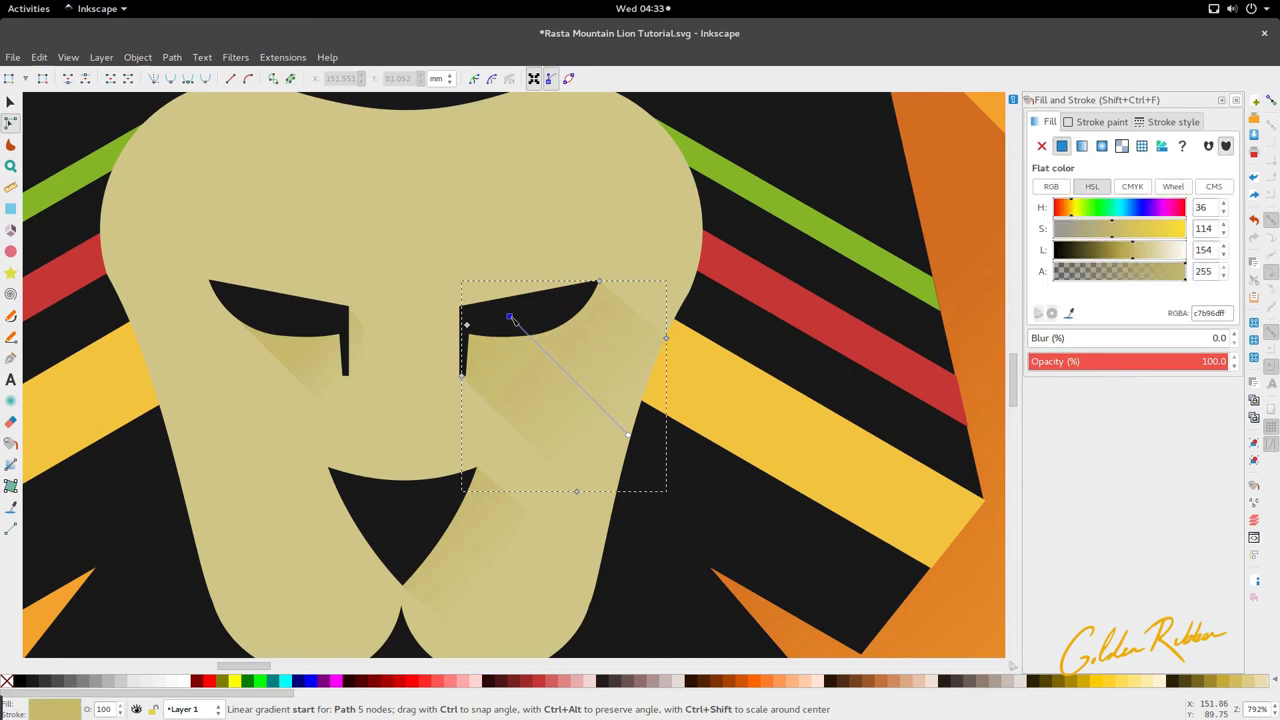
{"action": "scroll", "coordinate": [506, 322], "scroll_direction": "down", "scroll_amount": 3}
{"action": "key", "text": "s"}
{"action": "scroll", "coordinate": [433, 376], "scroll_direction": "down", "scroll_amount": 3}
Extend the left eye's shadow by moving its upper outer node diagonally down toward the nose bridge
{"action": "scroll", "coordinate": [436, 378], "scroll_direction": "up", "scroll_amount": 8}
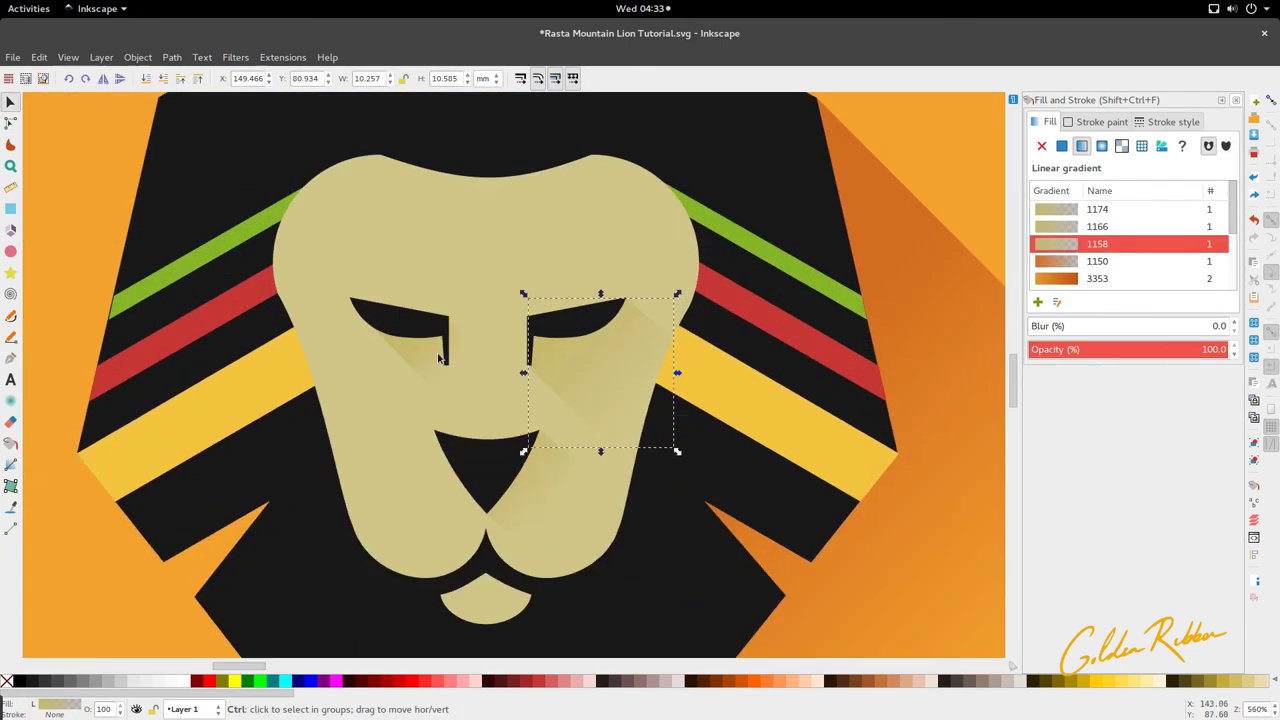
{"action": "double_click", "coordinate": [436, 361]}
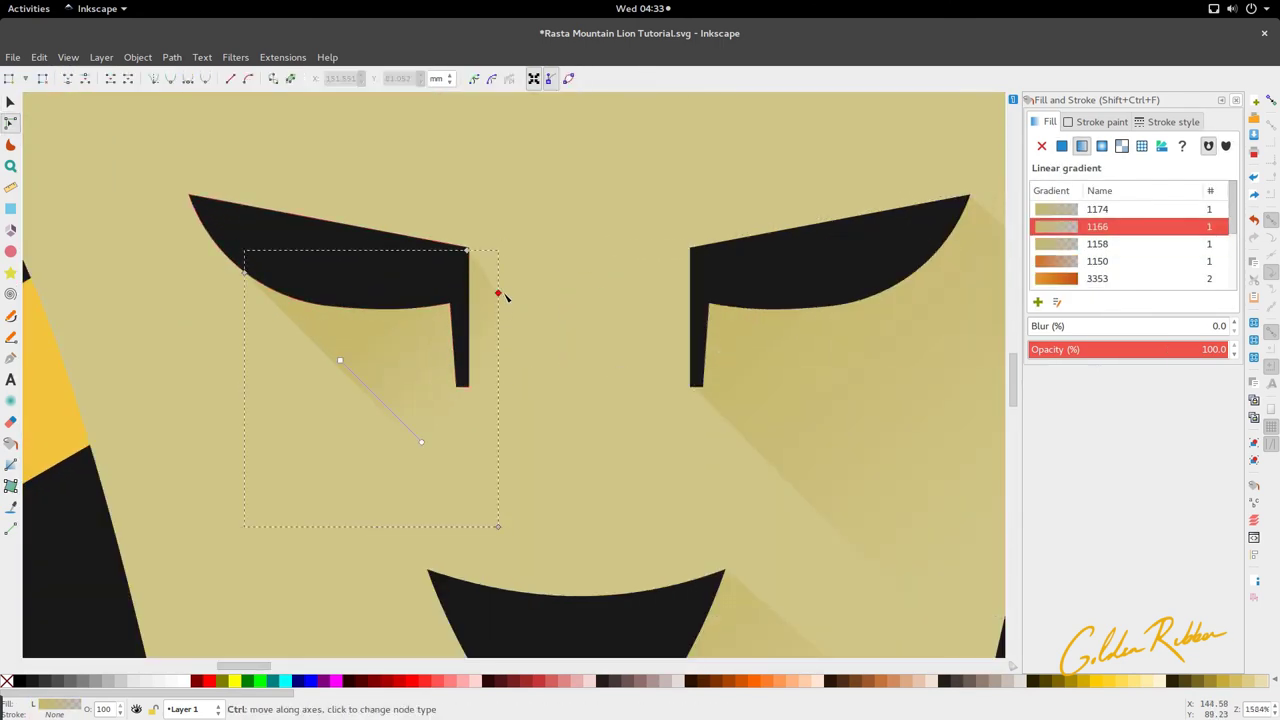
{"action": "left_click_drag", "start_coordinate": [500, 293], "coordinate": [530, 316]}
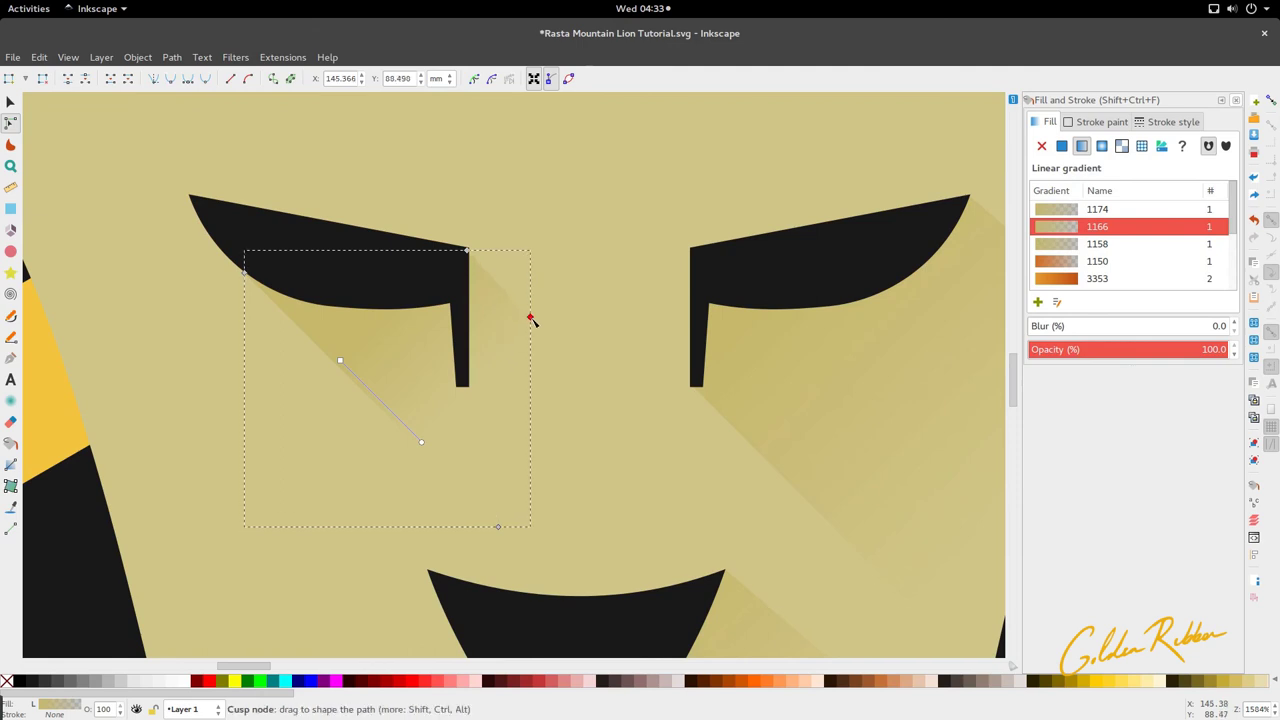
{"action": "key", "text": "s"}
{"action": "scroll", "coordinate": [531, 373], "scroll_direction": "down", "scroll_amount": 5}
{"action": "left_click", "coordinate": [510, 452]}
{"action": "scroll", "coordinate": [466, 423], "scroll_direction": "down", "scroll_amount": 1}
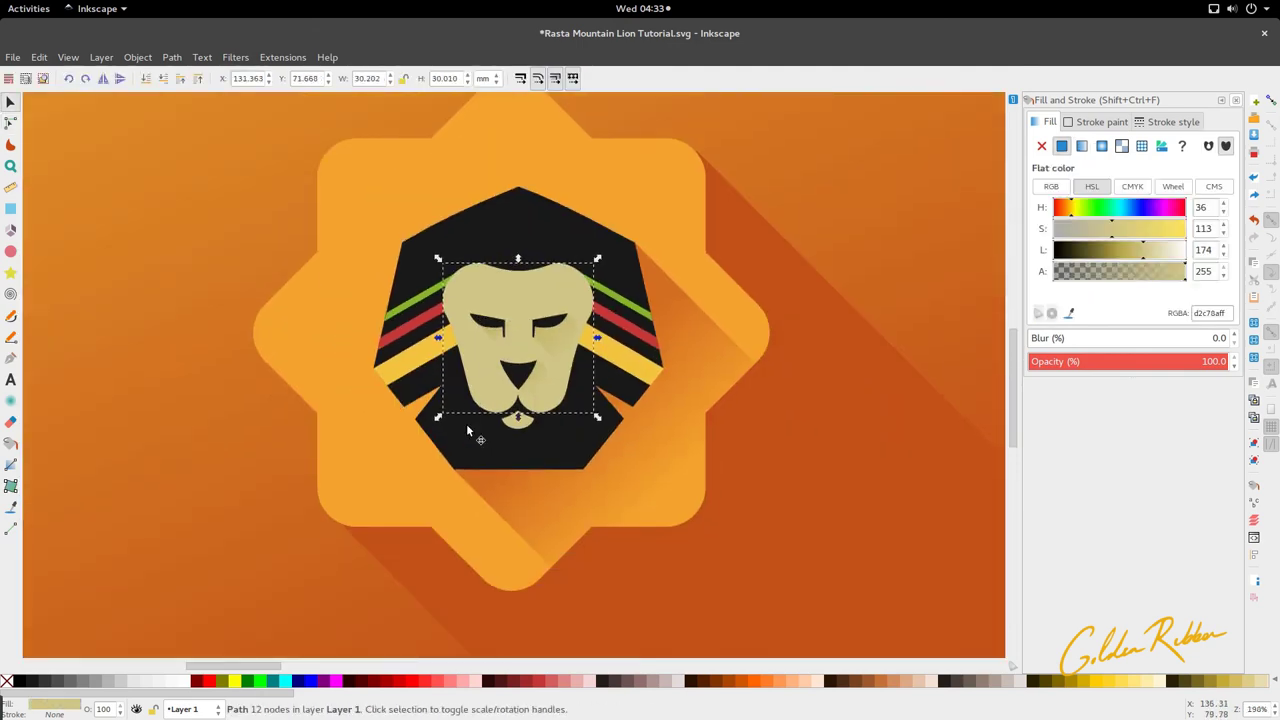
Reposition the nose shadow's gradient handles along the diagonal so the transparent end lies further out on the muzzle
{"action": "scroll", "coordinate": [471, 414], "scroll_direction": "down", "scroll_amount": 3}
{"action": "left_click", "coordinate": [482, 429]}
{"action": "scroll", "coordinate": [484, 414], "scroll_direction": "up", "scroll_amount": 3}
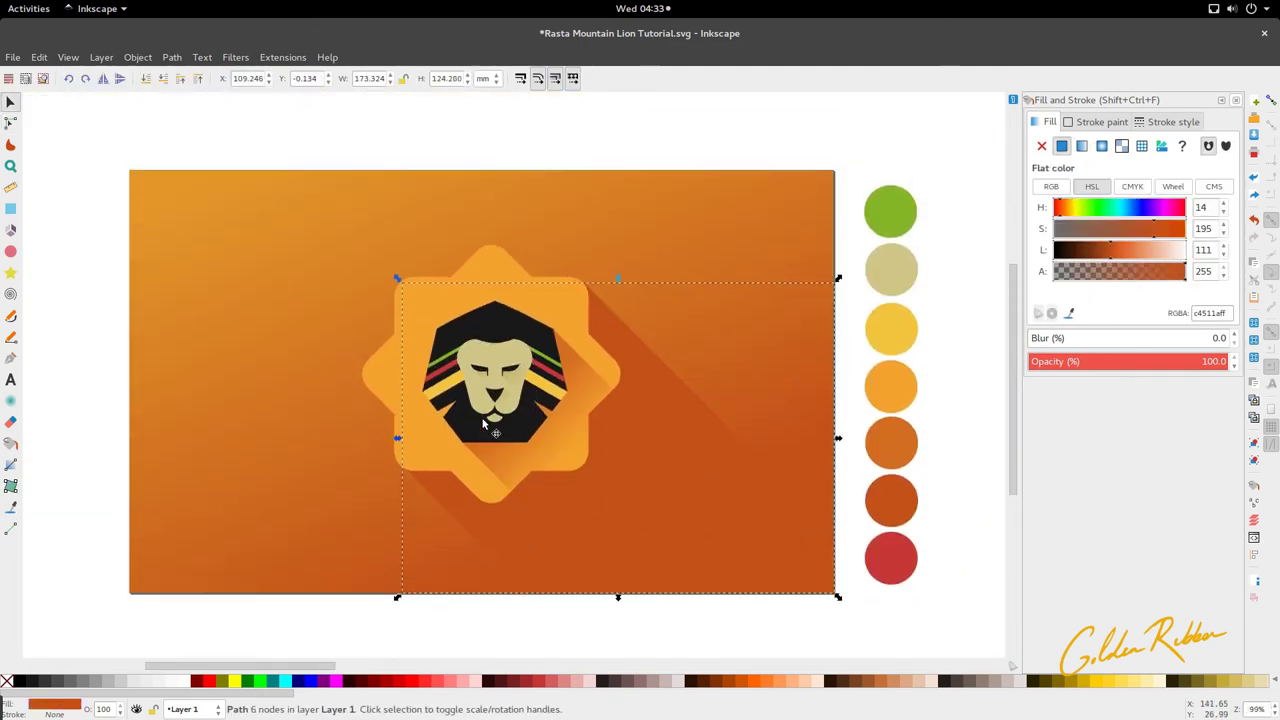
{"action": "scroll", "coordinate": [492, 414], "scroll_direction": "up", "scroll_amount": 5}
{"action": "double_click", "coordinate": [515, 409]}
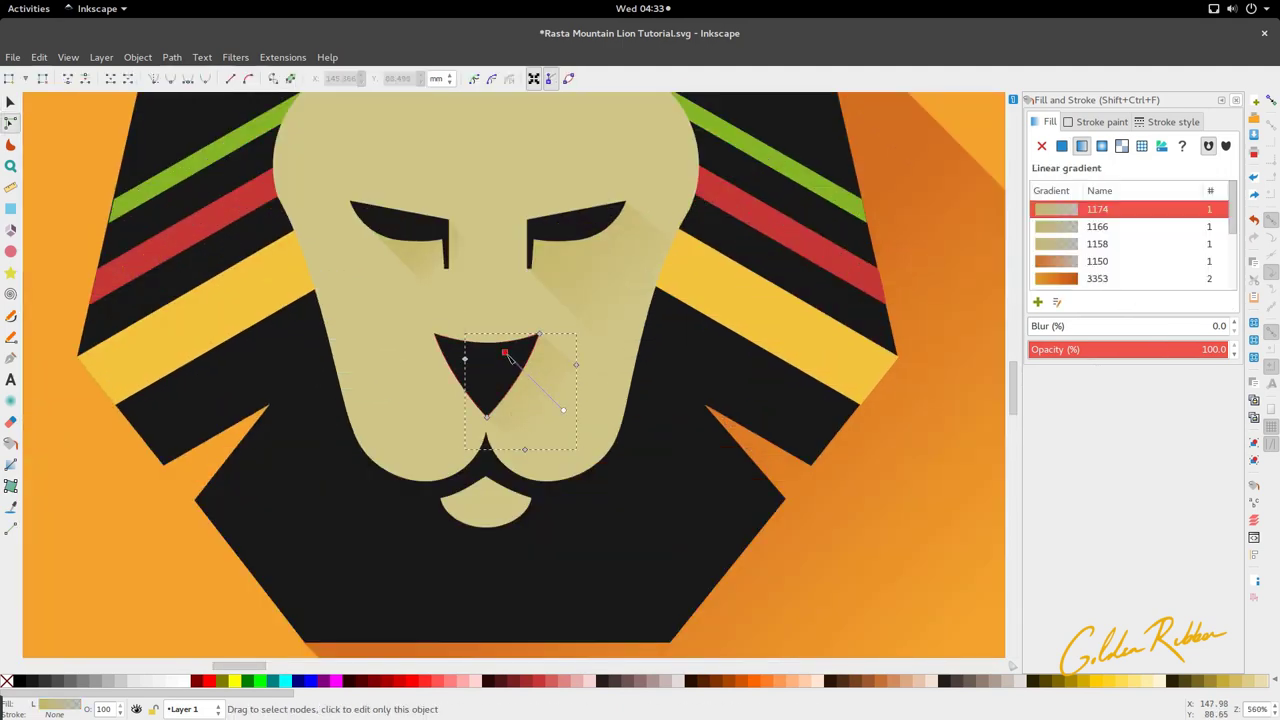
{"action": "left_click", "coordinate": [457, 357]}
{"action": "scroll", "coordinate": [515, 415], "scroll_direction": "down", "scroll_amount": 4}
{"action": "scroll", "coordinate": [518, 428], "scroll_direction": "up", "scroll_amount": 4}
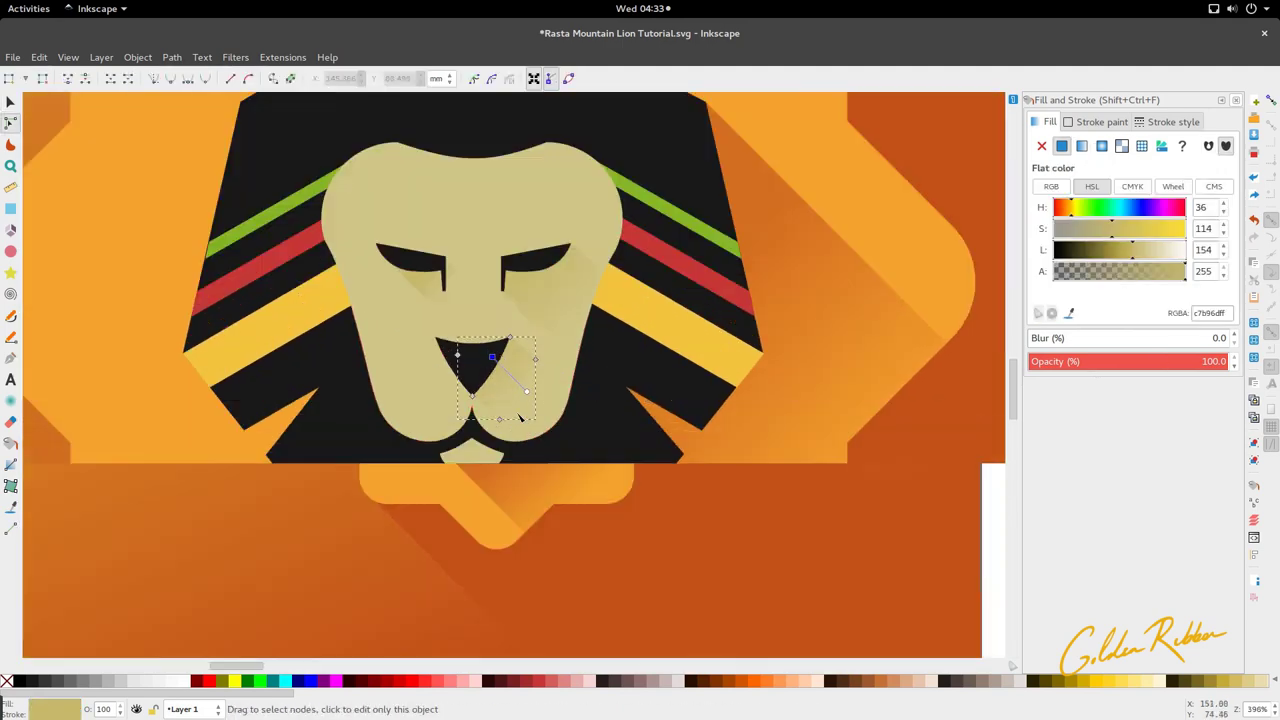
{"action": "left_click", "coordinate": [531, 380]}
{"action": "left_click", "coordinate": [510, 365]}
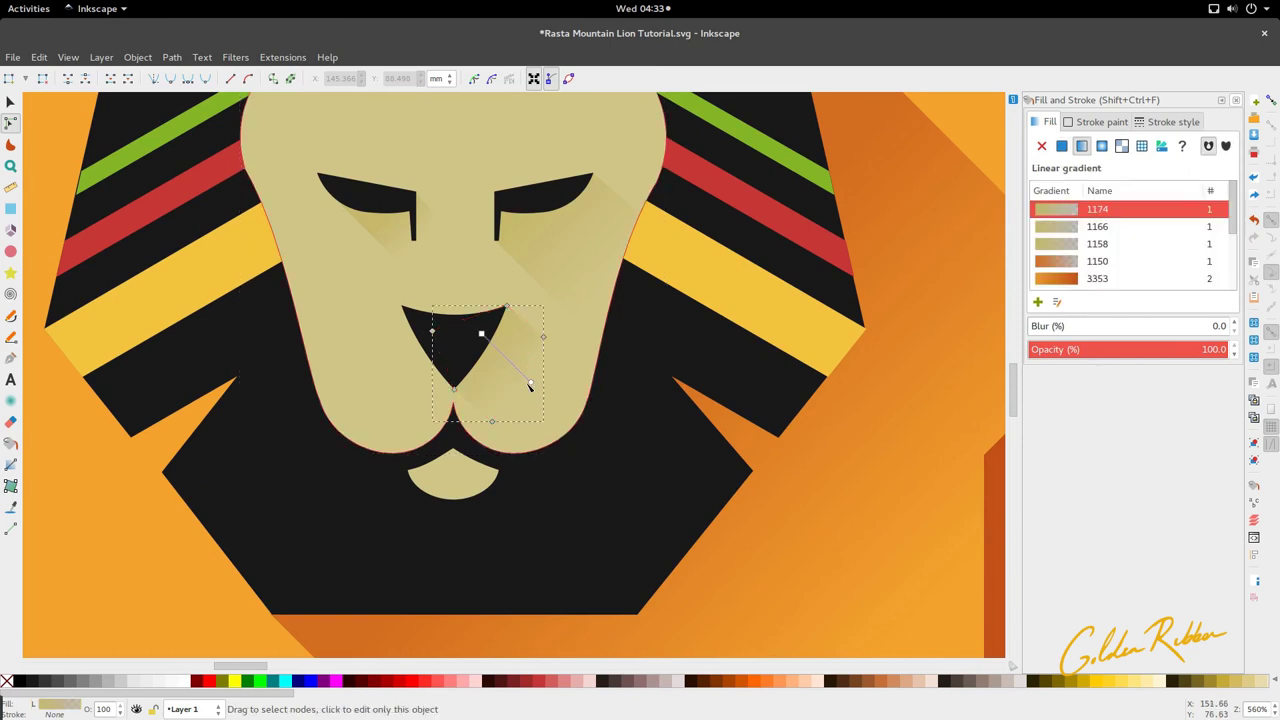
{"action": "left_click", "coordinate": [537, 390]}
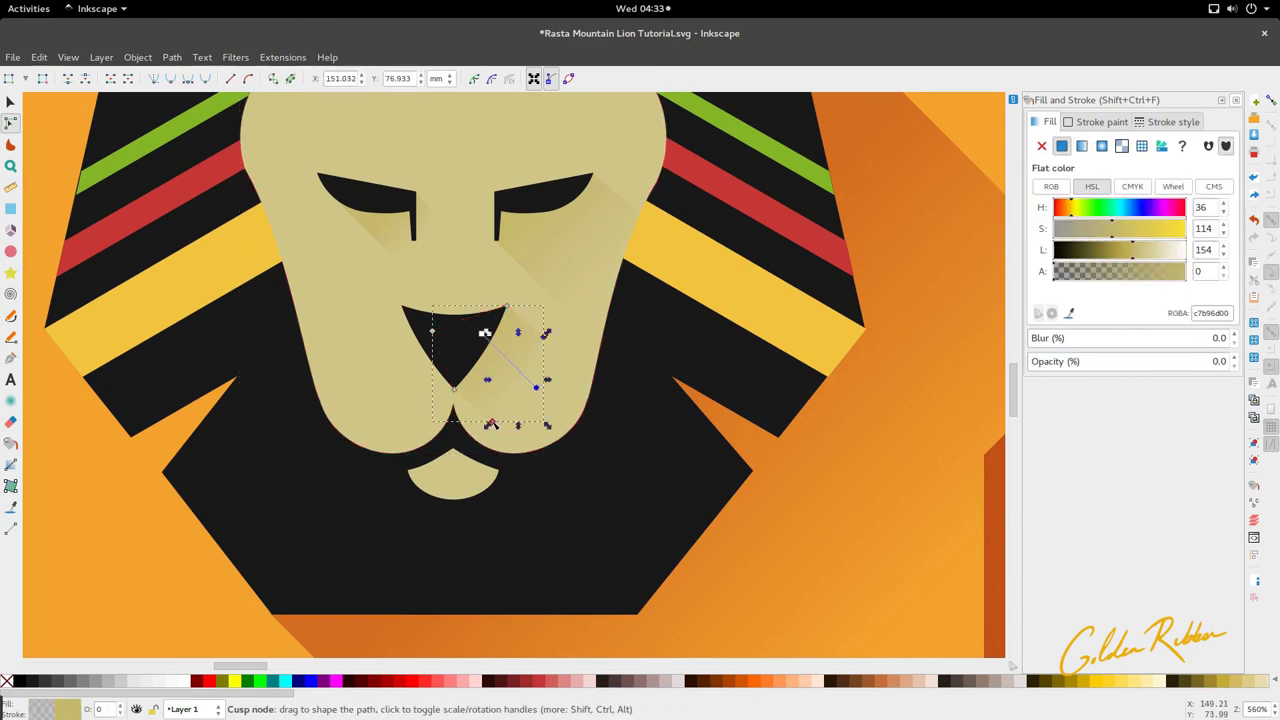
Lengthen the nose's shadow by moving its two outer corner nodes together diagonally down across the muzzle
{"action": "left_click_drag", "start_coordinate": [494, 425], "coordinate": [509, 441]}
{"action": "key", "text": "s"}
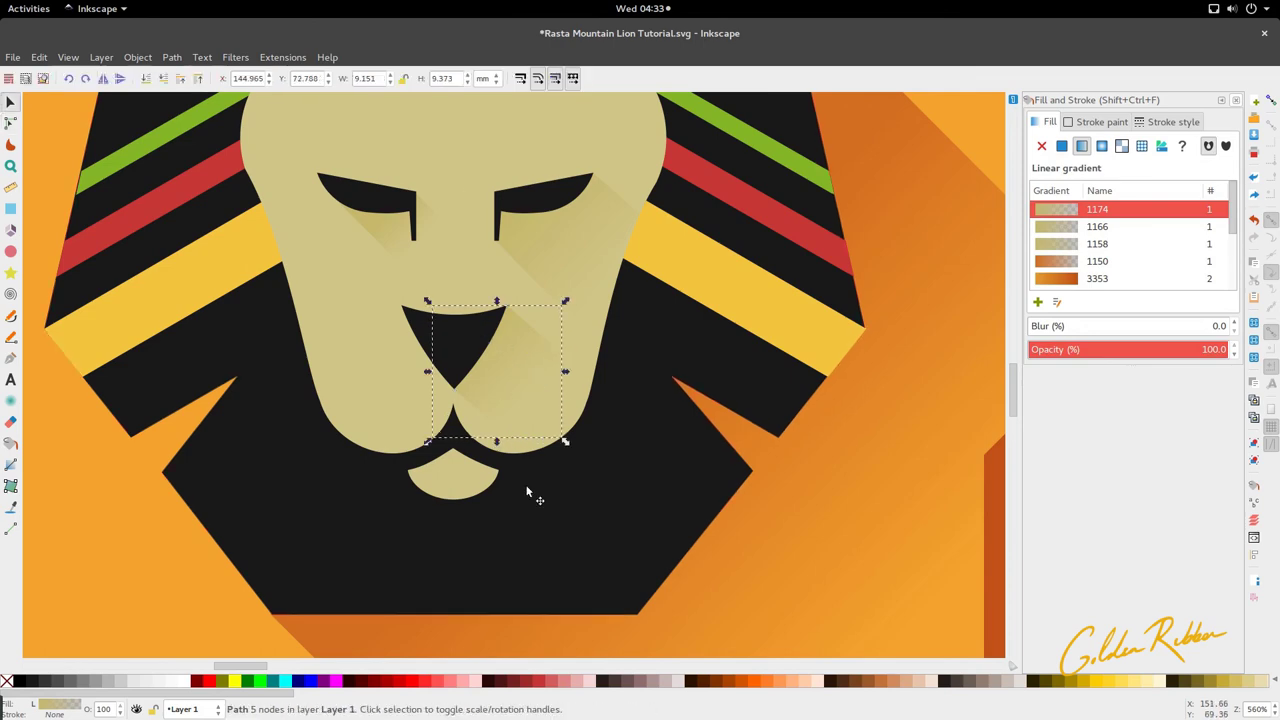
{"action": "left_click", "coordinate": [528, 491]}
{"action": "scroll", "coordinate": [481, 391], "scroll_direction": "down", "scroll_amount": 4, "text": "ctrl"}
{"action": "left_click", "coordinate": [506, 366]}
{"action": "scroll", "coordinate": [533, 380], "scroll_direction": "up", "scroll_amount": 4}
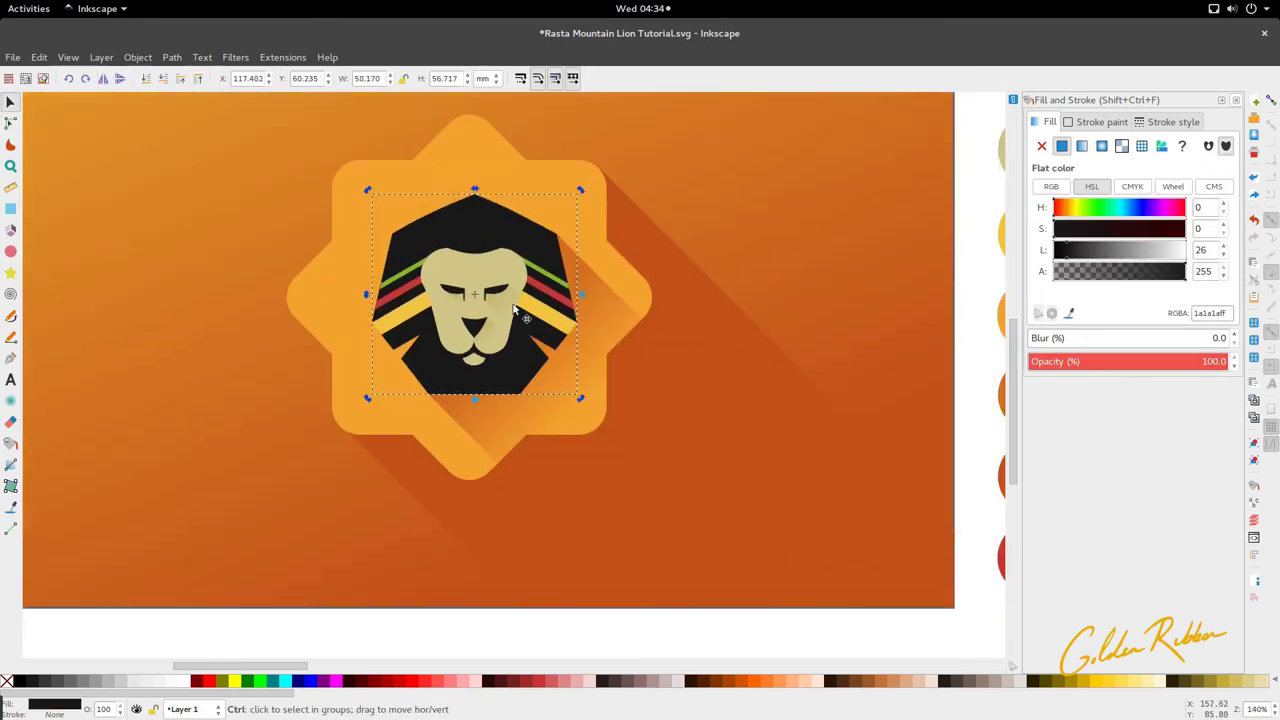
Shorten the right eye shadow's gradient by moving its transparent end diagonally back toward the eye
{"action": "double_click", "coordinate": [509, 294]}
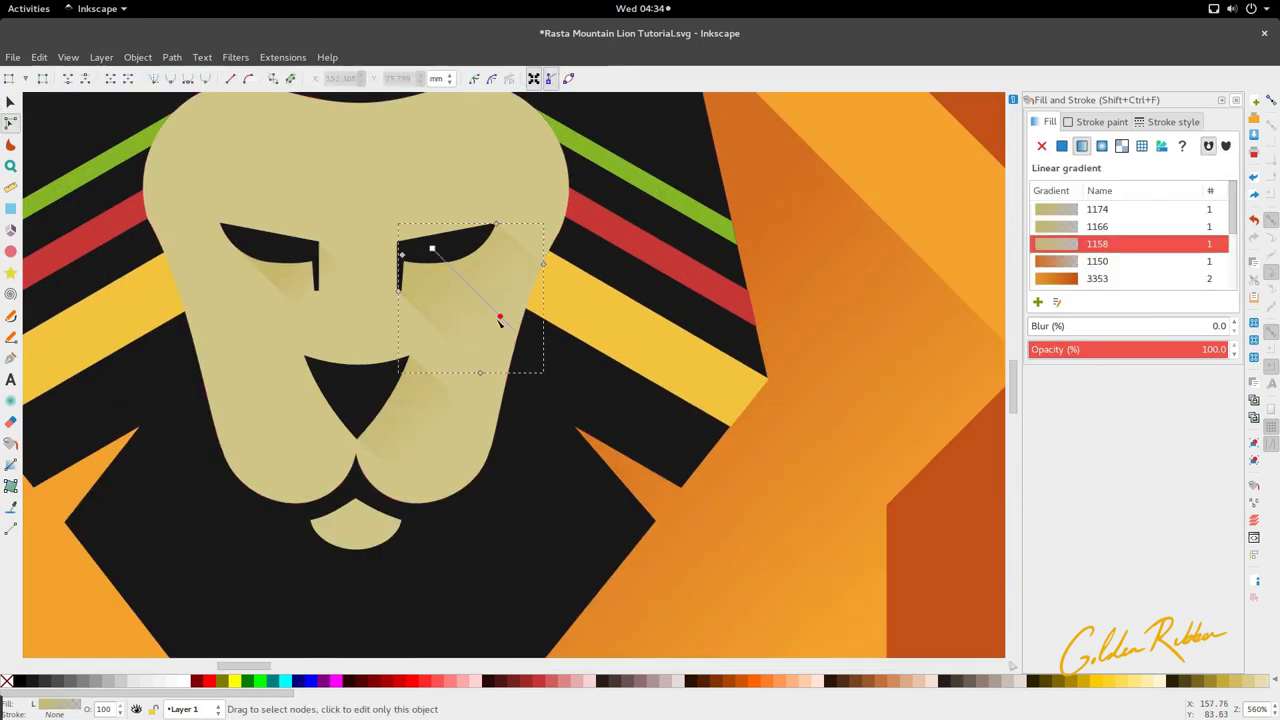
{"action": "key", "text": "s"}
{"action": "scroll", "coordinate": [479, 361], "scroll_direction": "down", "scroll_amount": 4, "text": "ctrl"}
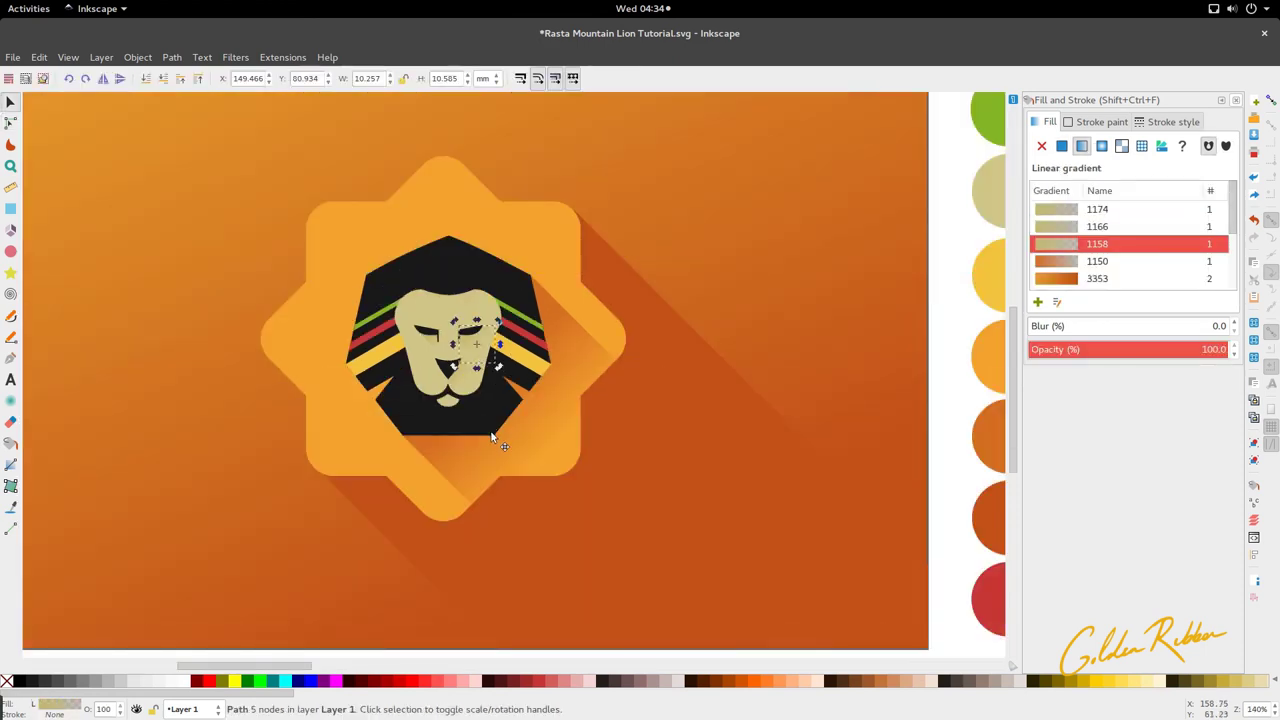
Save the document and review the whole emblem with its faded shadows on the page
{"action": "left_click", "coordinate": [491, 426]}
{"action": "scroll", "coordinate": [496, 410], "scroll_direction": "down", "scroll_amount": 2, "text": "ctrl"}
{"action": "key", "text": "ctrl+s"}
{"action": "scroll", "coordinate": [497, 410], "scroll_direction": "down", "scroll_amount": 3}
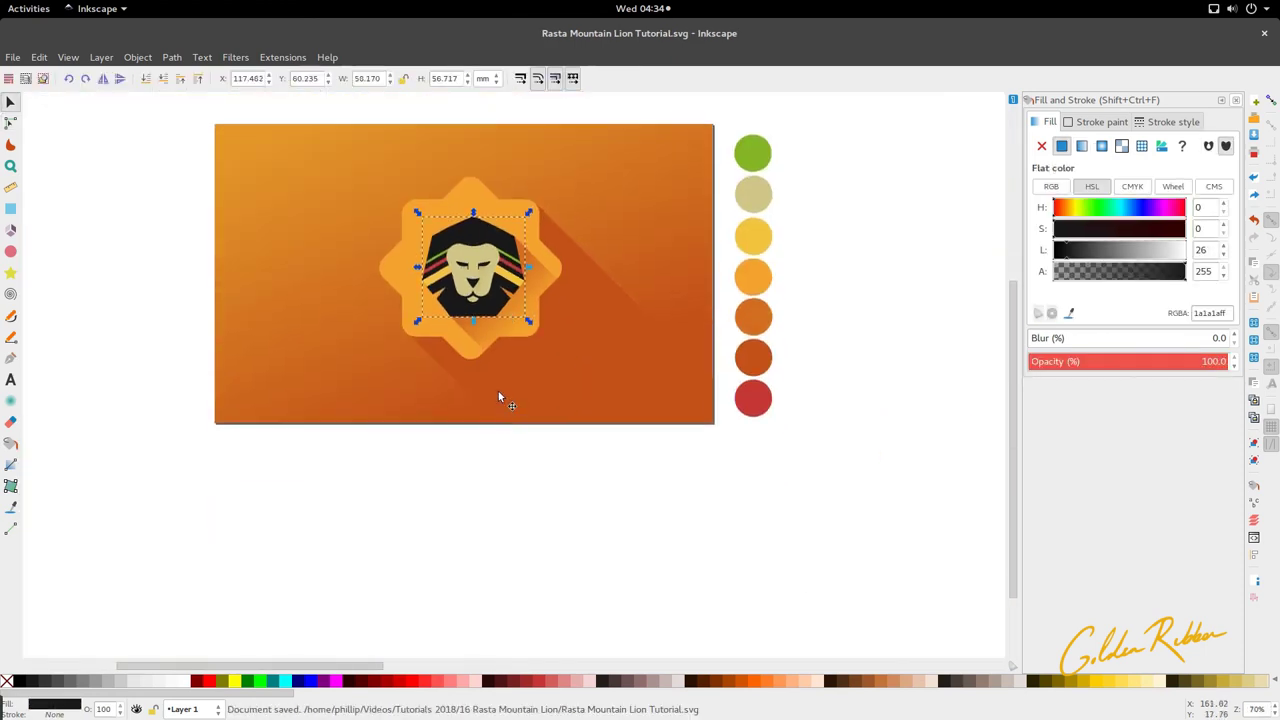
{"action": "scroll", "coordinate": [498, 391], "scroll_direction": "up", "scroll_amount": 2}
{"action": "scroll", "coordinate": [540, 400], "scroll_direction": "down", "scroll_amount": 2}
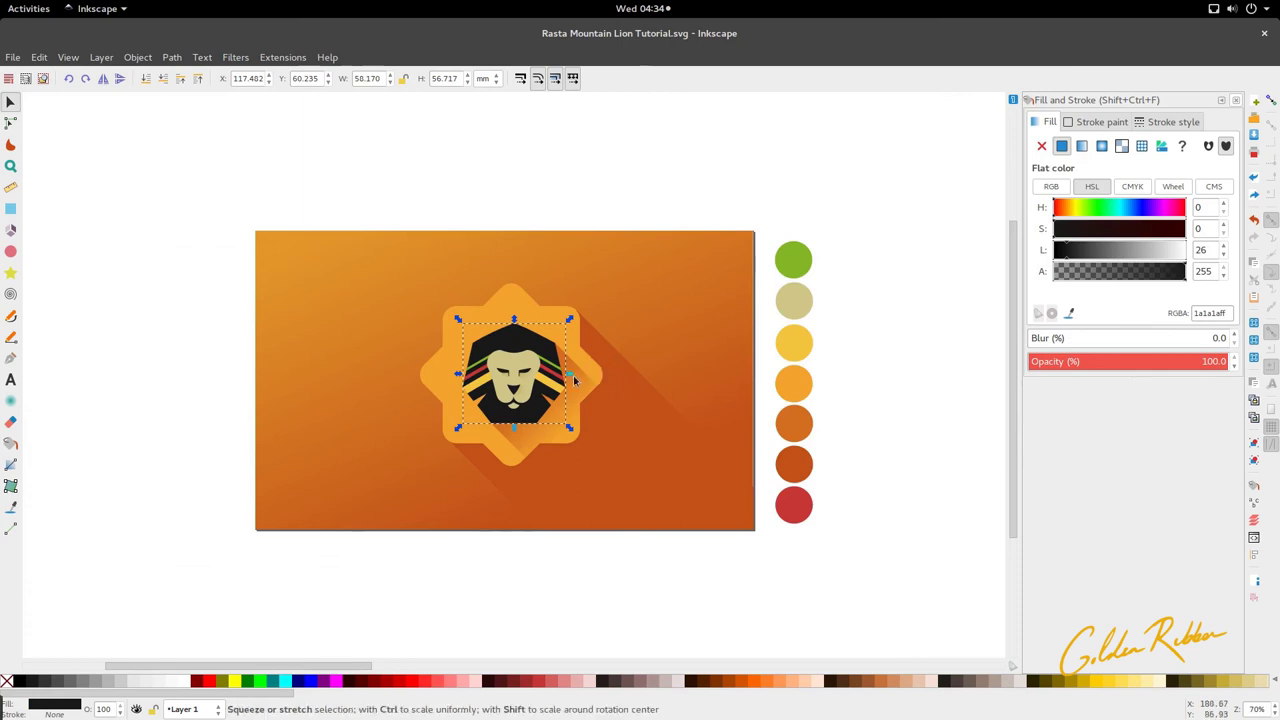
{"action": "scroll", "coordinate": [571, 371], "scroll_direction": "up", "scroll_amount": 2}
Raise the light orange star-shaped badge to the top of the stacking order, above the lion
{"action": "left_click", "coordinate": [580, 400]}
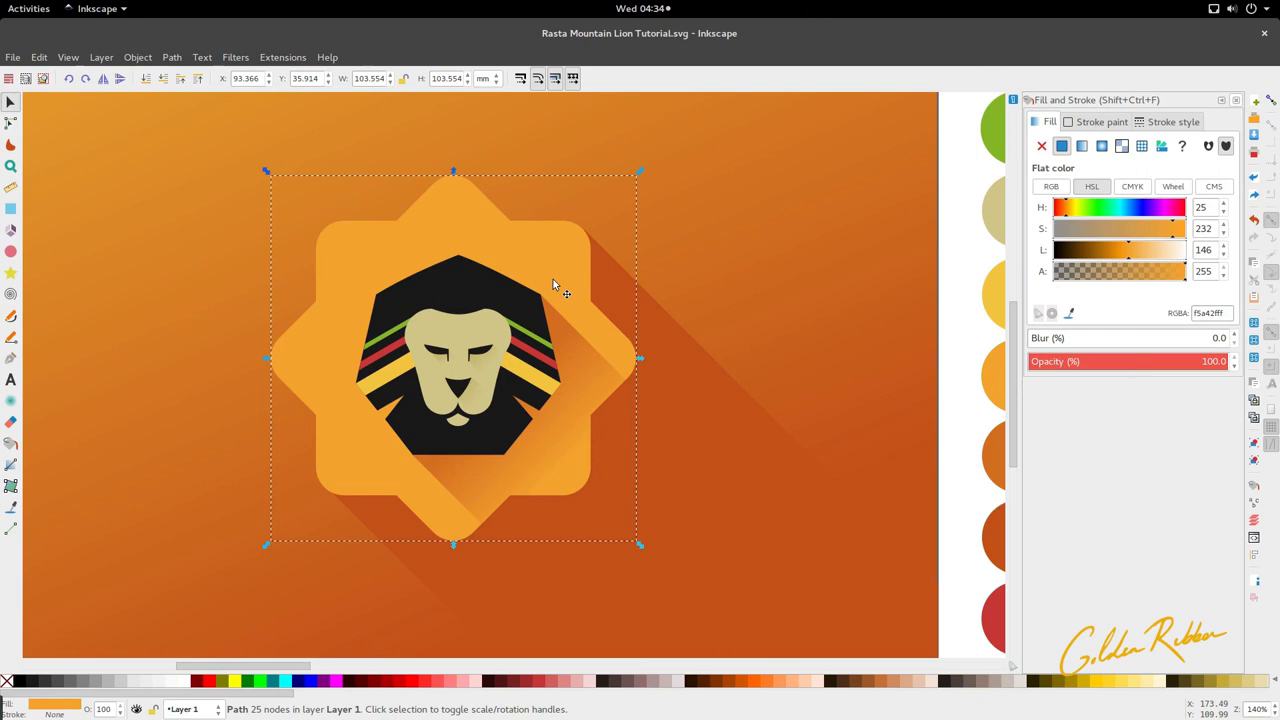
{"action": "scroll", "coordinate": [540, 285], "scroll_direction": "down", "scroll_amount": 1}
{"action": "scroll", "coordinate": [530, 293], "scroll_direction": "up", "scroll_amount": 1}
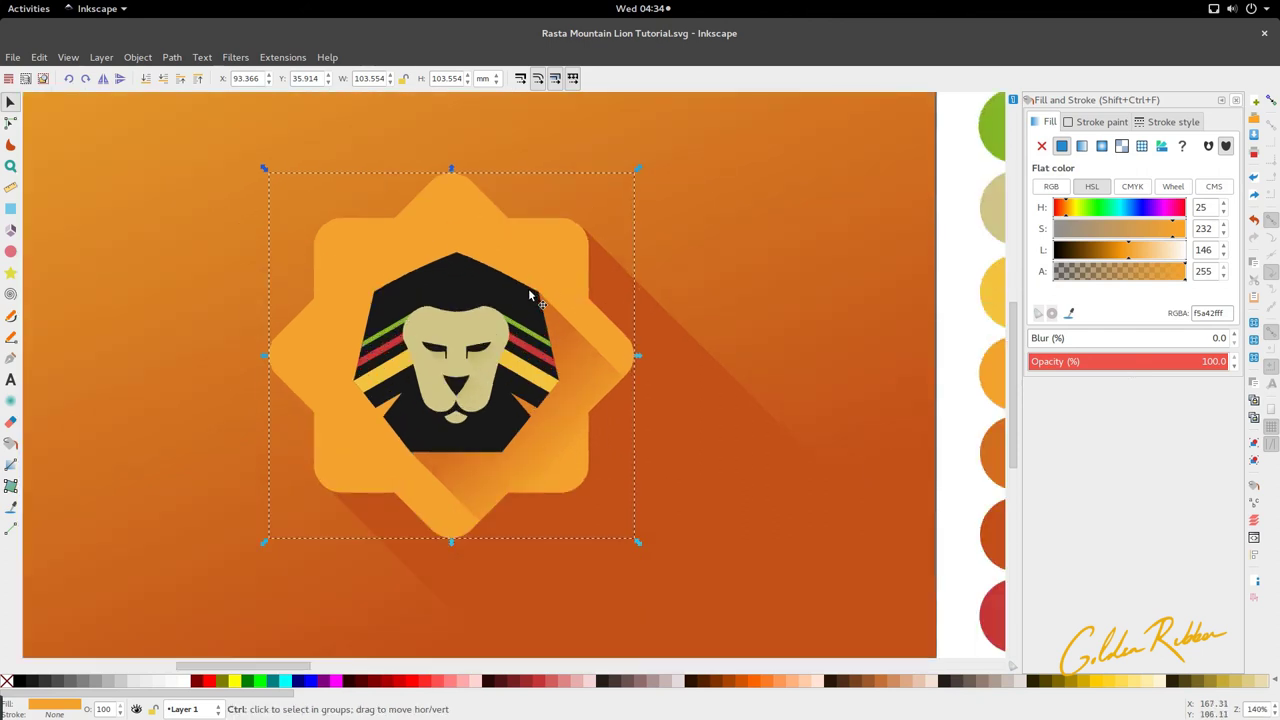
{"action": "key", "text": "Home"}
{"action": "scroll", "coordinate": [573, 271], "scroll_direction": "down", "scroll_amount": 2}
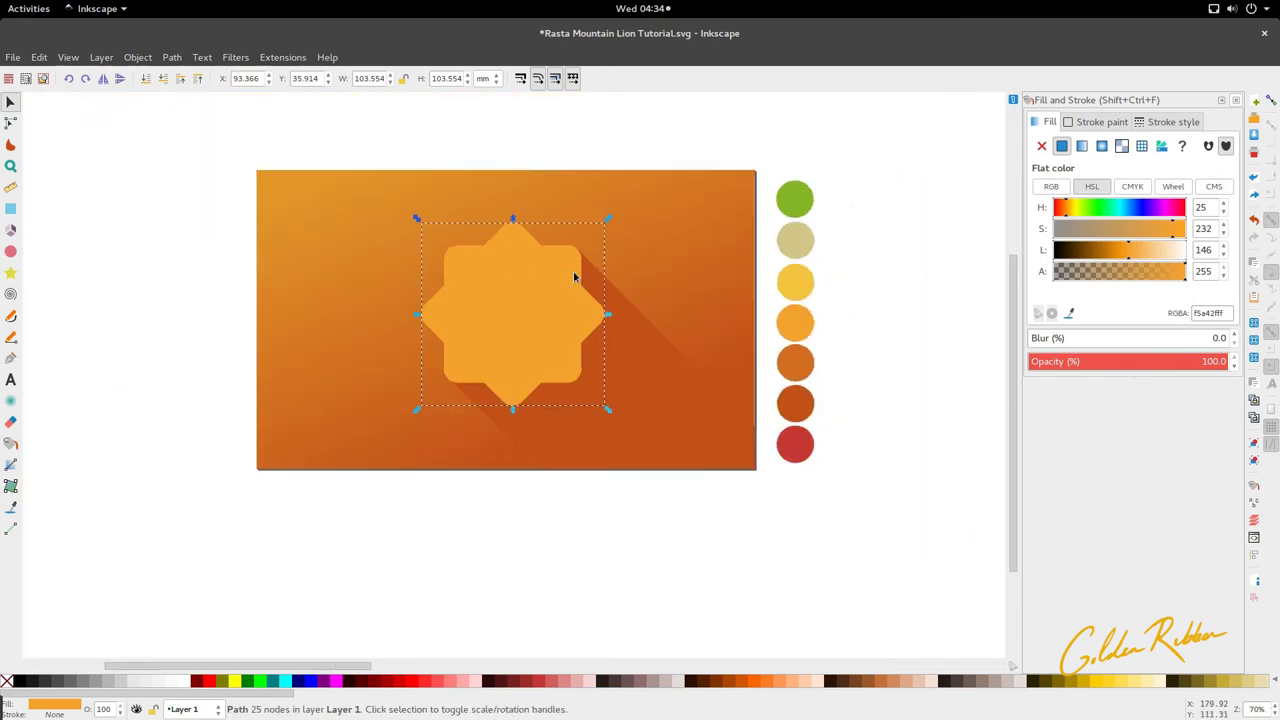
{"action": "scroll", "coordinate": [573, 271], "scroll_direction": "up", "scroll_amount": 1}
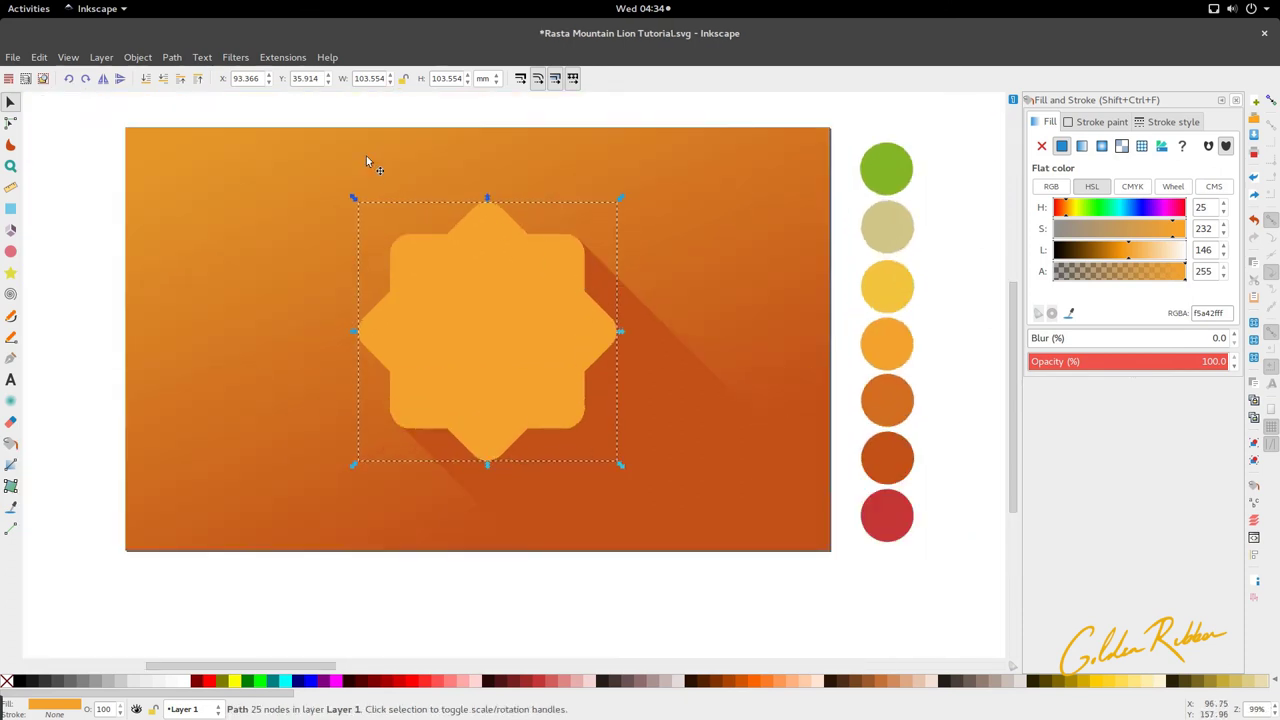
Lower the star-shaped badge copy behind the lion and fill it with the mane's near-black
{"action": "left_click", "coordinate": [164, 80]}
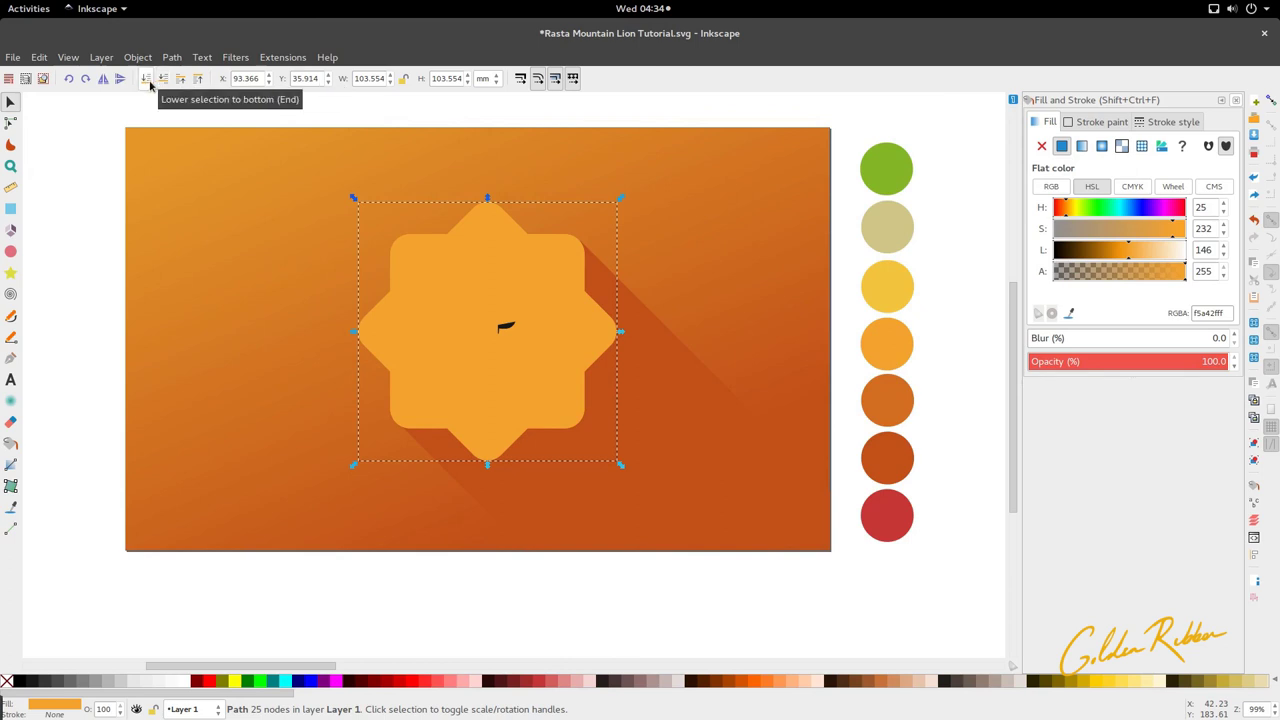
{"action": "left_click", "coordinate": [146, 79]}
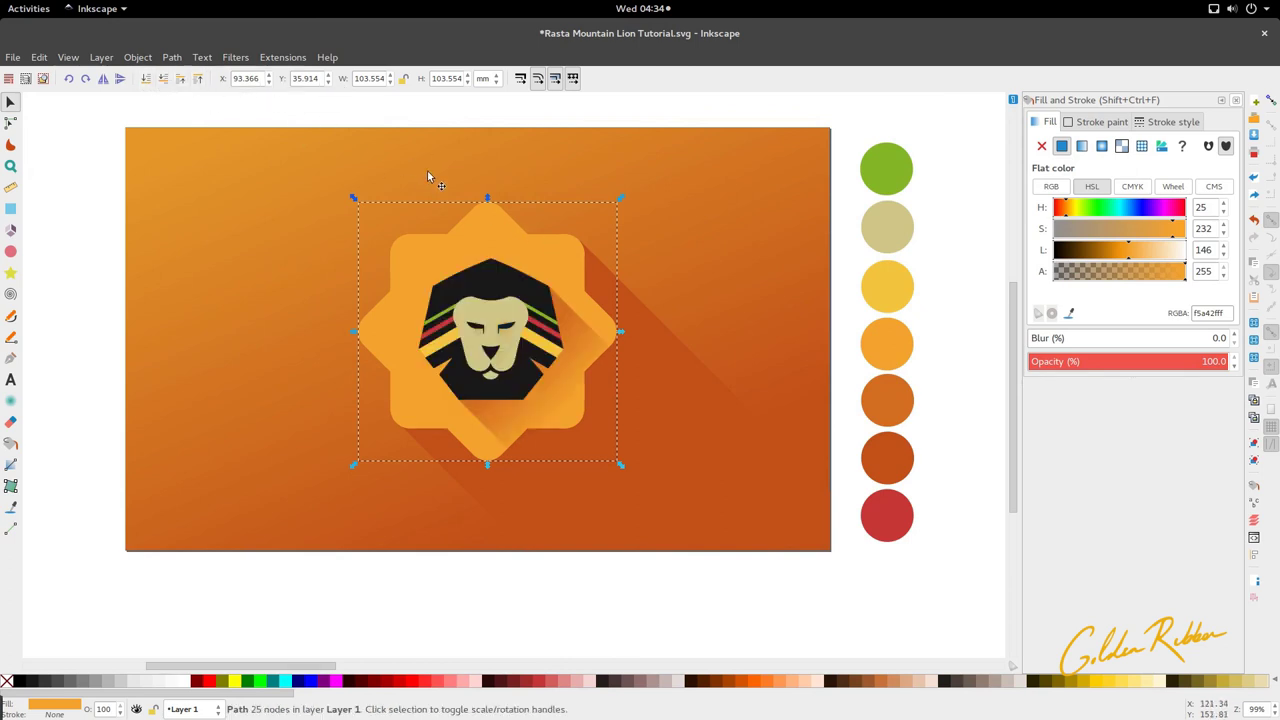
{"action": "key", "text": "d"}
{"action": "left_click", "coordinate": [522, 283]}
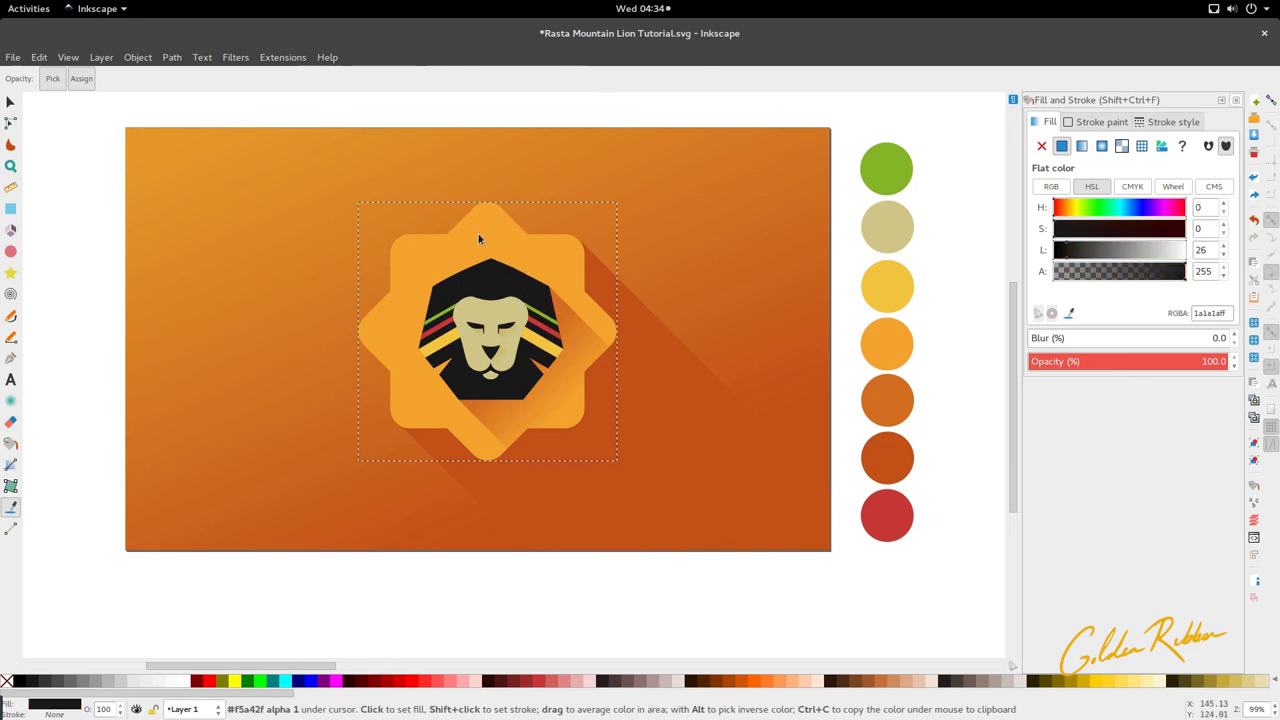
Arrange the near-black star copy directly beneath the light orange badge
{"action": "key", "text": "s"}
{"action": "left_click", "coordinate": [181, 79]}
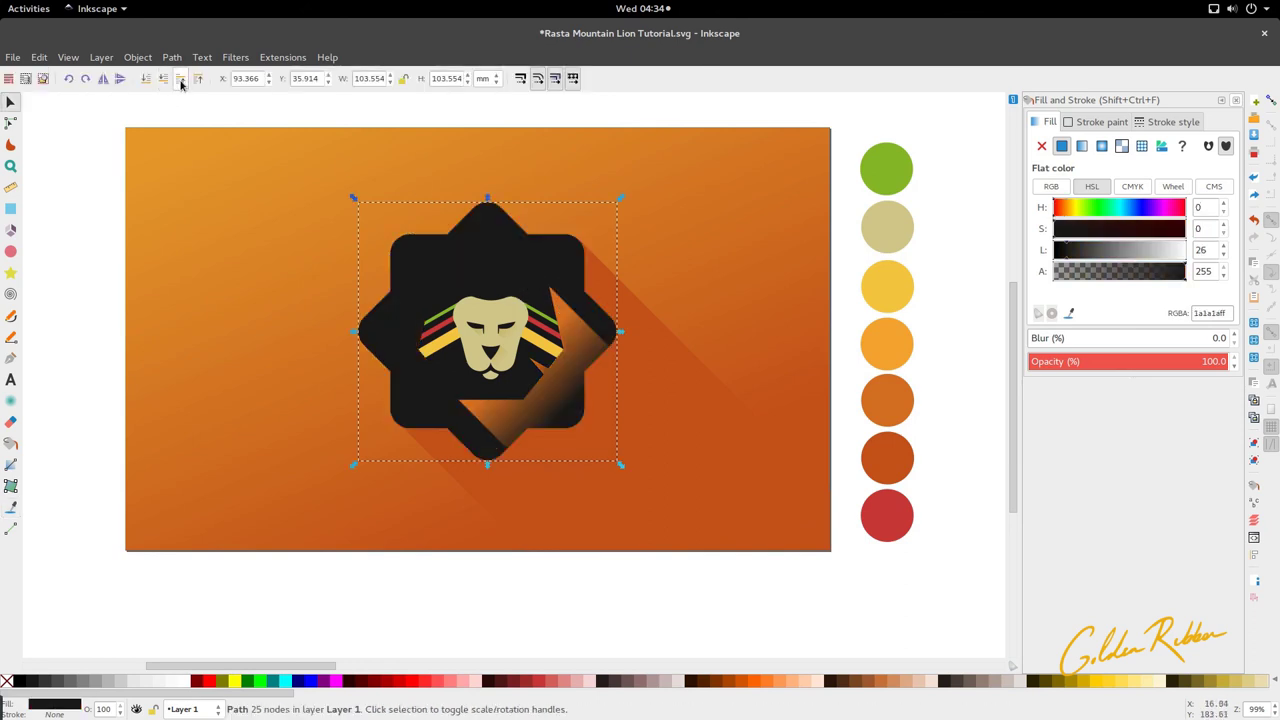
{"action": "left_click", "coordinate": [163, 79]}
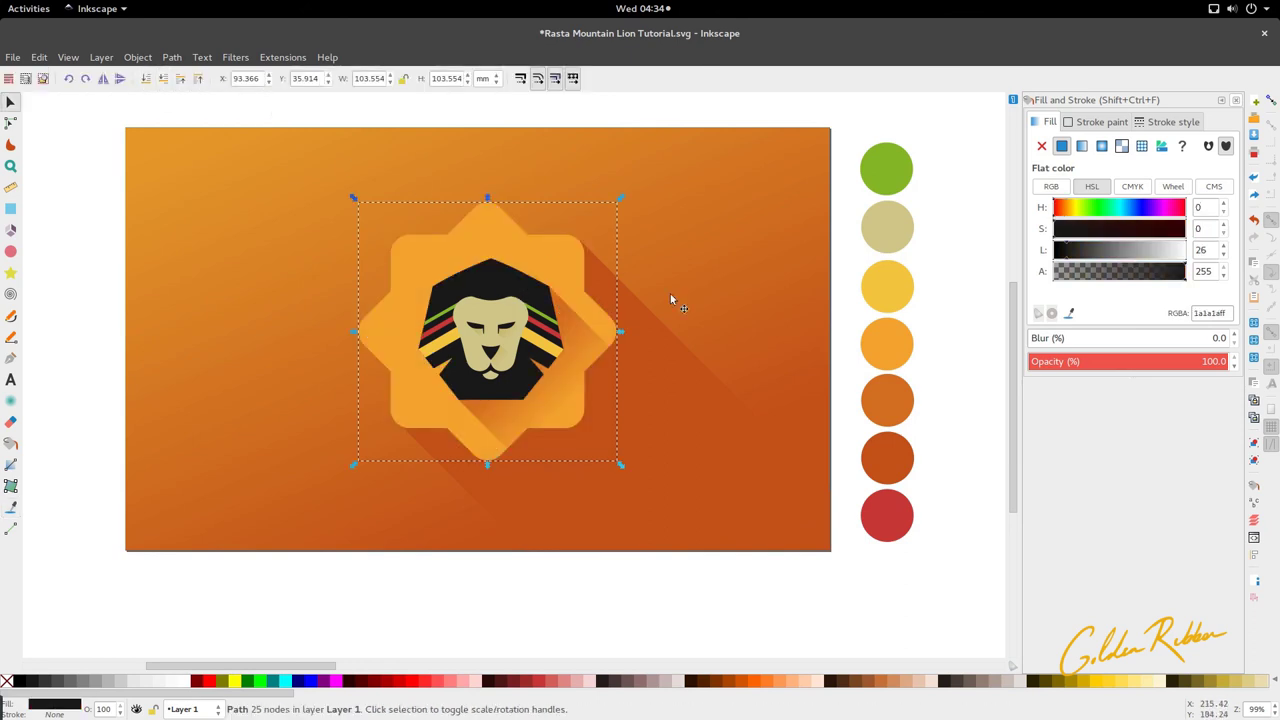
Nudge the near-black star copy about 1.5 mm right and 1.5 mm down from the orange badge
{"action": "scroll", "coordinate": [643, 335], "scroll_direction": "up", "scroll_amount": 3}
{"action": "scroll", "coordinate": [644, 337], "scroll_direction": "up", "scroll_amount": 2}
{"action": "scroll", "coordinate": [452, 310], "scroll_direction": "down", "scroll_amount": 3}
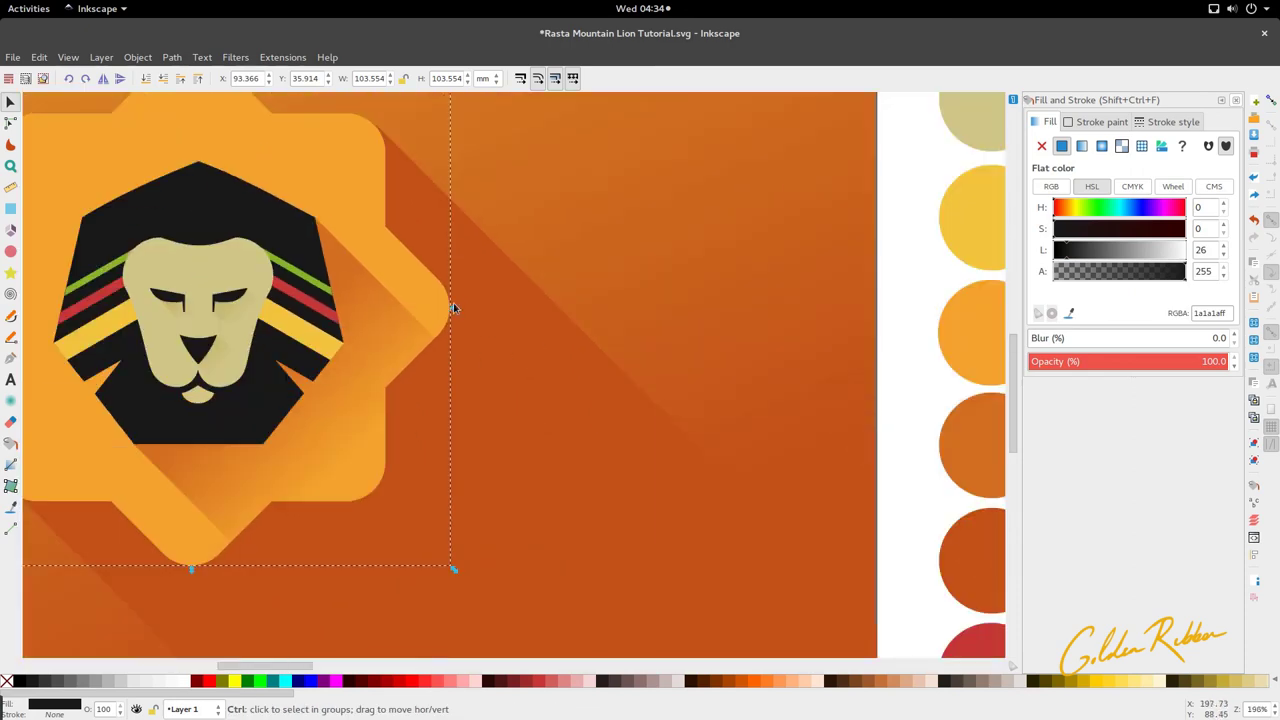
{"action": "scroll", "coordinate": [449, 308], "scroll_direction": "down", "scroll_amount": 3}
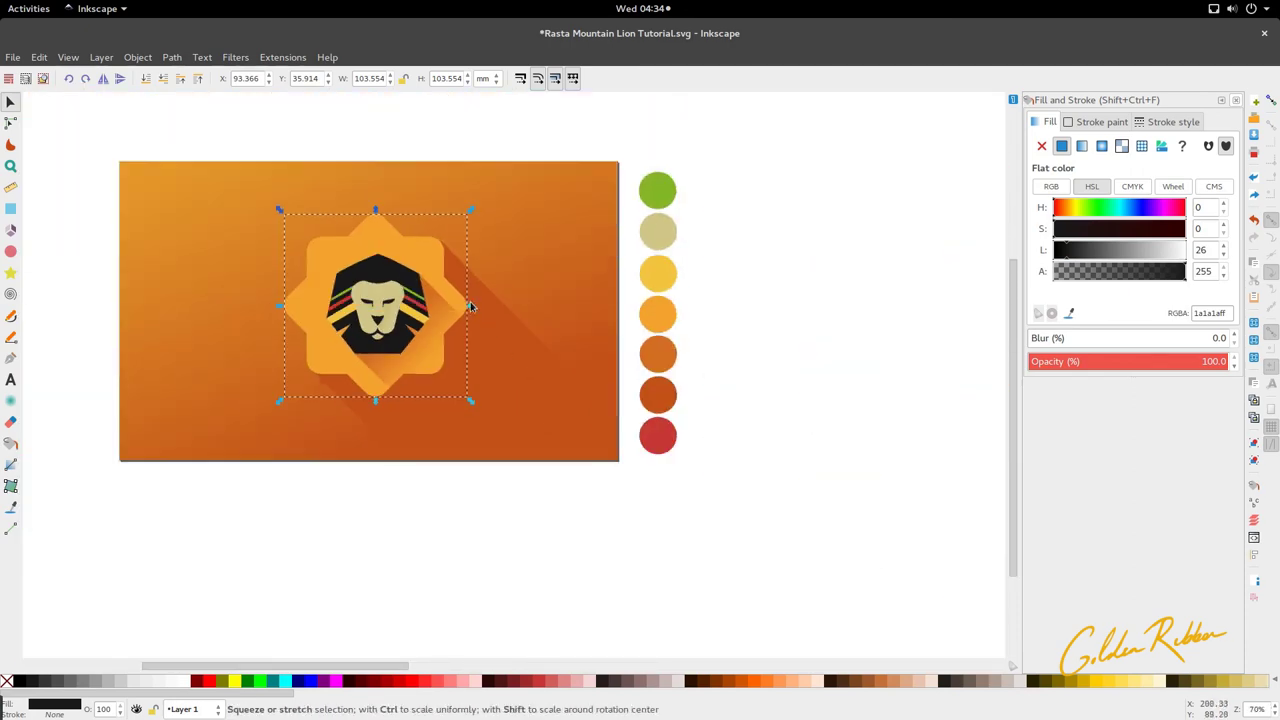
{"action": "scroll", "coordinate": [276, 229], "scroll_direction": "up", "scroll_amount": 3}
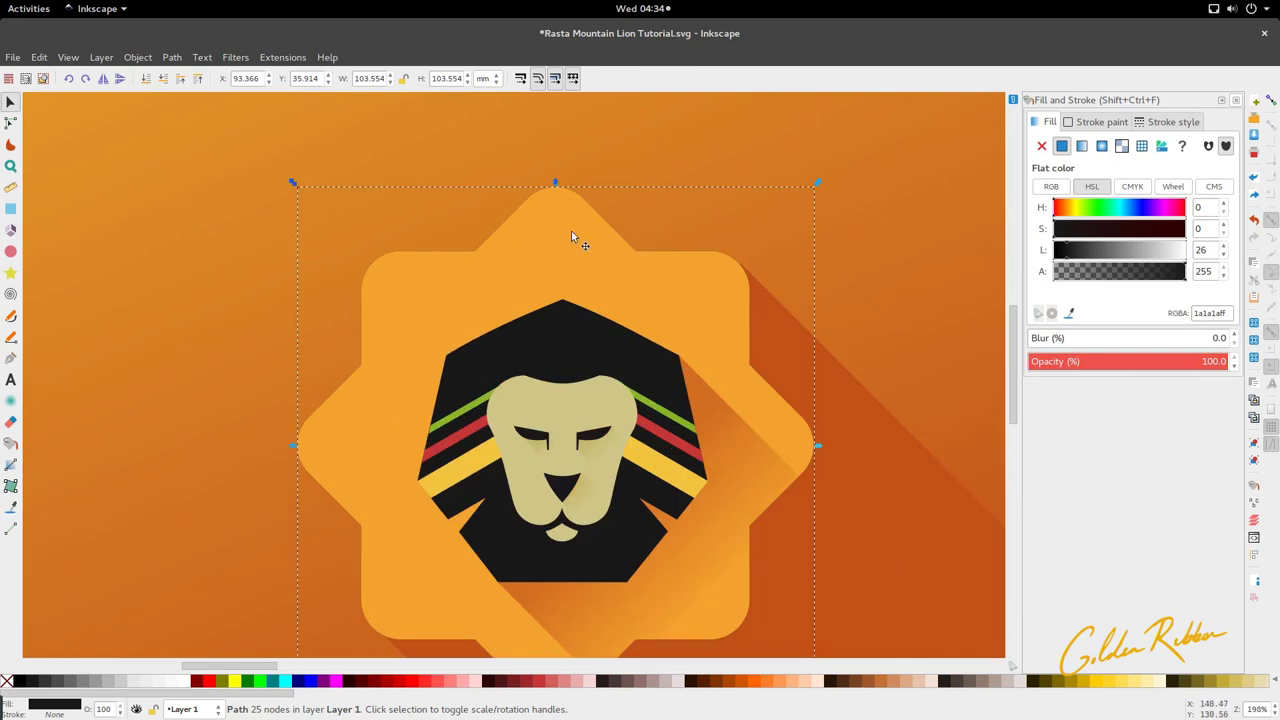
{"action": "scroll", "coordinate": [640, 269], "scroll_direction": "down", "scroll_amount": 3}
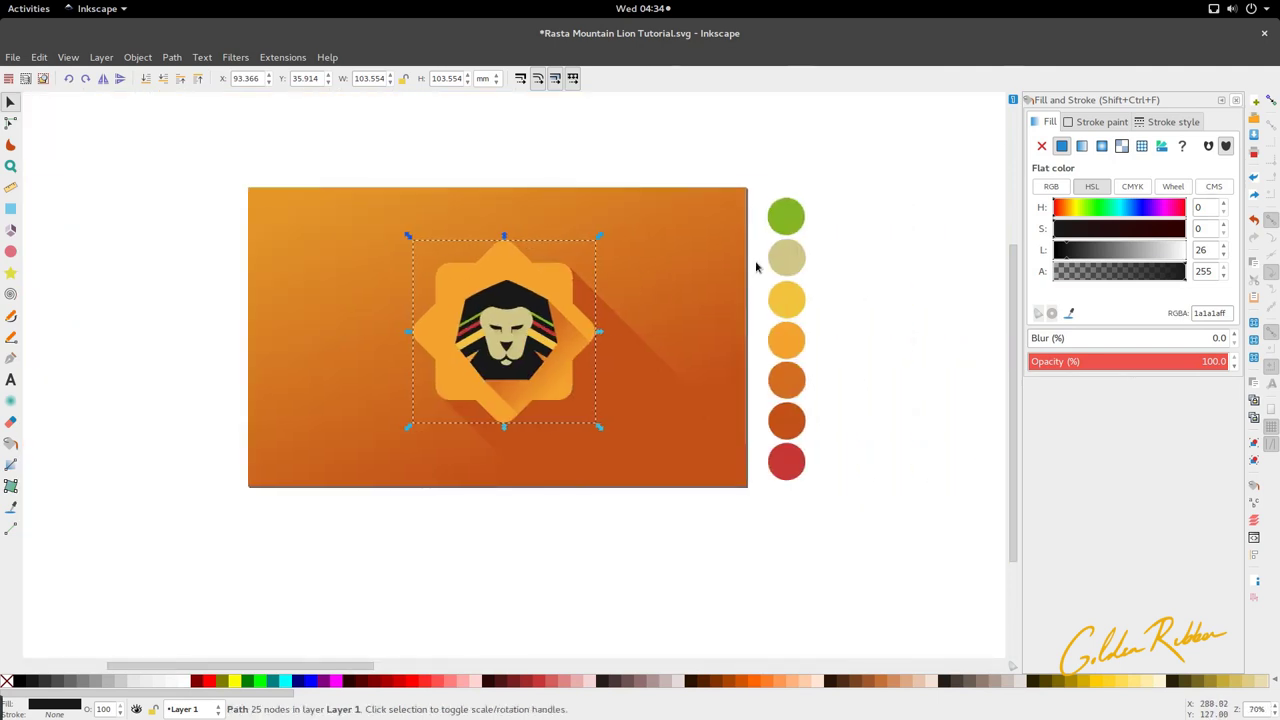
{"action": "key", "text": "alt"}
{"action": "key", "text": "alt+Right"}
{"action": "key", "text": "alt+Right"}
{"action": "key", "text": "alt+Right"}
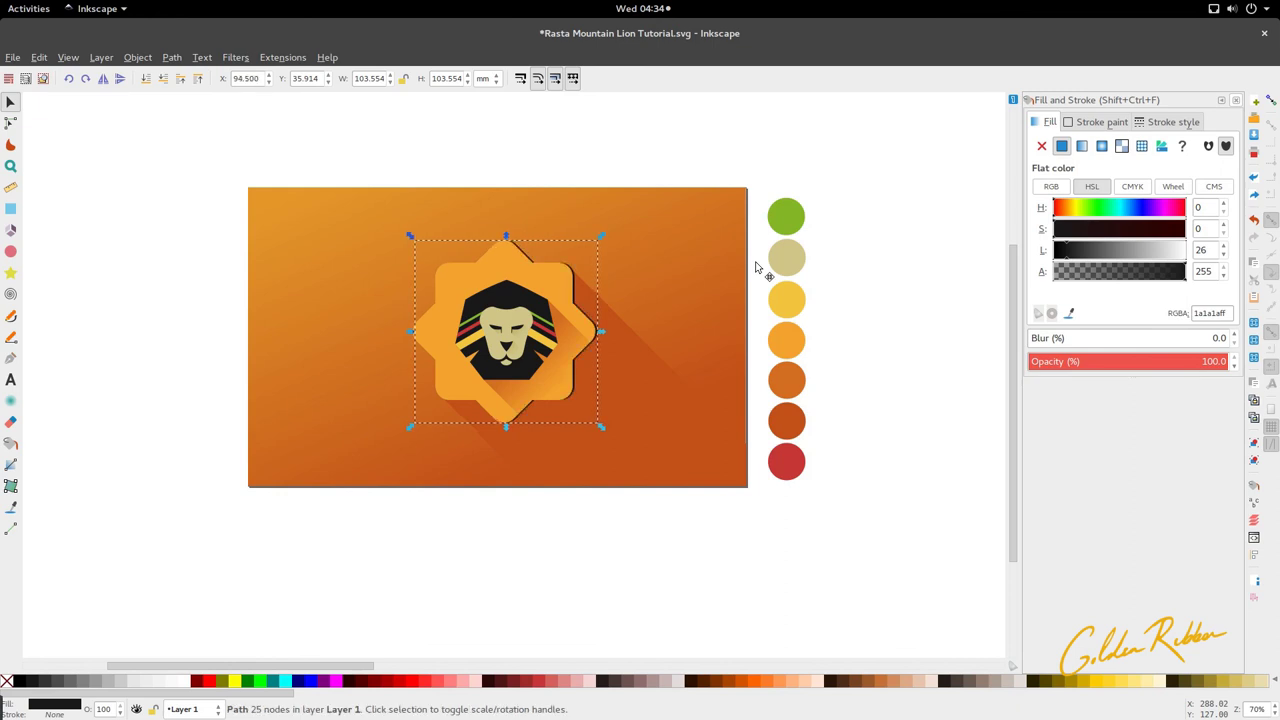
{"action": "key", "text": "alt+Right"}
{"action": "key", "text": "alt+Down"}
{"action": "key", "text": "alt+Down"}
{"action": "key", "text": "alt+Down"}
{"action": "key", "text": "alt+Down"}
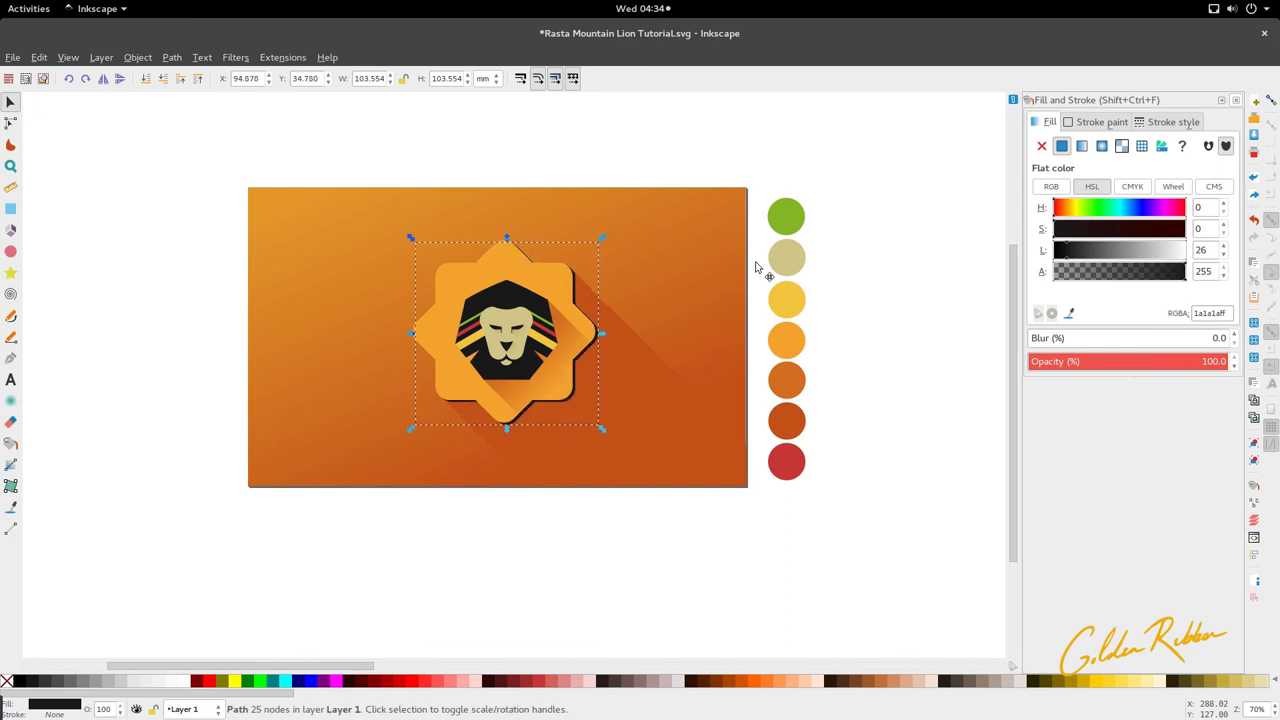
{"action": "key", "text": "alt+Up"}
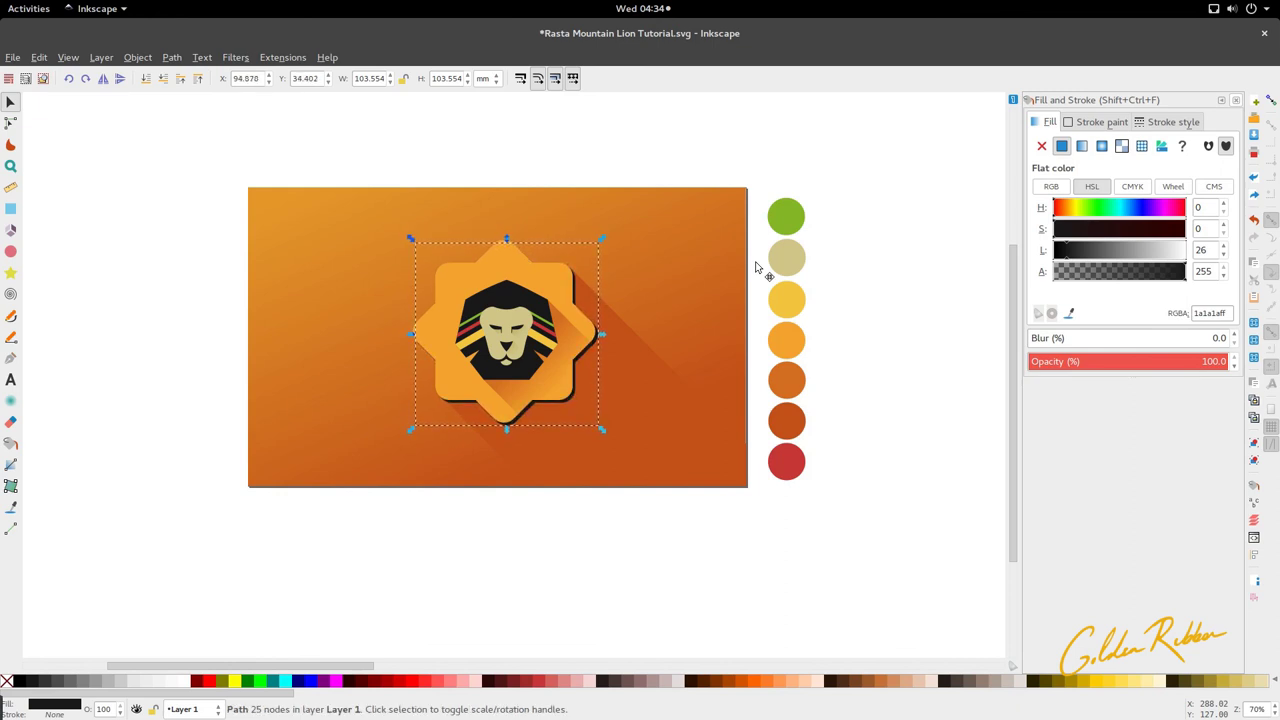
{"action": "key", "text": "alt+Down"}
Set the blur of the near-black star copy to 2% to form a soft drop shadow
{"action": "scroll", "coordinate": [760, 300], "scroll_direction": "up", "scroll_amount": 7}
{"action": "scroll", "coordinate": [588, 431], "scroll_direction": "down", "scroll_amount": 5}
{"action": "scroll", "coordinate": [585, 432], "scroll_direction": "up", "scroll_amount": 3}
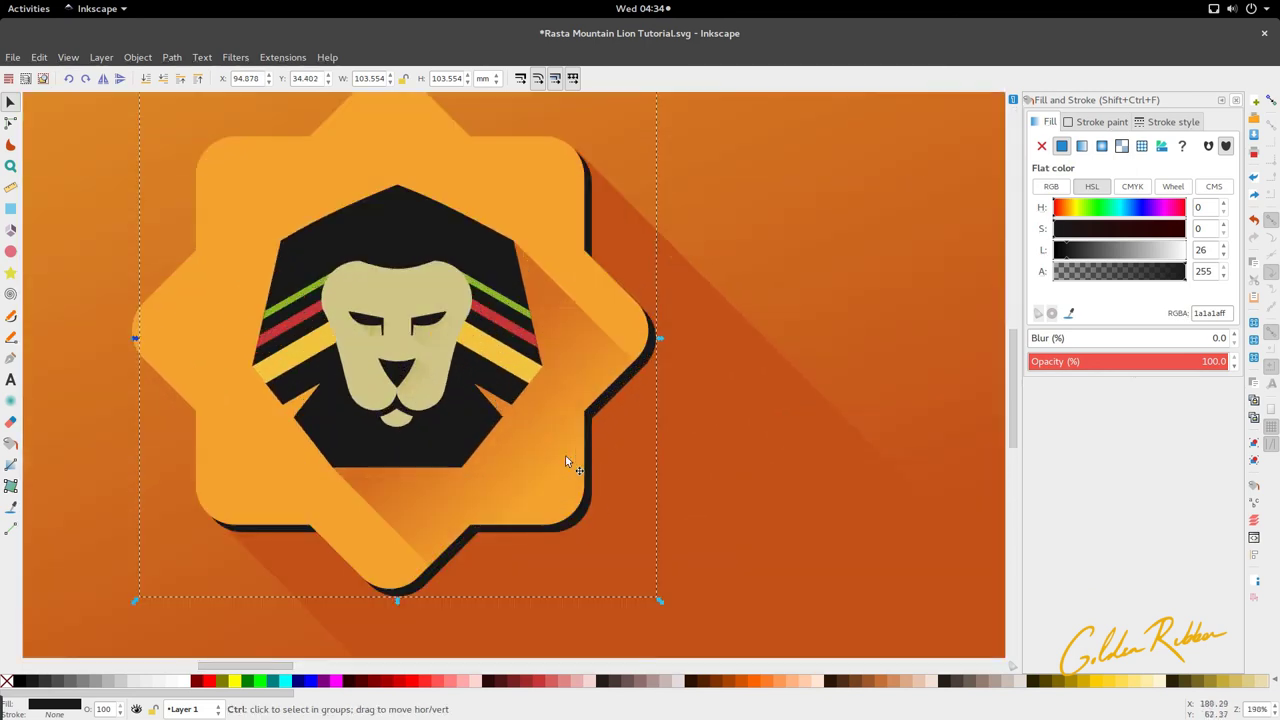
{"action": "scroll", "coordinate": [600, 436], "scroll_direction": "down", "scroll_amount": 2}
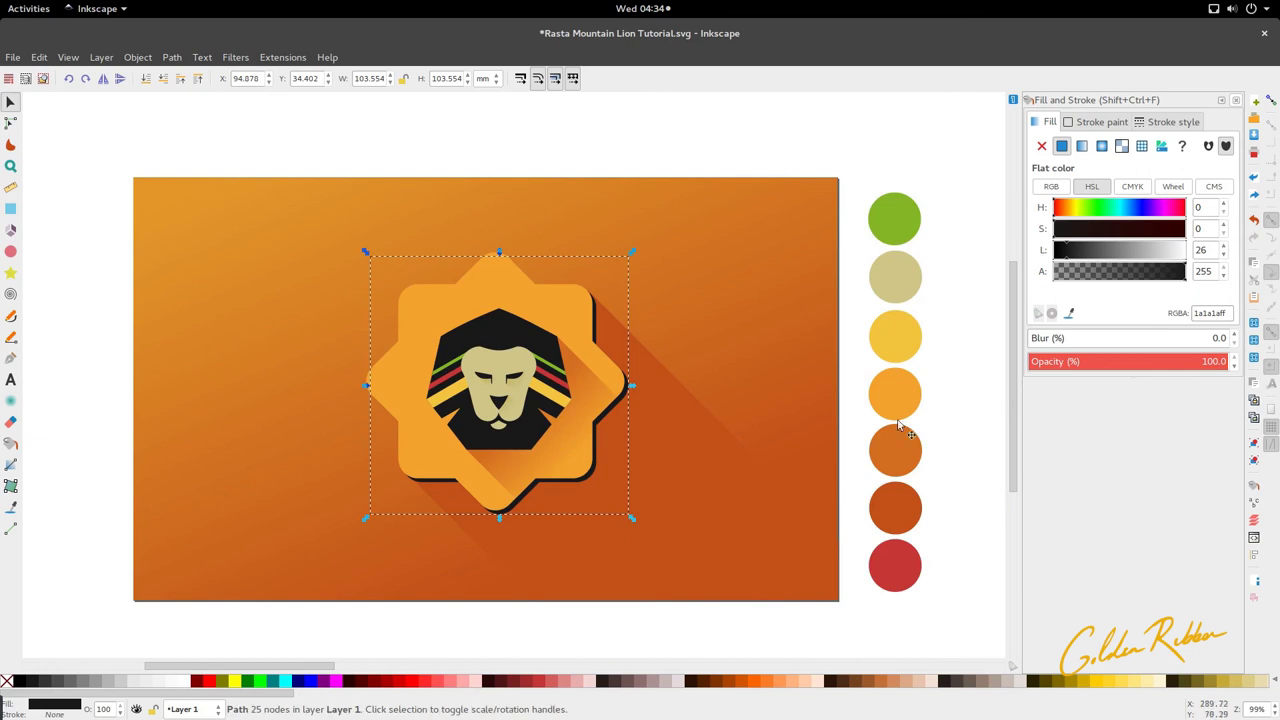
{"action": "left_click", "coordinate": [1202, 338]}
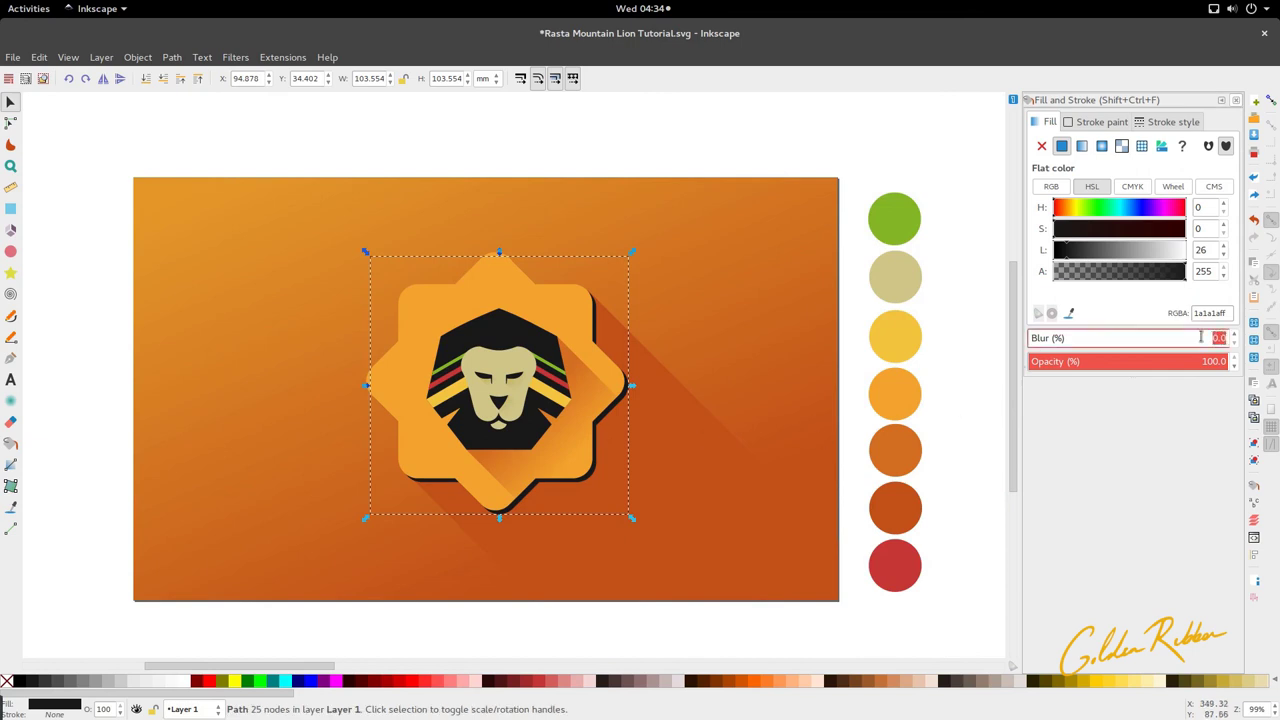
{"action": "type", "text": "2"}
{"action": "key", "text": "Return"}
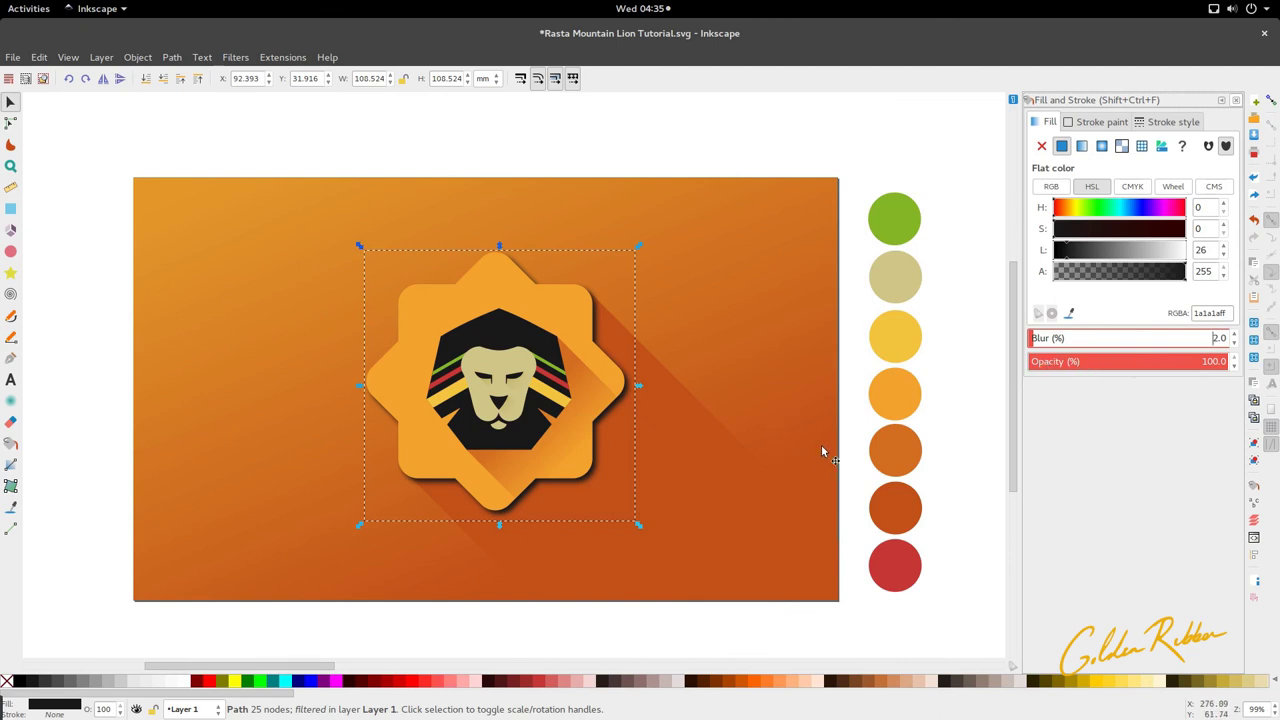
Recolour the badge's blurred drop shadow with the dark orange palette swatch and darken it by reducing its lightness
{"action": "left_click", "coordinate": [683, 572]}
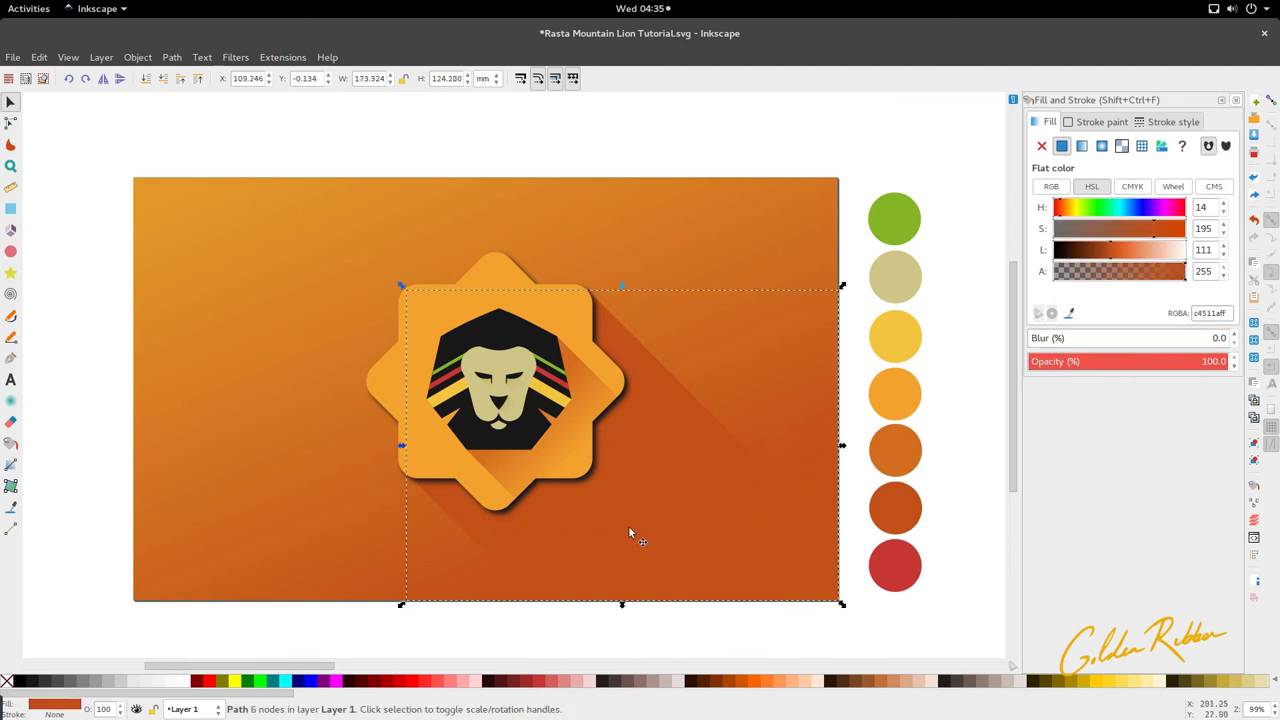
{"action": "left_click", "coordinate": [592, 485]}
{"action": "key", "text": "d"}
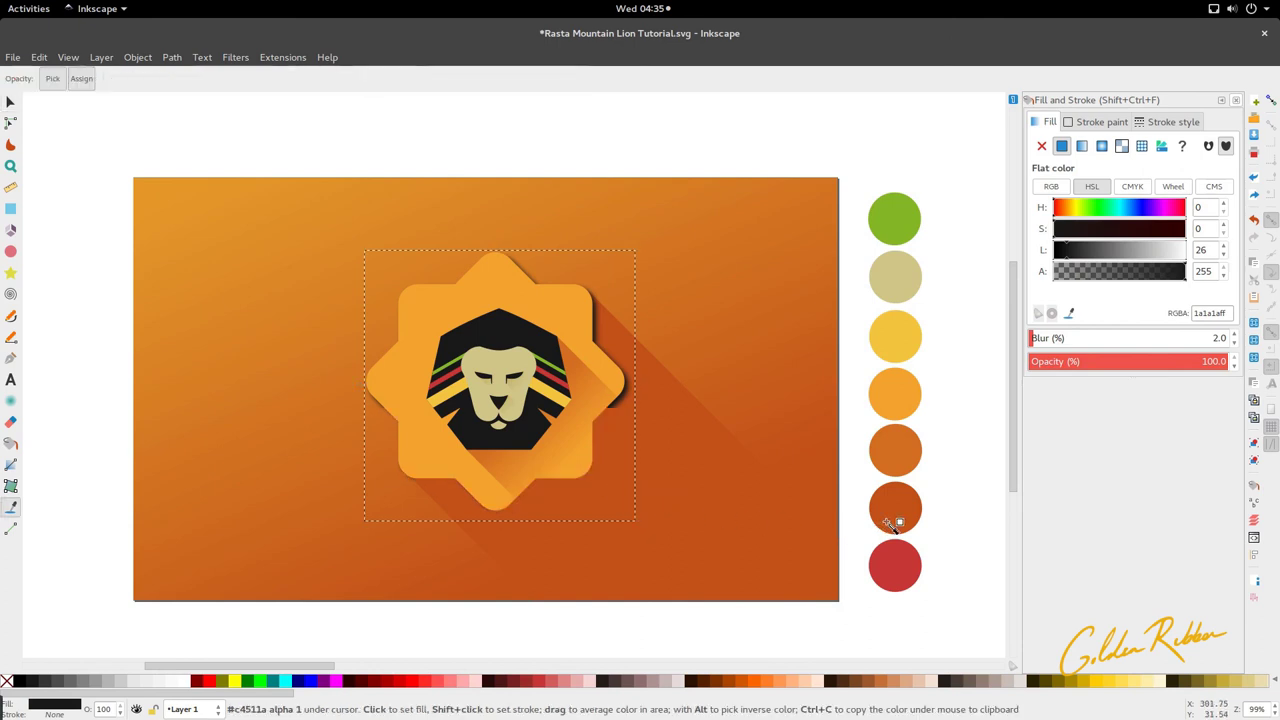
{"action": "left_click", "coordinate": [893, 523]}
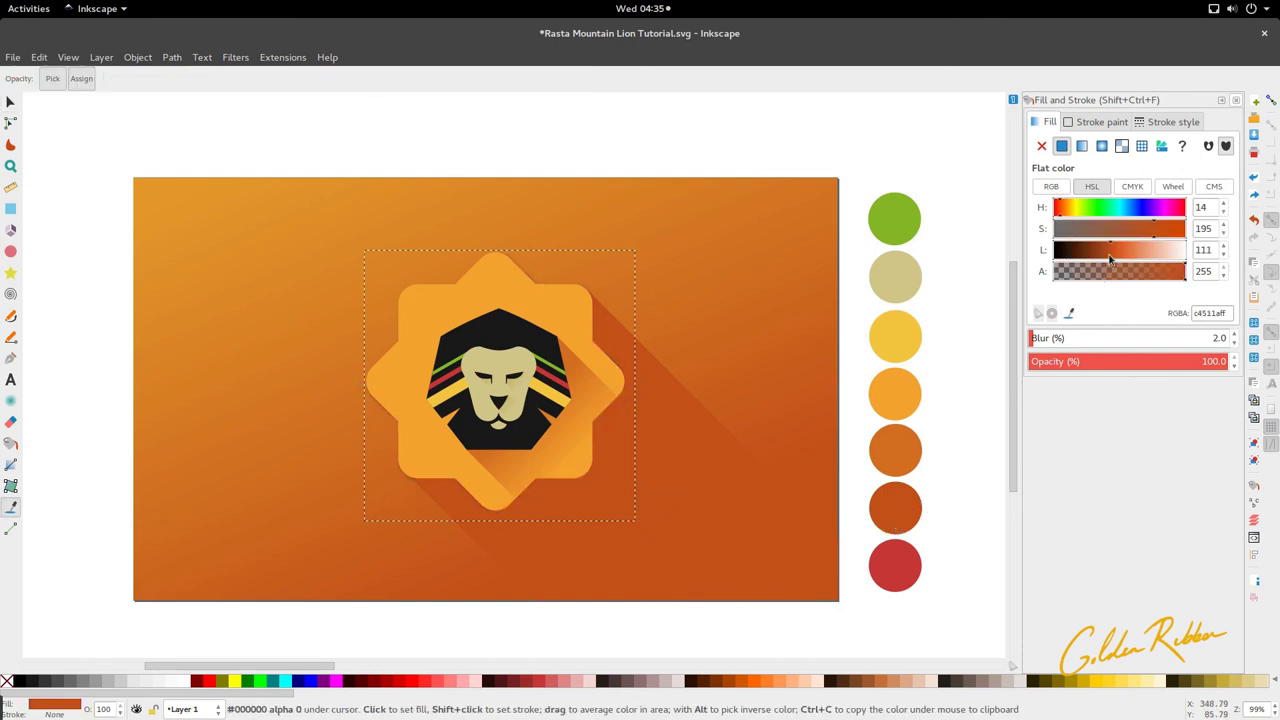
{"action": "scroll", "coordinate": [1109, 257], "scroll_direction": "down", "scroll_amount": 3}
{"action": "left_click_drag", "start_coordinate": [1108, 258], "coordinate": [1086, 258]}
{"action": "key", "text": "s"}
{"action": "left_click", "coordinate": [980, 428]}
Duplicate the lion's black mane and lower the copy behind the face
{"action": "scroll", "coordinate": [457, 440], "scroll_direction": "up", "scroll_amount": 2}
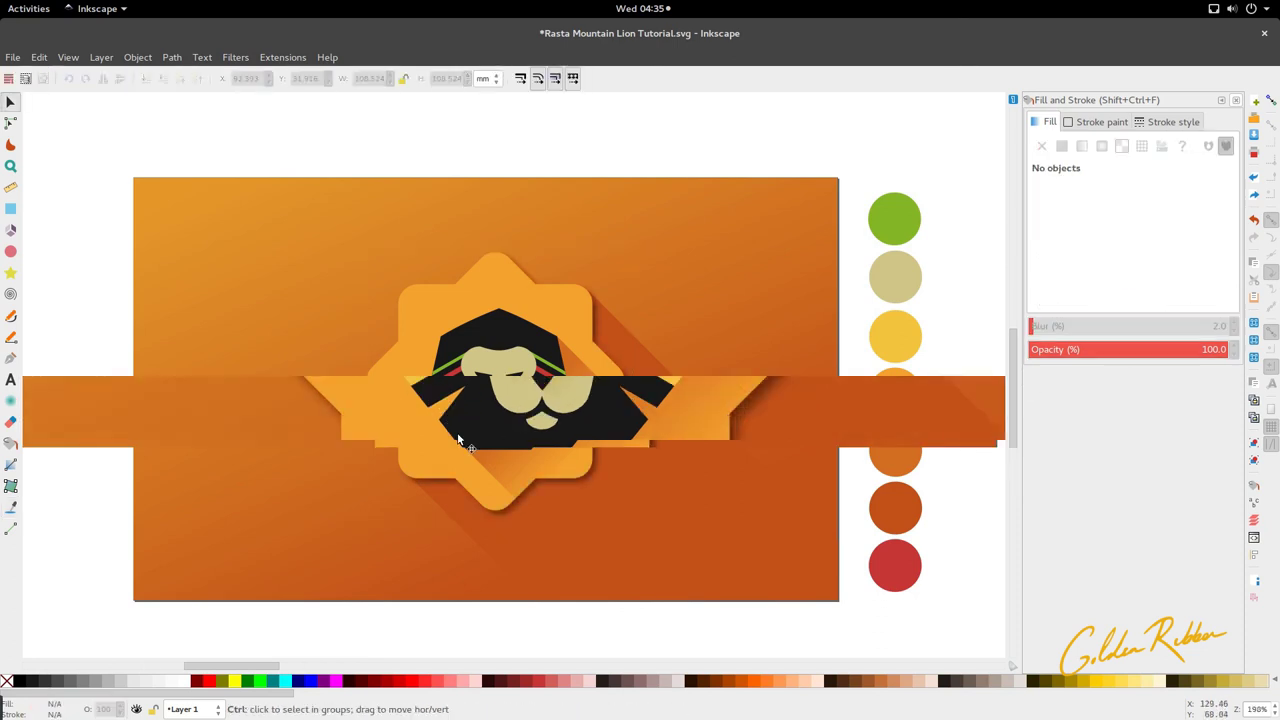
{"action": "left_click", "coordinate": [498, 456]}
{"action": "key", "text": "ctrl+d"}
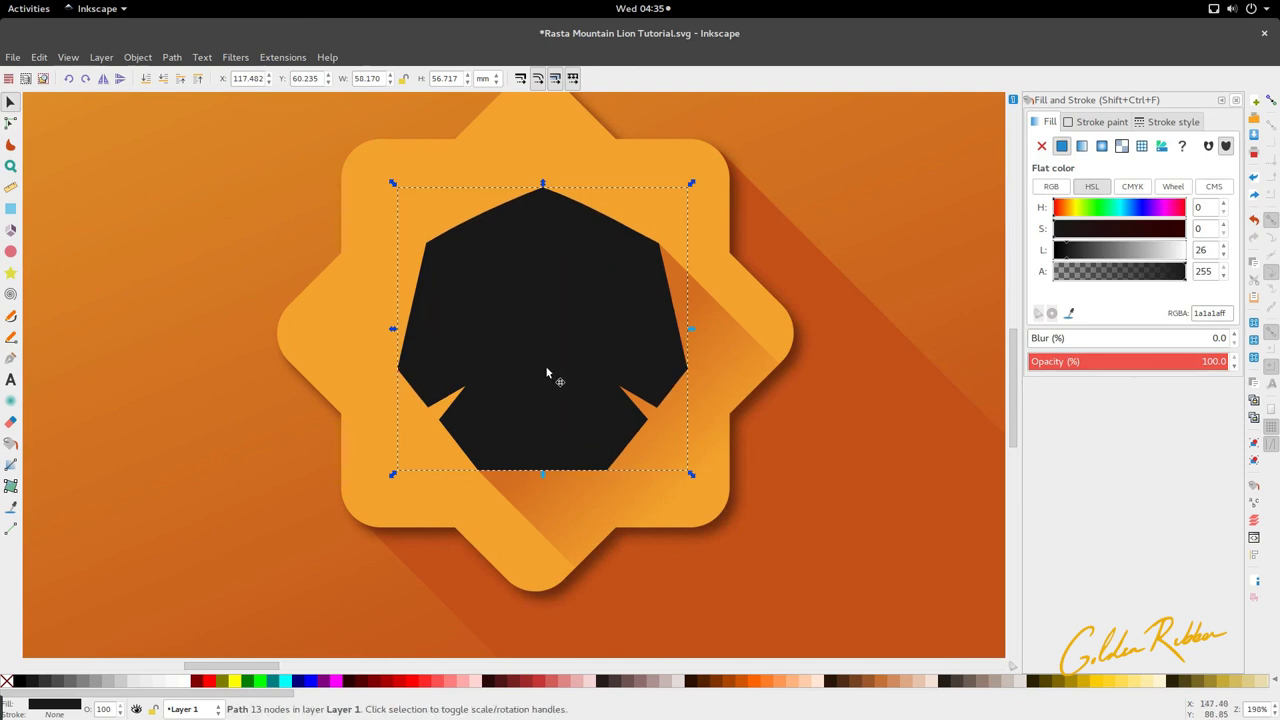
{"action": "scroll", "coordinate": [532, 393], "scroll_direction": "down", "scroll_amount": 2}
{"action": "left_click", "coordinate": [147, 79]}
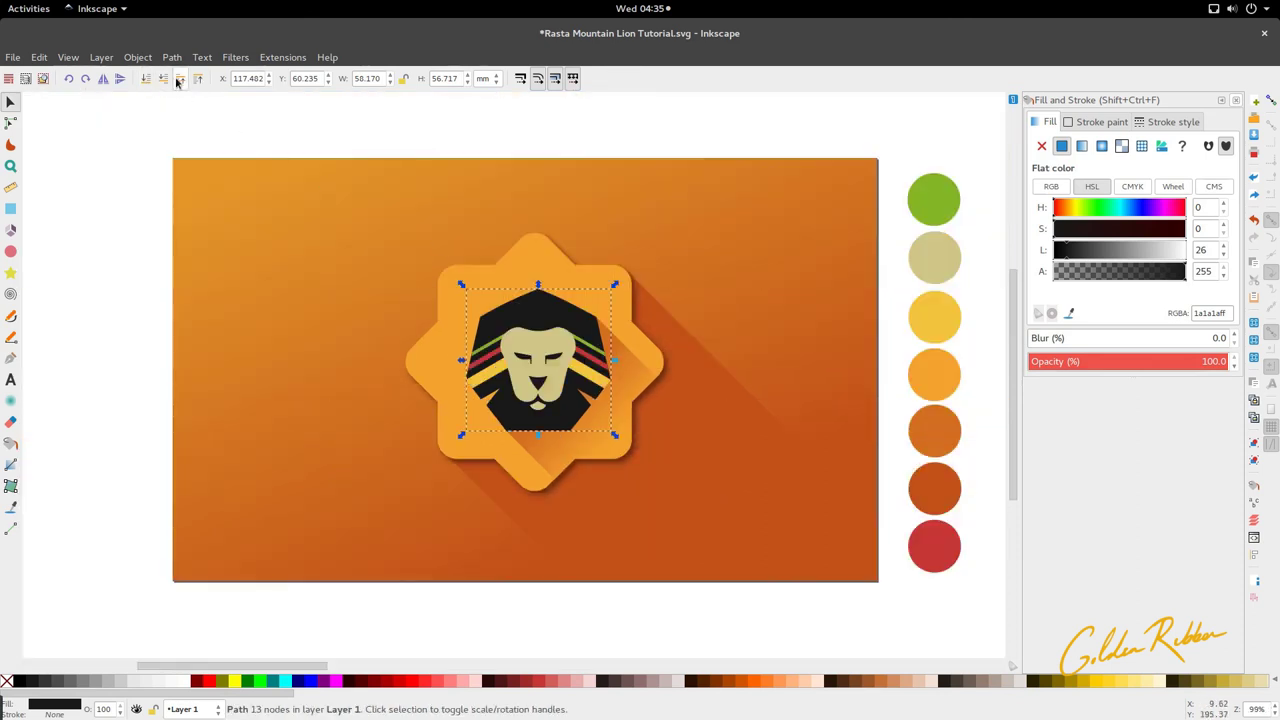
Fill the mane copy with the face's beige and arrange it directly beneath the original mane
{"action": "key", "text": "d"}
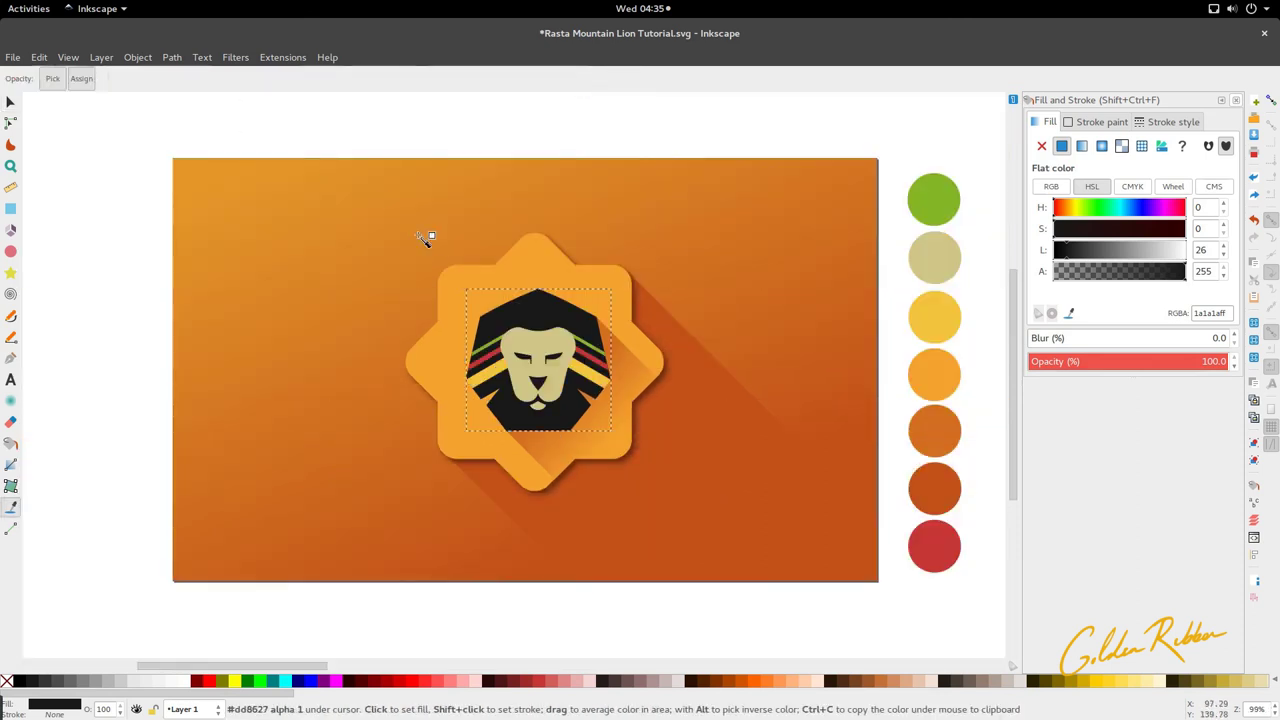
{"action": "left_click", "coordinate": [568, 336]}
{"action": "scroll", "coordinate": [568, 337], "scroll_direction": "up", "scroll_amount": 2}
{"action": "key", "text": "s"}
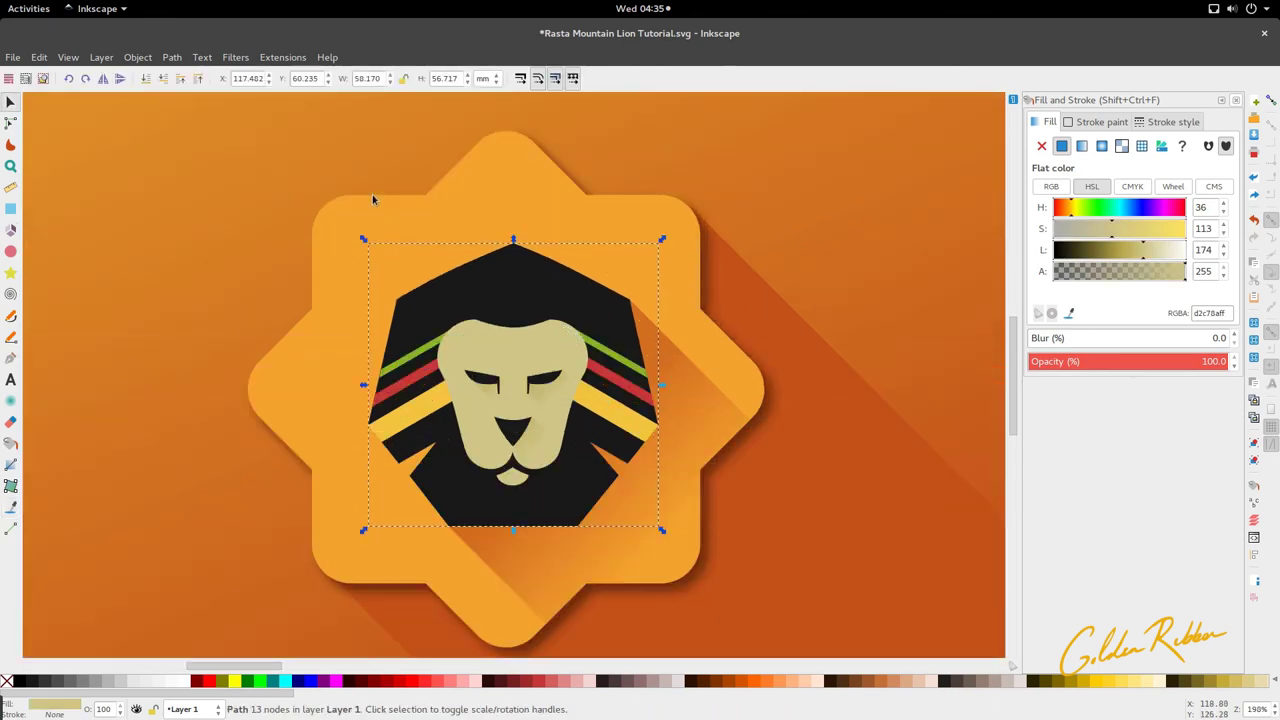
{"action": "left_click", "coordinate": [183, 81]}
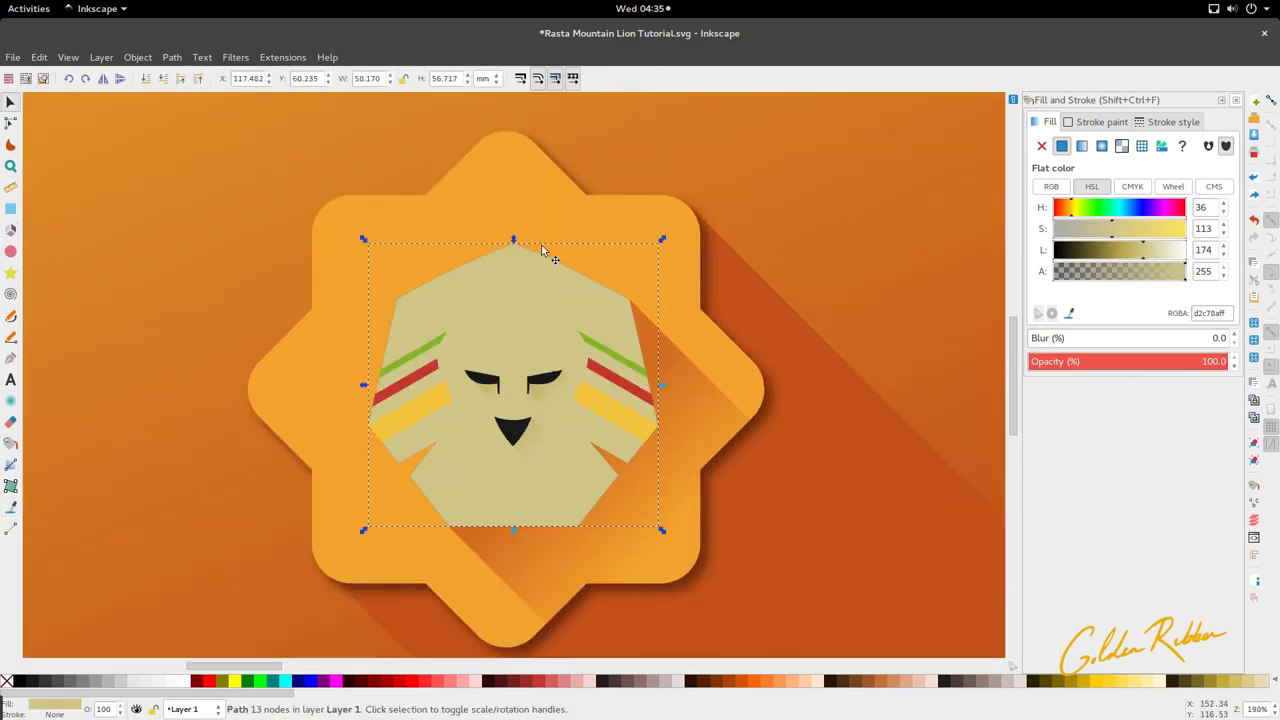
{"action": "left_click", "coordinate": [163, 79]}
Recolour the mane copy beneath the original mane to pure black
{"action": "key", "text": "5"}
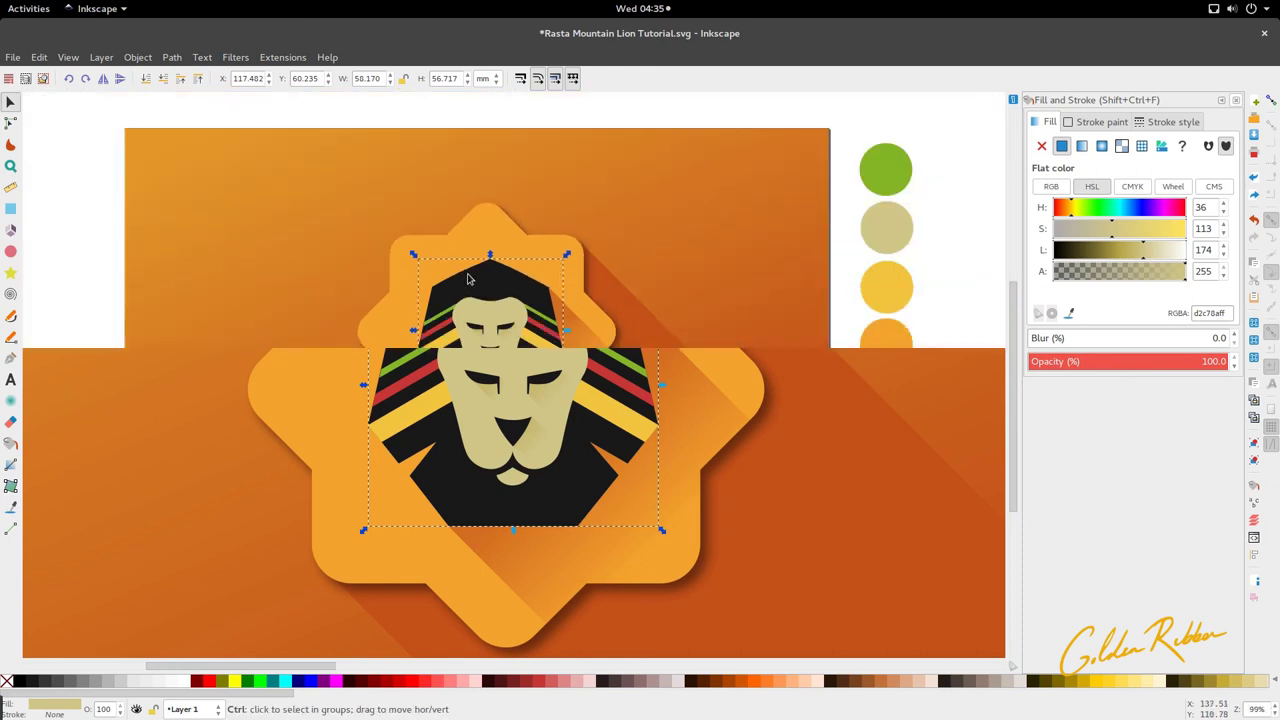
{"action": "key", "text": "d"}
{"action": "left_click", "coordinate": [503, 279]}
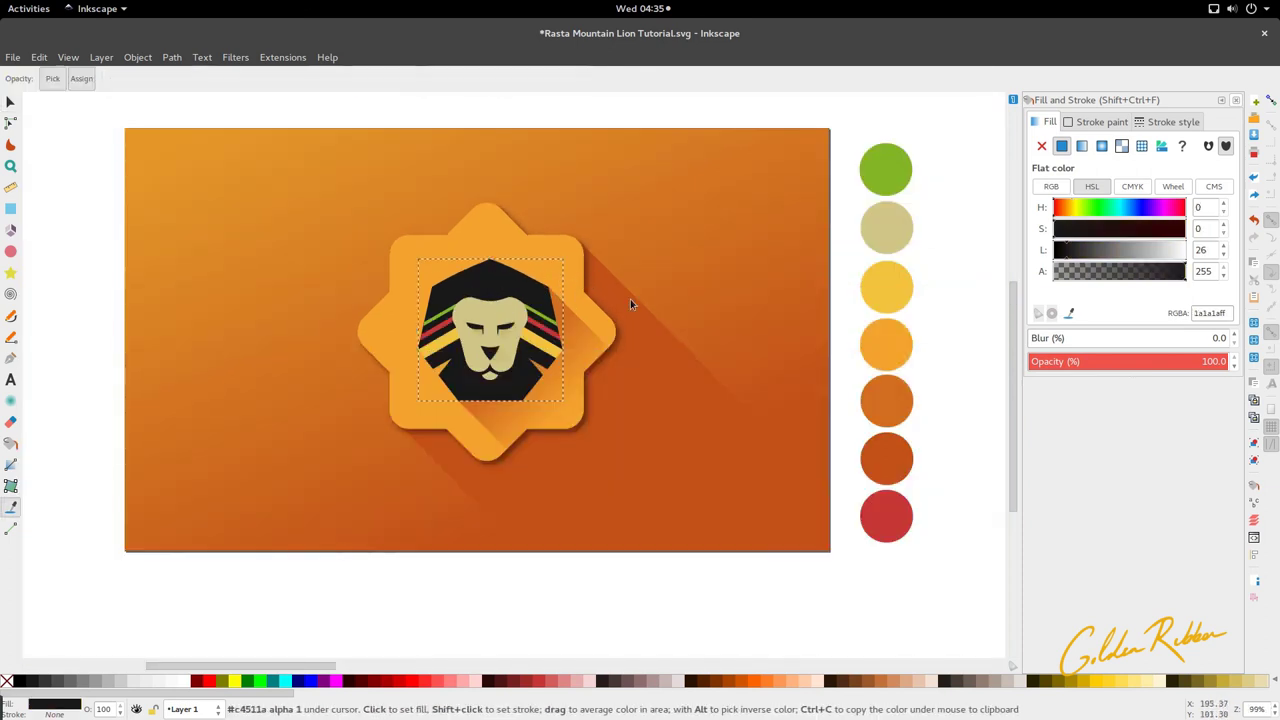
{"action": "key", "text": "s"}
{"action": "left_click", "coordinate": [22, 683]}
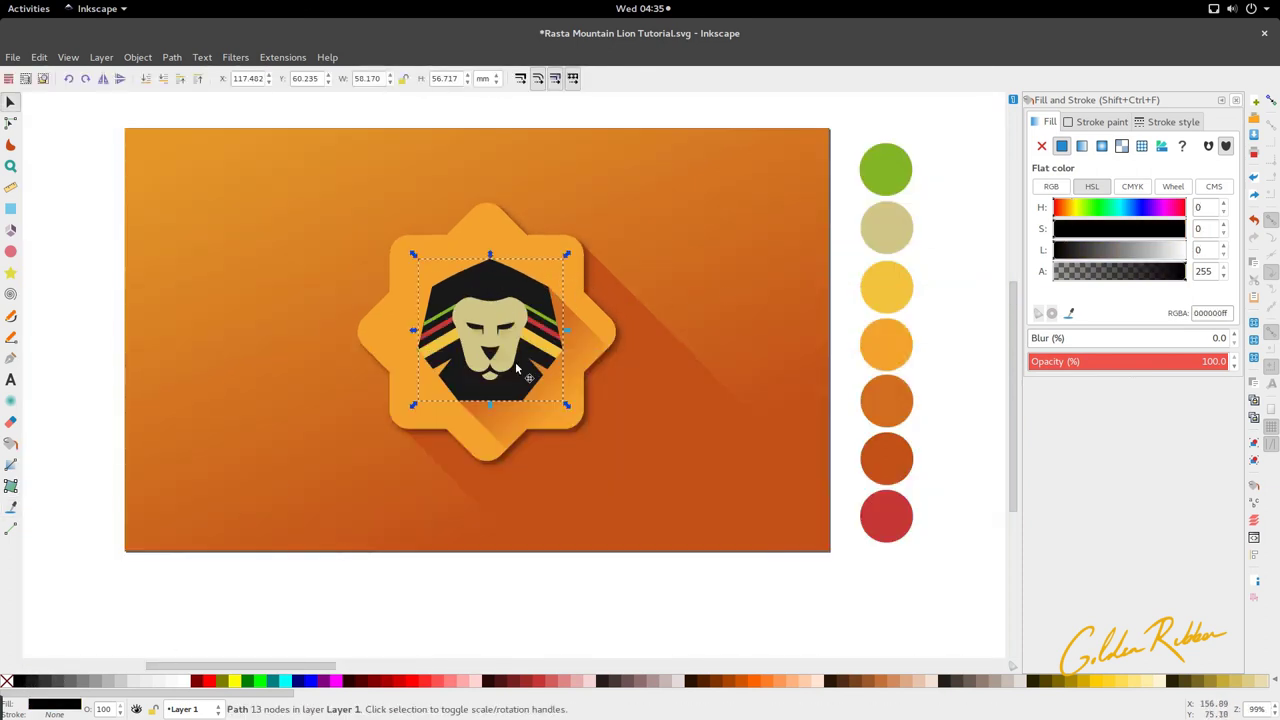
Nudge the black mane copy about 0.5 mm right and 0.6 mm down from the original mane
{"action": "scroll", "coordinate": [553, 301], "scroll_direction": "up", "scroll_amount": 2}
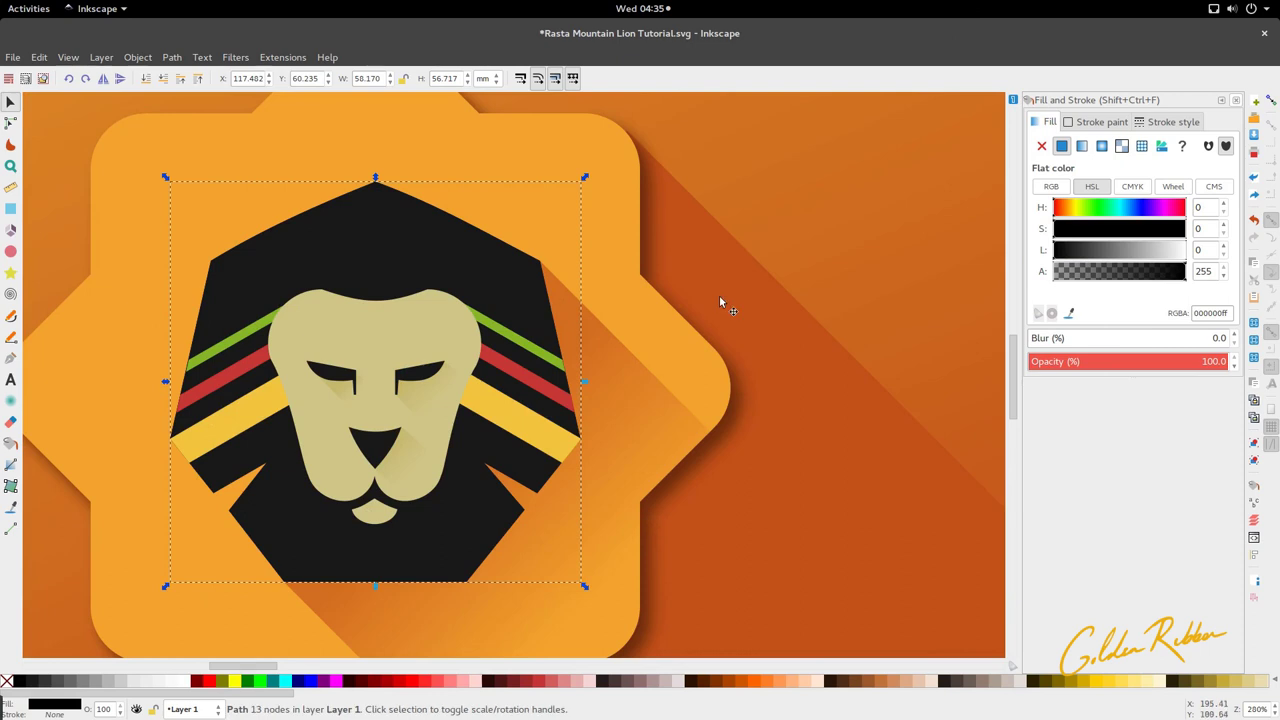
{"action": "key", "text": "alt+Right"}
{"action": "key", "text": "alt+Right"}
{"action": "key", "text": "alt+Right"}
{"action": "key", "text": "alt+Right"}
{"action": "key", "text": "alt+Down"}
{"action": "key", "text": "alt+Down"}
{"action": "key", "text": "alt+Down"}
{"action": "key", "text": "alt+Down"}
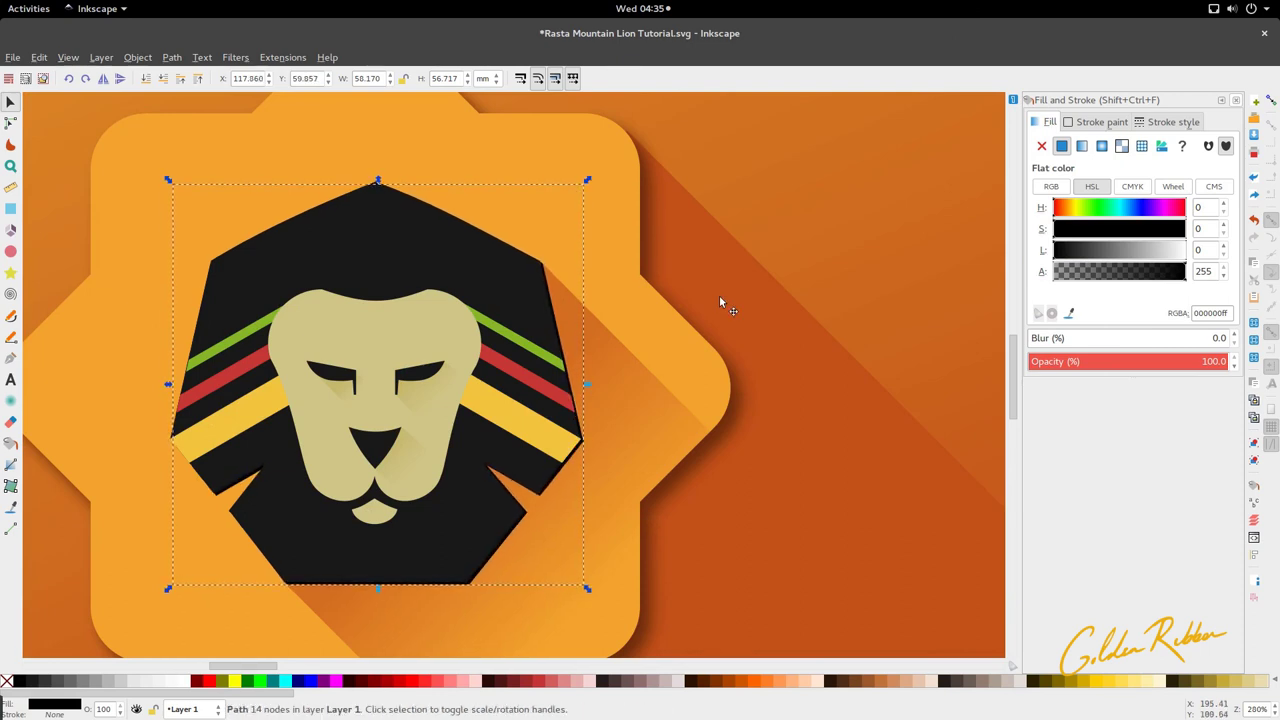
{"action": "key", "text": "alt+Right"}
{"action": "key", "text": "alt+Down"}
{"action": "key", "text": "alt+Down"}
Soften the mane's drop shadow with a 2% blur and reduce its opacity to 39.6%
{"action": "scroll", "coordinate": [719, 296], "scroll_direction": "down", "scroll_amount": 3}
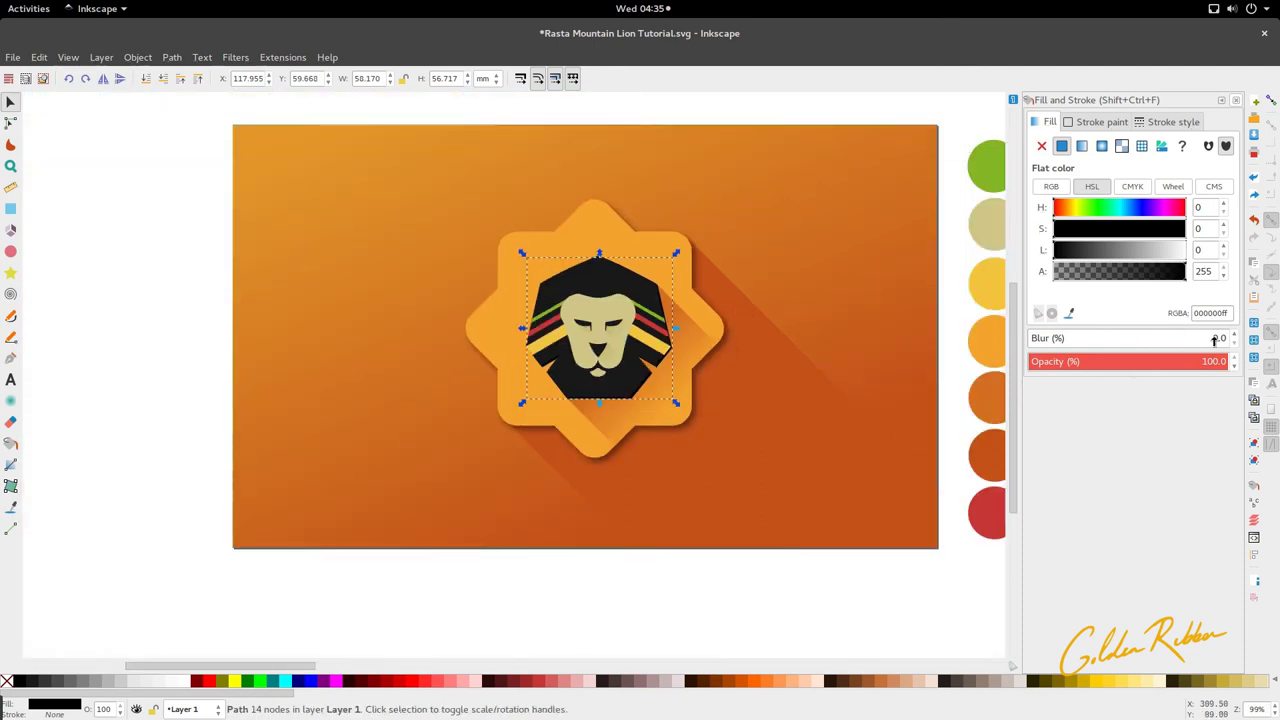
{"action": "left_click_drag", "start_coordinate": [1224, 337], "coordinate": [1203, 335]}
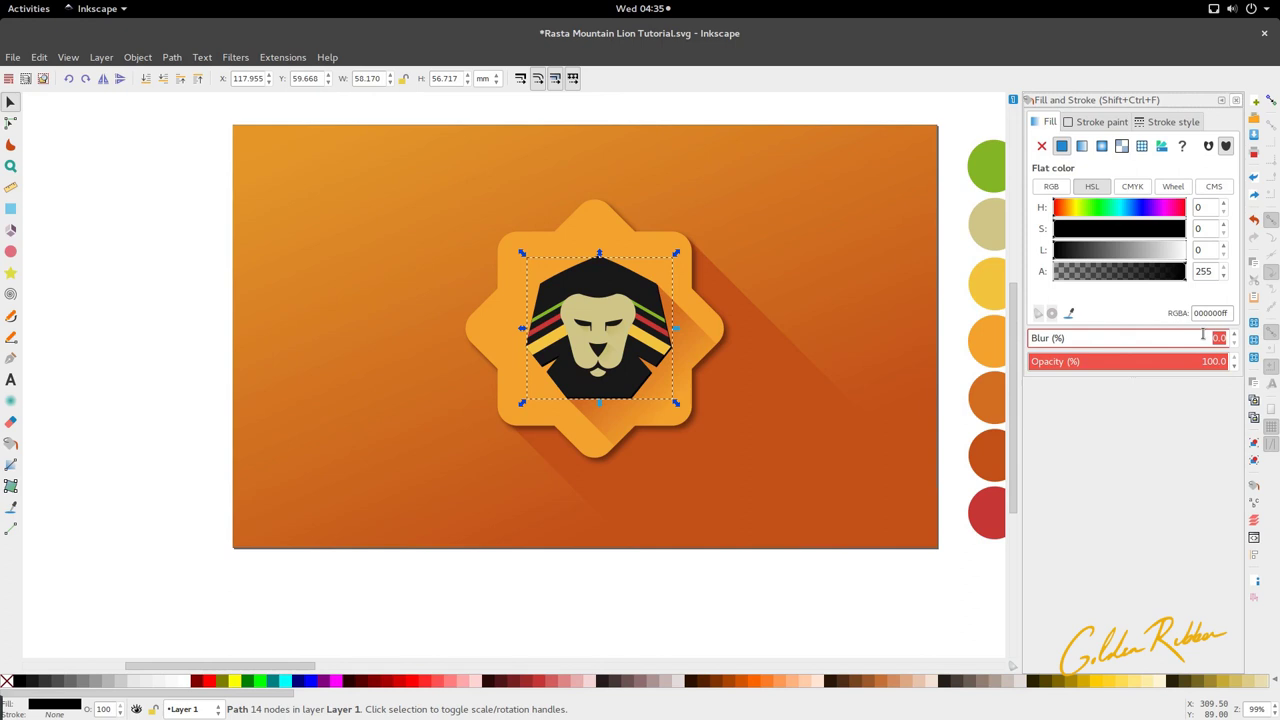
{"action": "type", "text": "2"}
{"action": "key", "text": "Return"}
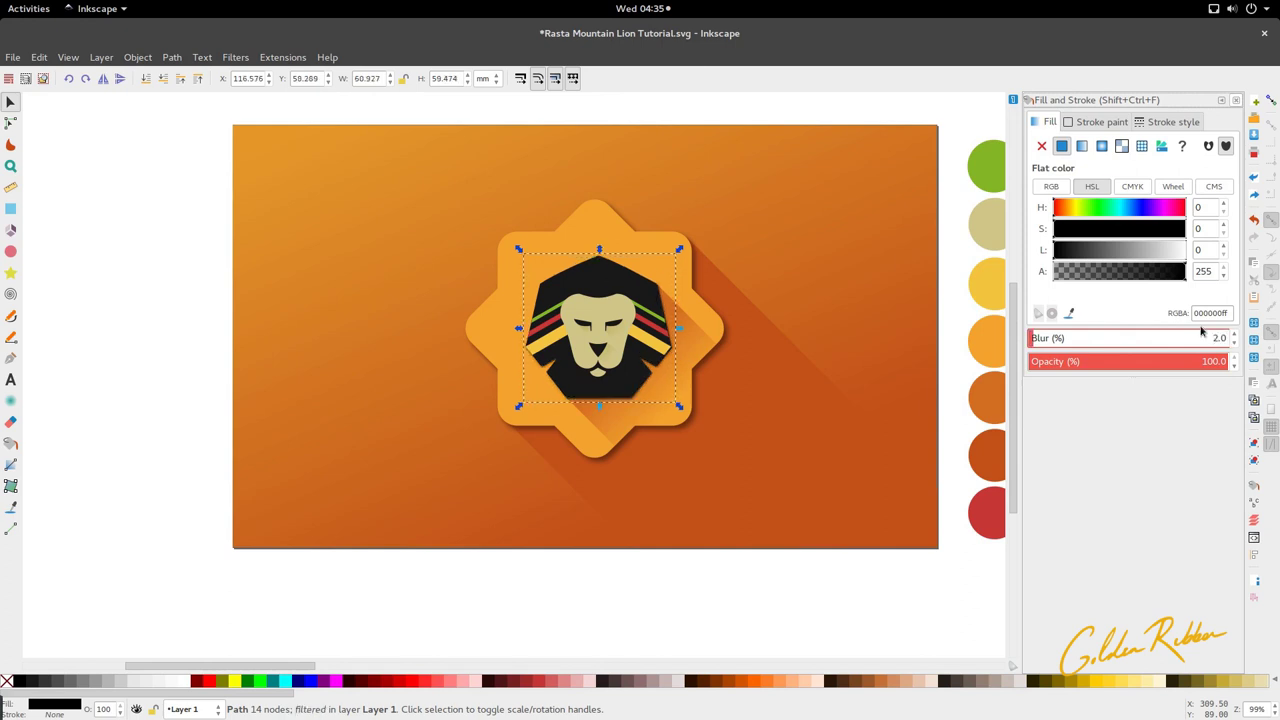
{"action": "mouse_move", "coordinate": [1093, 361]}
{"action": "left_mouse_down"}
{"action": "mouse_move", "coordinate": [1075, 361]}
{"action": "mouse_move", "coordinate": [1103, 361]}
{"action": "left_mouse_up"}
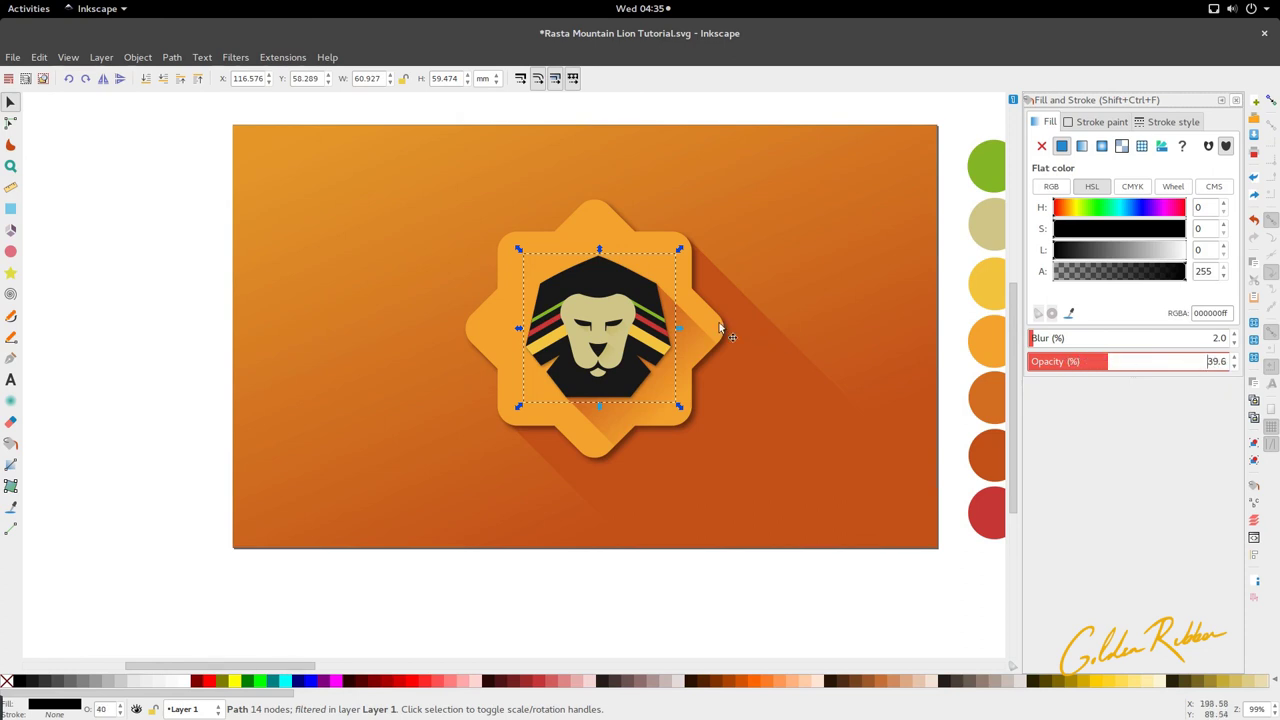
{"action": "left_click", "coordinate": [140, 206]}
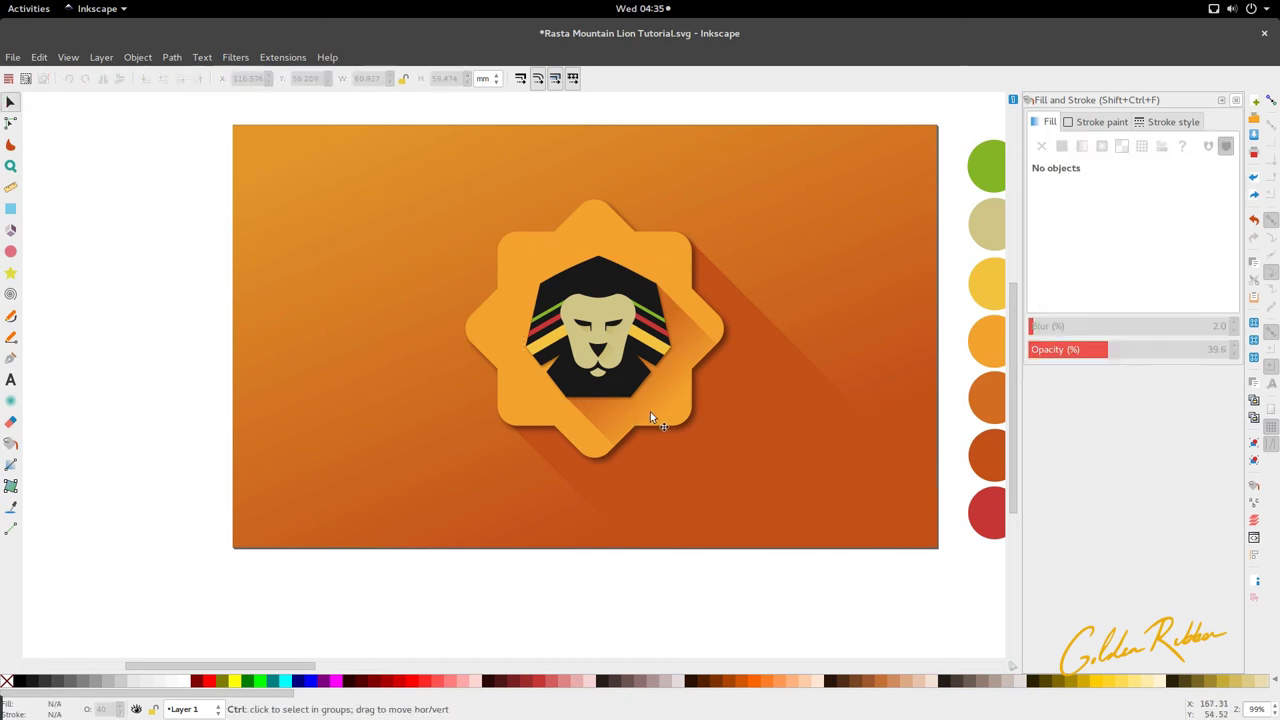
Apply a vertical linear gradient to the orange eight-pointed badge, running from its upper part down to its lower part
{"action": "scroll", "coordinate": [652, 413], "scroll_direction": "up", "scroll_amount": 2}
{"action": "scroll", "coordinate": [652, 413], "scroll_direction": "down", "scroll_amount": 3}
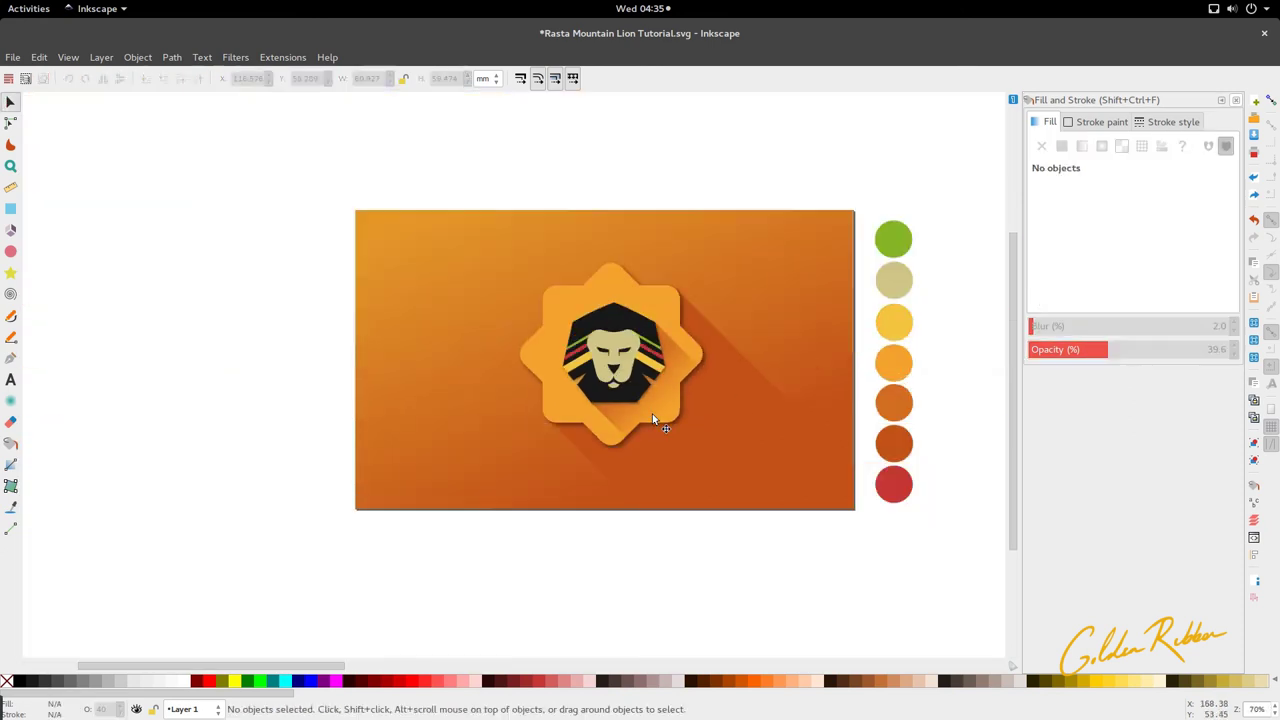
{"action": "left_click", "coordinate": [547, 322]}
{"action": "key", "text": "g"}
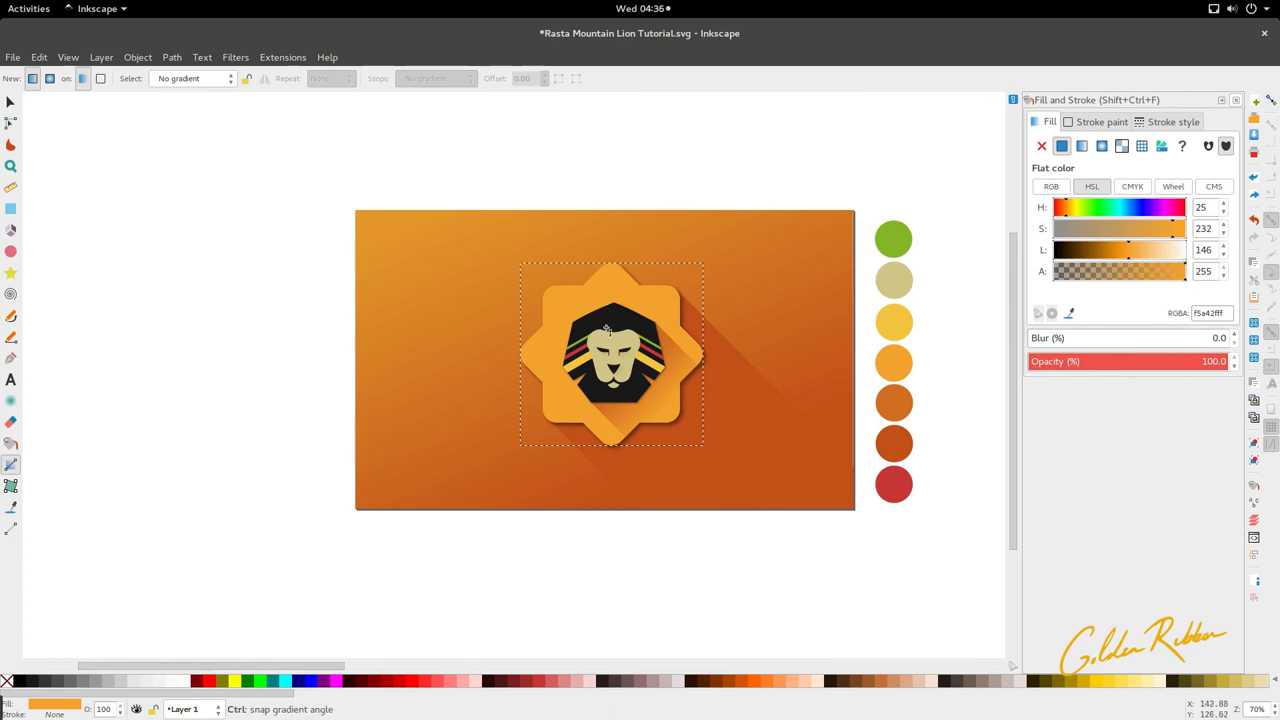
{"action": "left_click_drag", "start_coordinate": [607, 285], "coordinate": [607, 423]}
Colour the lower end of the badge's gradient with the darker orange d66f22 sampled from the palette circles, and deselect the badge
{"action": "key", "text": "d"}
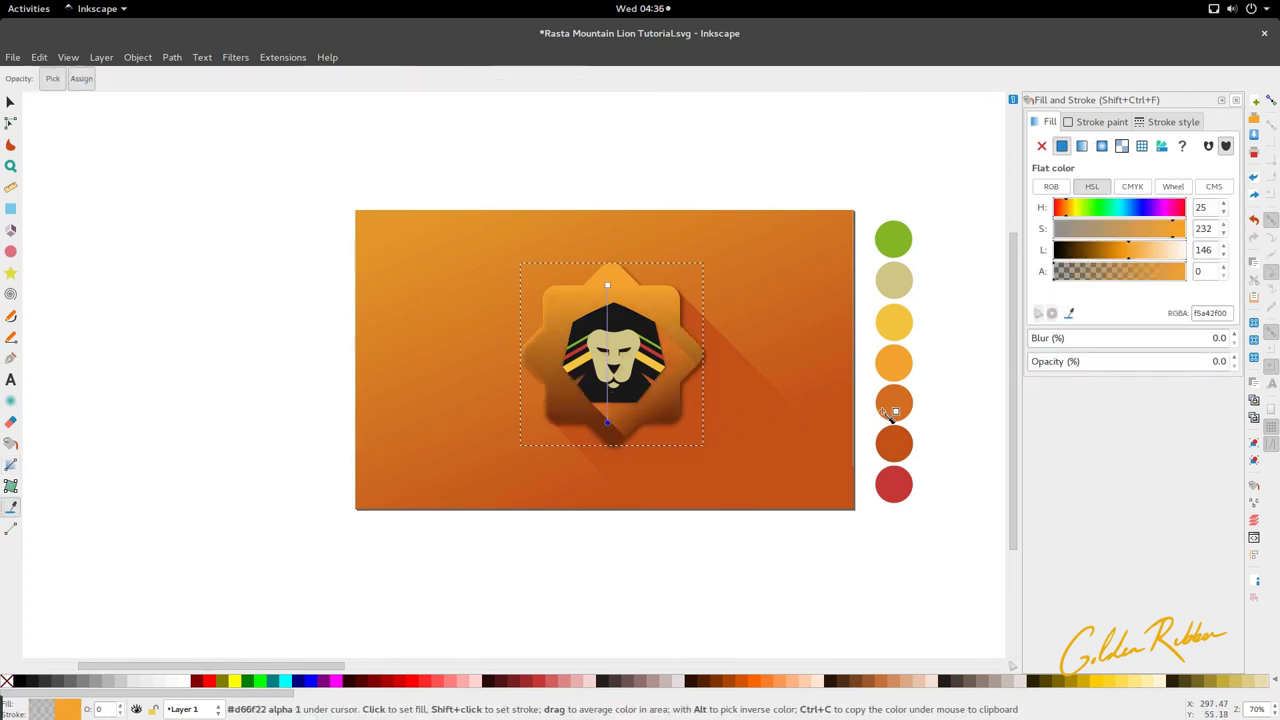
{"action": "left_click", "coordinate": [886, 415]}
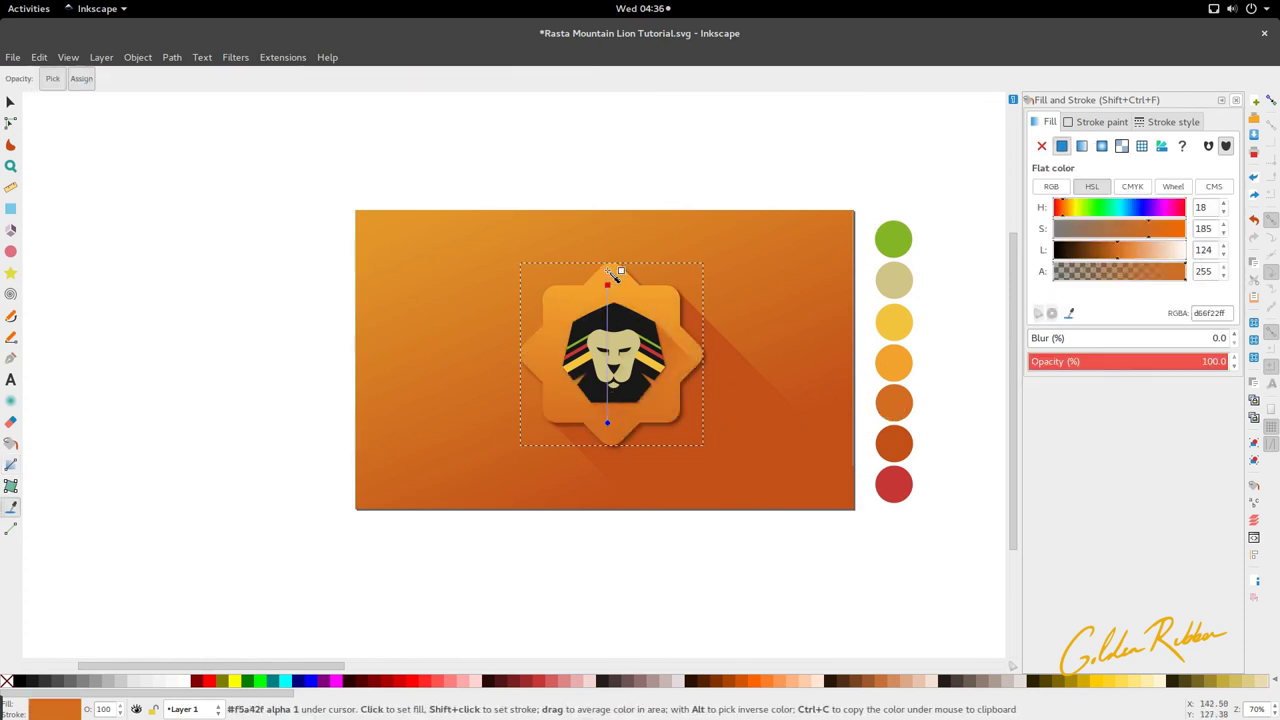
{"action": "key", "text": "s"}
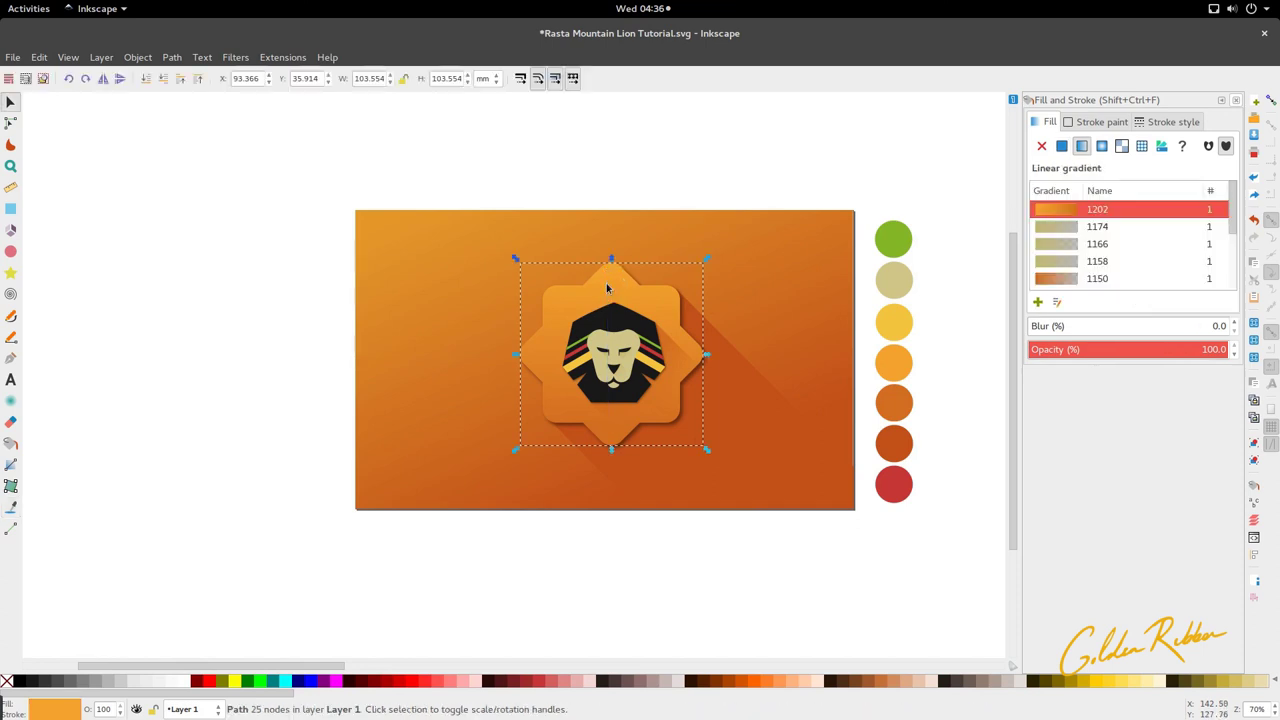
{"action": "scroll", "coordinate": [615, 276], "scroll_direction": "up", "scroll_amount": 2}
{"action": "scroll", "coordinate": [590, 288], "scroll_direction": "down", "scroll_amount": 1}
{"action": "scroll", "coordinate": [575, 290], "scroll_direction": "down", "scroll_amount": 2}
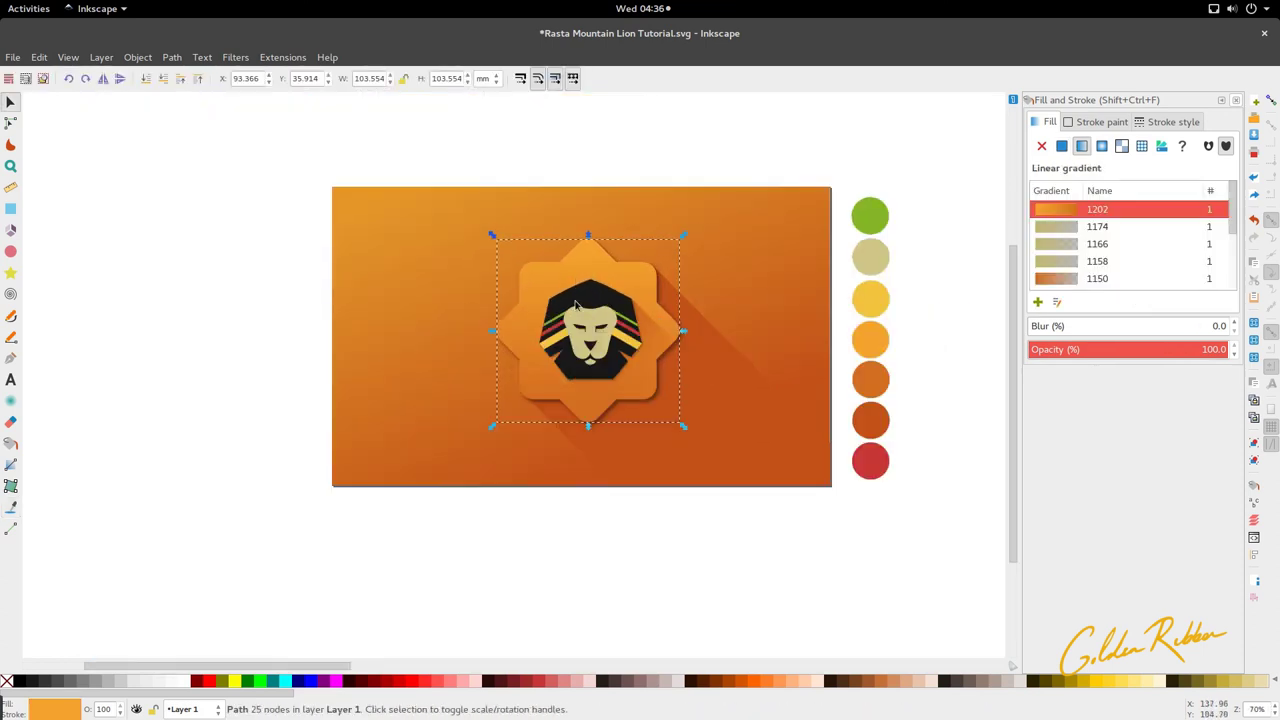
{"action": "left_click", "coordinate": [684, 419]}
{"action": "left_click", "coordinate": [685, 516]}
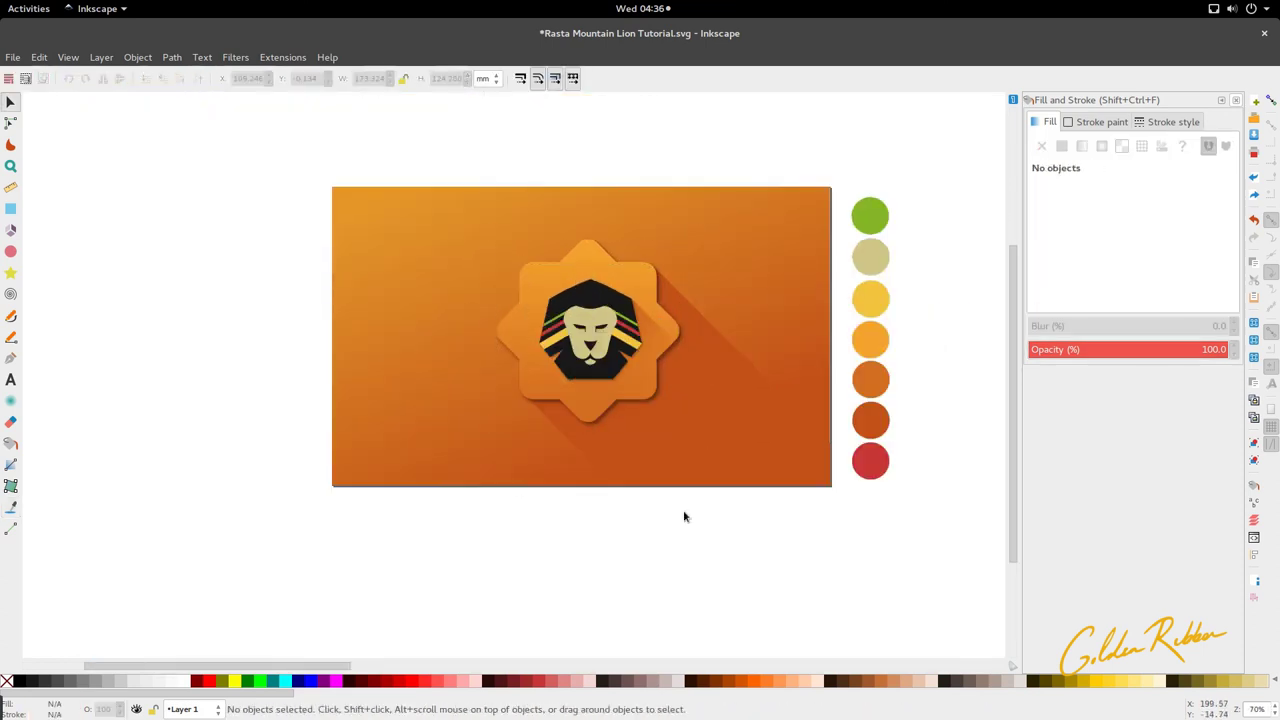